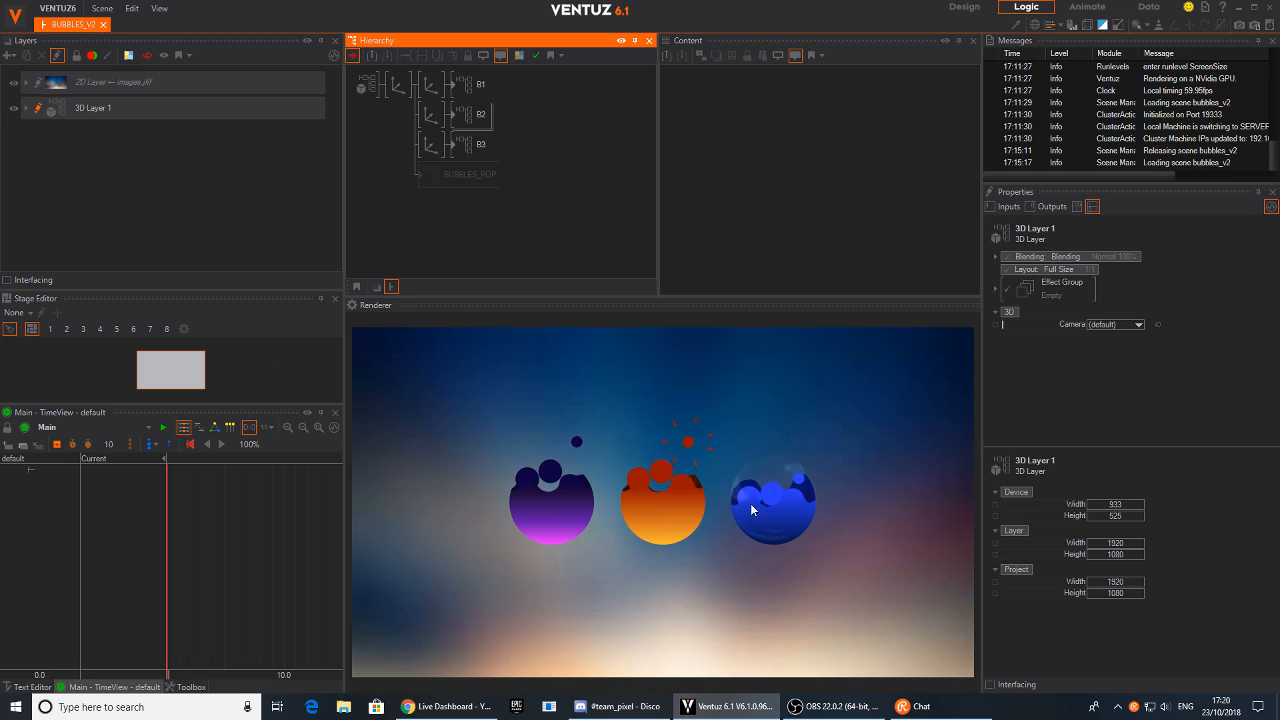
# Select the first bubble's axis and set its Z position to -14
pyautogui.click(399, 87)
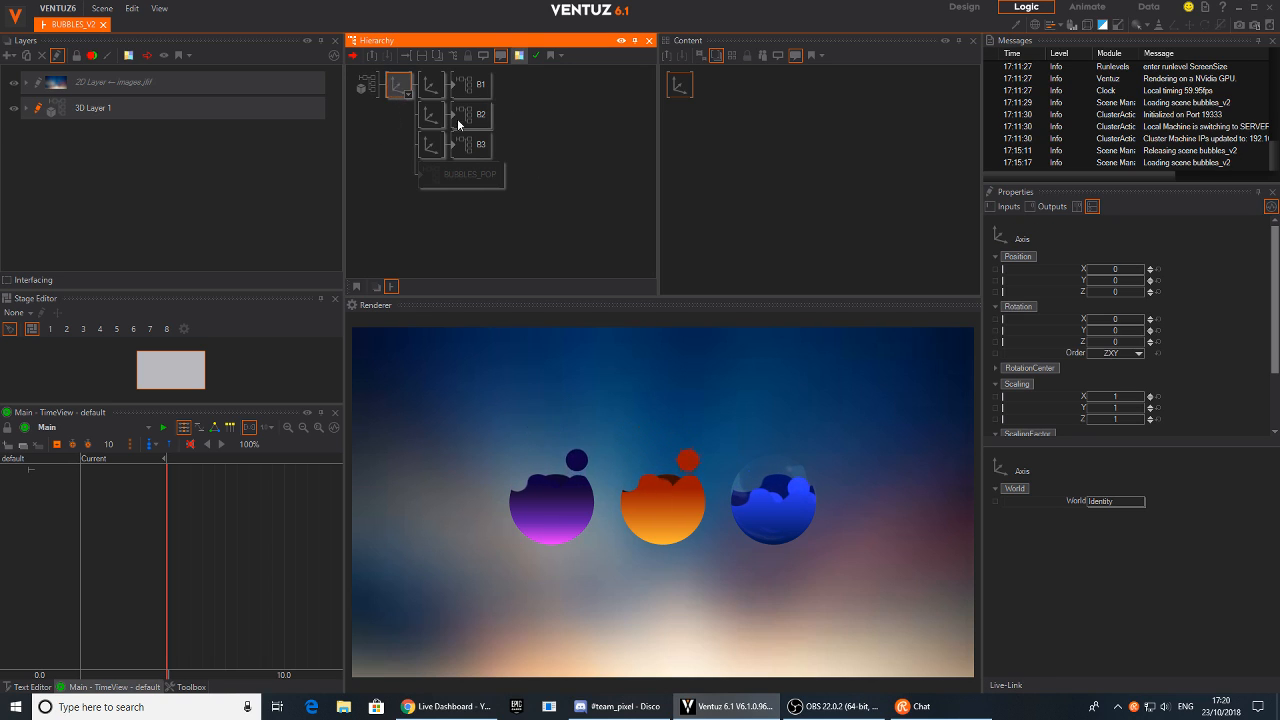
pyautogui.click(1121, 291)
pyautogui.moveTo(1125, 292); pyautogui.dragTo(1092, 303)
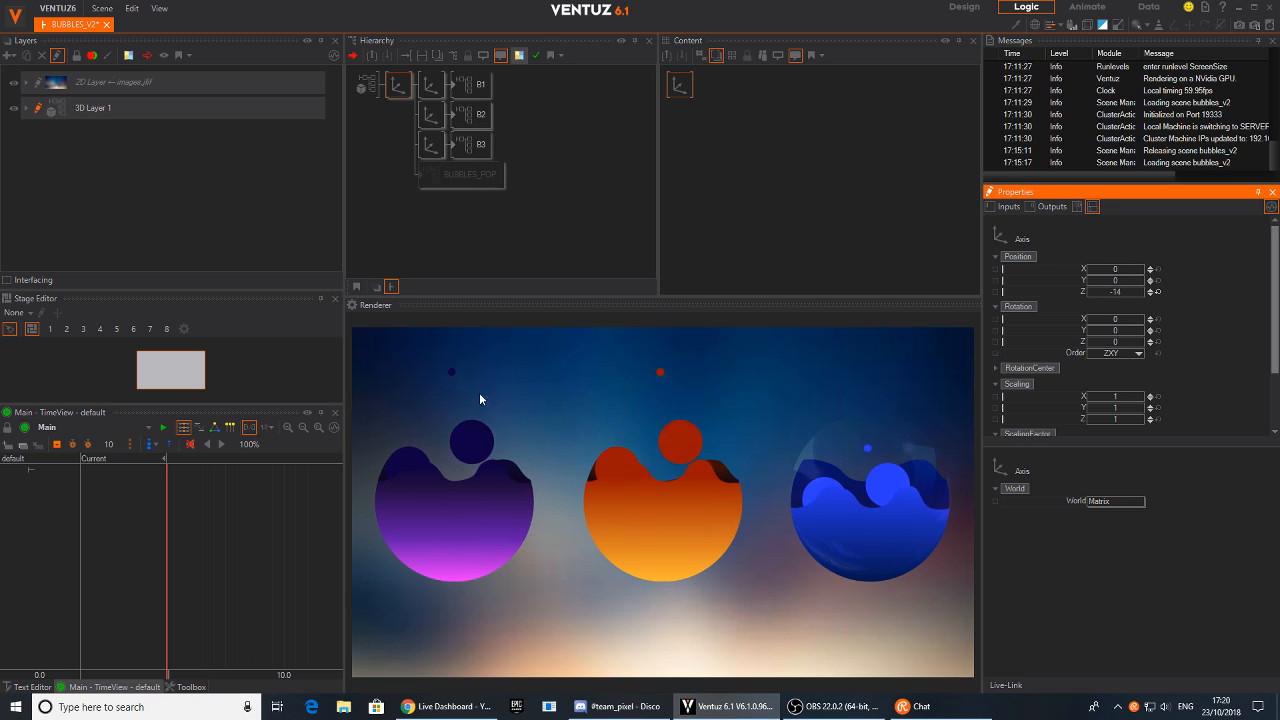
# Toggle the 2D background layer's visibility off and back on to compare the scene
pyautogui.click(38, 87)
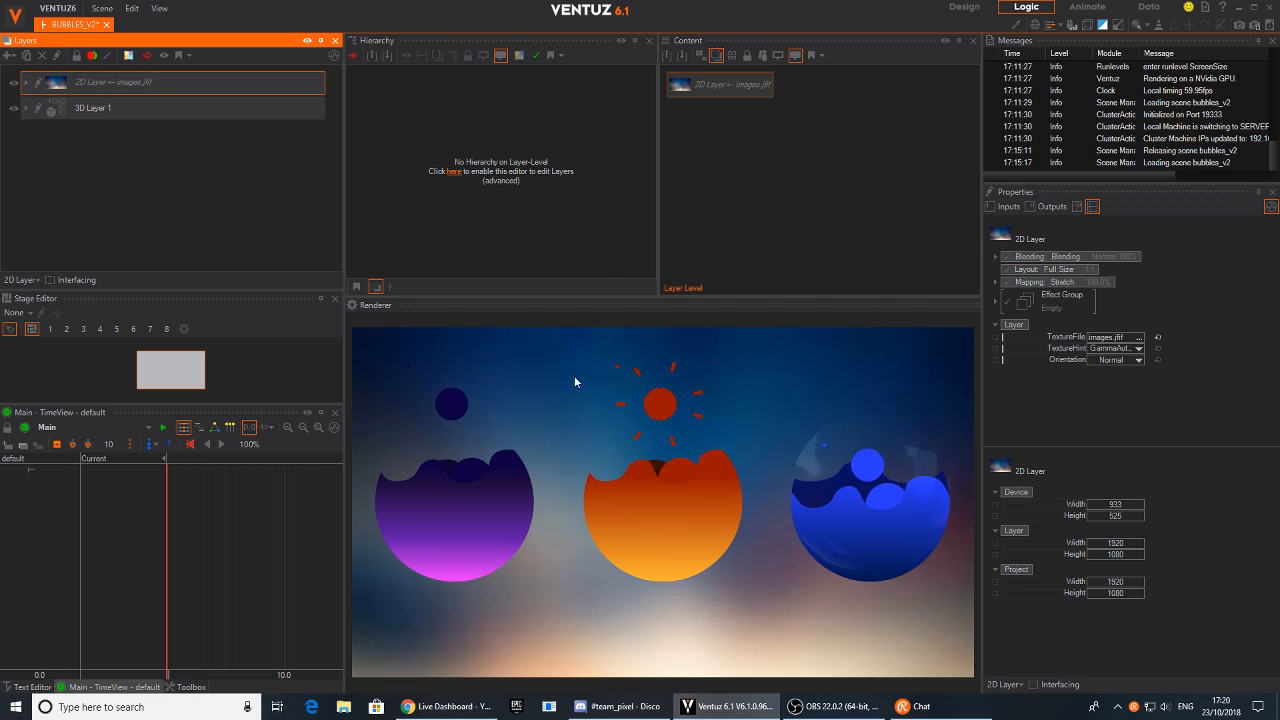
pyautogui.click(12, 86)
pyautogui.click(12, 84)
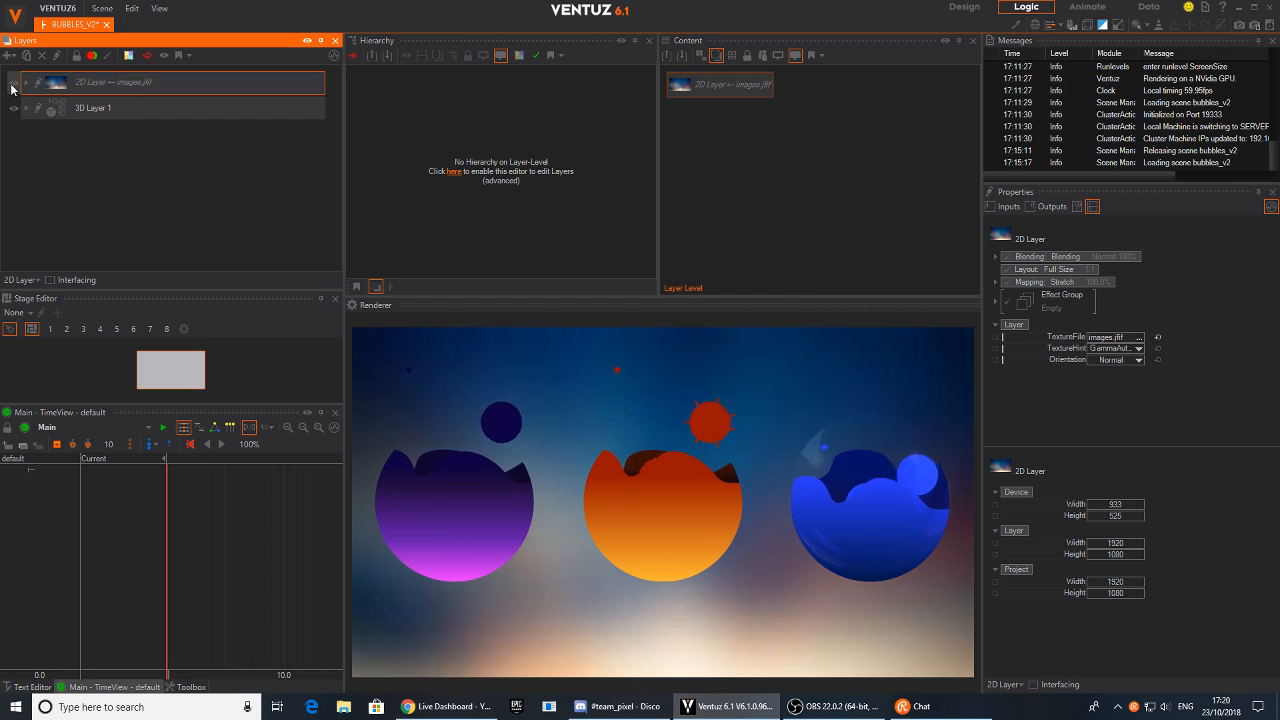
pyautogui.click(13, 85)
pyautogui.click(13, 85)
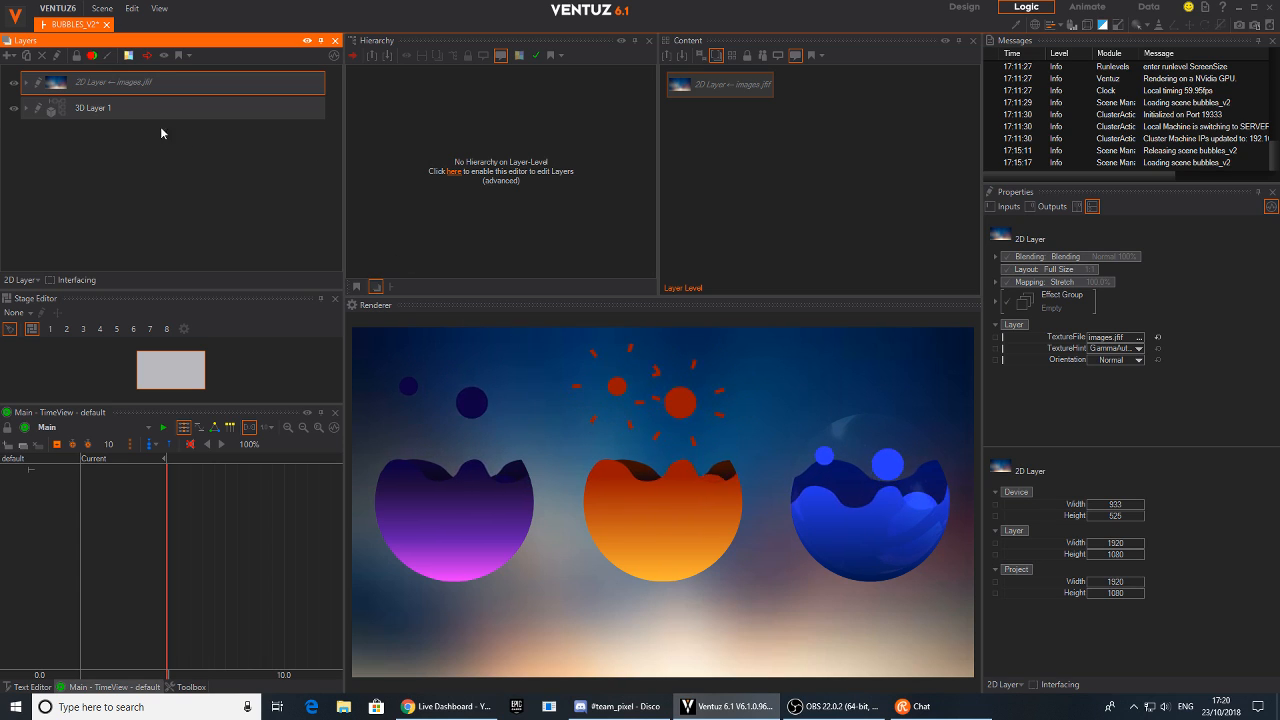
# Close the BUBBLES_V2 scene without saving and create a new empty scene
pyautogui.click(105, 25)
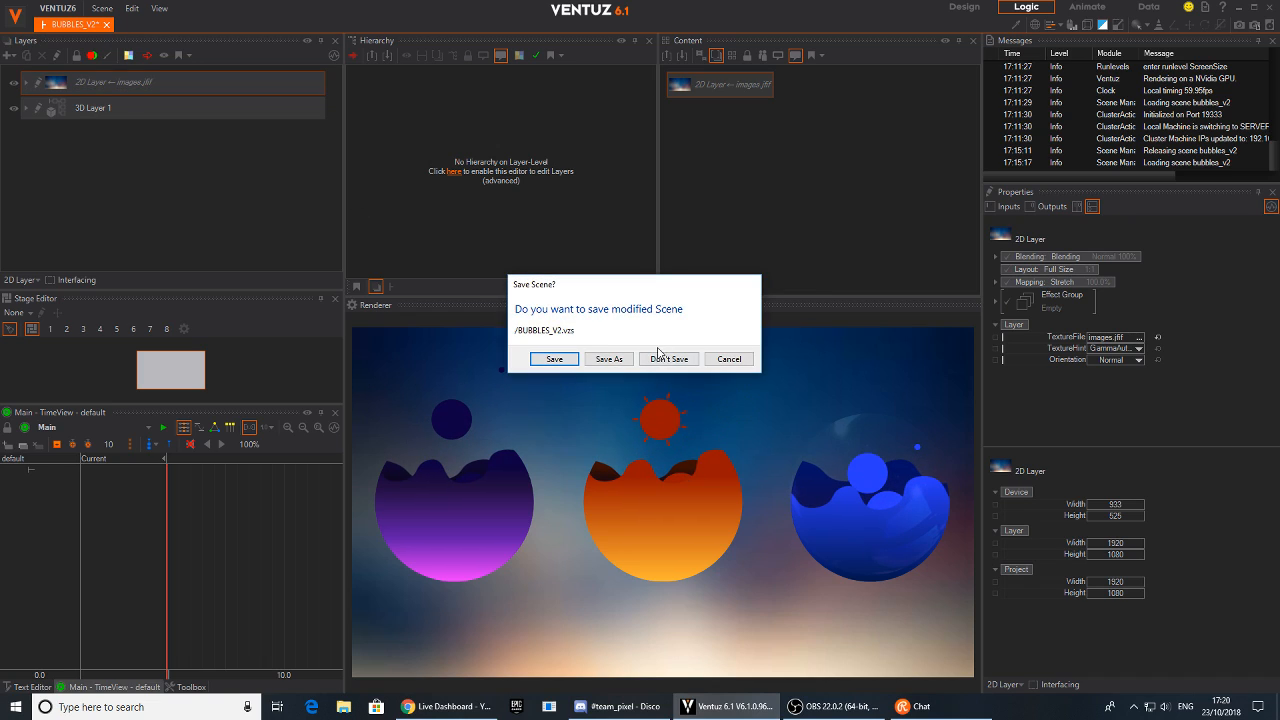
pyautogui.click(662, 358)
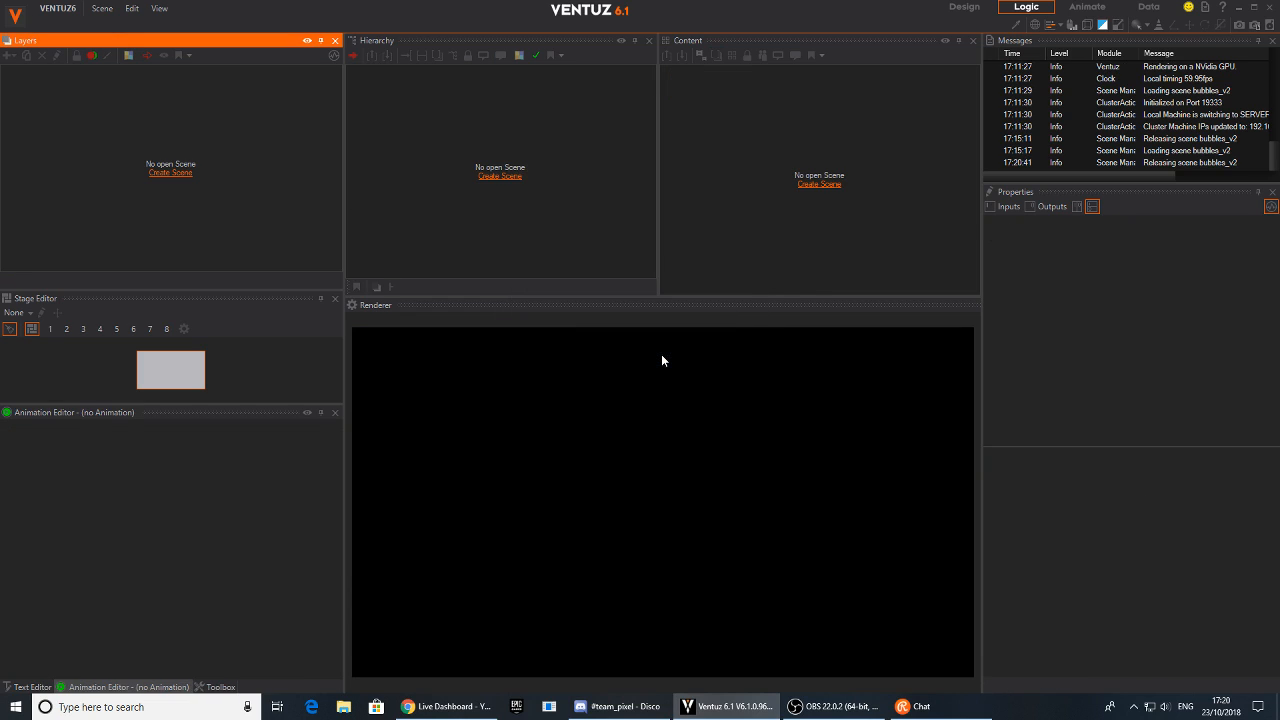
pyautogui.click(102, 8)
pyautogui.click(105, 26)
pyautogui.click(408, 239)
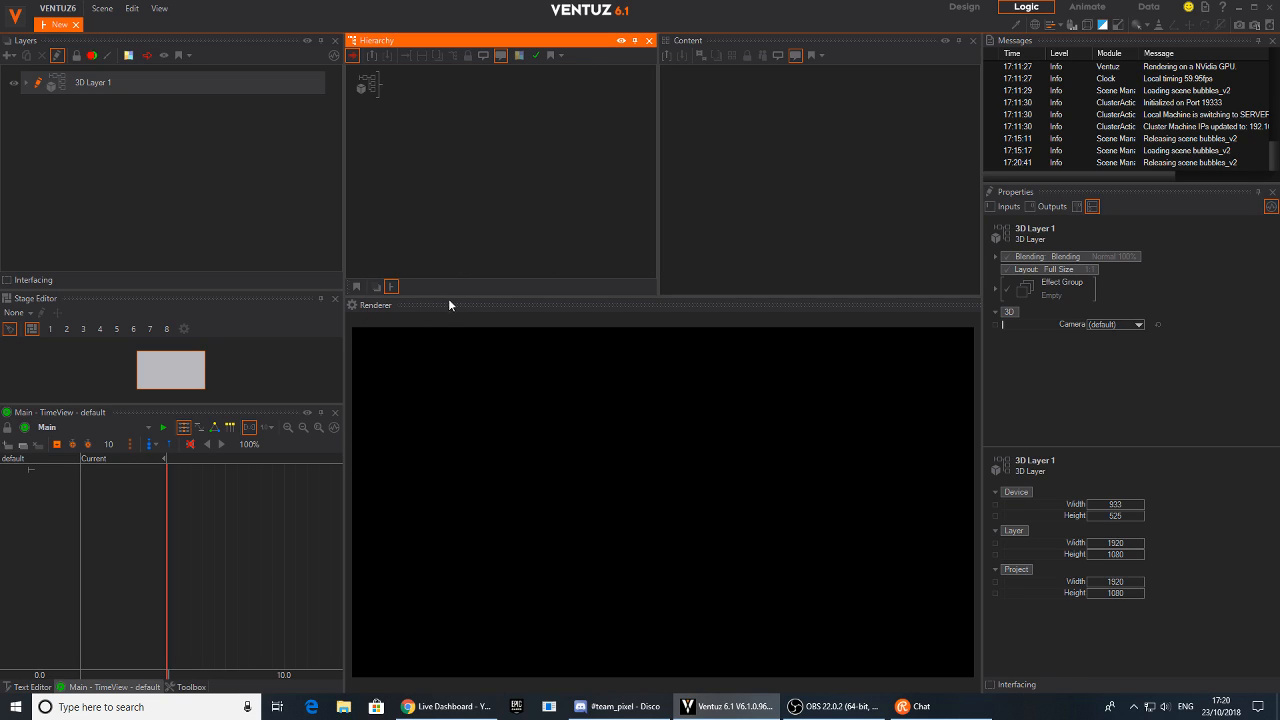
# Add an Axis node to the 3D layer's hierarchy and attach a Circle node beneath it
pyautogui.doubleClick(455, 142)
pyautogui.write('ax')
pyautogui.moveTo(469, 180); pyautogui.dragTo(400, 92)
pyautogui.click(400, 94)
pyautogui.write('cir')
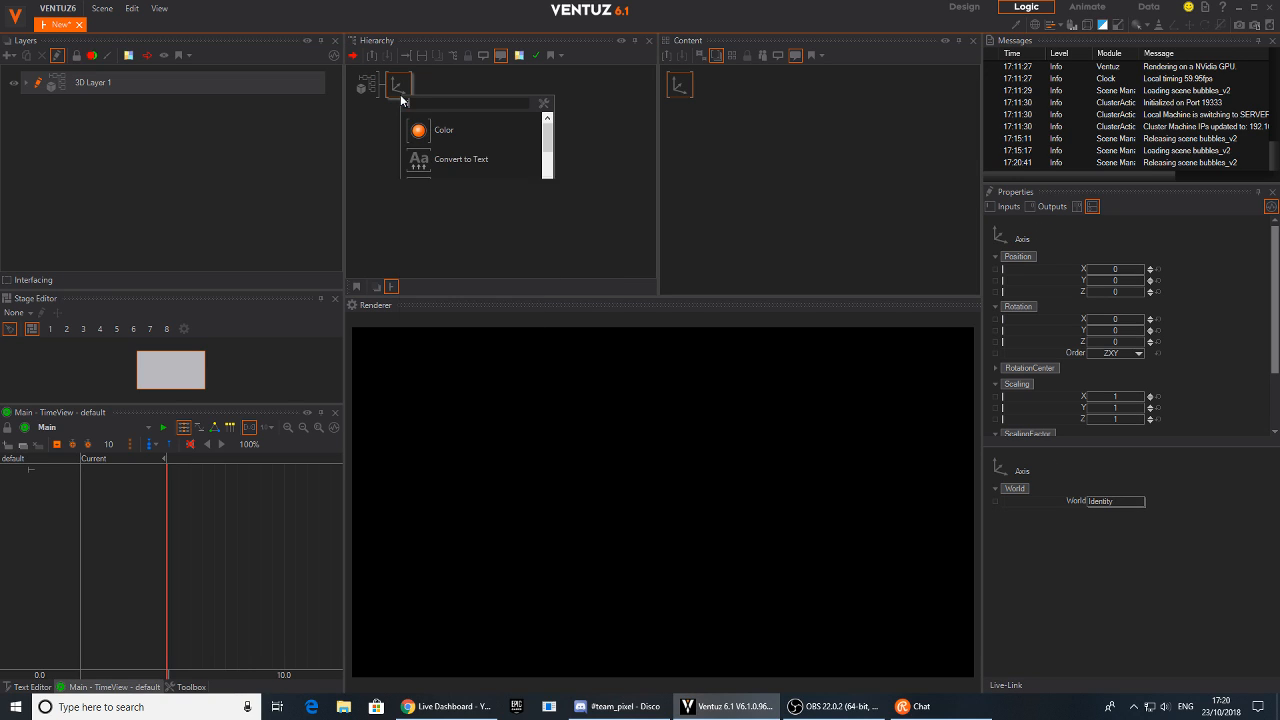
pyautogui.moveTo(440, 130); pyautogui.dragTo(405, 92)
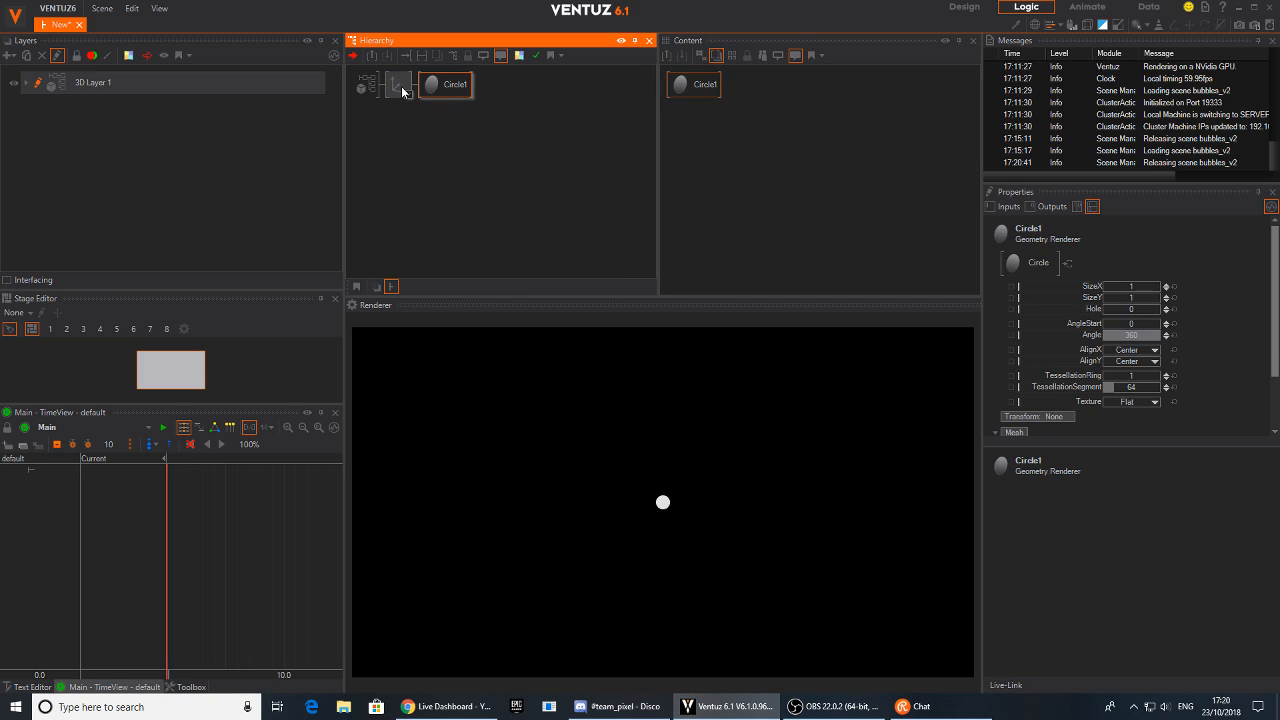
# Set the axis' scaling factor to 11.5 for all axes
pyautogui.scroll(-1, 1180, 300)
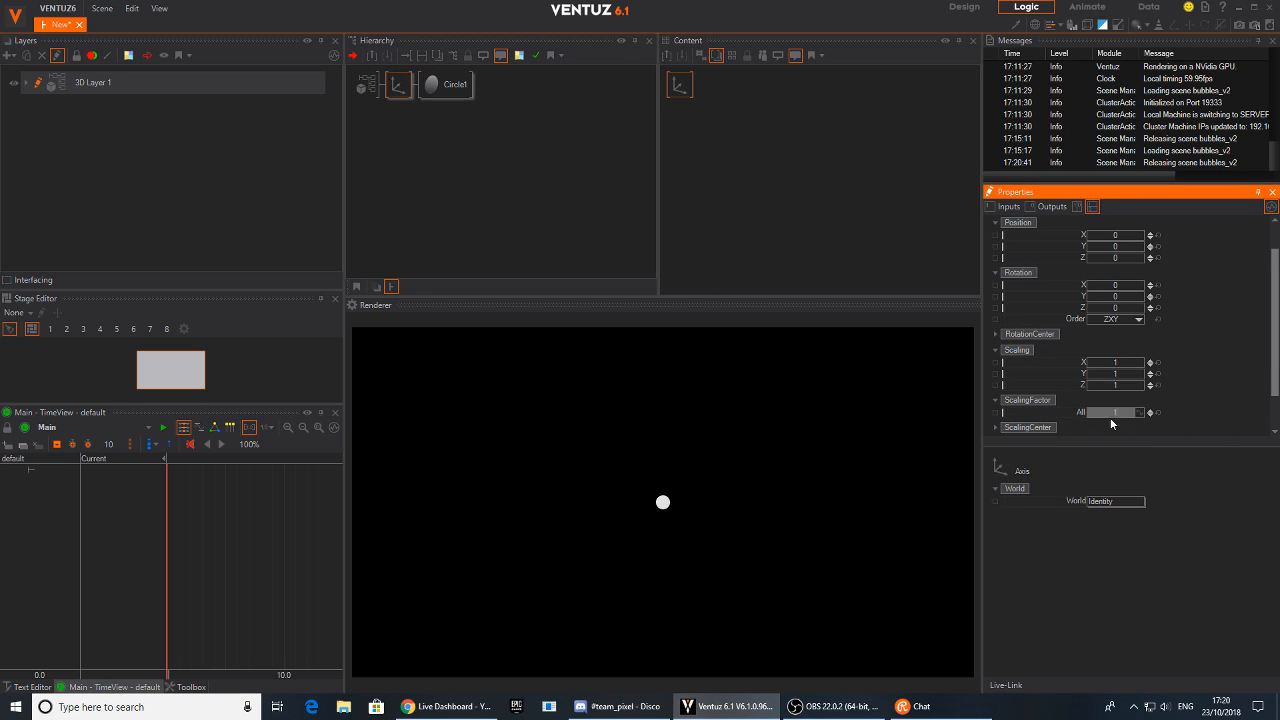
pyautogui.moveTo(1126, 411); pyautogui.dragTo(1142, 420)
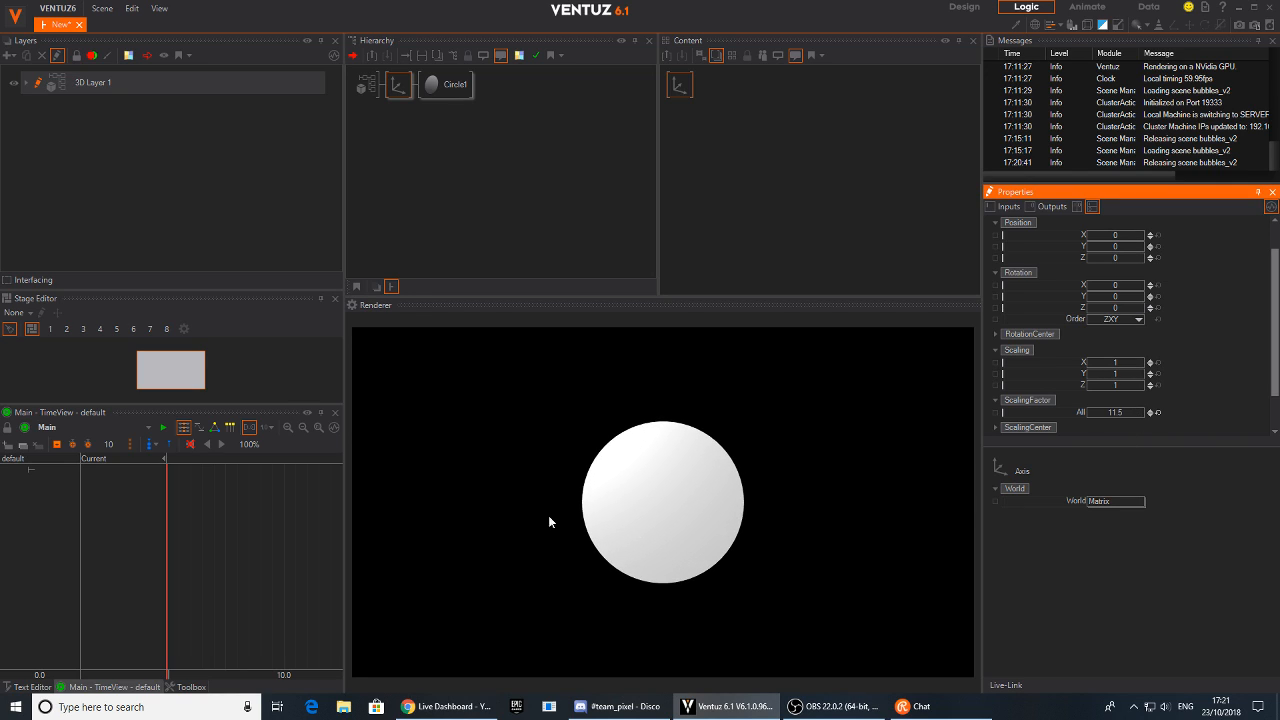
pyautogui.click(435, 152)
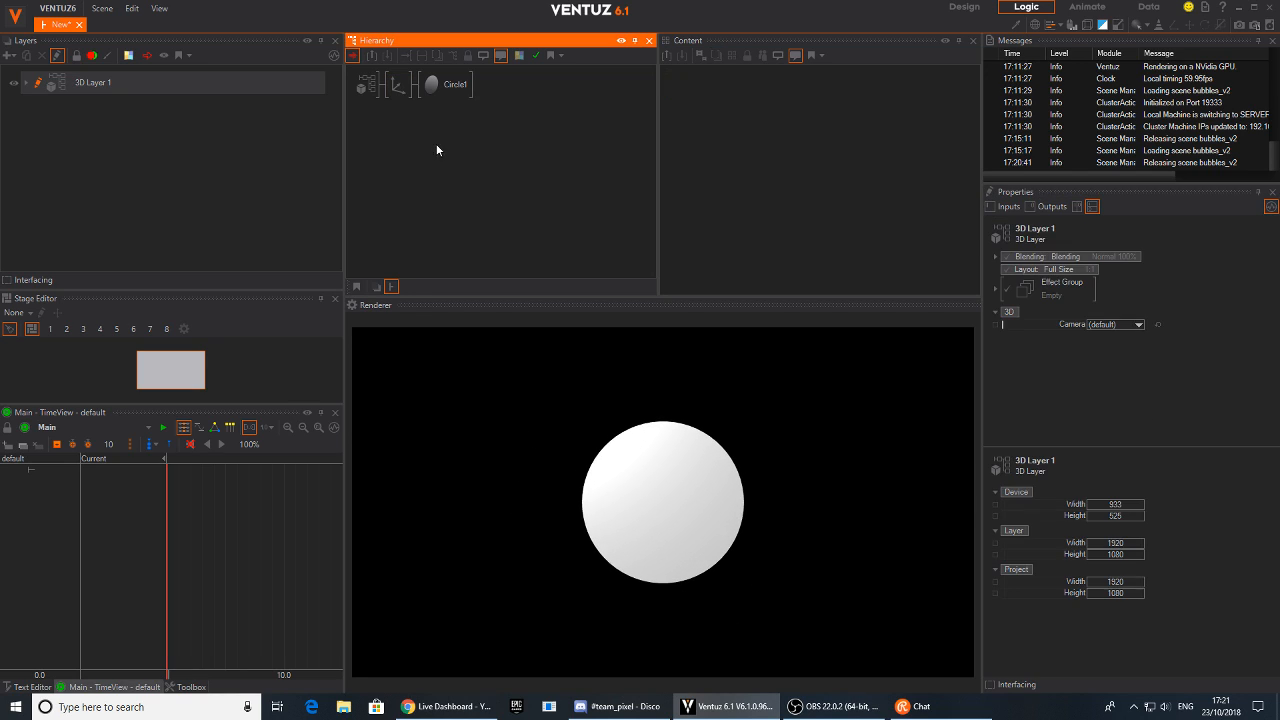
# Insert a Material node from the toolbox's Color/Material group between the axis and the circle
pyautogui.click(32, 687)
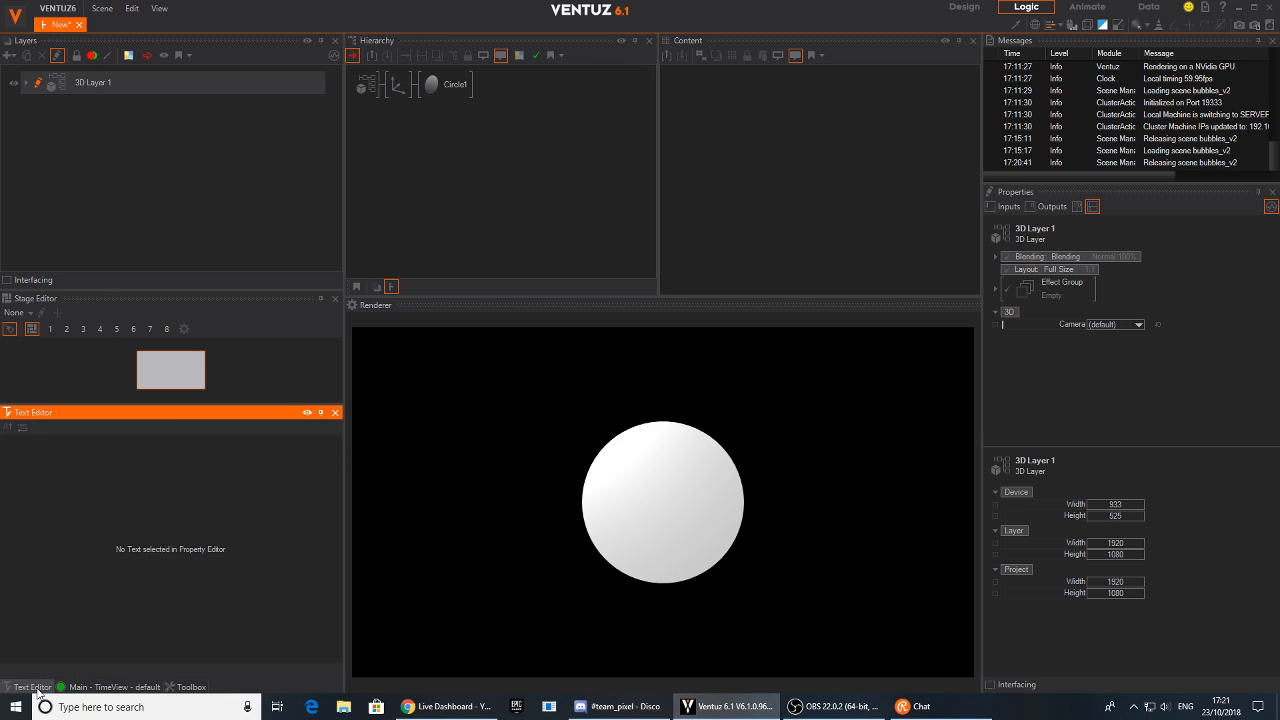
pyautogui.click(190, 687)
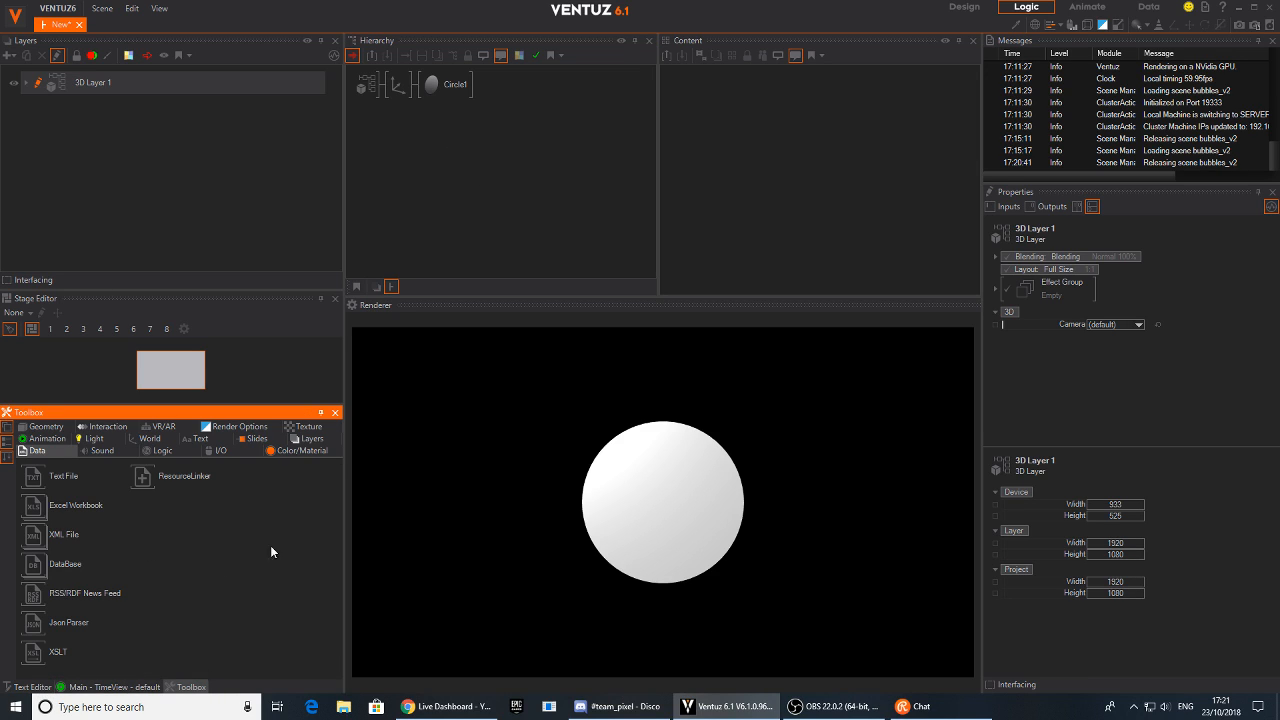
pyautogui.click(288, 452)
pyautogui.moveTo(412, 317); pyautogui.dragTo(425, 92)
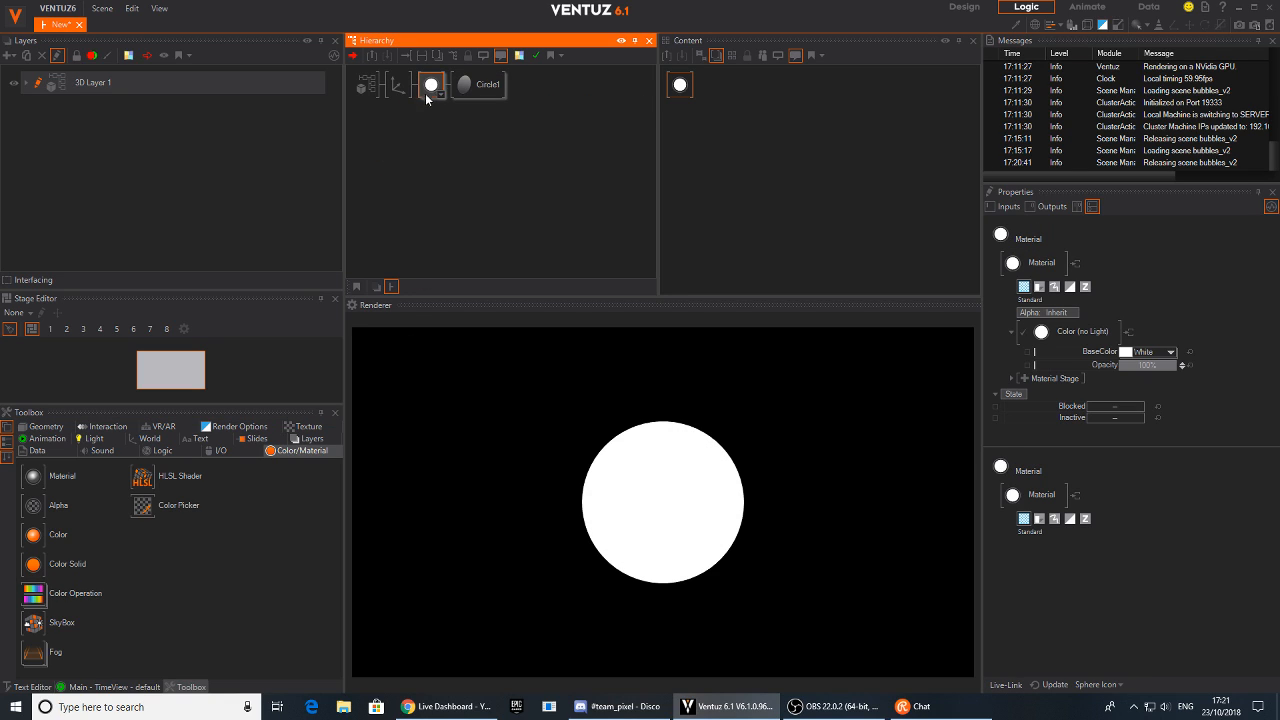
pyautogui.moveTo(681, 88); pyautogui.dragTo(748, 140)
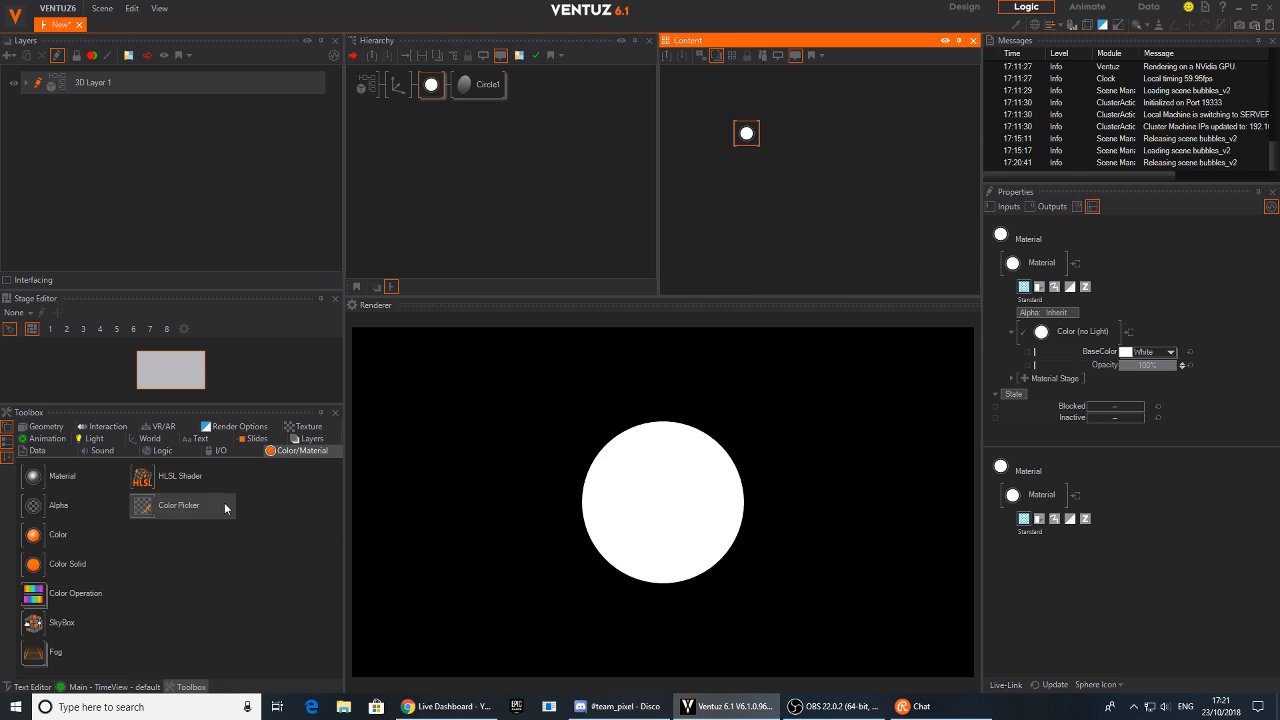
# Switch to Adobe Photoshop and create a new 1920 x 1080 pixel document
pyautogui.click(12, 710)
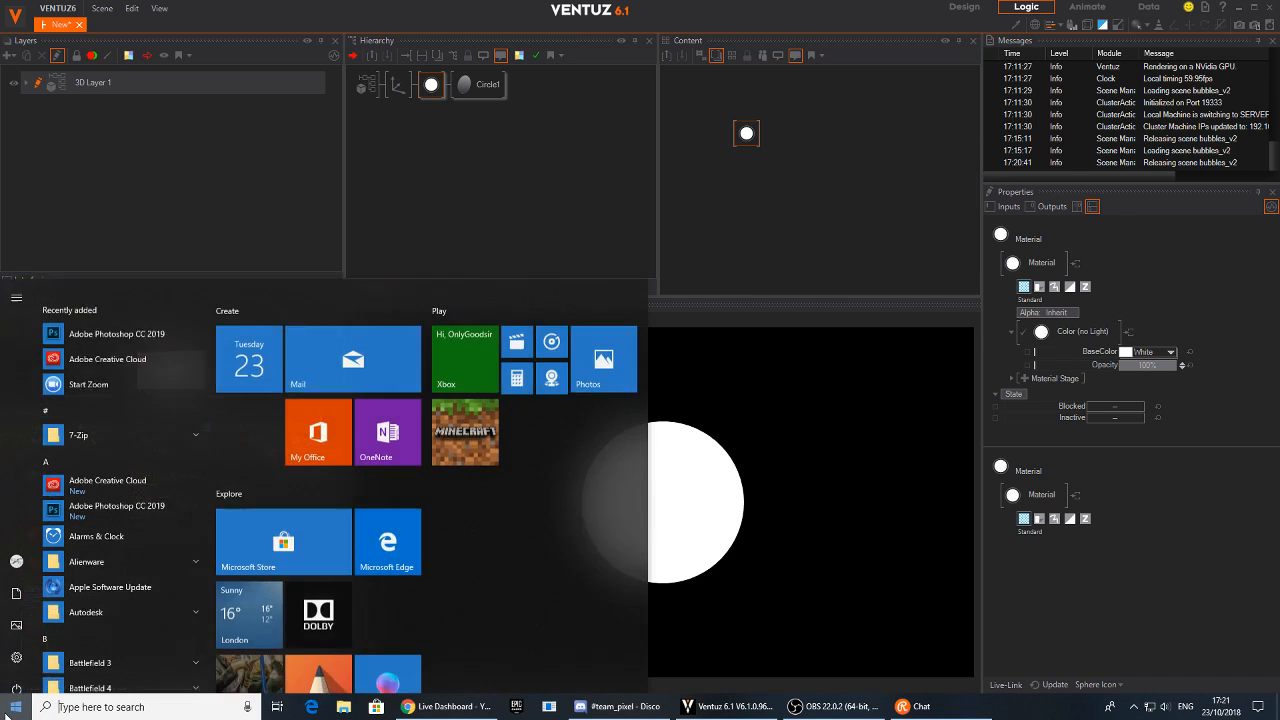
pyautogui.click(110, 308)
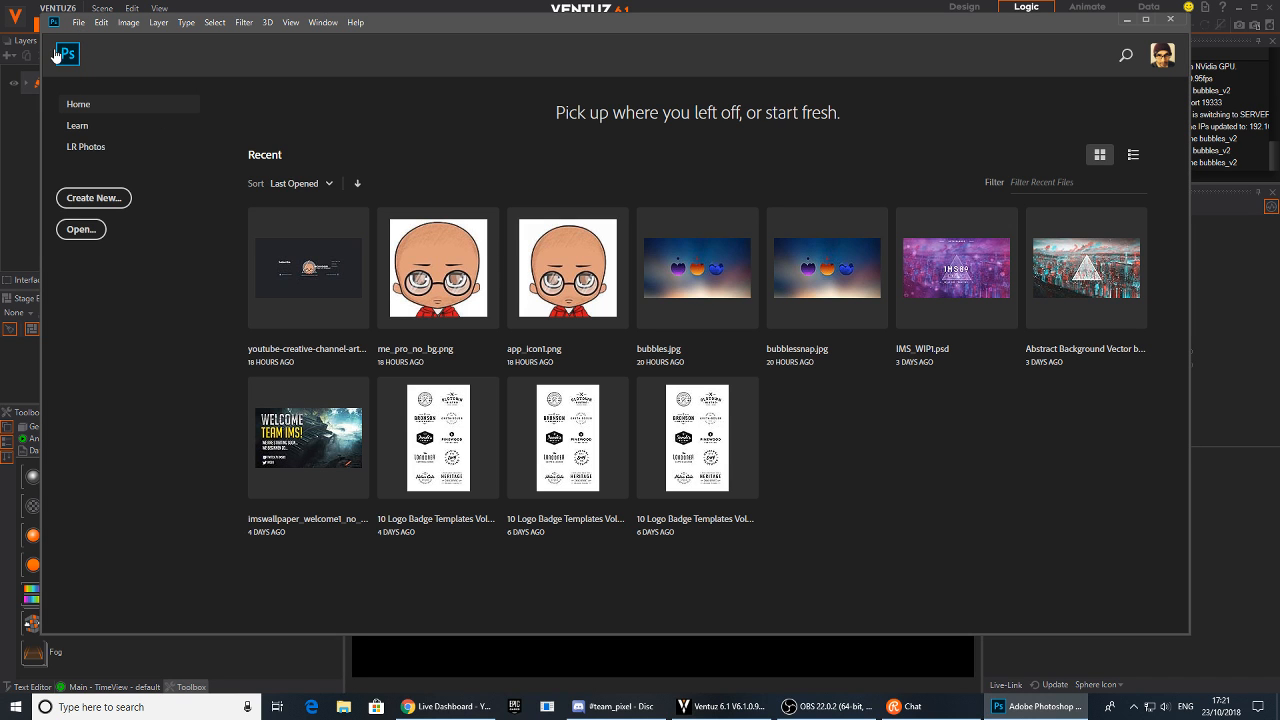
pyautogui.click(79, 23)
pyautogui.click(95, 32)
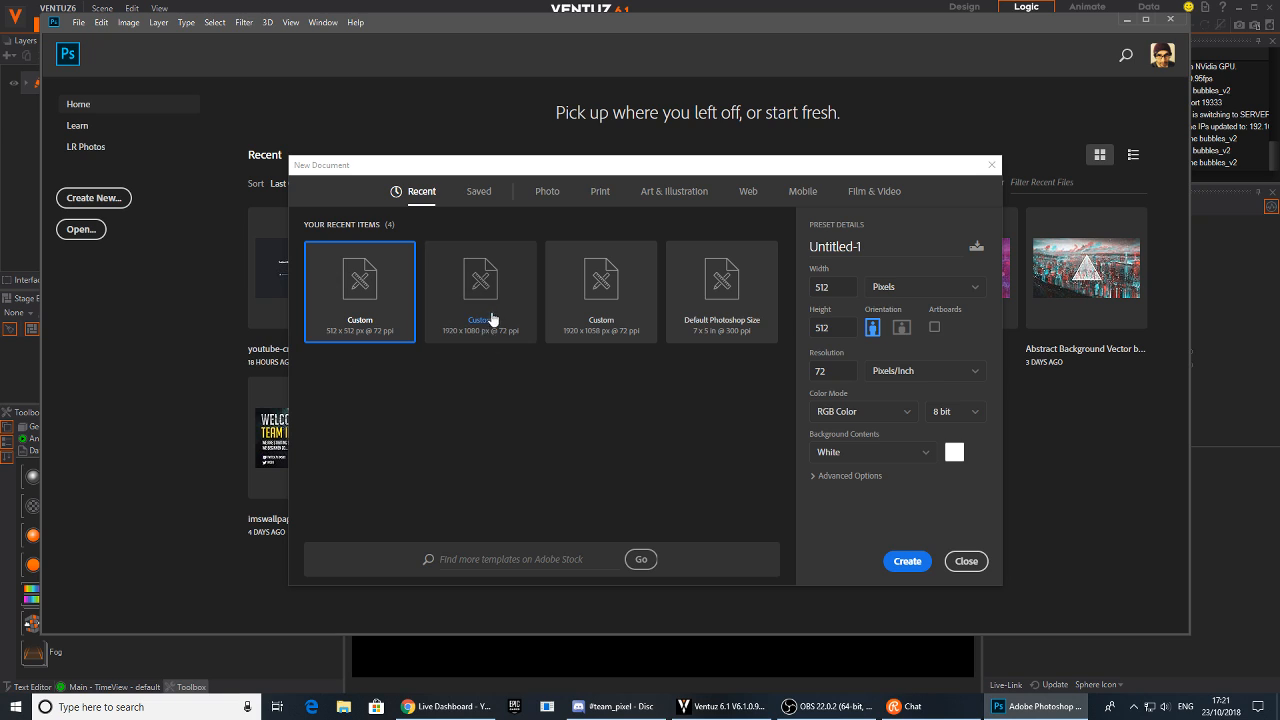
pyautogui.click(492, 318)
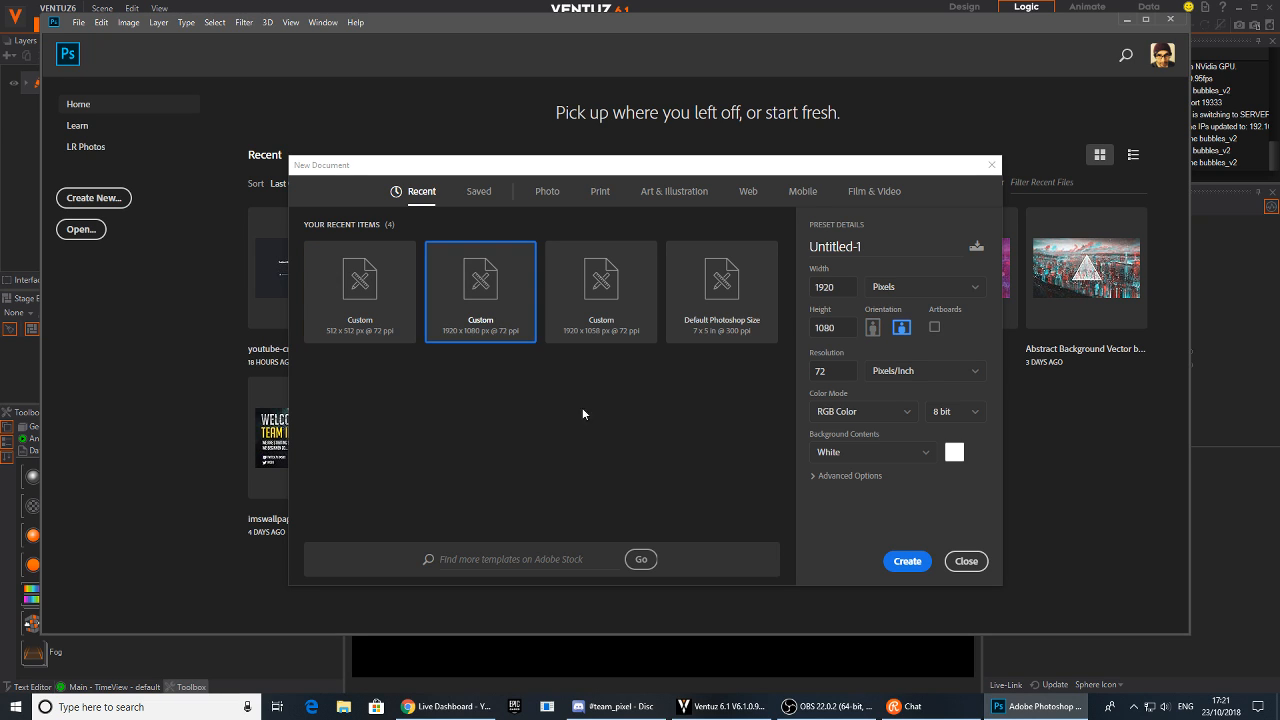
pyautogui.click(908, 562)
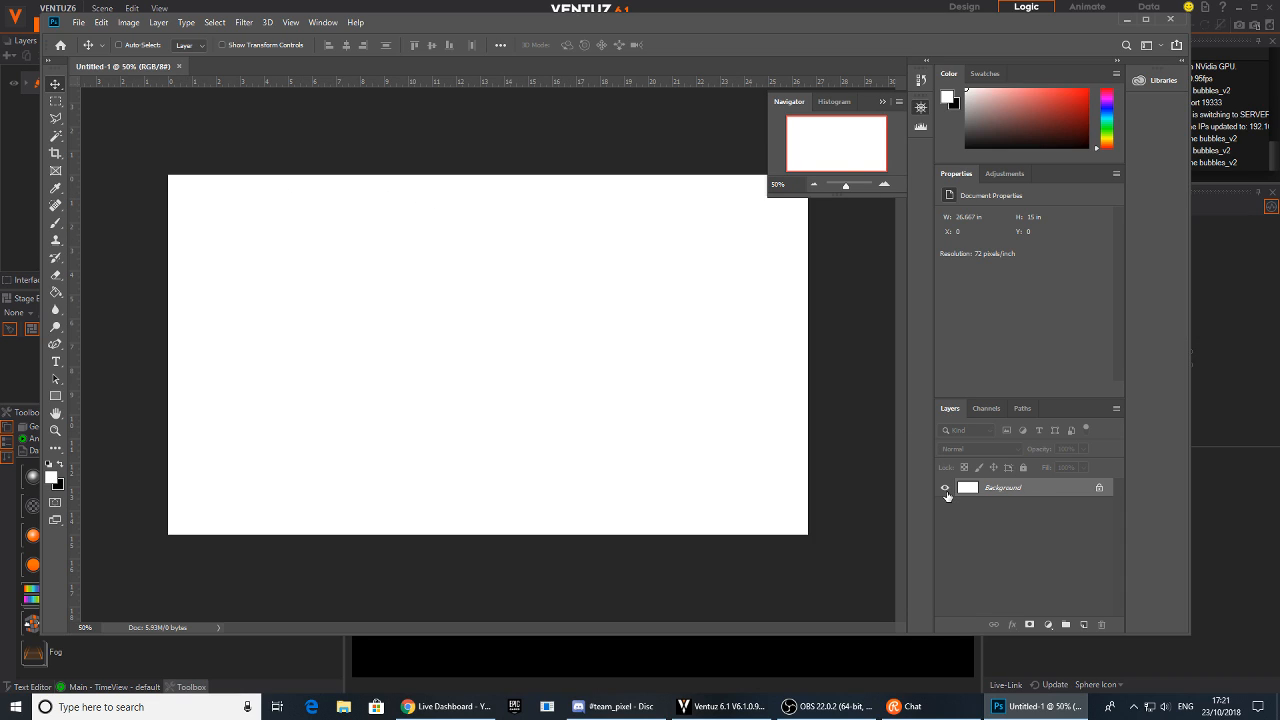
# Add a new layer and hide the Background layer
pyautogui.click(1084, 624)
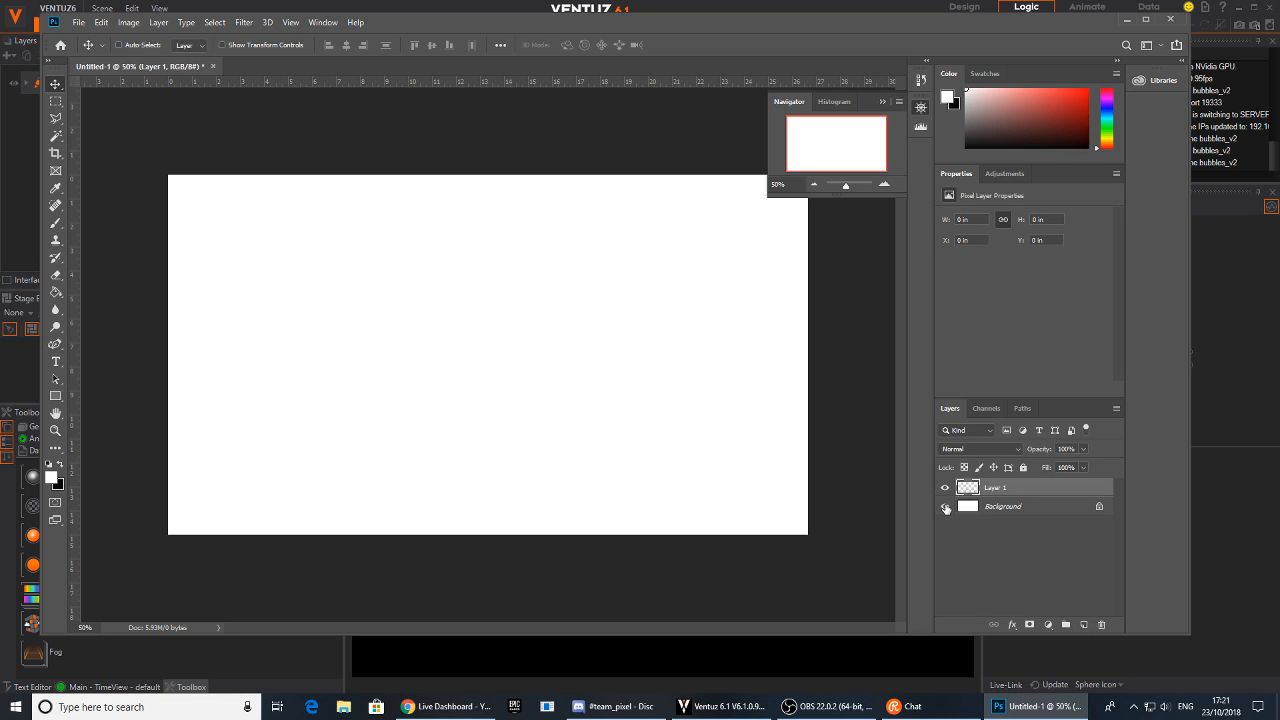
pyautogui.click(945, 507)
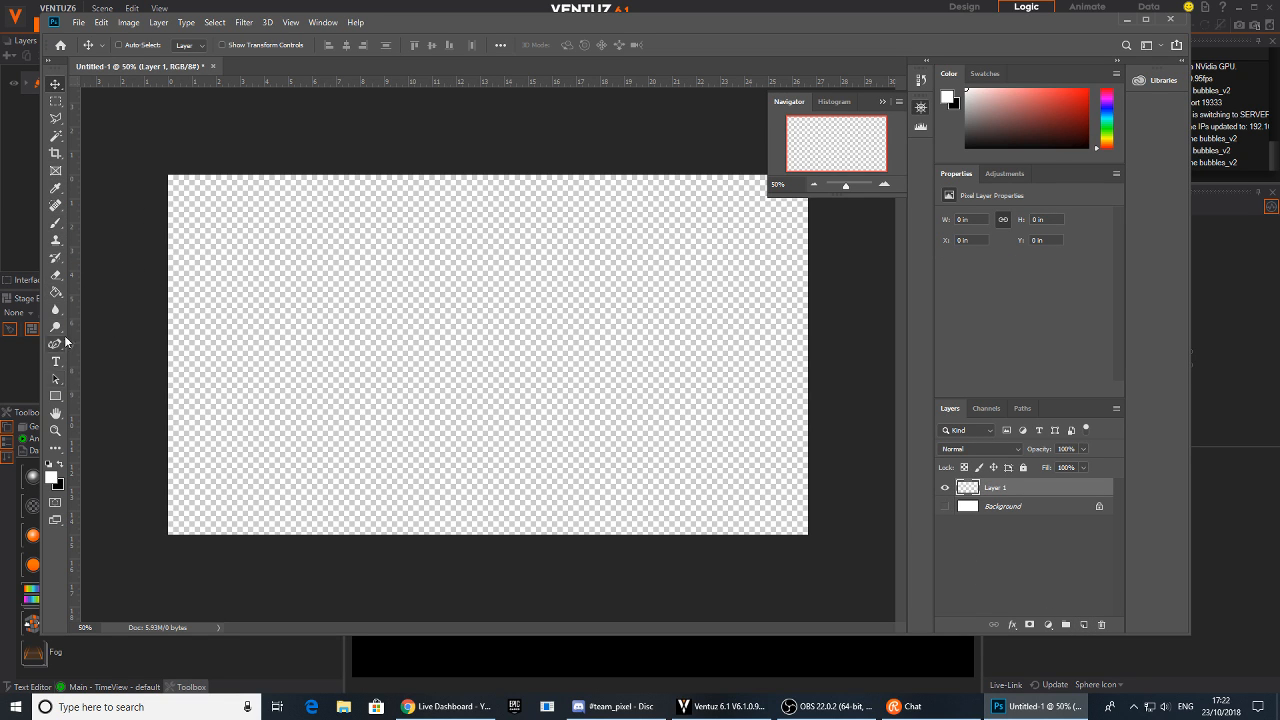
# Draw a wavy path with the Pen tool across the canvas's top edge
pyautogui.click(56, 343)
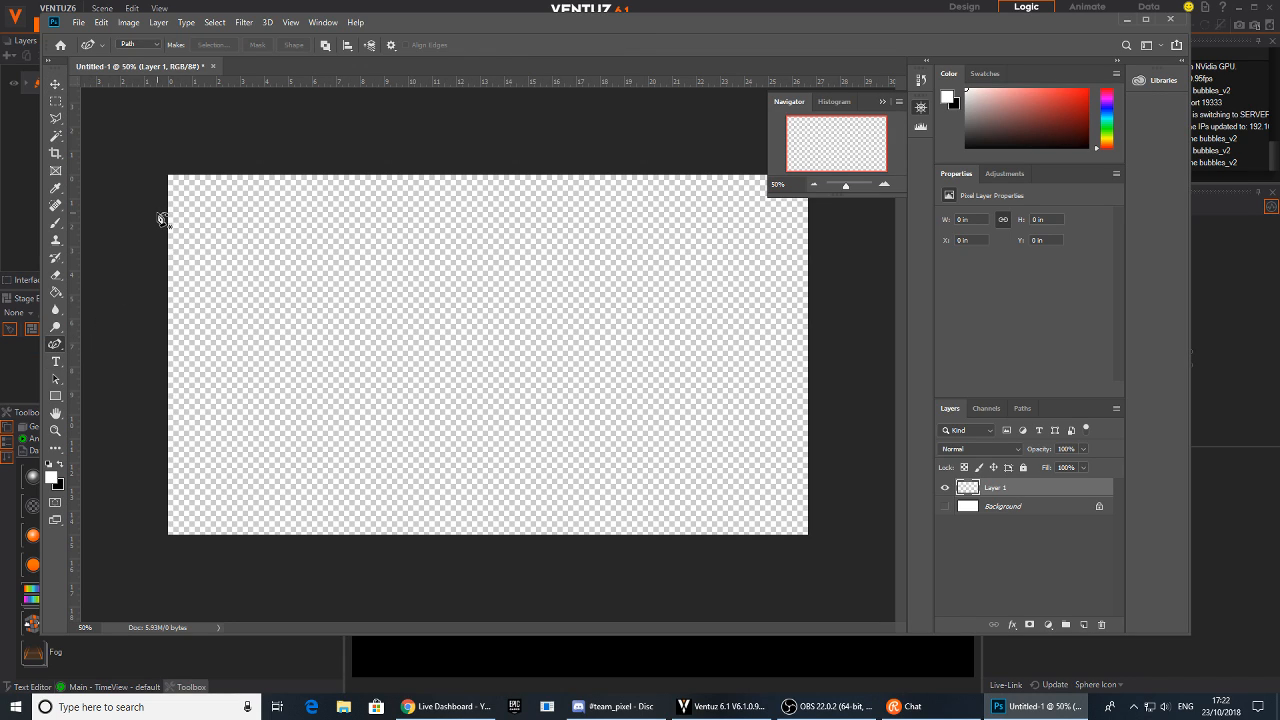
pyautogui.click(163, 208)
pyautogui.moveTo(191, 198); pyautogui.dragTo(260, 209)
pyautogui.click(309, 197)
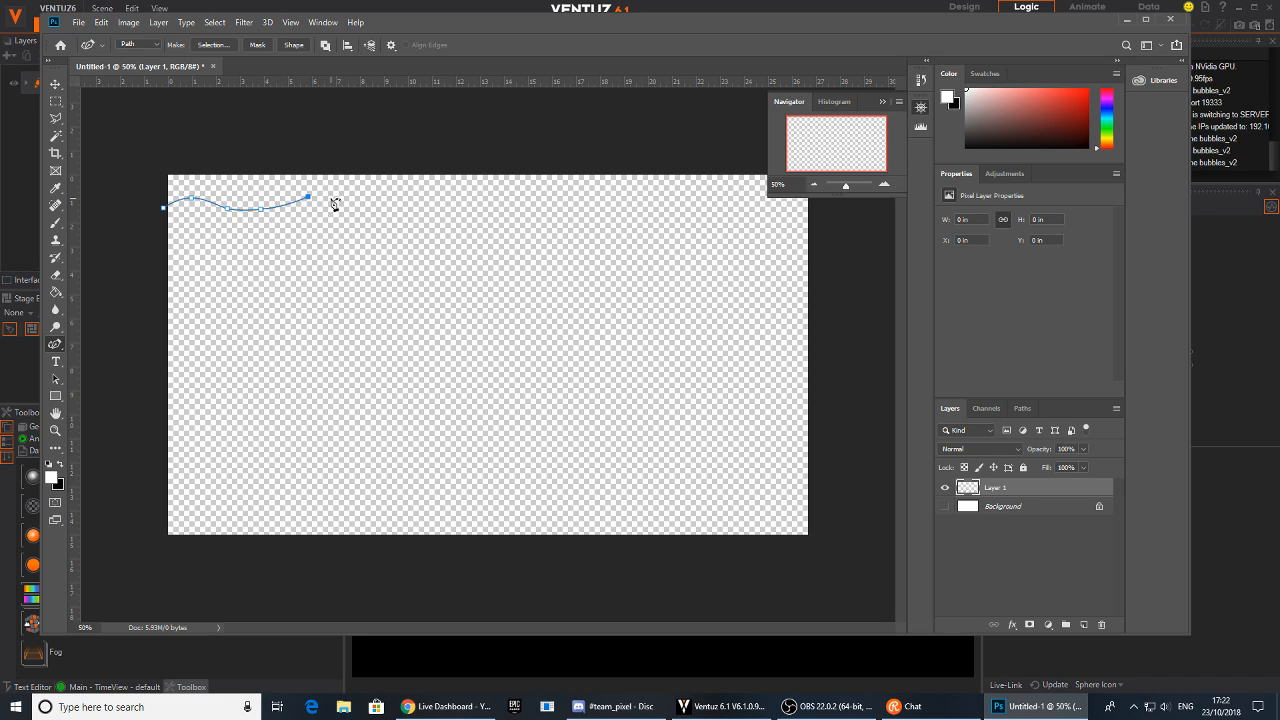
pyautogui.click(424, 203)
pyautogui.click(457, 201)
pyautogui.click(572, 203)
pyautogui.click(660, 197)
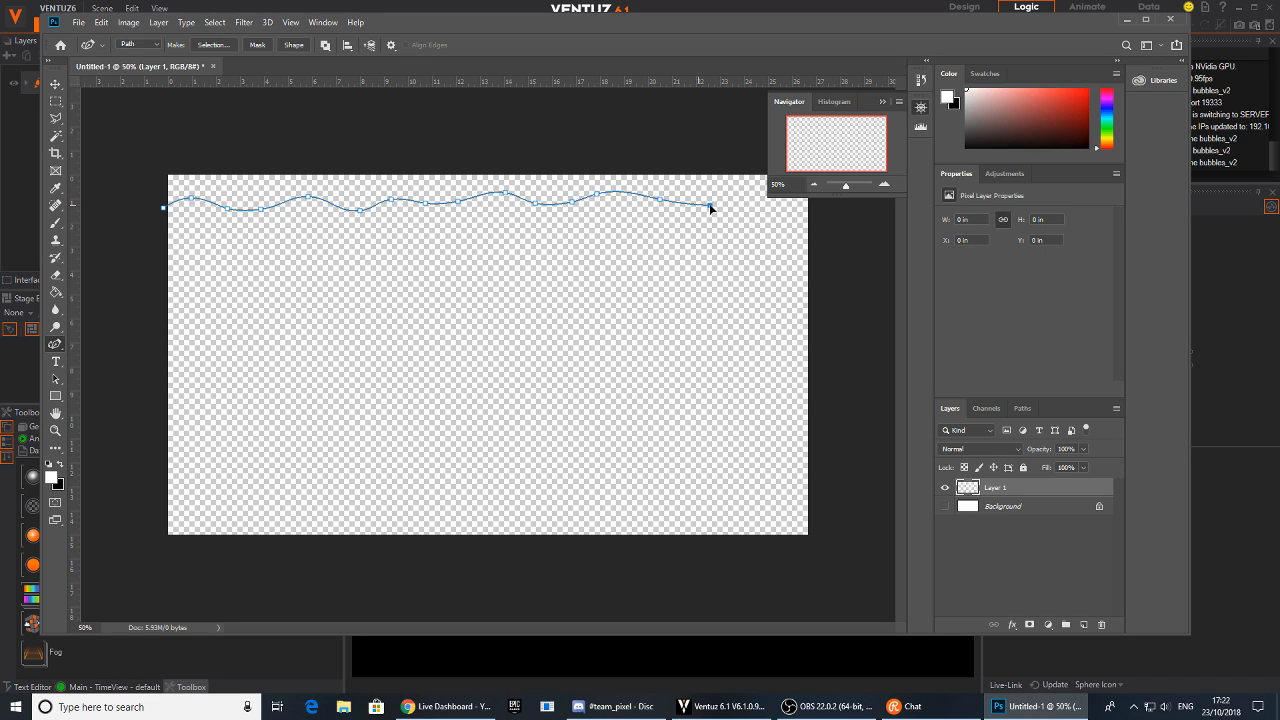
pyautogui.click(882, 102)
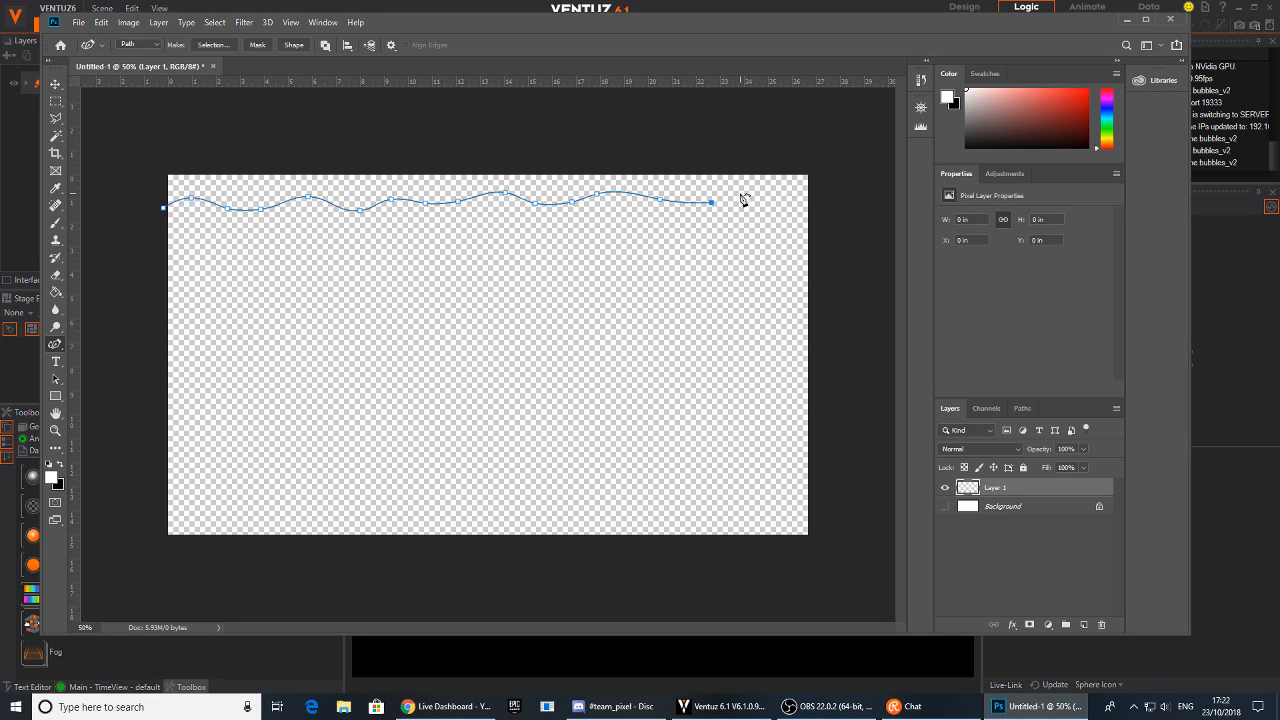
pyautogui.click(802, 205)
# Add a horizontal guide level with the path's ends and undo a stray anchor point
pyautogui.moveTo(387, 82); pyautogui.dragTo(373, 208)
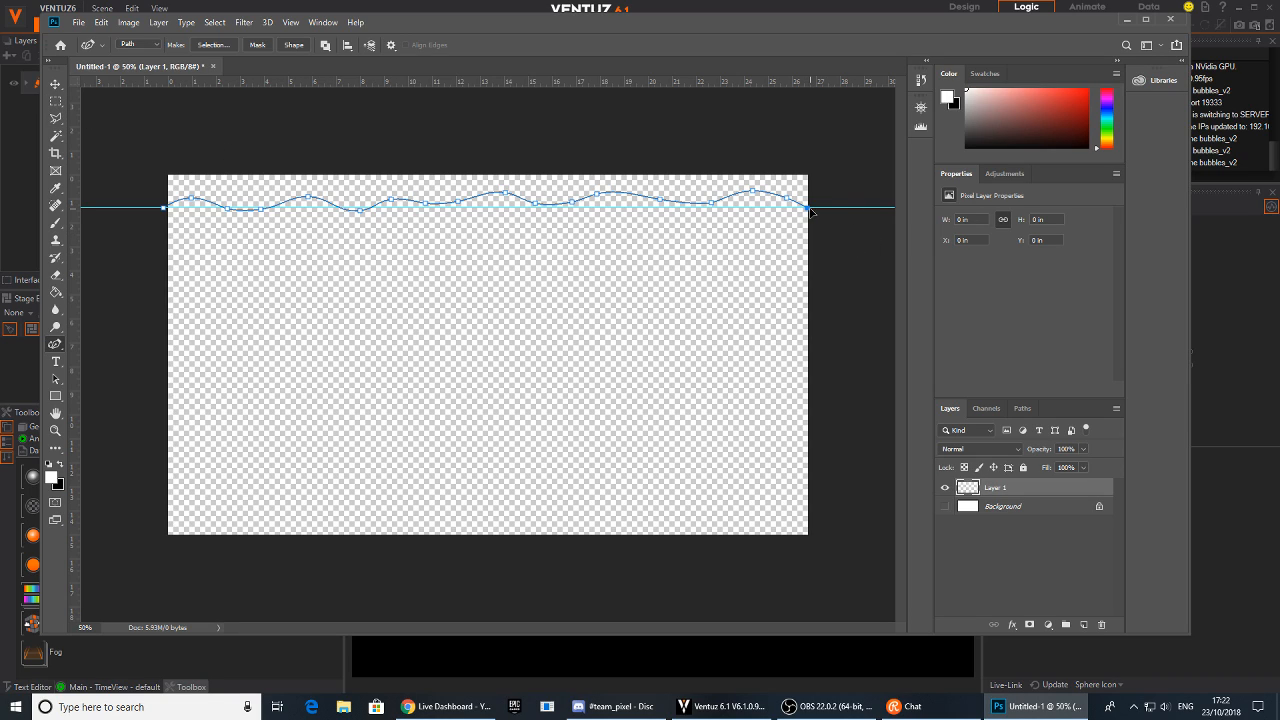
pyautogui.click(164, 210)
pyautogui.hotkey('ctrl', 'z')
# Extend the path down and around outside the canvas, closing it at the starting point
pyautogui.click(838, 368)
pyautogui.click(809, 209)
pyautogui.click(831, 297)
pyautogui.click(857, 475)
pyautogui.click(823, 559)
pyautogui.click(752, 584)
pyautogui.click(393, 588)
pyautogui.click(166, 569)
pyautogui.click(87, 484)
pyautogui.click(125, 366)
pyautogui.click(135, 274)
pyautogui.click(165, 209)
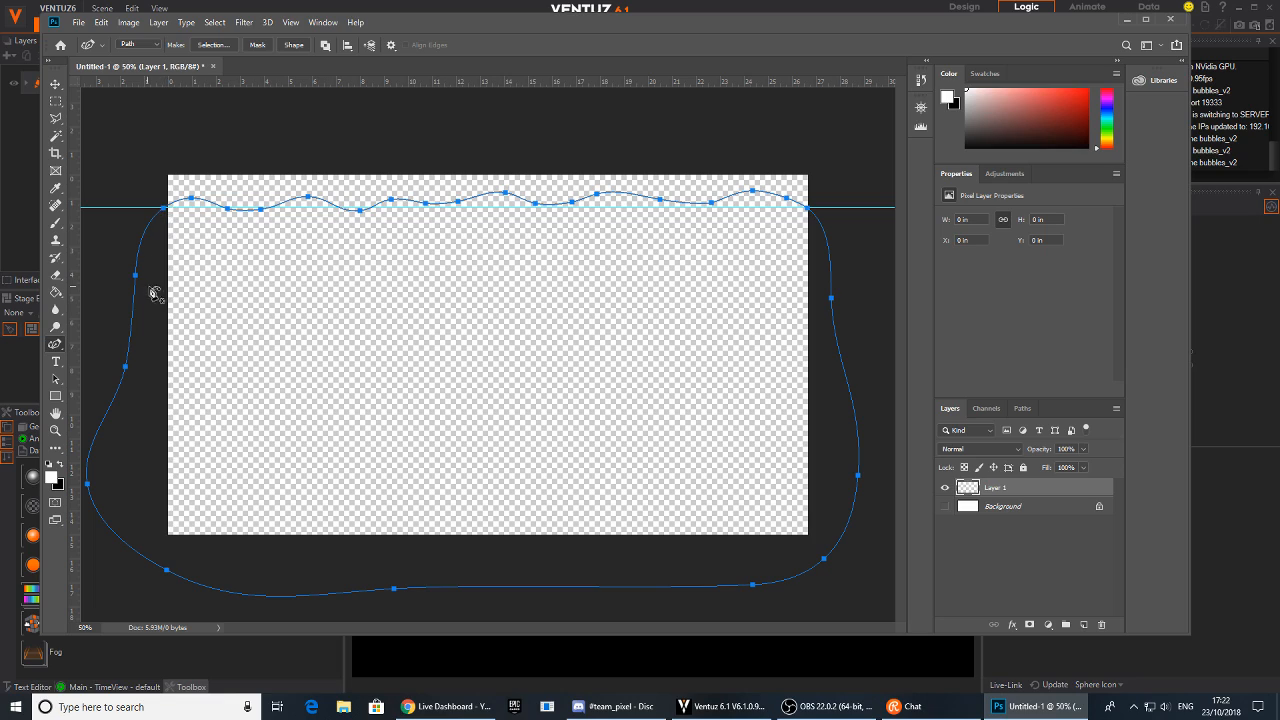
pyautogui.moveTo(165, 209); pyautogui.dragTo(166, 209)
# Load the work path as a selection and return to the layers list
pyautogui.click(1022, 408)
pyautogui.keyDown('ctrl'); pyautogui.click(946, 430); pyautogui.keyUp('ctrl')
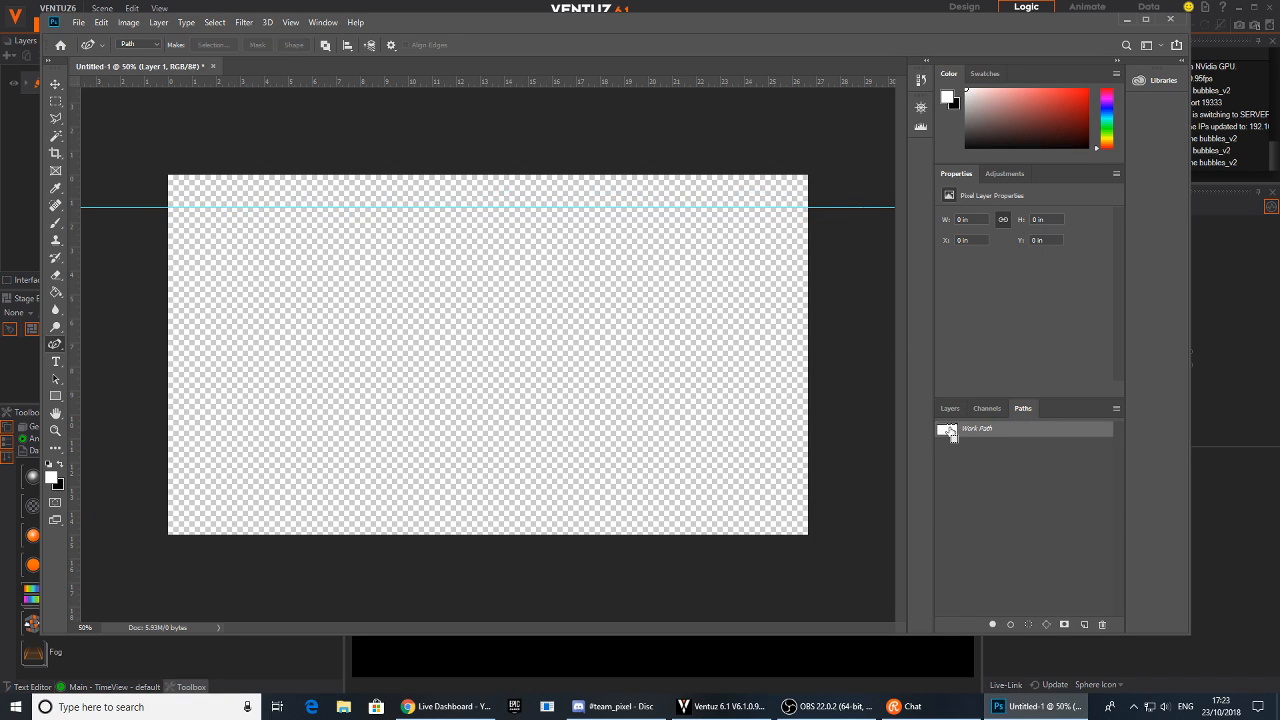
pyautogui.click(950, 408)
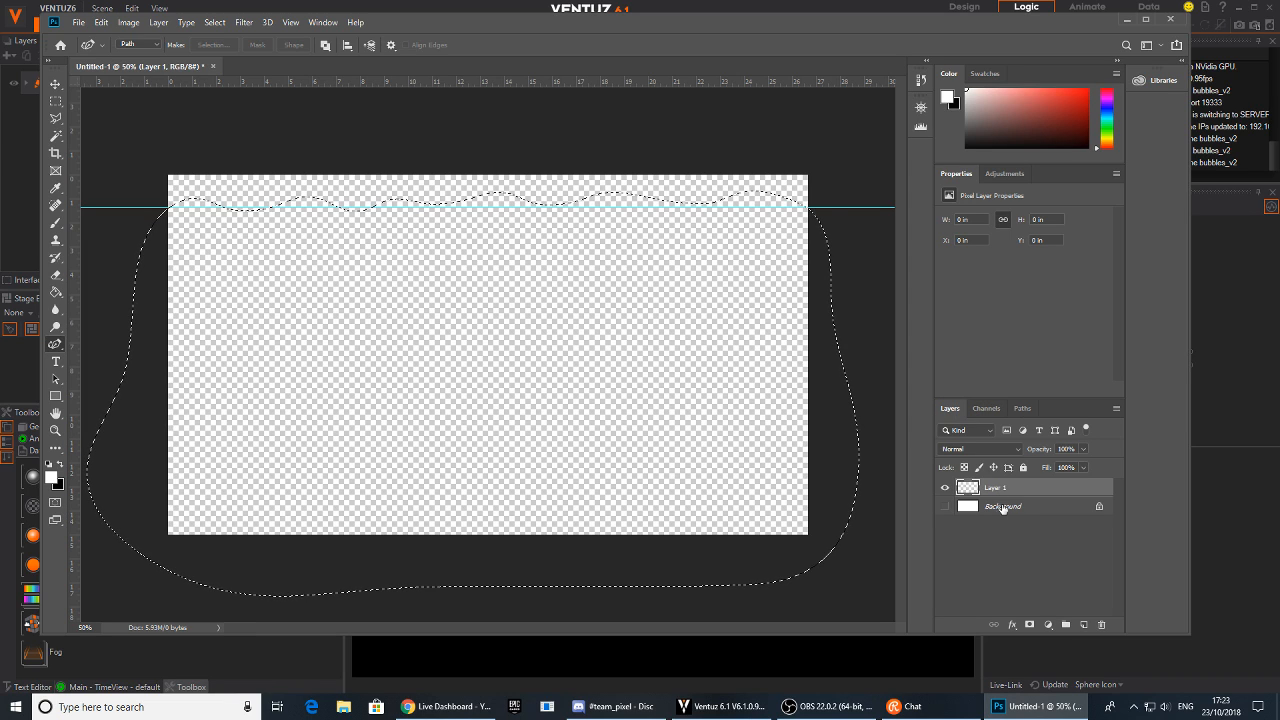
# Fill the selection on Layer 1 with white using the Paint Bucket tool
pyautogui.rightClick(347, 373)
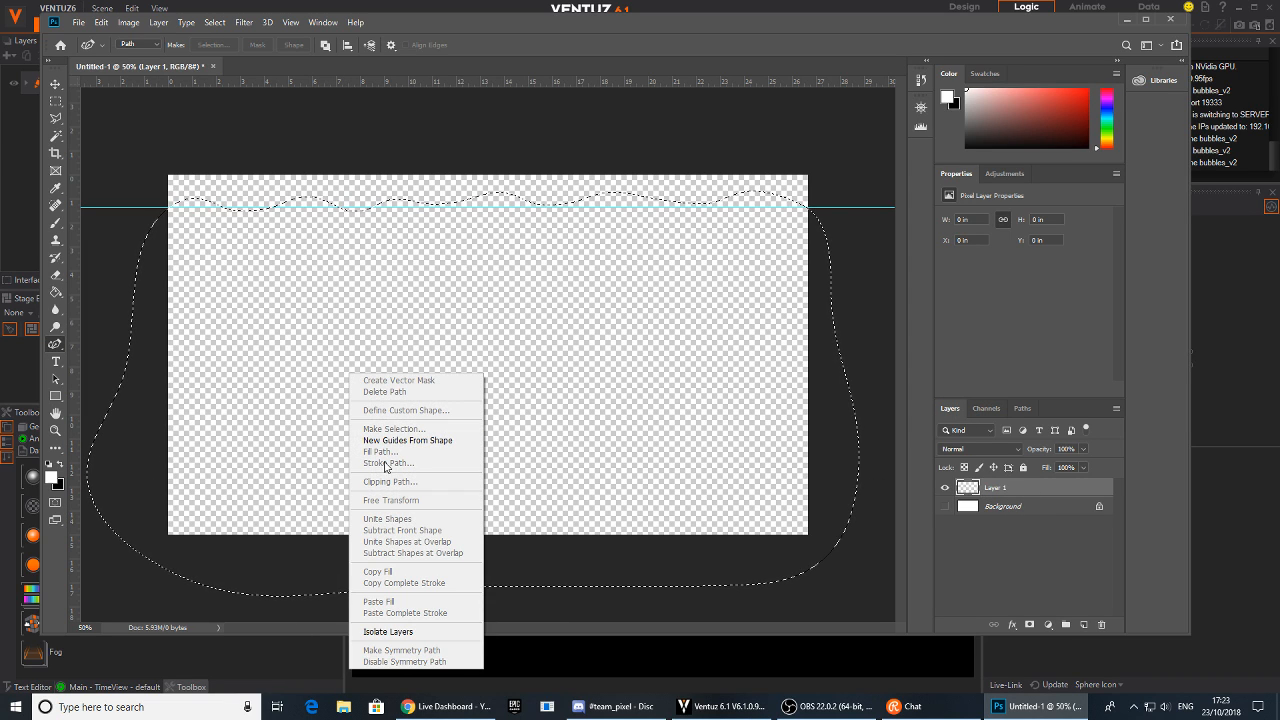
pyautogui.click(57, 84)
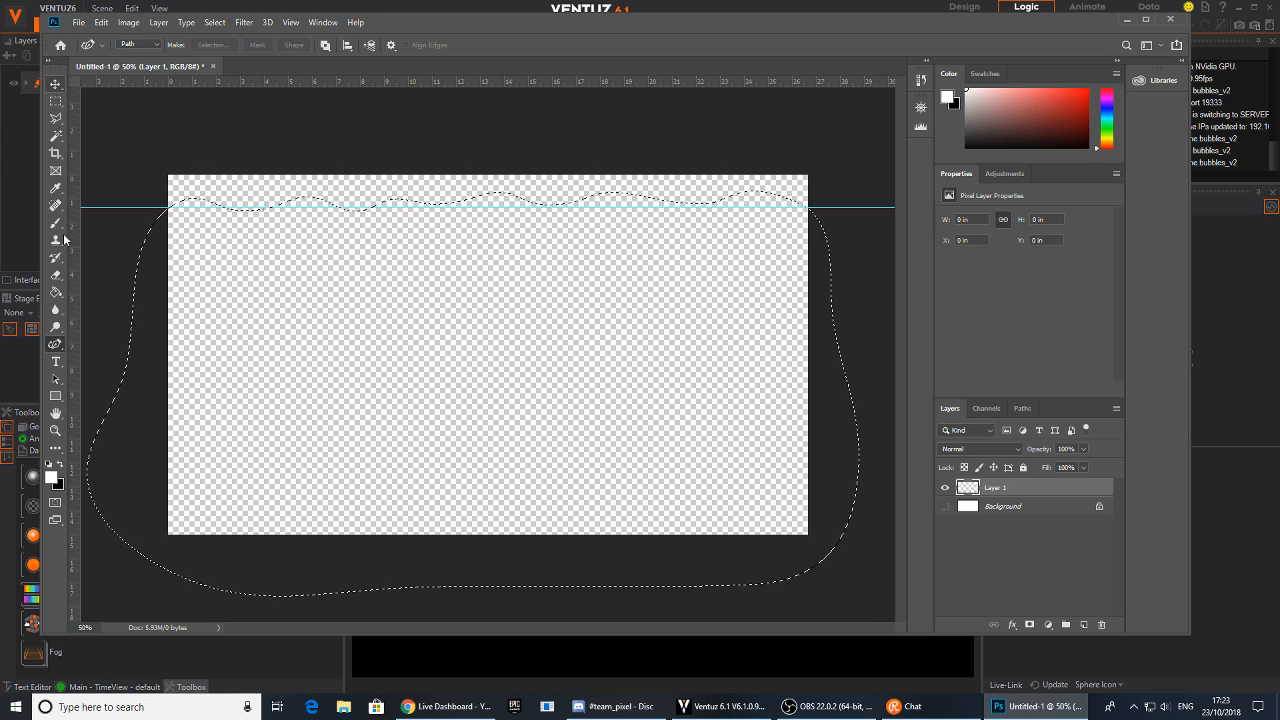
pyautogui.click(55, 292)
pyautogui.click(409, 389)
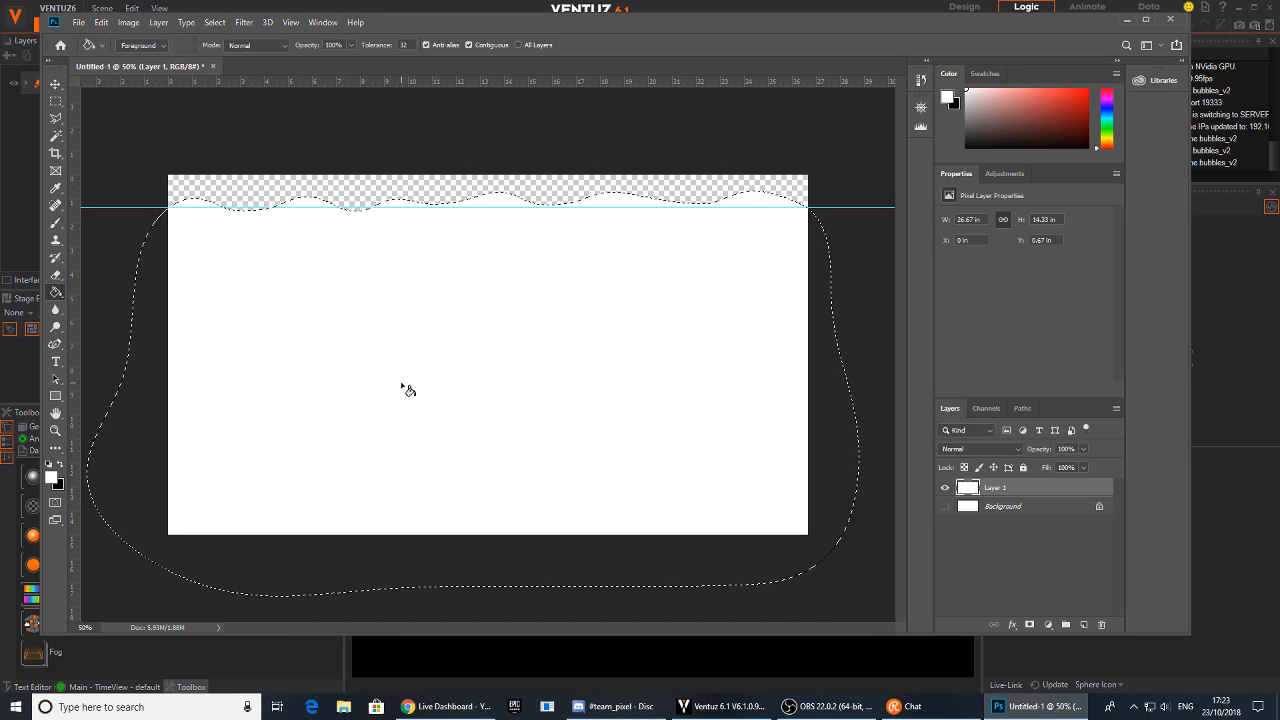
# Deselect the path selection and try moving Layer 1 down, returning it to its original position
pyautogui.hotkey('ctrl', 'd')
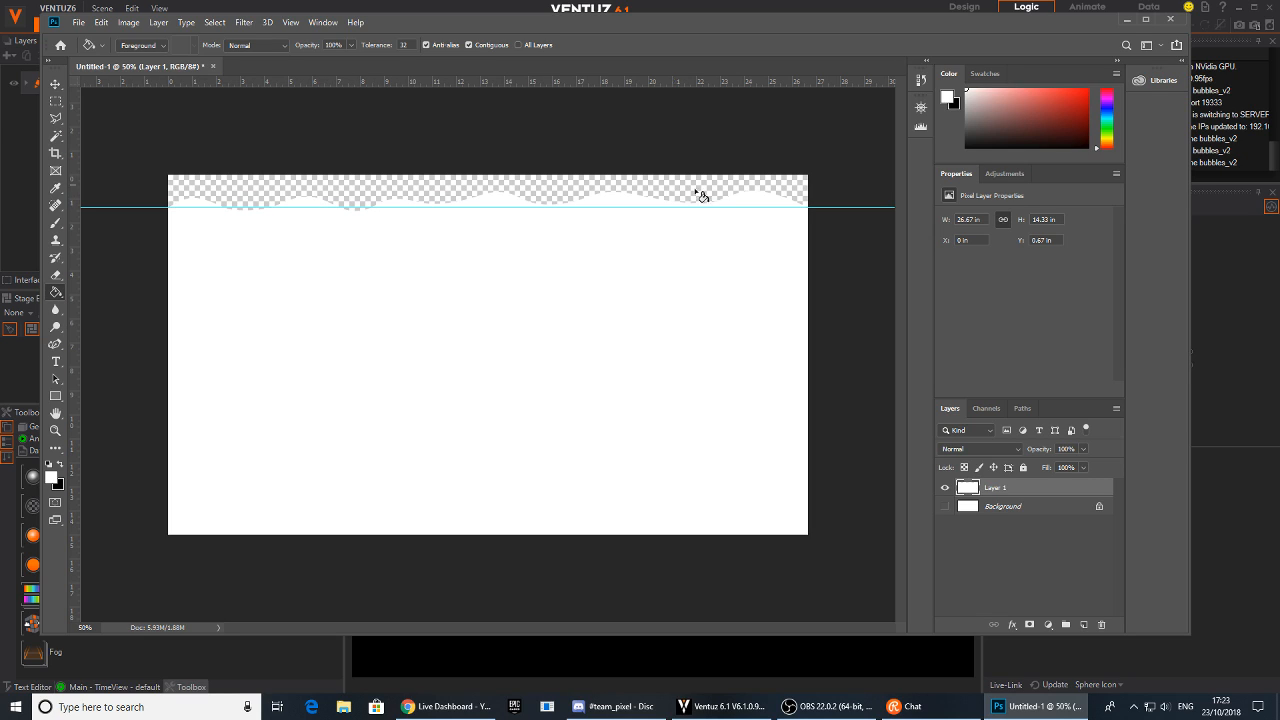
pyautogui.click(56, 84)
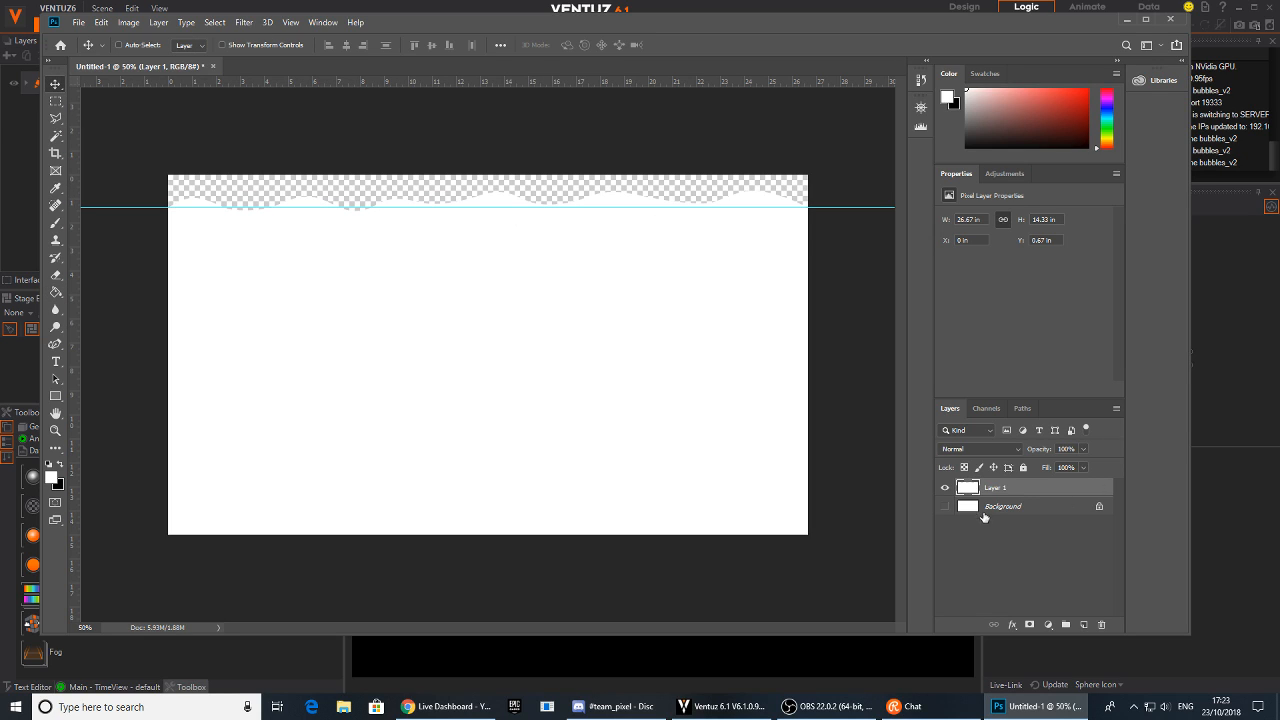
pyautogui.moveTo(497, 263); pyautogui.dragTo(486, 597)
pyautogui.moveTo(486, 328)
pyautogui.mouseDown()
pyautogui.moveTo(500, 503)
pyautogui.moveTo(488, 597)
pyautogui.moveTo(505, 259)
pyautogui.moveTo(510, 317)
pyautogui.moveTo(474, 209)
pyautogui.moveTo(526, 337)
pyautogui.moveTo(500, 403)
pyautogui.moveTo(500, 240)
pyautogui.moveTo(487, 248)
pyautogui.moveTo(505, 255)
pyautogui.moveTo(497, 246)
pyautogui.moveTo(498, 265)
pyautogui.mouseUp()
# Save the image as a PNG named datawave.png on the Desktop
pyautogui.click(78, 22)
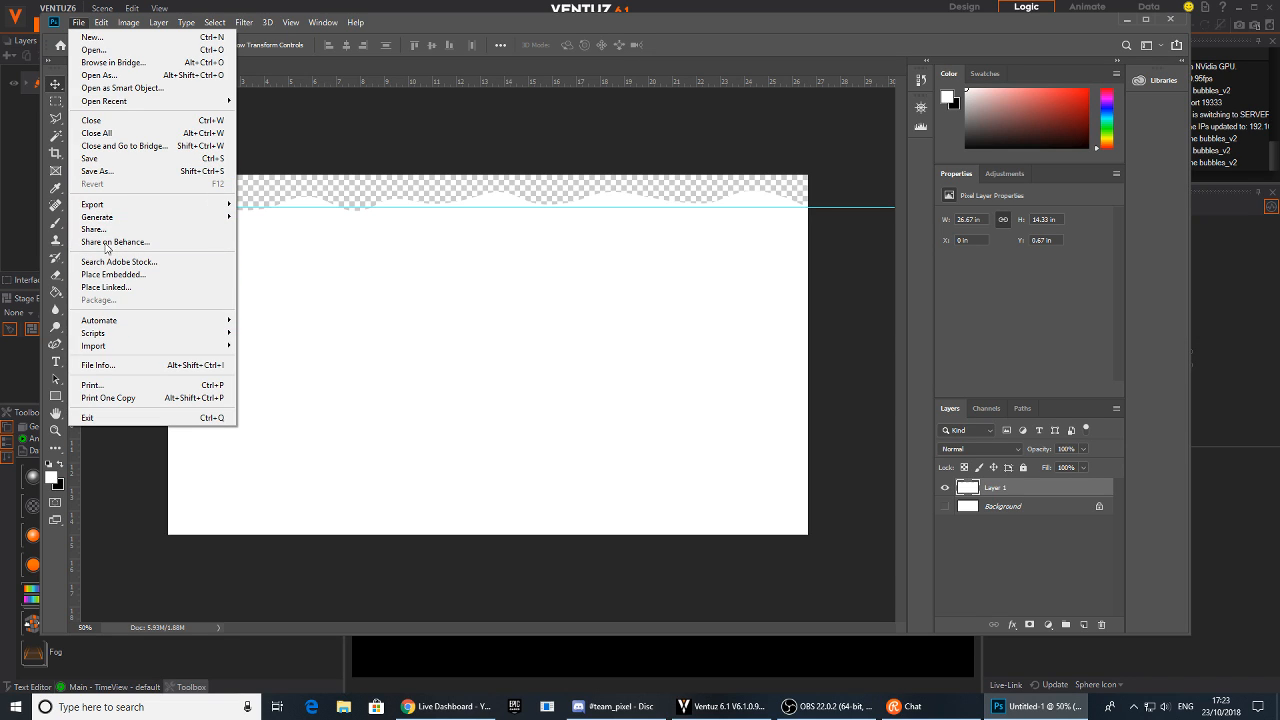
pyautogui.click(138, 172)
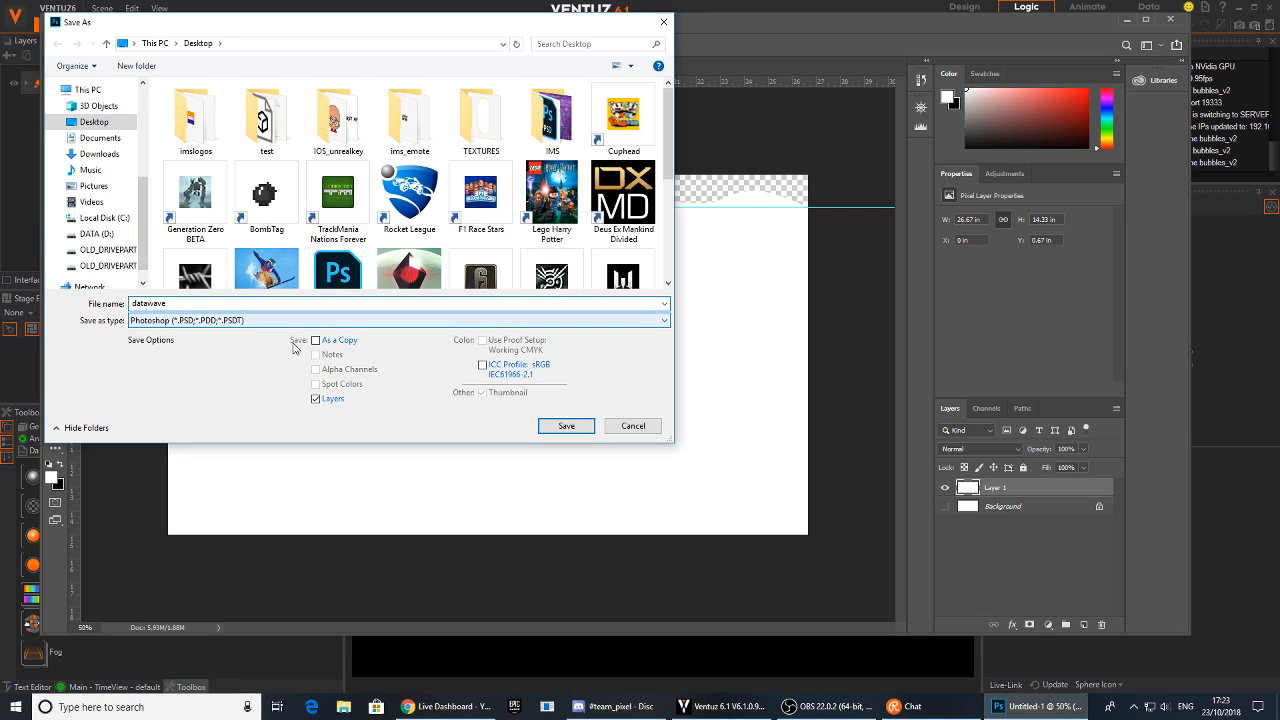
pyautogui.click(168, 321)
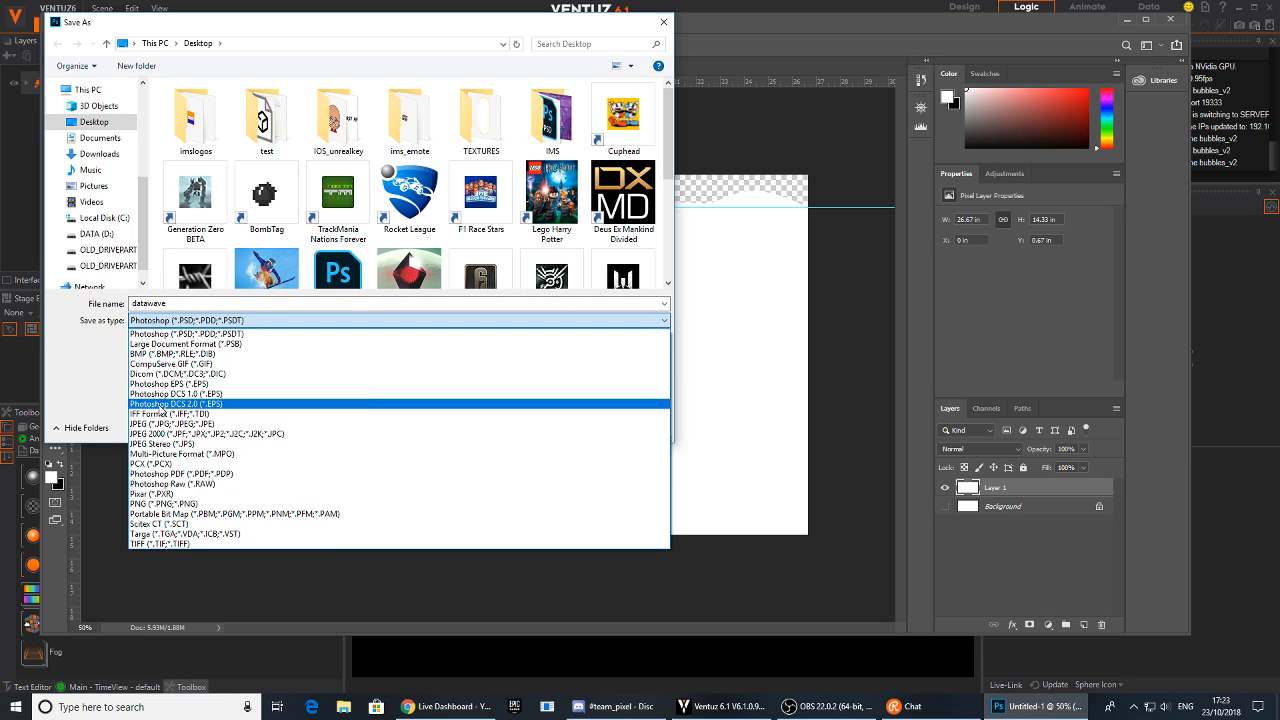
pyautogui.click(160, 503)
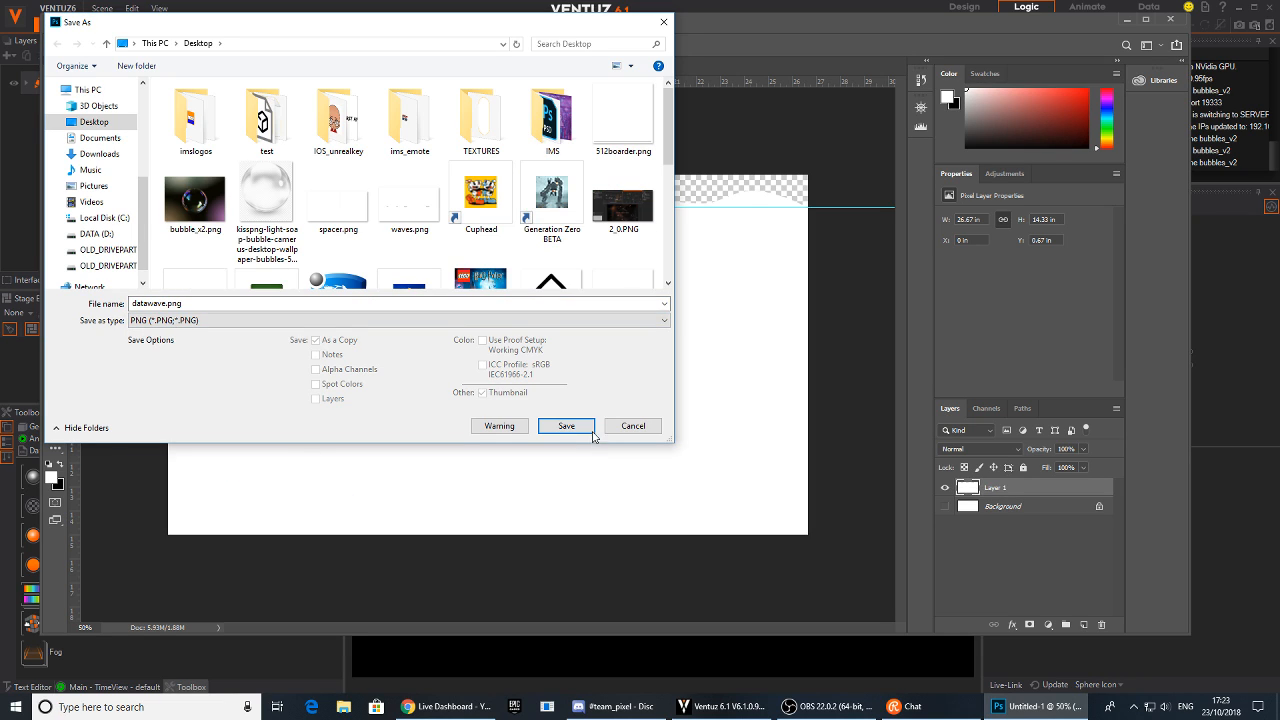
pyautogui.click(590, 430)
pyautogui.click(715, 210)
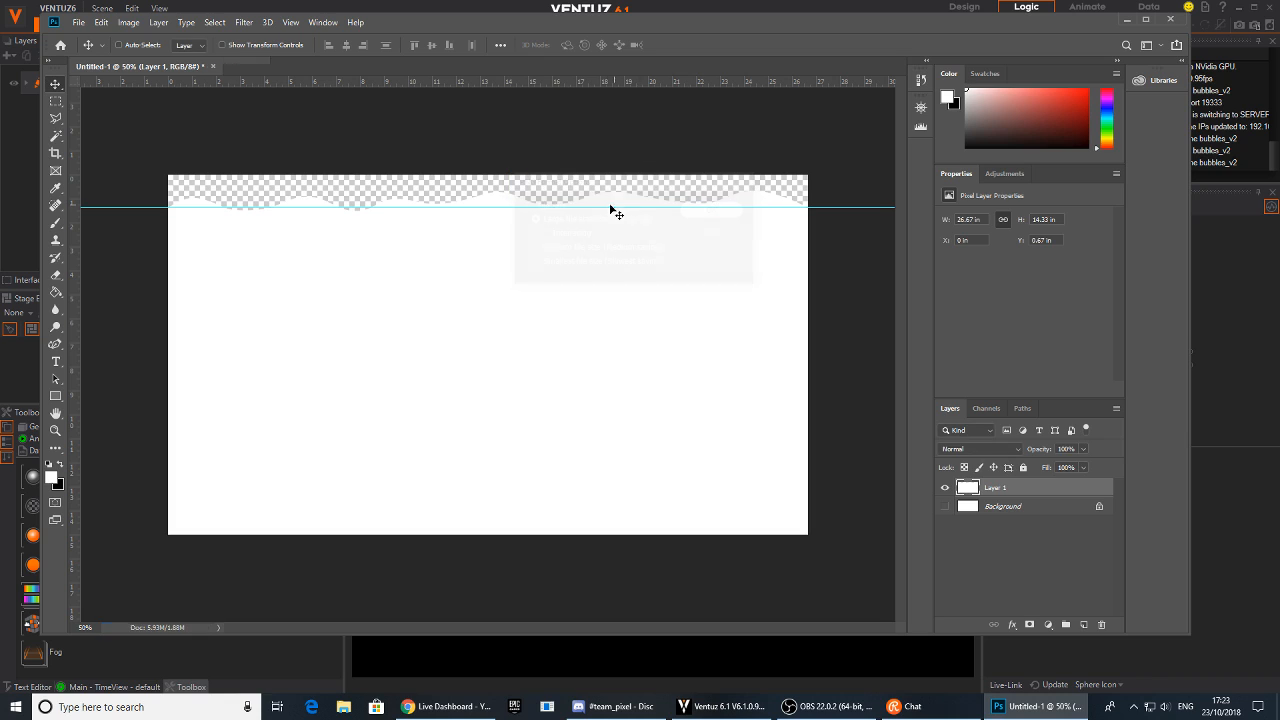
# Switch back to Ventuz and add a Base + Alpha texture material stage to the circle's material
pyautogui.click(1124, 20)
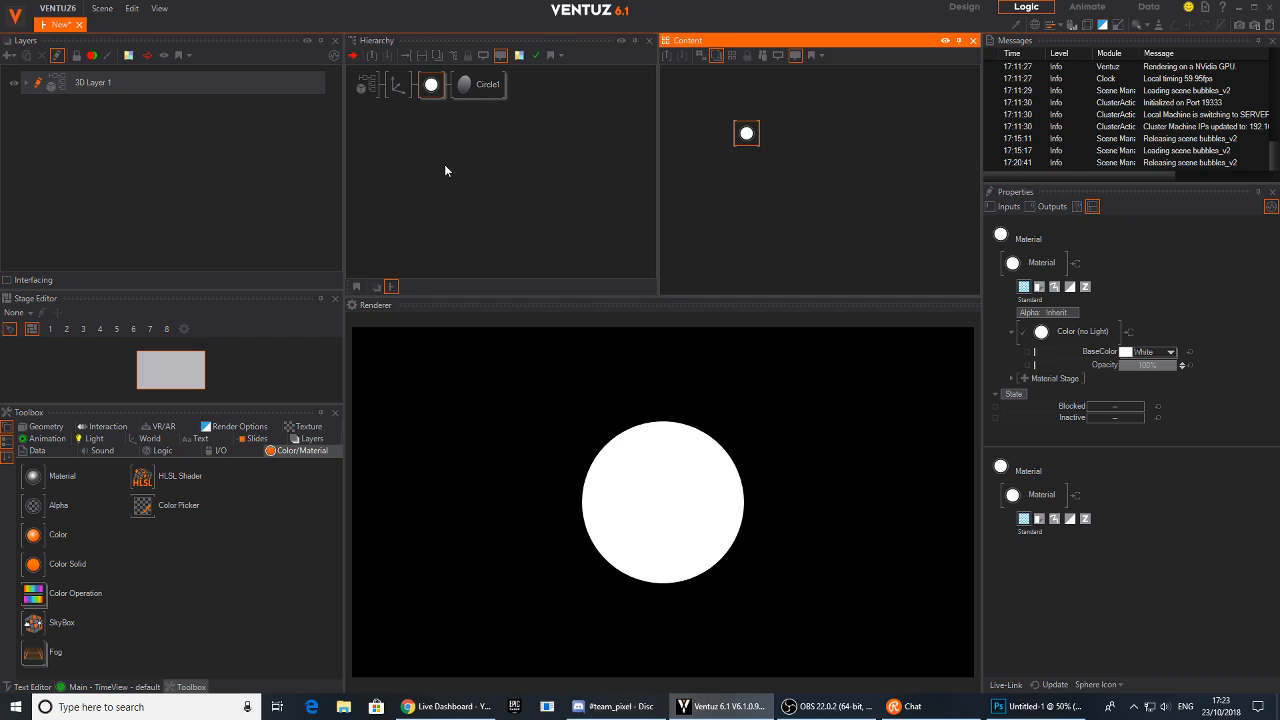
pyautogui.click(435, 82)
pyautogui.click(745, 138)
pyautogui.moveTo(750, 136); pyautogui.dragTo(757, 128)
pyautogui.click(1088, 331)
pyautogui.click(1028, 373)
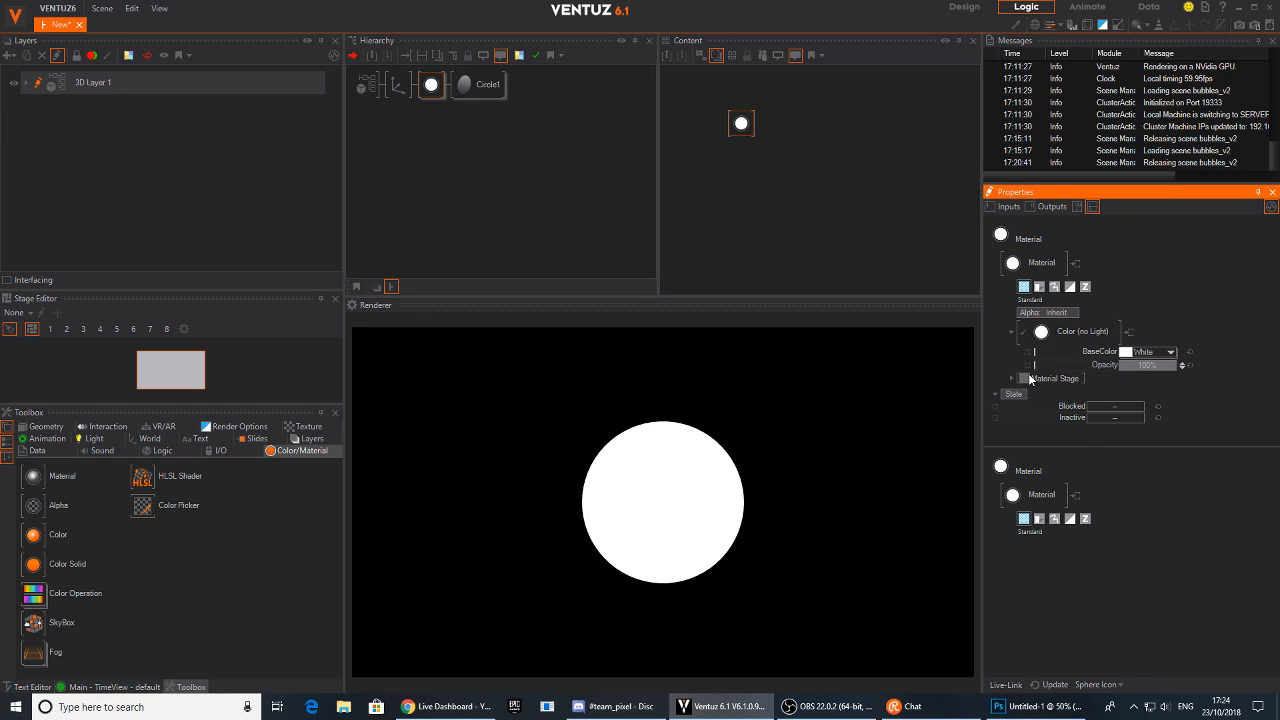
pyautogui.click(1025, 380)
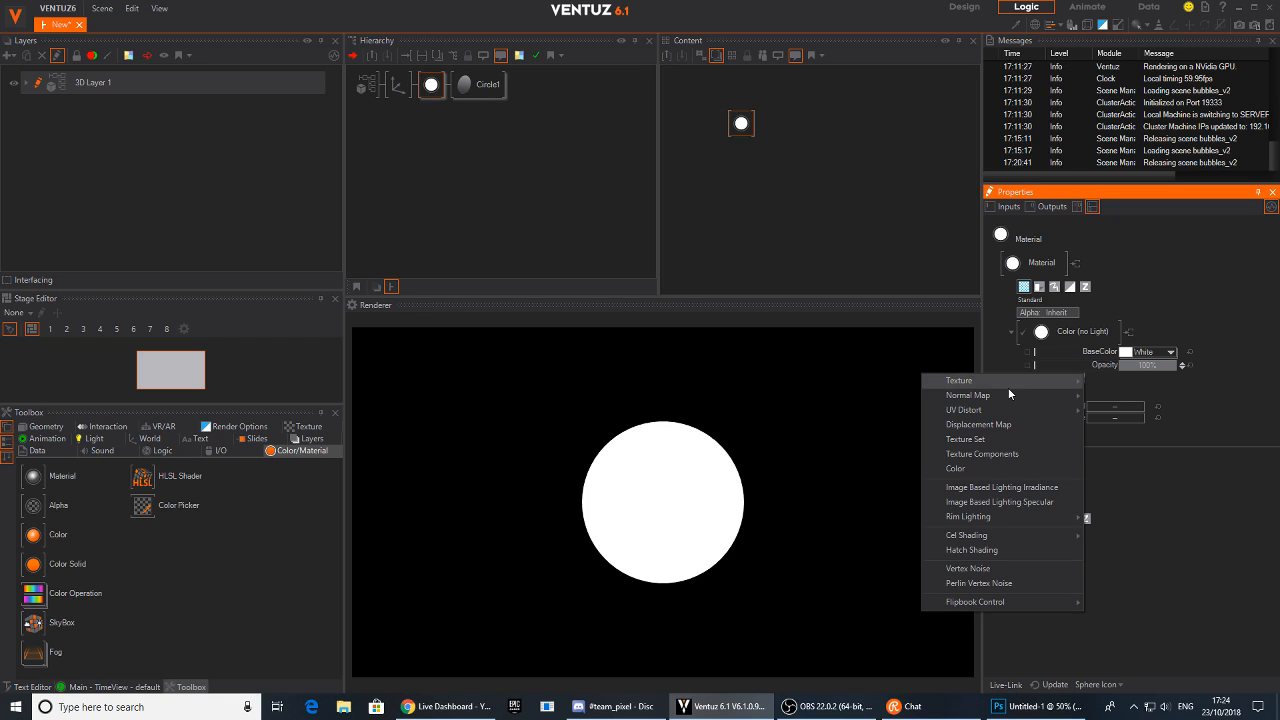
pyautogui.moveTo(1076, 382)
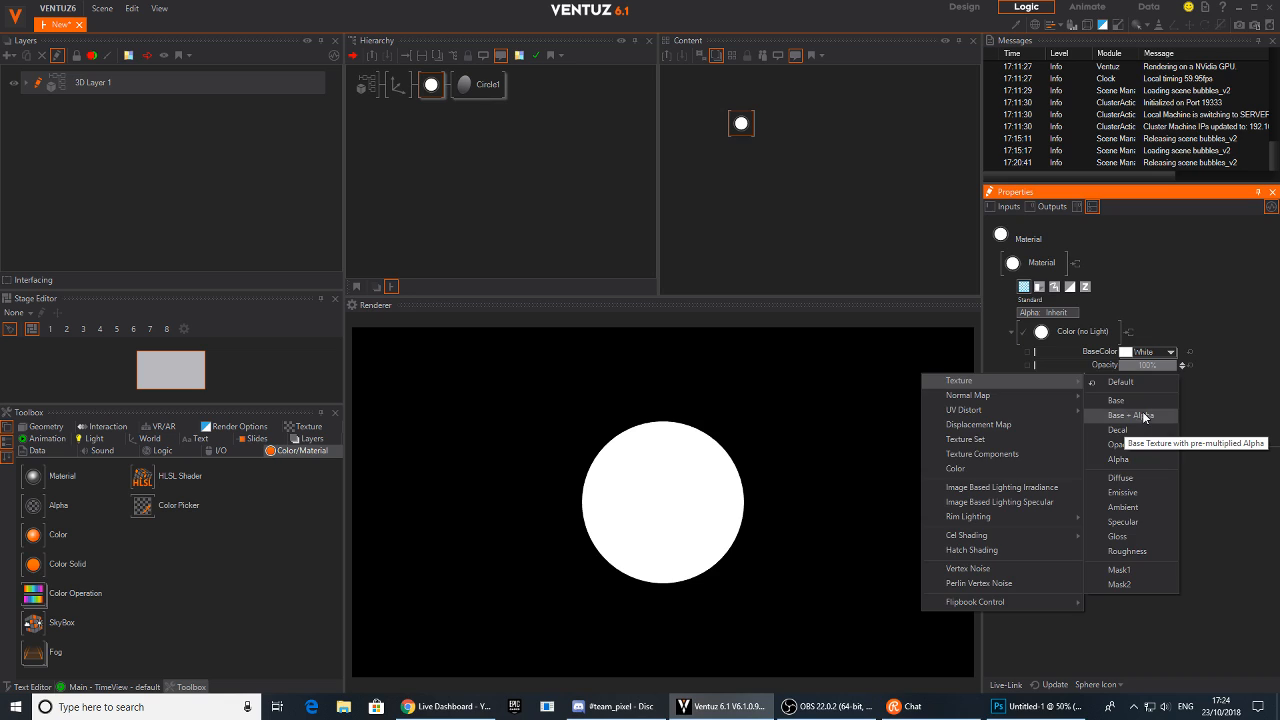
pyautogui.click(1132, 415)
# Load datawave.png from the Desktop as the texture image
pyautogui.doubleClick(1031, 388)
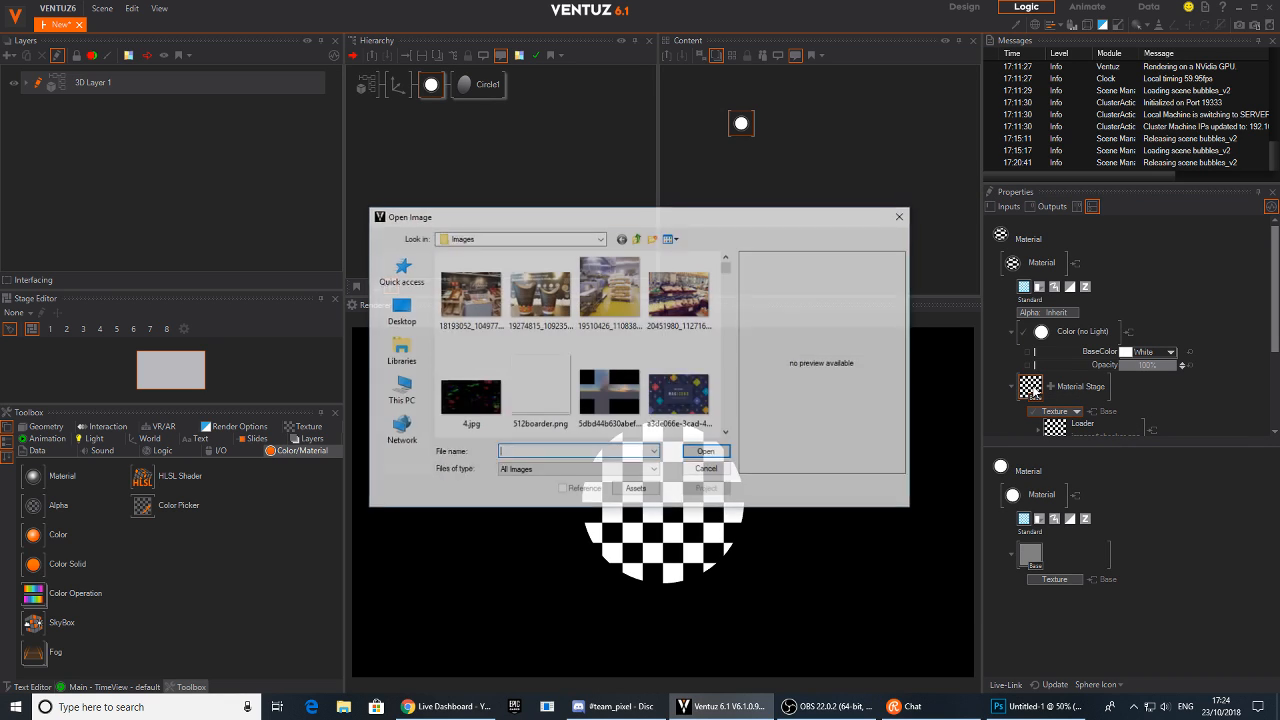
pyautogui.click(390, 313)
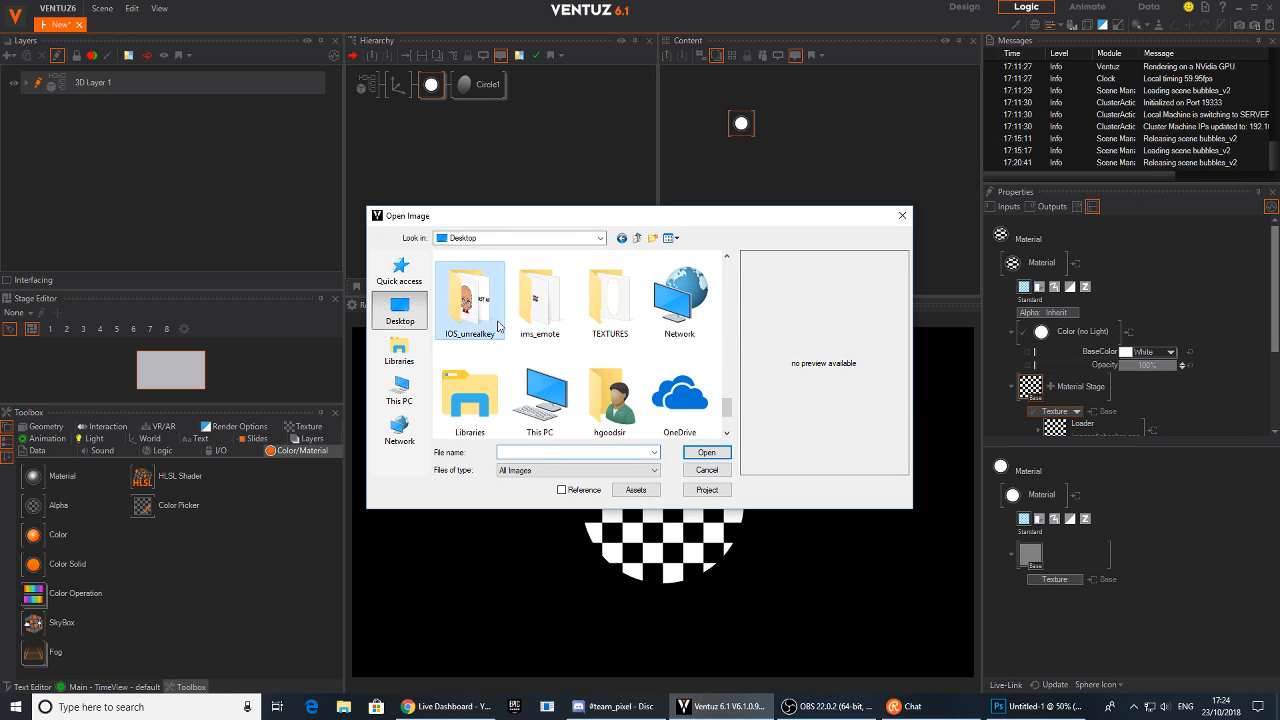
pyautogui.click(575, 452)
pyautogui.write('data')
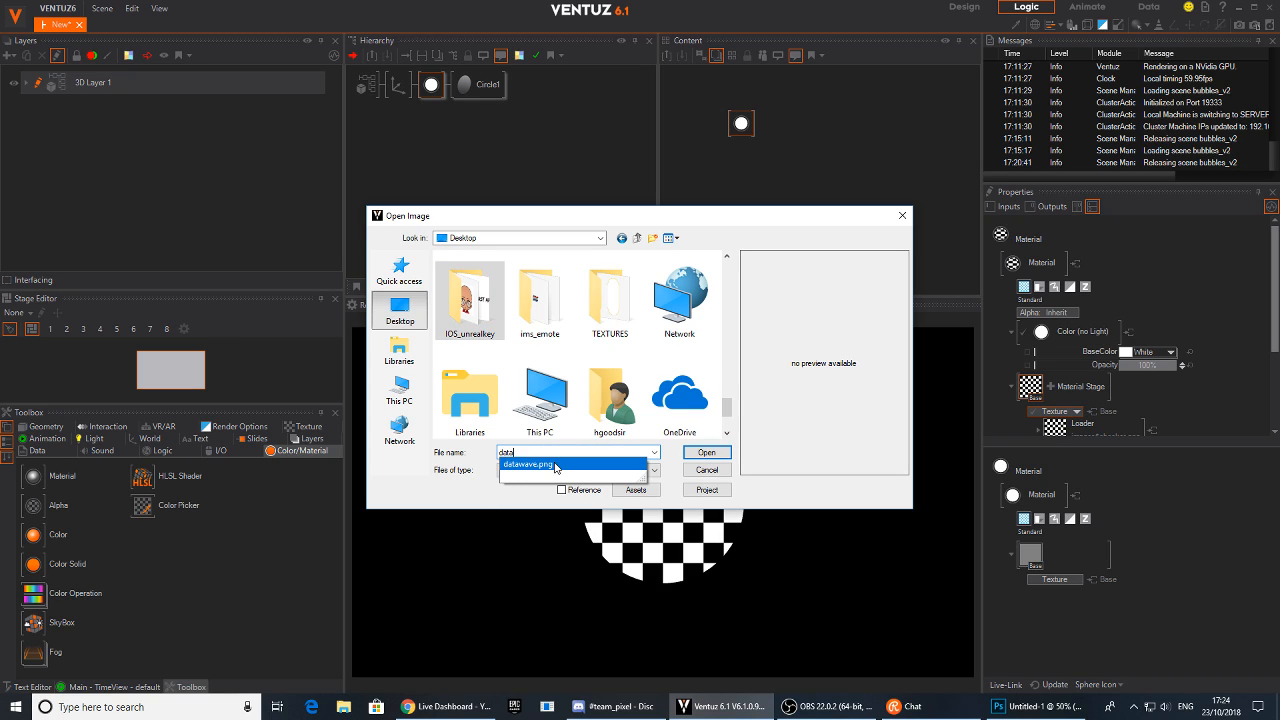
pyautogui.click(555, 465)
pyautogui.click(706, 453)
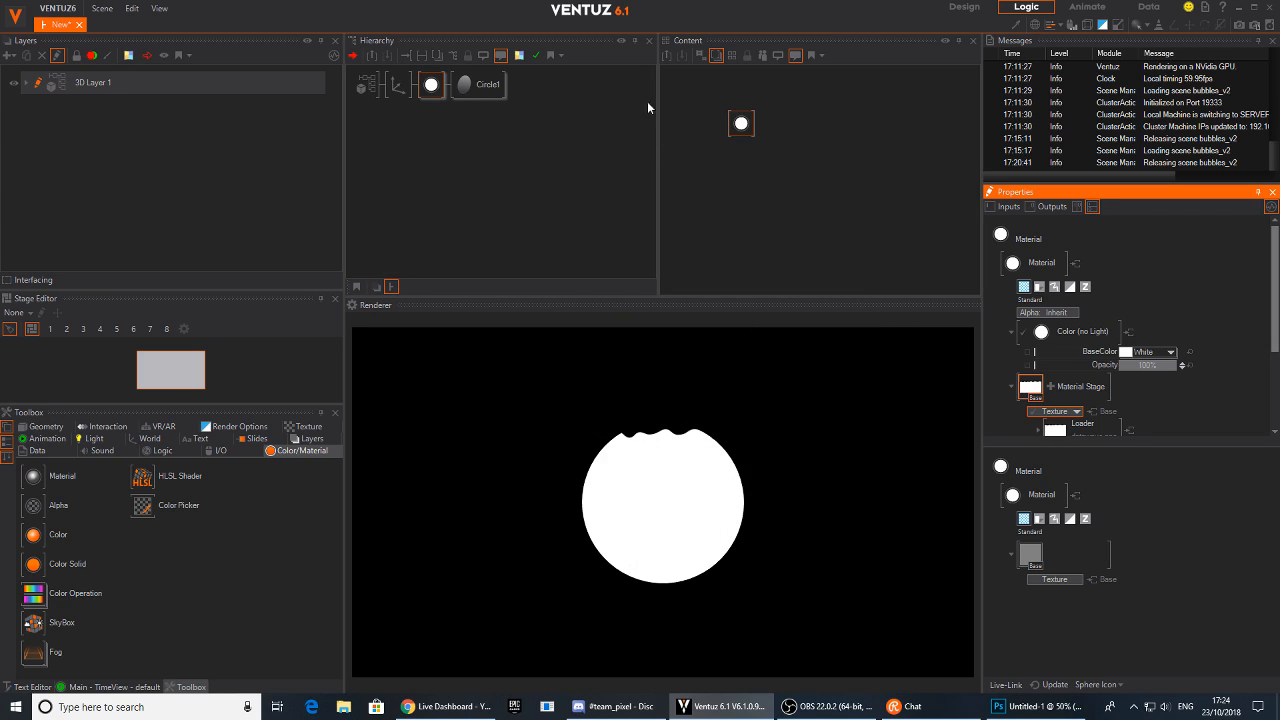
# Set the texture's mapping to 2D Mapping
pyautogui.moveTo(738, 128); pyautogui.dragTo(703, 124)
pyautogui.moveTo(1204, 412); pyautogui.dragTo(1192, 308, button='middle')
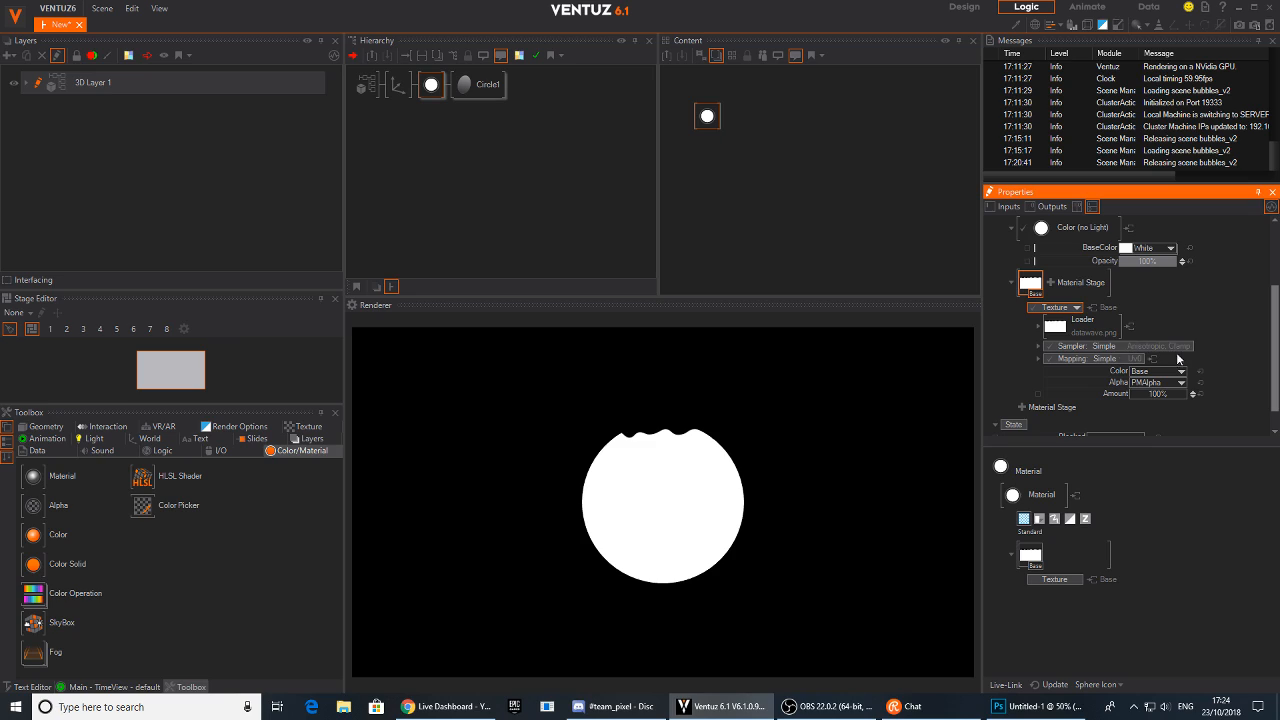
pyautogui.click(1123, 358)
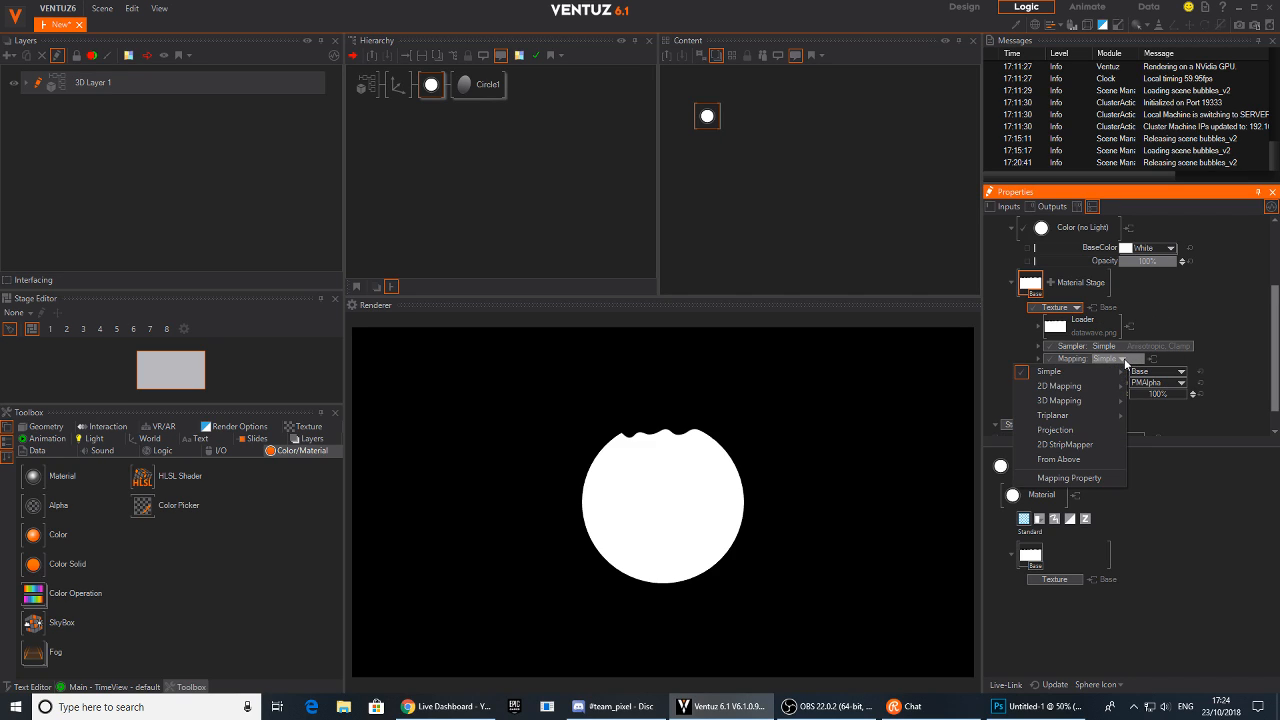
pyautogui.moveTo(1084, 385)
pyautogui.click(1162, 402)
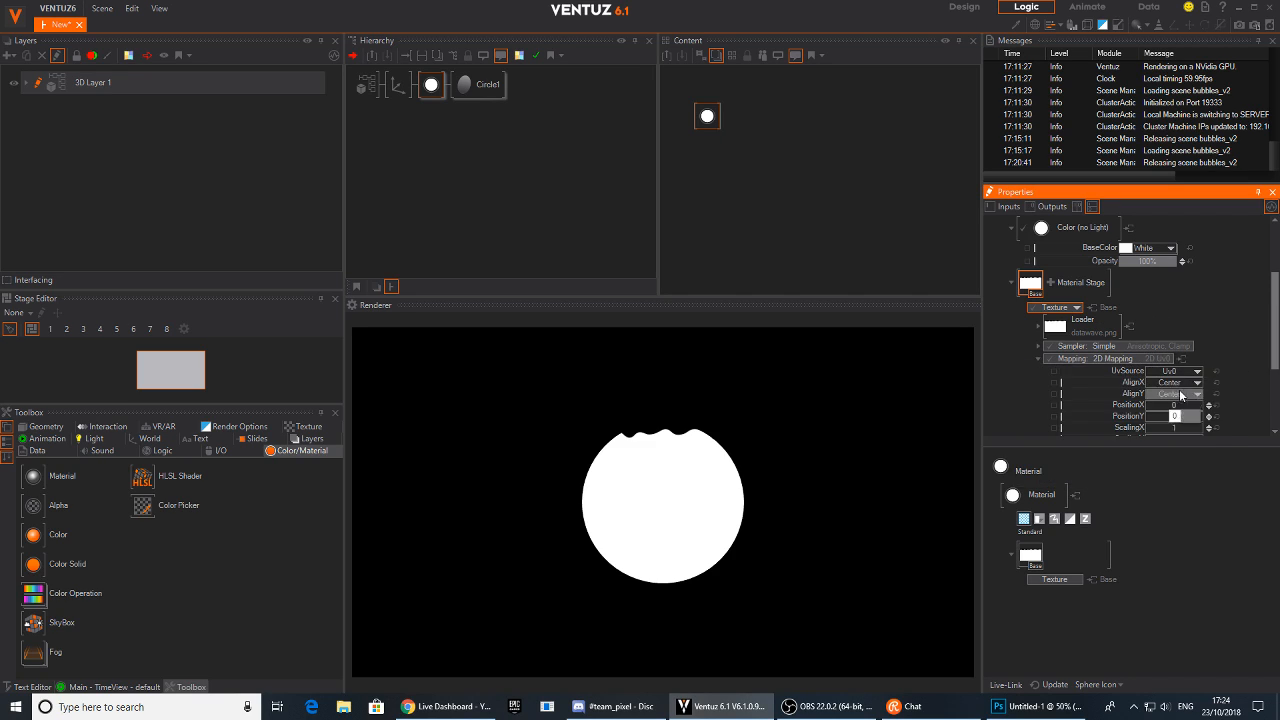
# Adjust the 2D mapping to PositionX -1.76, PositionY -0.82, ScalingX 2.75 and ScalingY 1.969
pyautogui.scroll(-1, 1200, 333)
pyautogui.moveTo(1175, 330)
pyautogui.mouseDown()
pyautogui.moveTo(1147, 327)
pyautogui.moveTo(1190, 336)
pyautogui.moveTo(1150, 330)
pyautogui.moveTo(1180, 336)
pyautogui.moveTo(1169, 334)
pyautogui.moveTo(1175, 353)
pyautogui.mouseUp()
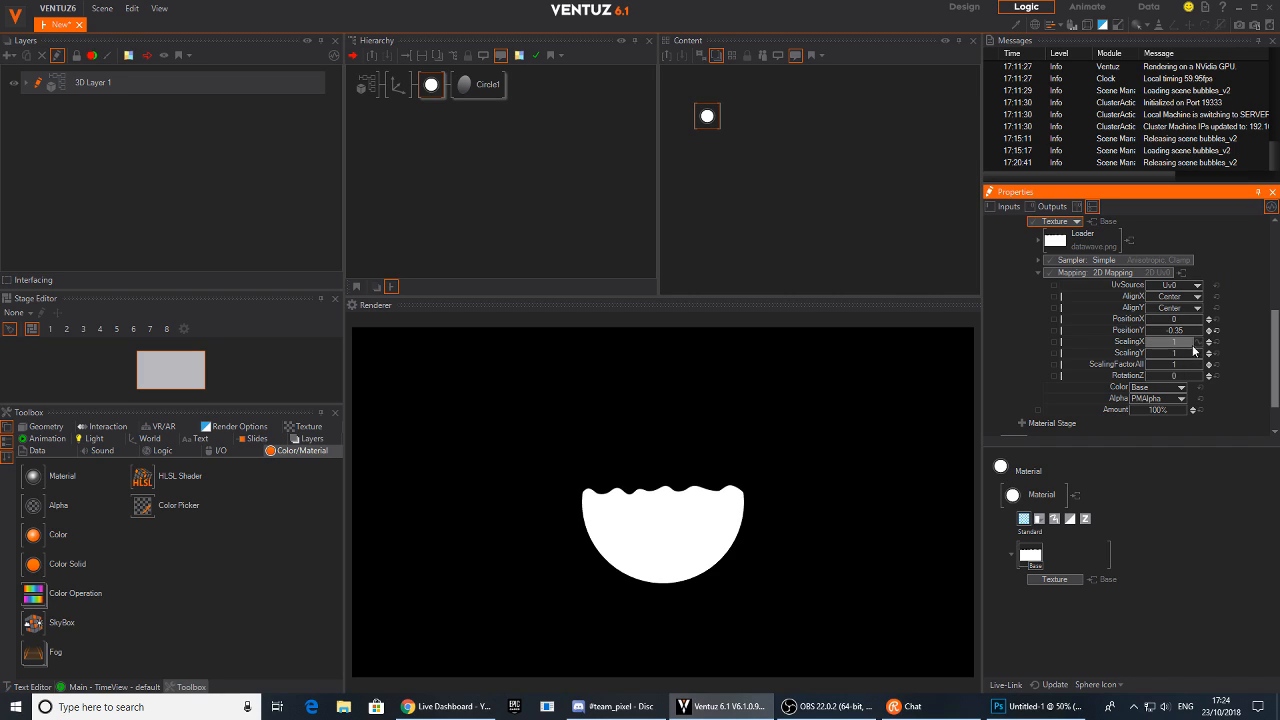
pyautogui.moveTo(1168, 344); pyautogui.dragTo(1204, 350)
pyautogui.moveTo(1176, 337)
pyautogui.mouseDown()
pyautogui.moveTo(1187, 330)
pyautogui.moveTo(1187, 358)
pyautogui.moveTo(1205, 355)
pyautogui.moveTo(1146, 334)
pyautogui.moveTo(1196, 341)
pyautogui.mouseUp()
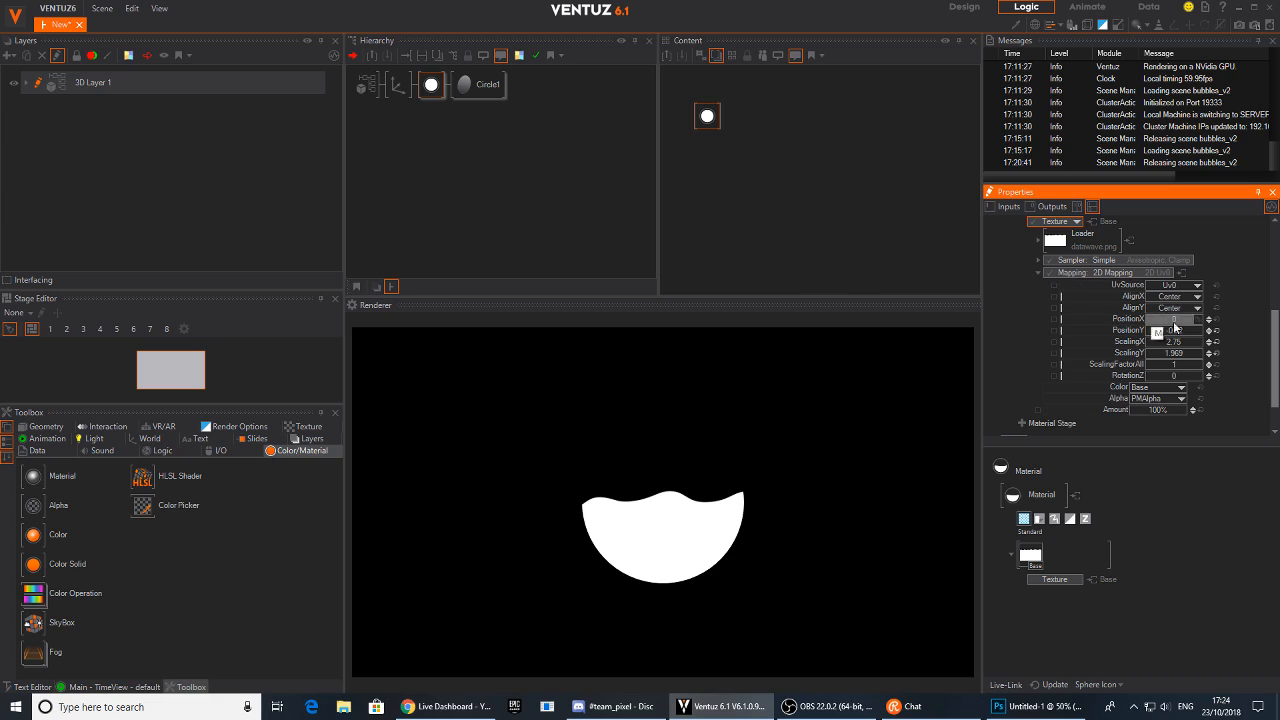
pyautogui.moveTo(1168, 320)
pyautogui.mouseDown()
pyautogui.moveTo(1185, 321)
pyautogui.moveTo(1146, 323)
pyautogui.mouseUp()
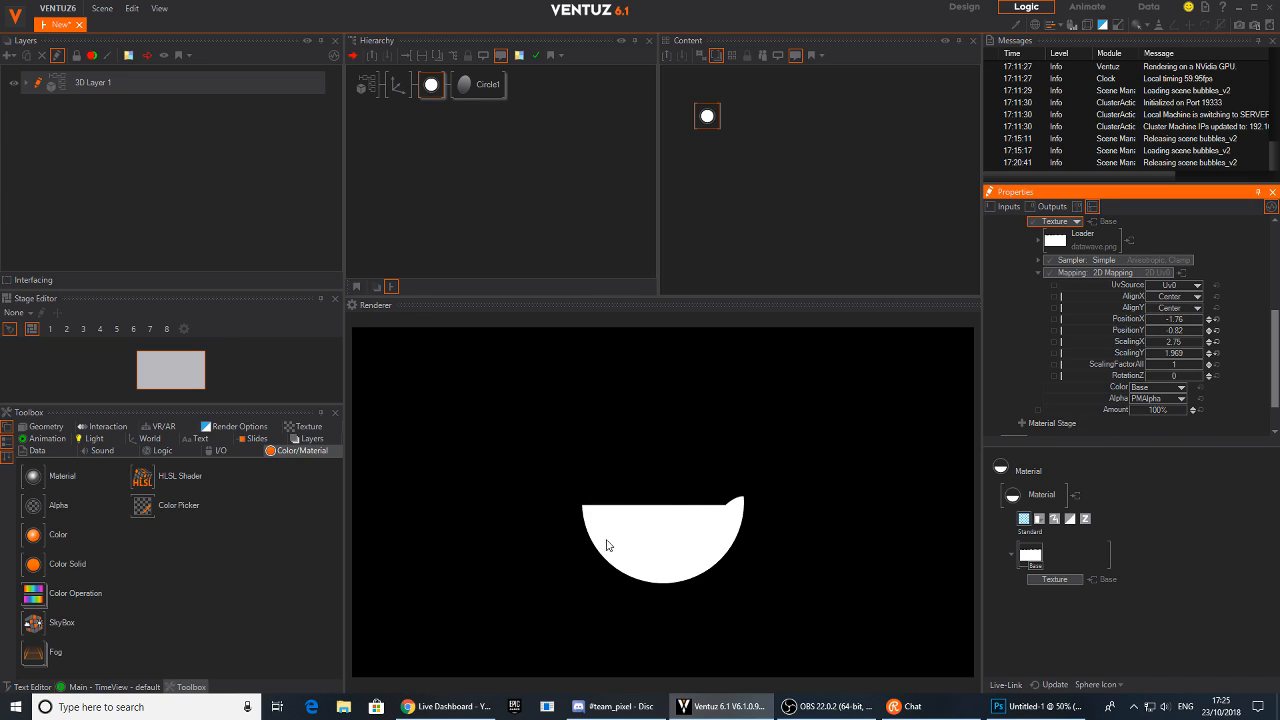
# Set the texture sampler to Simple Wrap
pyautogui.click(1104, 260)
pyautogui.moveTo(1102, 277)
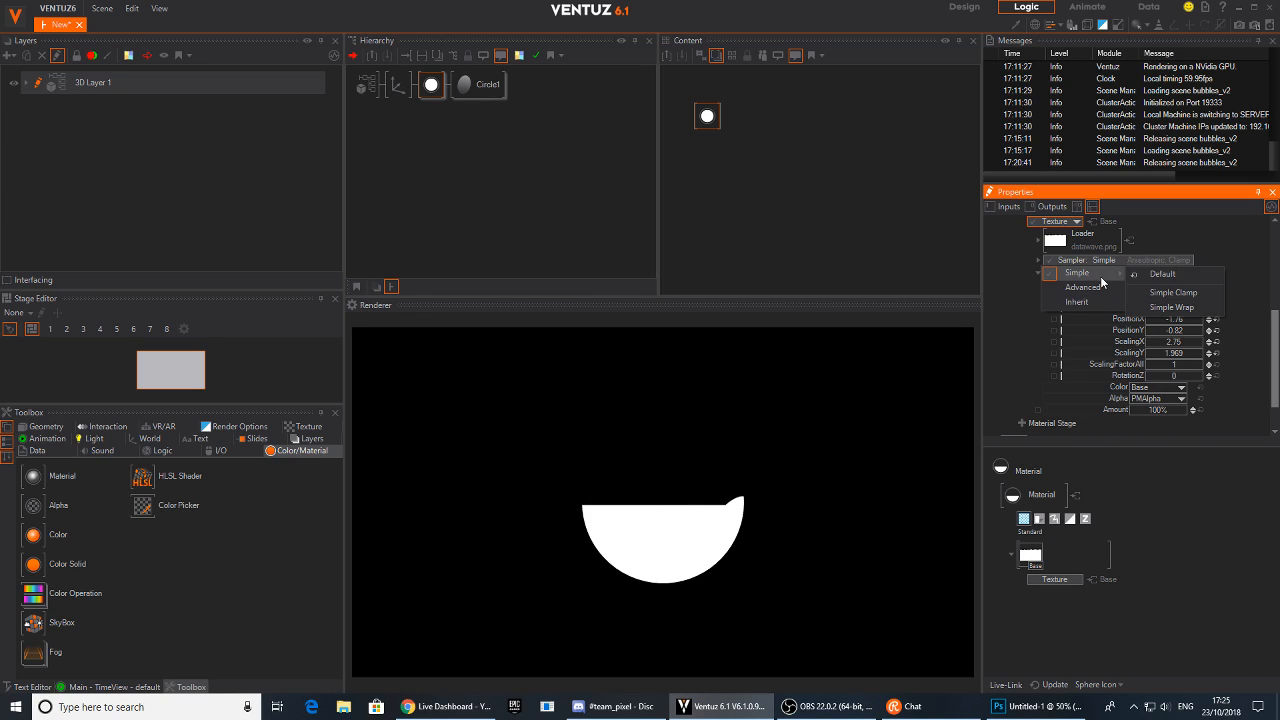
pyautogui.click(1171, 307)
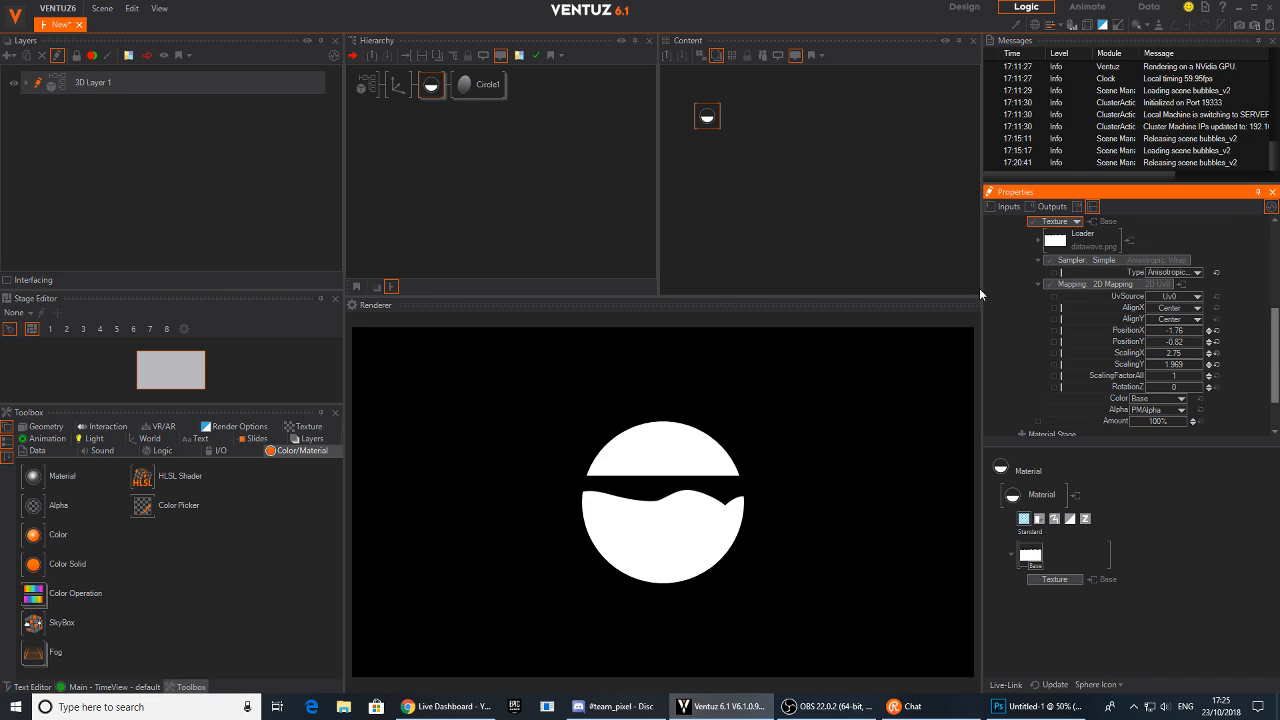
# Set the texture sampler to Simple Clamp and the mapping's PositionX to 1.471 and ScalingX to 4.169
pyautogui.click(1176, 259)
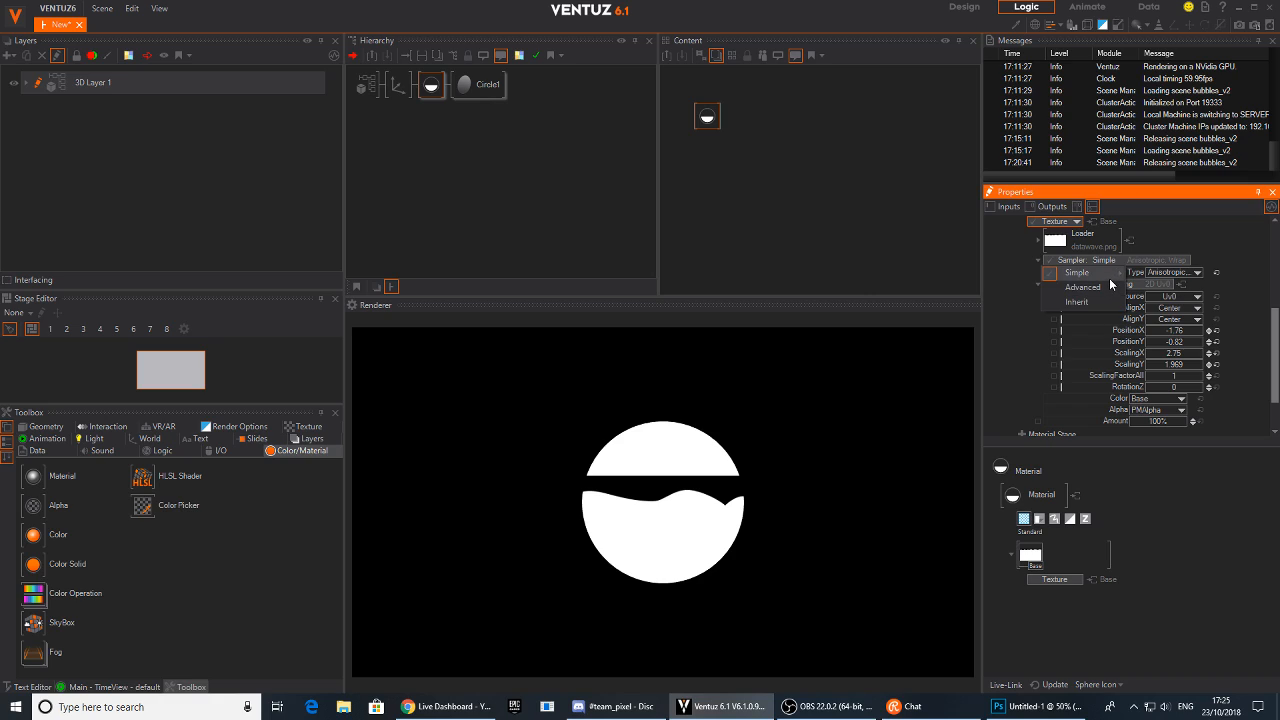
pyautogui.moveTo(1109, 278)
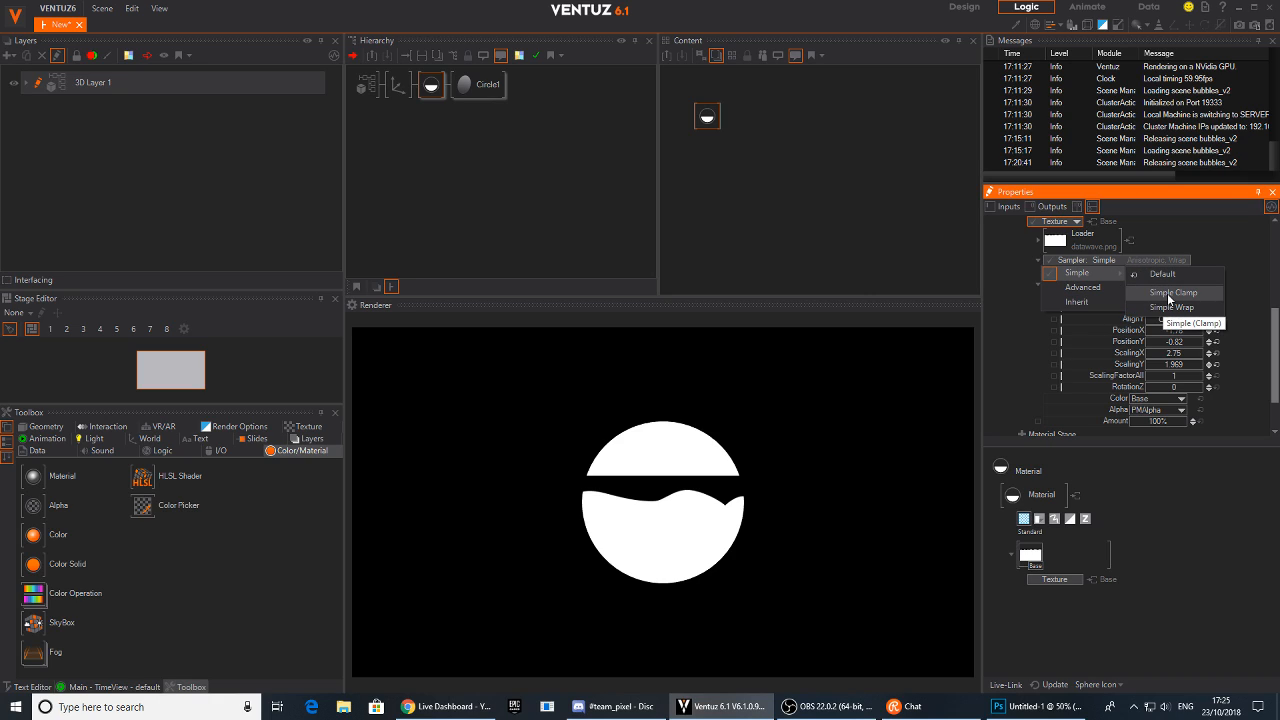
pyautogui.click(1169, 293)
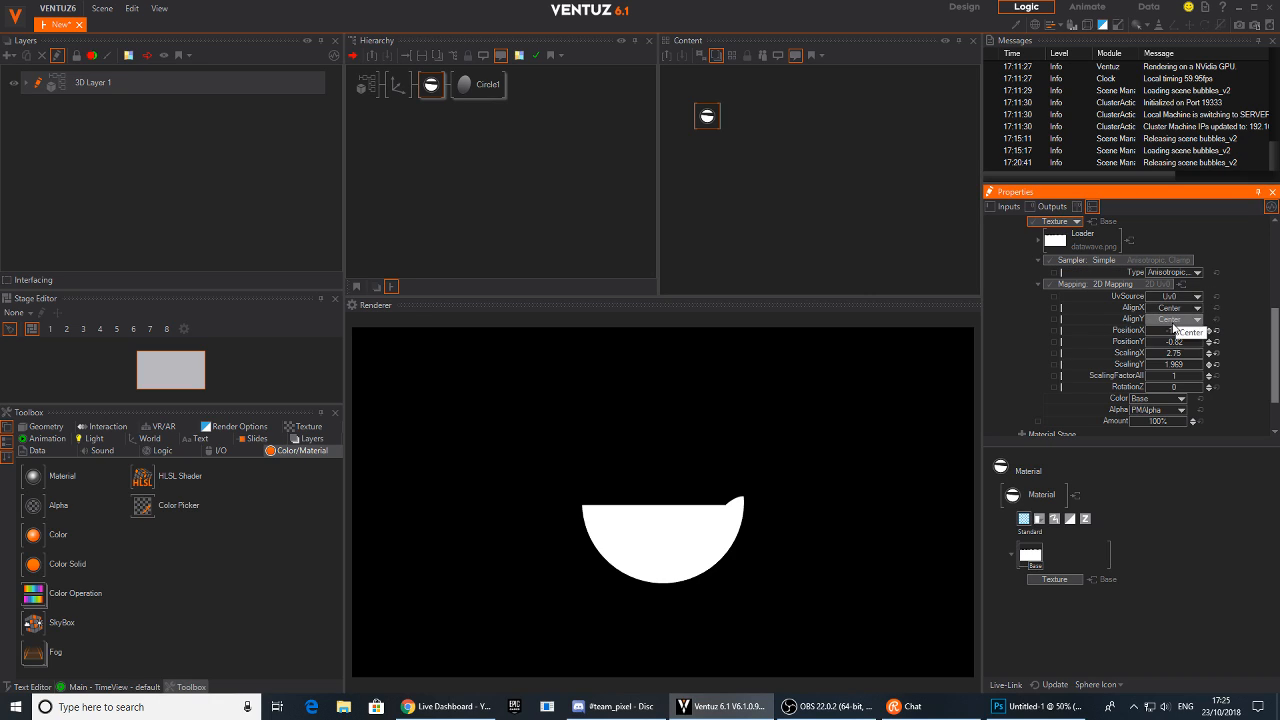
pyautogui.moveTo(1208, 331)
pyautogui.mouseDown()
pyautogui.moveTo(1204, 359)
pyautogui.moveTo(1146, 355)
pyautogui.moveTo(1205, 331)
pyautogui.moveTo(1146, 332)
pyautogui.moveTo(1176, 338)
pyautogui.mouseUp()
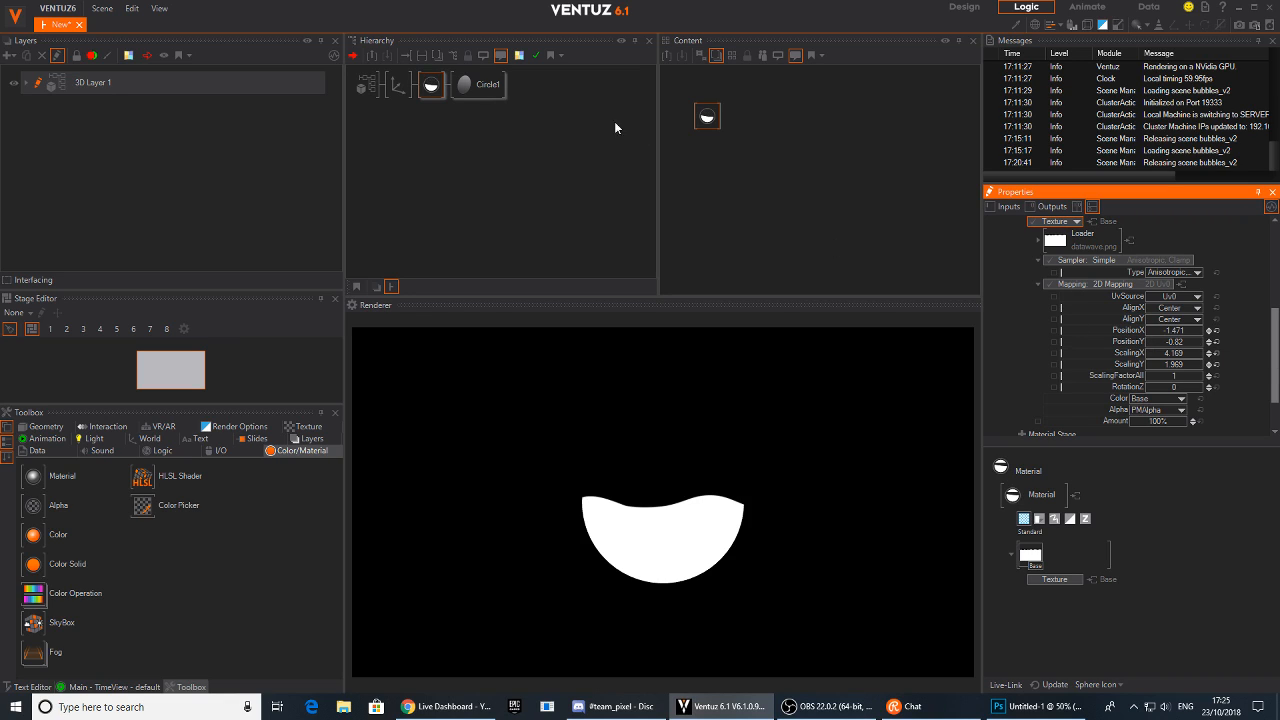
# Add a Keyframe Animation node to the 3D layer's content
pyautogui.click(550, 130)
pyautogui.click(429, 90)
pyautogui.click(785, 184)
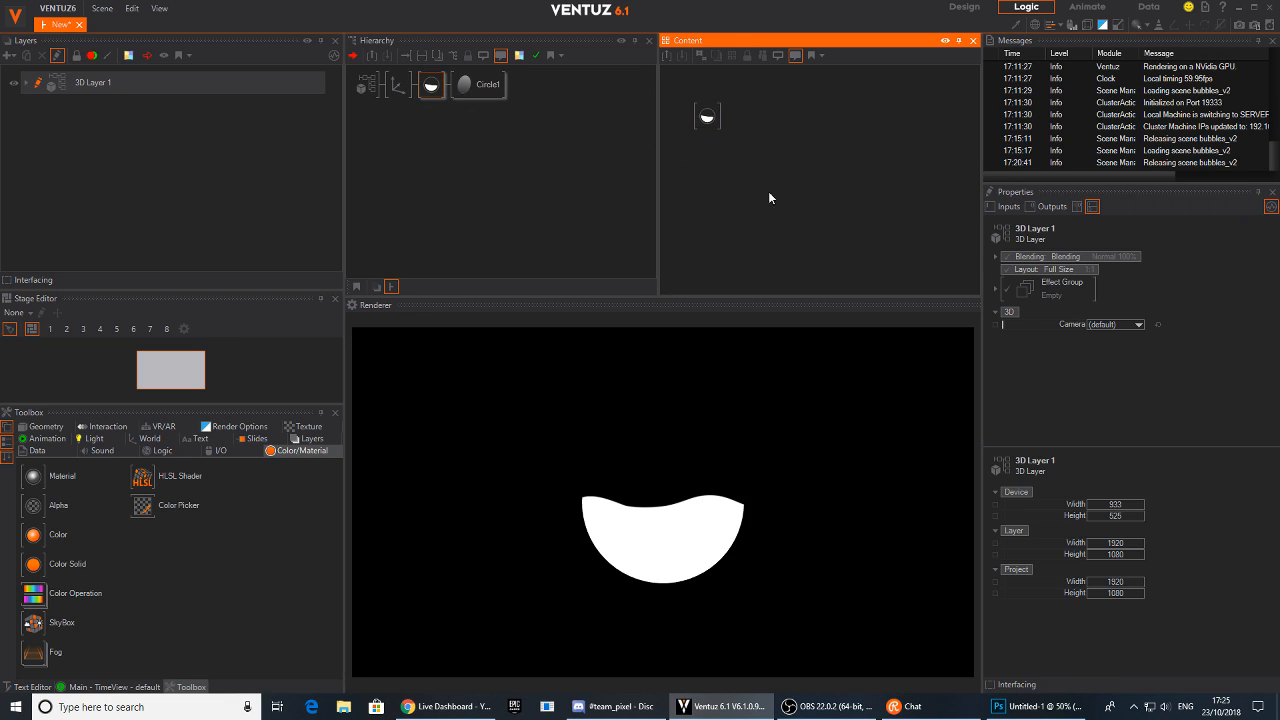
pyautogui.click(41, 439)
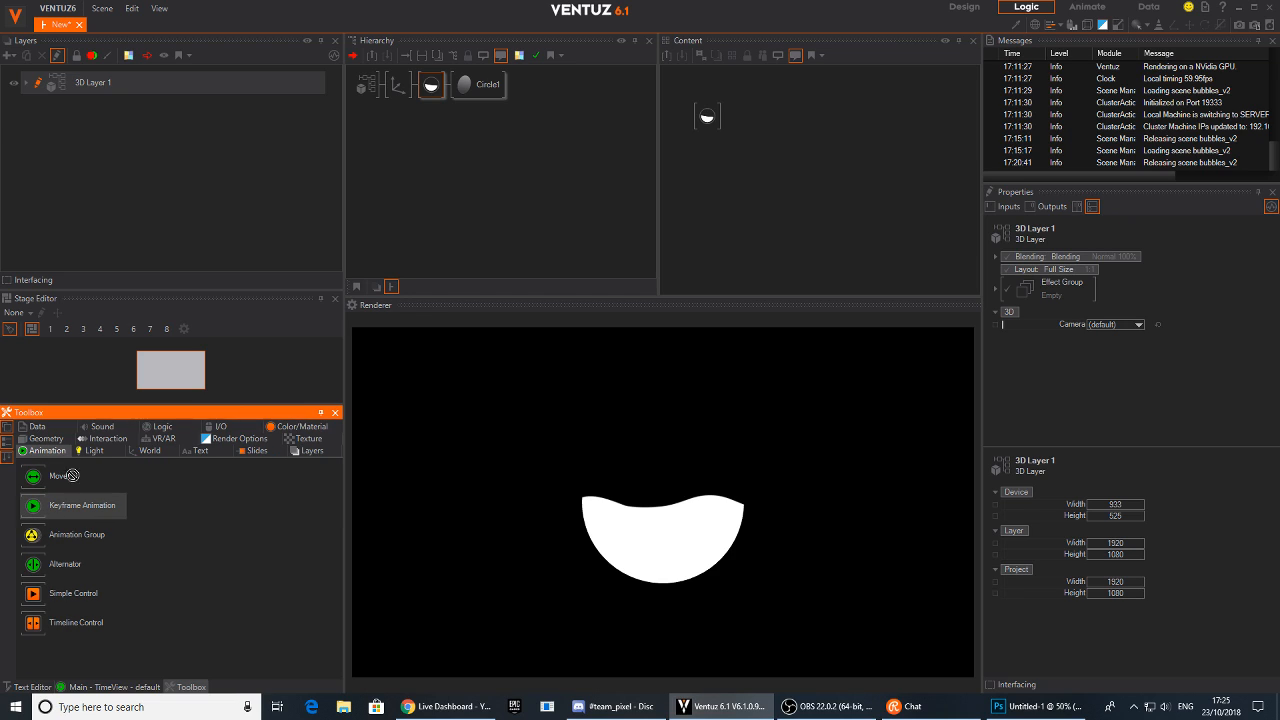
pyautogui.moveTo(779, 158); pyautogui.dragTo(776, 157)
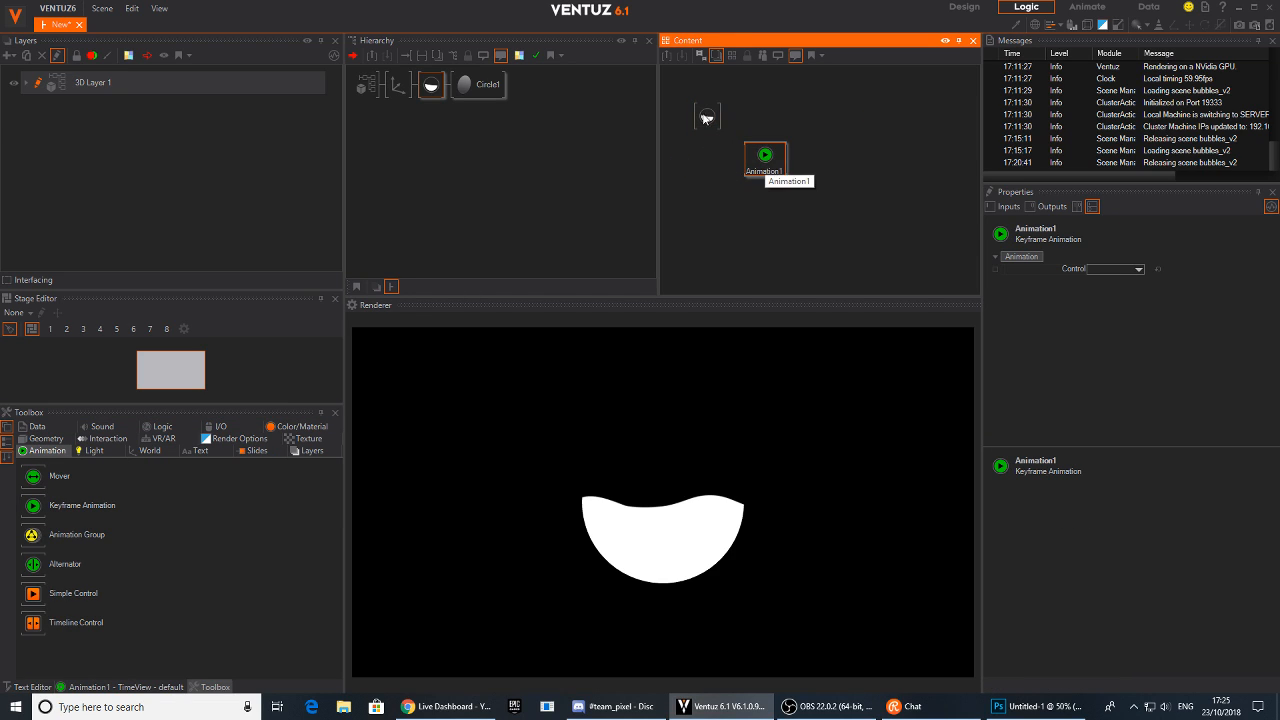
# Bind the texture mapping's PositionX and PositionY properties to the Animation1 node
pyautogui.click(709, 124)
pyautogui.click(1197, 383)
pyautogui.scroll(-6, 1197, 383)
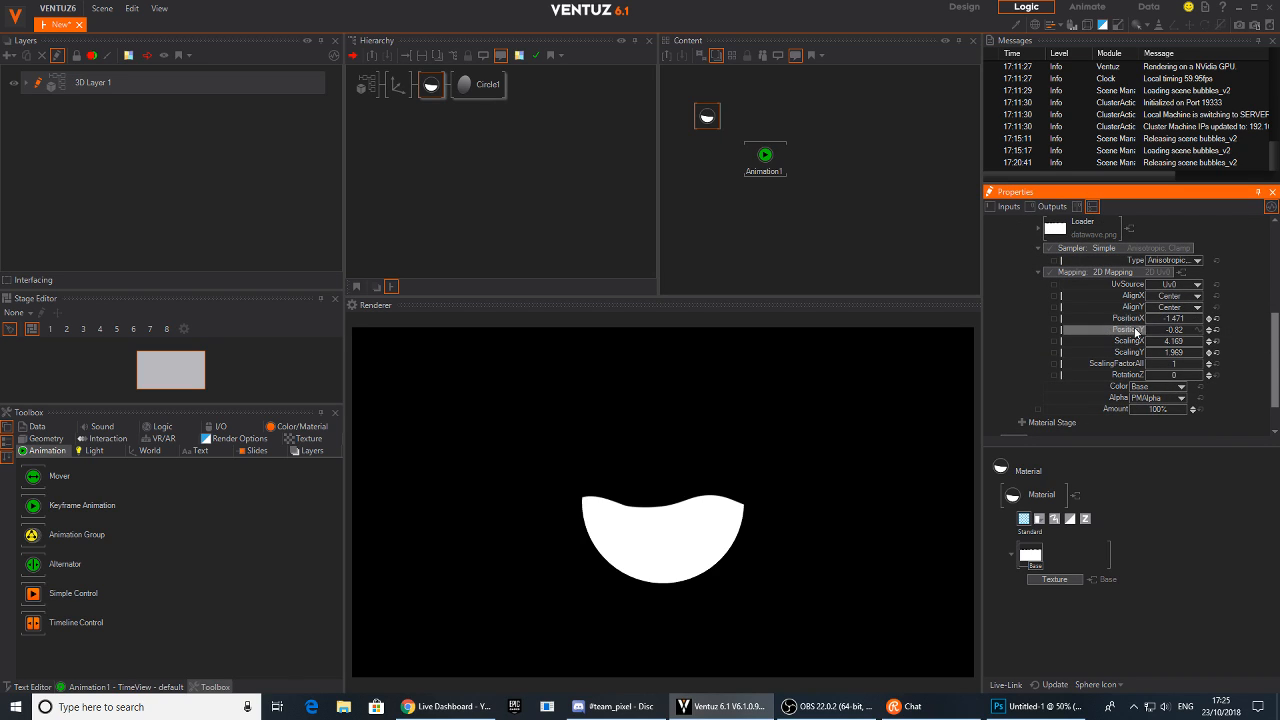
pyautogui.moveTo(1133, 319); pyautogui.dragTo(765, 156)
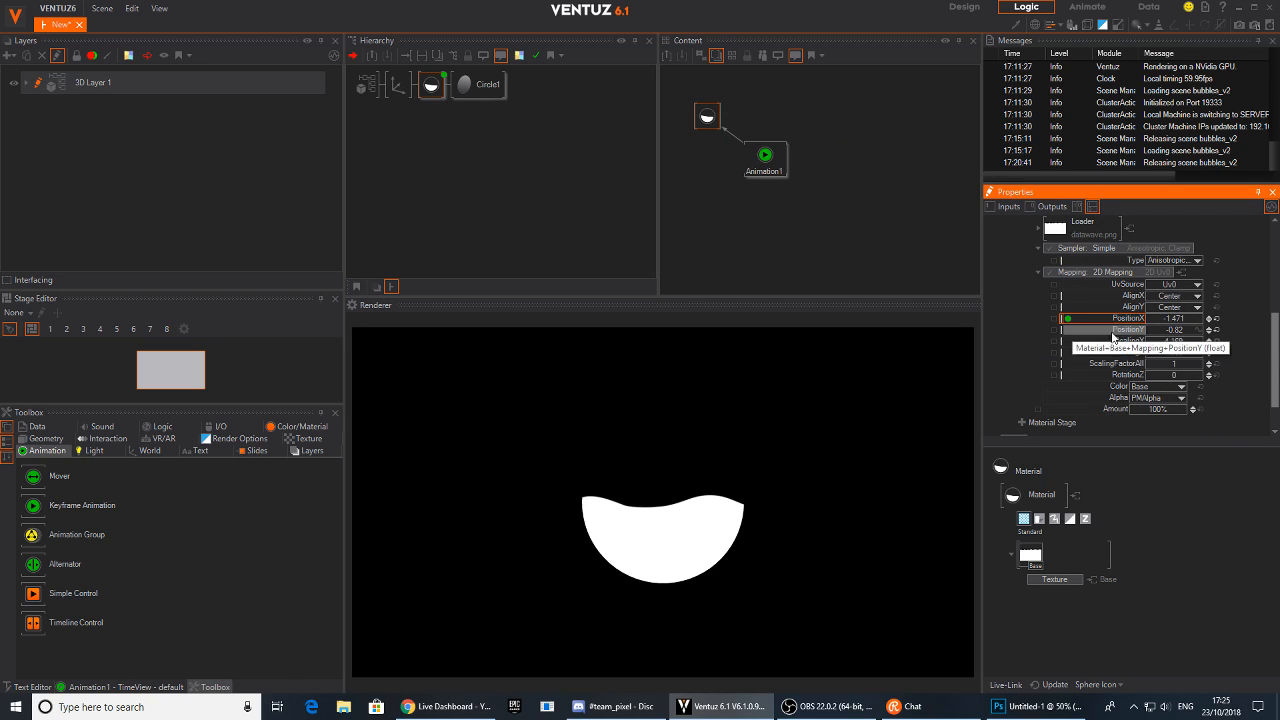
pyautogui.moveTo(1128, 330); pyautogui.dragTo(757, 165)
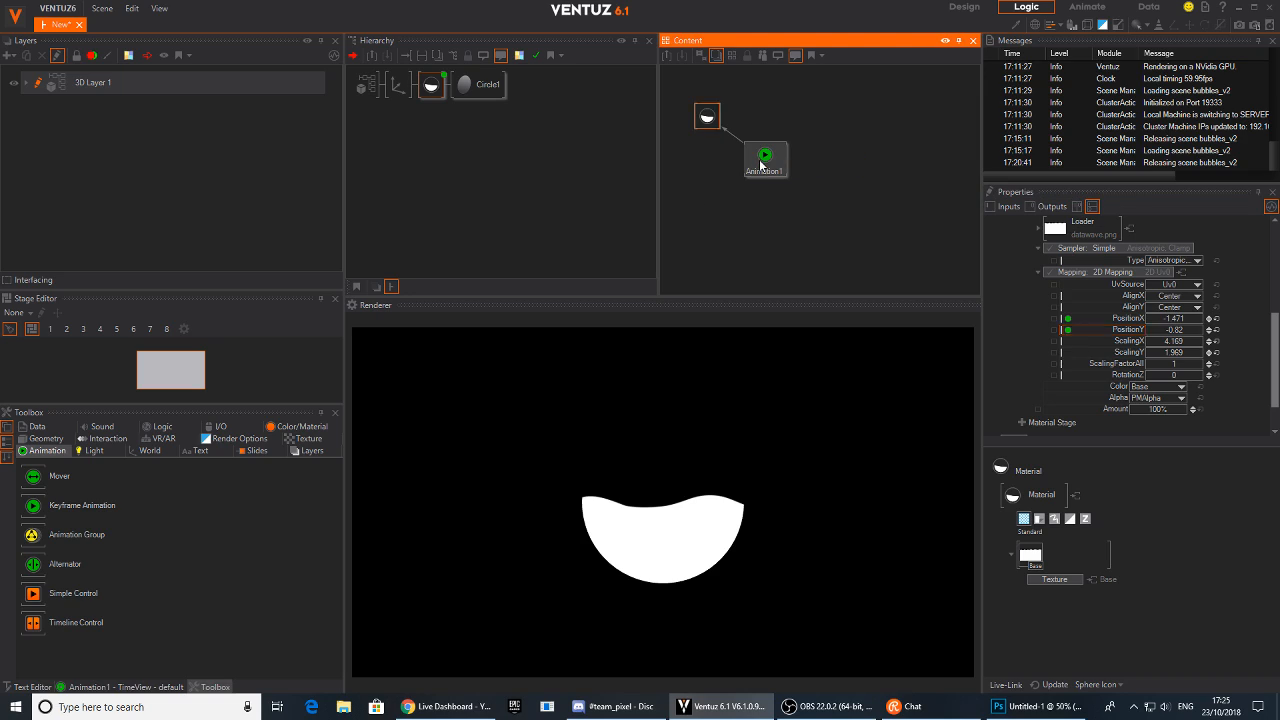
# Open the Animation1 timeline view and widen its panel
pyautogui.click(113, 688)
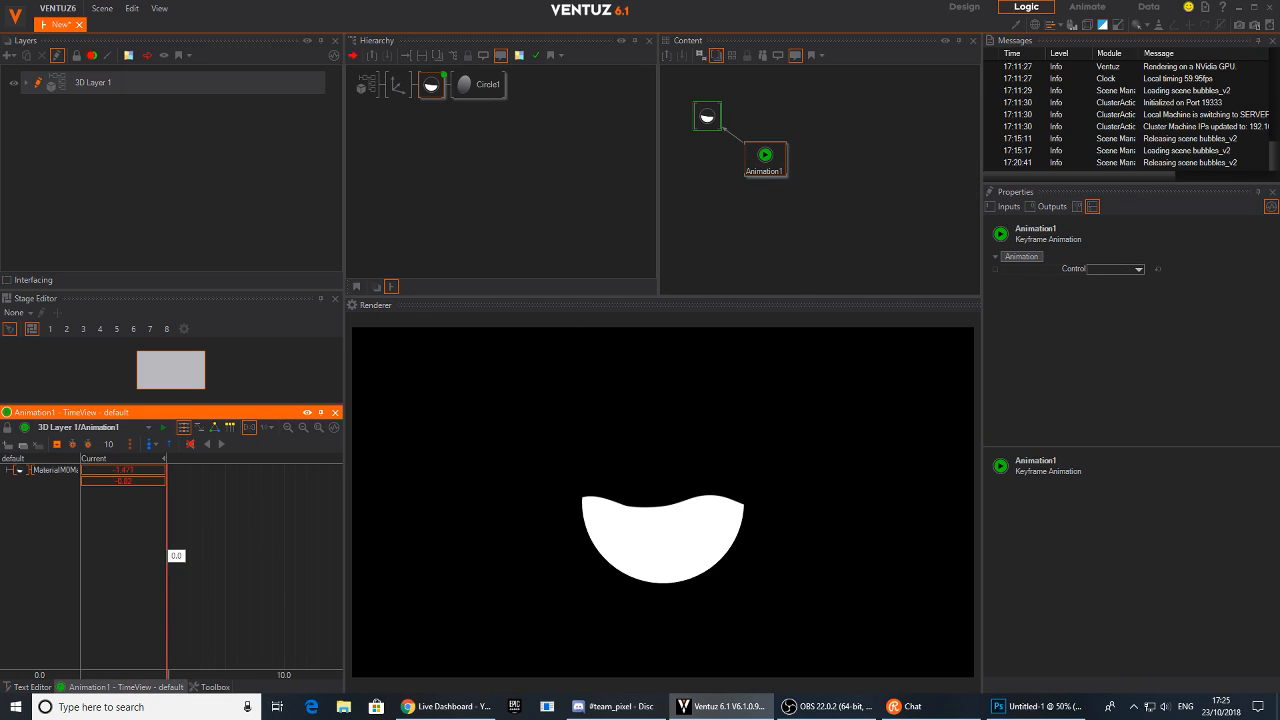
pyautogui.moveTo(344, 505); pyautogui.dragTo(429, 503)
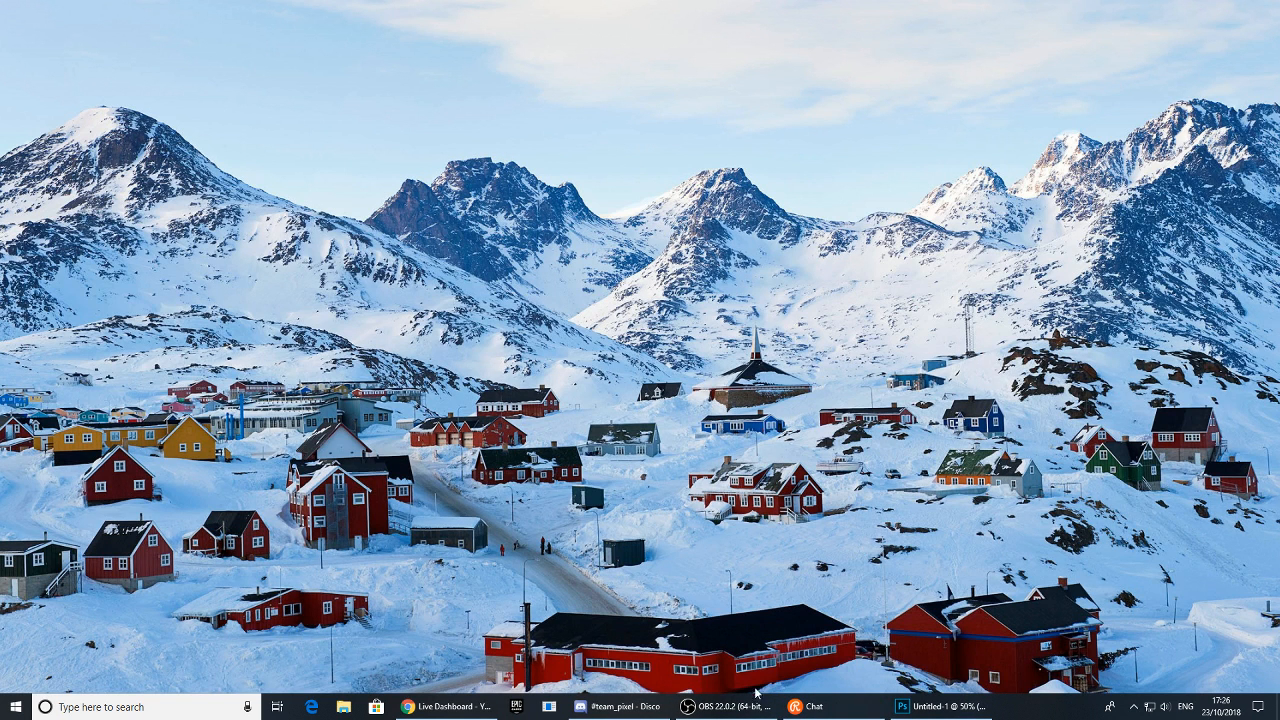
# Launch Ventuz Designer and acknowledge the machine error it reports on startup
pyautogui.click(15, 706)
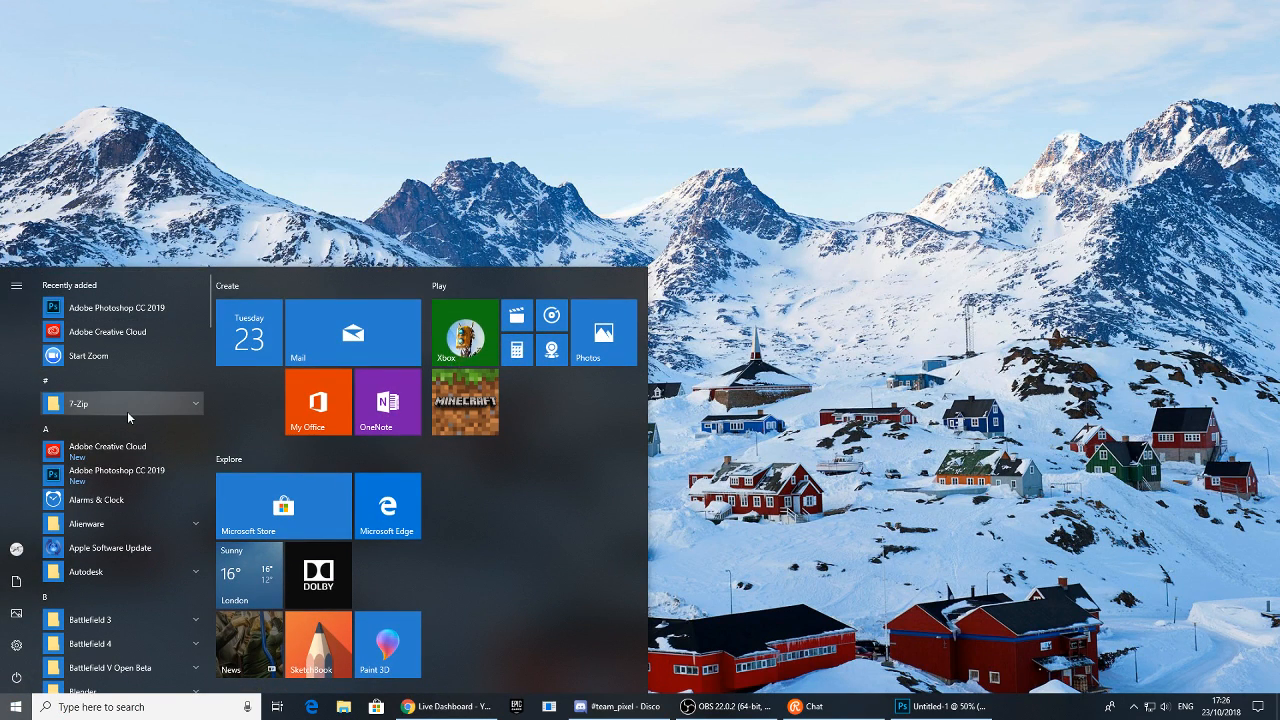
pyautogui.write('ve')
pyautogui.click(101, 347)
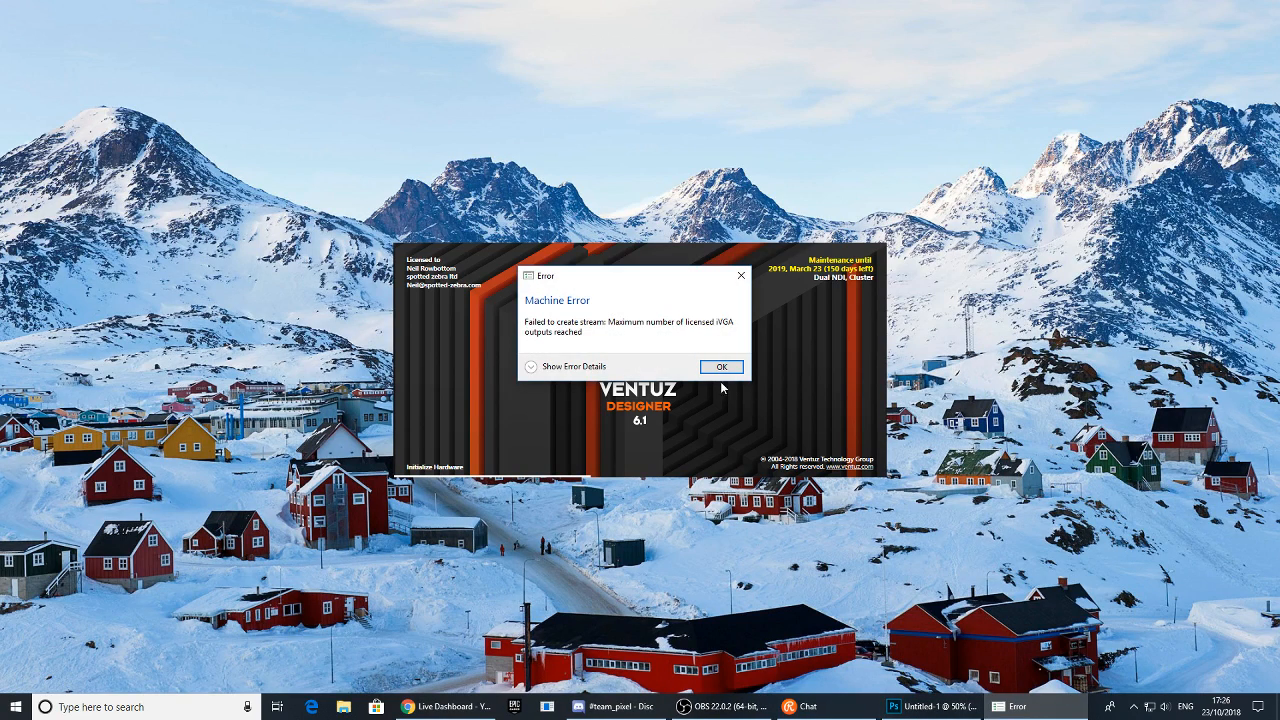
pyautogui.click(718, 372)
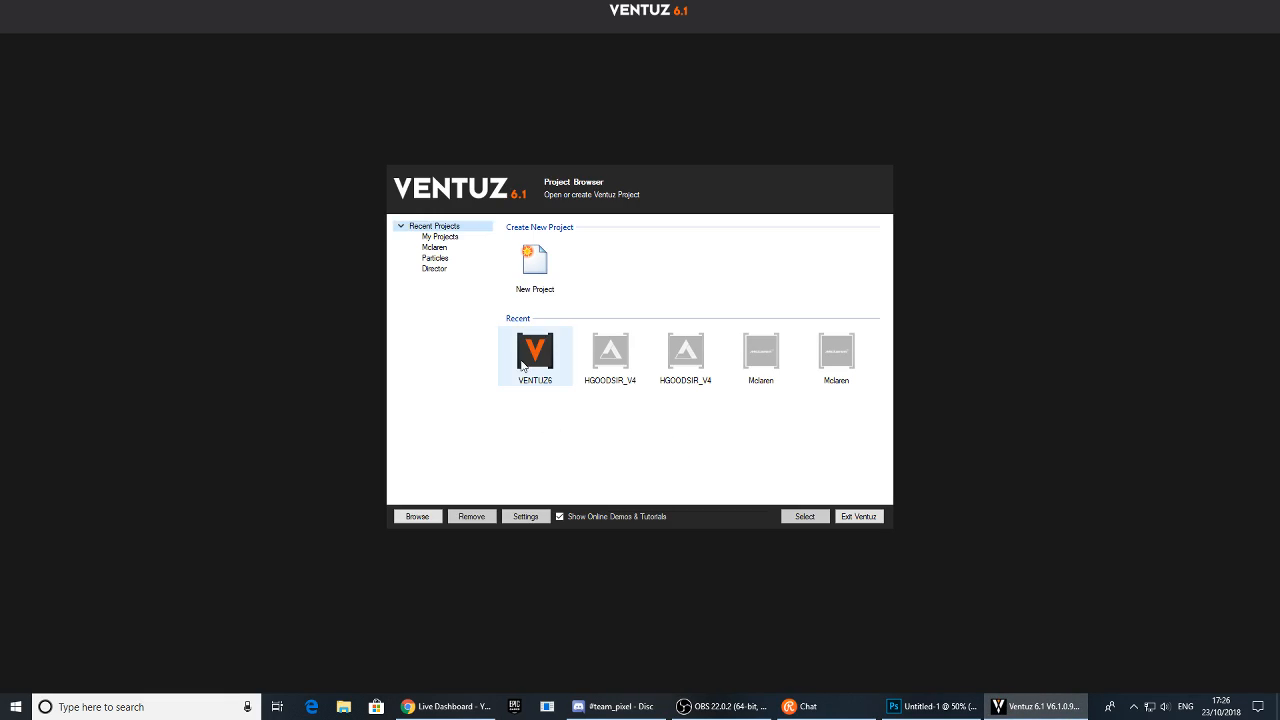
# Start a new empty scene without opening an existing scene file
pyautogui.click(529, 358)
pyautogui.doubleClick(529, 358)
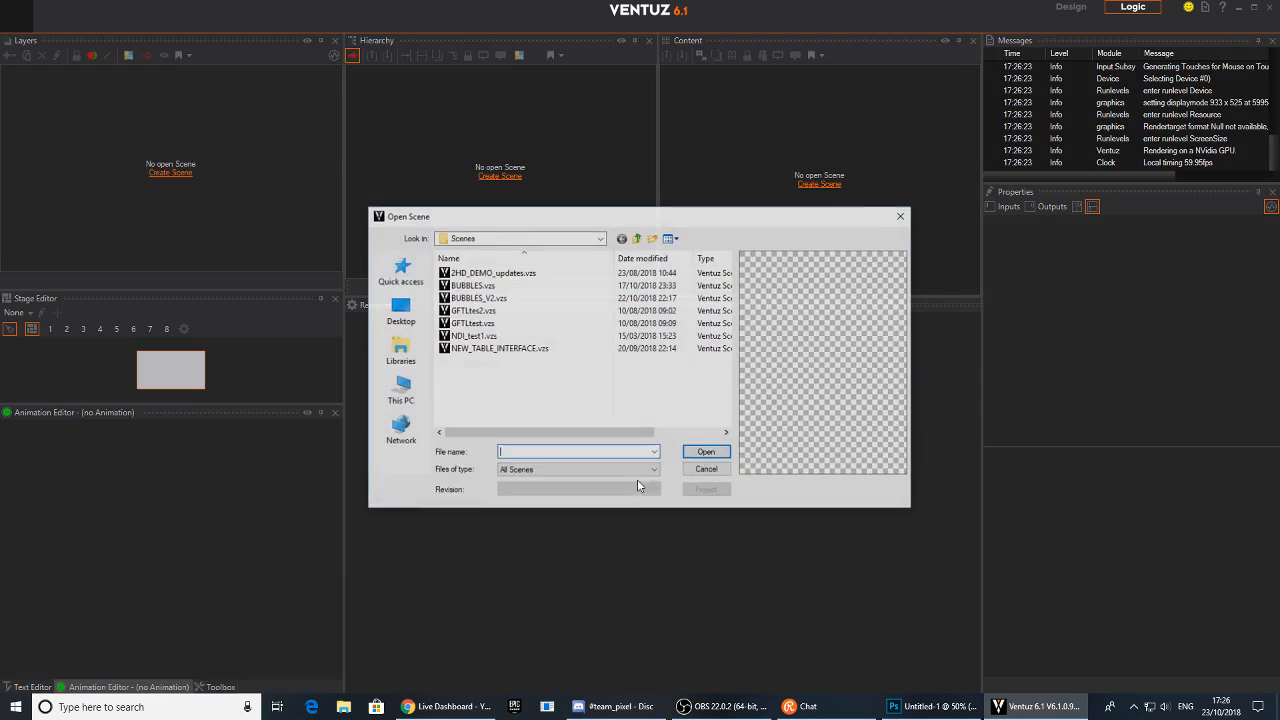
pyautogui.click(708, 470)
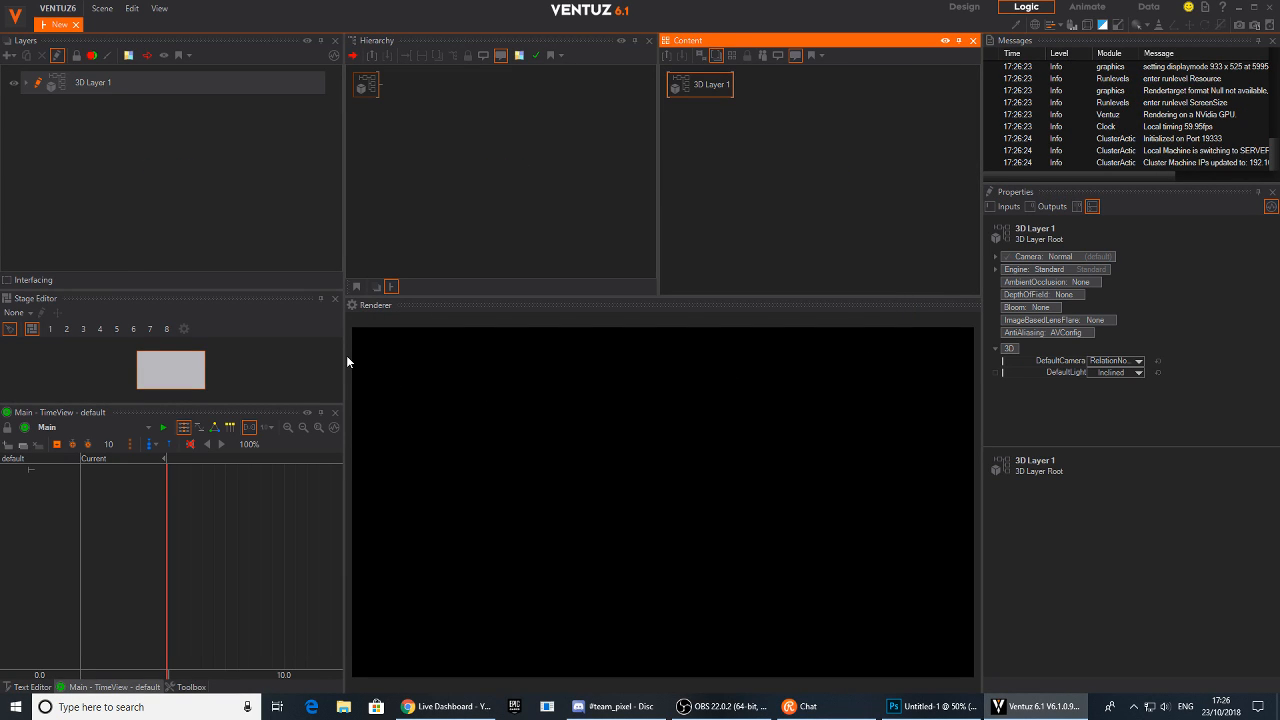
# Rearrange the workspace, narrowing the layers panel, closing the messages panel and enlarging the renderer
pyautogui.moveTo(346, 355); pyautogui.dragTo(251, 355)
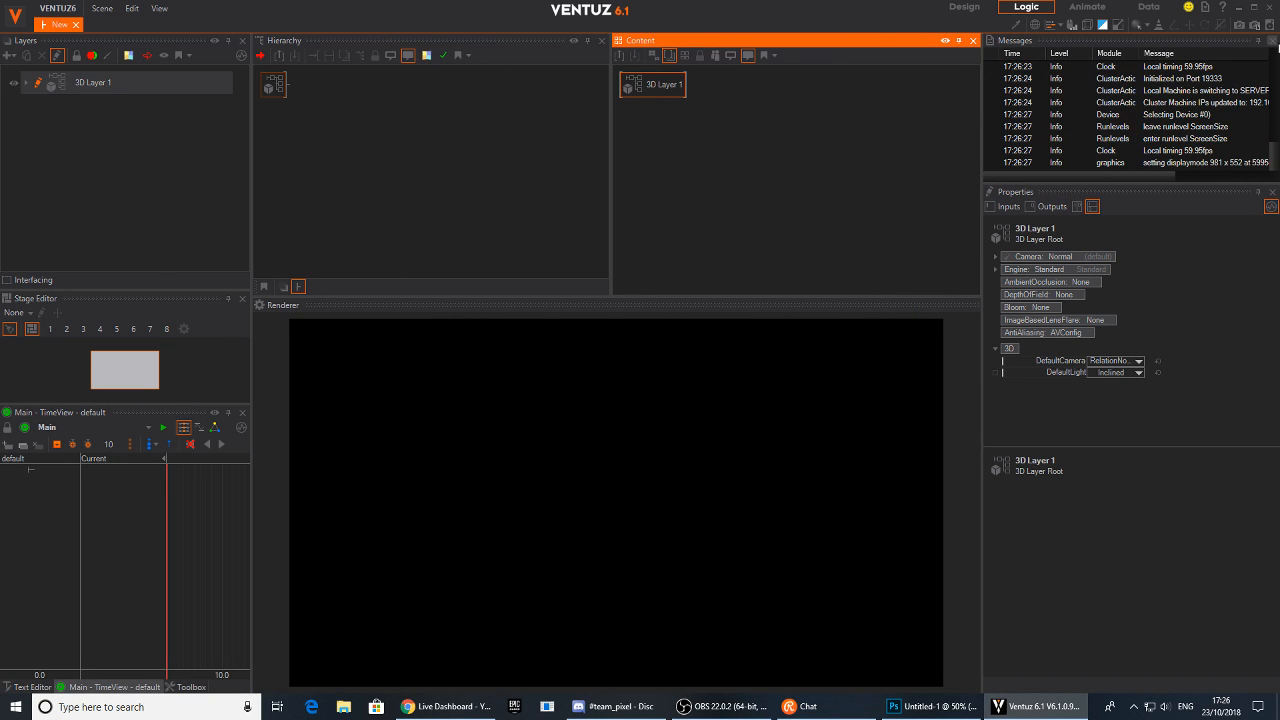
pyautogui.click(1273, 41)
pyautogui.moveTo(581, 297); pyautogui.dragTo(576, 270)
# Add an Axis node to the 3D layer's hierarchy
pyautogui.rightClick(369, 156)
pyautogui.write('ax')
pyautogui.moveTo(384, 186); pyautogui.dragTo(306, 88)
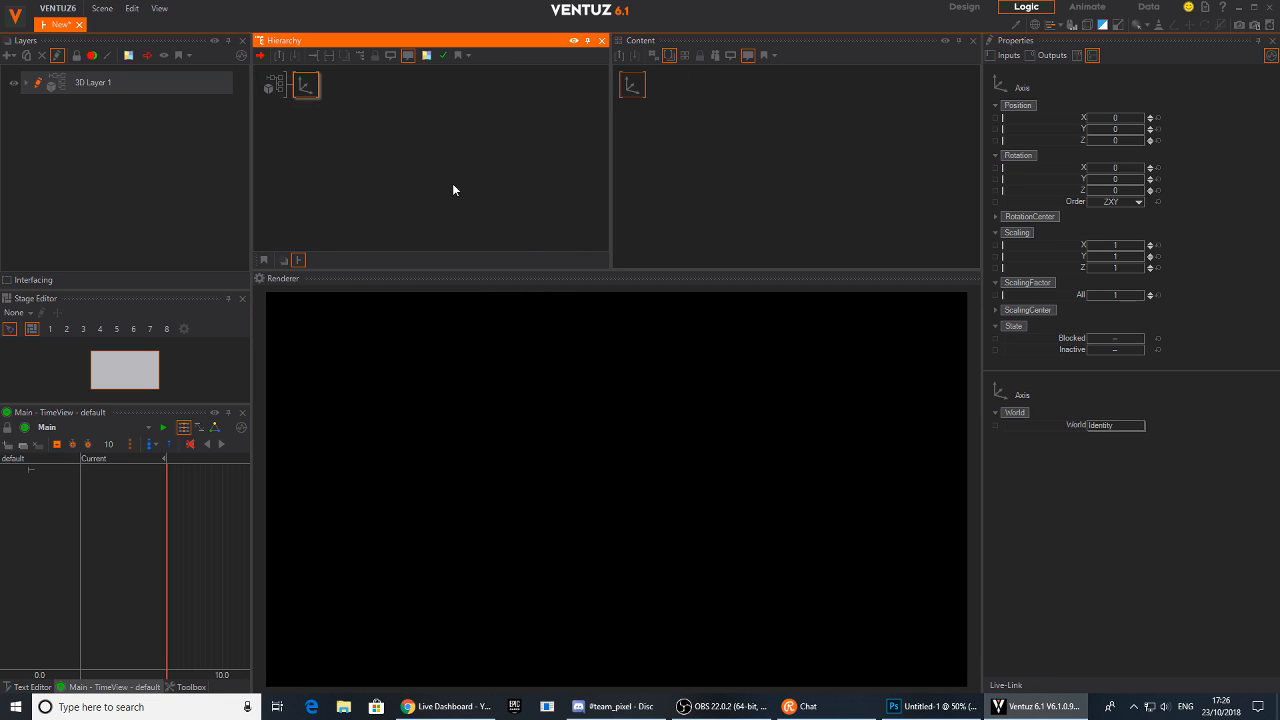
# Add a Color Solid material node after the axis in the hierarchy
pyautogui.rightClick(412, 147)
pyautogui.write('colo')
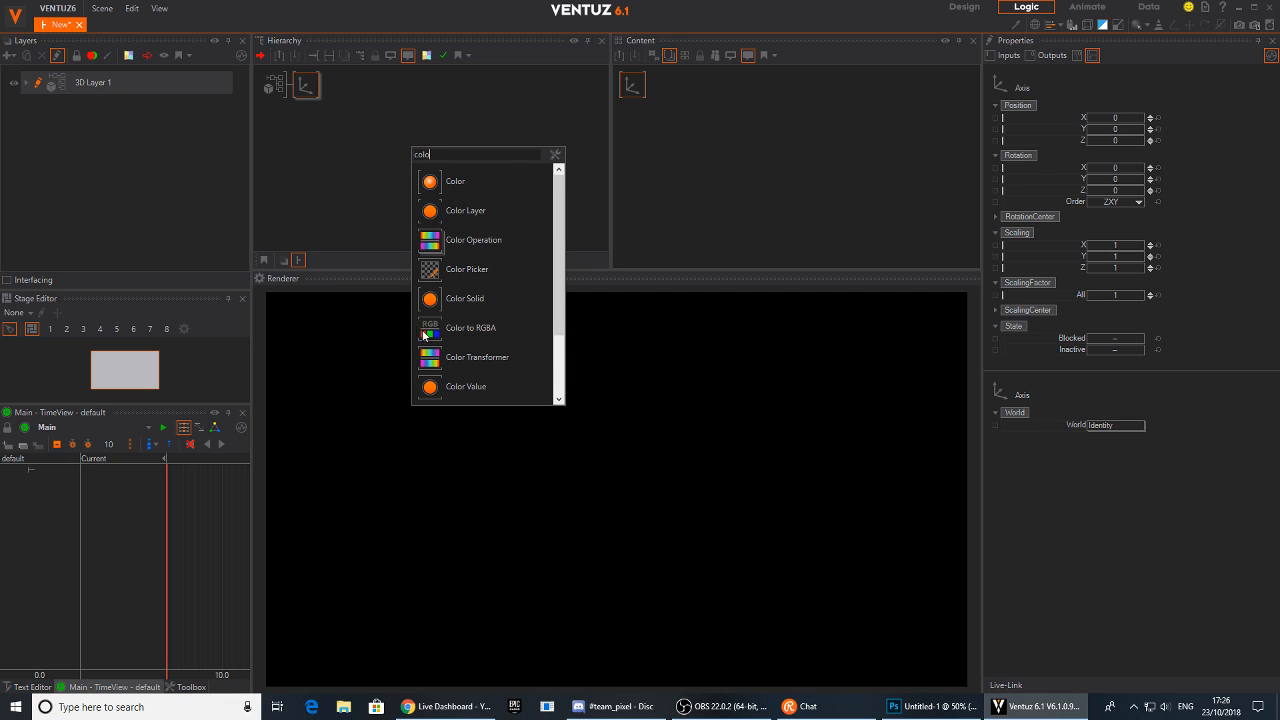
pyautogui.moveTo(428, 302); pyautogui.dragTo(338, 85)
pyautogui.click(354, 146)
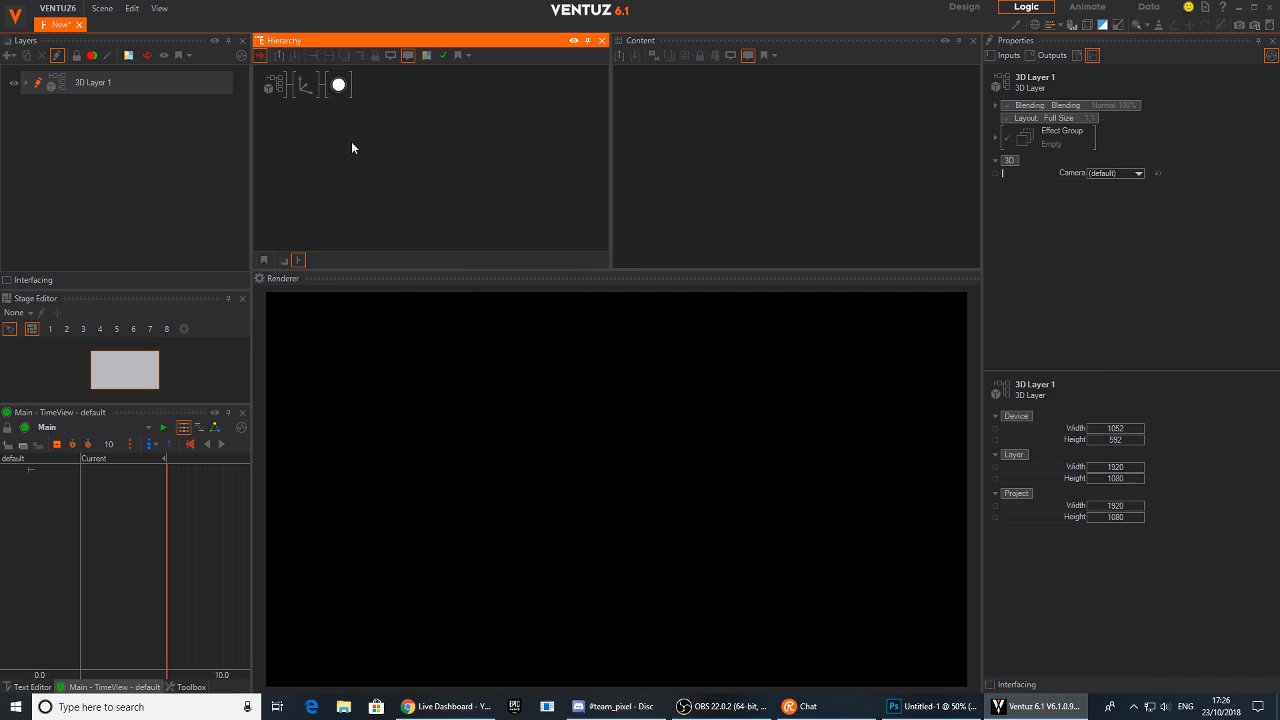
# Add a Circle node after the material in the hierarchy
pyautogui.rightClick(352, 147)
pyautogui.write('ci')
pyautogui.moveTo(368, 180); pyautogui.dragTo(385, 84)
# Scale the axis uniformly with a ScalingFactor of 14.8
pyautogui.click(305, 84)
pyautogui.moveTo(1122, 298); pyautogui.dragTo(1148, 300)
pyautogui.click(346, 96)
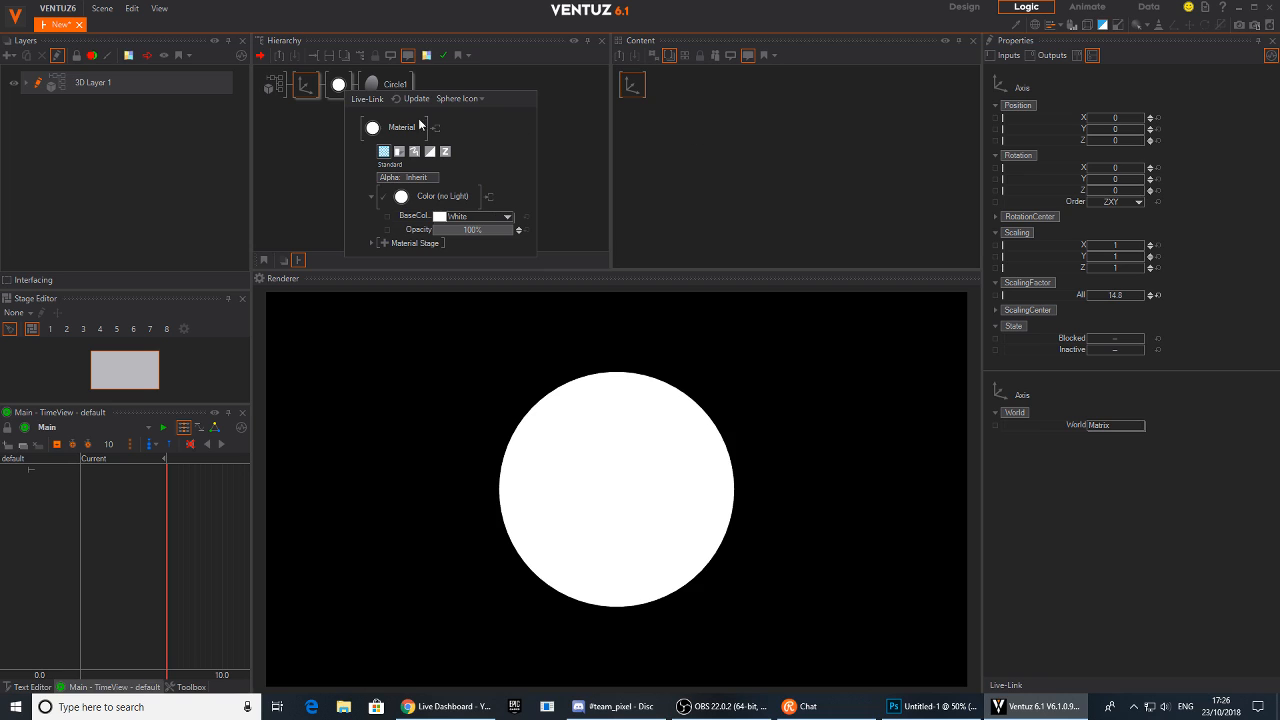
# Add a Base + Alpha texture stage to the circle's material
pyautogui.click(338, 86)
pyautogui.click(651, 110)
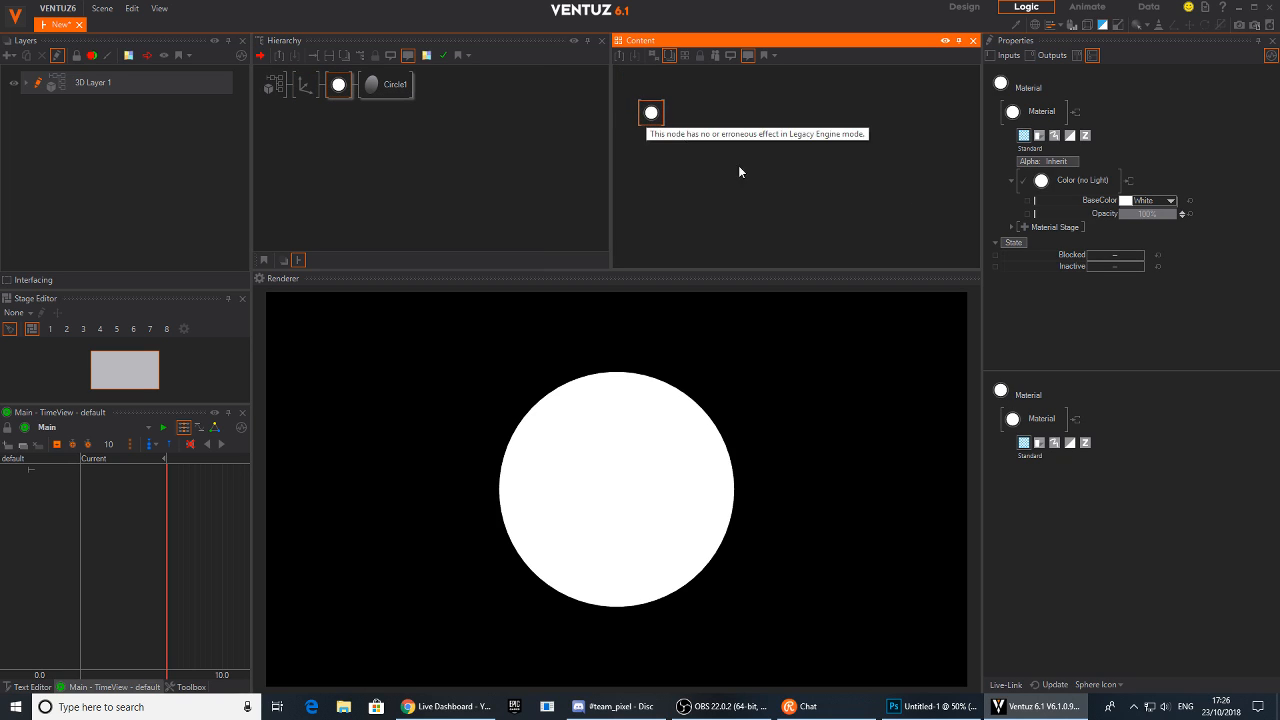
pyautogui.click(1024, 224)
pyautogui.moveTo(1060, 229)
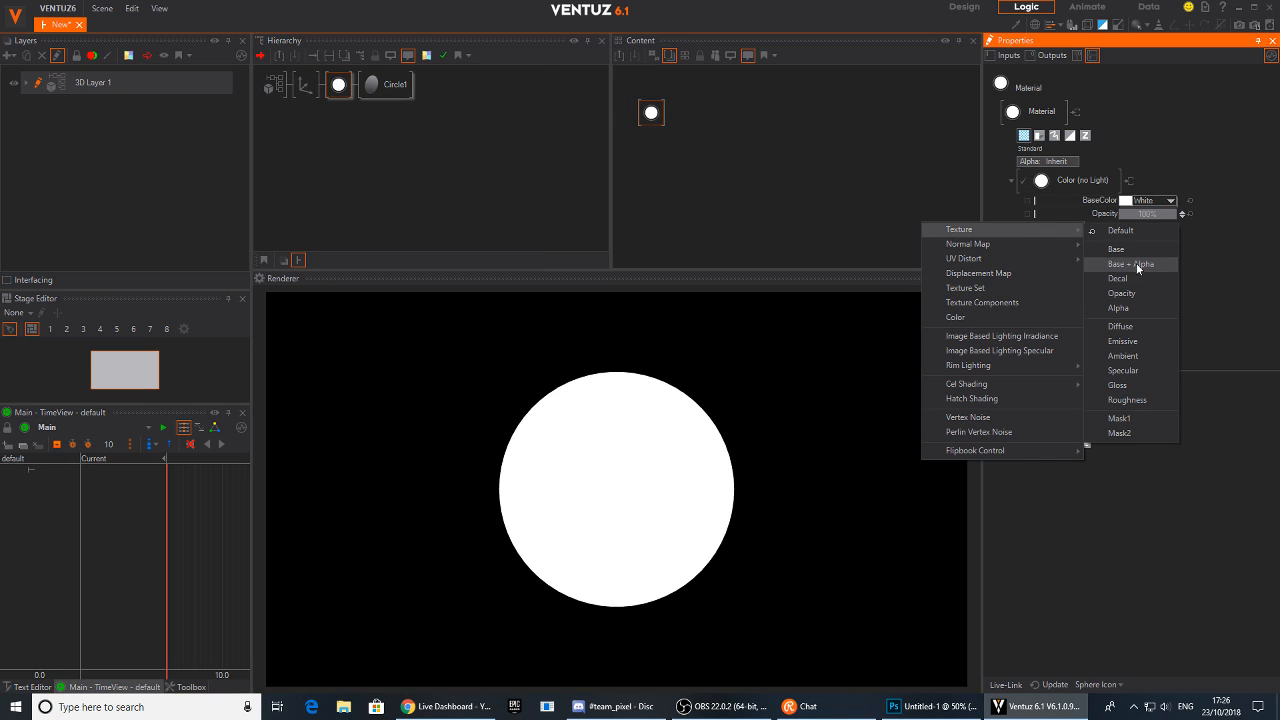
pyautogui.click(1136, 263)
# Load datawave.png from the Desktop into the texture stage's loader
pyautogui.click(1060, 280)
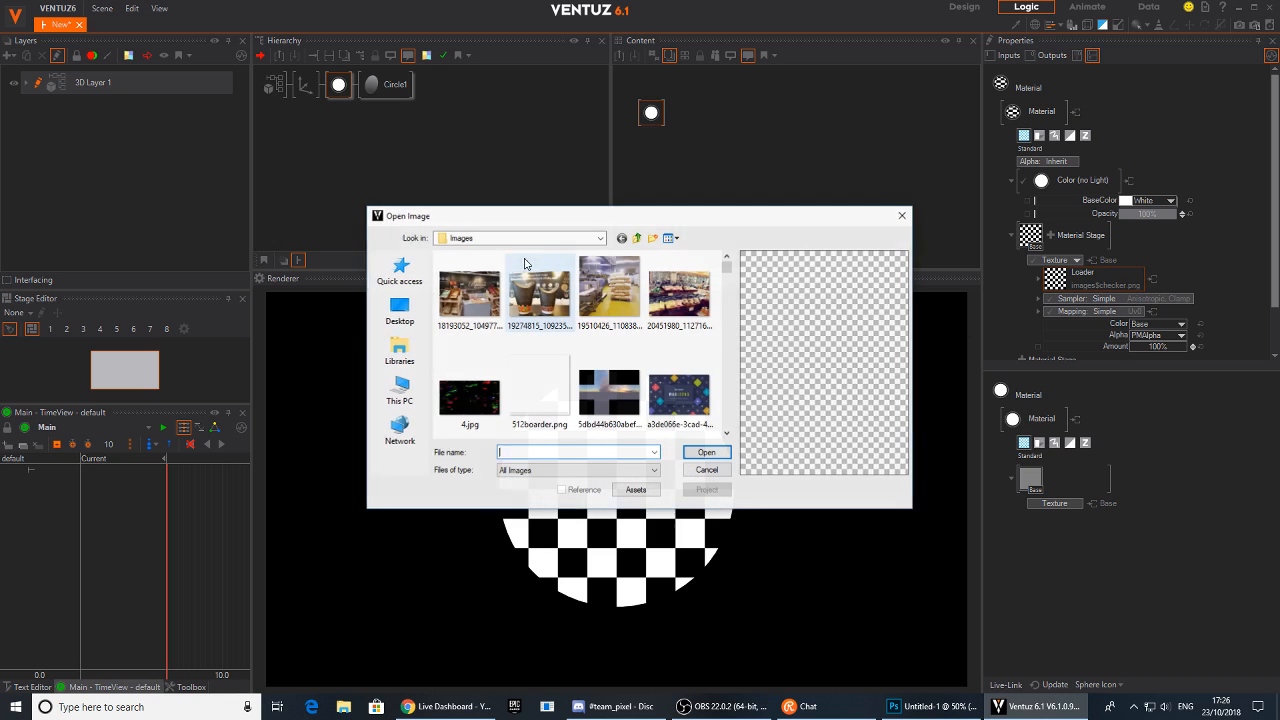
pyautogui.click(399, 310)
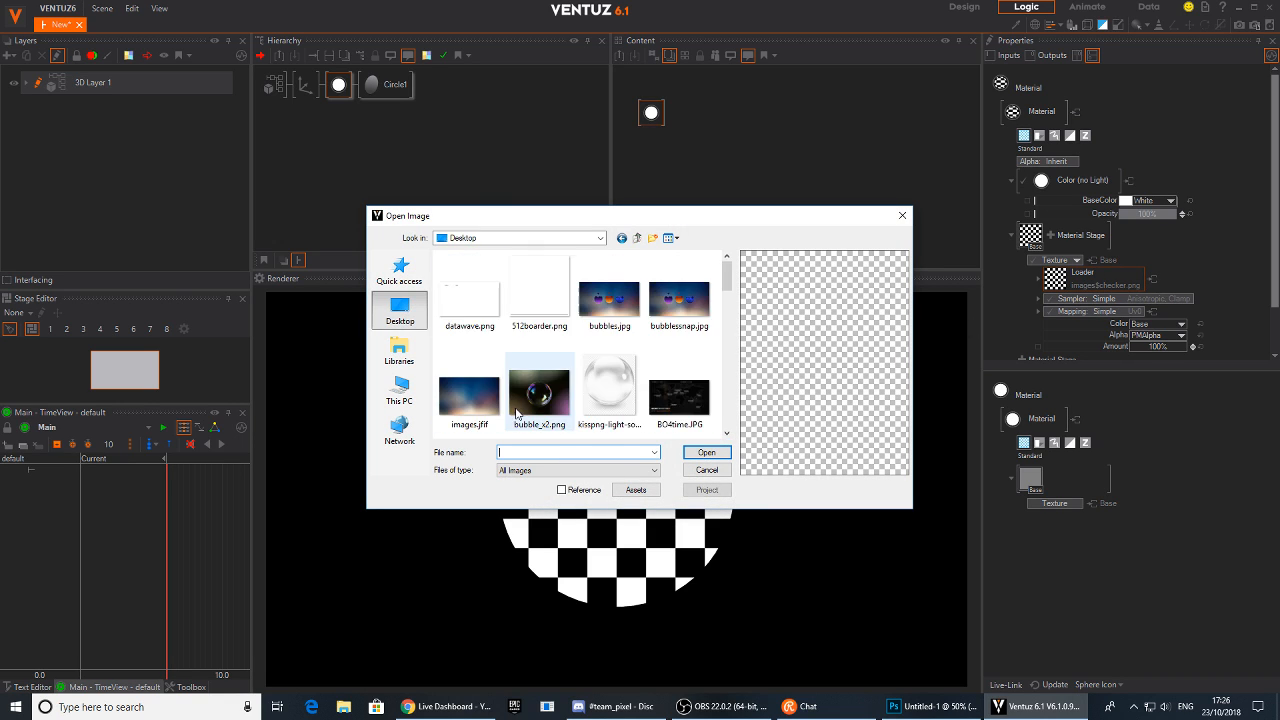
pyautogui.scroll(-5, 540, 390)
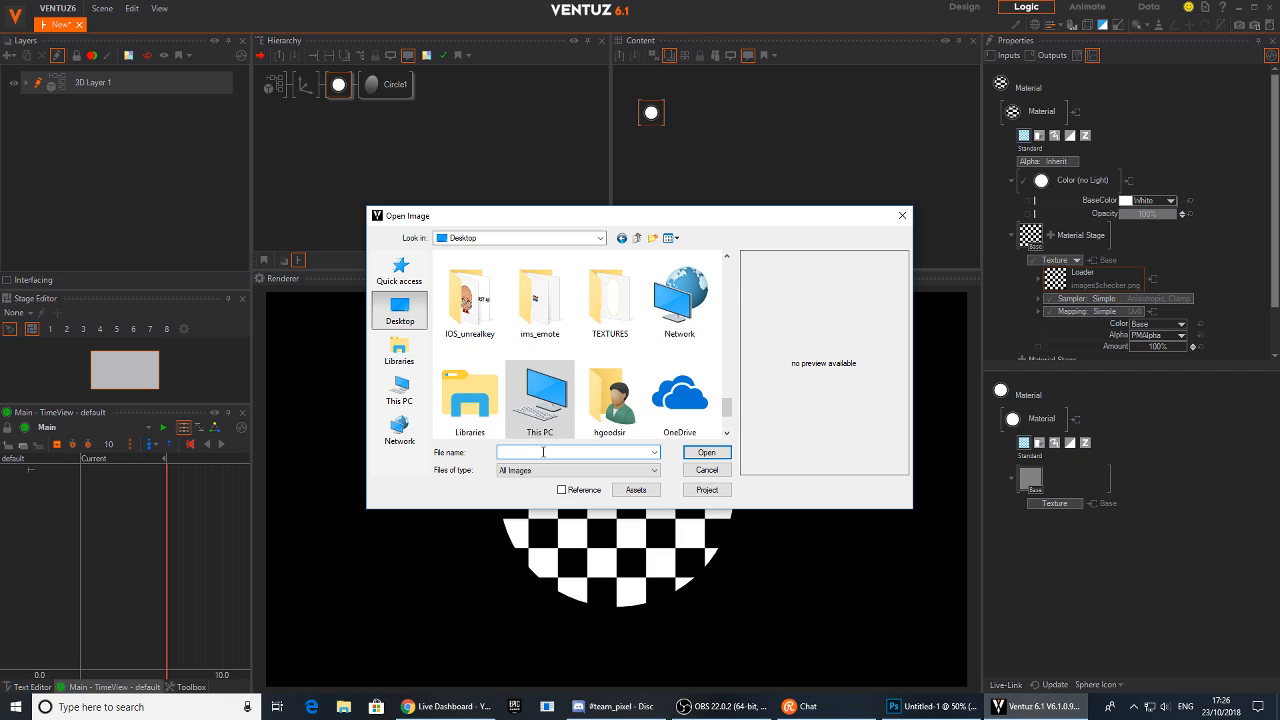
pyautogui.write('data')
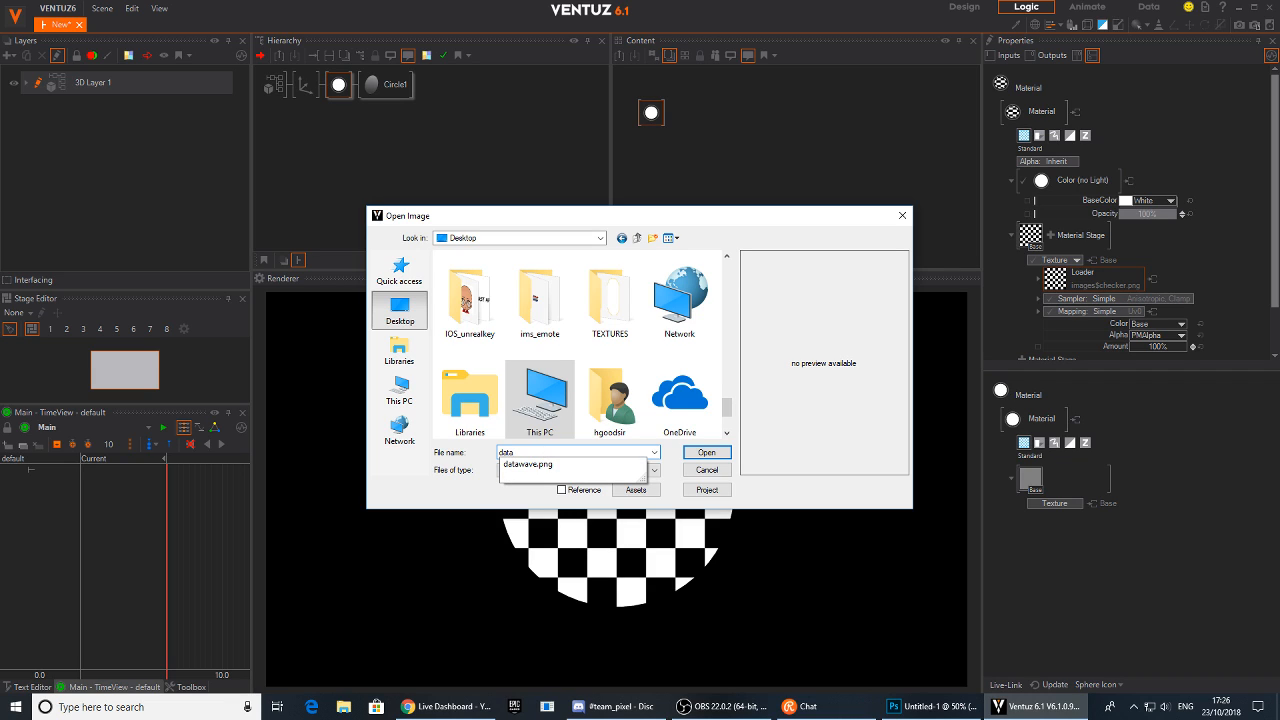
pyautogui.click(543, 462)
pyautogui.press('Return')
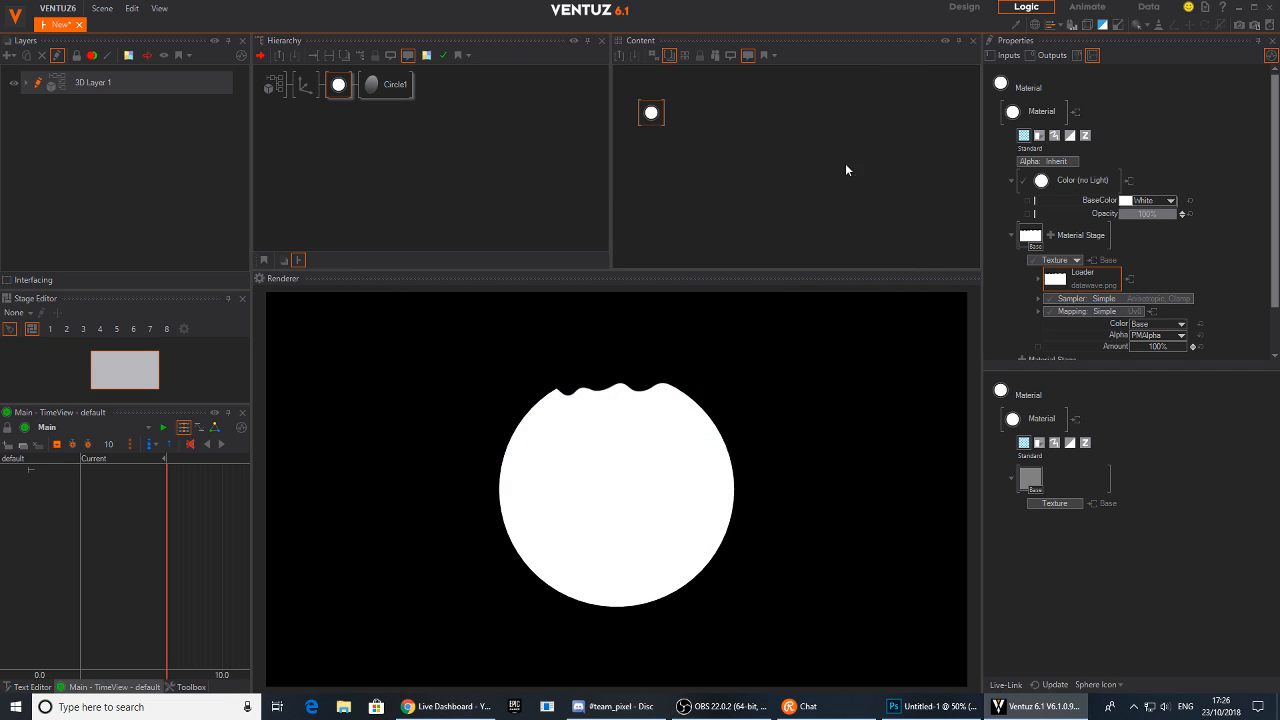
# Switch the texture mapping to 2D Mapping using UV0
pyautogui.scroll(-2, 1128, 257)
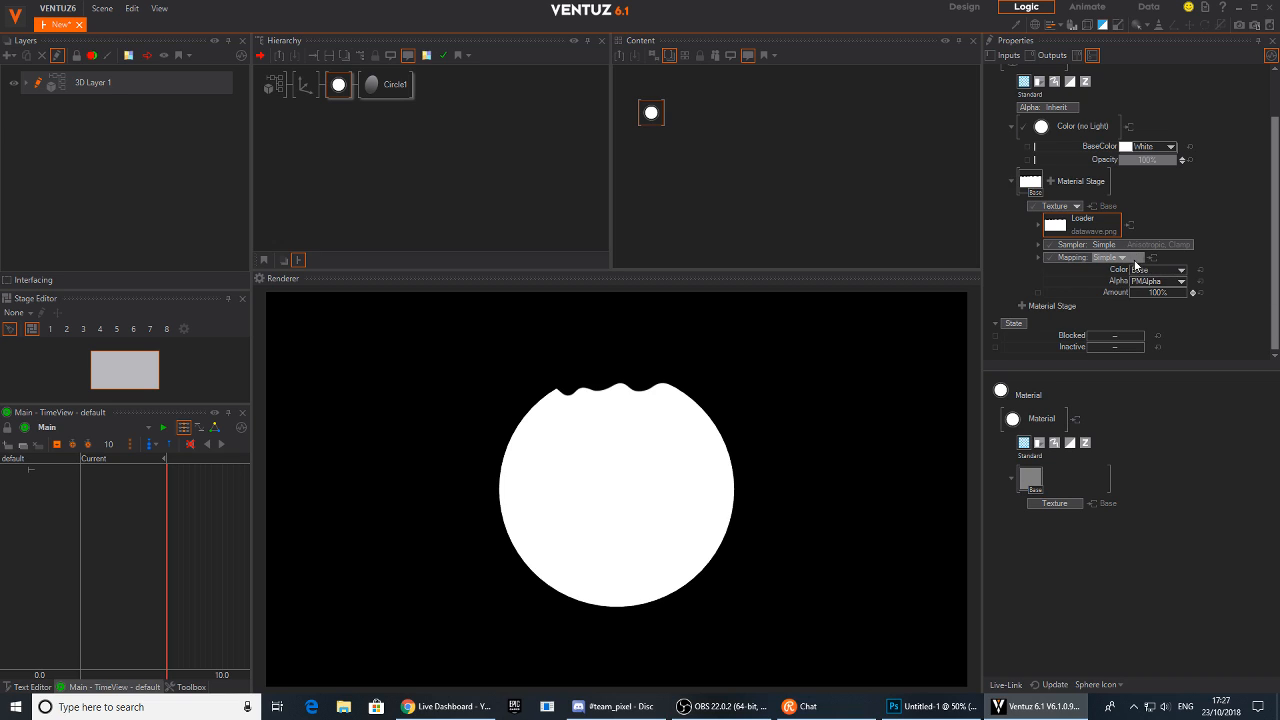
pyautogui.click(1136, 264)
pyautogui.moveTo(1111, 285)
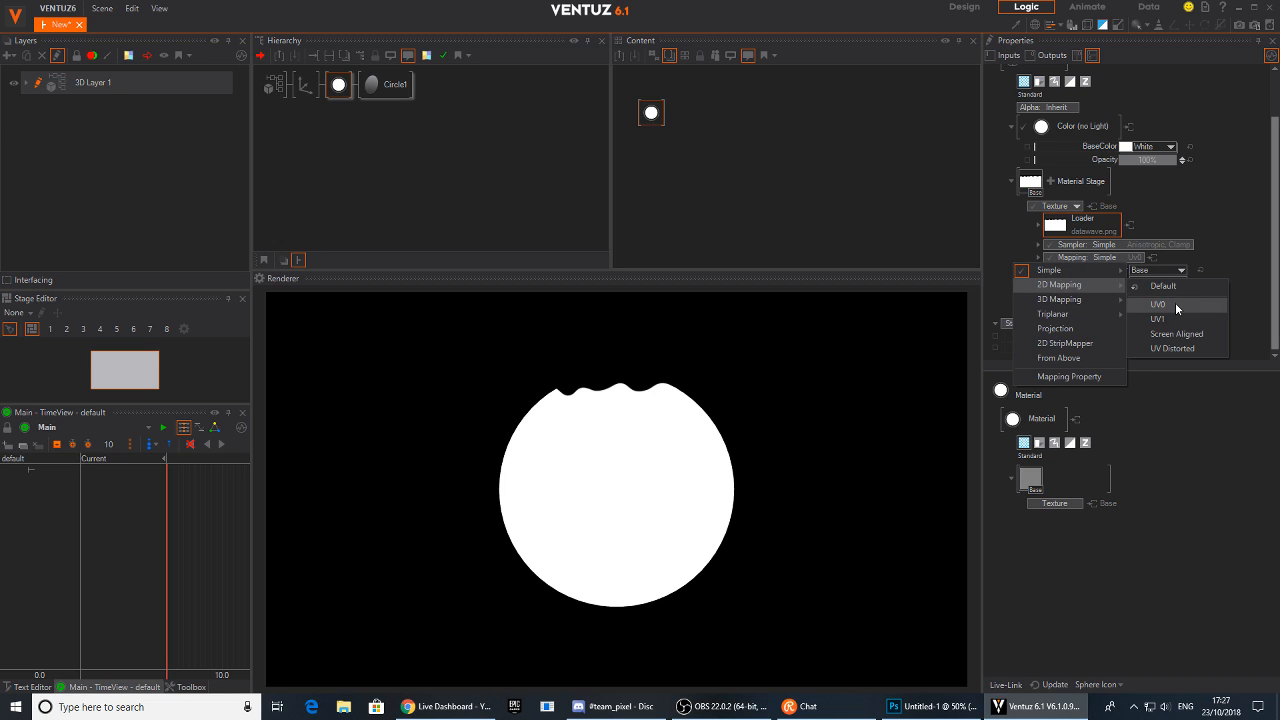
pyautogui.click(1175, 302)
# Set the mapping to PositionX -1.72, PositionY -0.92, ScalingX 4.398 and ScalingY 1.87
pyautogui.scroll(-4, 1178, 260)
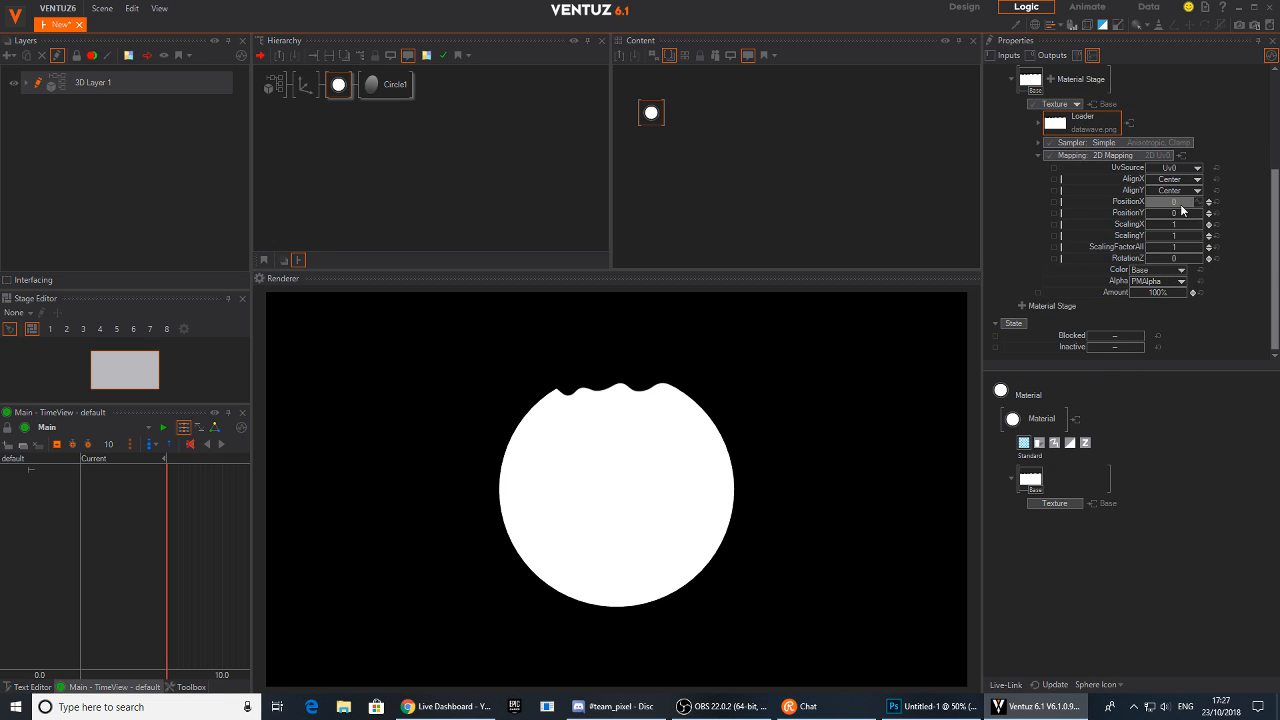
pyautogui.moveTo(1176, 224)
pyautogui.mouseDown()
pyautogui.moveTo(1205, 225)
pyautogui.moveTo(1158, 226)
pyautogui.moveTo(1204, 238)
pyautogui.moveTo(1169, 216)
pyautogui.moveTo(1204, 218)
pyautogui.moveTo(1148, 206)
pyautogui.moveTo(1202, 210)
pyautogui.moveTo(1170, 210)
pyautogui.moveTo(1202, 229)
pyautogui.moveTo(1148, 210)
pyautogui.moveTo(1156, 200)
pyautogui.mouseUp()
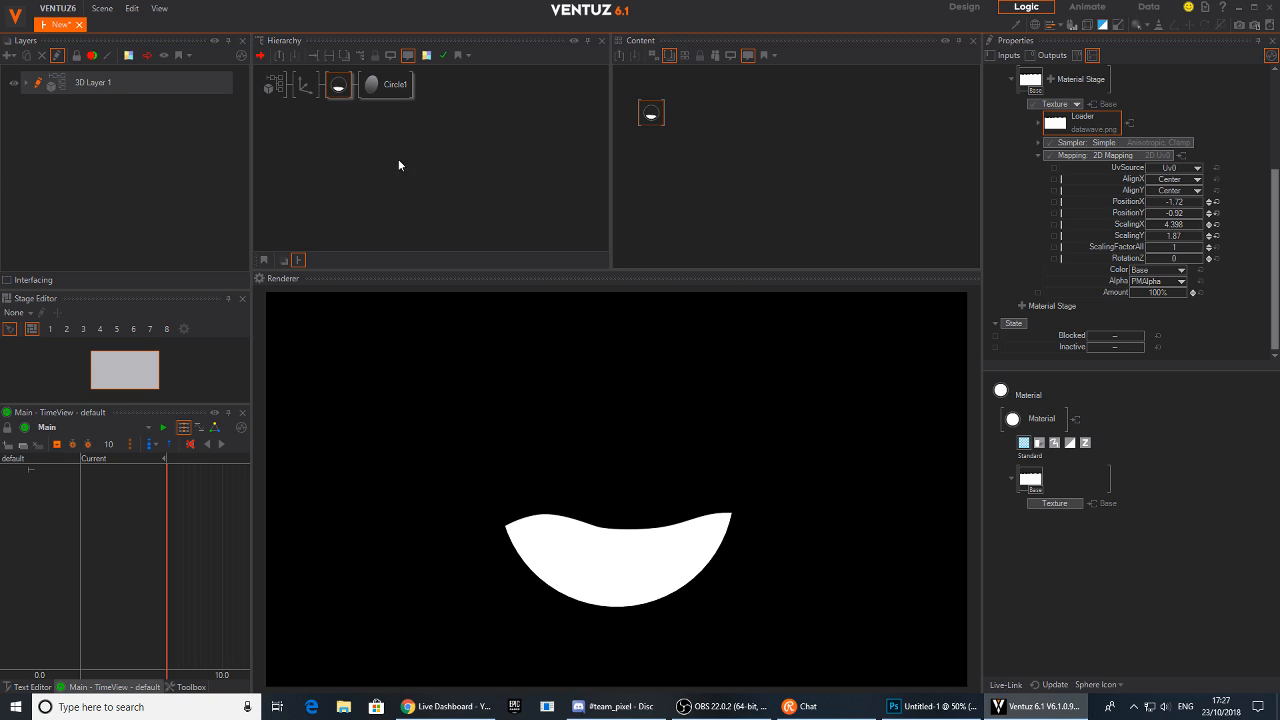
pyautogui.click(348, 145)
# Open the time view and widen the left-hand panels
pyautogui.click(337, 87)
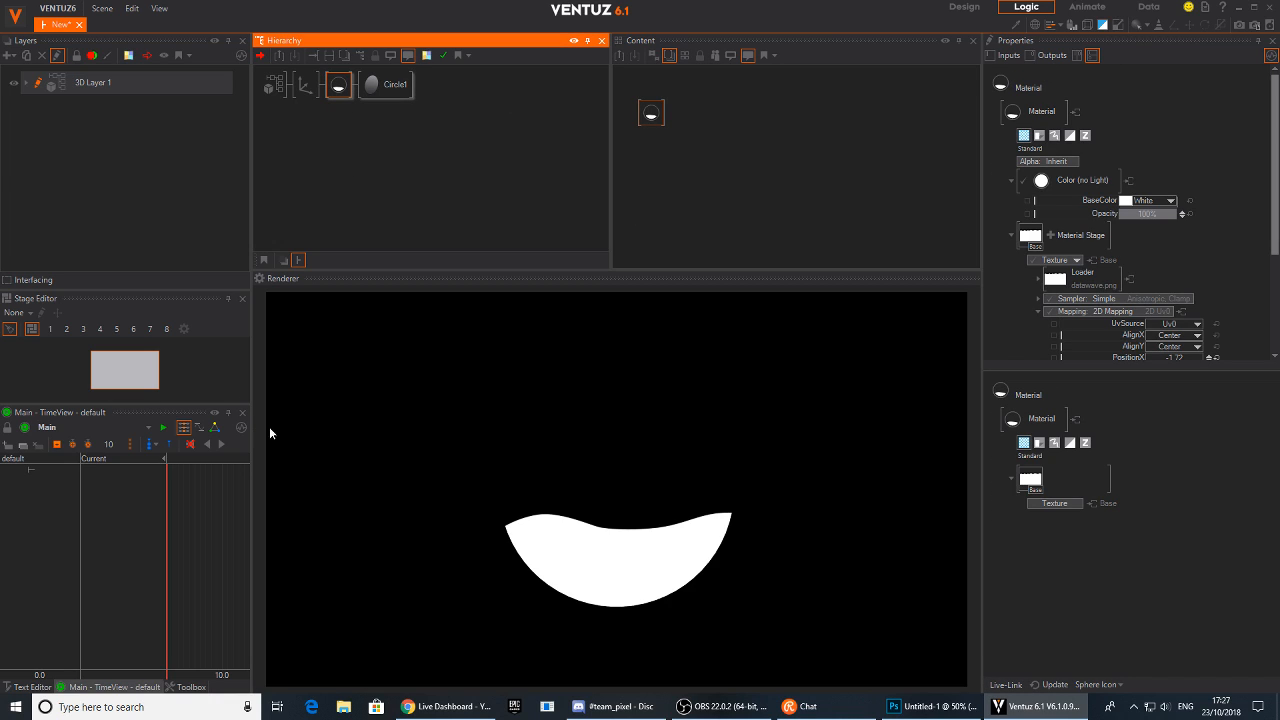
pyautogui.click(80, 688)
pyautogui.moveTo(252, 573); pyautogui.dragTo(376, 530)
pyautogui.click(788, 142)
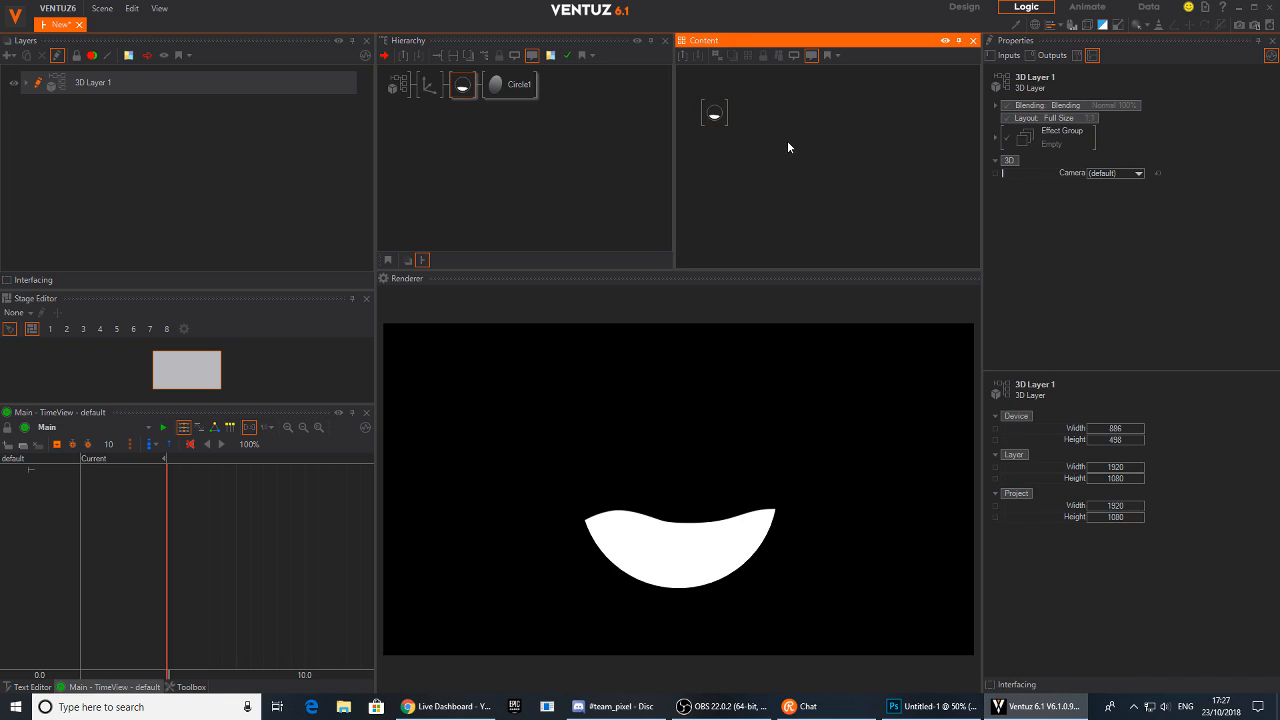
# Add a Keyframe Animation node to the 3D layer's content
pyautogui.press('Tab')
pyautogui.write('key')
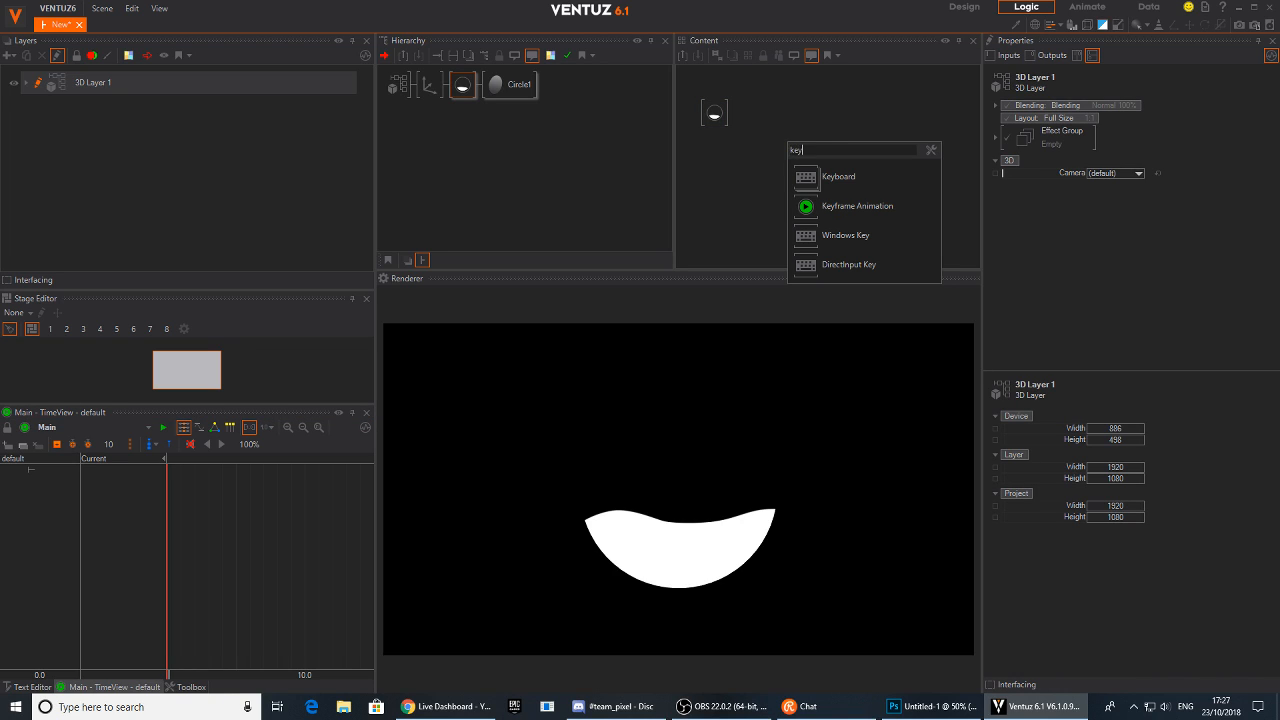
pyautogui.click(803, 213)
pyautogui.moveTo(775, 148); pyautogui.dragTo(805, 148)
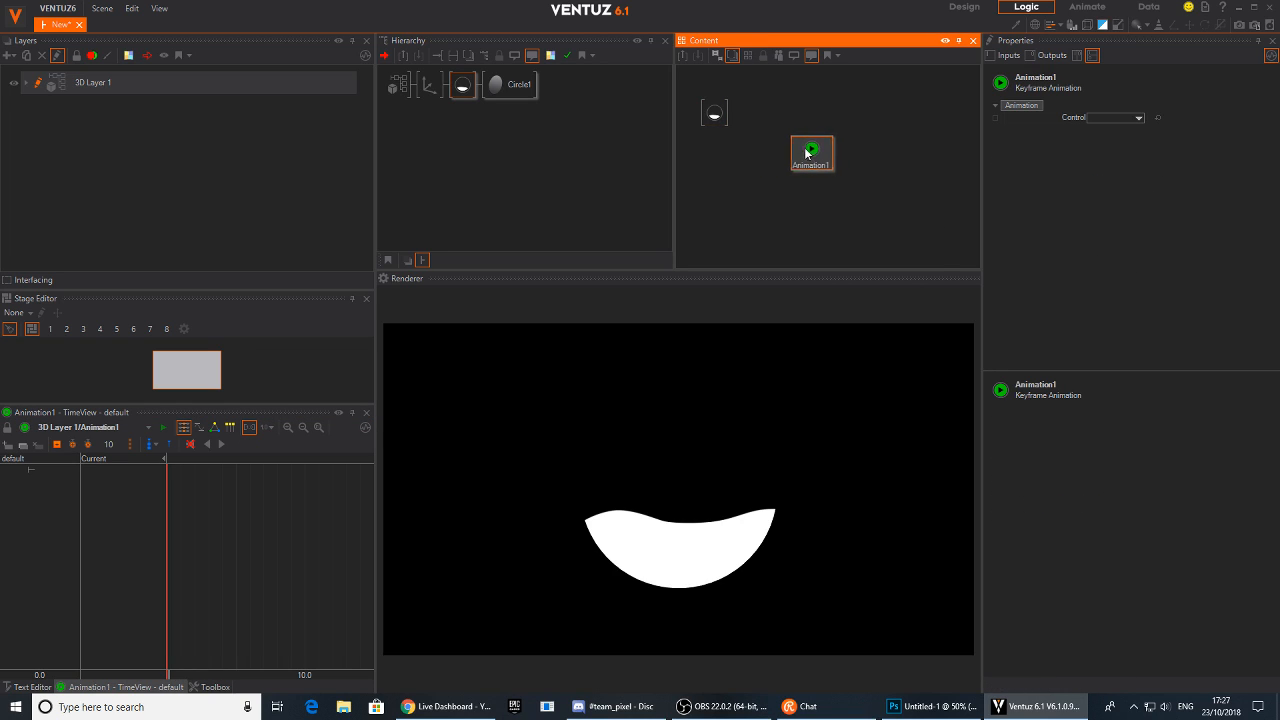
# Bind the texture mapping's PositionX and PositionY properties to the Animation1 node
pyautogui.click(714, 113)
pyautogui.scroll(-5, 1123, 287)
pyautogui.moveTo(1123, 287); pyautogui.dragTo(810, 150)
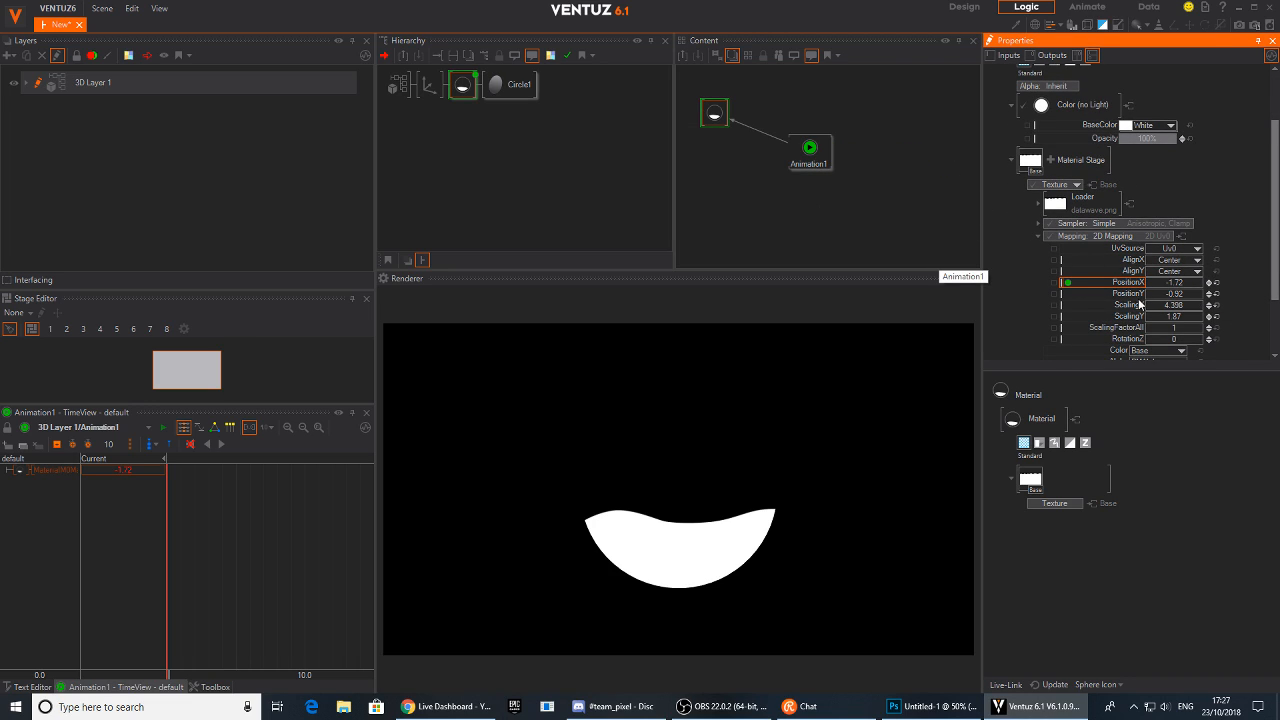
pyautogui.moveTo(1128, 293); pyautogui.dragTo(806, 152)
pyautogui.click(797, 152)
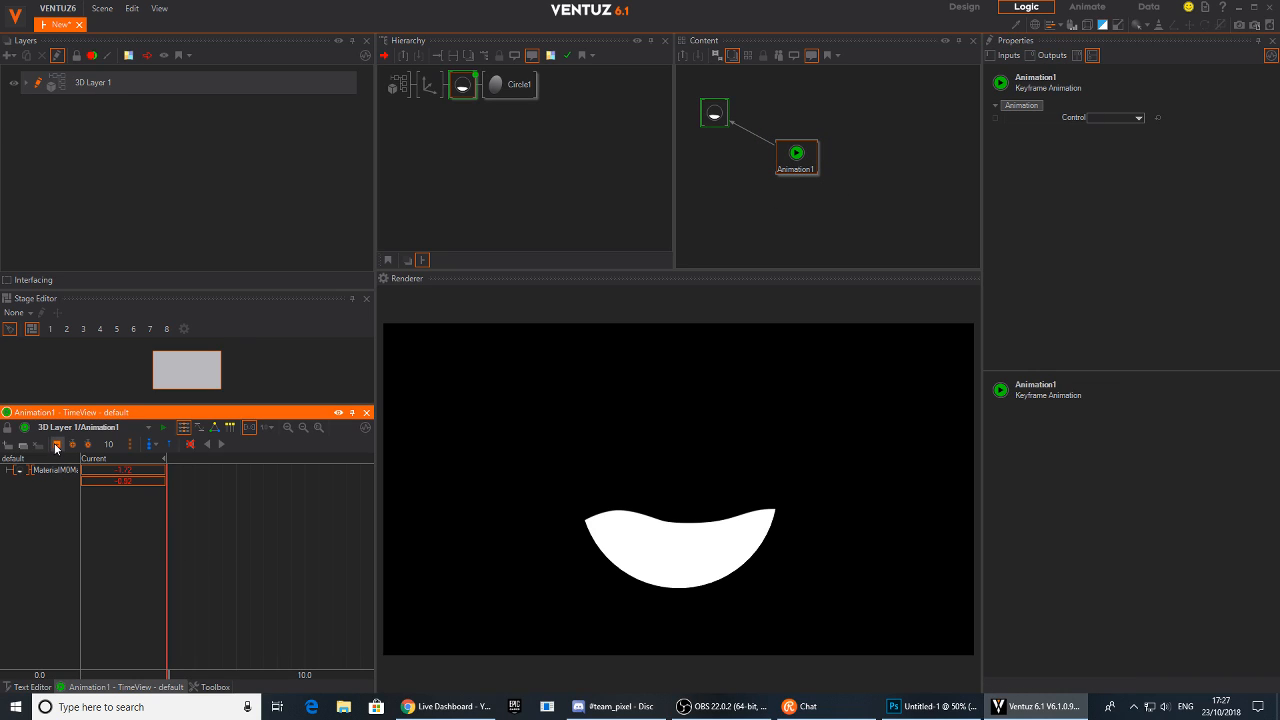
# Widen the timeline's track column and move the time cursor to 1.0 s
pyautogui.moveTo(228, 545); pyautogui.dragTo(252, 542, button='middle')
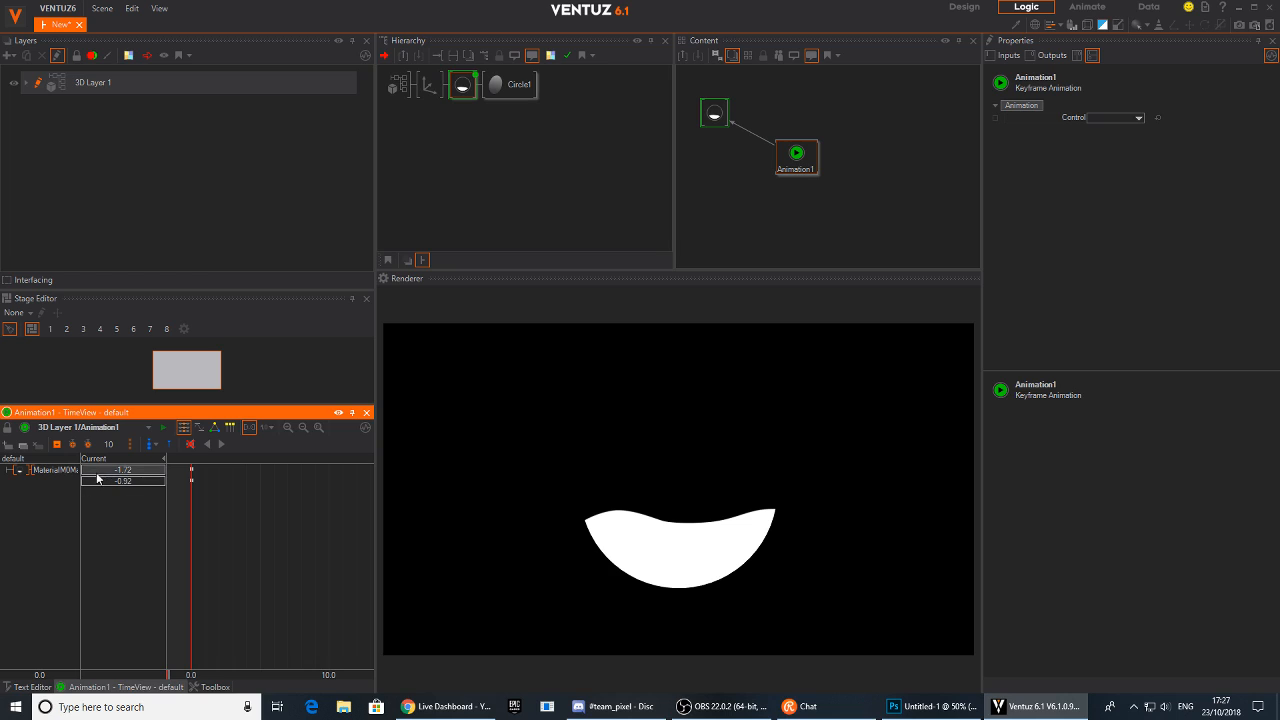
pyautogui.moveTo(80, 458); pyautogui.dragTo(164, 482)
pyautogui.moveTo(284, 537)
pyautogui.mouseDown(button='middle')
pyautogui.moveTo(268, 530)
pyautogui.moveTo(282, 539)
pyautogui.mouseUp(button='middle')
pyautogui.moveTo(282, 544); pyautogui.dragTo(342, 548)
pyautogui.moveTo(324, 553); pyautogui.dragTo(297, 541, button='middle')
pyautogui.click(265, 427)
pyautogui.click(295, 460)
pyautogui.moveTo(310, 587); pyautogui.dragTo(342, 590)
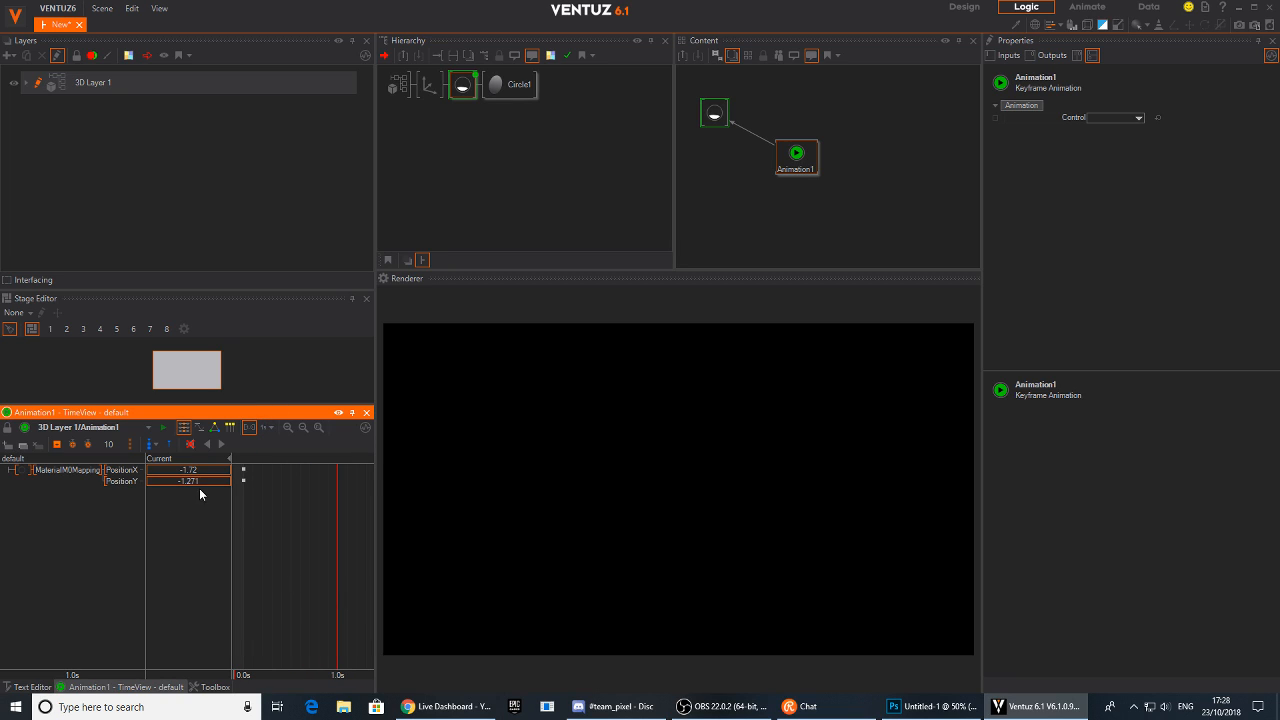
# Set PositionX to about 1.83 and PositionY to -0.306, then record a keyframe at 1.0 s
pyautogui.moveTo(186, 482)
pyautogui.mouseDown()
pyautogui.moveTo(228, 486)
pyautogui.moveTo(147, 483)
pyautogui.moveTo(234, 474)
pyautogui.moveTo(178, 477)
pyautogui.moveTo(212, 472)
pyautogui.mouseUp()
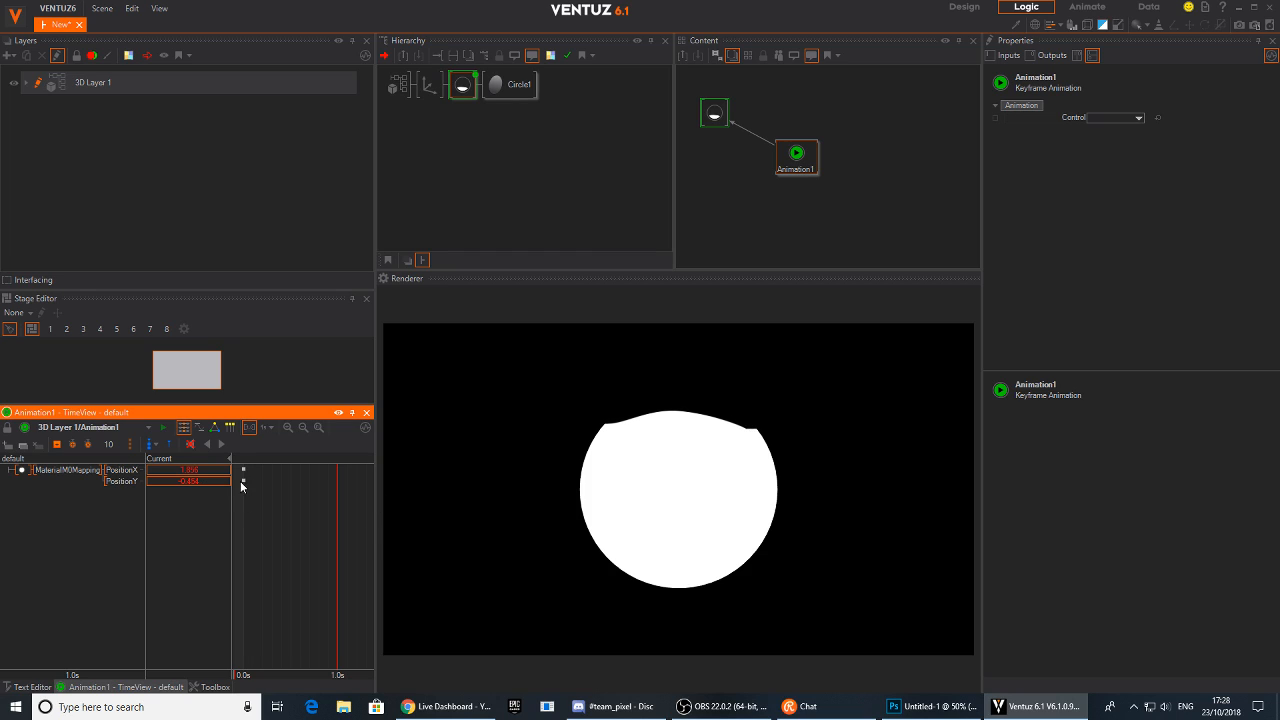
pyautogui.moveTo(201, 476)
pyautogui.mouseDown()
pyautogui.moveTo(169, 477)
pyautogui.moveTo(210, 481)
pyautogui.mouseUp()
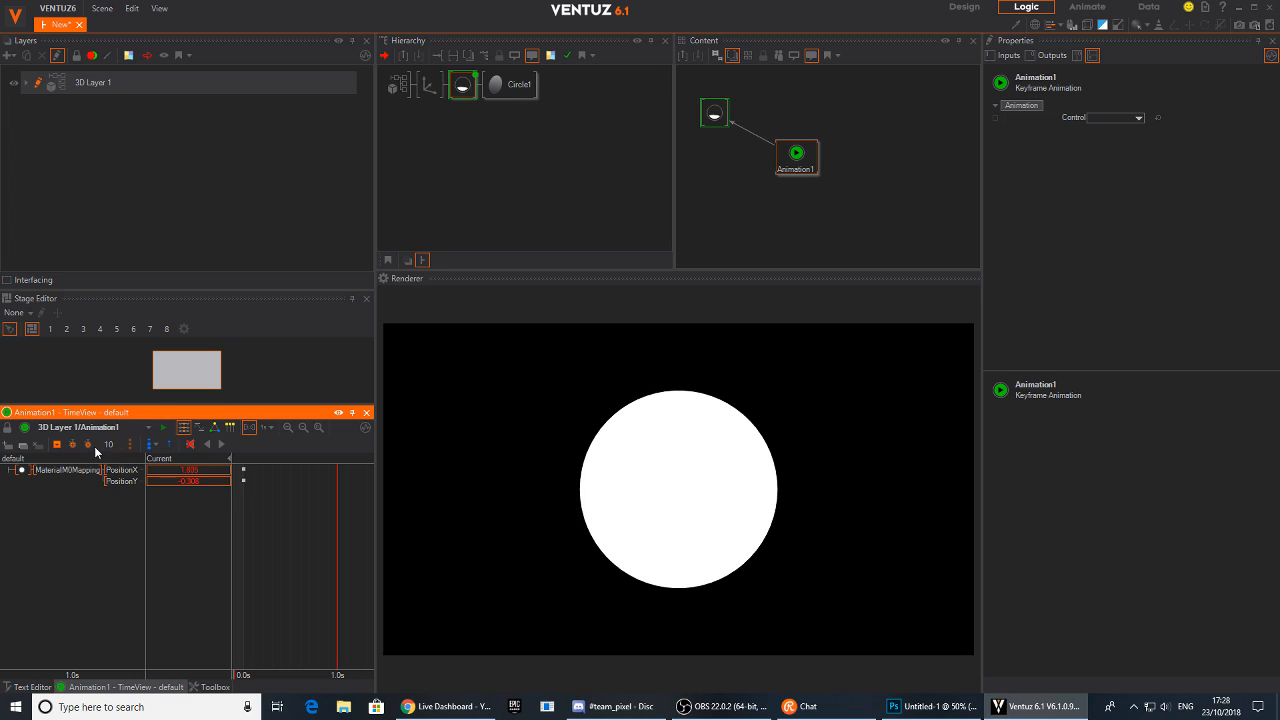
pyautogui.click(57, 444)
# Play the animation from the start and scrub the timeline to preview the wave motion
pyautogui.moveTo(337, 557); pyautogui.dragTo(243, 557)
pyautogui.click(220, 444)
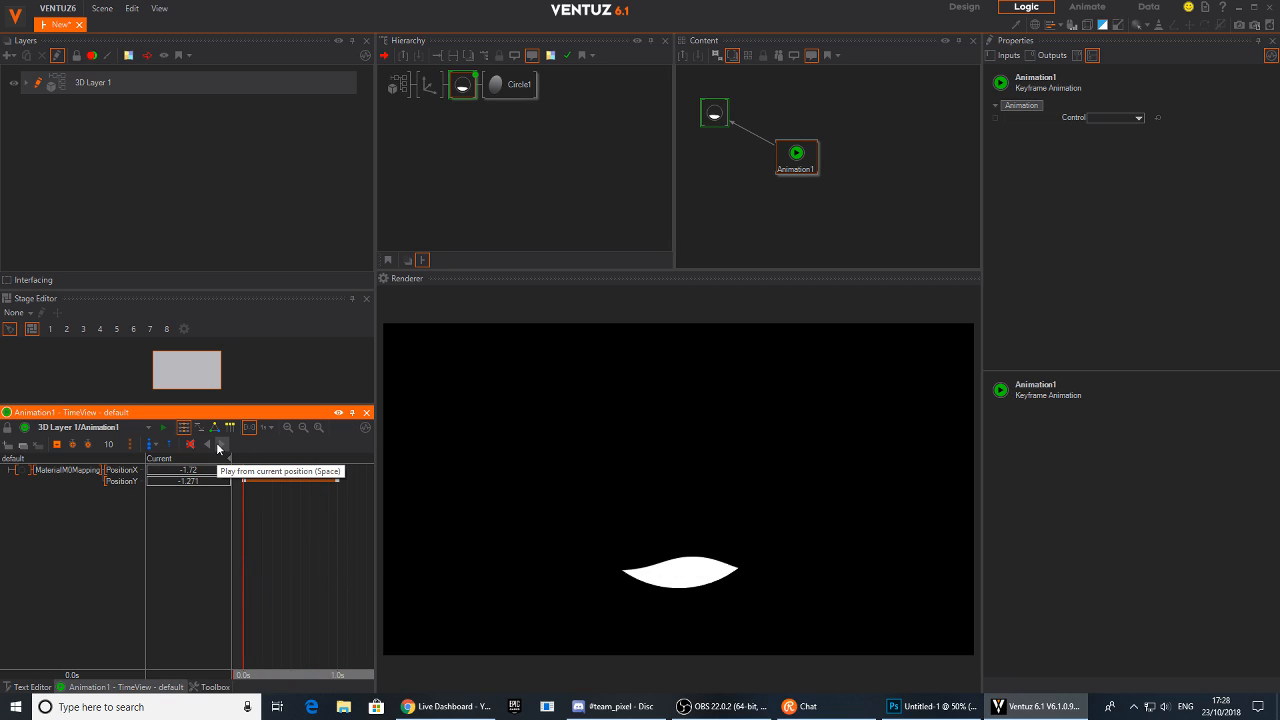
pyautogui.click(301, 570)
pyautogui.moveTo(301, 570); pyautogui.dragTo(243, 596)
pyautogui.click(224, 446)
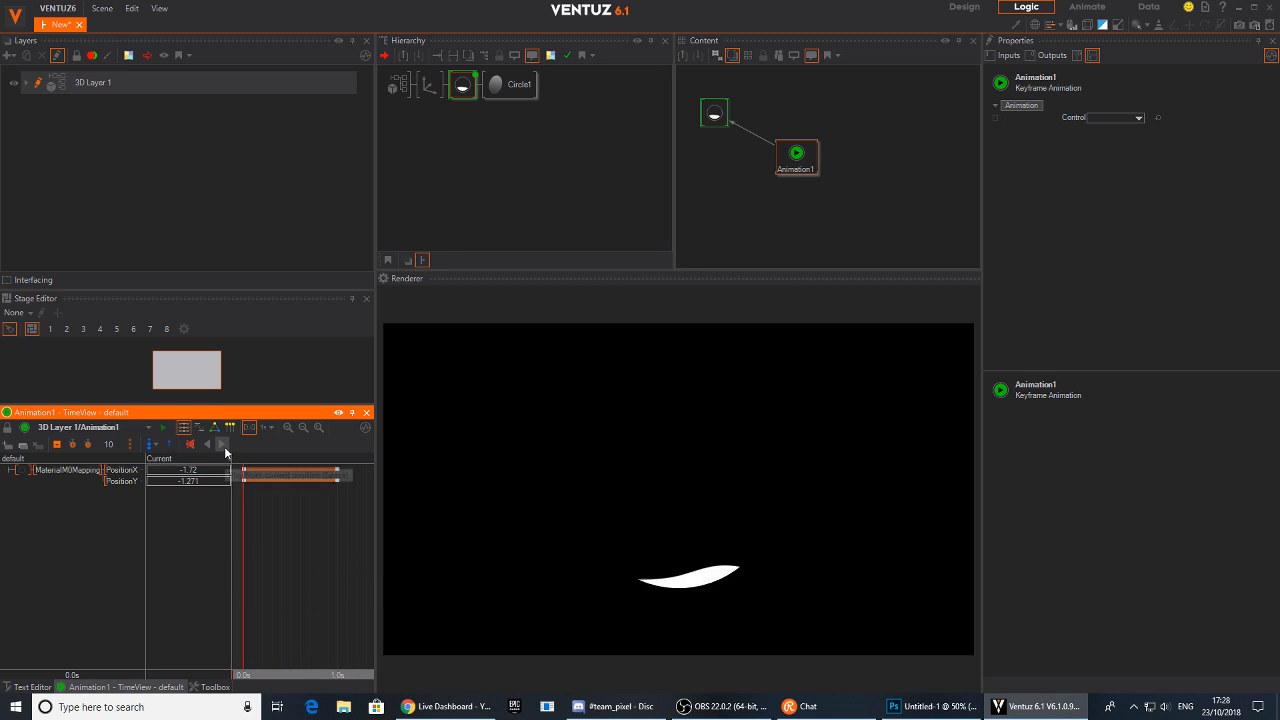
pyautogui.moveTo(258, 568); pyautogui.dragTo(291, 574)
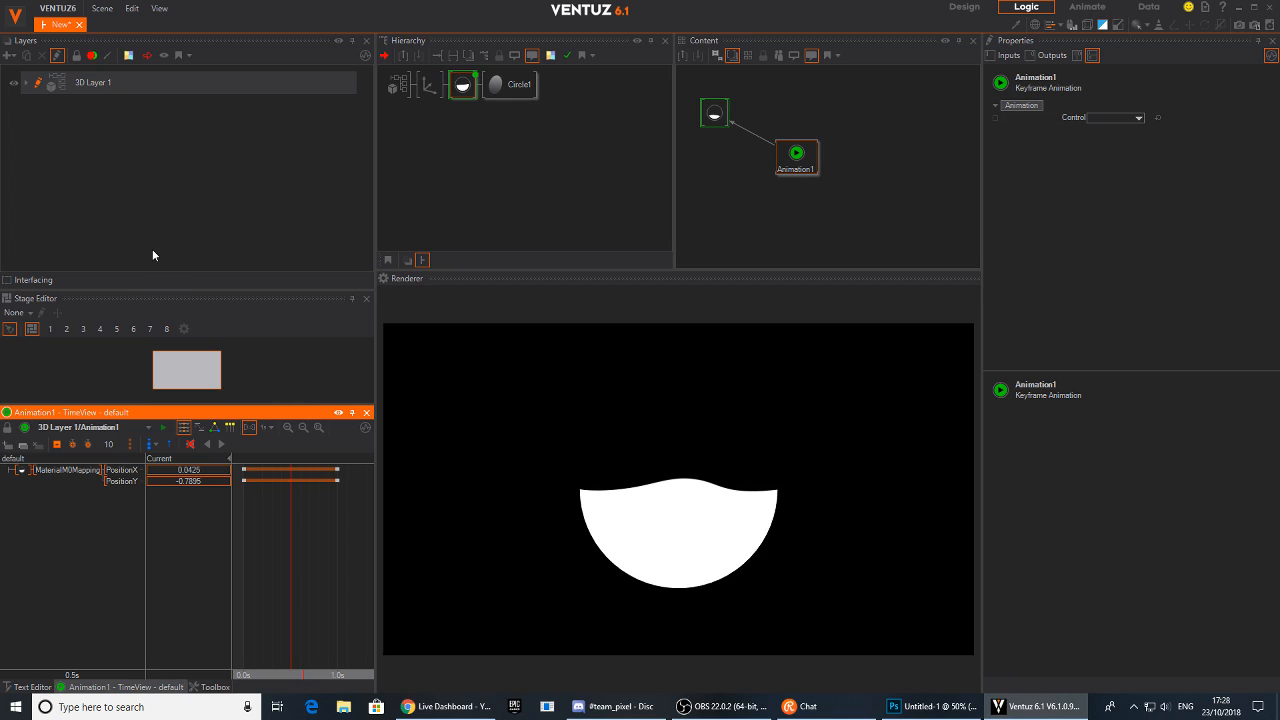
# Duplicate the material and circle branch in the hierarchy
pyautogui.click(463, 81)
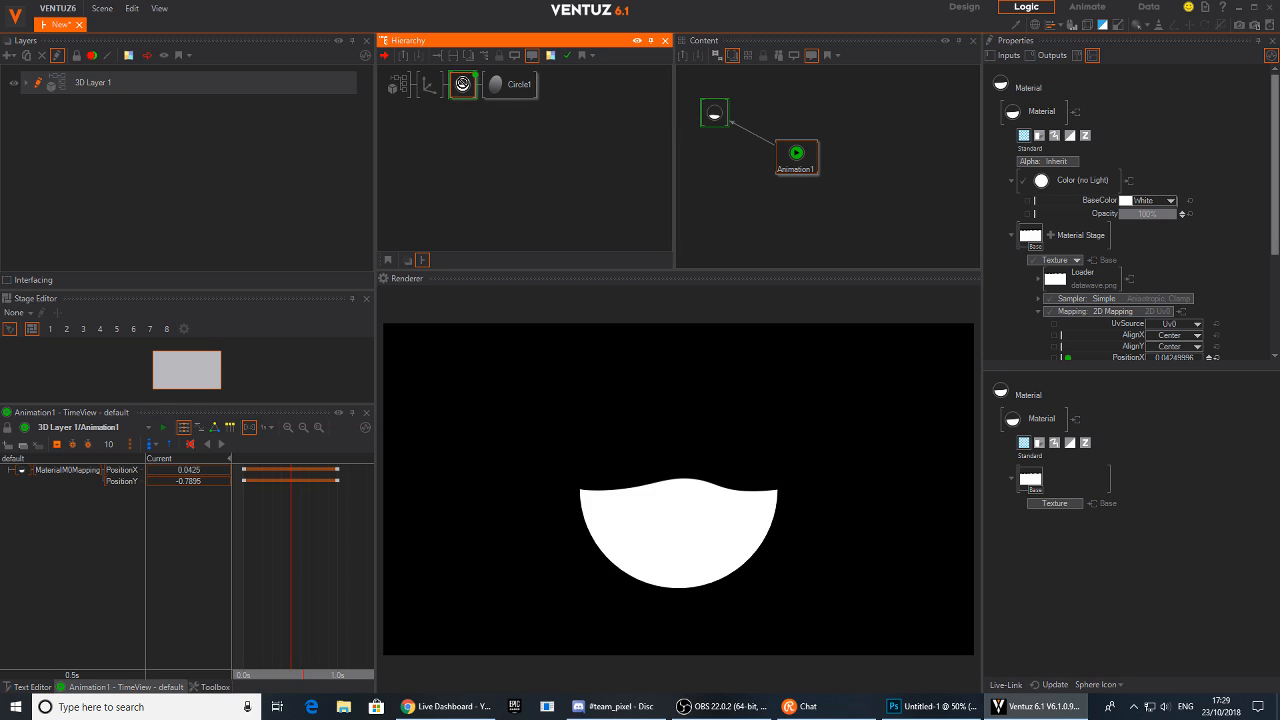
pyautogui.rightClick(463, 83)
pyautogui.click(500, 99)
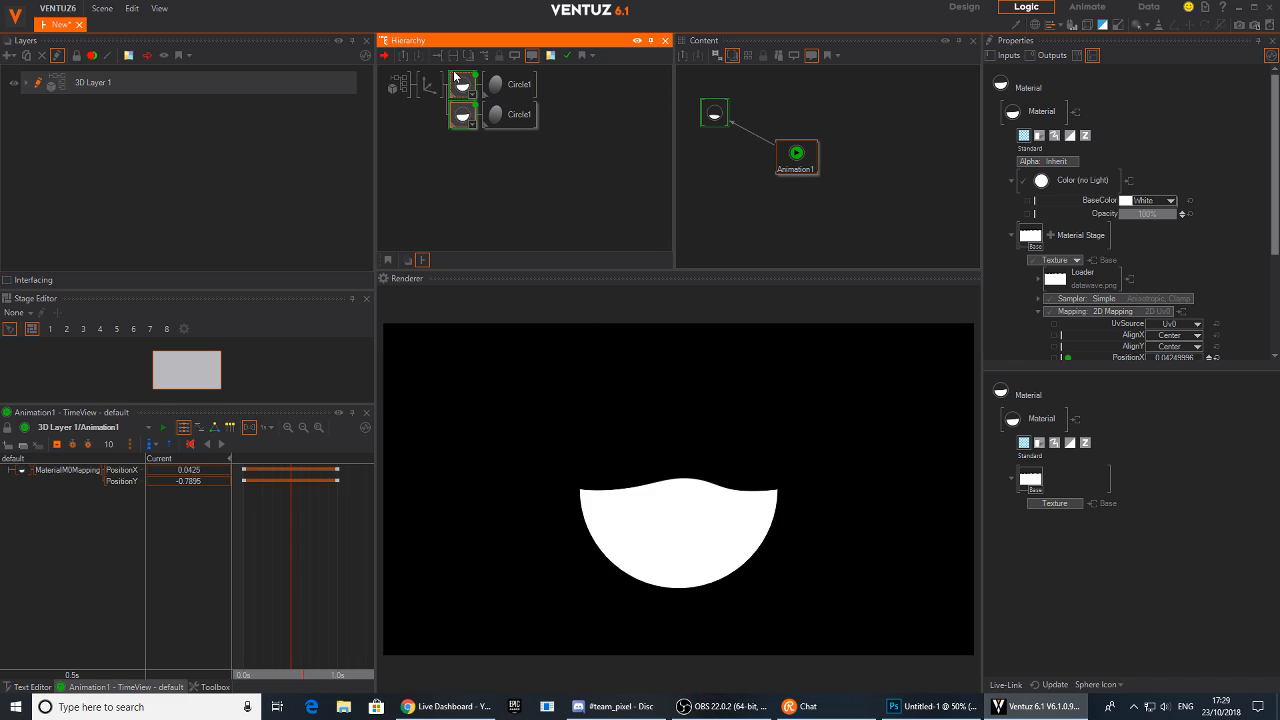
# Insert an Axis node in front of the duplicated material branch and set its Y position to 0.18
pyautogui.doubleClick(471, 200)
pyautogui.write('ax')
pyautogui.moveTo(486, 246); pyautogui.dragTo(458, 88)
pyautogui.click(457, 90)
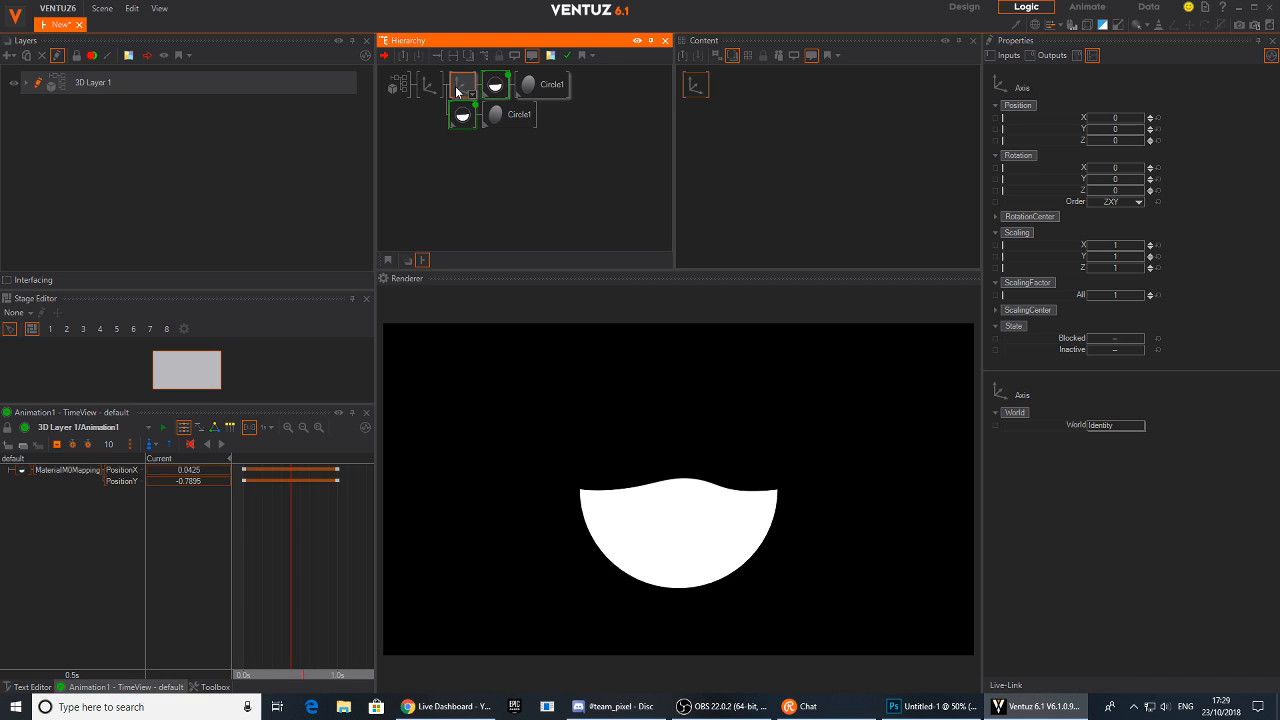
pyautogui.moveTo(1124, 136); pyautogui.dragTo(1127, 141)
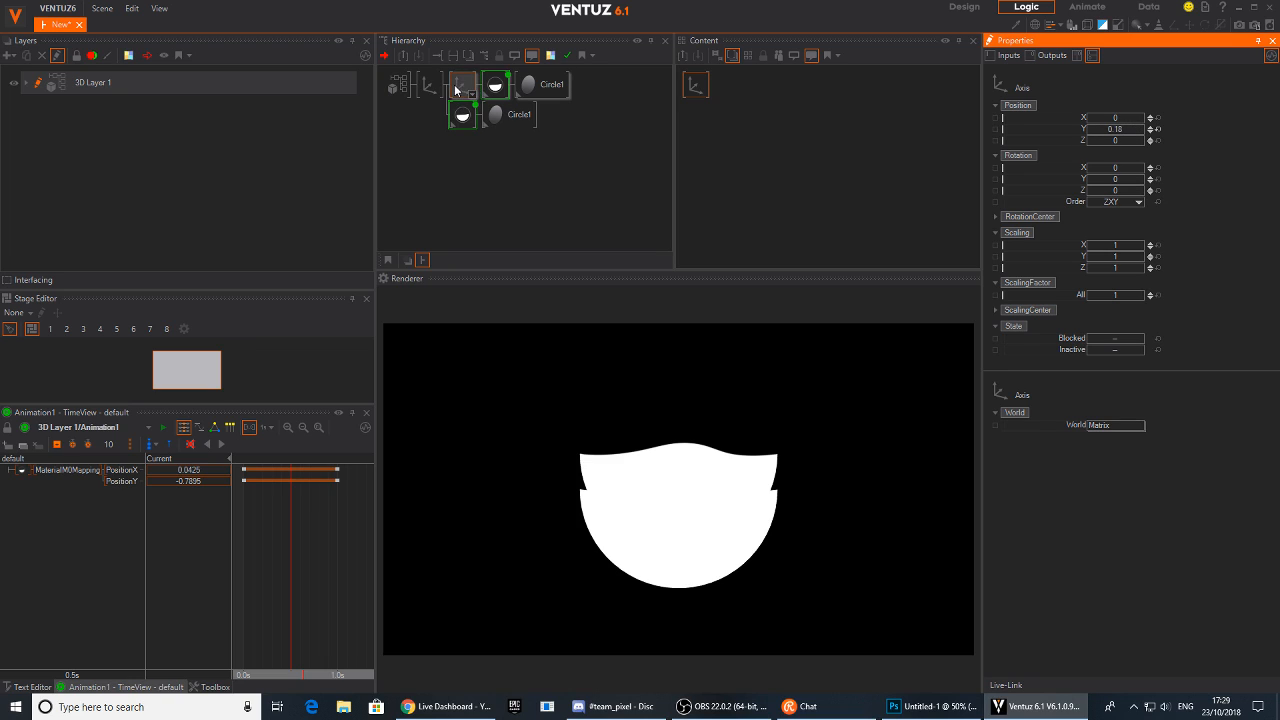
pyautogui.click(493, 87)
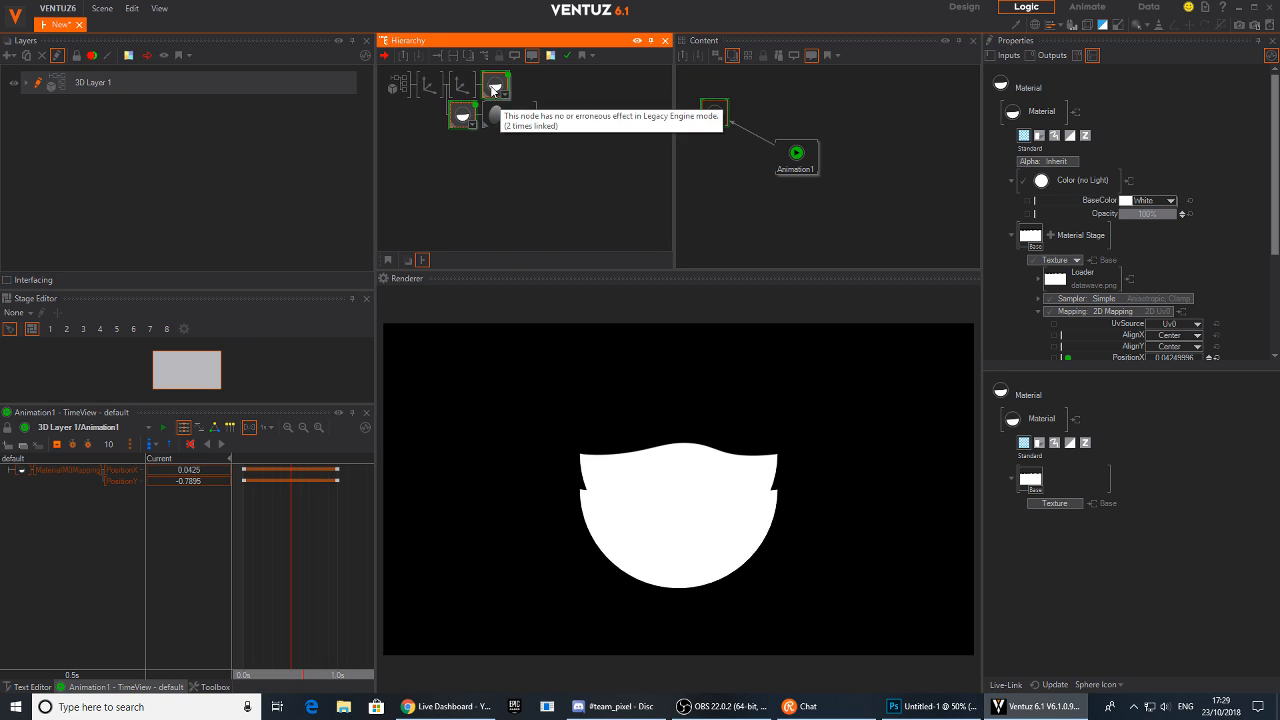
pyautogui.rightClick(491, 90)
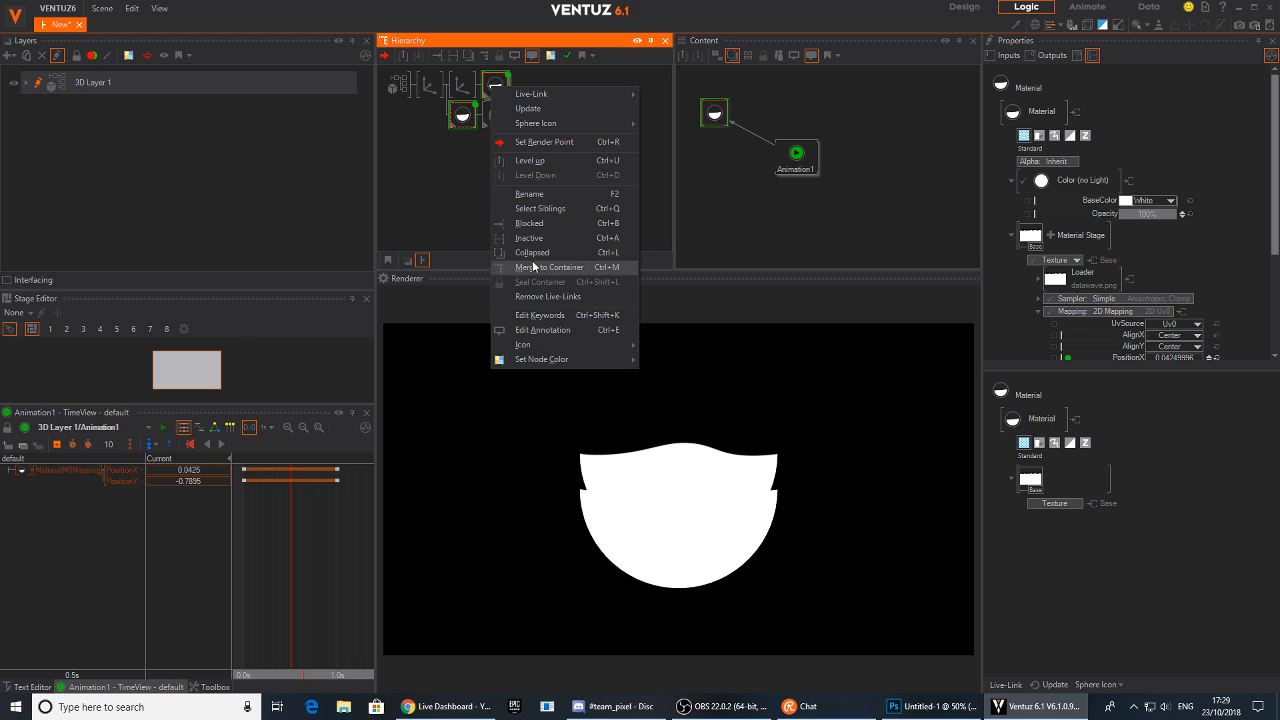
pyautogui.click(492, 86)
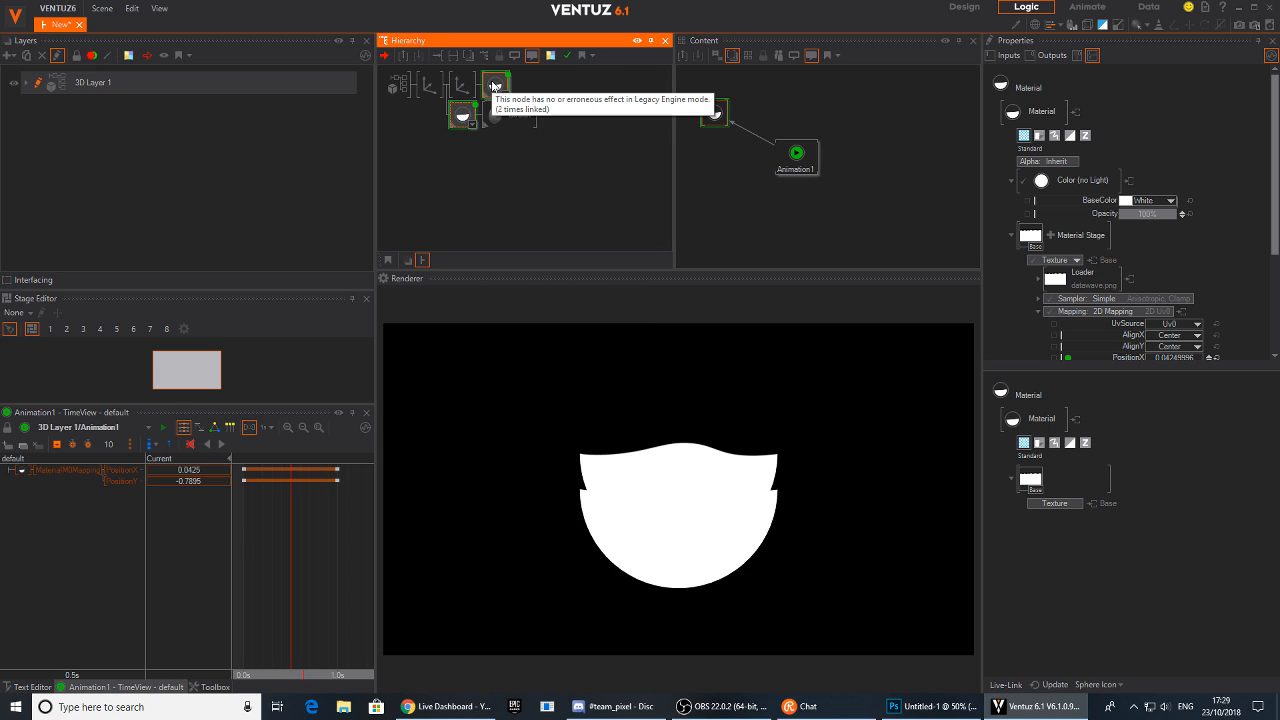
pyautogui.rightClick(492, 88)
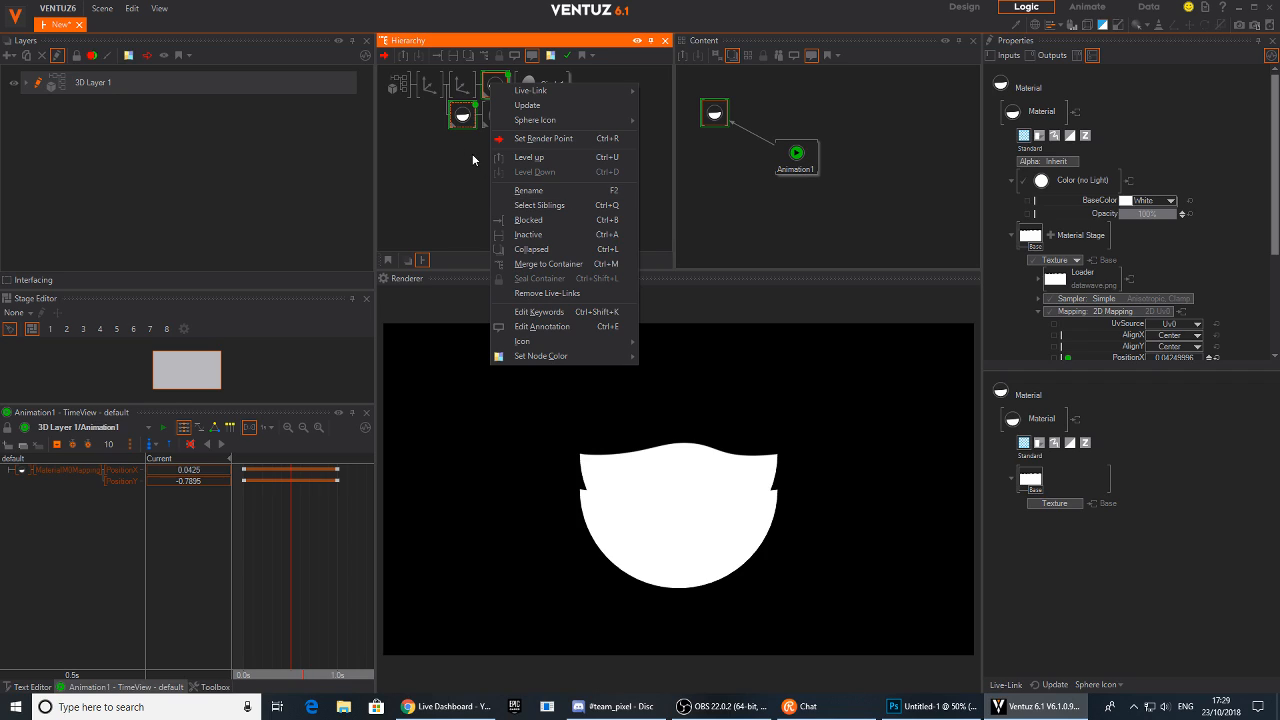
pyautogui.click(486, 82)
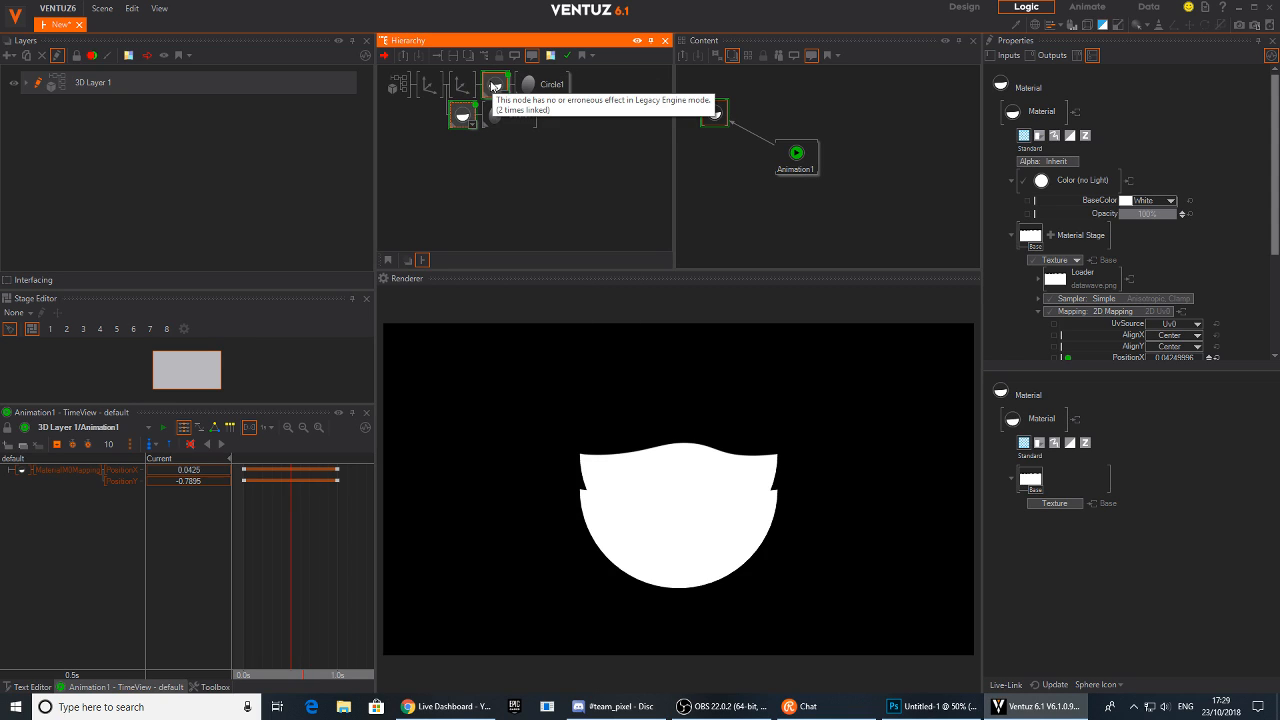
# Insert a Color node before the duplicated material and set its base color to red (173, 0, 0)
pyautogui.press('Tab')
pyautogui.write('x')
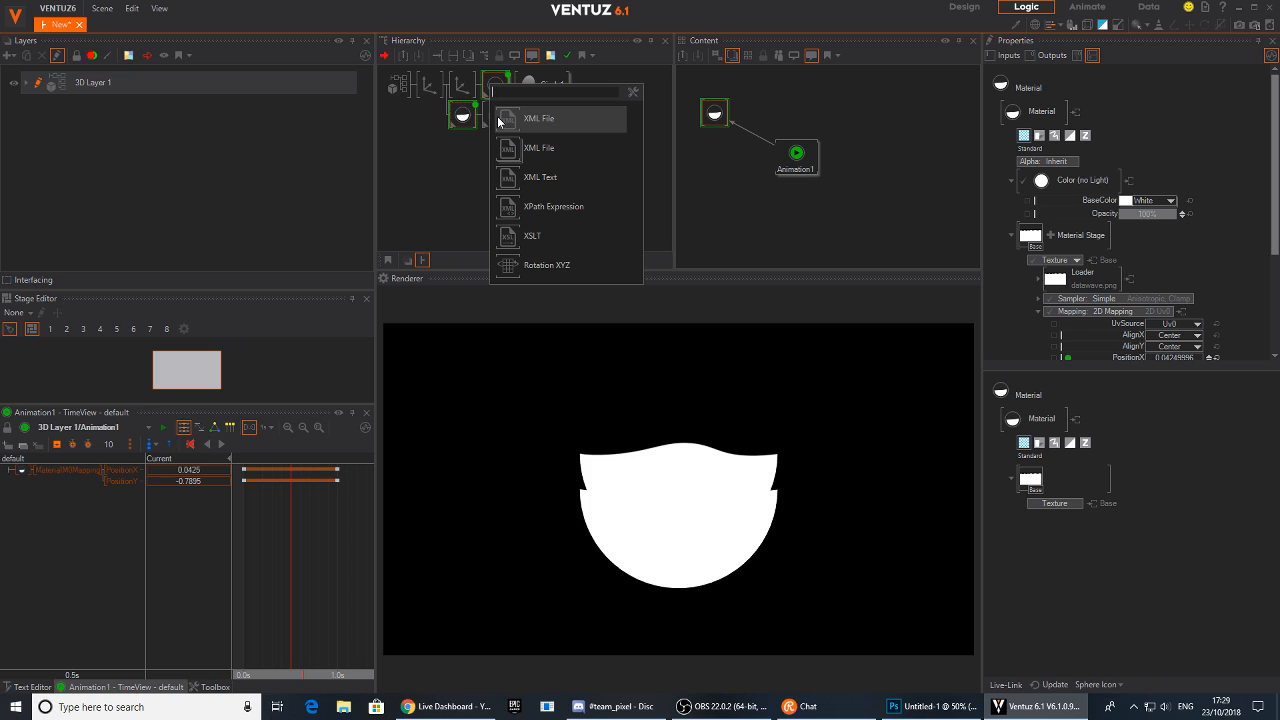
pyautogui.press('BackSpace')
pyautogui.write('colo')
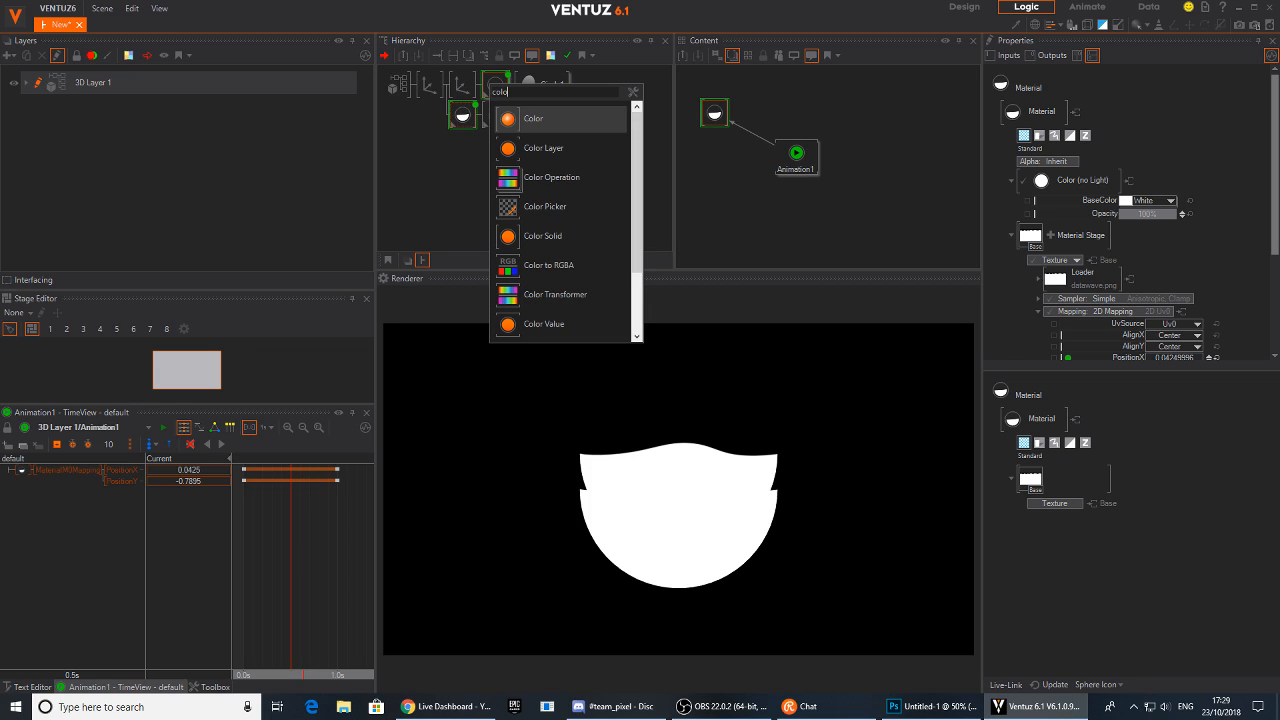
pyautogui.click(478, 85)
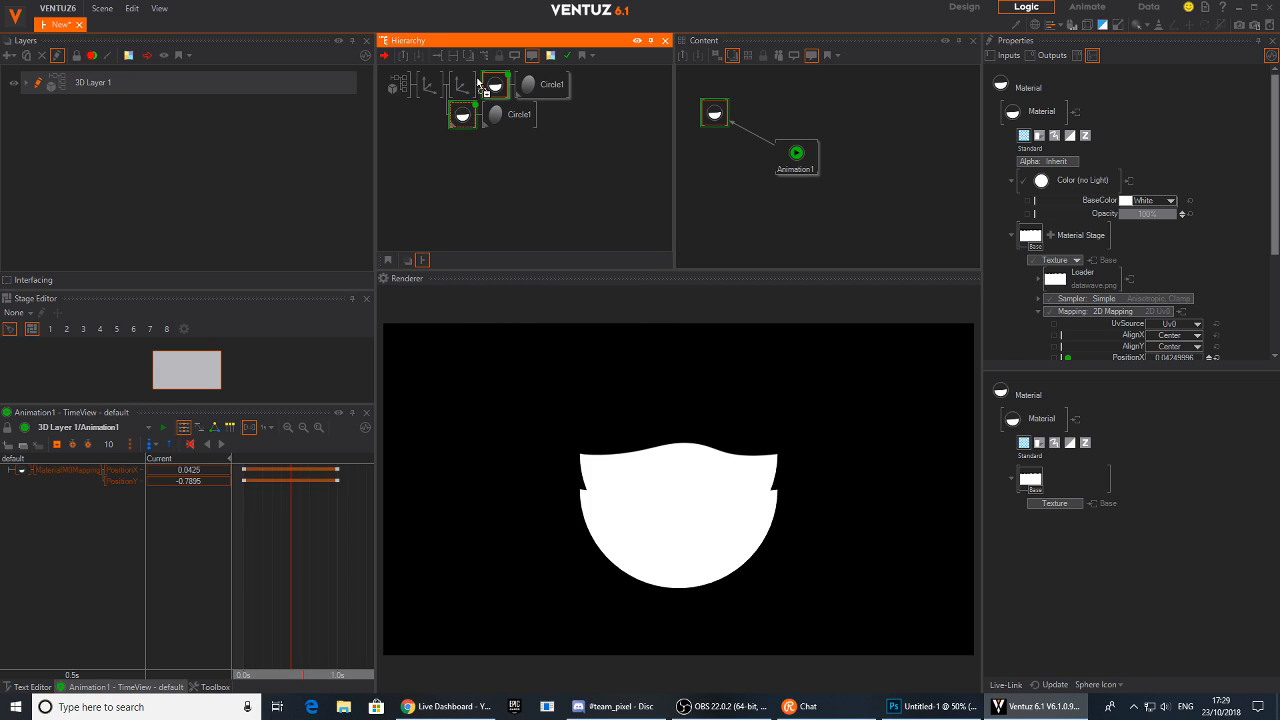
pyautogui.moveTo(487, 85); pyautogui.dragTo(490, 86)
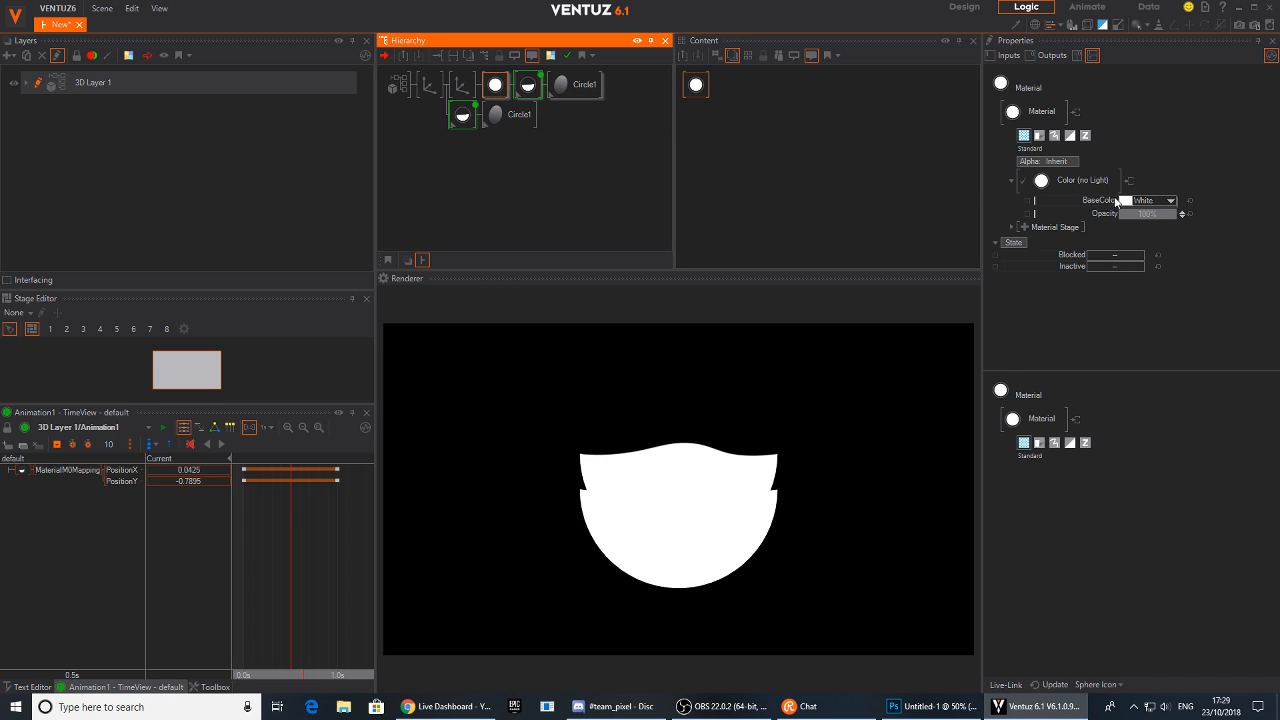
pyautogui.click(1169, 200)
pyautogui.click(1166, 245)
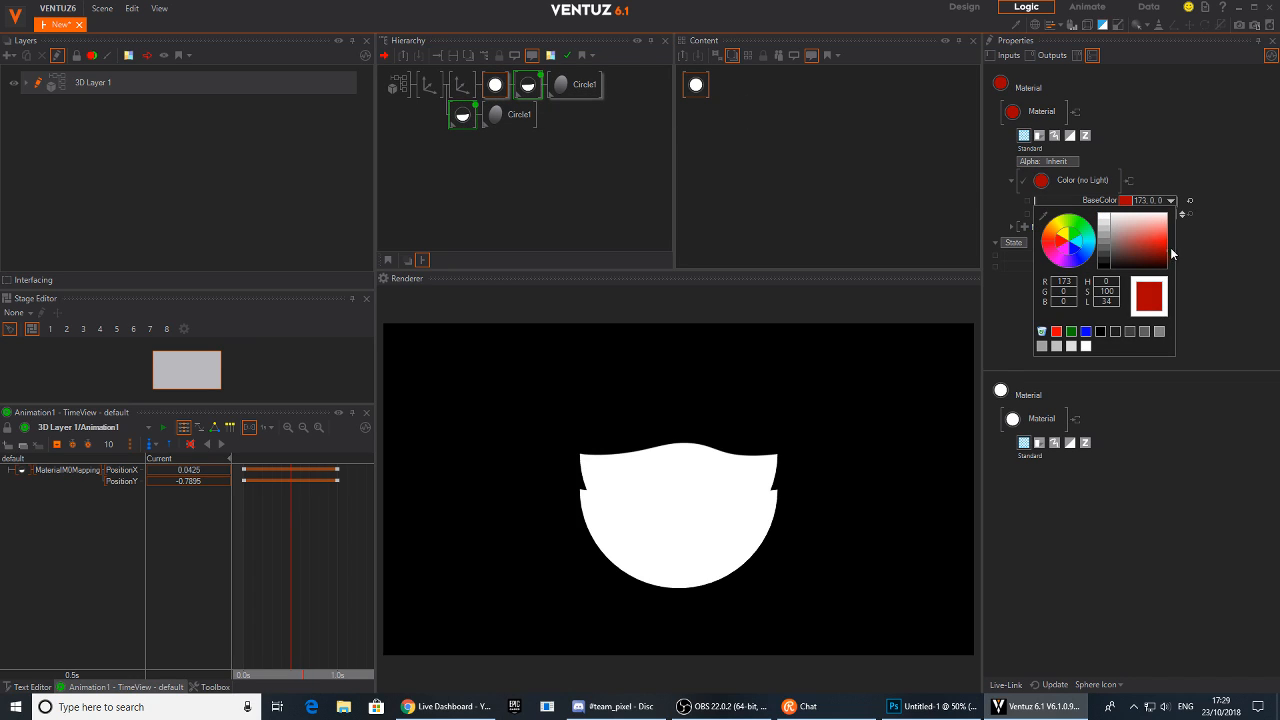
# Set the duplicated texture material's color property group to Inherit
pyautogui.click(528, 85)
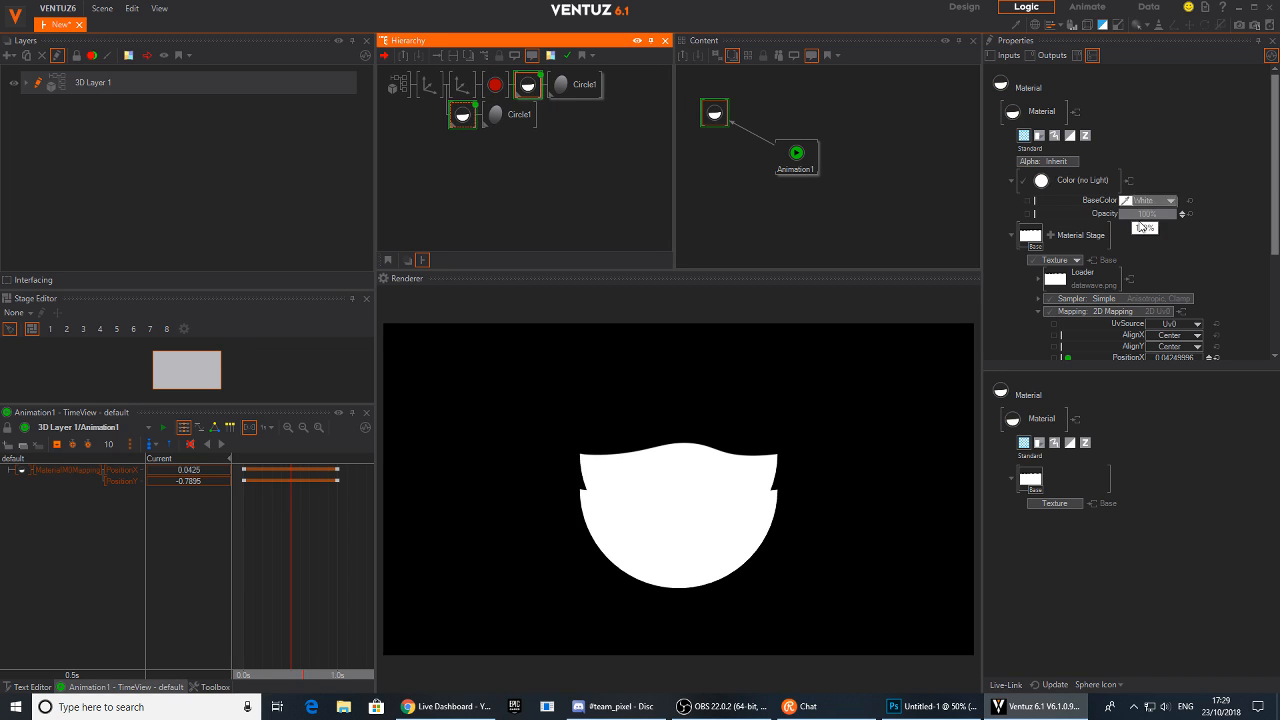
pyautogui.scroll(-2, 1142, 207)
pyautogui.scroll(-1, 1142, 207)
pyautogui.scroll(2, 1132, 261)
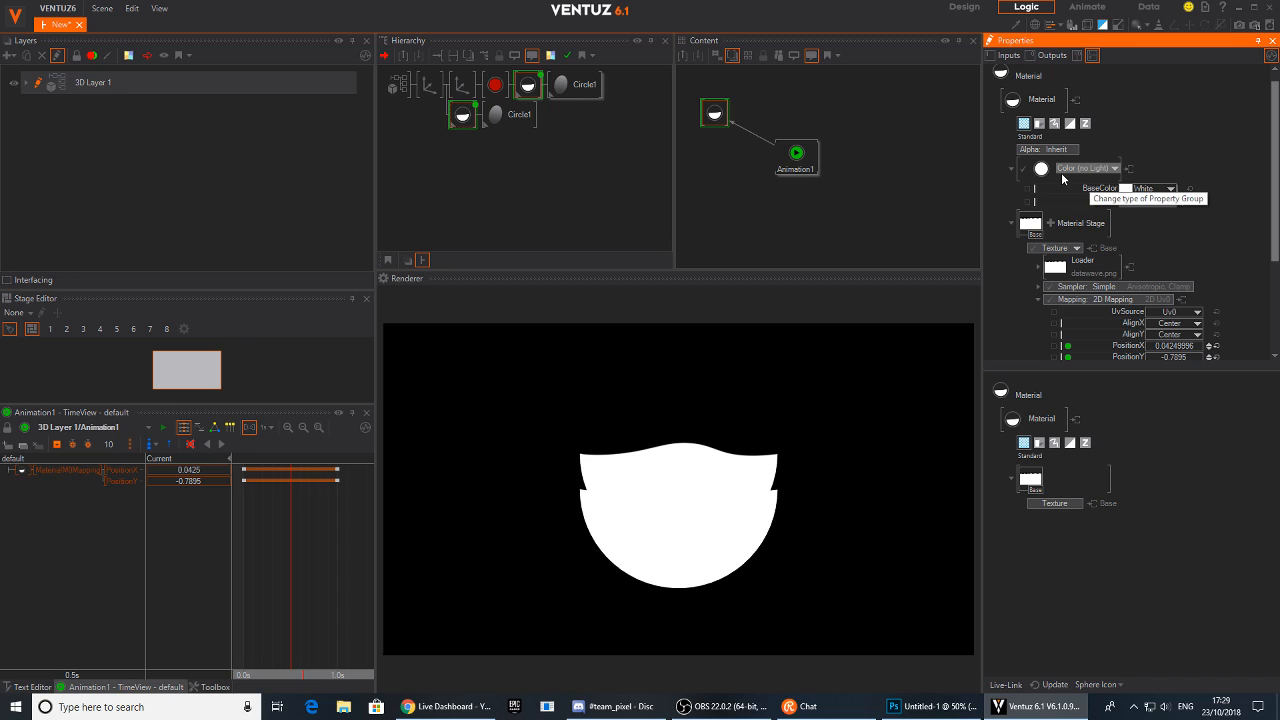
pyautogui.click(1098, 170)
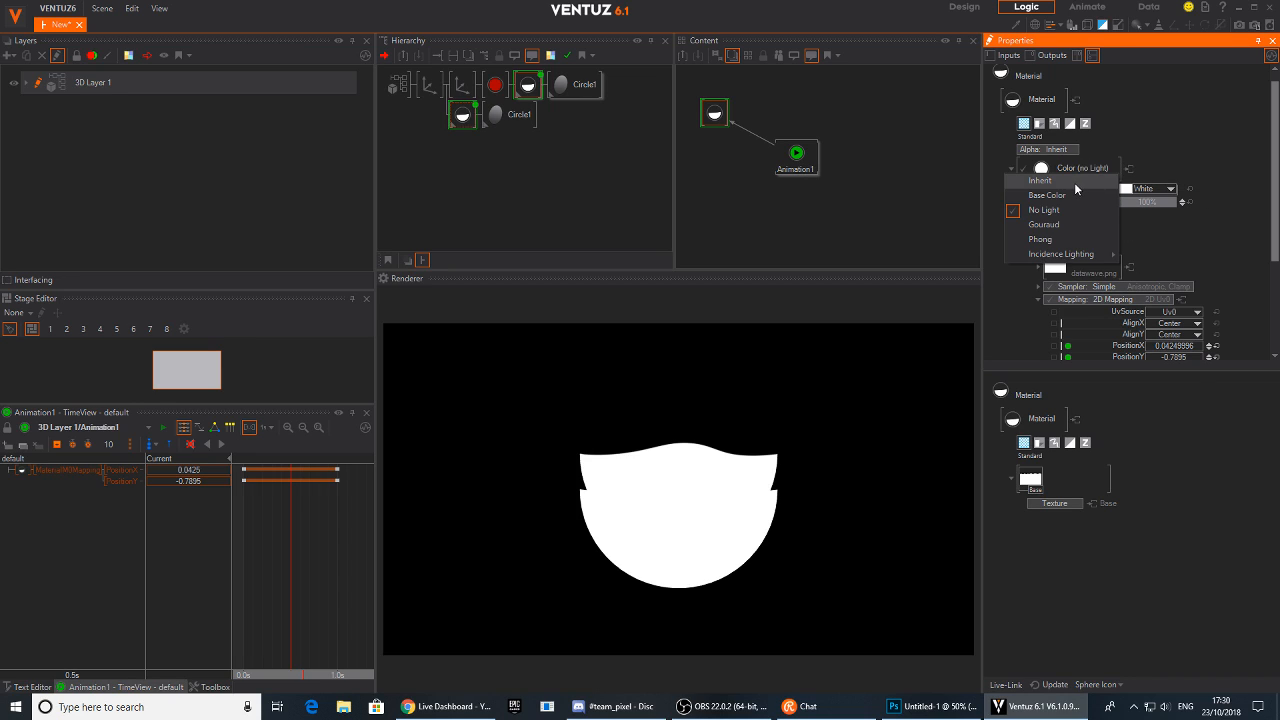
pyautogui.click(1045, 181)
# Try to set the red Color node's property group to Inherit
pyautogui.click(495, 85)
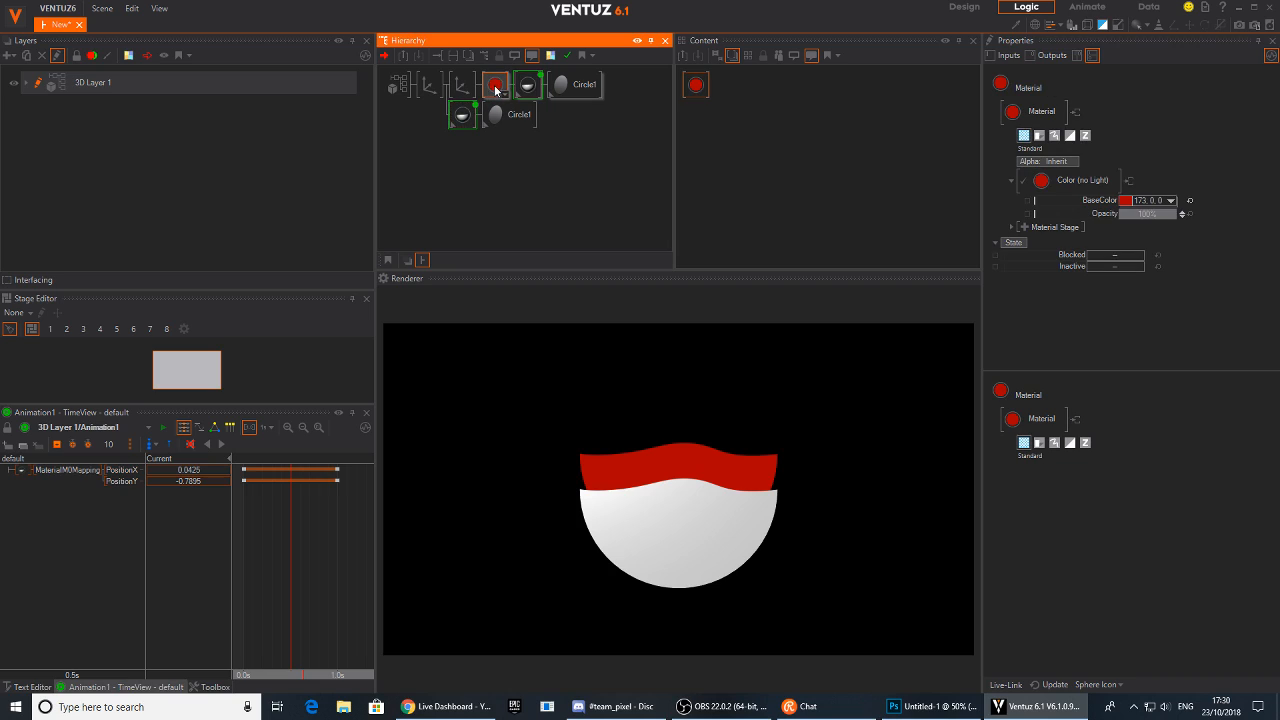
pyautogui.click(1090, 182)
pyautogui.click(1101, 173)
pyautogui.click(1099, 181)
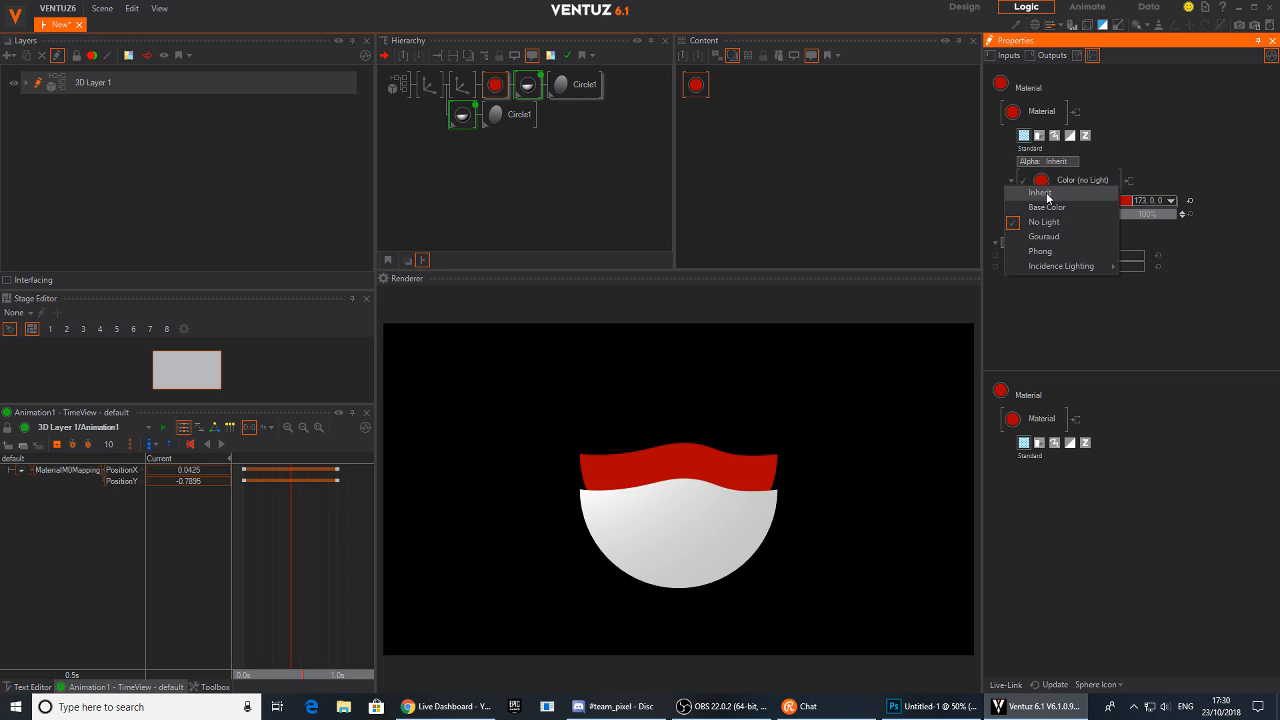
pyautogui.click(1052, 194)
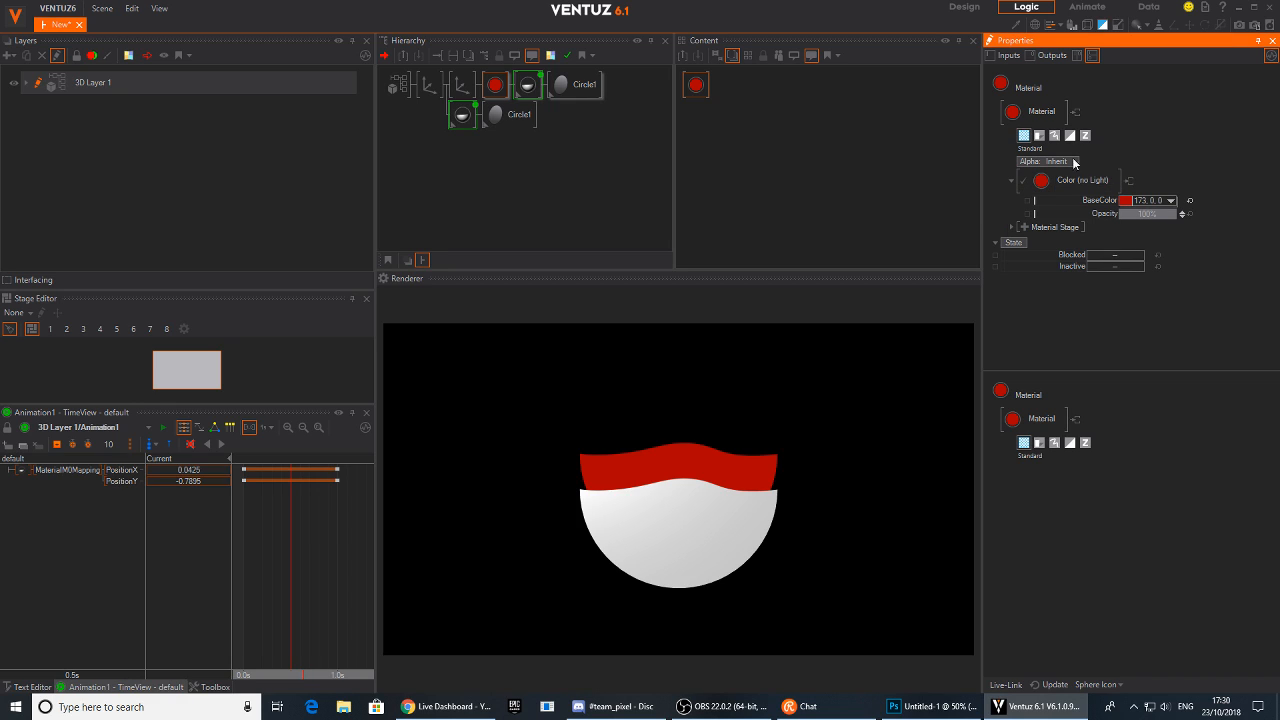
# Copy the red Color node into the lower circle branch and set its base color to blue (0, 95, 204)
pyautogui.click(528, 85)
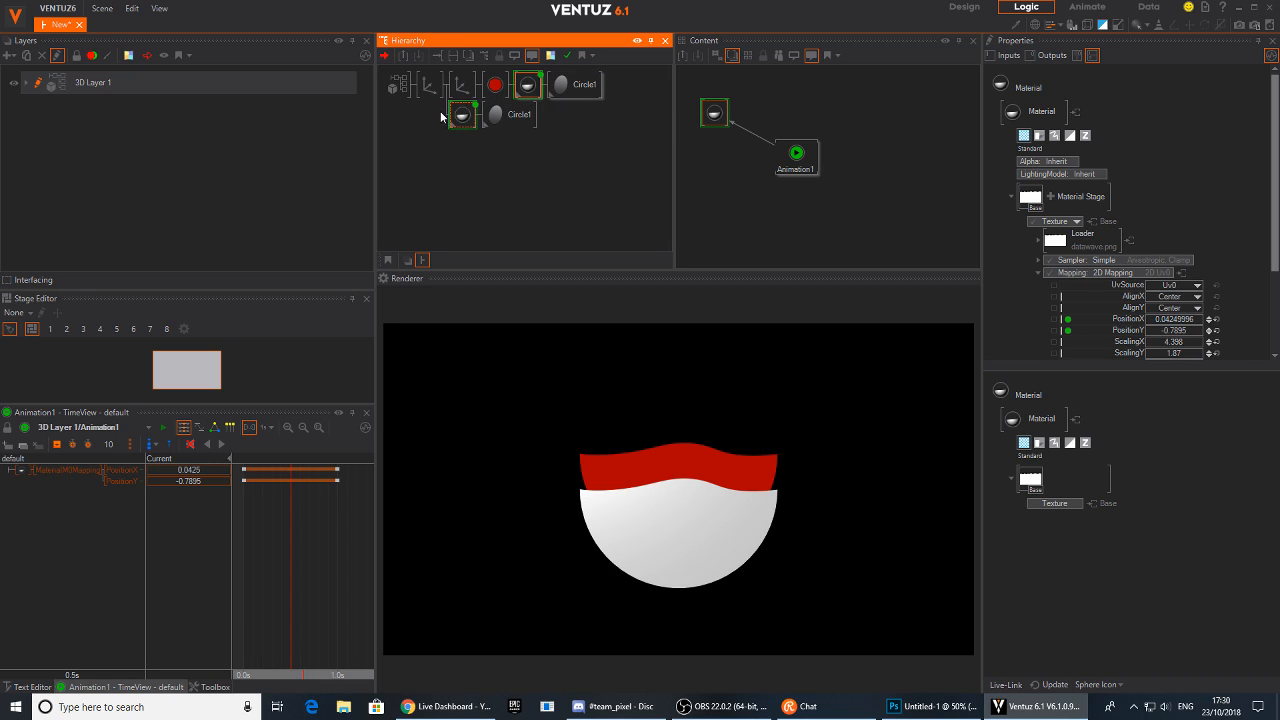
pyautogui.click(486, 95)
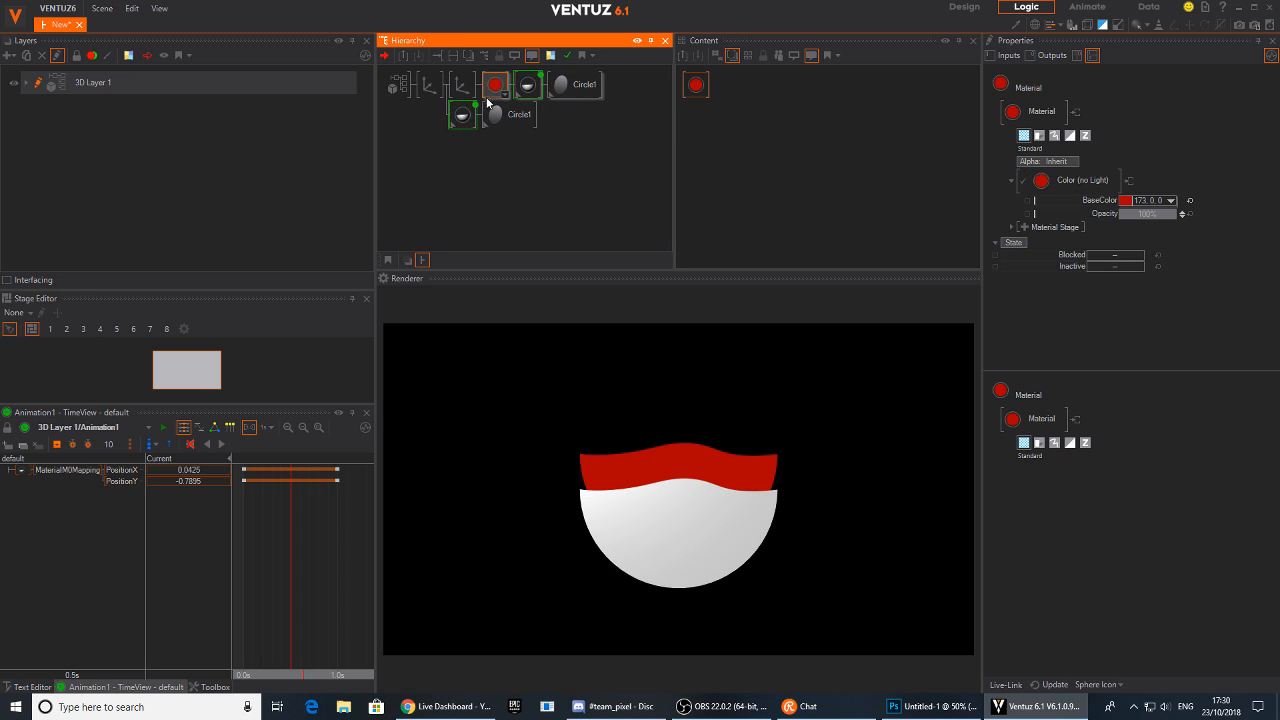
pyautogui.keyDown('ctrl'); pyautogui.moveTo(495, 92); pyautogui.dragTo(457, 120); pyautogui.keyUp('ctrl')
pyautogui.click(458, 119)
pyautogui.click(1170, 202)
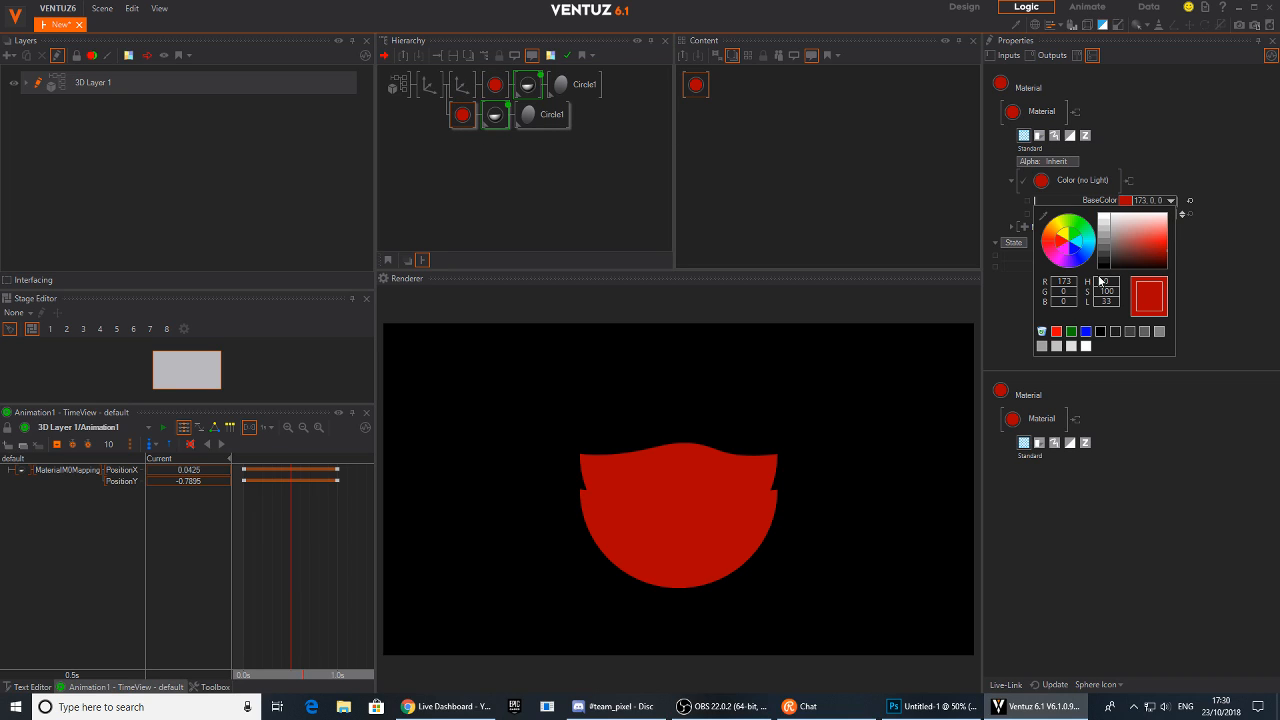
pyautogui.click(1090, 258)
pyautogui.moveTo(1150, 242); pyautogui.dragTo(1188, 245)
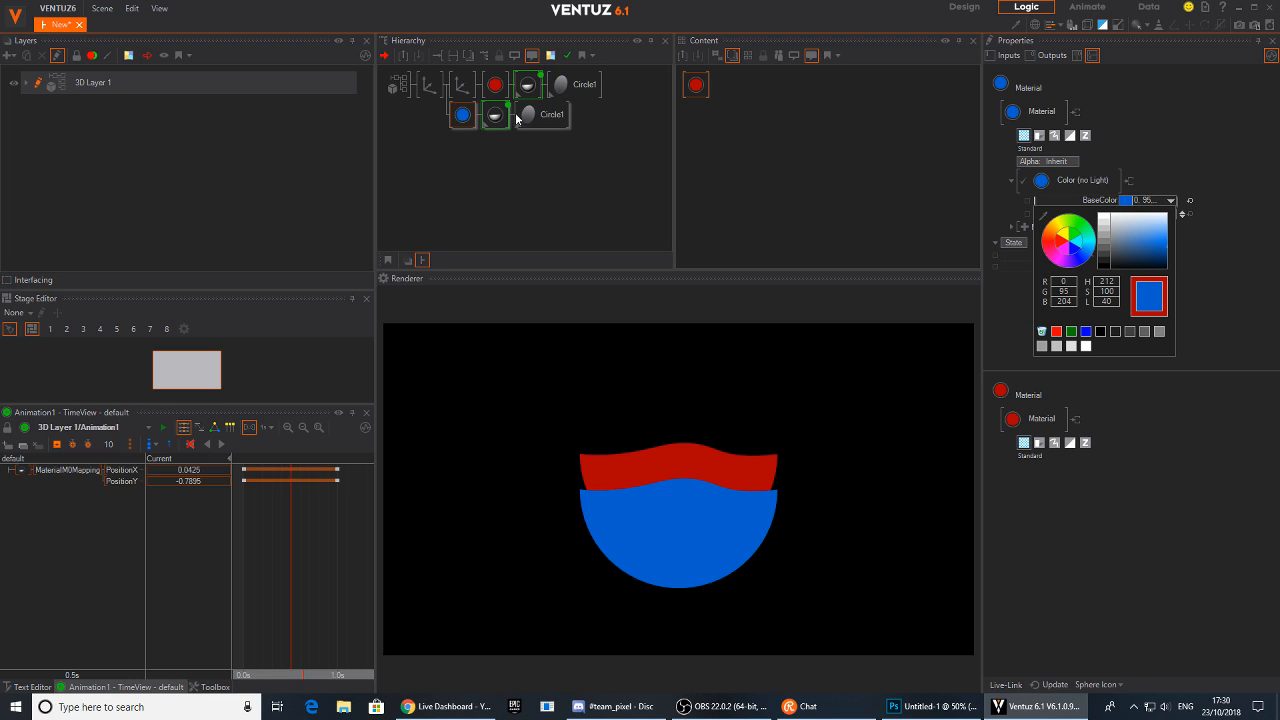
# Set the upper Color node's base color to dark blue (5, 25, 96)
pyautogui.click(495, 85)
pyautogui.click(1169, 200)
pyautogui.click(1093, 258)
pyautogui.moveTo(1158, 252); pyautogui.dragTo(1170, 262)
pyautogui.click(1088, 259)
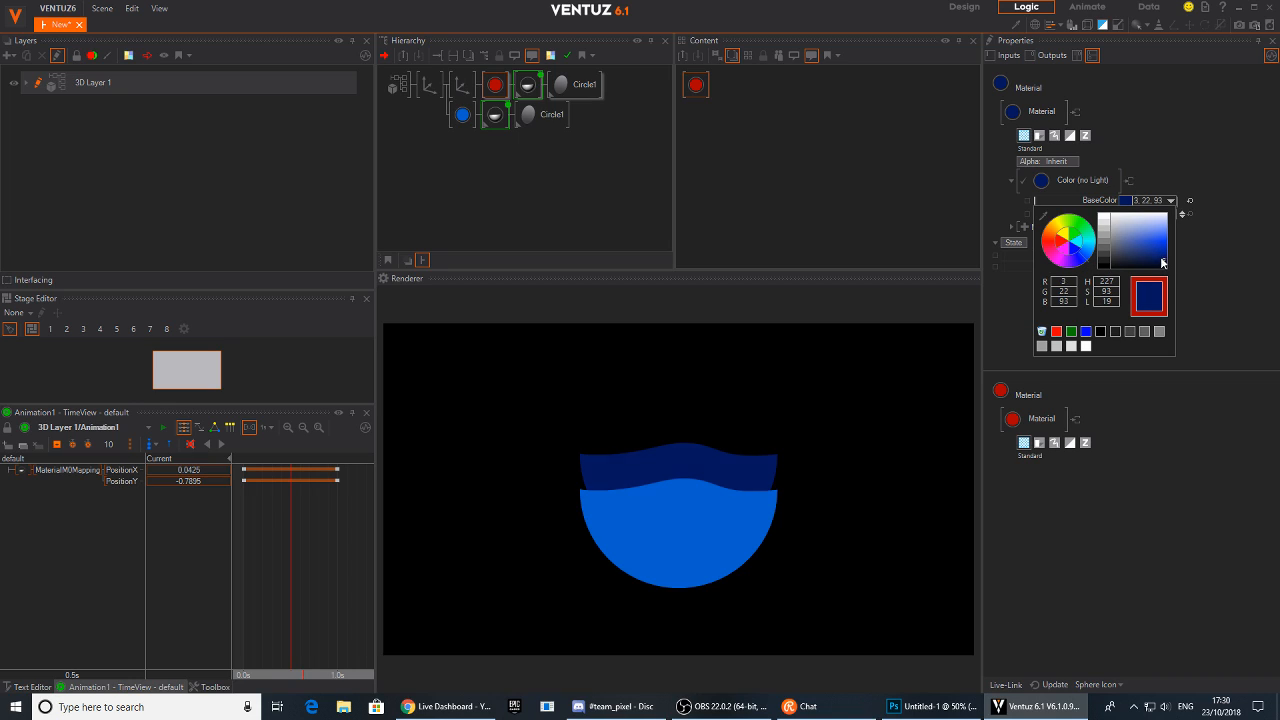
pyautogui.click(1274, 121)
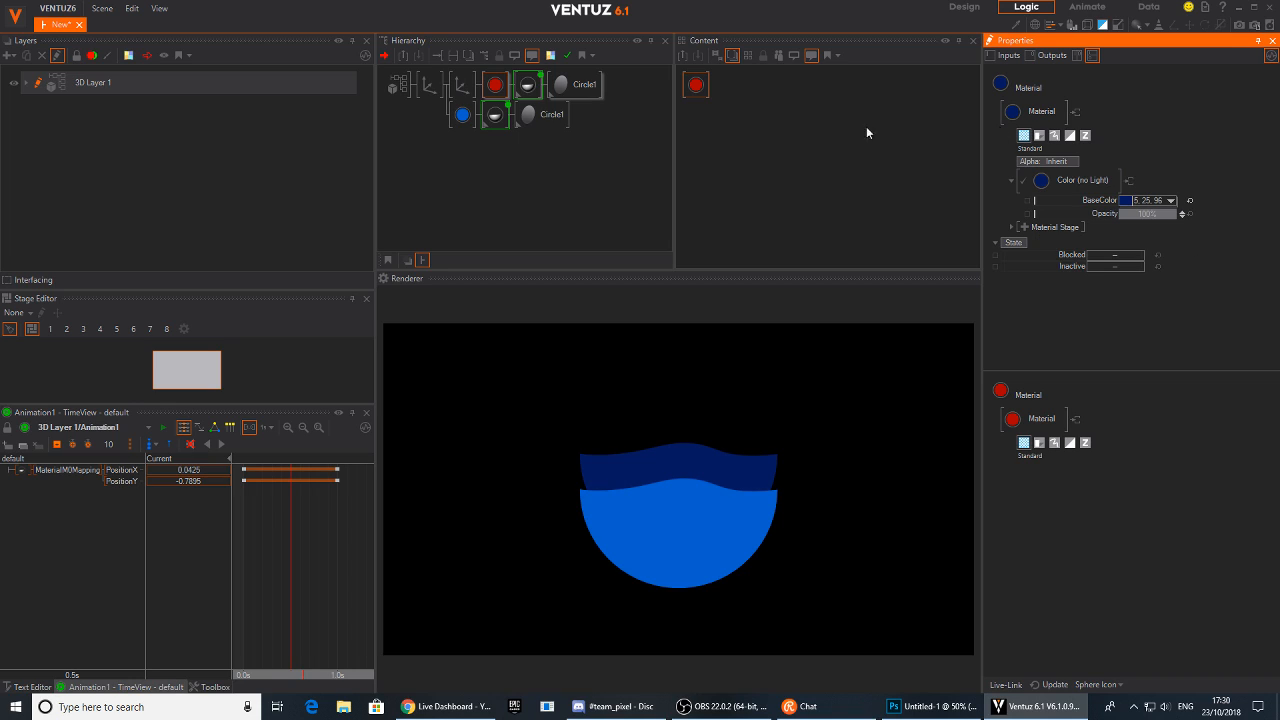
# Set the Axis node's position Y to 0.009 and scaling Y to 0.6, previewing on the timeline
pyautogui.click(465, 90)
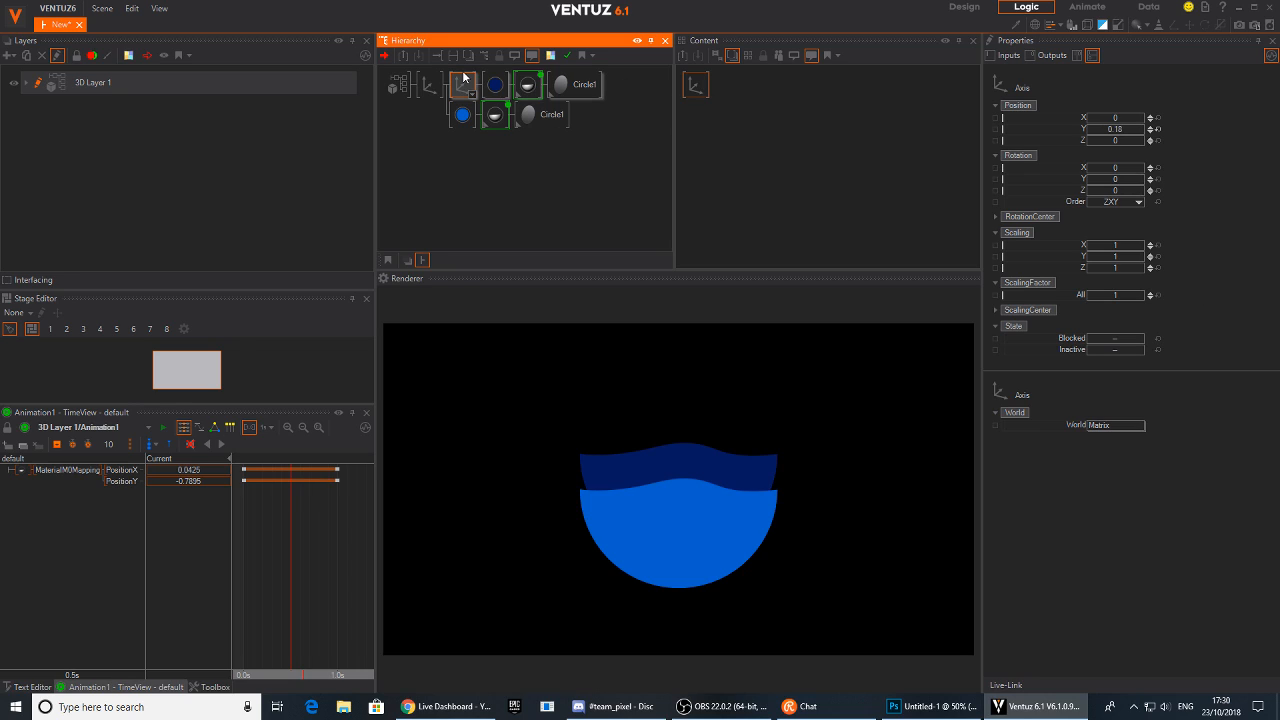
pyautogui.moveTo(1130, 130)
pyautogui.mouseDown()
pyautogui.moveTo(1117, 130)
pyautogui.moveTo(1147, 131)
pyautogui.mouseUp()
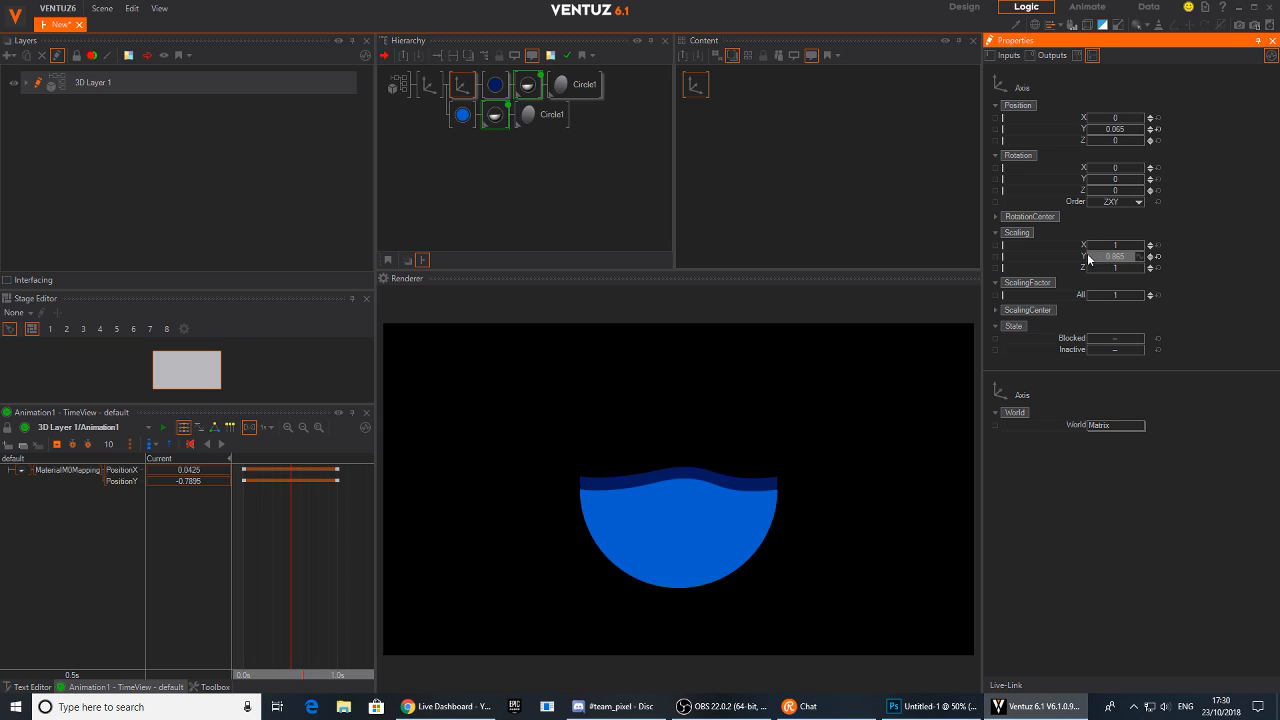
pyautogui.moveTo(1131, 258); pyautogui.dragTo(1132, 257)
pyautogui.moveTo(1137, 129); pyautogui.dragTo(1128, 133)
pyautogui.moveTo(300, 535)
pyautogui.mouseDown()
pyautogui.moveTo(245, 550)
pyautogui.moveTo(281, 548)
pyautogui.mouseUp()
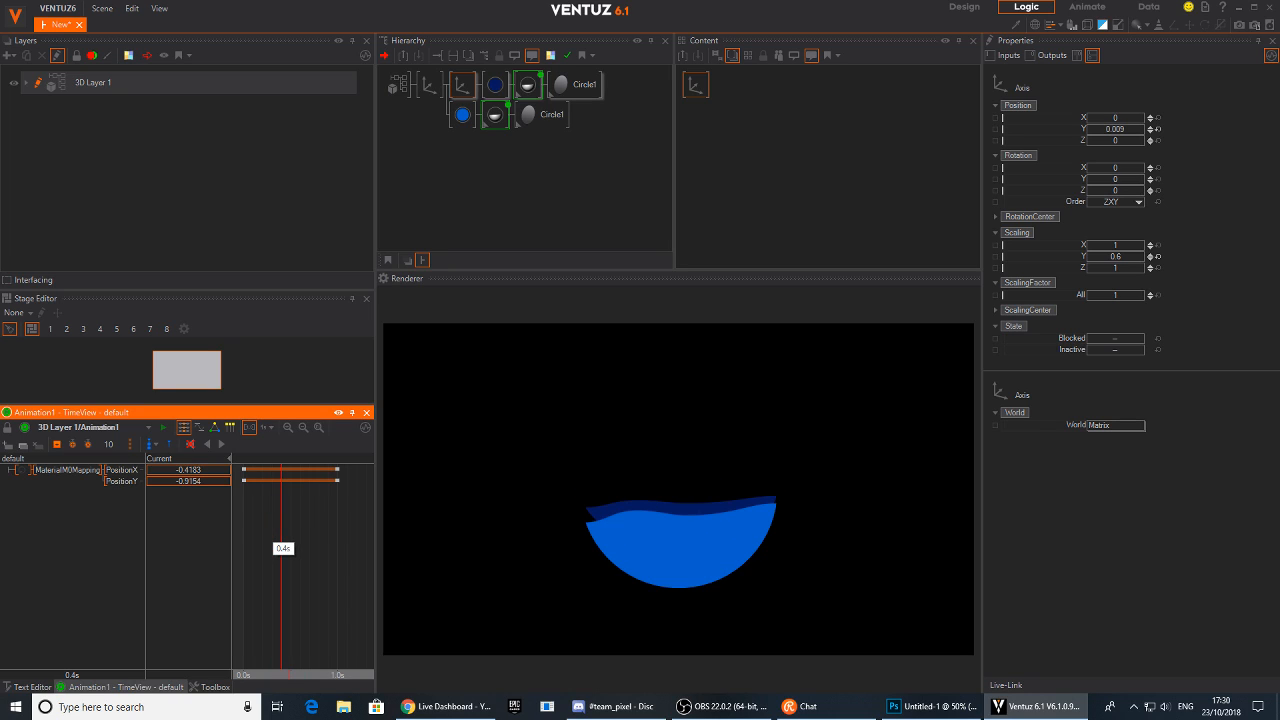
# Remove the upper branch by unlinking its material and circle and deleting its Axis and Color nodes
pyautogui.click(534, 85)
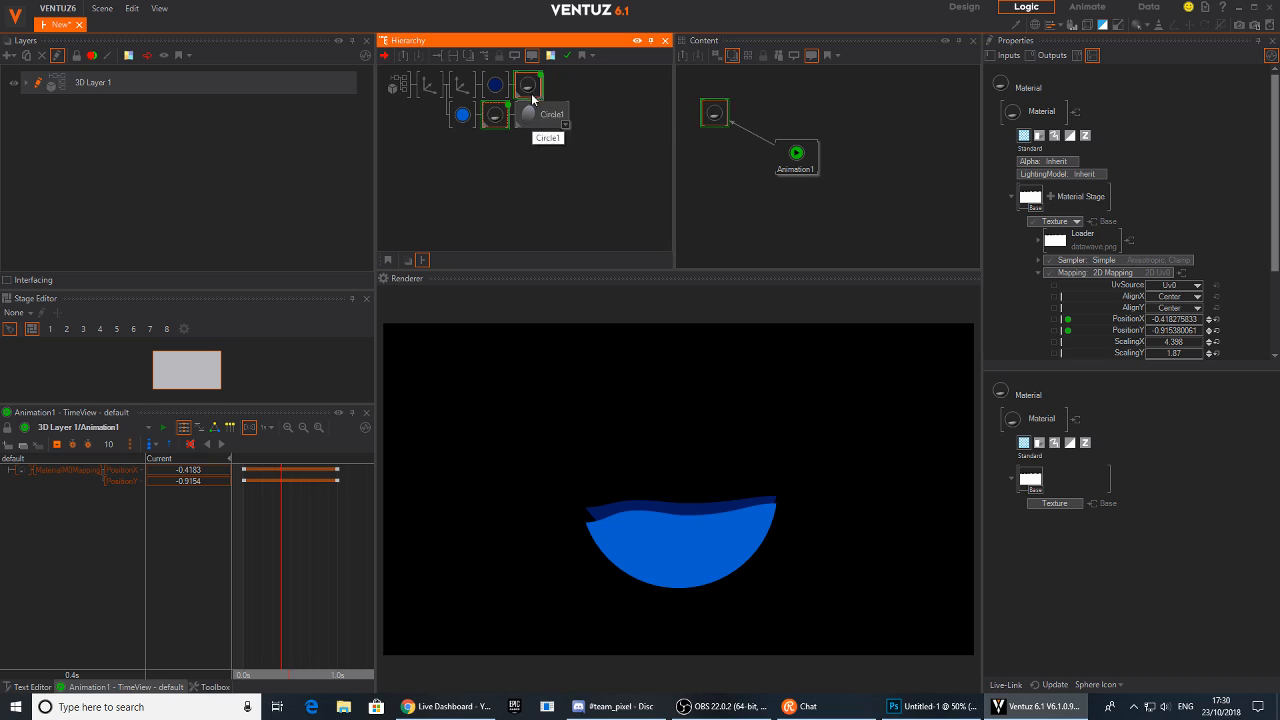
pyautogui.rightClick(531, 88)
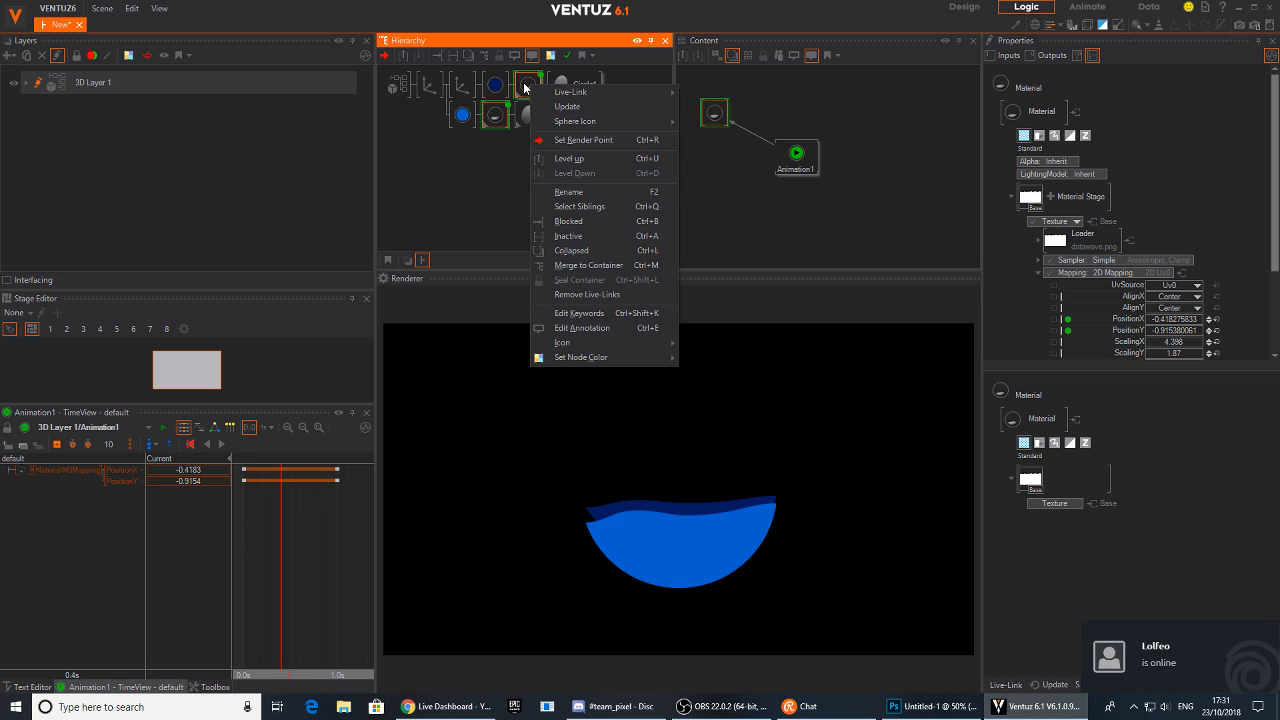
pyautogui.click(530, 86)
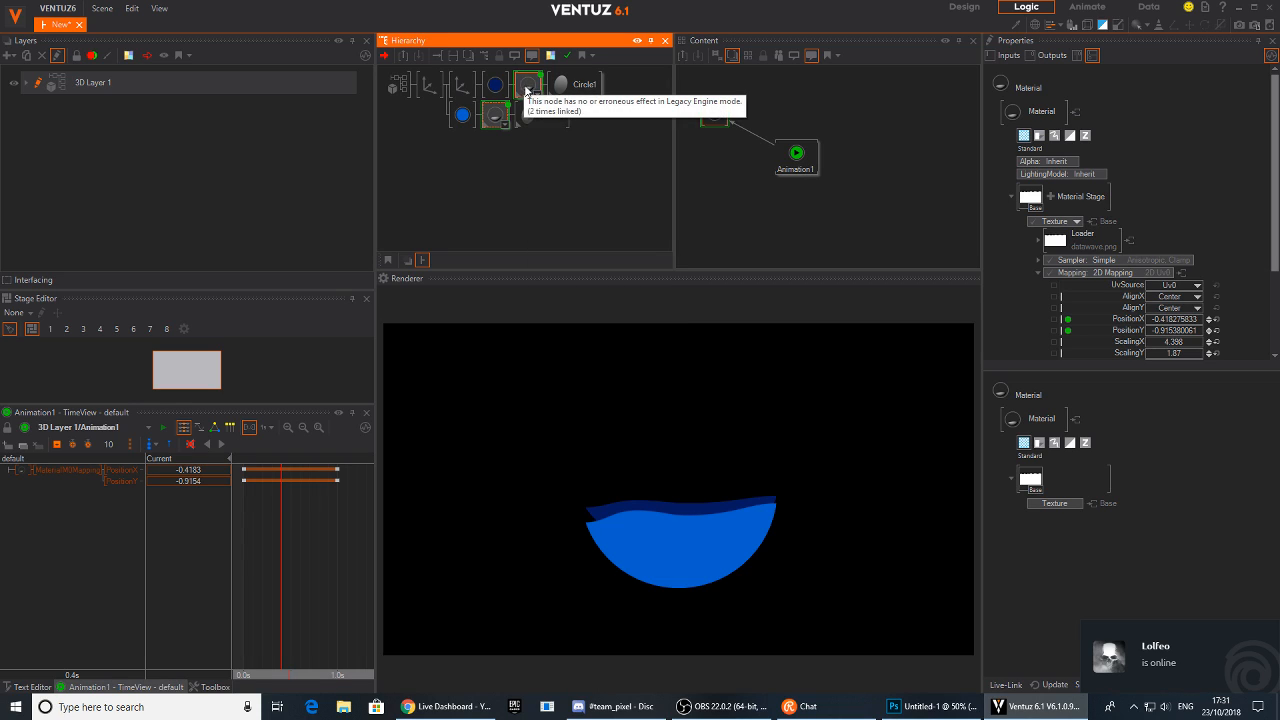
pyautogui.click(131, 8)
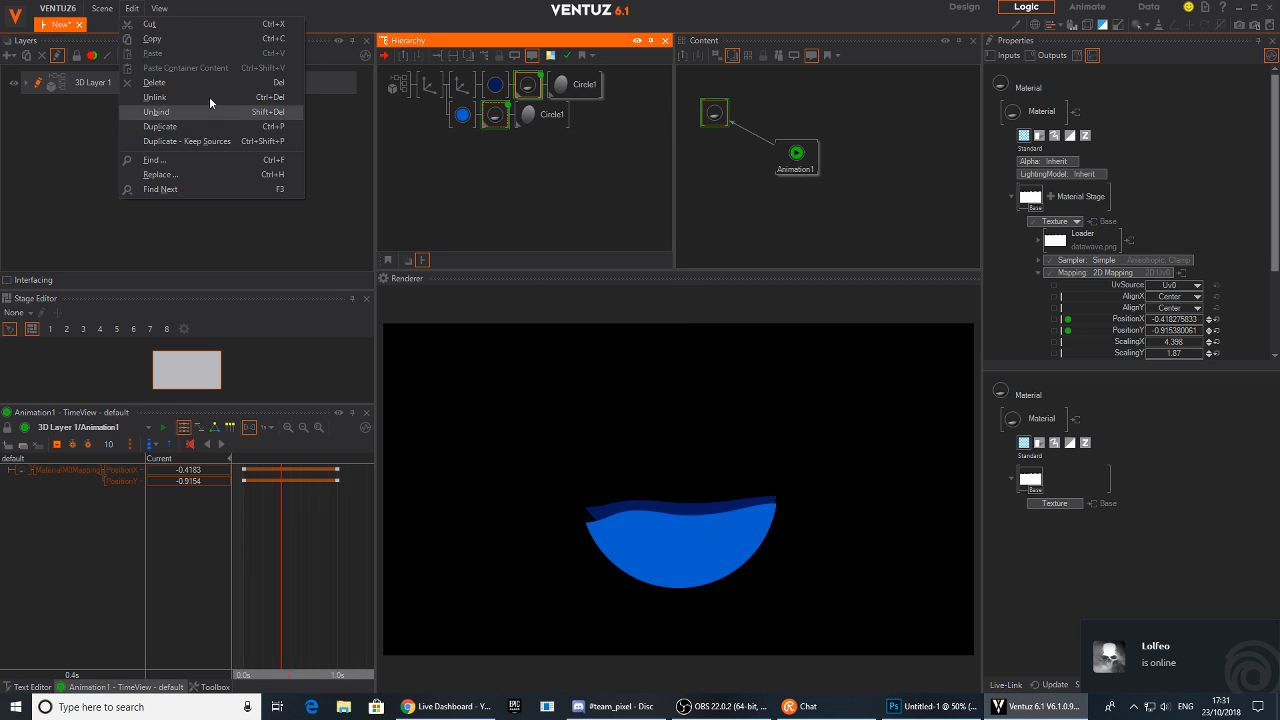
pyautogui.click(159, 101)
pyautogui.click(460, 88)
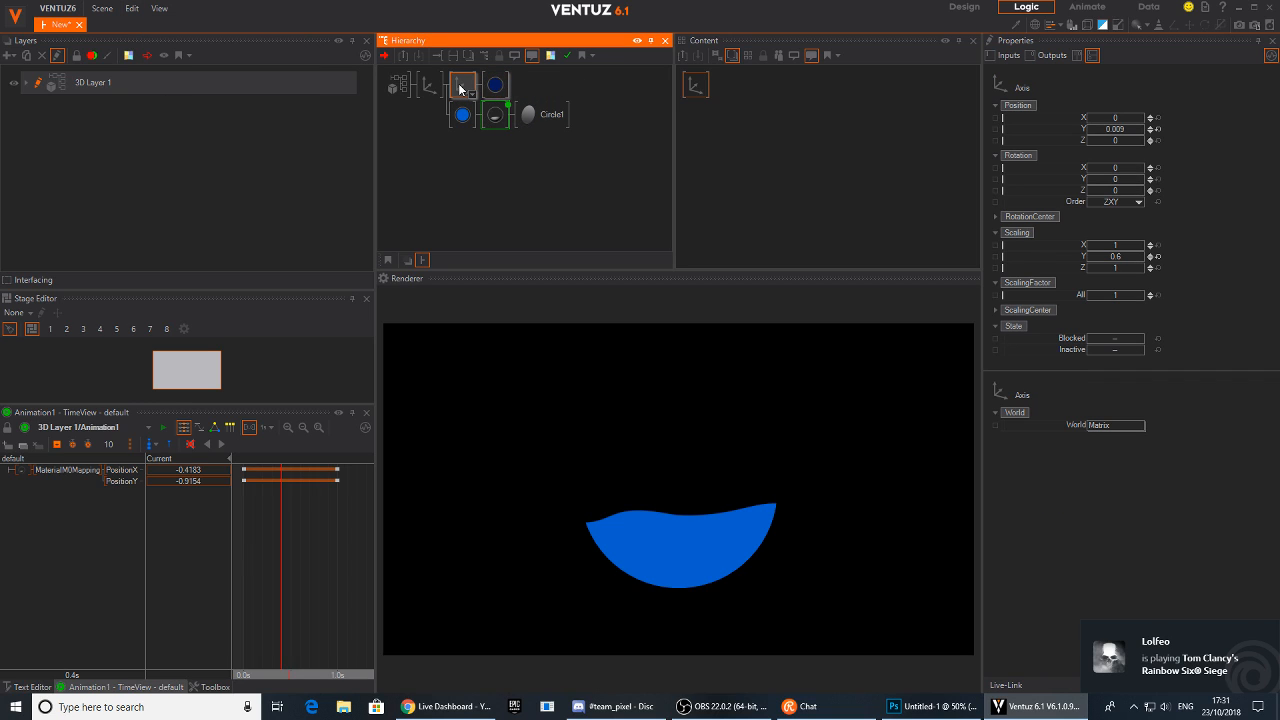
pyautogui.press('Delete')
pyautogui.moveTo(337, 558); pyautogui.dragTo(273, 560)
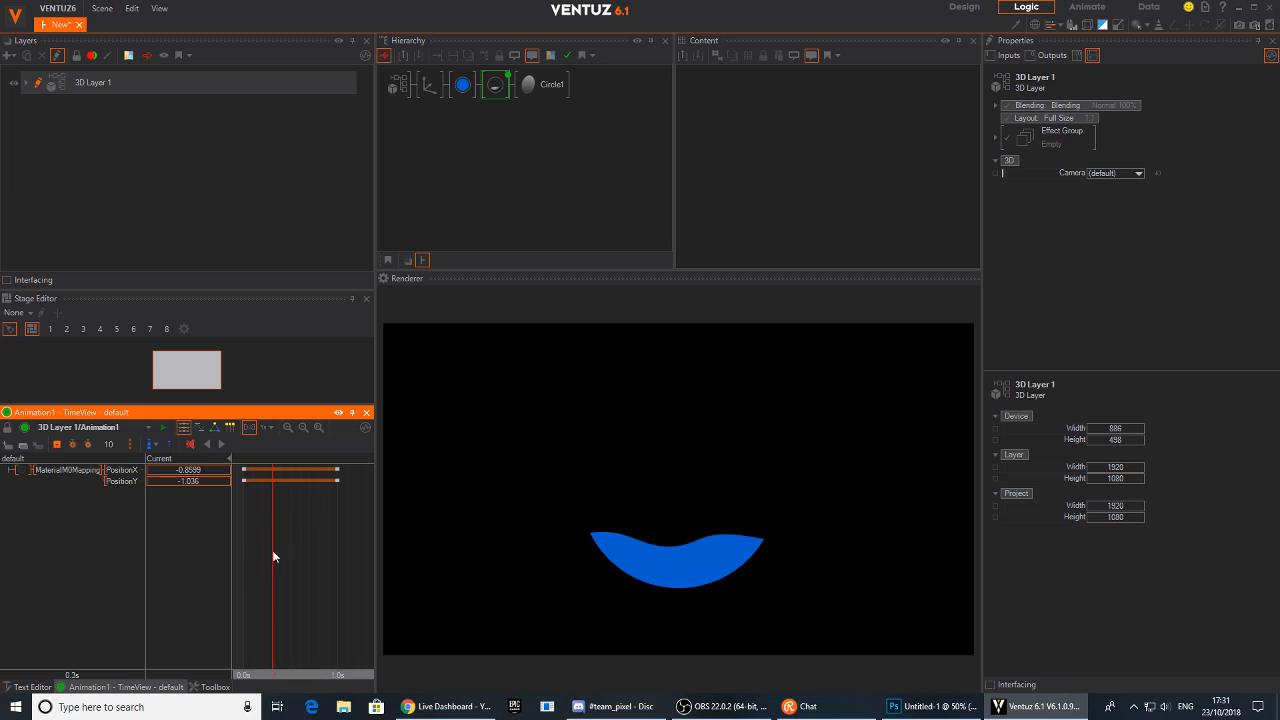
# Add a new Axis node with a second circle as a separate upper branch in the hierarchy
pyautogui.click(482, 122)
pyautogui.write('ax')
pyautogui.click(480, 158)
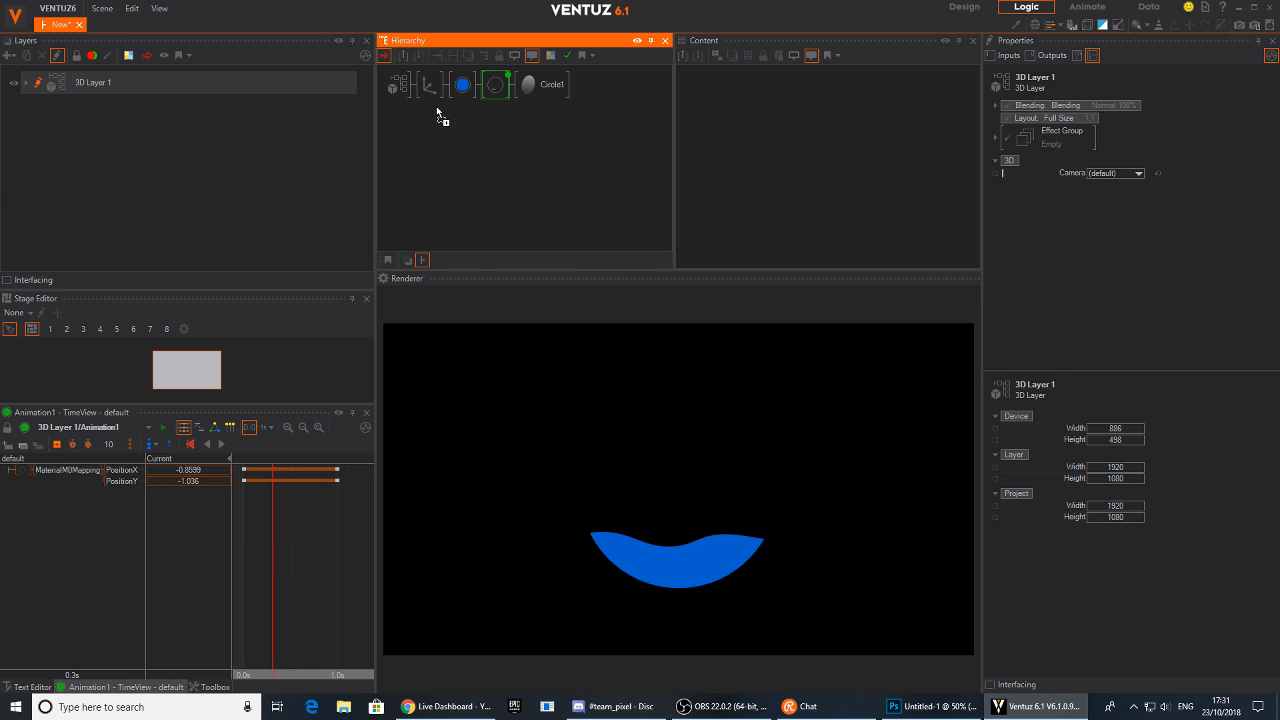
pyautogui.click(430, 80)
pyautogui.click(545, 114)
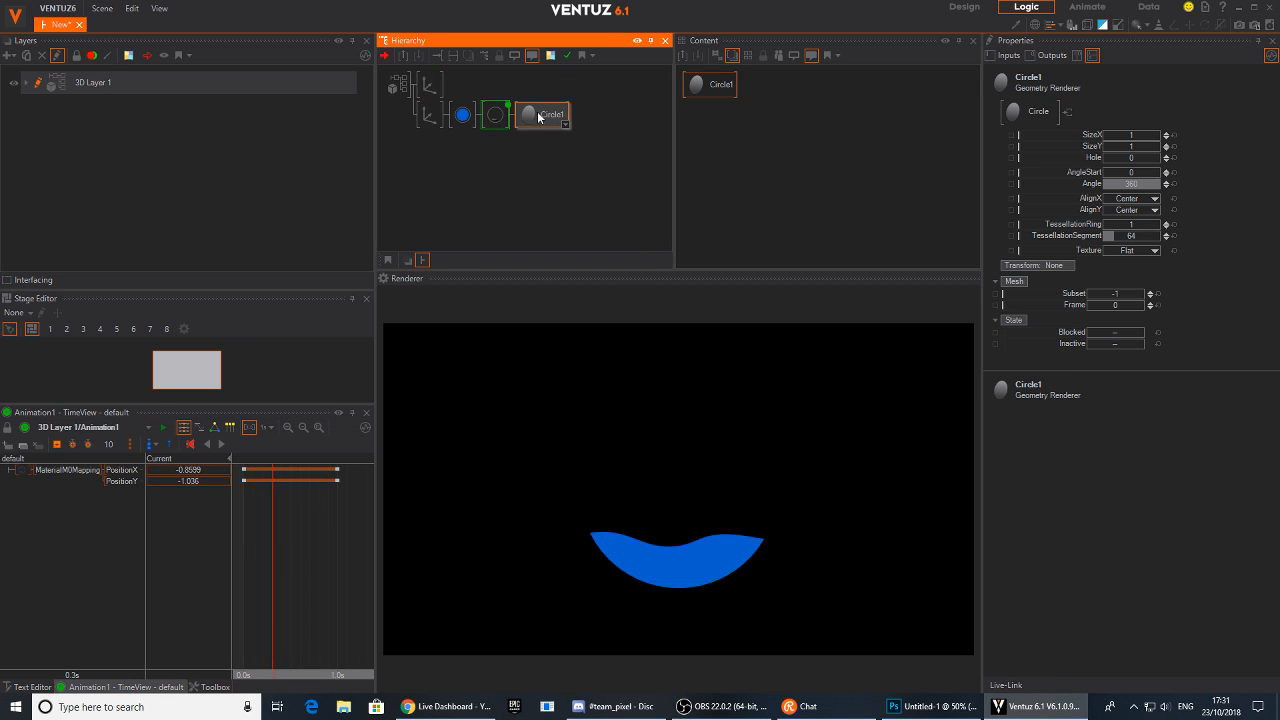
pyautogui.moveTo(440, 86); pyautogui.dragTo(440, 88)
pyautogui.click(430, 85)
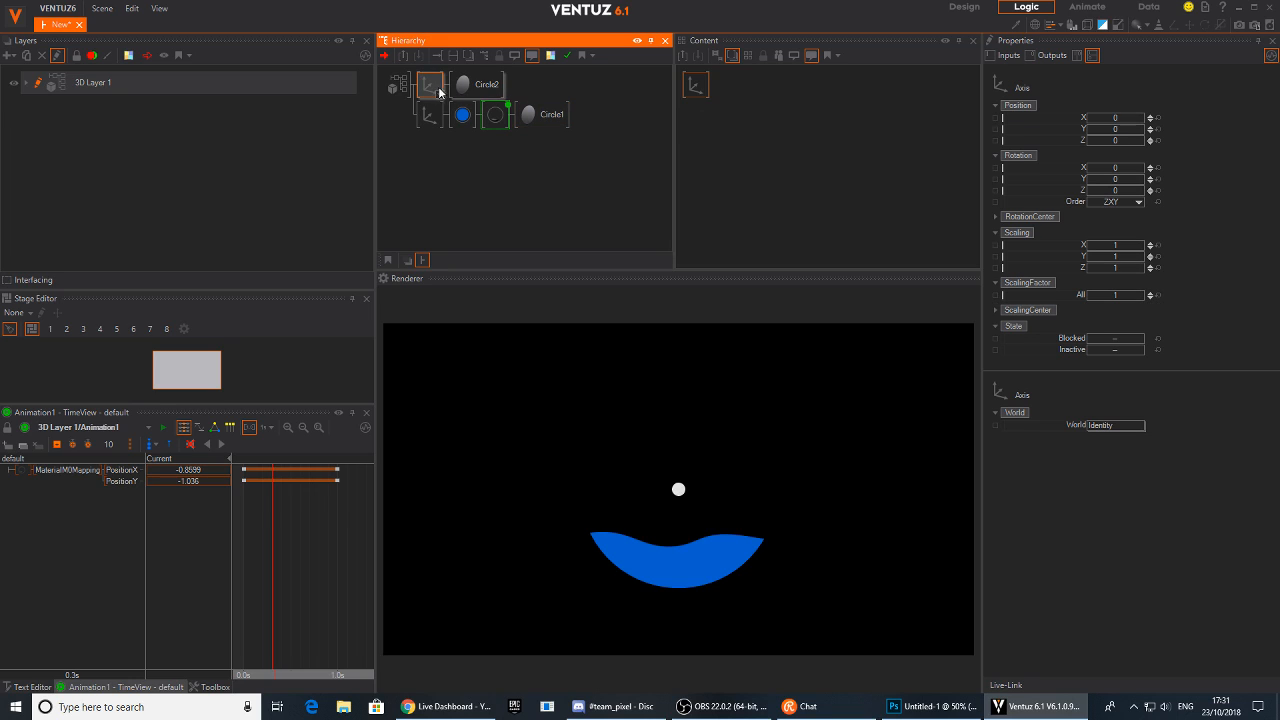
# Set the new Axis node's overall scaling factor to about 14.8, checking it on the timeline
pyautogui.moveTo(1113, 295)
pyautogui.mouseDown()
pyautogui.moveTo(1143, 295)
pyautogui.moveTo(1132, 294)
pyautogui.mouseUp()
pyautogui.click(340, 575)
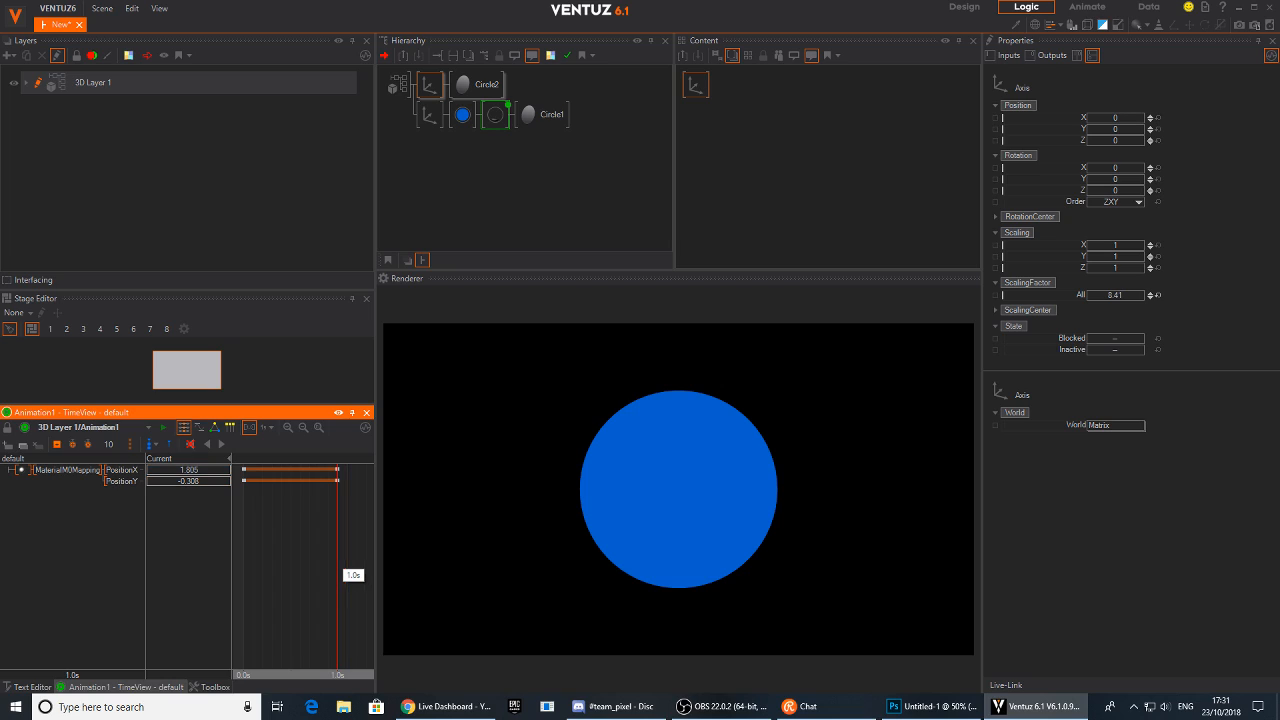
pyautogui.click(432, 87)
pyautogui.moveTo(1118, 294); pyautogui.dragTo(1087, 289)
pyautogui.moveTo(338, 533); pyautogui.dragTo(272, 540)
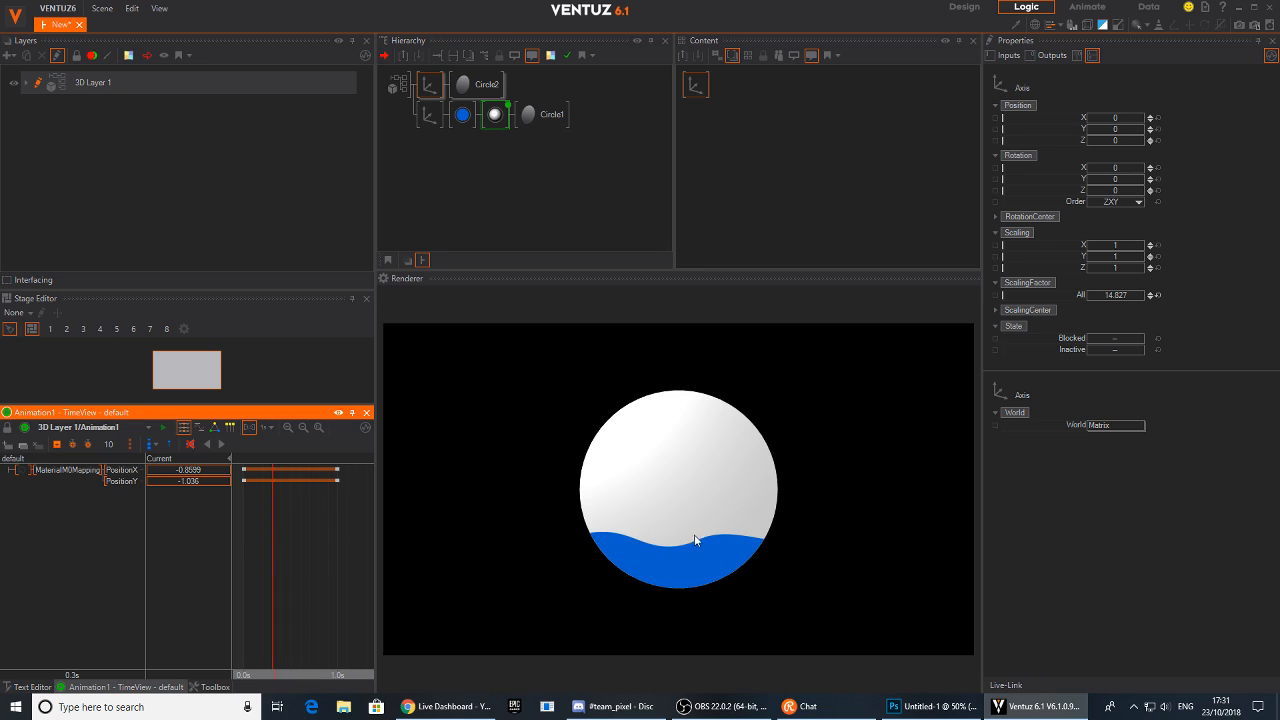
# Insert a Color Solid material node into the upper branch before the second circle
pyautogui.click(492, 175)
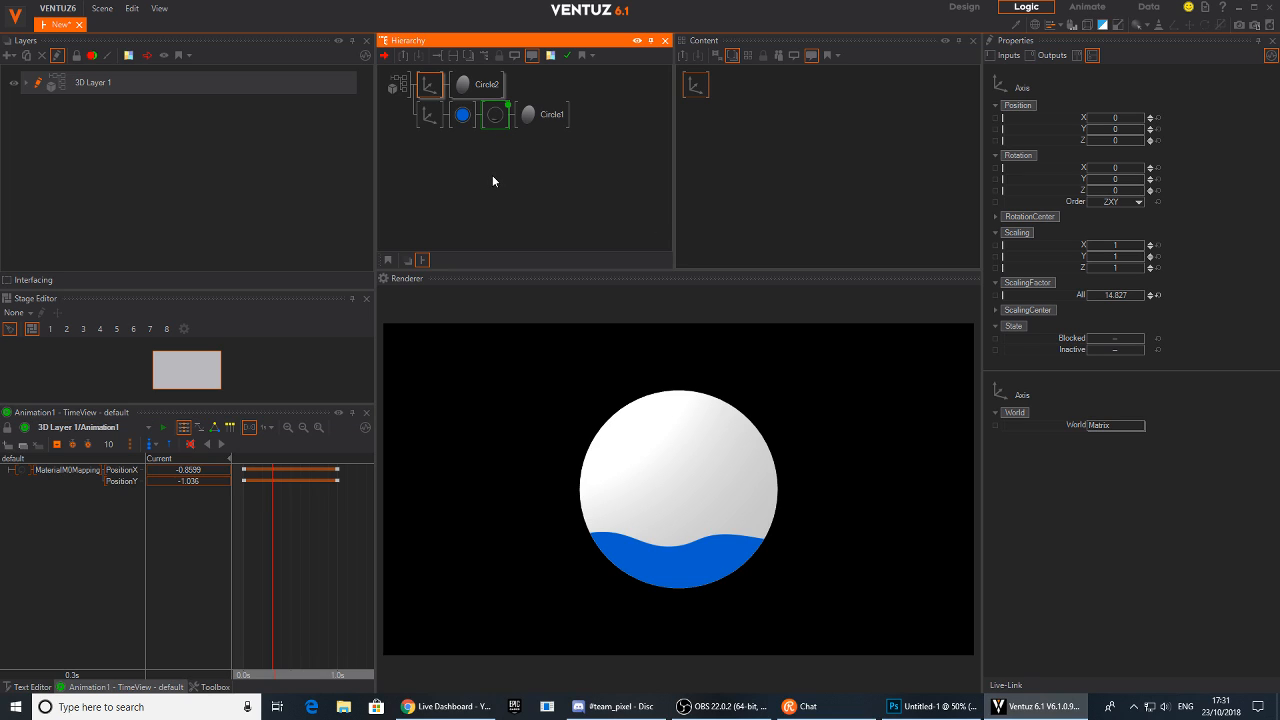
pyautogui.write('ax')
pyautogui.write('col')
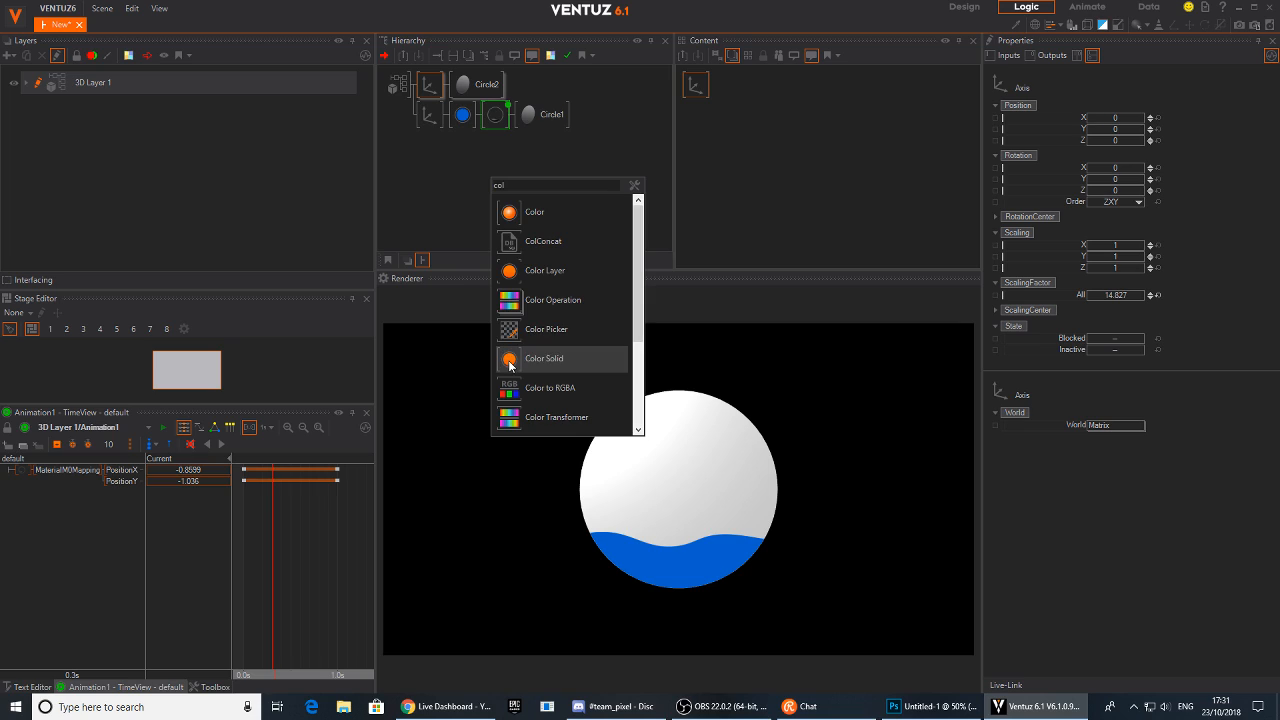
pyautogui.click(505, 357)
pyautogui.click(458, 84)
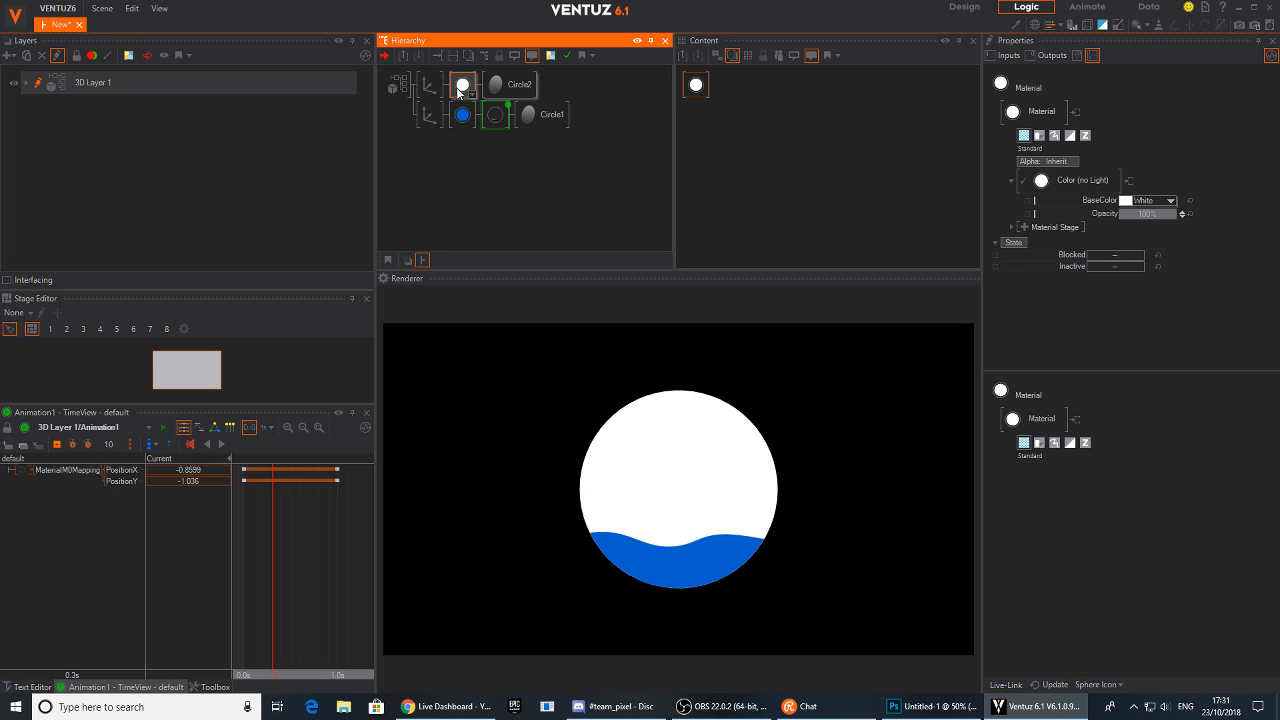
# Delete the blue Color node from the lower circle branch
pyautogui.click(463, 116)
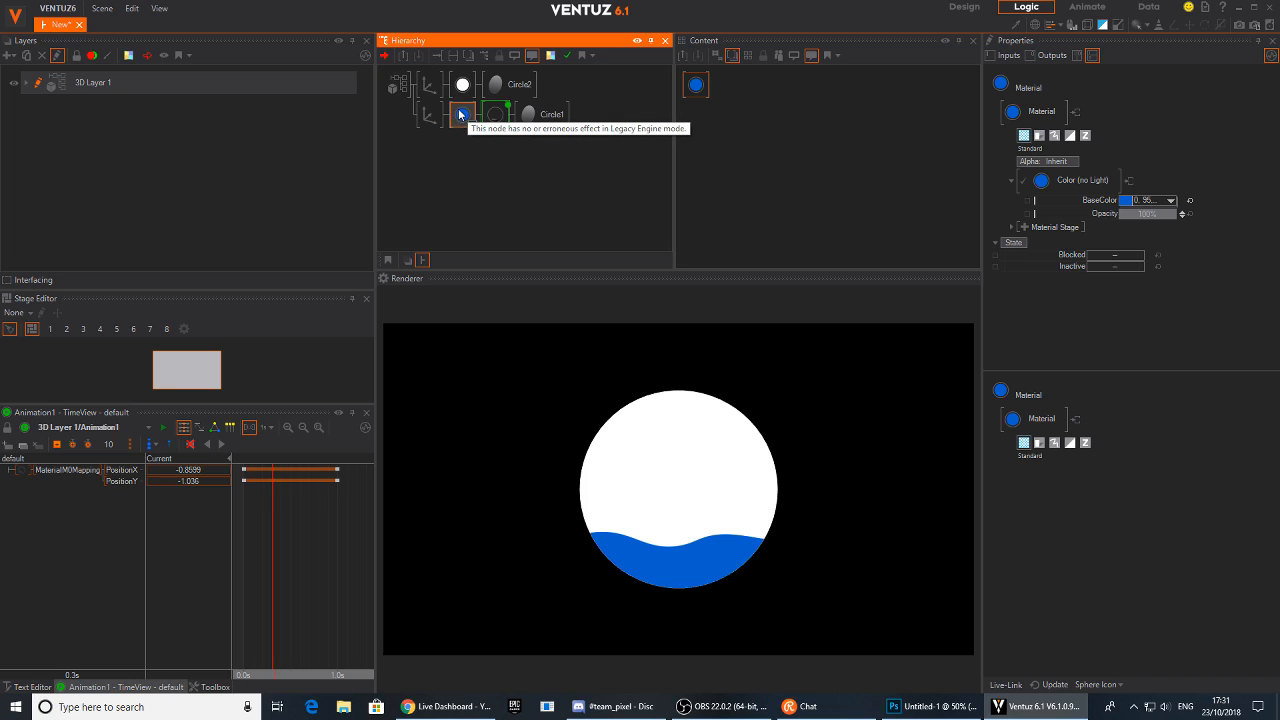
pyautogui.press('Delete')
pyautogui.click(462, 116)
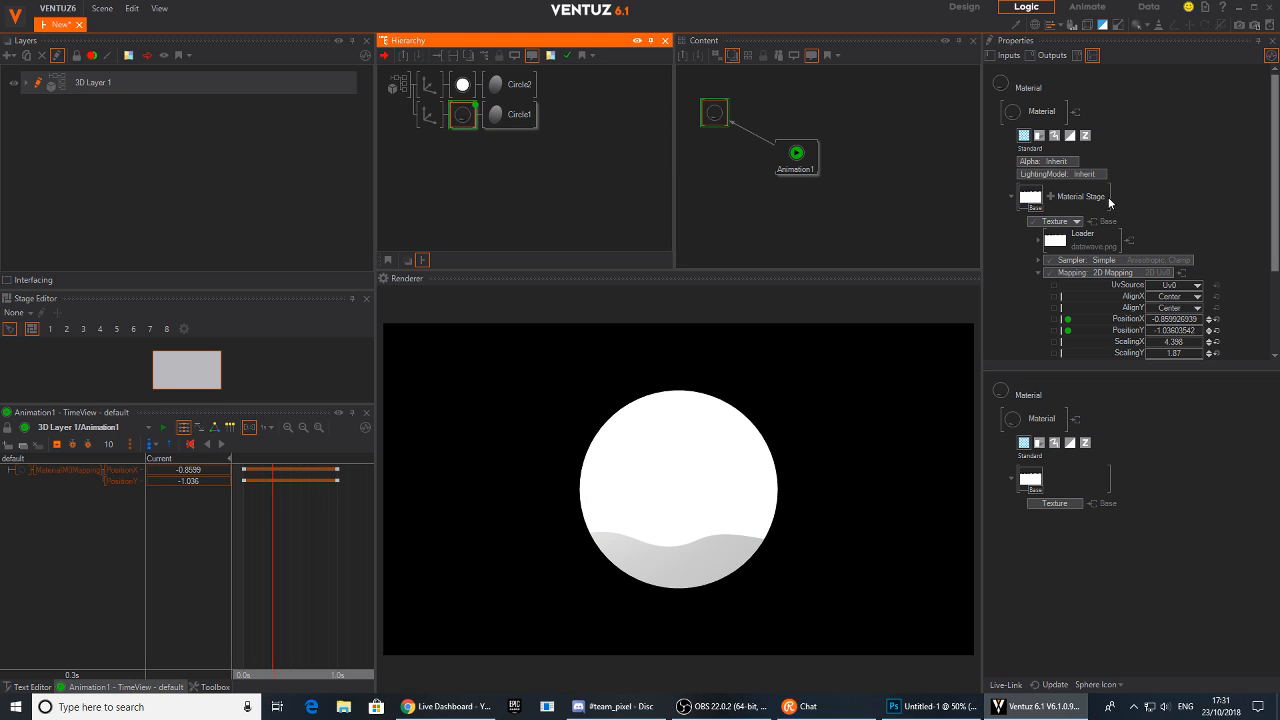
# Set the lower texture material's lighting model to Base Color with a blue base color (25, 140, 254)
pyautogui.click(1076, 174)
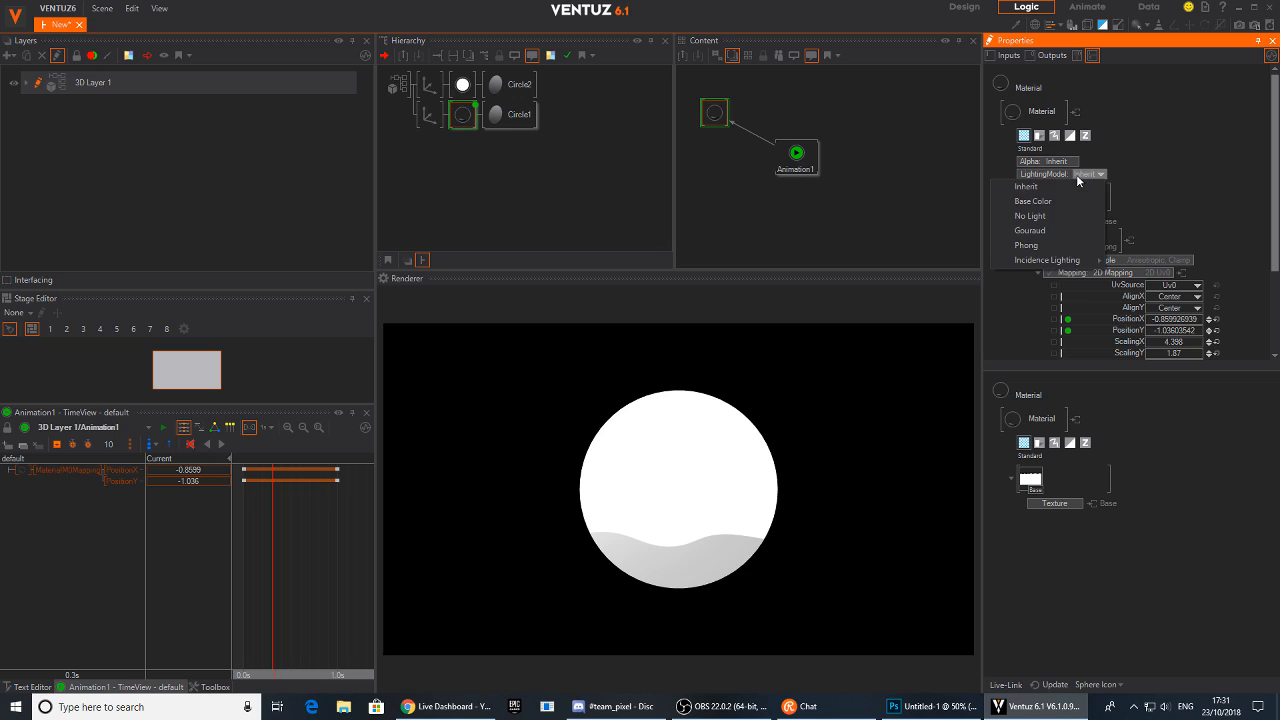
pyautogui.click(1047, 193)
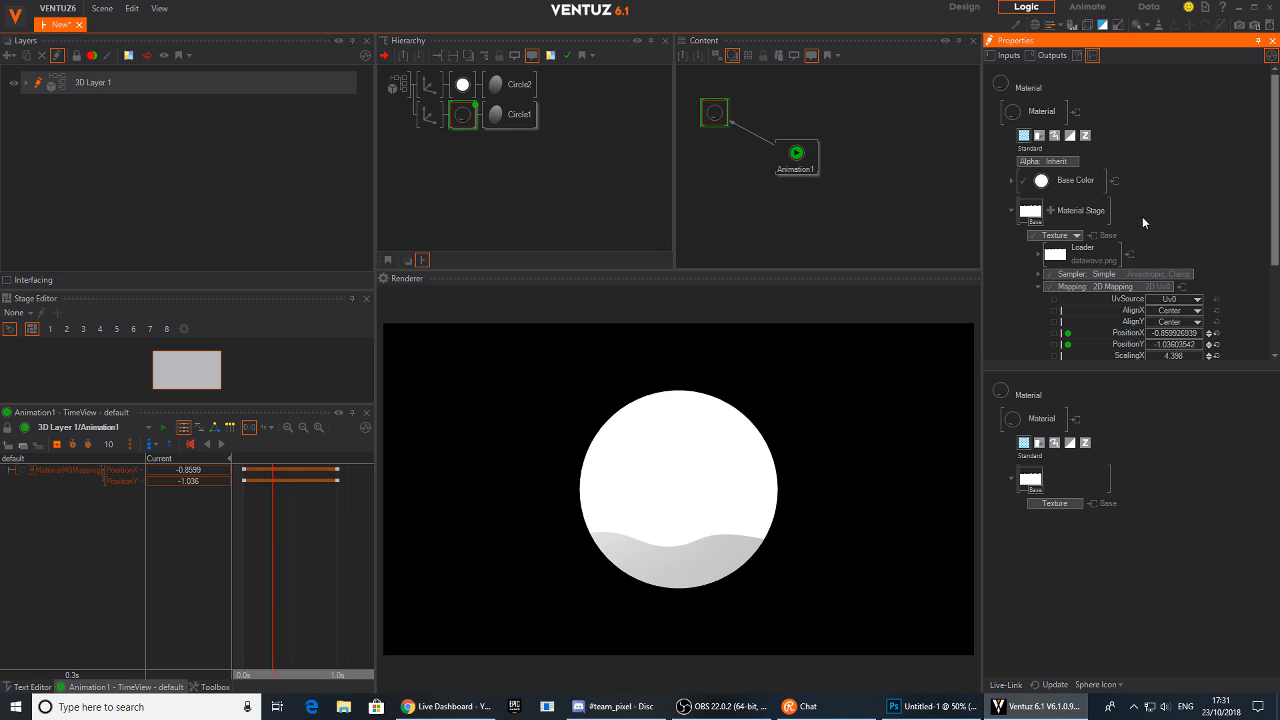
pyautogui.click(1043, 181)
pyautogui.click(1009, 182)
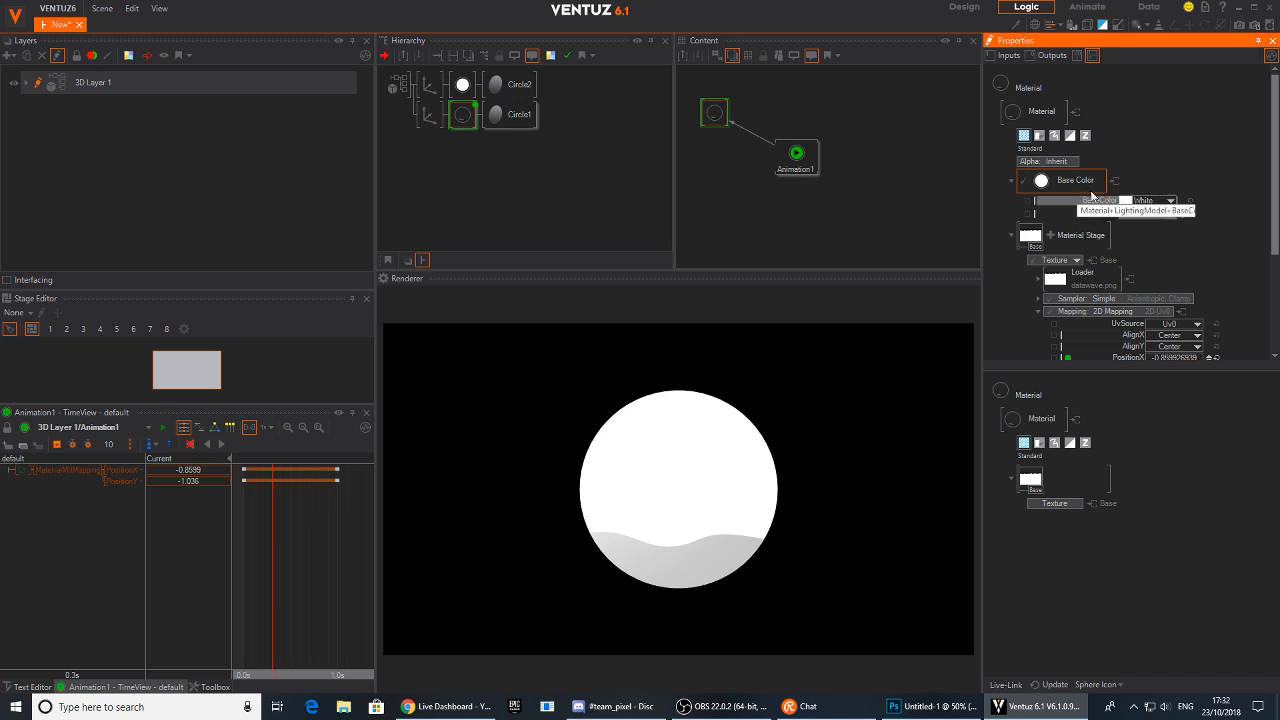
pyautogui.click(1172, 201)
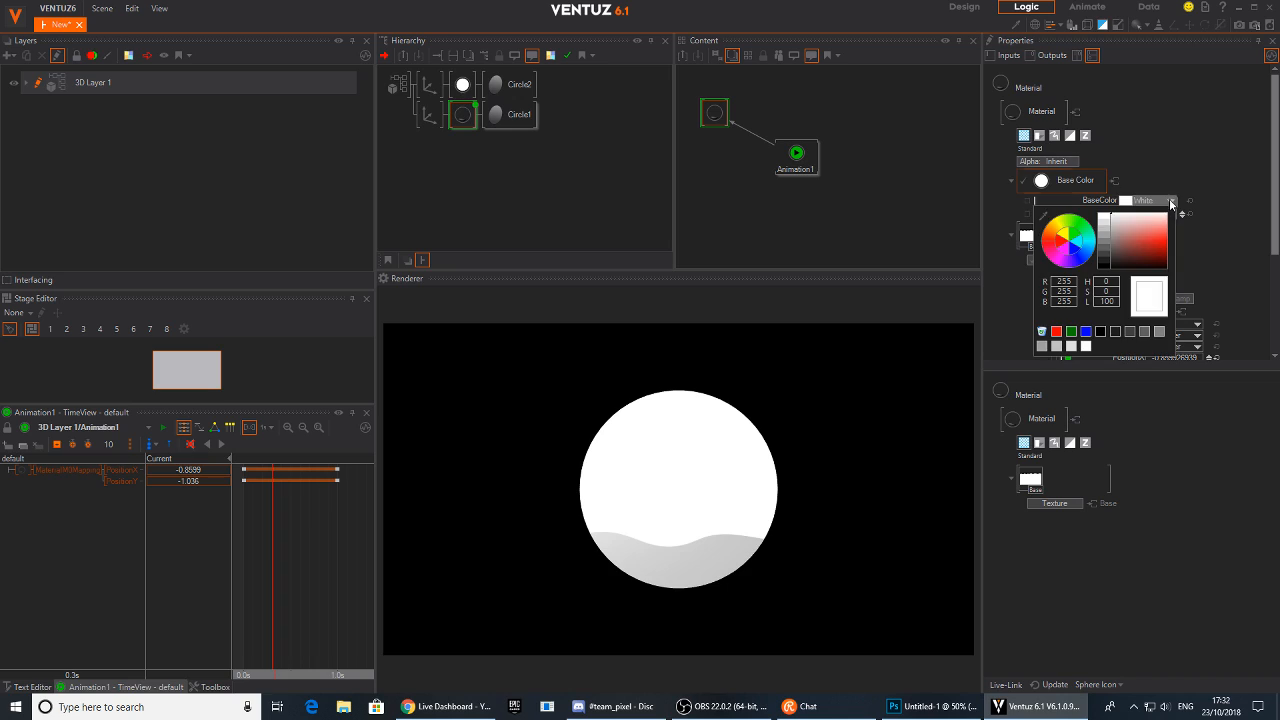
pyautogui.click(1079, 259)
pyautogui.moveTo(1167, 234)
pyautogui.mouseDown()
pyautogui.moveTo(1089, 263)
pyautogui.moveTo(1169, 239)
pyautogui.mouseUp()
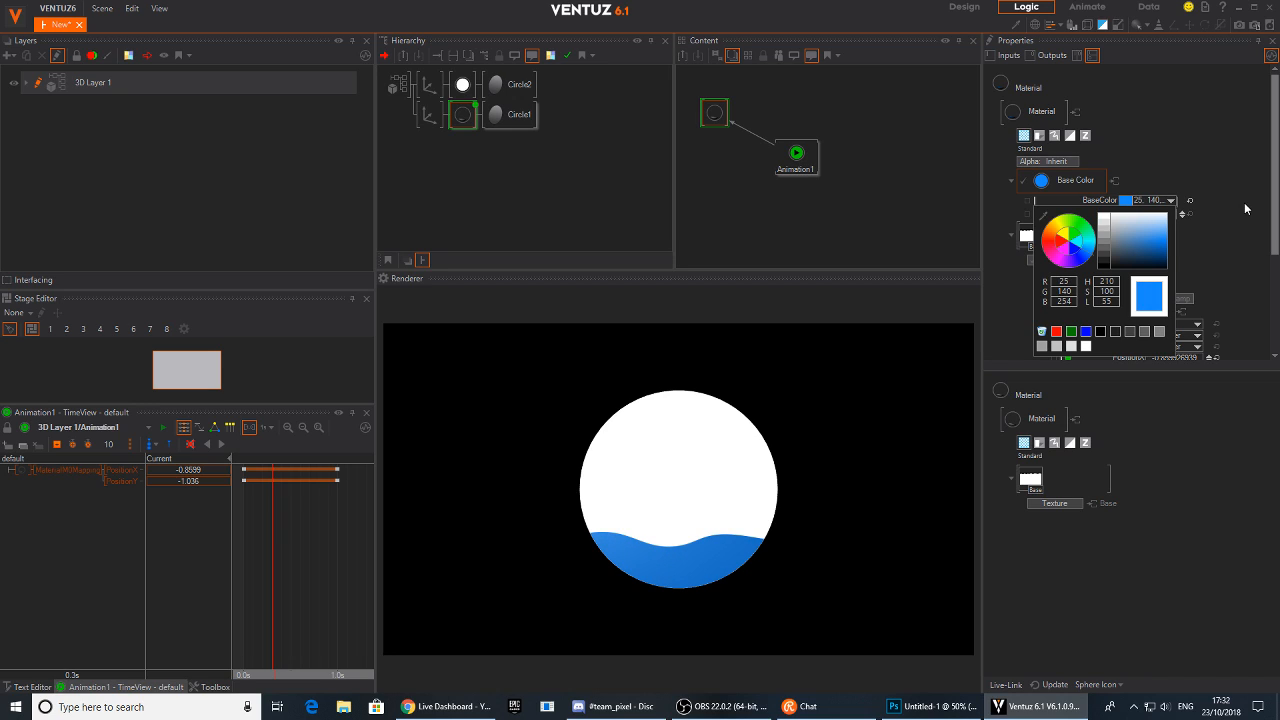
pyautogui.click(1245, 204)
# Add a texture stage to the upper material and load datawave.png from the Desktop
pyautogui.moveTo(302, 501); pyautogui.dragTo(294, 529)
pyautogui.click(462, 85)
pyautogui.click(696, 84)
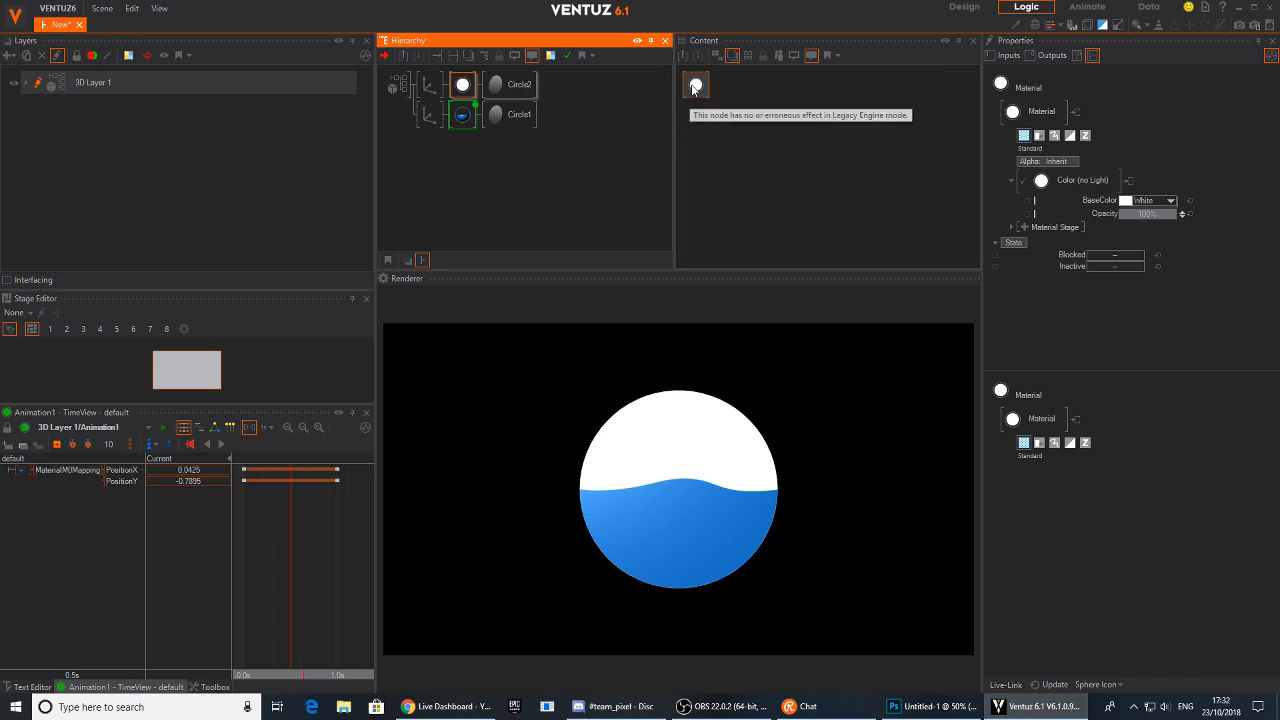
pyautogui.click(1023, 226)
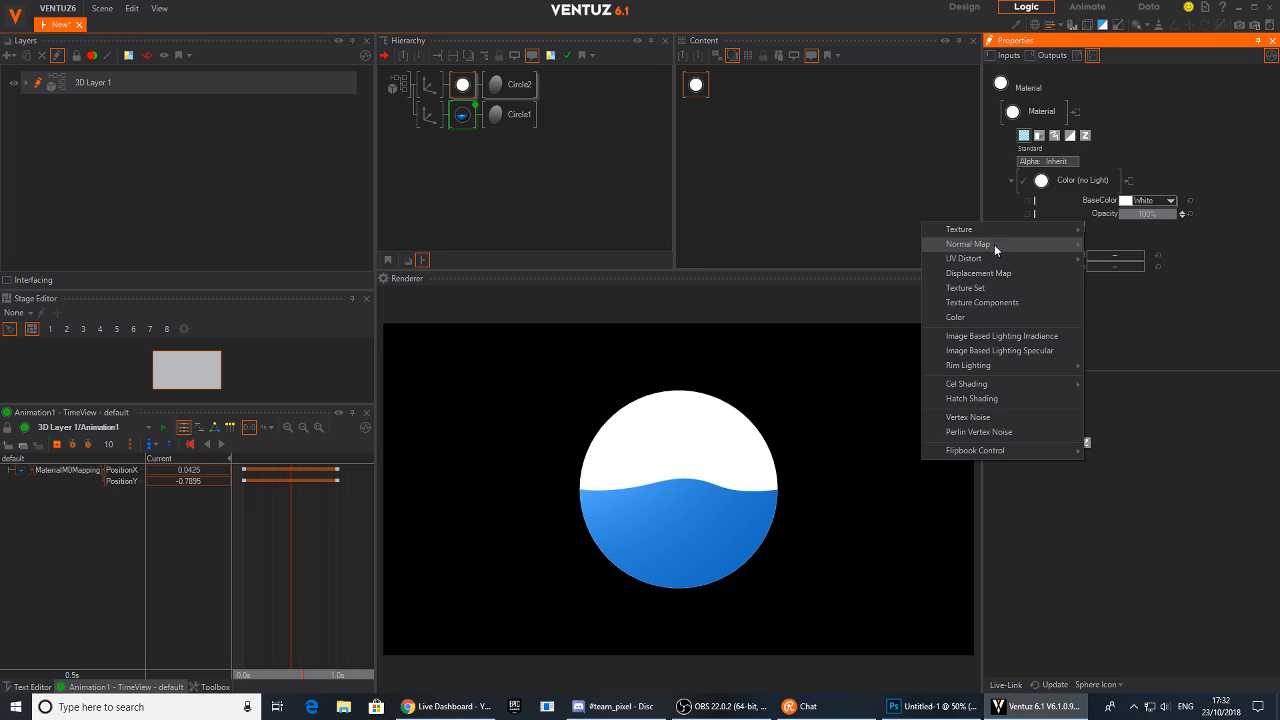
pyautogui.moveTo(1016, 232)
pyautogui.click(1130, 249)
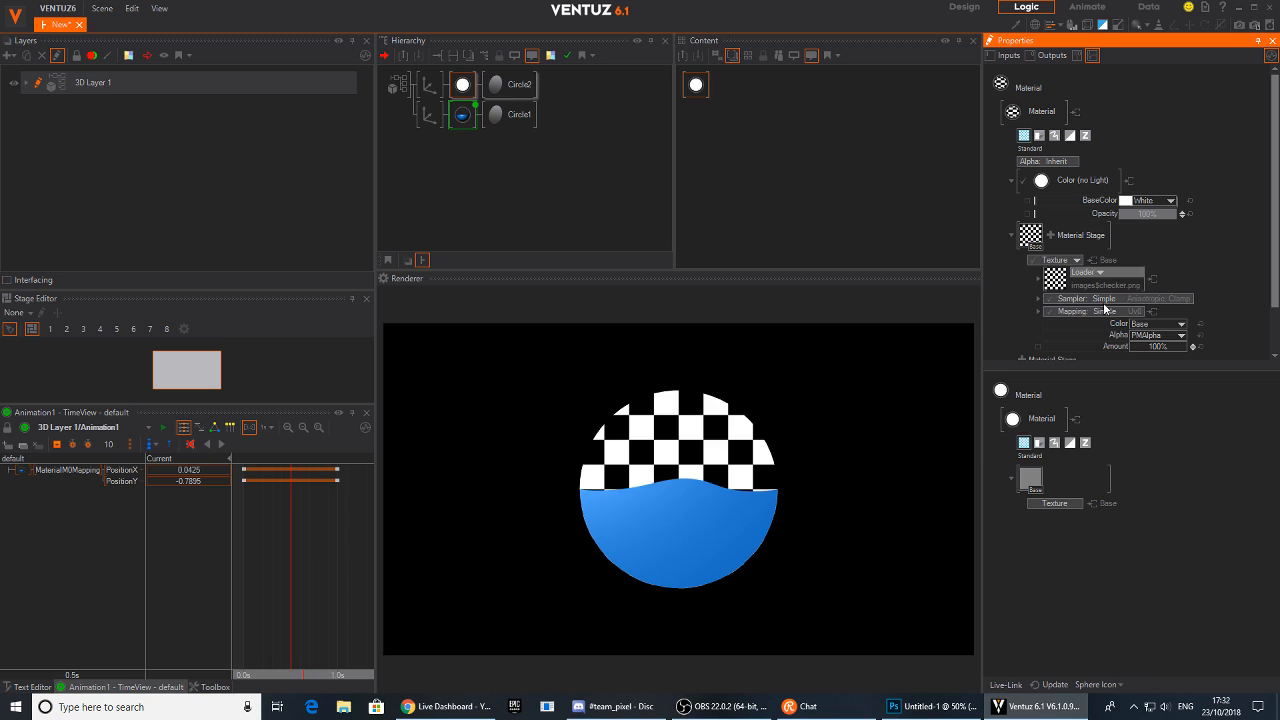
pyautogui.click(1056, 274)
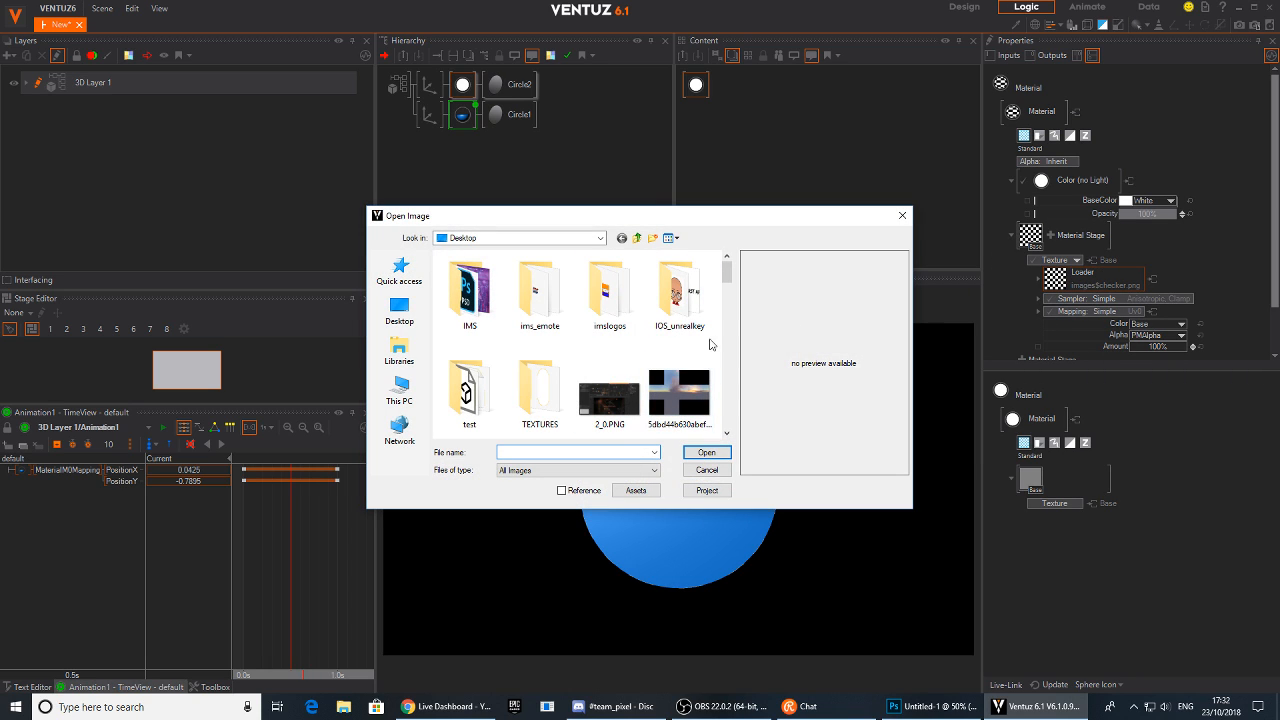
pyautogui.moveTo(726, 275)
pyautogui.mouseDown()
pyautogui.moveTo(724, 357)
pyautogui.moveTo(727, 256)
pyautogui.mouseUp()
pyautogui.click(399, 312)
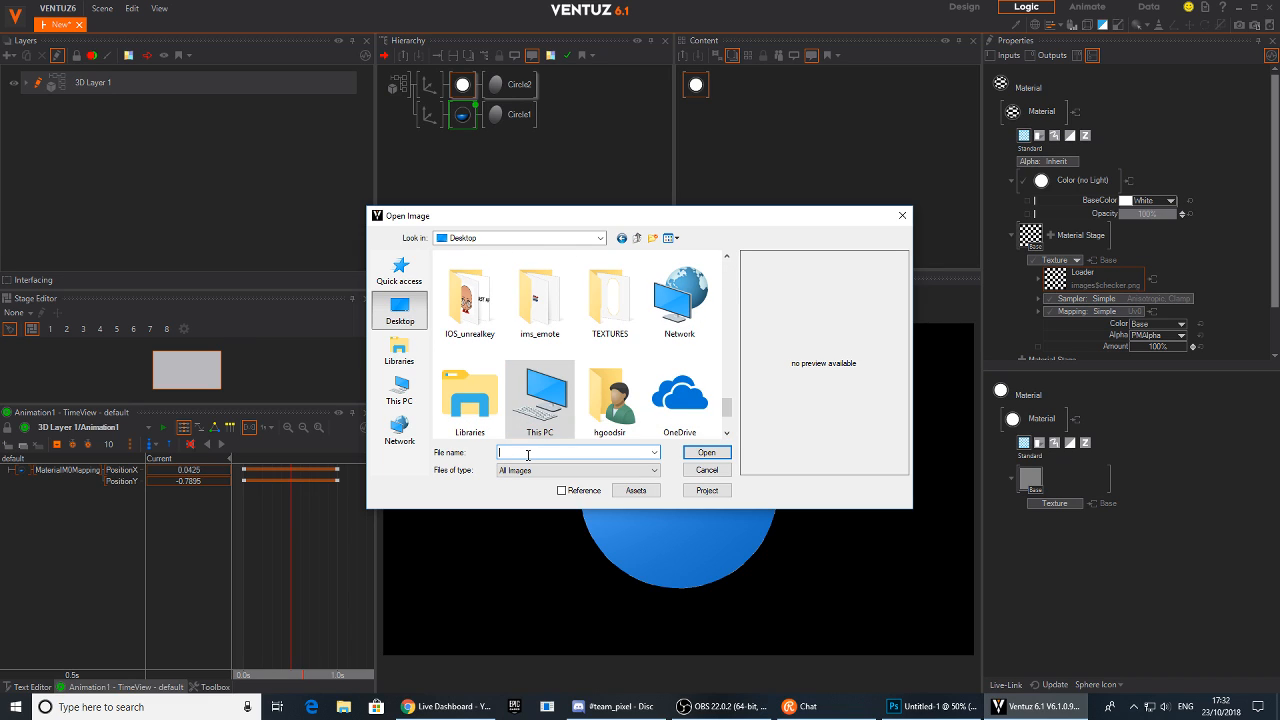
pyautogui.write('da')
pyautogui.press('Return')
pyautogui.click(706, 452)
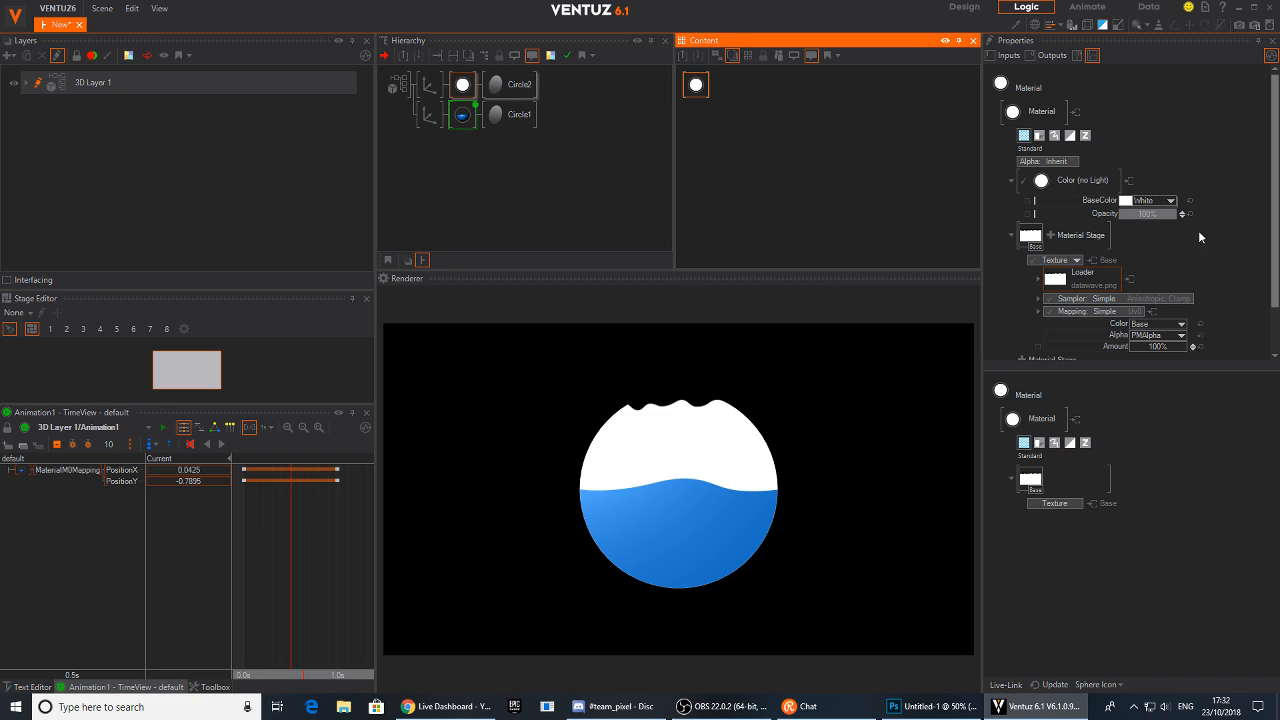
# Switch the upper texture's mapping to 2D Mapping using UV0
pyautogui.scroll(-2, 1180, 219)
pyautogui.click(1128, 259)
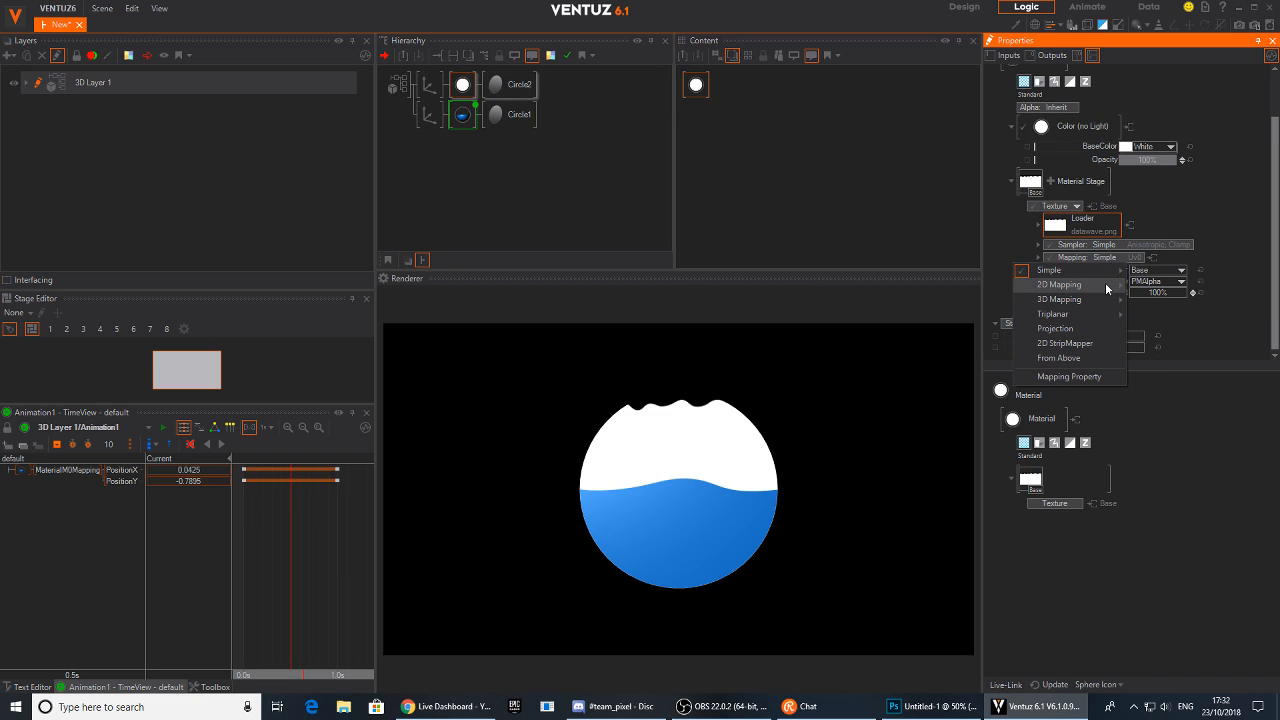
pyautogui.moveTo(1105, 284)
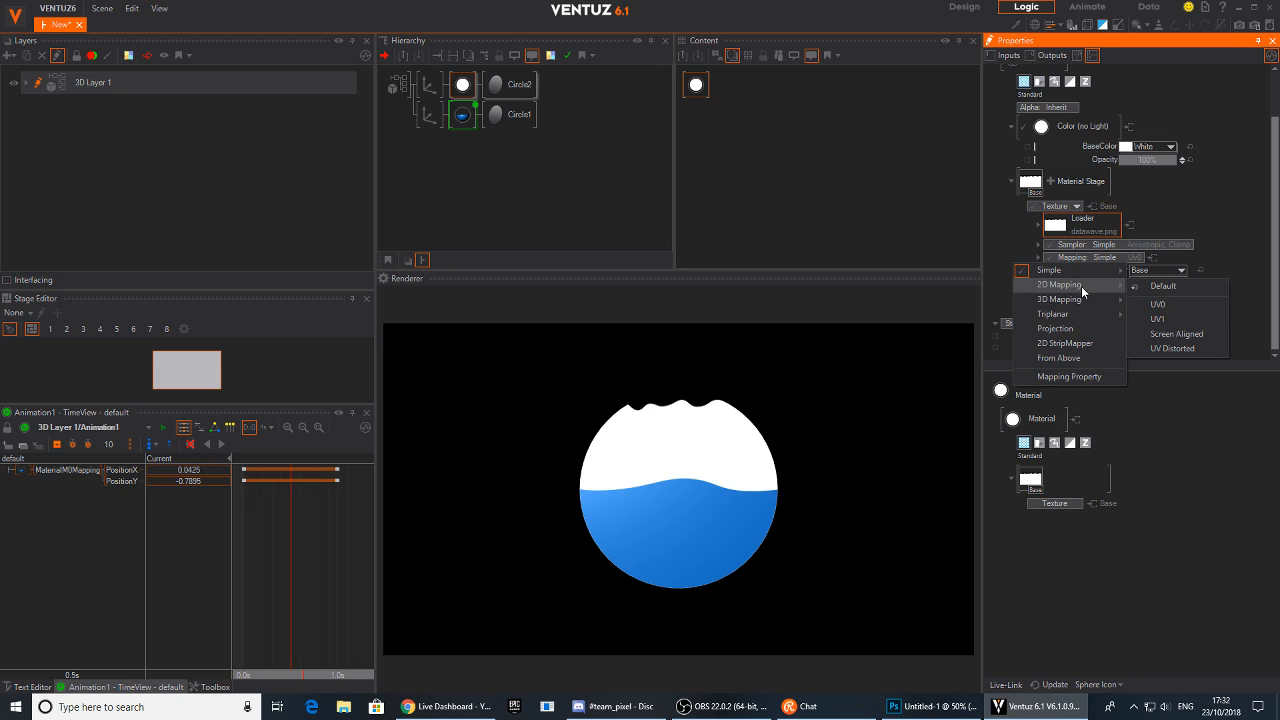
pyautogui.click(1159, 305)
pyautogui.scroll(-3, 1165, 270)
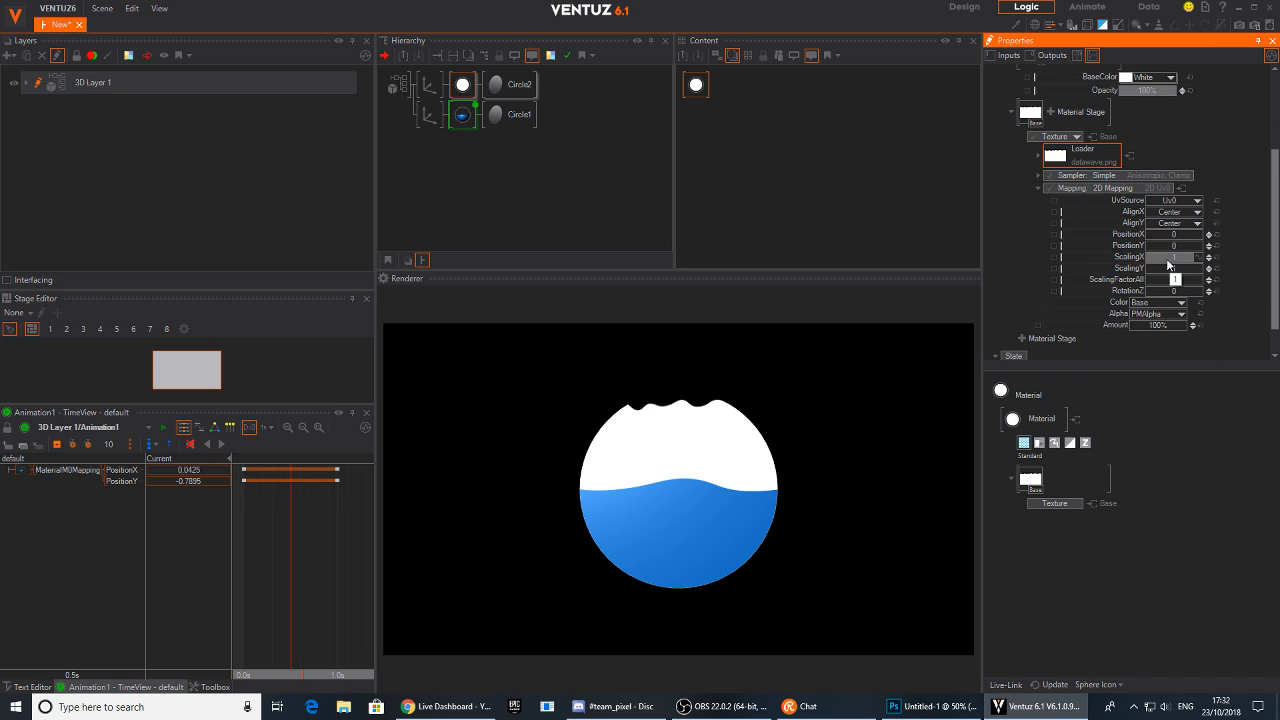
# Adjust the upper texture mapping to position -0.07, -0.301 and scaling 3.96, 0.782
pyautogui.moveTo(1165, 262)
pyautogui.mouseDown()
pyautogui.moveTo(1205, 260)
pyautogui.moveTo(1157, 250)
pyautogui.moveTo(1172, 250)
pyautogui.mouseUp()
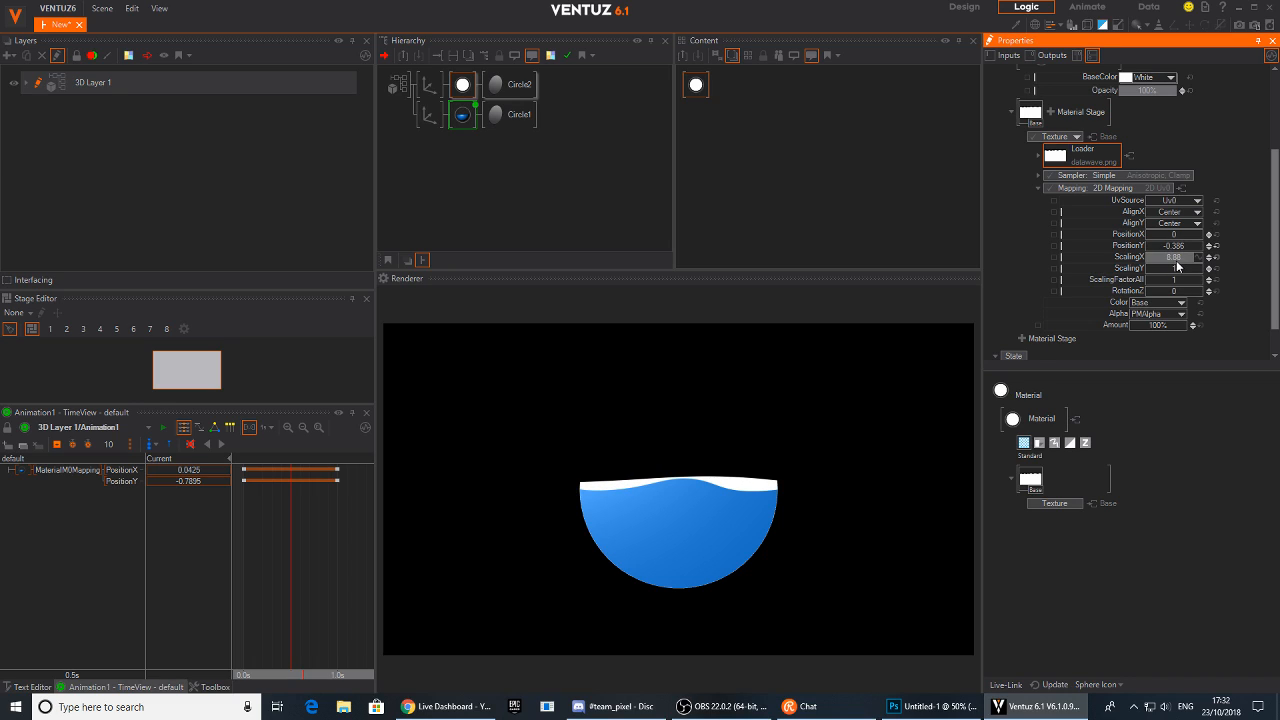
pyautogui.moveTo(1148, 258); pyautogui.dragTo(1179, 268)
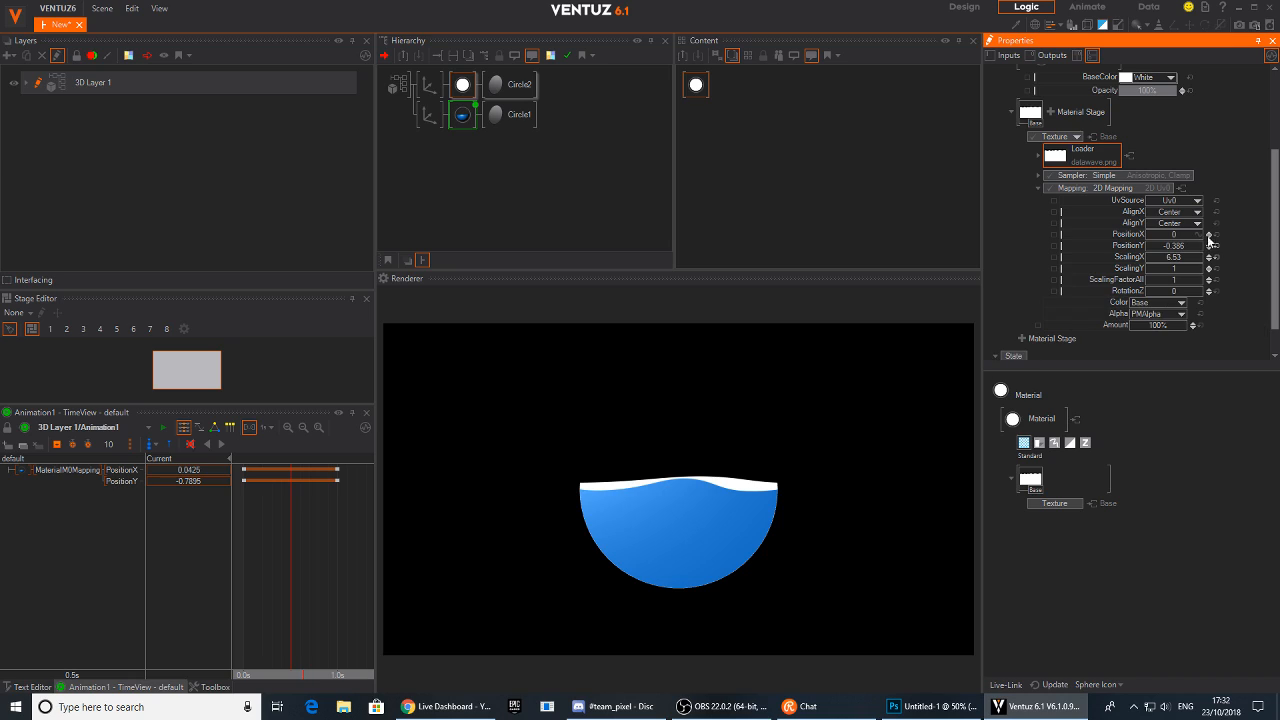
pyautogui.moveTo(1171, 260); pyautogui.dragTo(1163, 262)
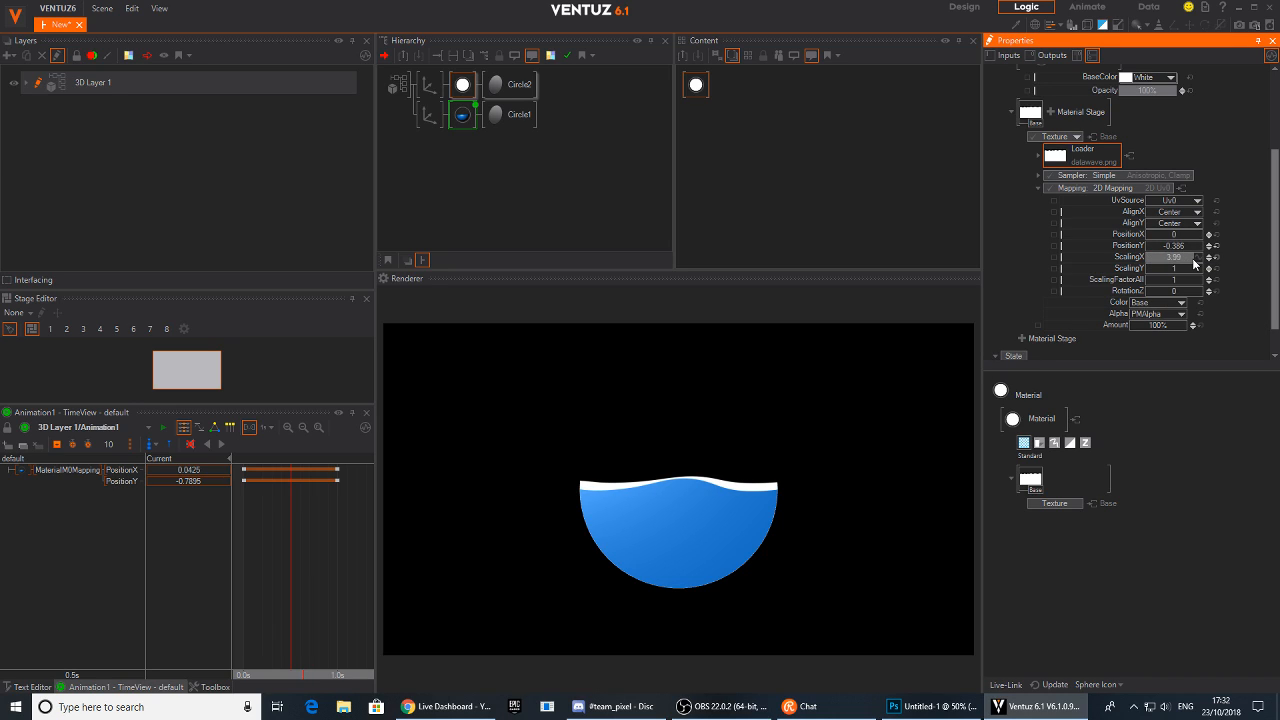
pyautogui.moveTo(1171, 250)
pyautogui.mouseDown()
pyautogui.moveTo(1196, 248)
pyautogui.moveTo(1181, 248)
pyautogui.moveTo(1185, 234)
pyautogui.moveTo(1146, 238)
pyautogui.moveTo(1160, 269)
pyautogui.moveTo(1175, 268)
pyautogui.moveTo(1187, 238)
pyautogui.moveTo(1202, 241)
pyautogui.moveTo(1169, 270)
pyautogui.moveTo(1160, 245)
pyautogui.moveTo(1205, 245)
pyautogui.moveTo(1186, 246)
pyautogui.mouseUp()
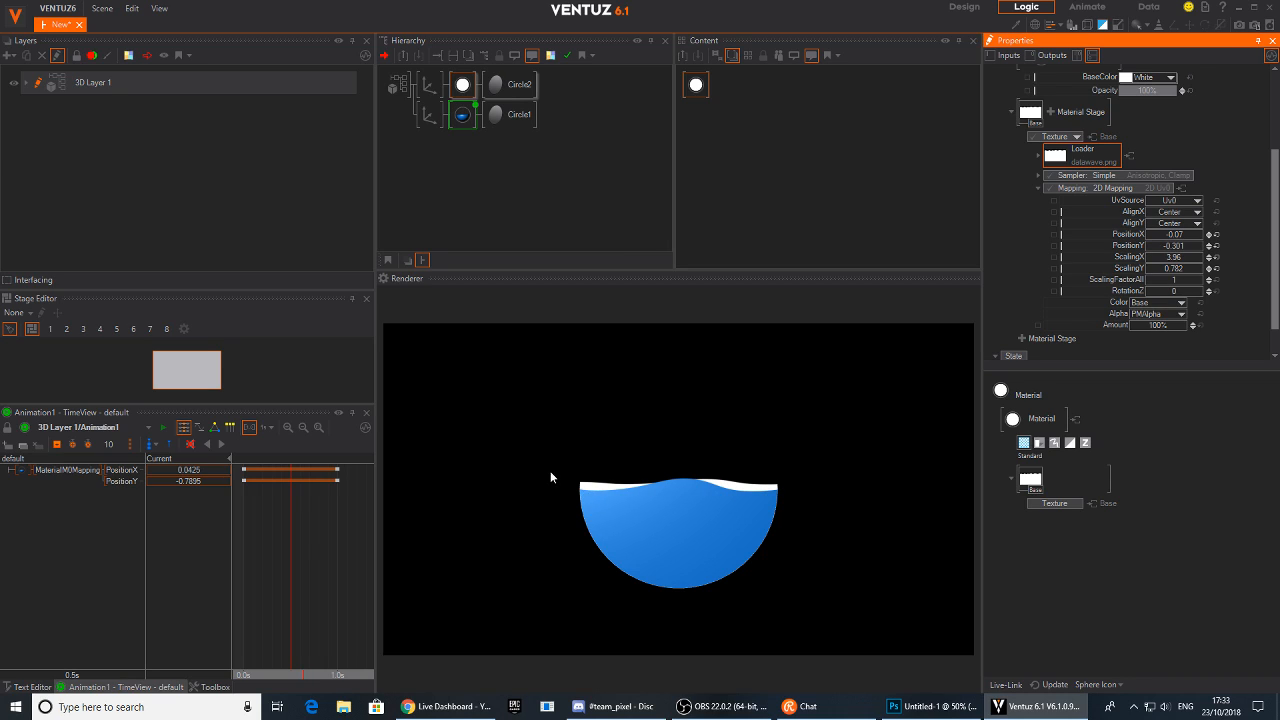
# Show both material nodes in the content view and move the upper material below the lower one
pyautogui.click(463, 86)
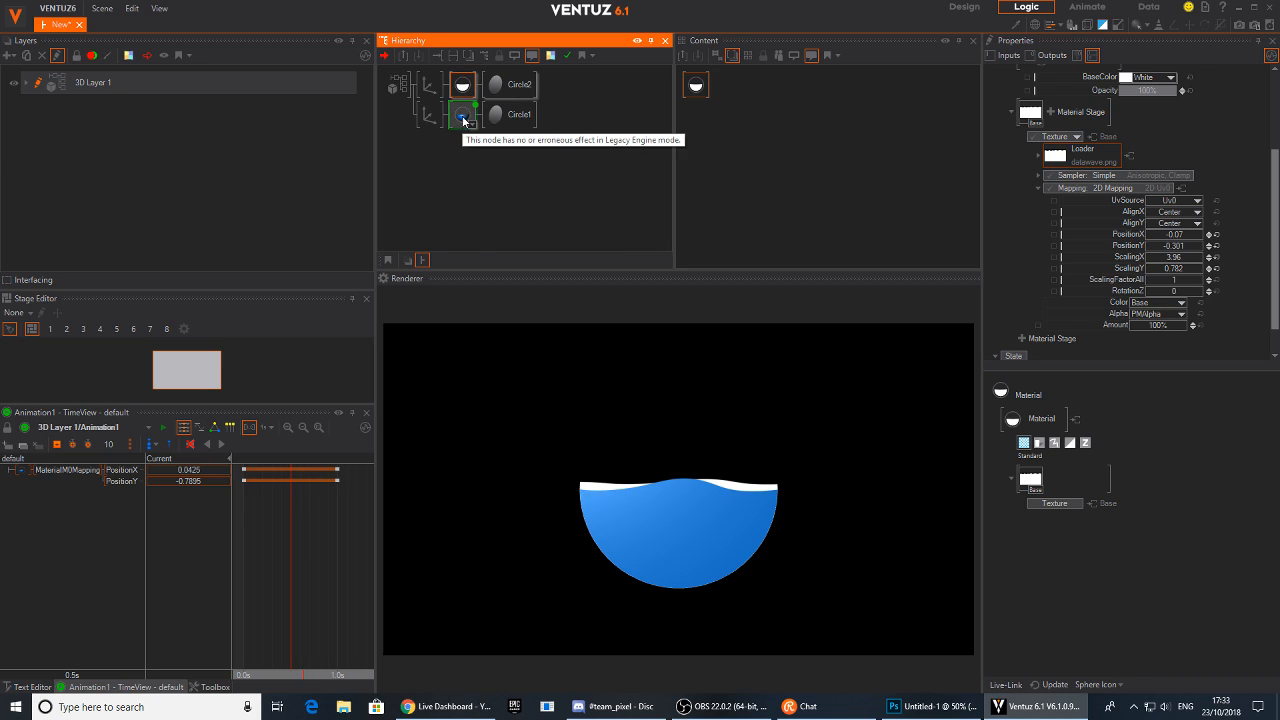
pyautogui.keyDown('ctrl'); pyautogui.click(463, 118); pyautogui.keyUp('ctrl')
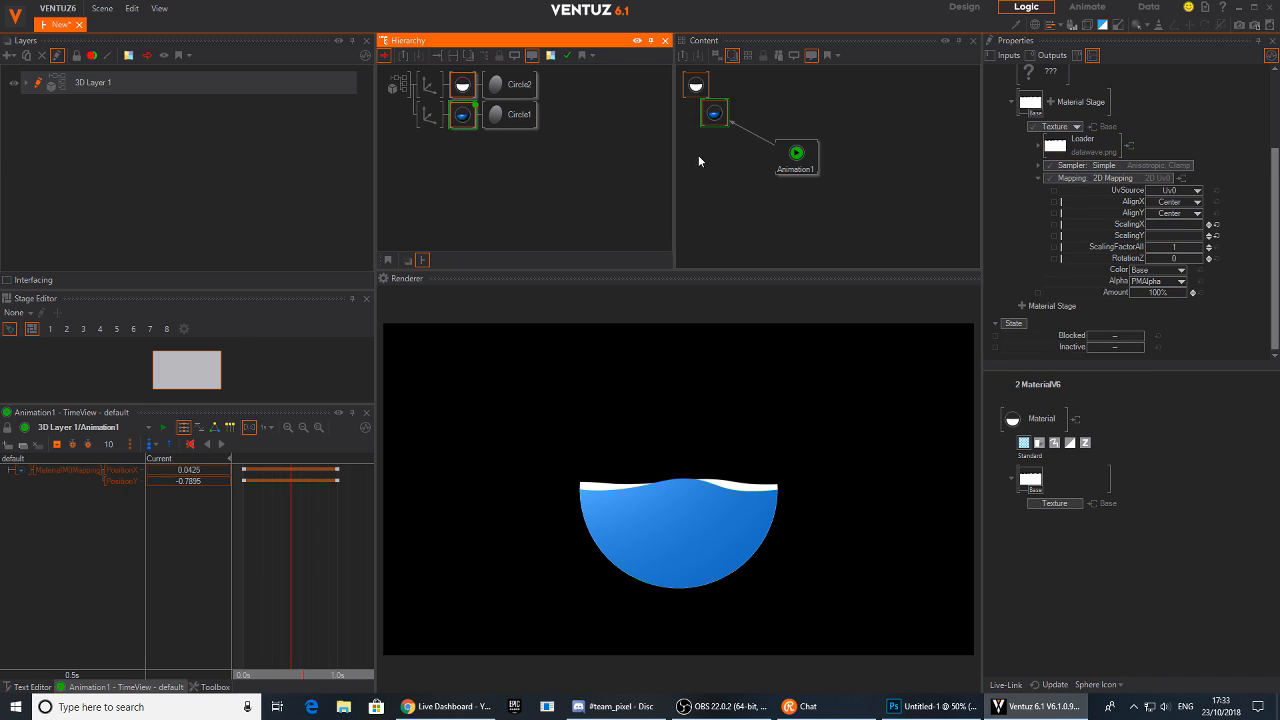
pyautogui.click(697, 157)
pyautogui.moveTo(696, 86); pyautogui.dragTo(716, 180)
pyautogui.click(794, 160)
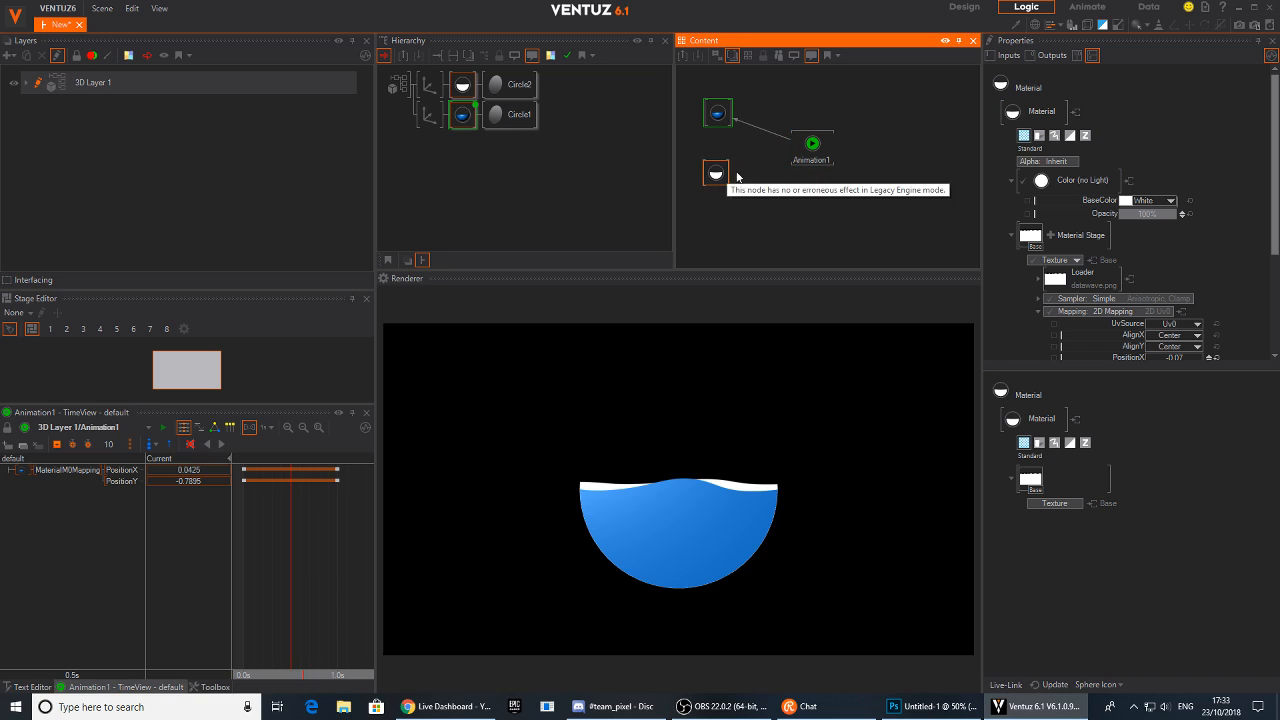
# Rename the Animation1 node to FILL
pyautogui.doubleClick(812, 162)
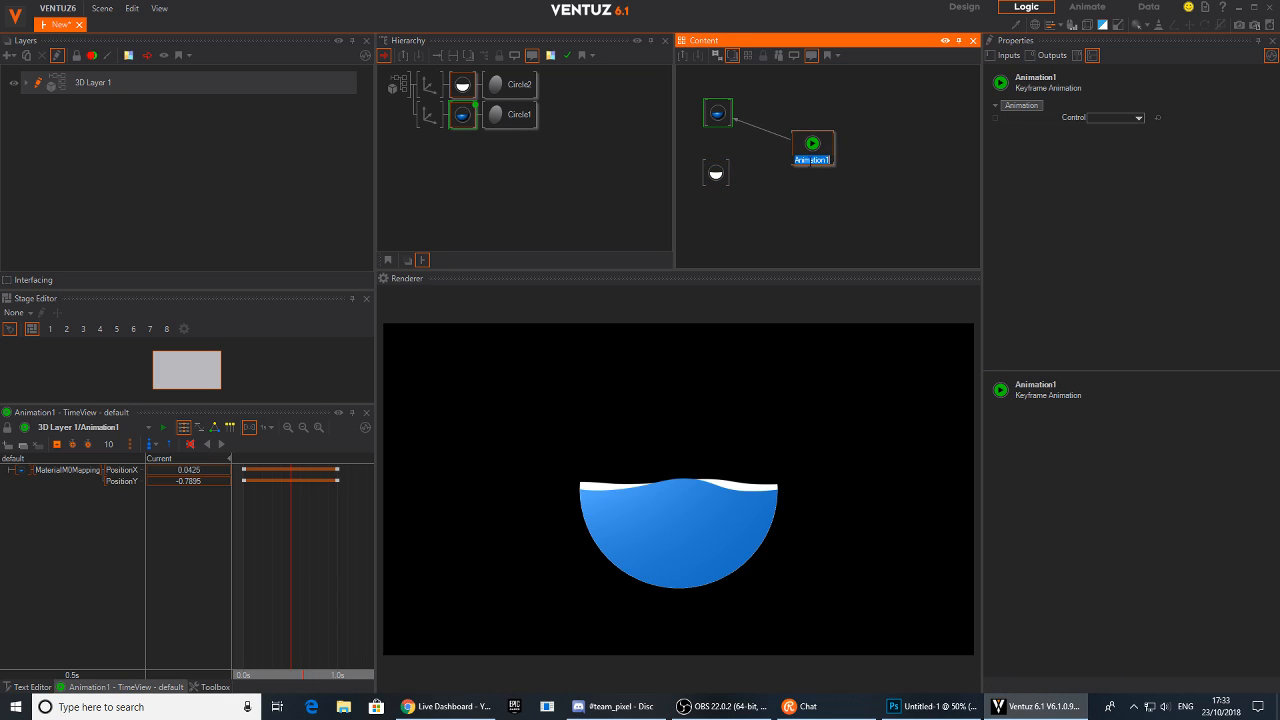
pyautogui.click(849, 207)
pyautogui.moveTo(828, 165); pyautogui.dragTo(816, 165)
pyautogui.doubleClick(812, 160)
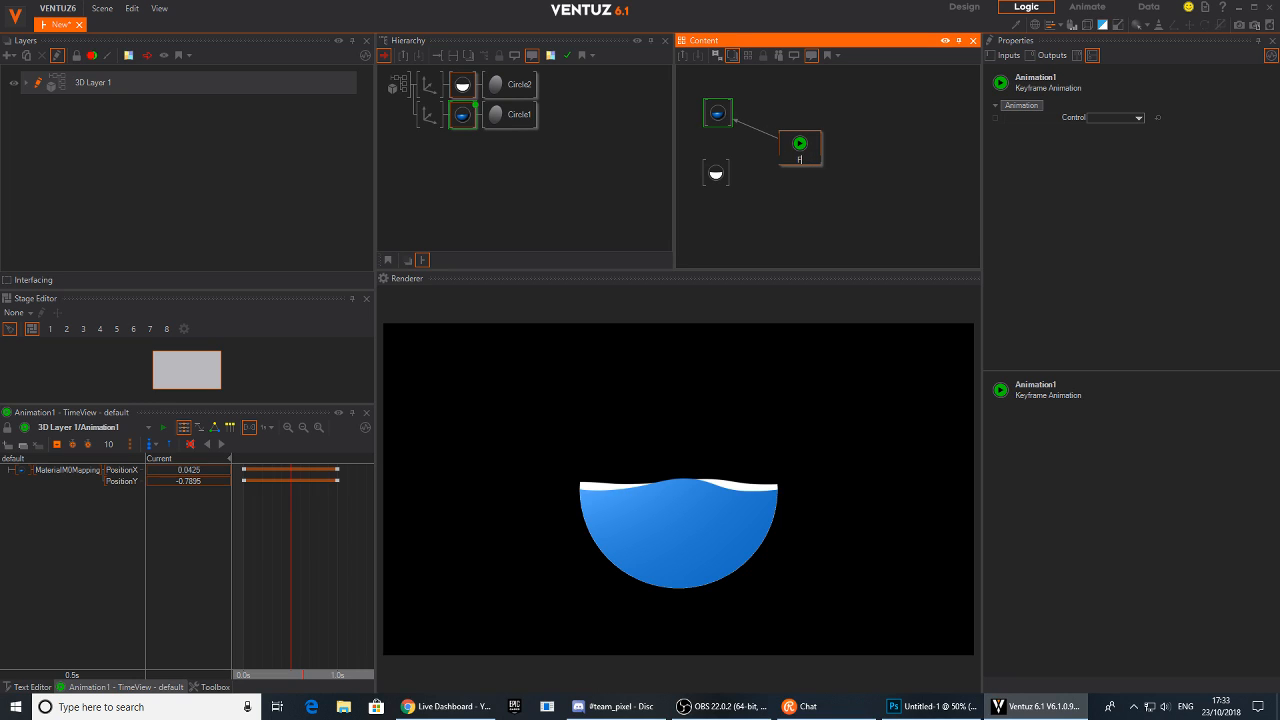
pyautogui.write('FILL')
pyautogui.press('Return')
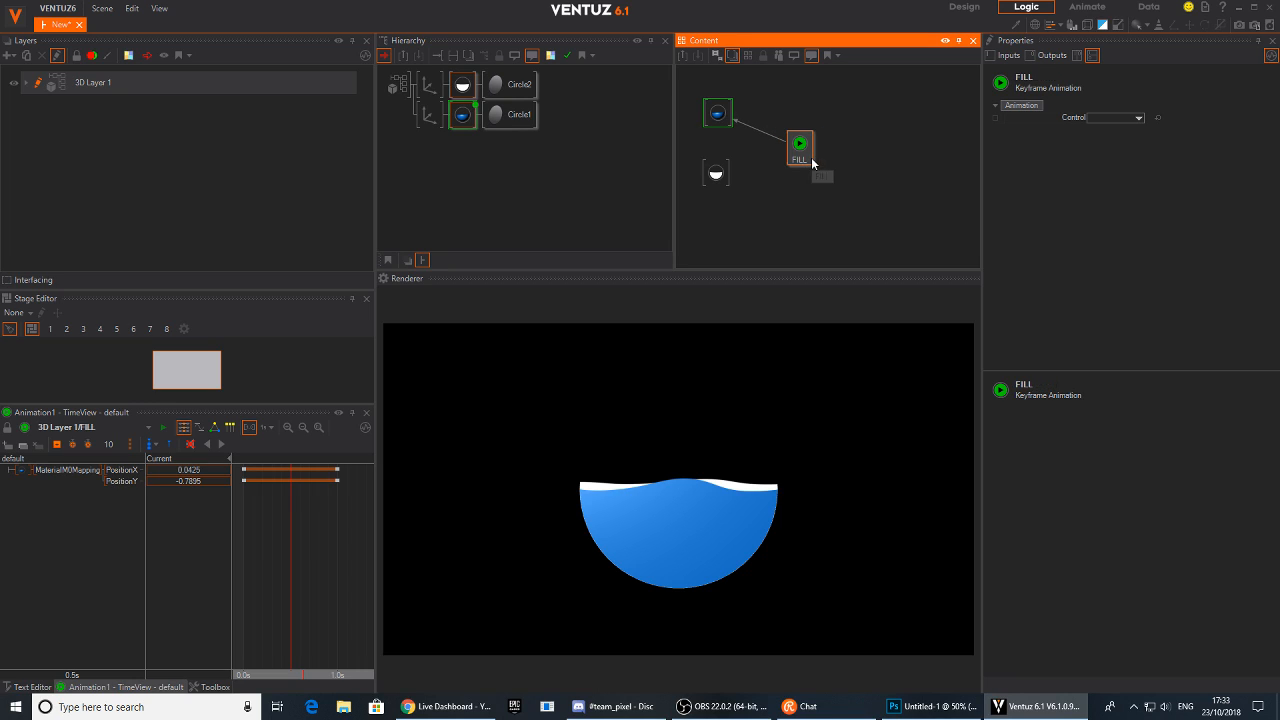
pyautogui.click(716, 174)
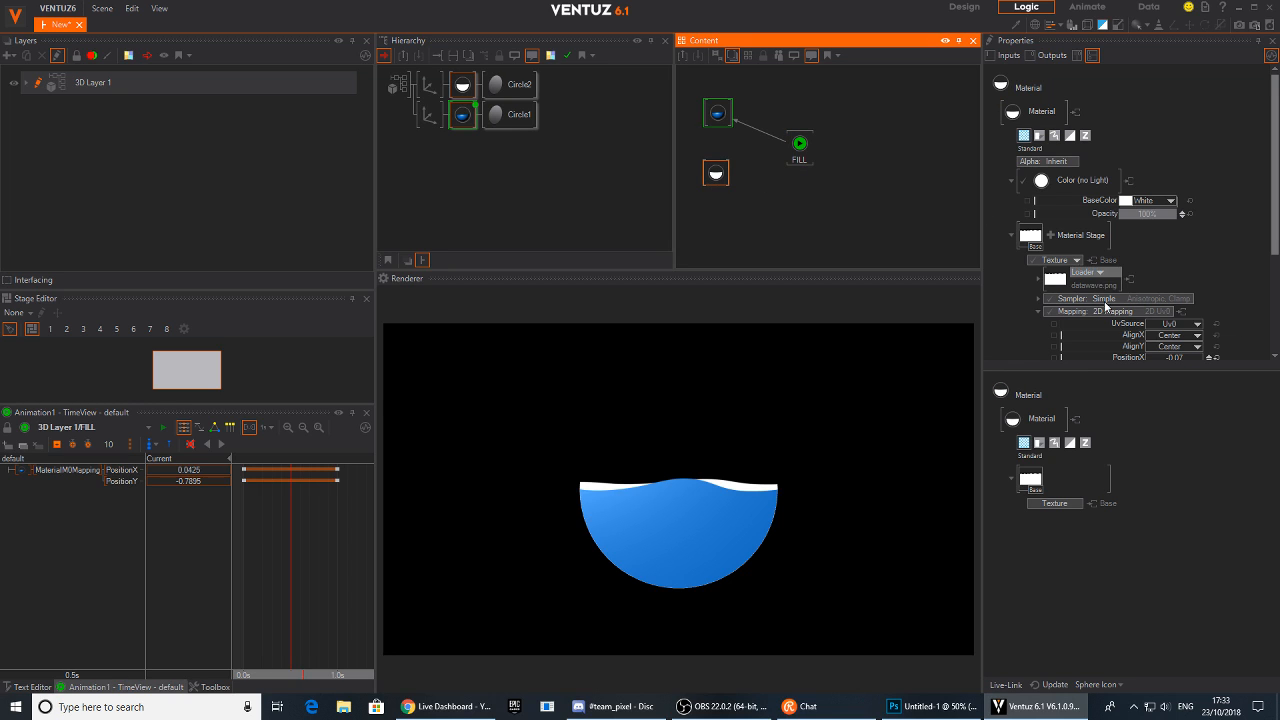
# Connect the upper texture's mapping position to the FILL animation node to animate it
pyautogui.scroll(-2, 1227, 241)
pyautogui.moveTo(1130, 292); pyautogui.dragTo(799, 145)
# Set the upper texture mapping position to -1.703, -0.846 and key it at the animation start
pyautogui.moveTo(293, 525); pyautogui.dragTo(250, 536)
pyautogui.moveTo(190, 503); pyautogui.dragTo(148, 497)
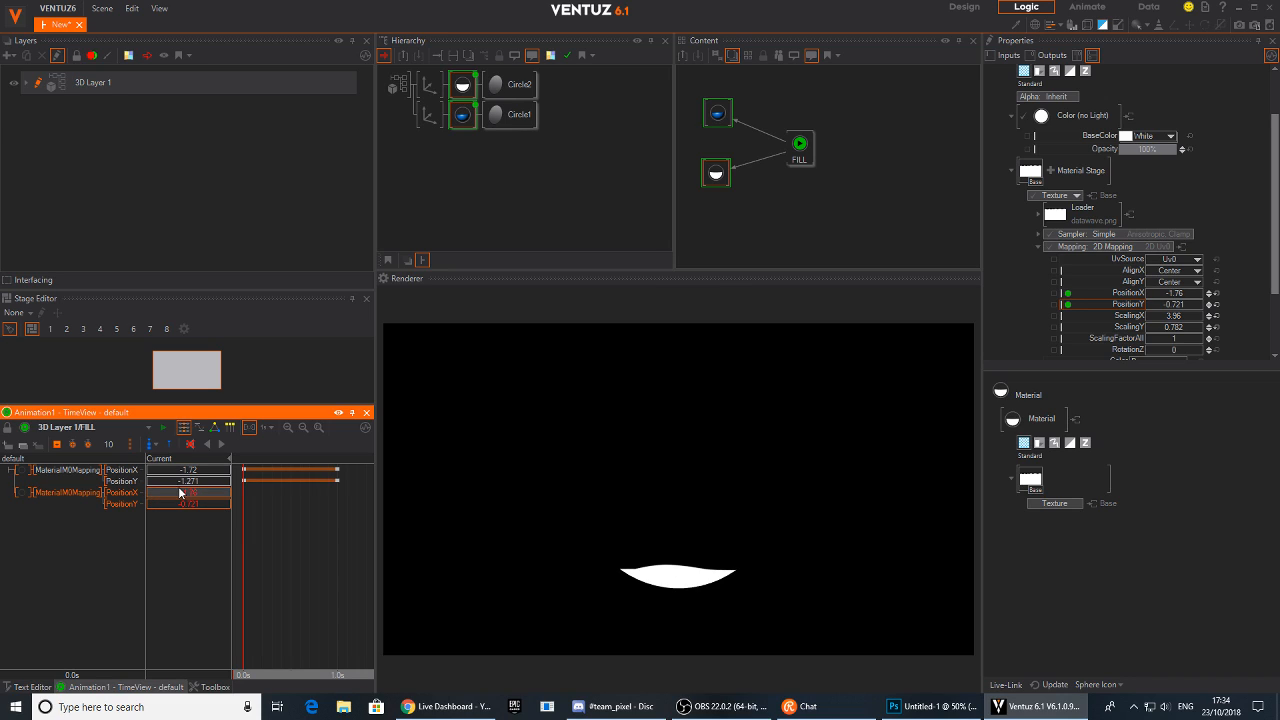
pyautogui.moveTo(200, 490); pyautogui.dragTo(186, 504)
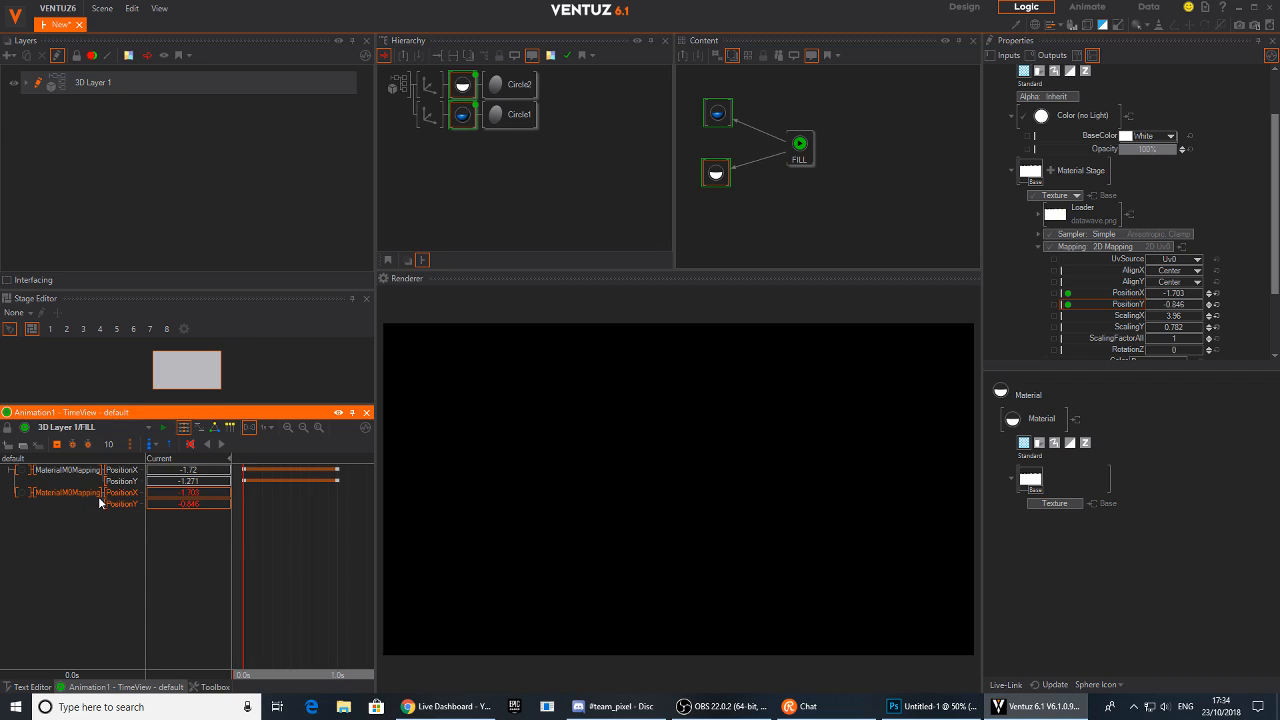
pyautogui.click(57, 445)
# Move to about 0.6 s and key the upper texture mapping position at 1.527, 0.099
pyautogui.moveTo(243, 560); pyautogui.dragTo(301, 567)
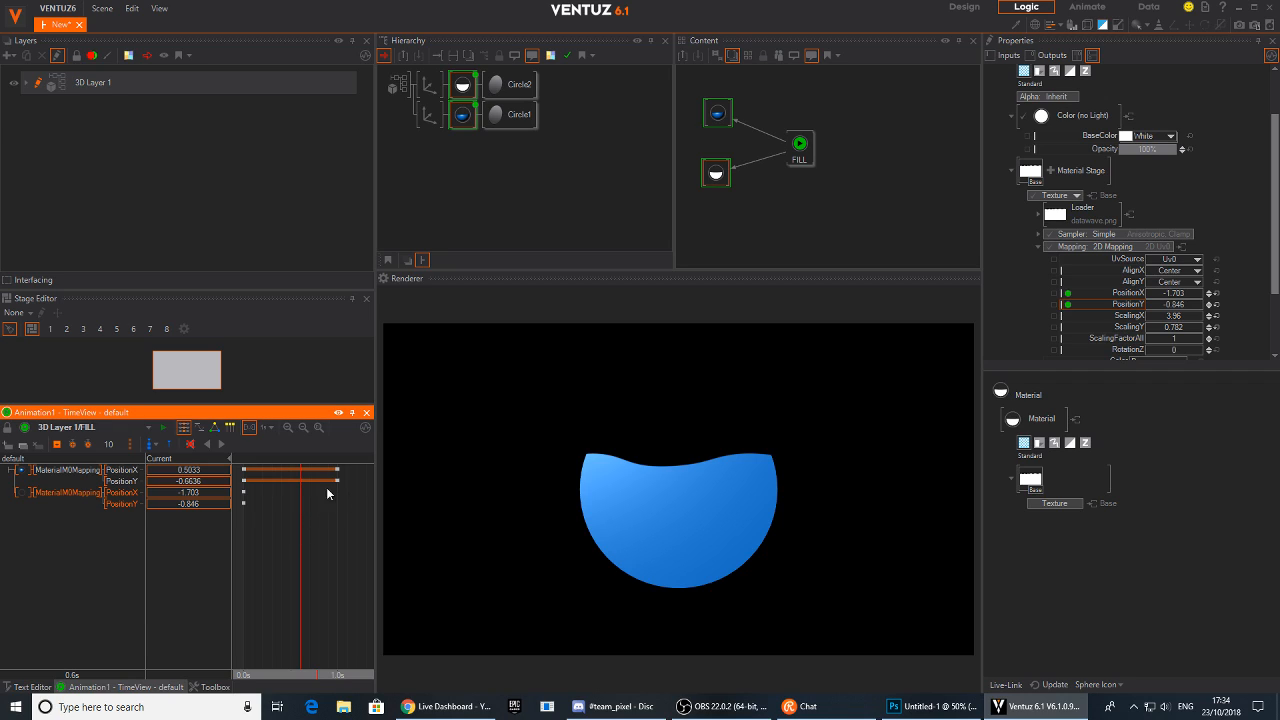
pyautogui.moveTo(206, 502); pyautogui.dragTo(230, 507)
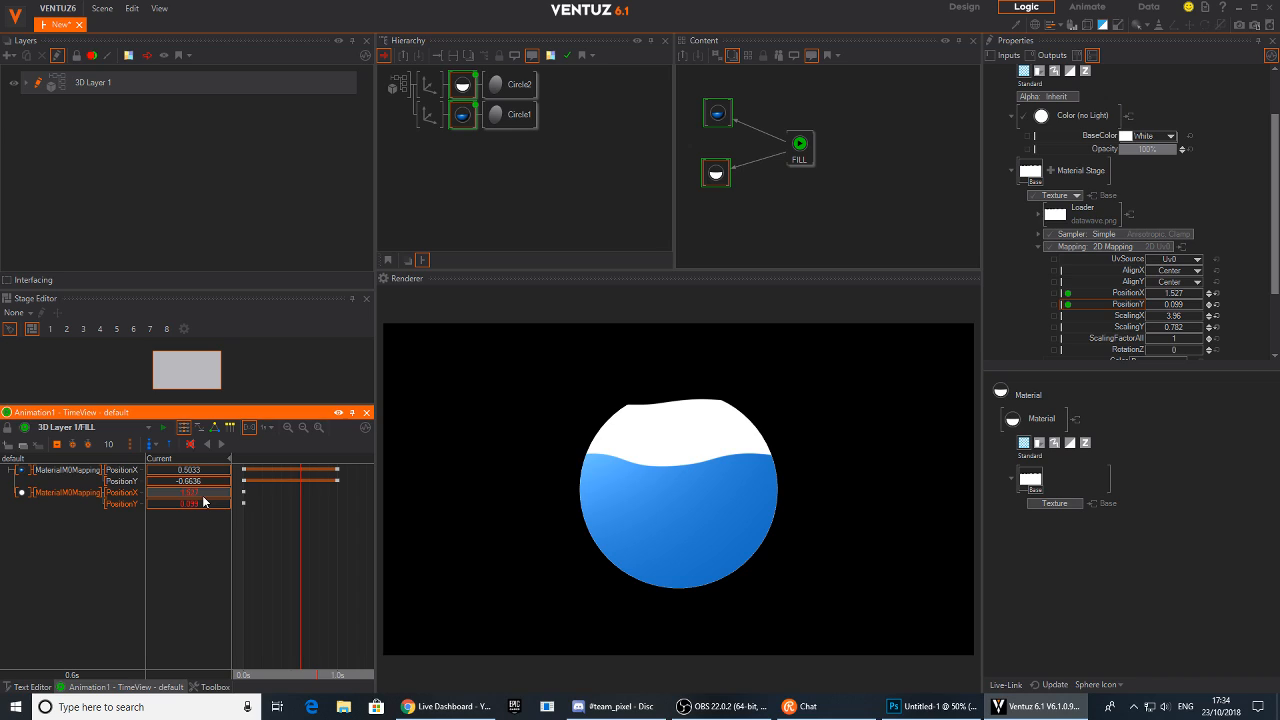
pyautogui.click(58, 446)
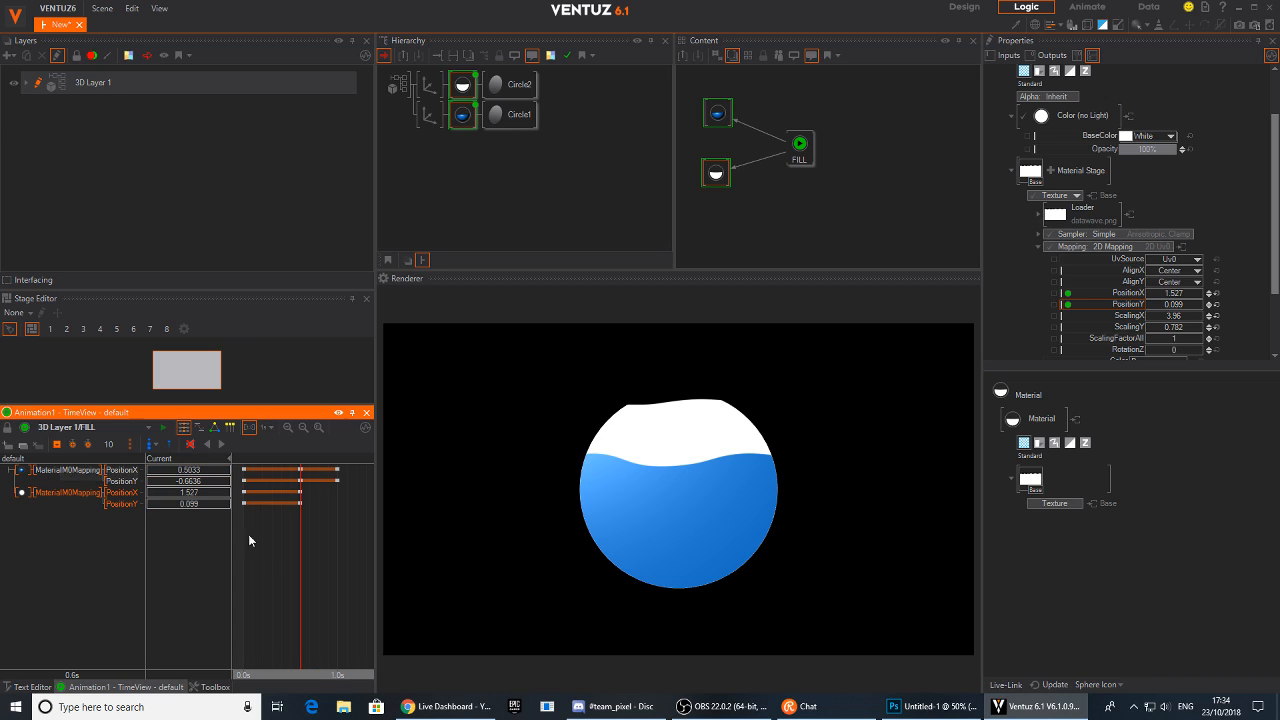
# Select the second mapping track and move its end keyframe to position 8.5
pyautogui.click(300, 470)
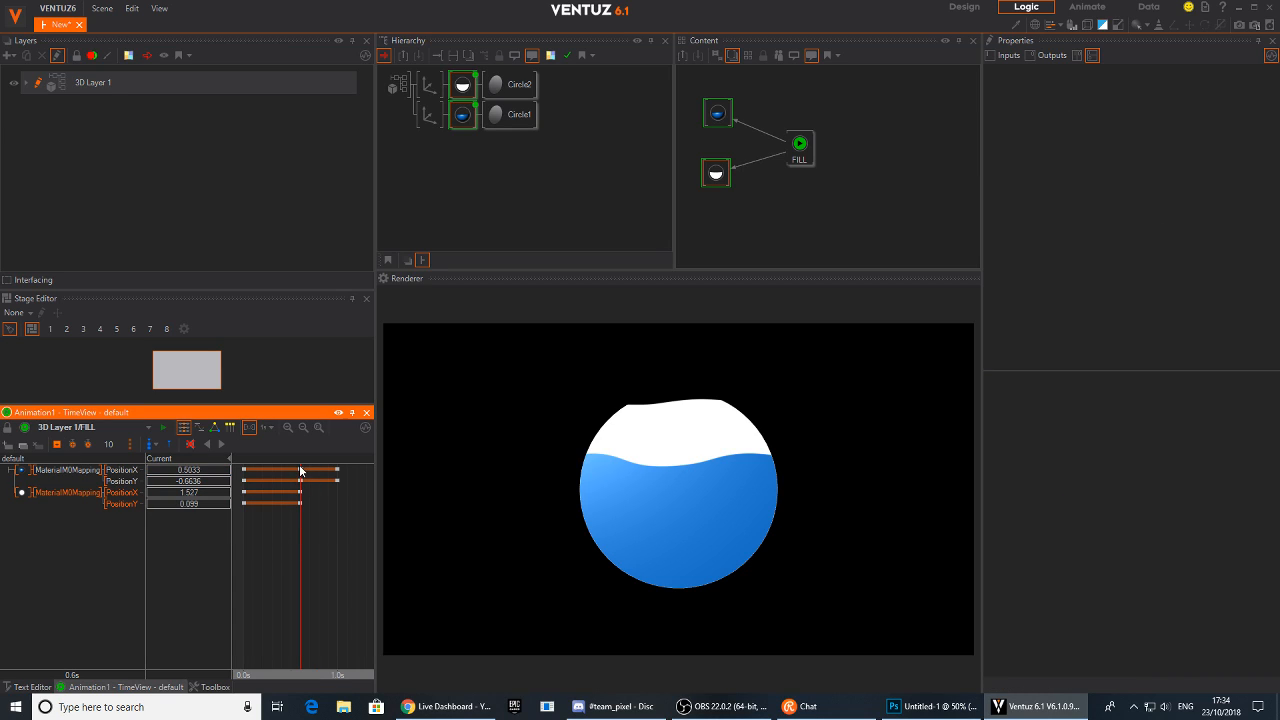
pyautogui.click(302, 482)
pyautogui.click(49, 493)
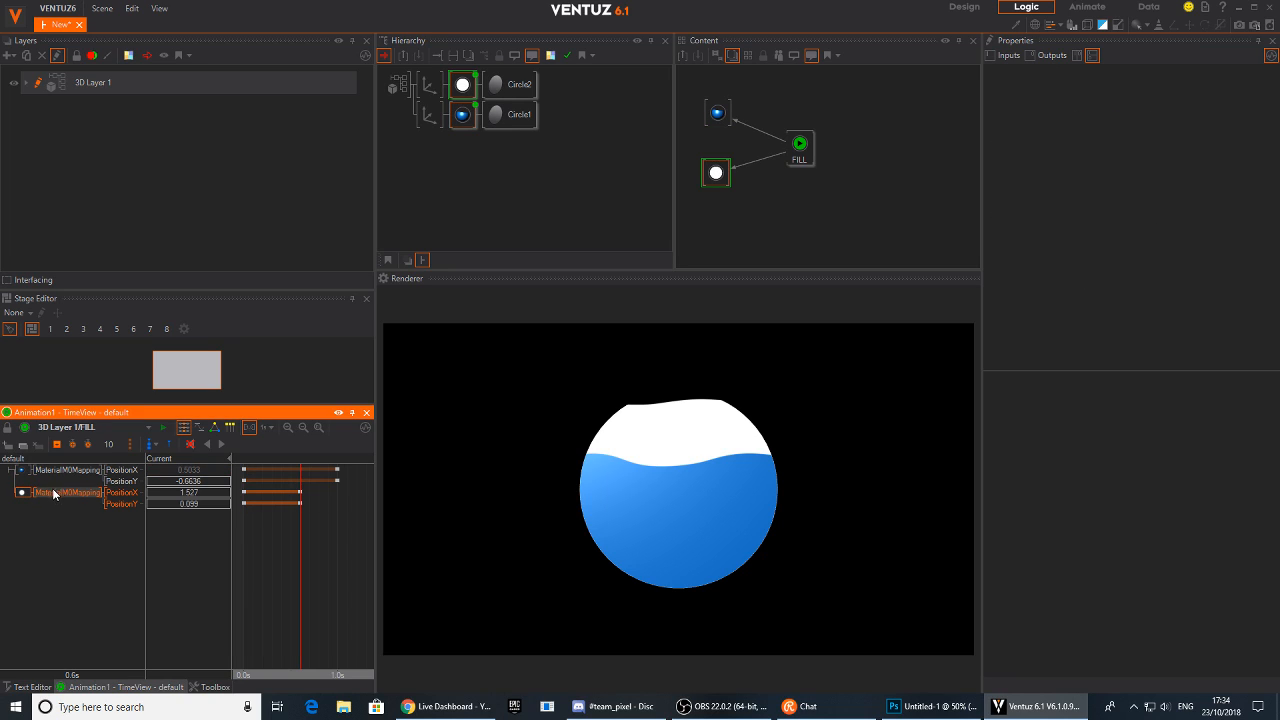
pyautogui.moveTo(294, 494); pyautogui.dragTo(334, 504)
pyautogui.moveTo(256, 540)
pyautogui.mouseDown()
pyautogui.moveTo(292, 540)
pyautogui.moveTo(273, 540)
pyautogui.mouseUp()
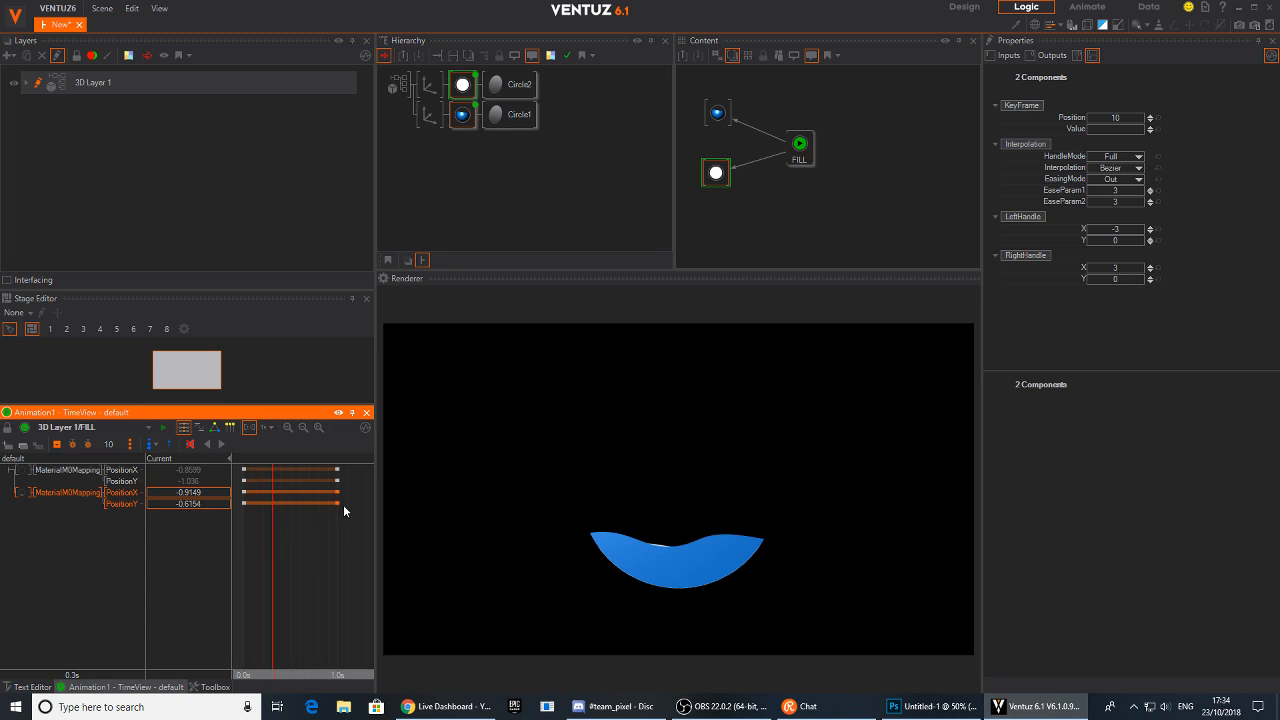
pyautogui.moveTo(338, 502)
pyautogui.mouseDown()
pyautogui.moveTo(248, 548)
pyautogui.moveTo(318, 546)
pyautogui.moveTo(325, 504)
pyautogui.mouseUp()
pyautogui.moveTo(326, 548); pyautogui.dragTo(291, 557)
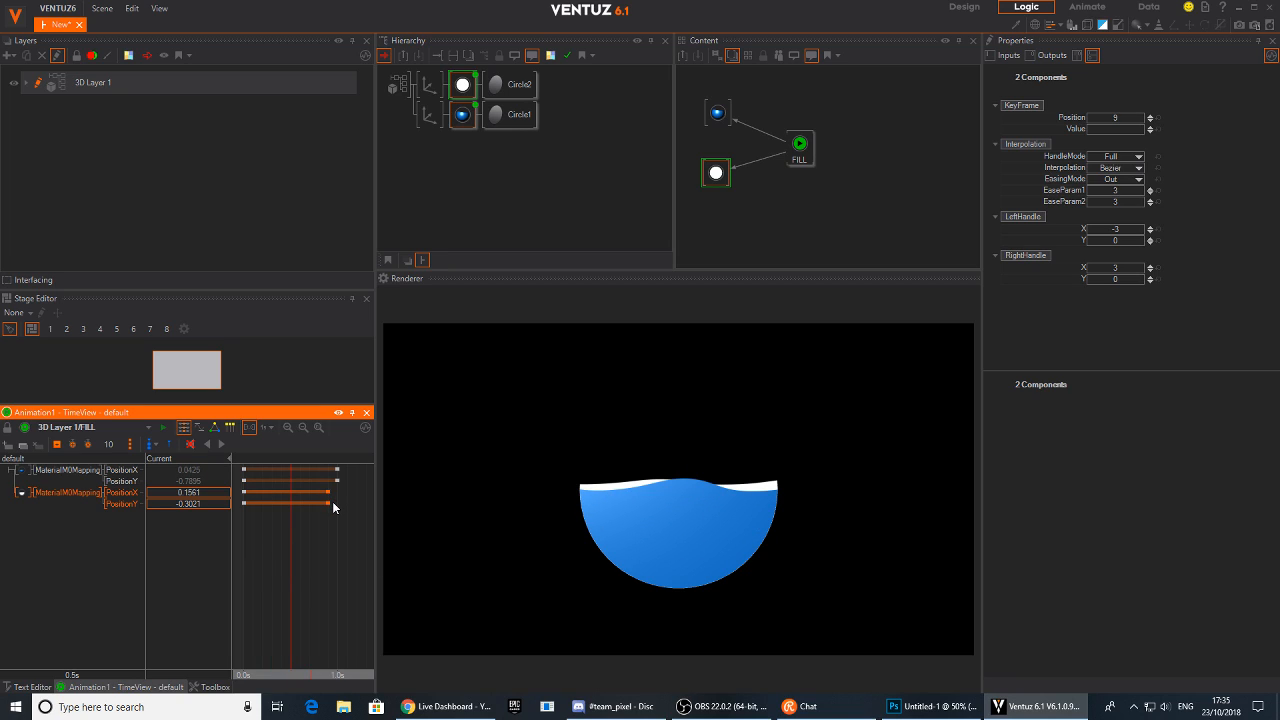
pyautogui.moveTo(328, 502); pyautogui.dragTo(324, 503)
# Change the timeline's time display and scrub through the animation to preview the two waves
pyautogui.click(268, 428)
pyautogui.click(298, 514)
pyautogui.scroll(-3, 300, 550)
pyautogui.moveTo(297, 503); pyautogui.dragTo(284, 505)
pyautogui.moveTo(277, 541); pyautogui.dragTo(333, 564, button='middle')
pyautogui.scroll(-4, 306, 552)
pyautogui.scroll(-2, 308, 559)
pyautogui.moveTo(325, 564); pyautogui.dragTo(298, 565)
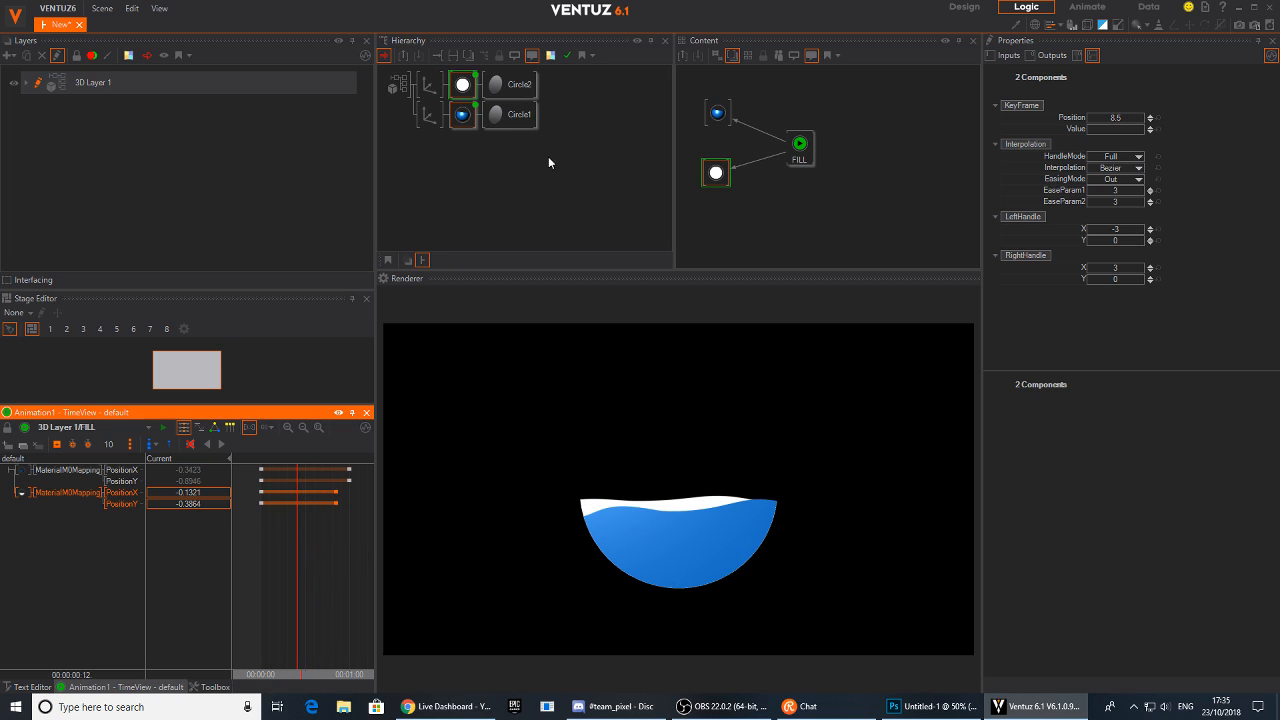
# Set the upper material's base color to a dark blue of 10, 60, 106 sampled from the render
pyautogui.click(463, 88)
pyautogui.moveTo(716, 174); pyautogui.dragTo(710, 183)
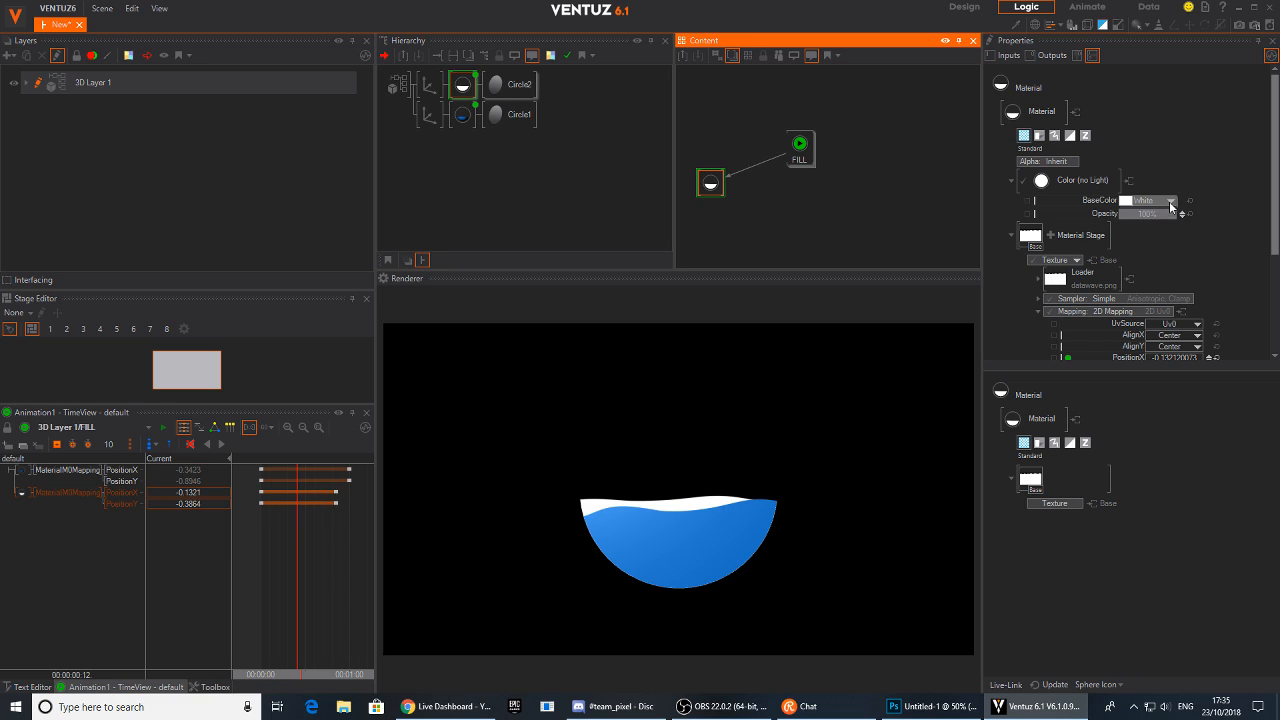
pyautogui.click(1170, 202)
pyautogui.click(1181, 166)
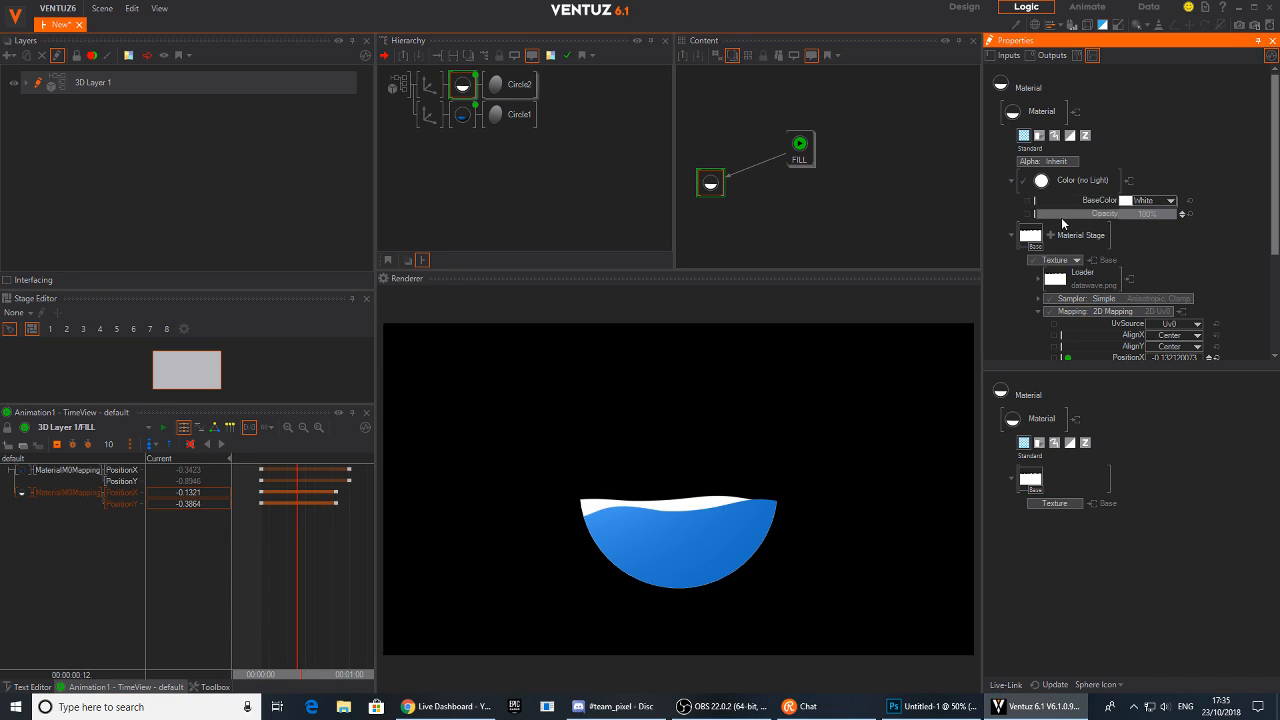
pyautogui.moveTo(1125, 201); pyautogui.dragTo(745, 537)
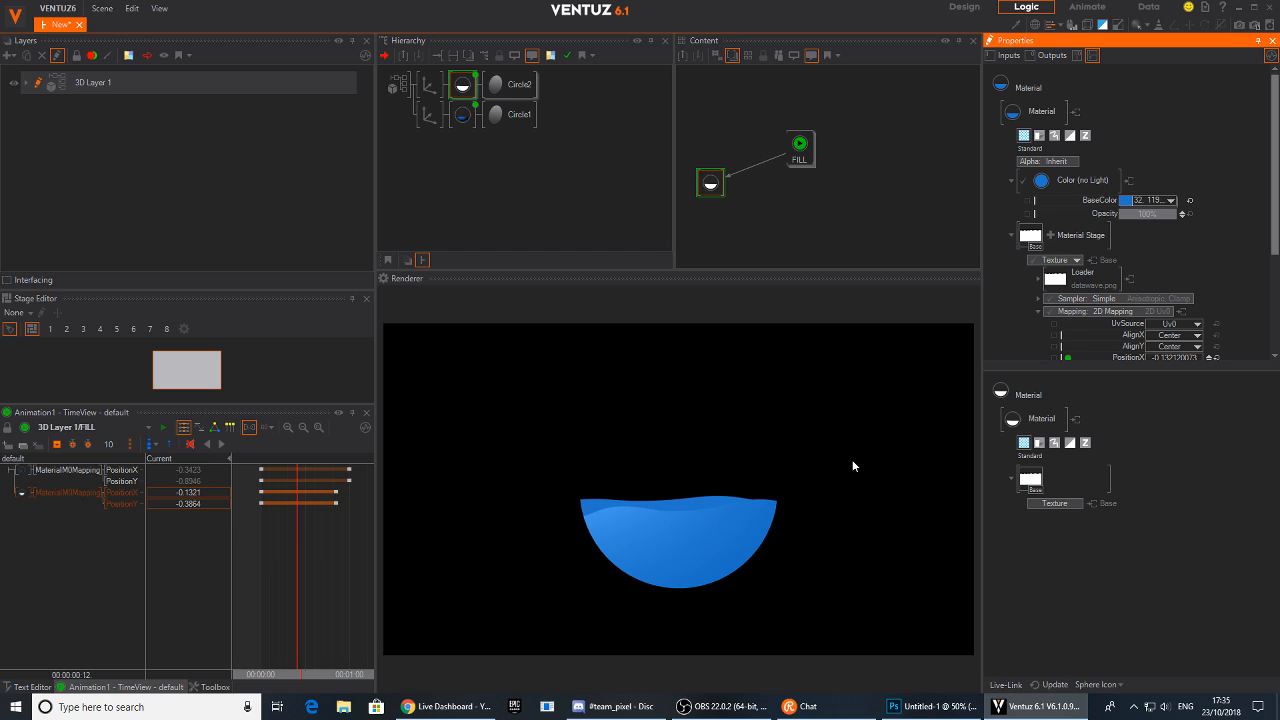
pyautogui.click(1170, 201)
pyautogui.moveTo(1162, 247); pyautogui.dragTo(1160, 261)
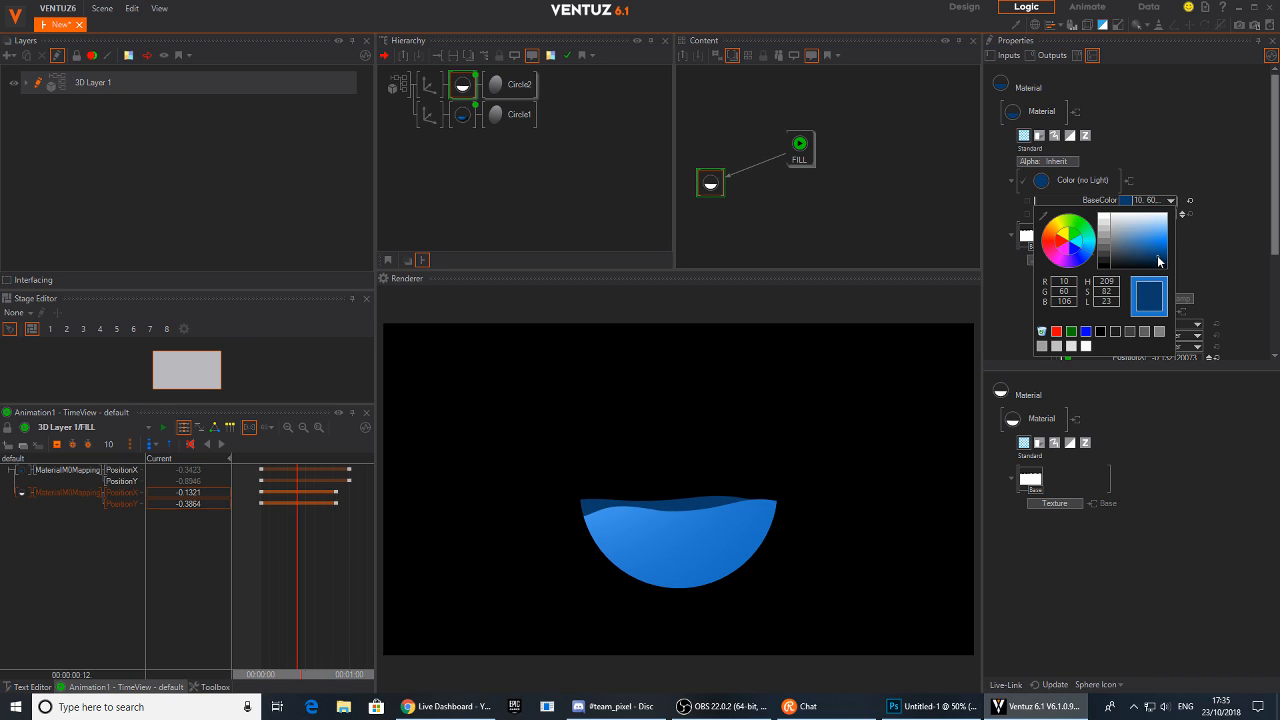
pyautogui.click(1179, 207)
# Switch the lower circle's material color mode to No Light
pyautogui.moveTo(258, 592); pyautogui.dragTo(293, 574)
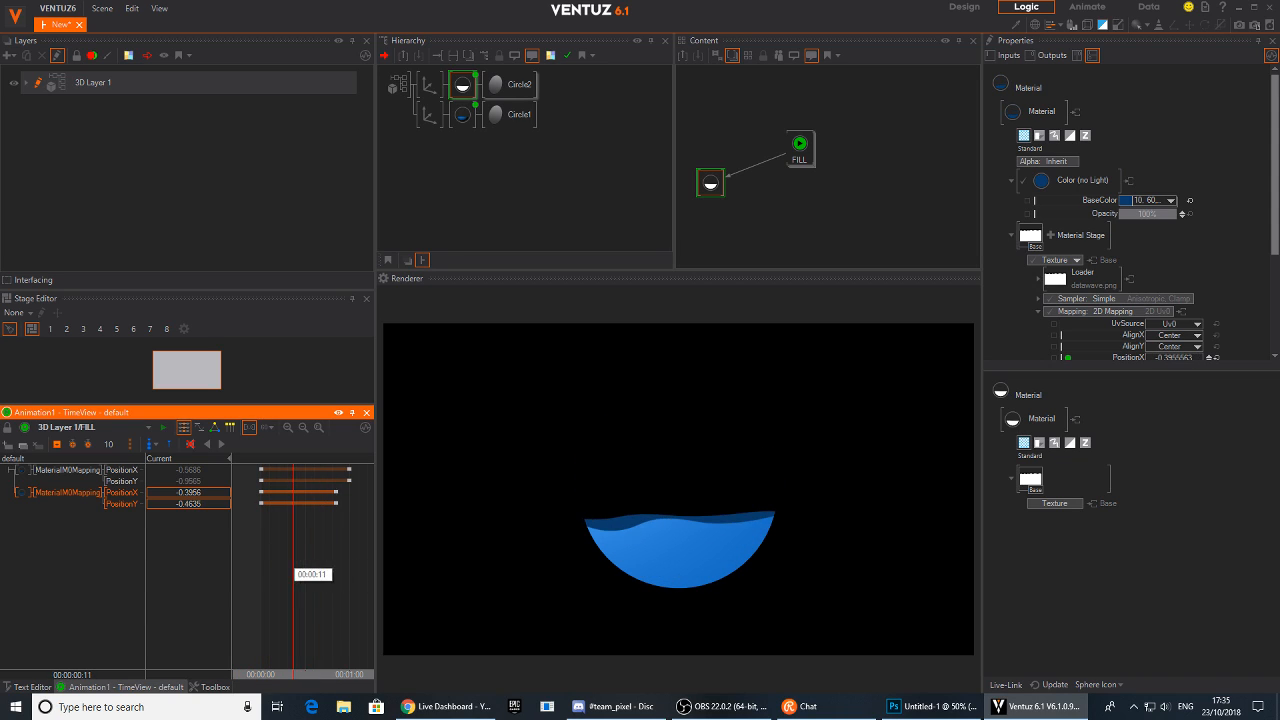
pyautogui.click(464, 116)
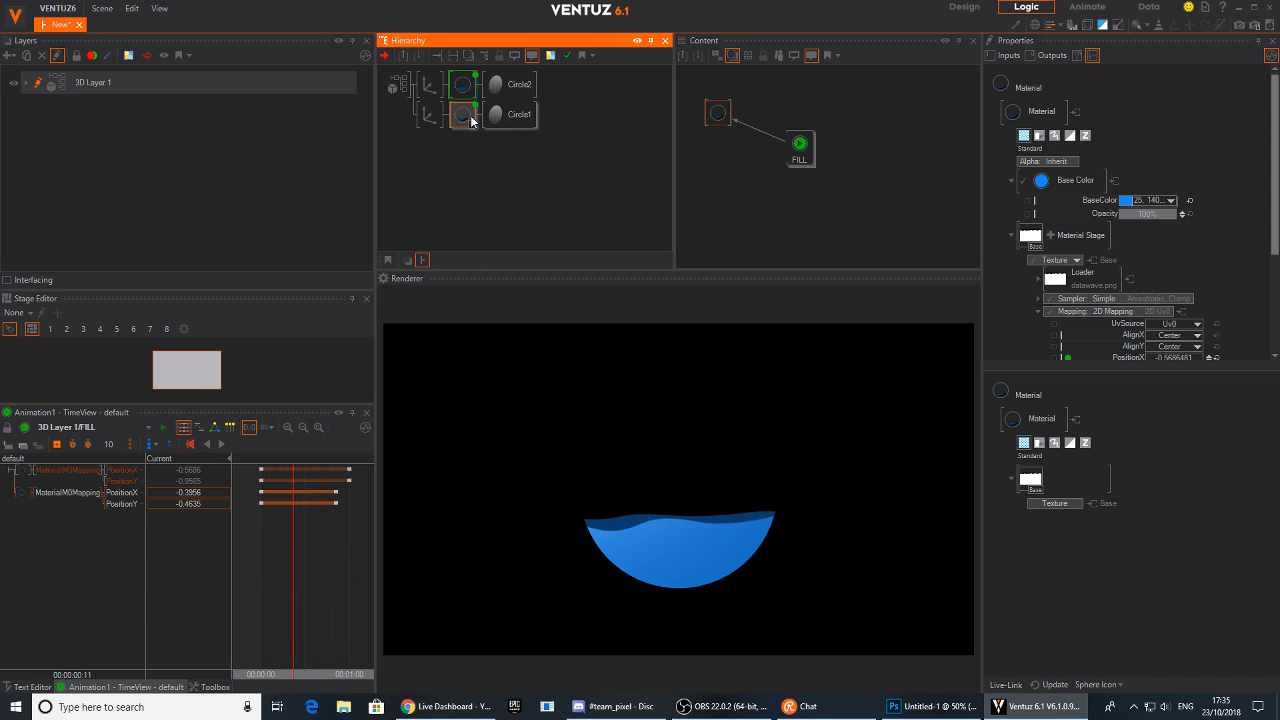
pyautogui.click(1074, 185)
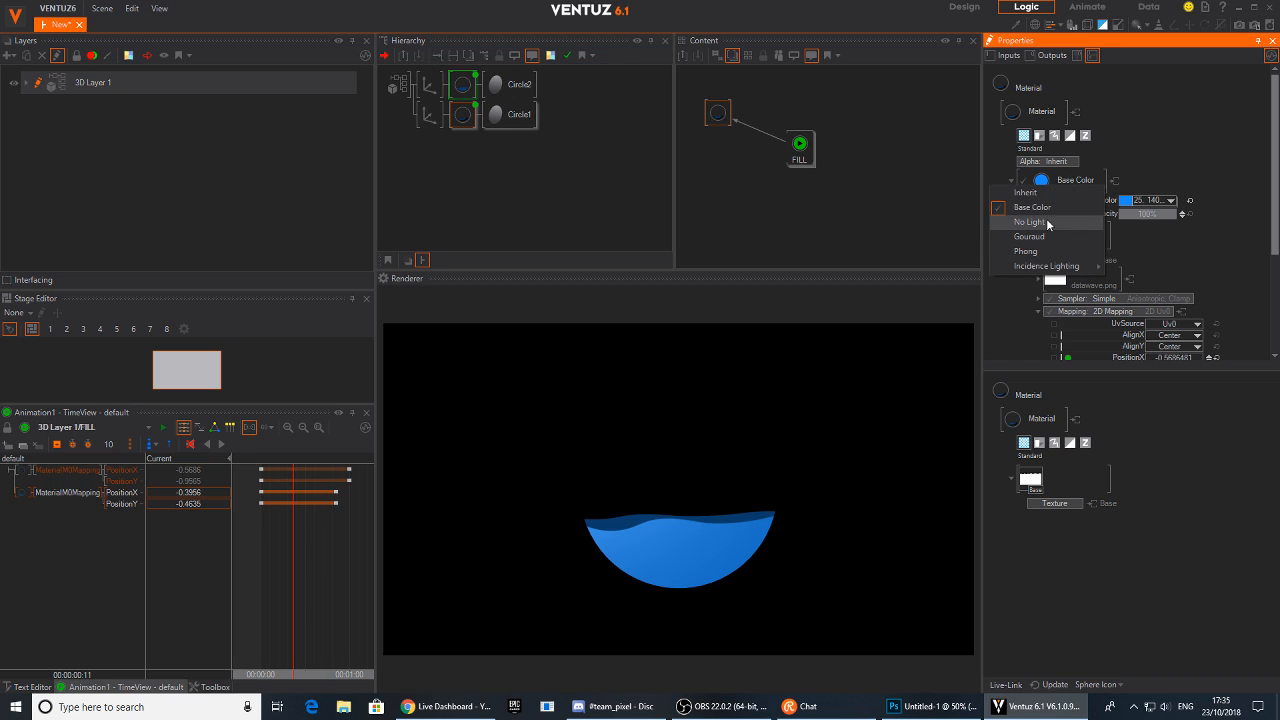
pyautogui.click(1051, 220)
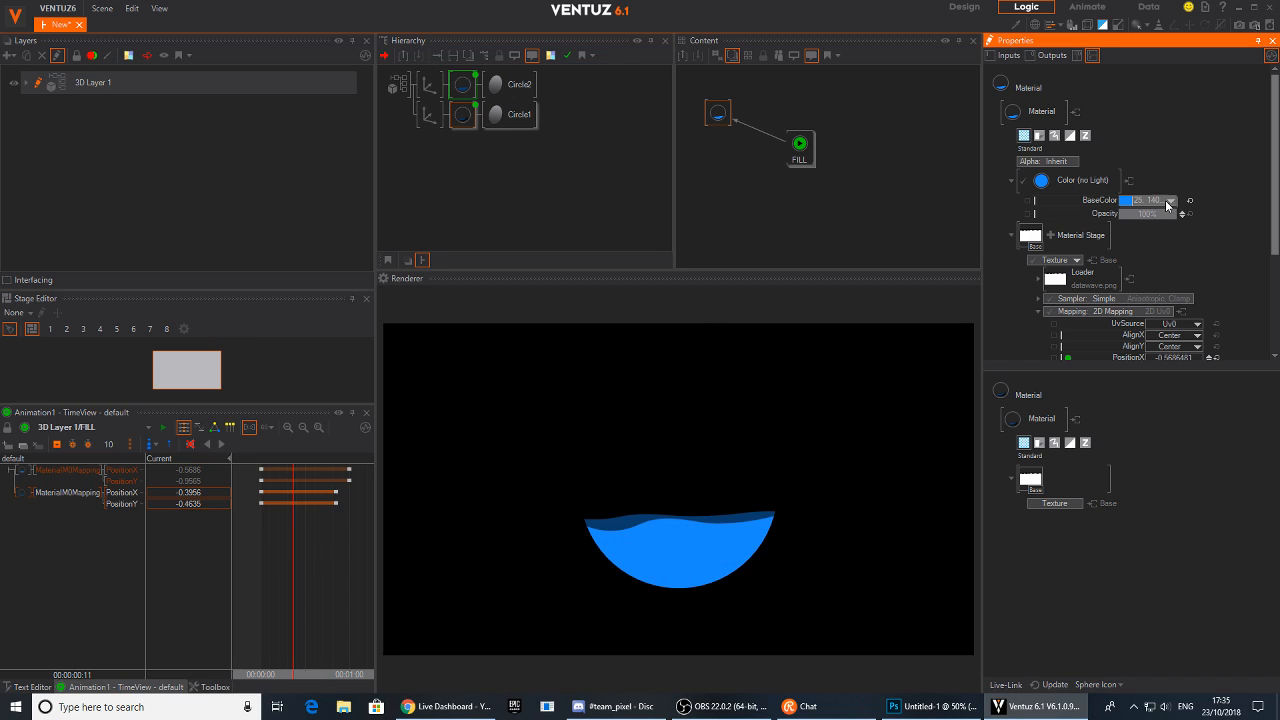
# Add a new Axis node as a third branch below the two circles in the hierarchy
pyautogui.moveTo(338, 544); pyautogui.dragTo(312, 540)
pyautogui.doubleClick(433, 171)
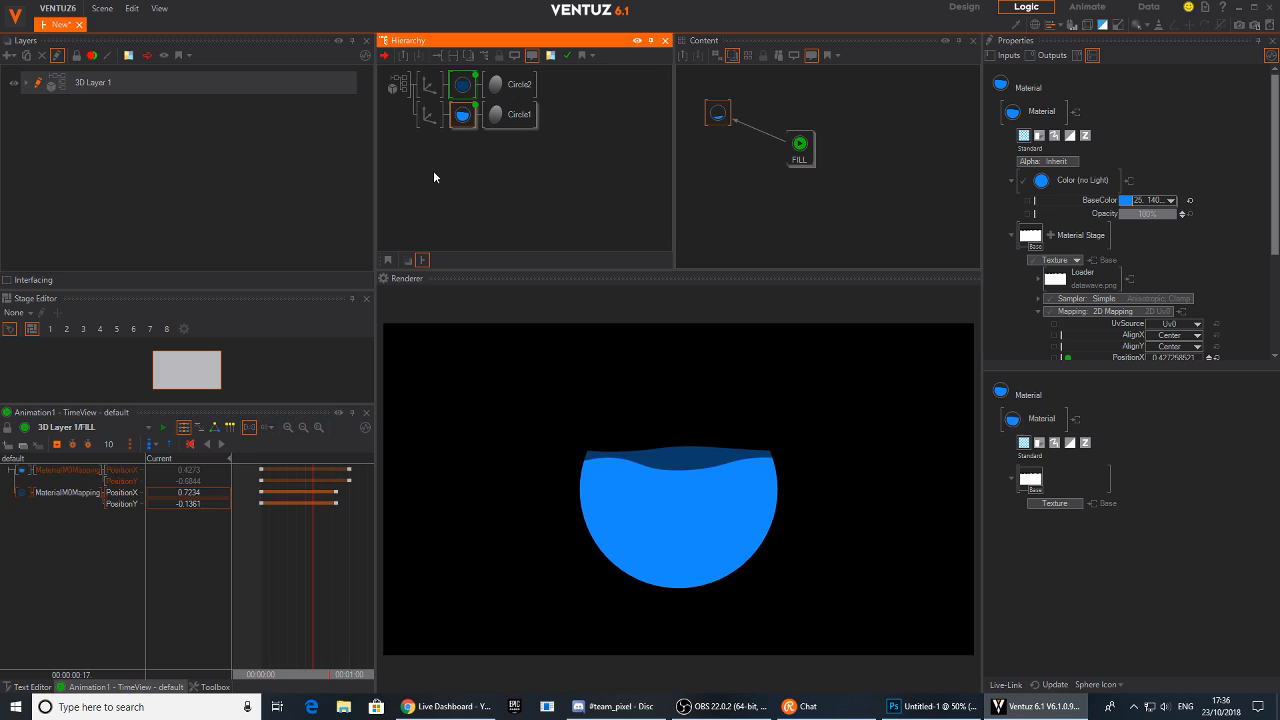
pyautogui.write('ax')
pyautogui.click(448, 208)
pyautogui.click(428, 111)
pyautogui.click(425, 146)
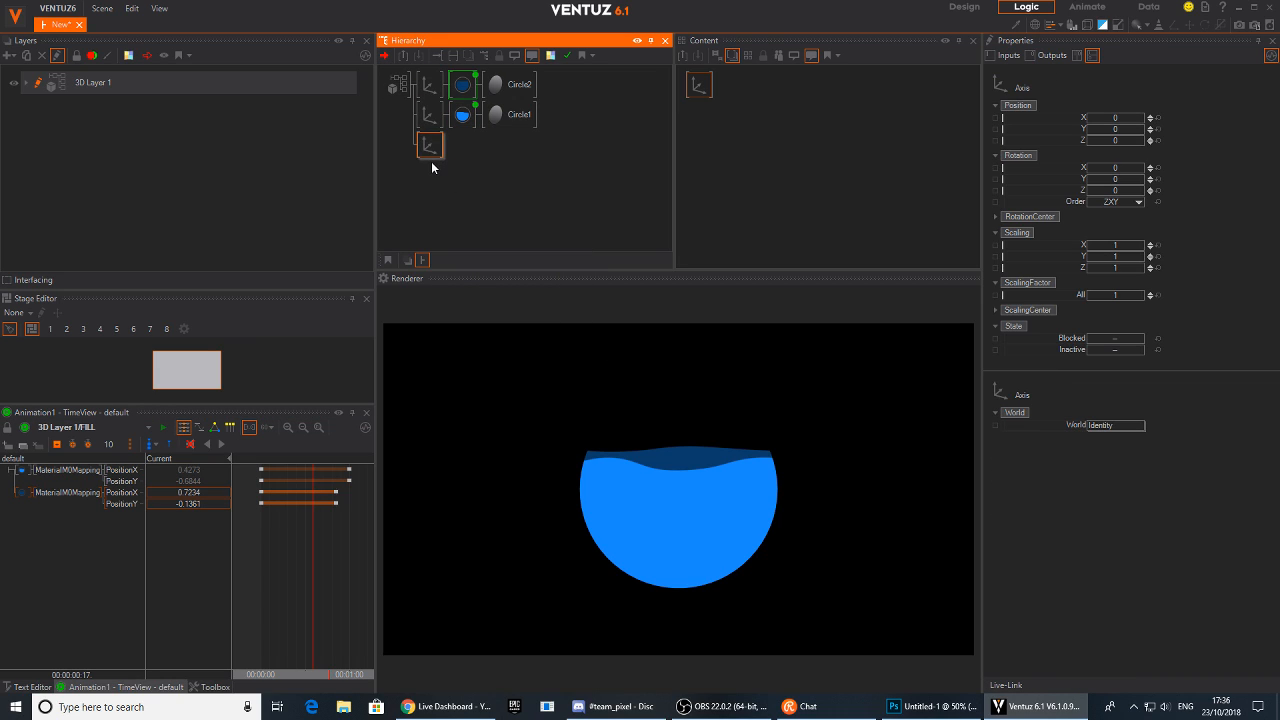
# Add a Circle node under the new axis
pyautogui.doubleClick(432, 167)
pyautogui.write('c')
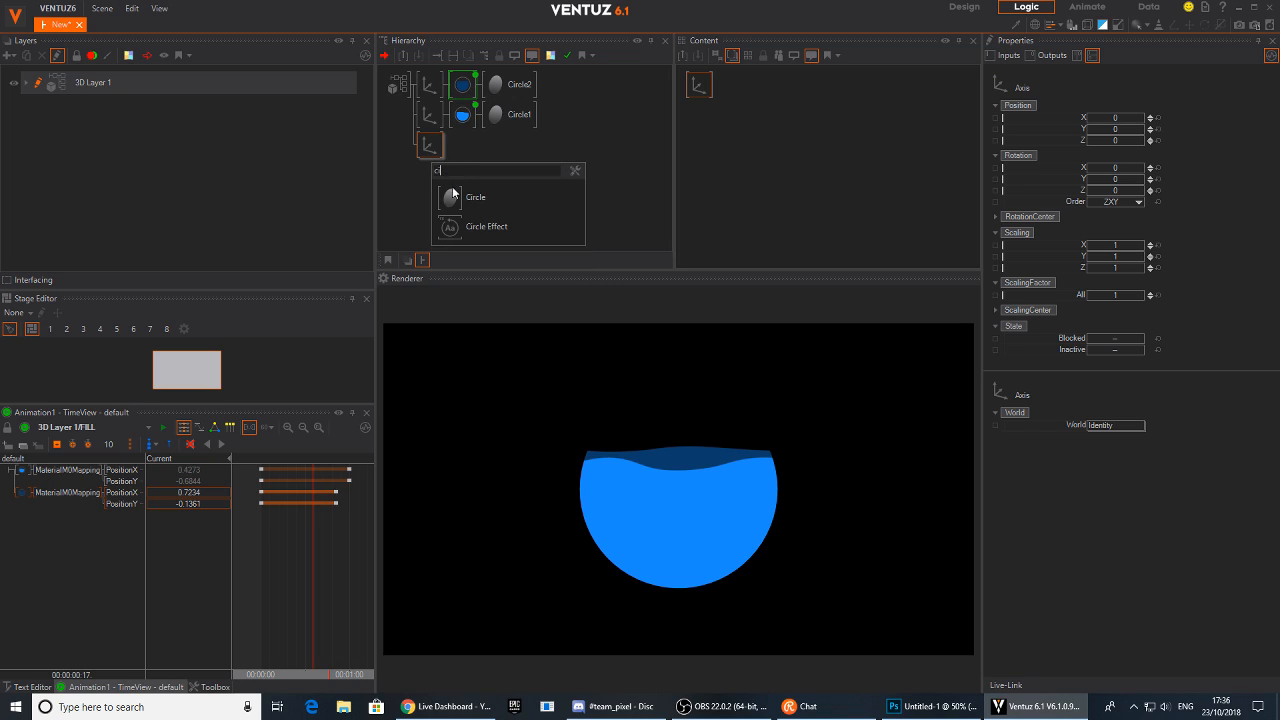
pyautogui.click(452, 190)
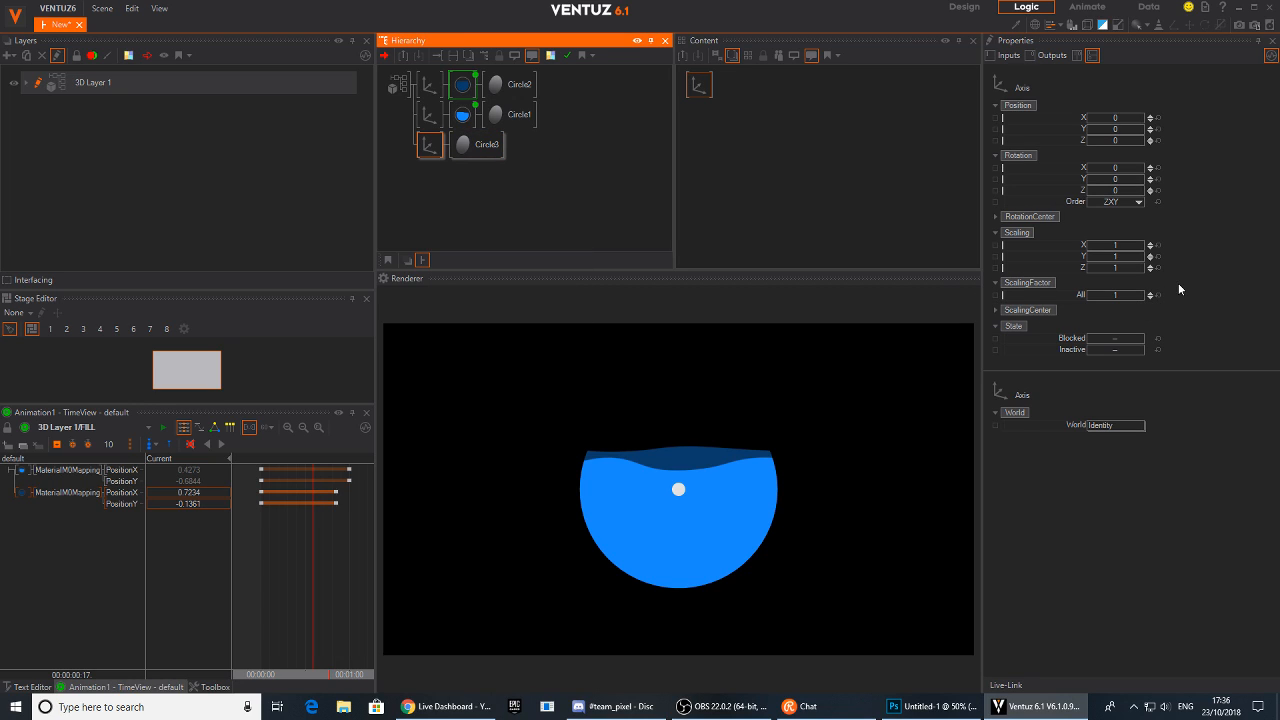
# Set the new axis's overall scaling factor to 14
pyautogui.moveTo(1113, 294)
pyautogui.mouseDown()
pyautogui.moveTo(1143, 298)
pyautogui.moveTo(1126, 299)
pyautogui.mouseUp()
pyautogui.moveTo(334, 529); pyautogui.dragTo(349, 529)
pyautogui.click(443, 150)
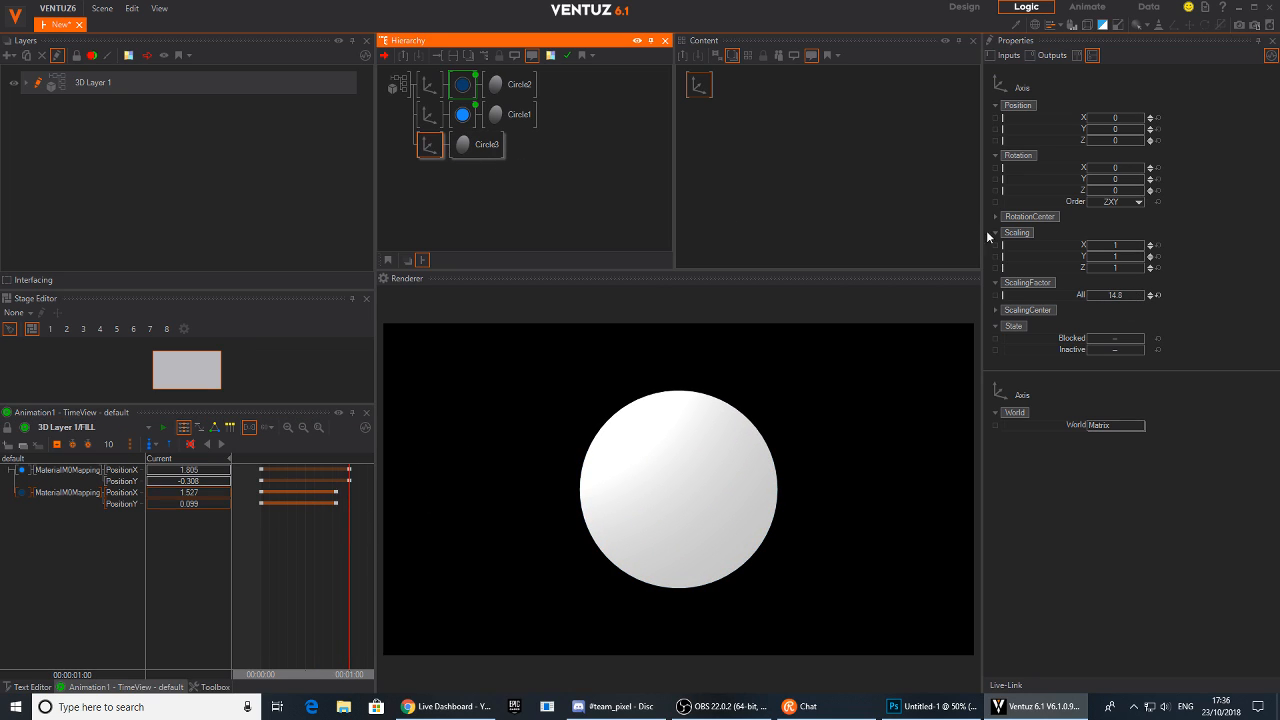
pyautogui.click(1125, 294)
# Set Circle3's hole to 0.921 to turn it into a thin ring
pyautogui.click(477, 144)
pyautogui.moveTo(713, 84); pyautogui.dragTo(723, 105)
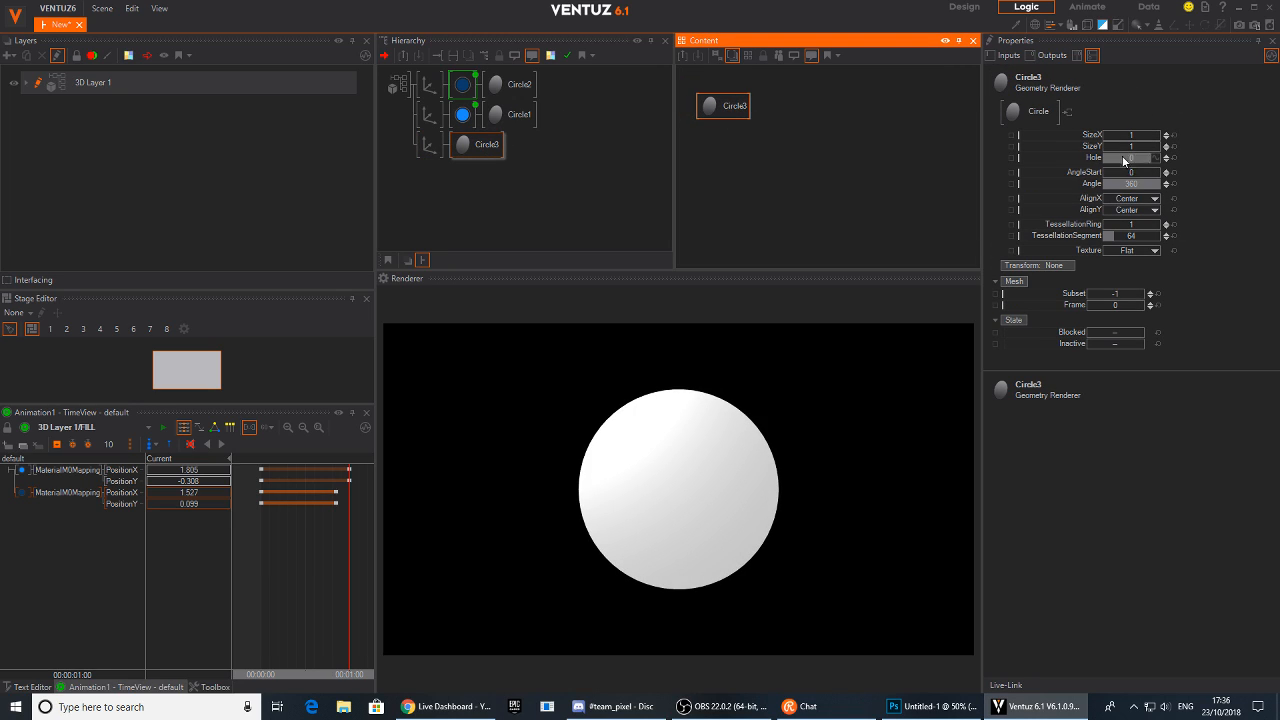
pyautogui.moveTo(1124, 159)
pyautogui.mouseDown()
pyautogui.moveTo(1158, 166)
pyautogui.moveTo(1131, 166)
pyautogui.mouseUp()
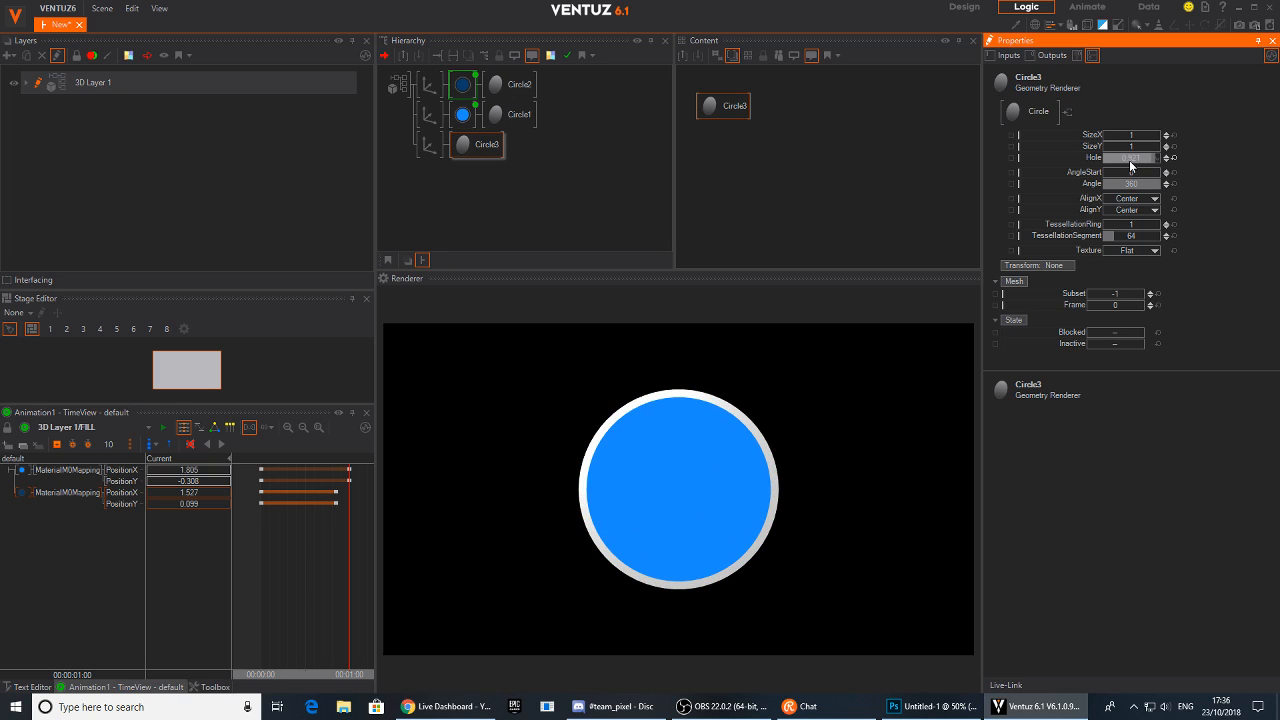
# Scrub the timeline to preview the wave animation
pyautogui.moveTo(355, 570); pyautogui.dragTo(287, 562)
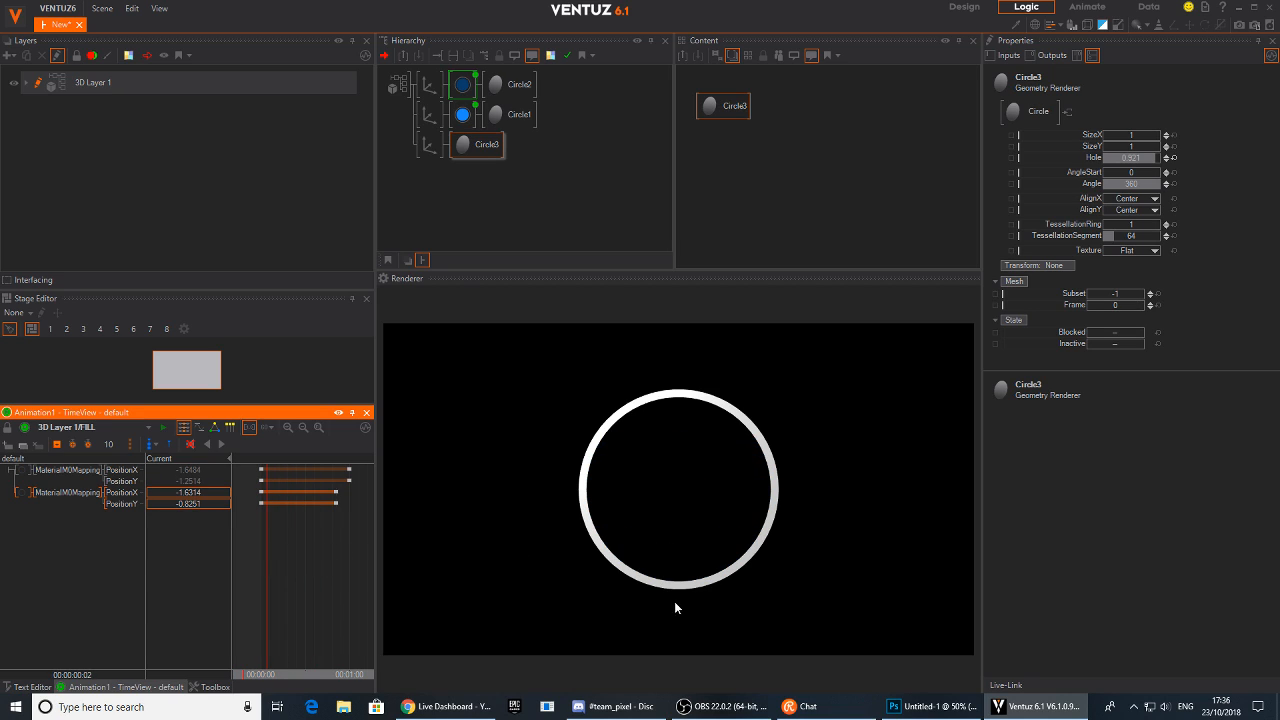
pyautogui.click(275, 560)
pyautogui.moveTo(275, 560)
pyautogui.mouseDown()
pyautogui.moveTo(334, 550)
pyautogui.moveTo(261, 558)
pyautogui.mouseUp()
# Insert a Group node above the circle branches and merge it into a hierarchy container
pyautogui.click(431, 188)
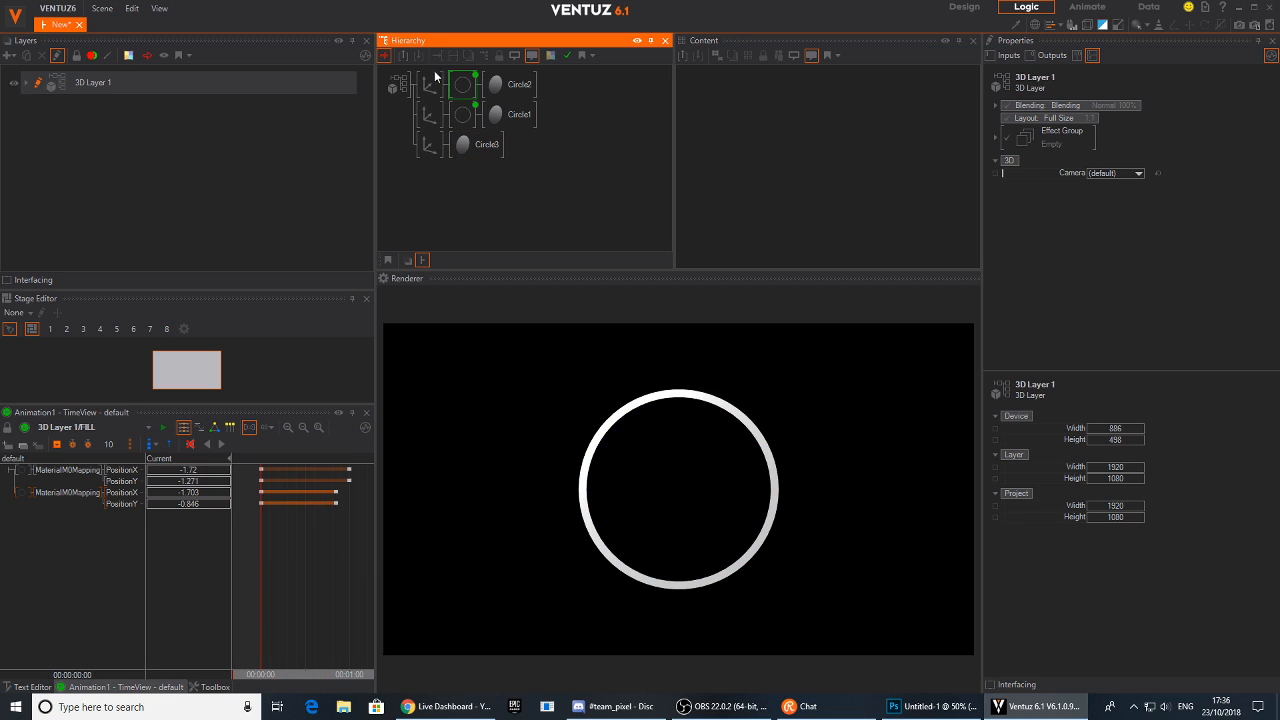
pyautogui.doubleClick(419, 189)
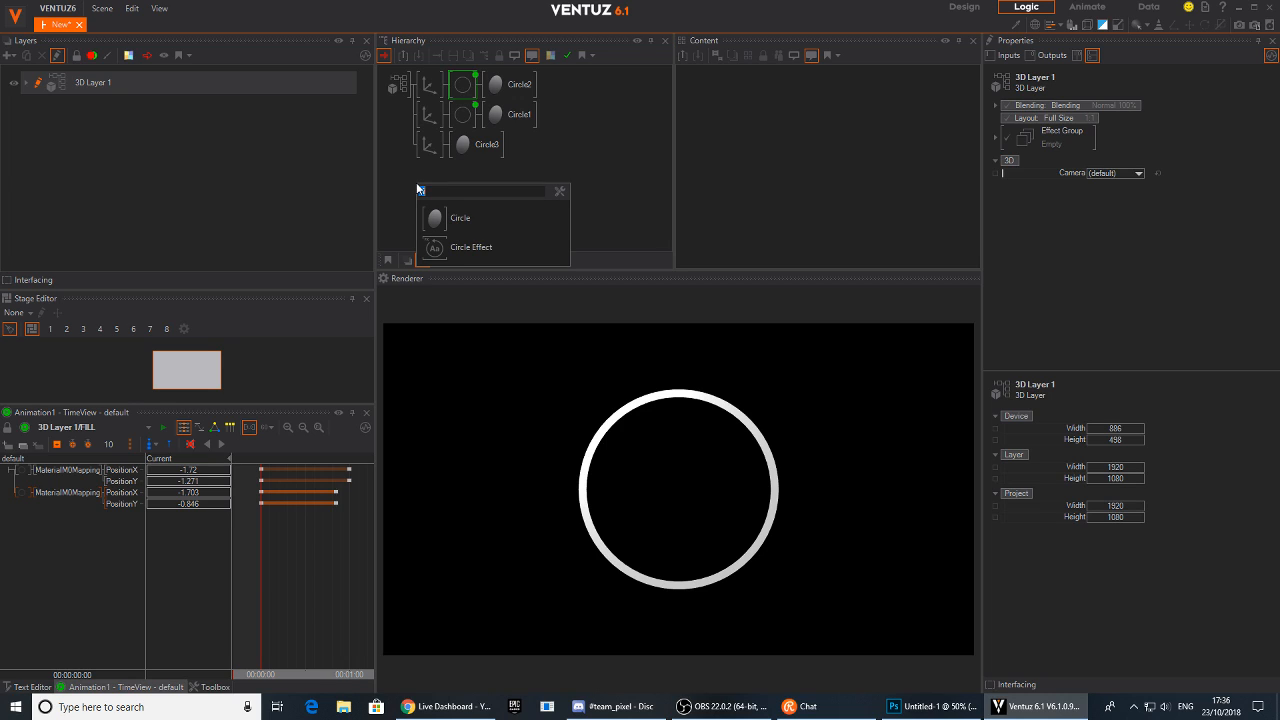
pyautogui.write('grou')
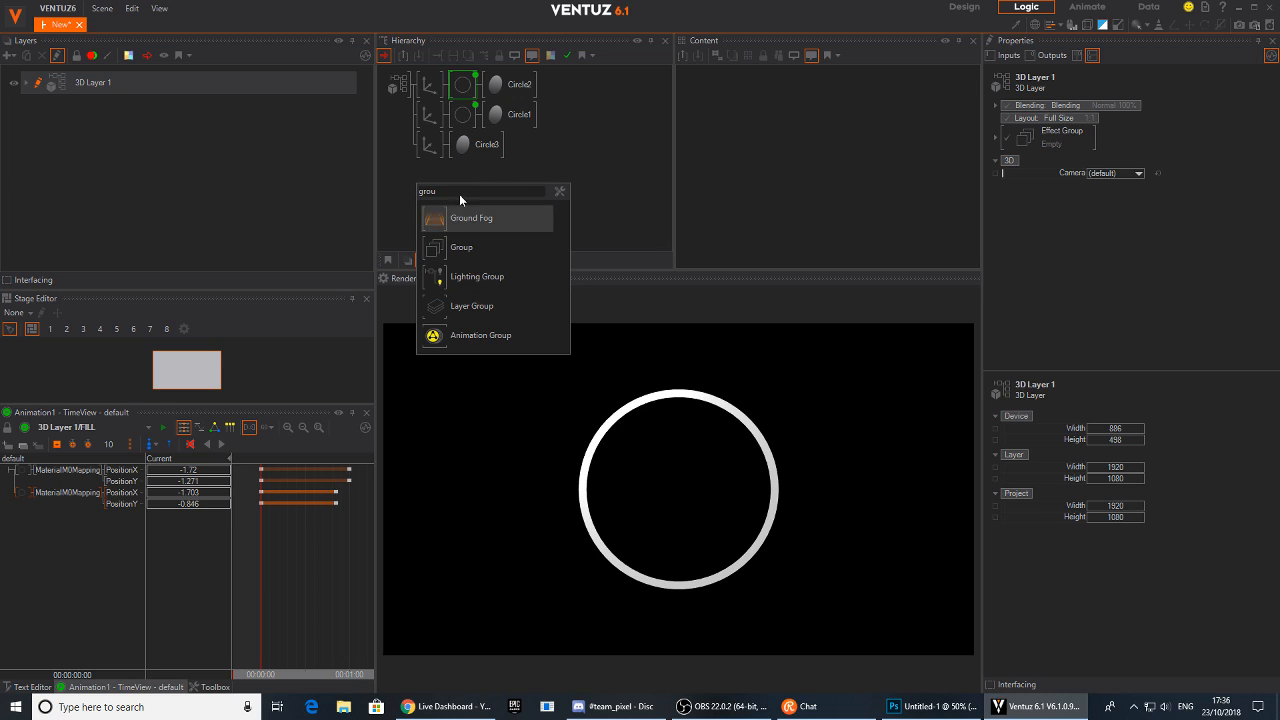
pyautogui.click(433, 246)
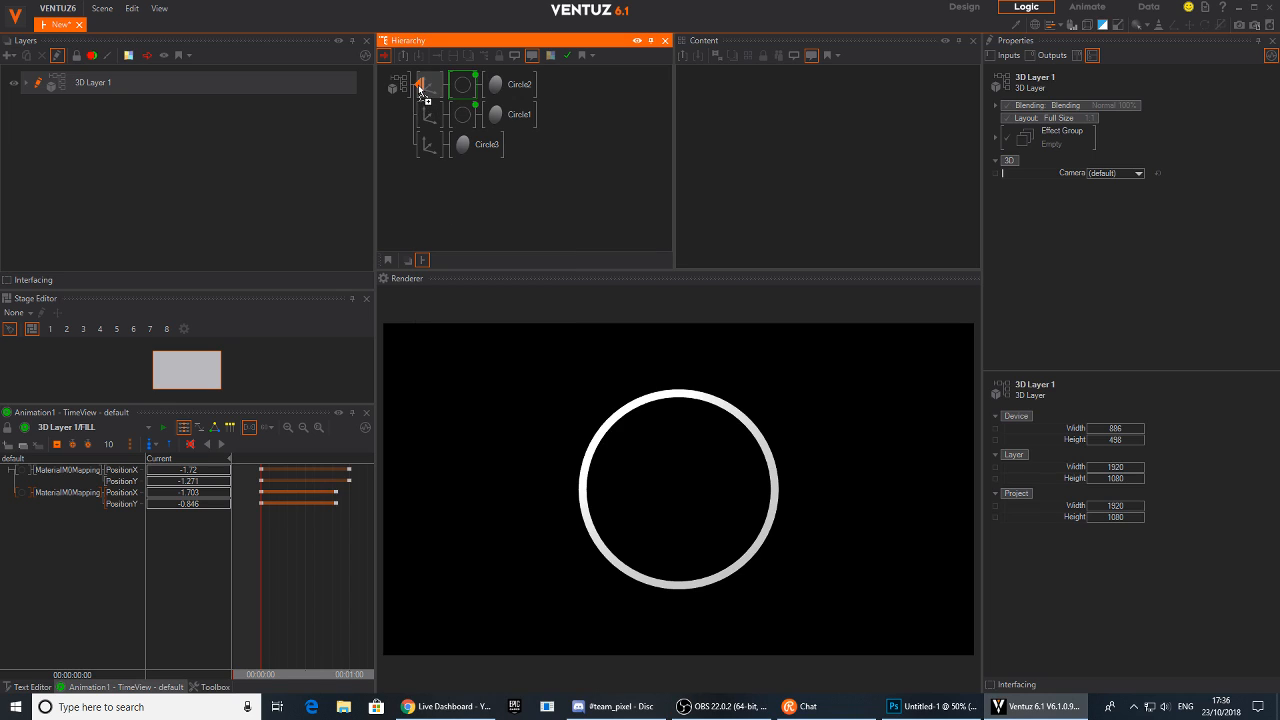
pyautogui.click(429, 92)
pyautogui.rightClick(427, 95)
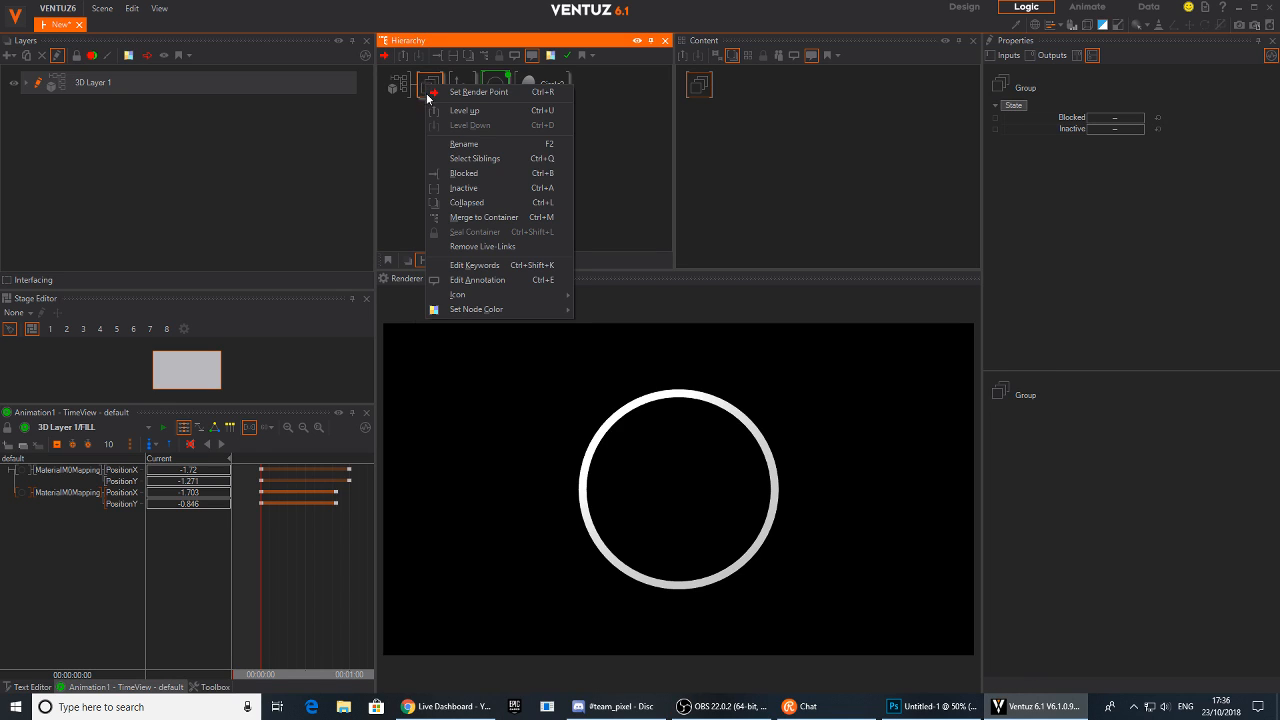
pyautogui.click(487, 219)
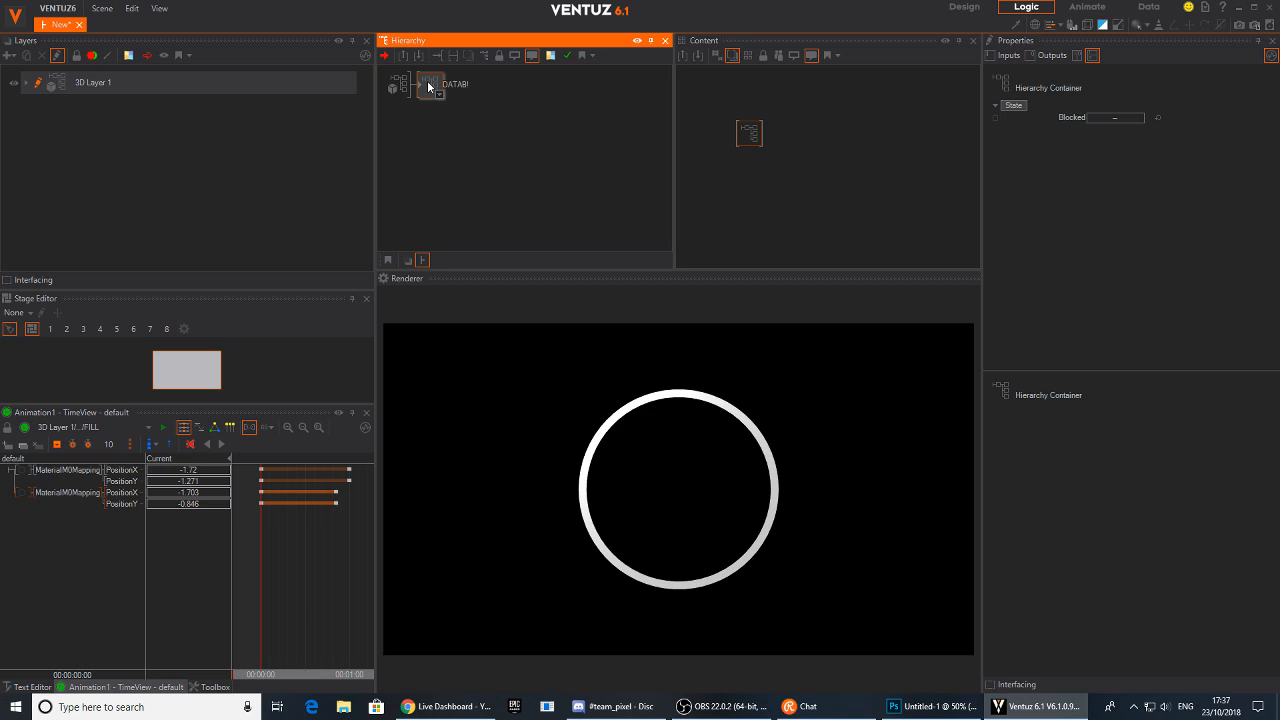
pyautogui.press('Return')
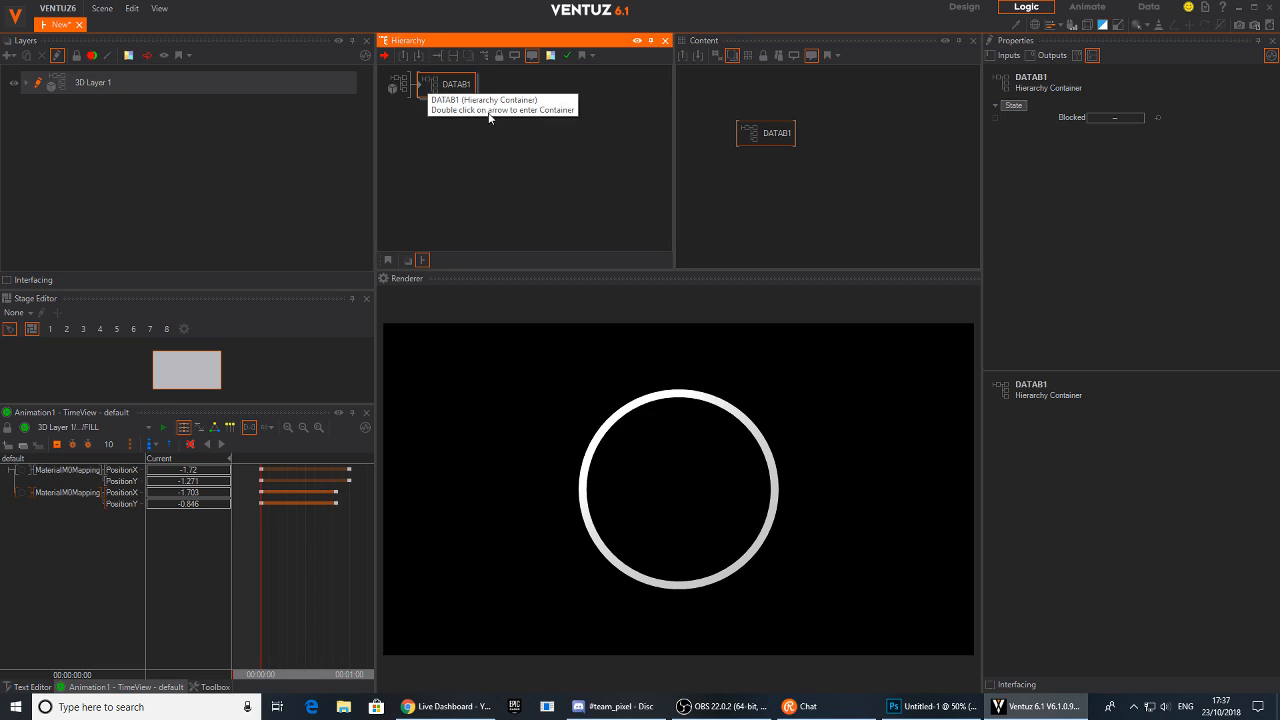
# Open the container and select the upper circle's material node
pyautogui.doubleClick(423, 90)
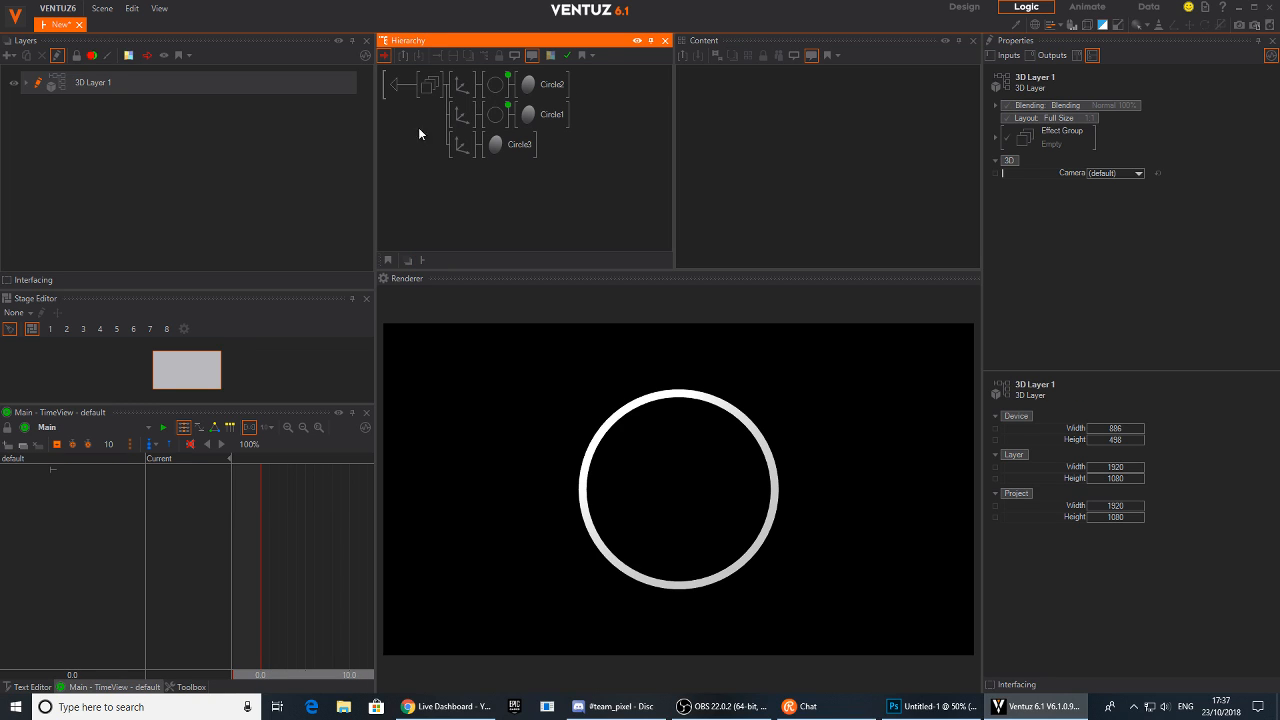
pyautogui.click(495, 84)
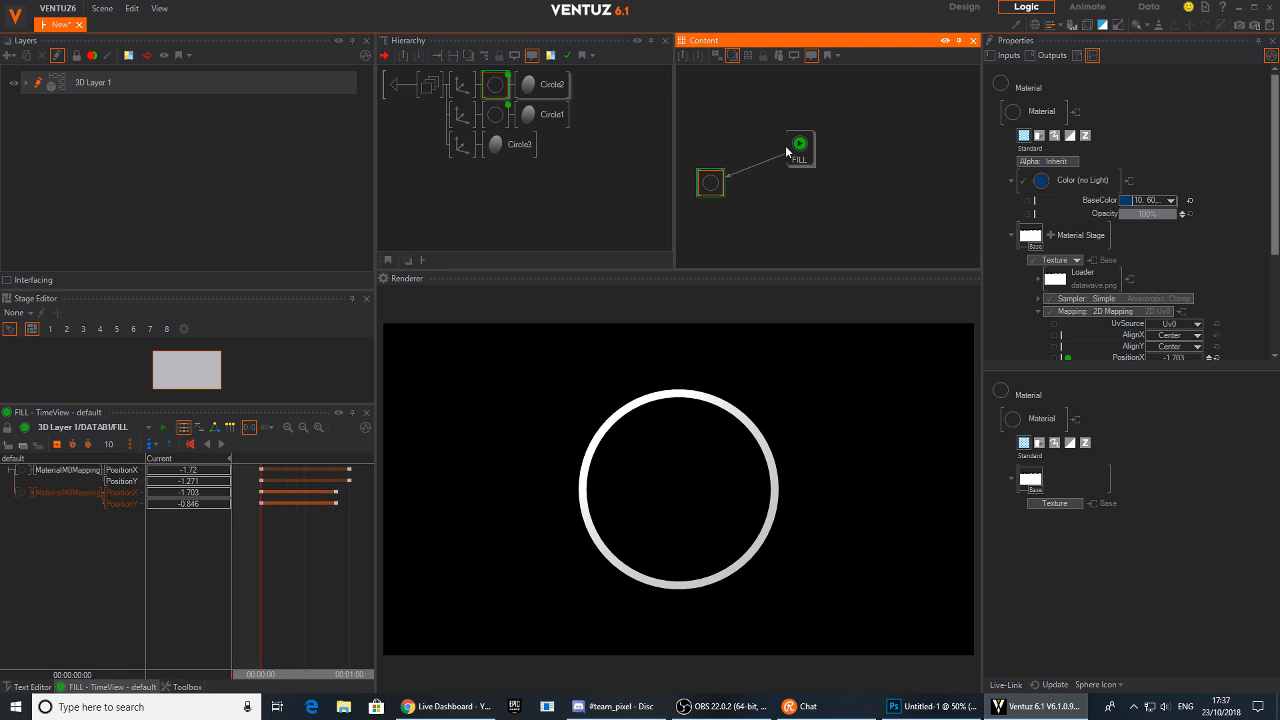
# Rearrange the nodes inside the container and add a Simple Control node next to the FILL animation
pyautogui.click(800, 146)
pyautogui.moveTo(800, 152)
pyautogui.mouseDown()
pyautogui.moveTo(767, 161)
pyautogui.moveTo(786, 157)
pyautogui.mouseUp()
pyautogui.moveTo(322, 552); pyautogui.dragTo(297, 558)
pyautogui.moveTo(786, 158)
pyautogui.mouseDown()
pyautogui.moveTo(757, 167)
pyautogui.moveTo(768, 161)
pyautogui.mouseUp()
pyautogui.click(846, 183)
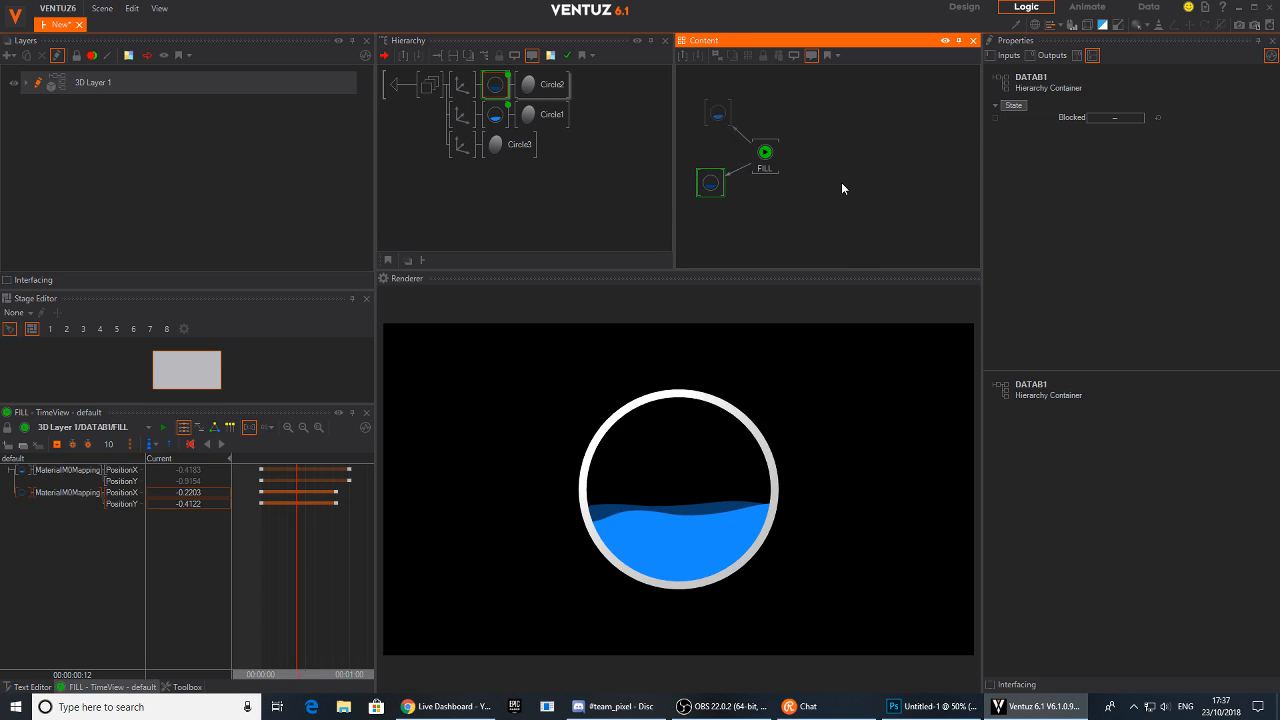
pyautogui.doubleClick(841, 182)
pyautogui.write('sim')
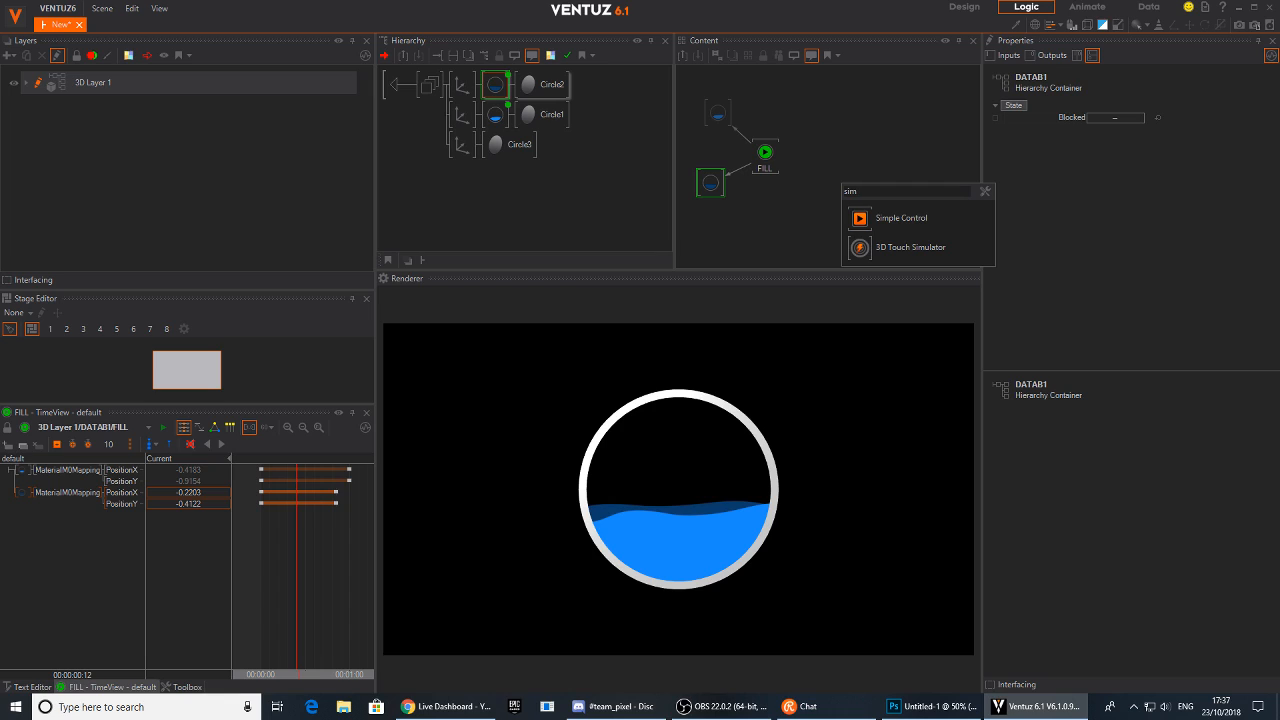
pyautogui.click(866, 218)
# Link the FILL keyframe animation's Control input to the new Simple Control node
pyautogui.click(809, 160)
pyautogui.click(760, 165)
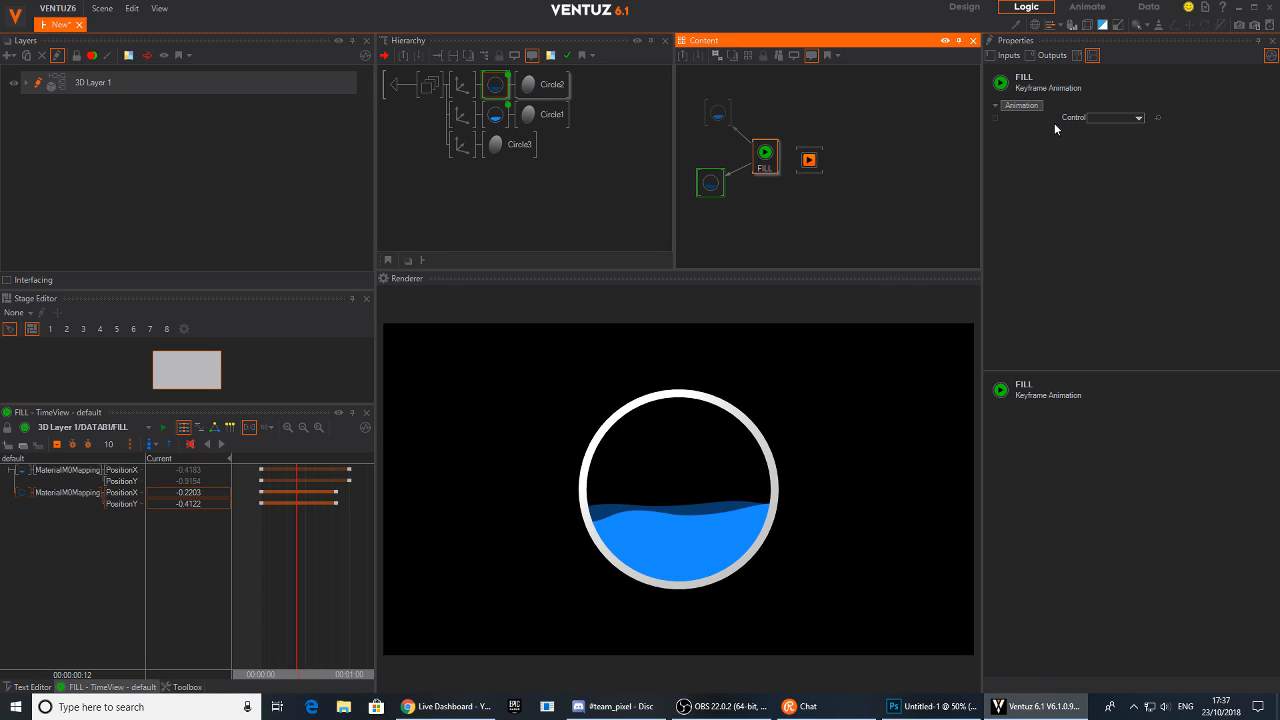
pyautogui.moveTo(1047, 120); pyautogui.dragTo(809, 162)
# Adjust the Simple Control's Progress value and expose the Progress property
pyautogui.click(809, 162)
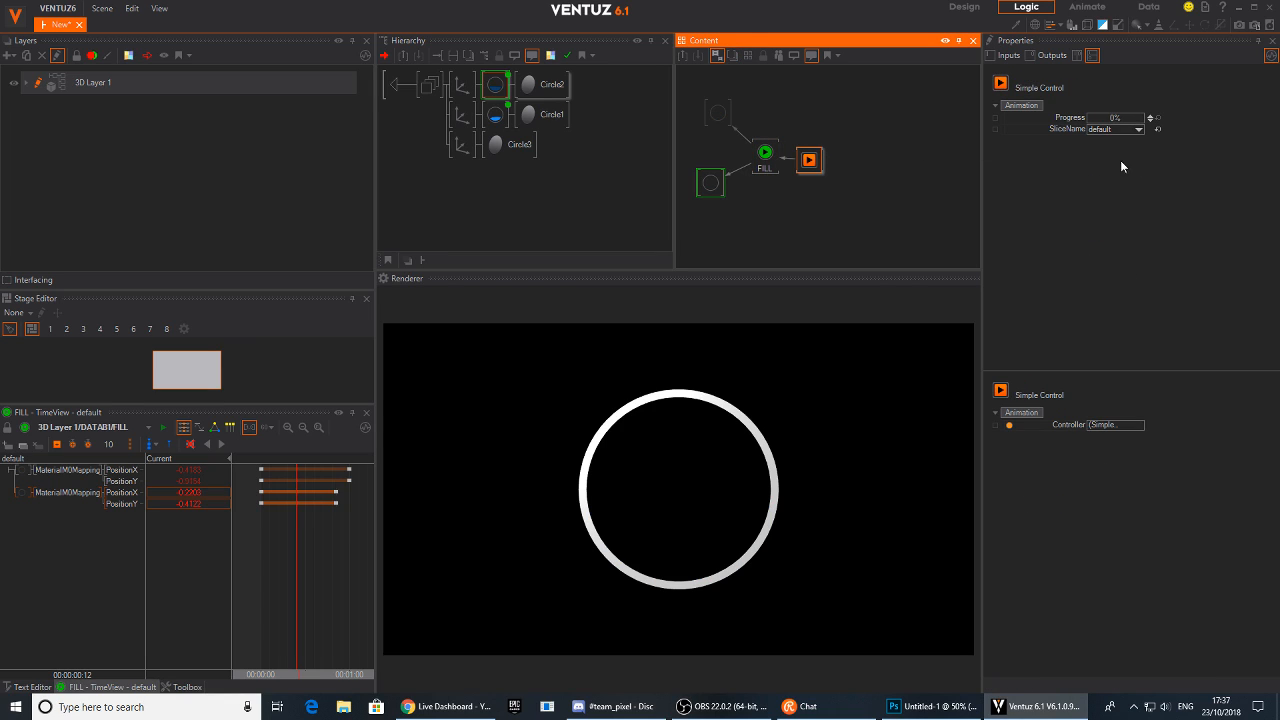
pyautogui.moveTo(1098, 122)
pyautogui.mouseDown()
pyautogui.moveTo(1126, 123)
pyautogui.moveTo(1089, 127)
pyautogui.moveTo(1129, 126)
pyautogui.moveTo(1102, 127)
pyautogui.mouseUp()
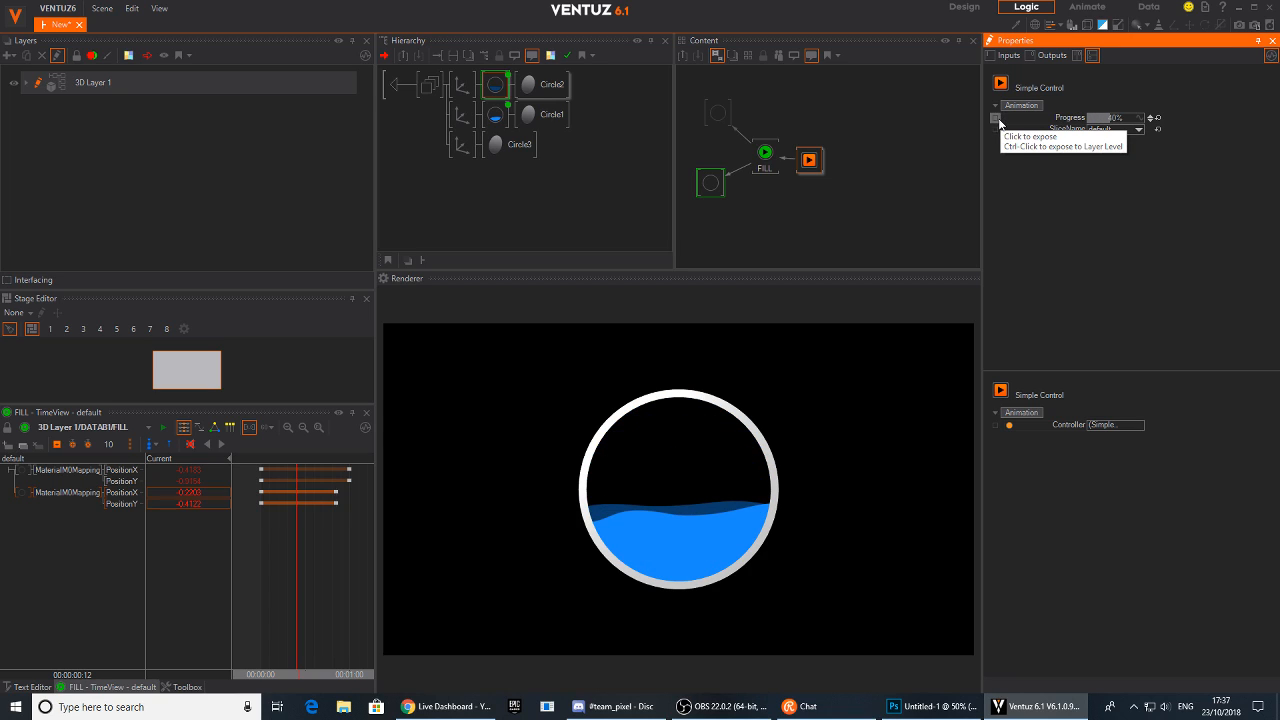
pyautogui.click(996, 120)
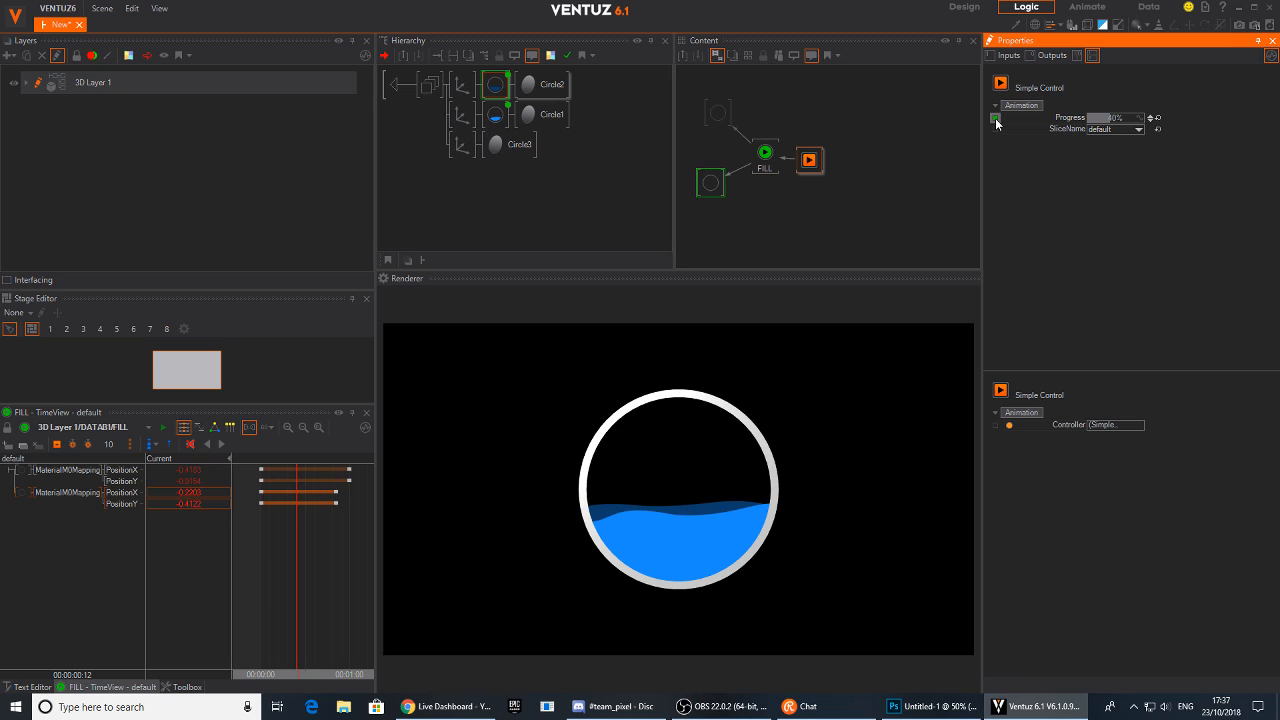
# Open the exposed Progress attribute's settings, turn off name inheritance and begin renaming it with Fi
pyautogui.click(996, 120)
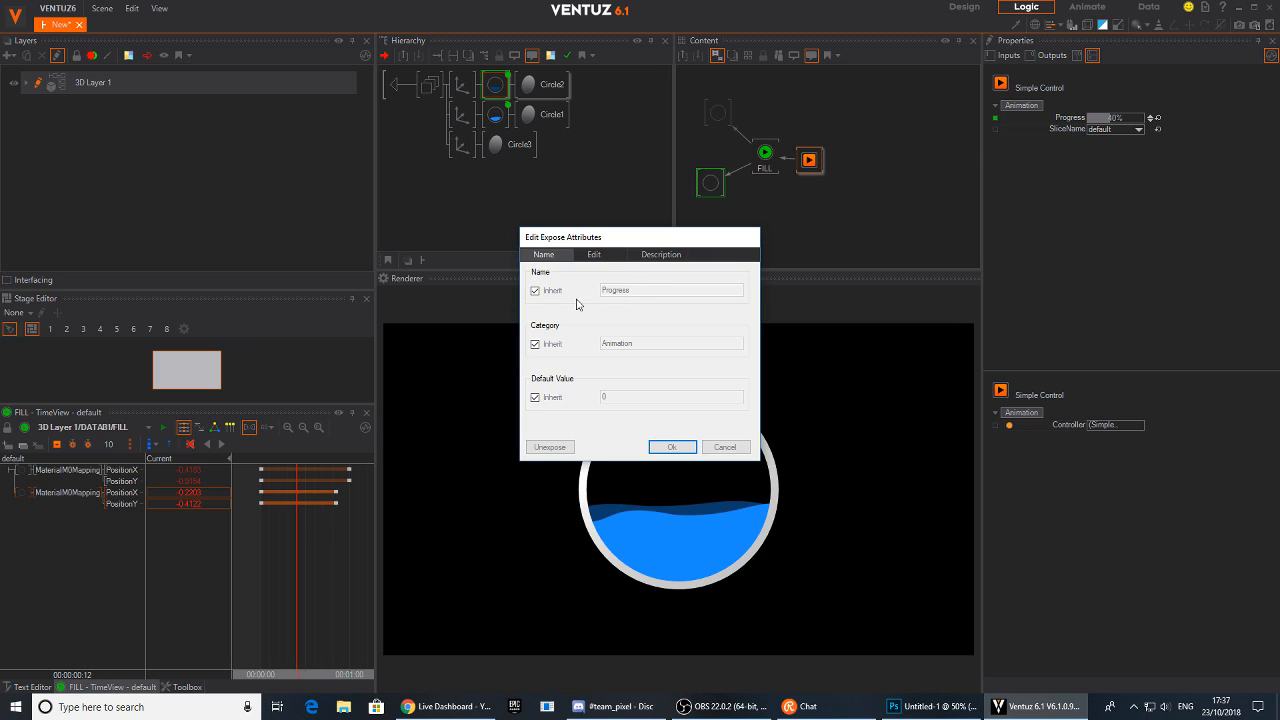
pyautogui.click(548, 291)
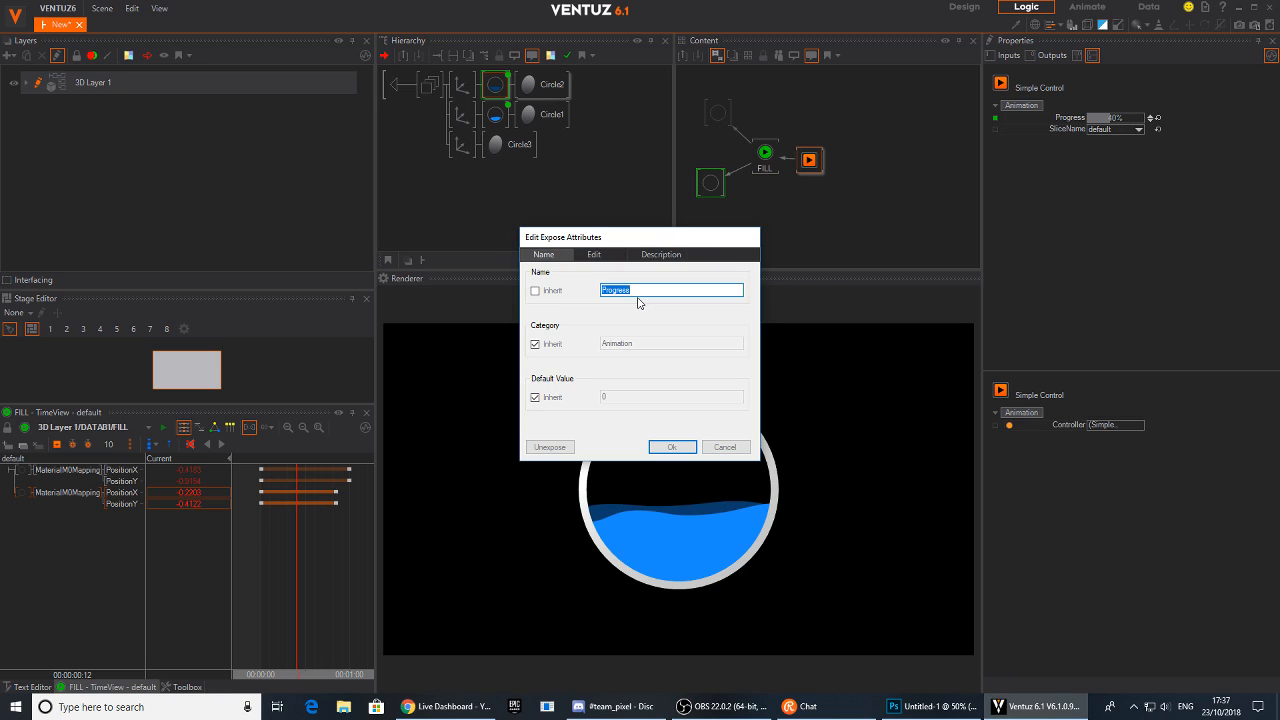
pyautogui.write('Fi')
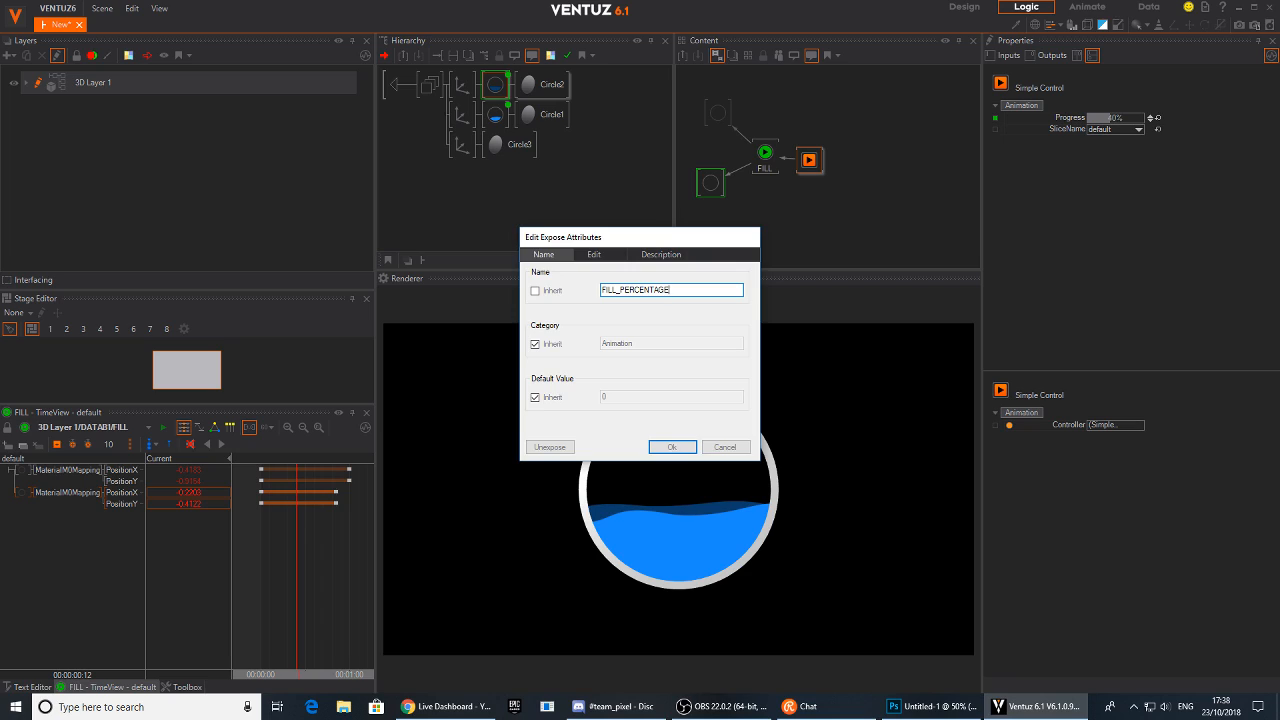
# Confirm the exposed attribute's name as FILL_PERCENTAGE and nudge the Simple Control node into place
pyautogui.press('Return')
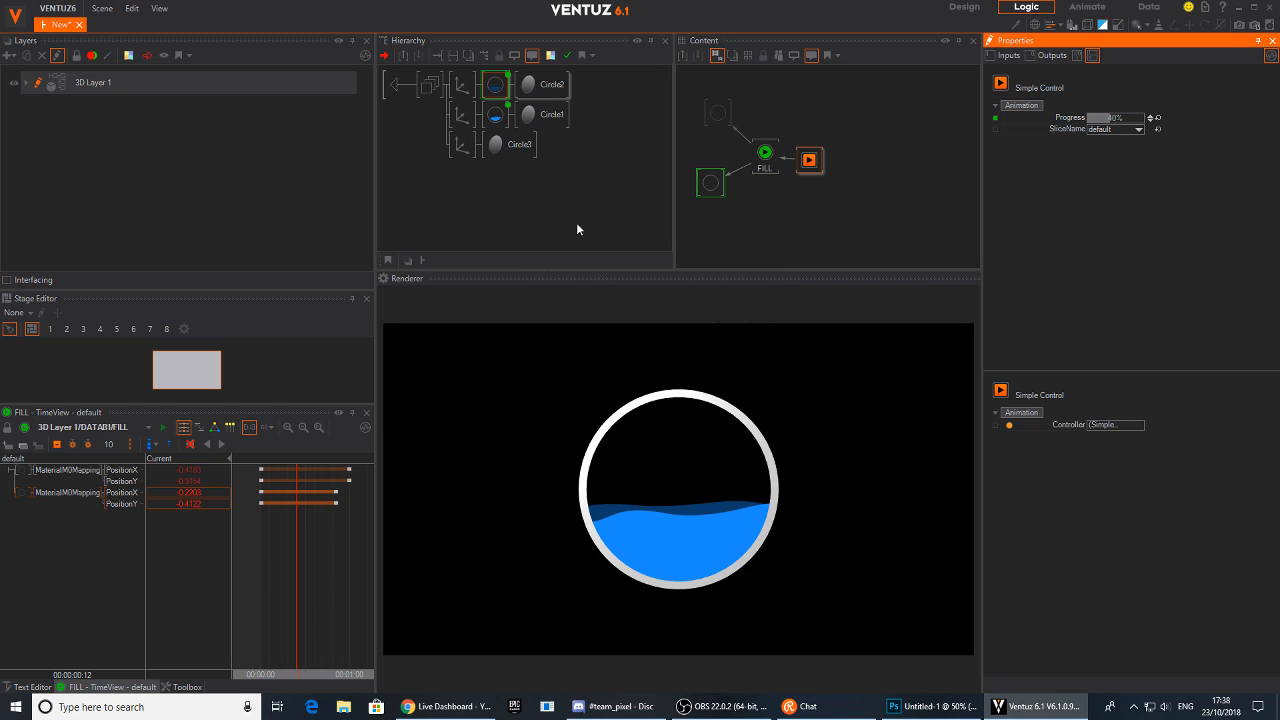
pyautogui.click(817, 159)
pyautogui.moveTo(817, 159); pyautogui.dragTo(817, 149)
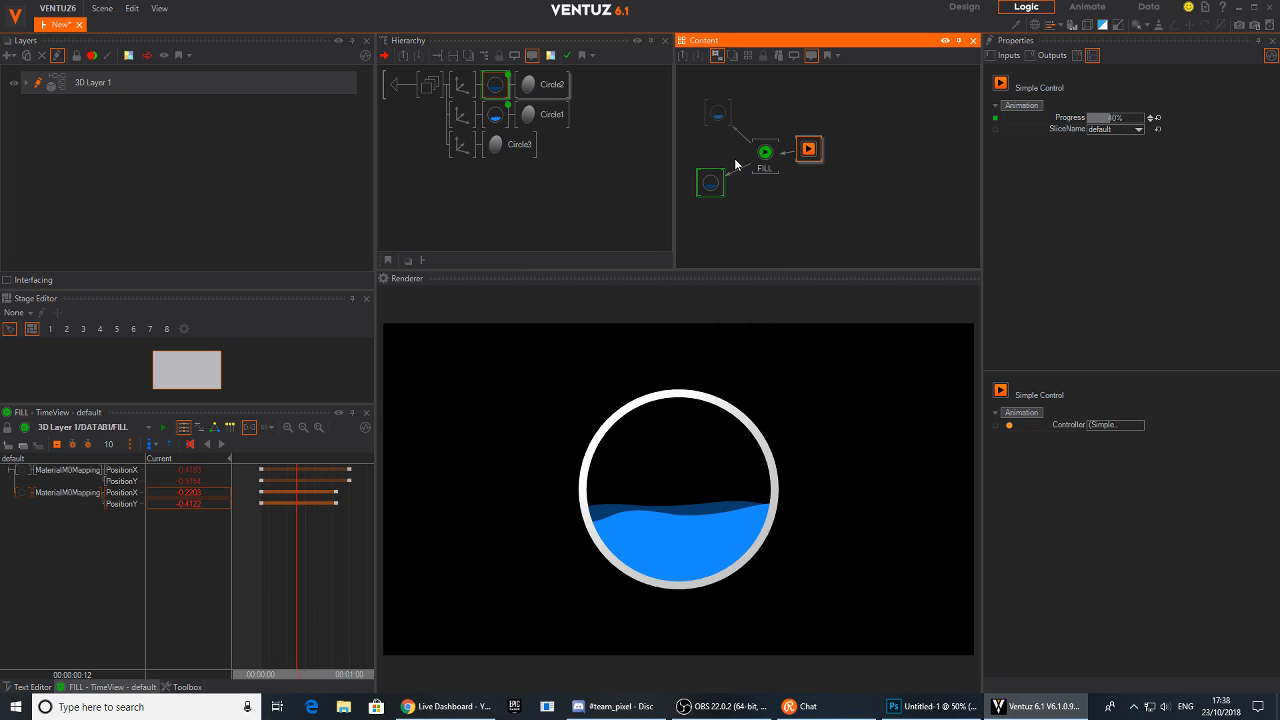
# Rename the two wave materials FRONT and BACK
pyautogui.click(504, 88)
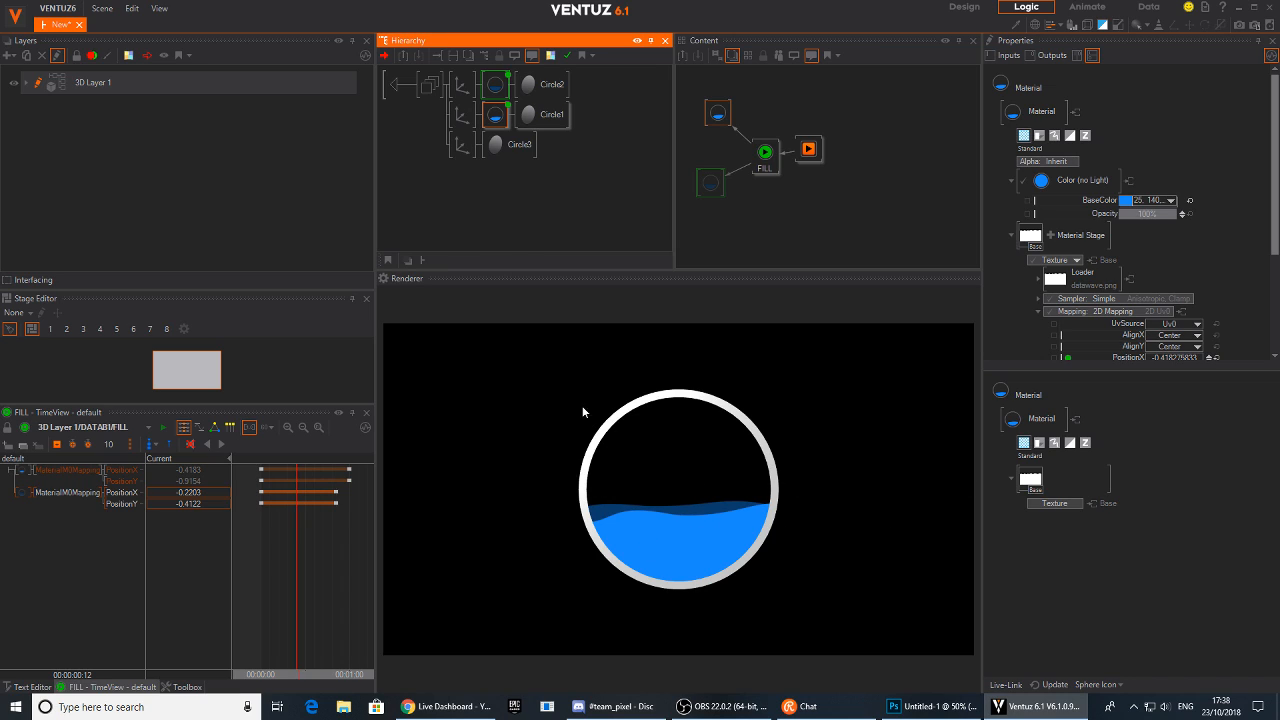
pyautogui.click(710, 182)
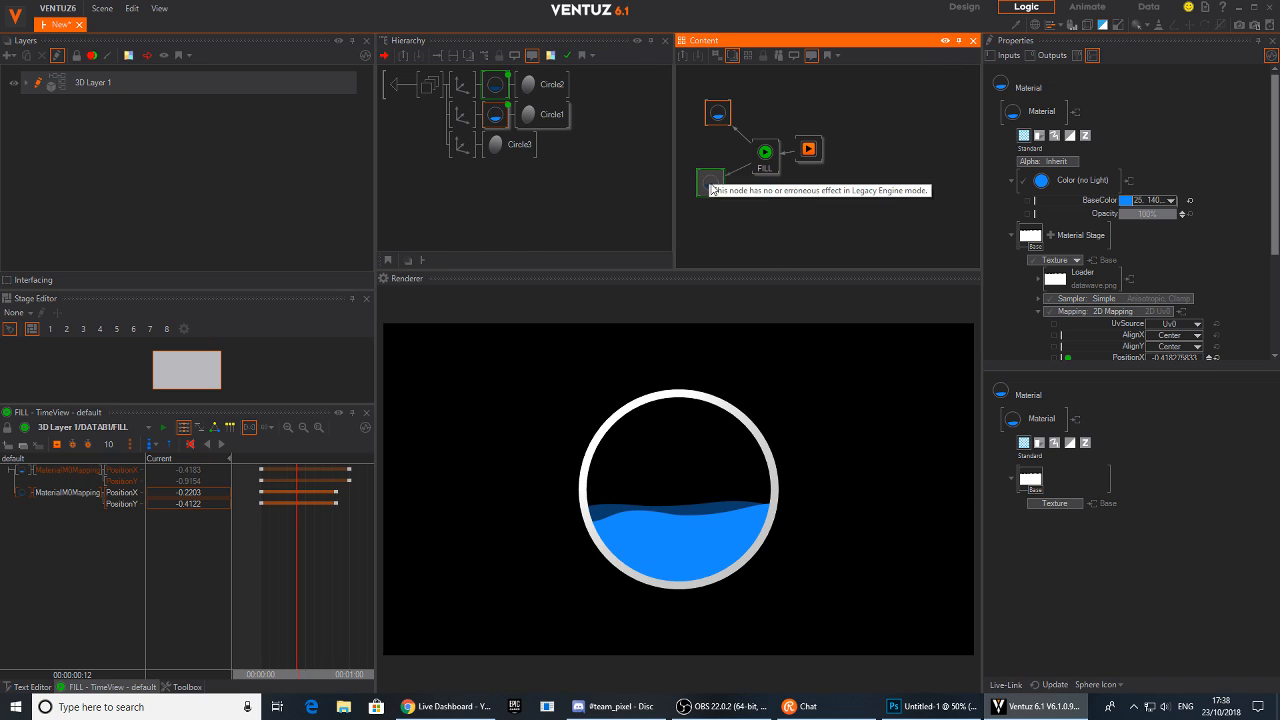
pyautogui.click(716, 116)
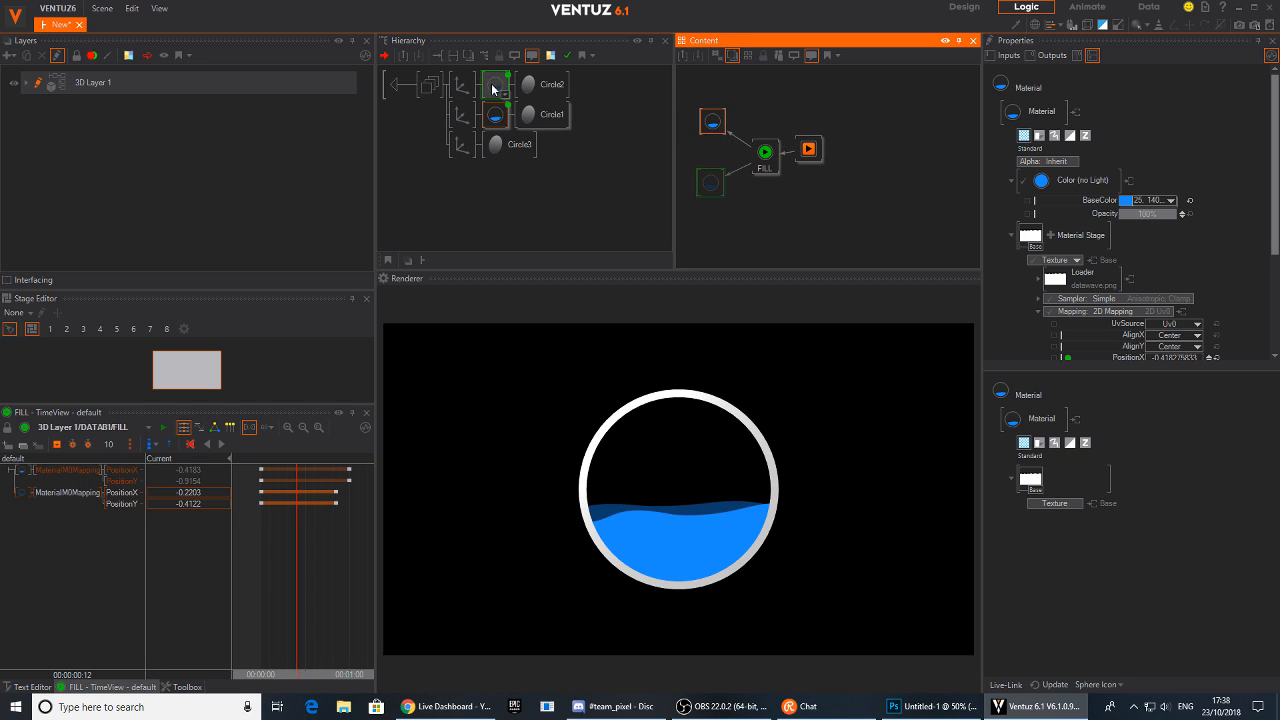
pyautogui.click(489, 114)
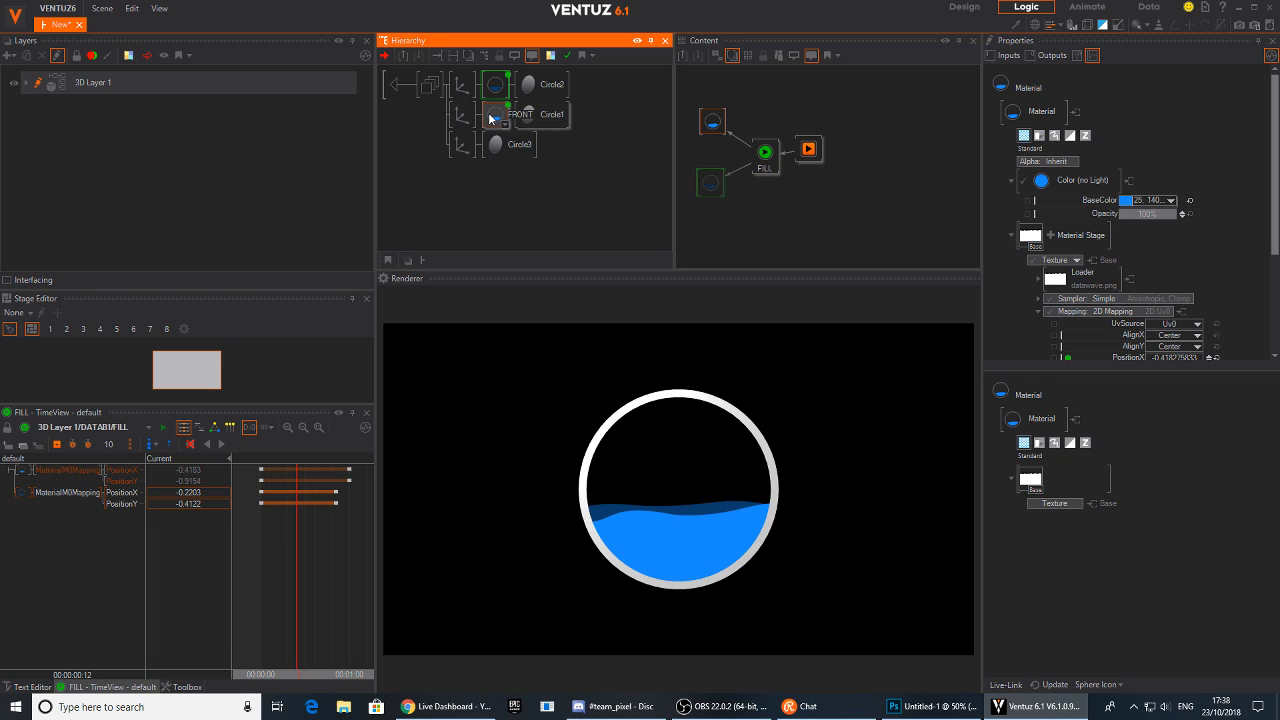
pyautogui.click(503, 84)
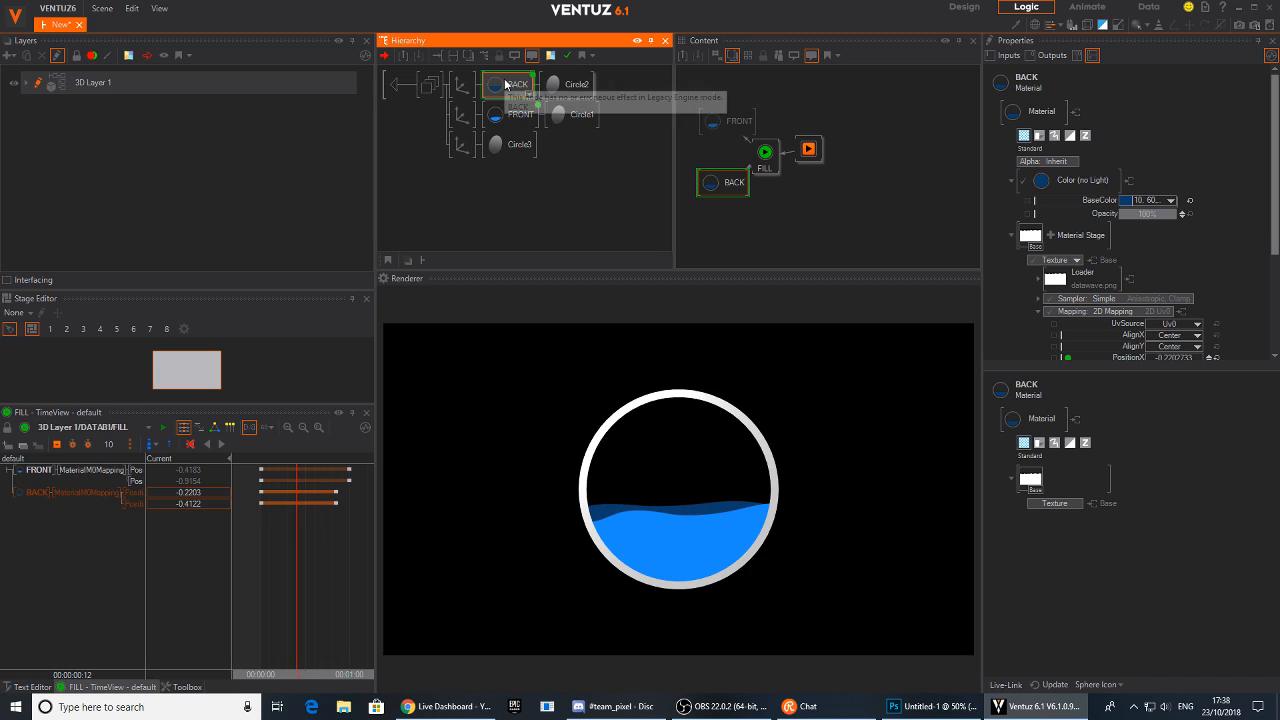
# Expose the FRONT material's BaseColor and shorten the attribute name to FRONTColor
pyautogui.click(710, 184)
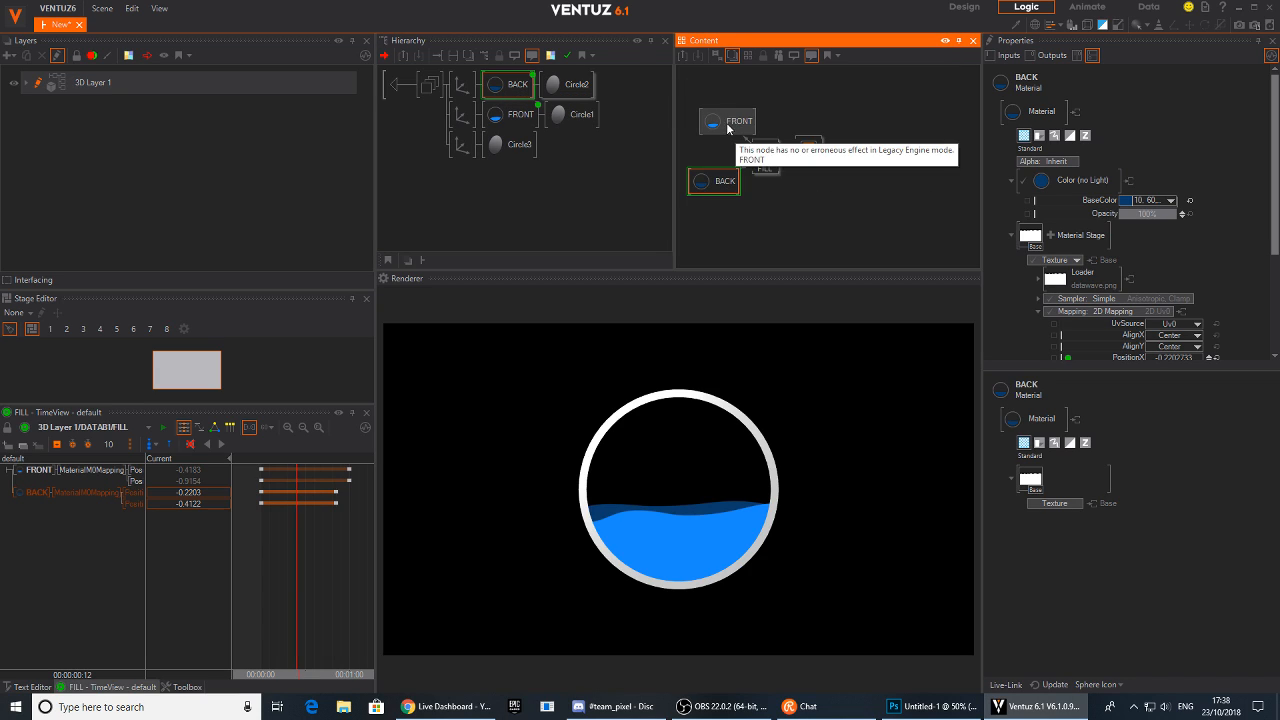
pyautogui.click(702, 140)
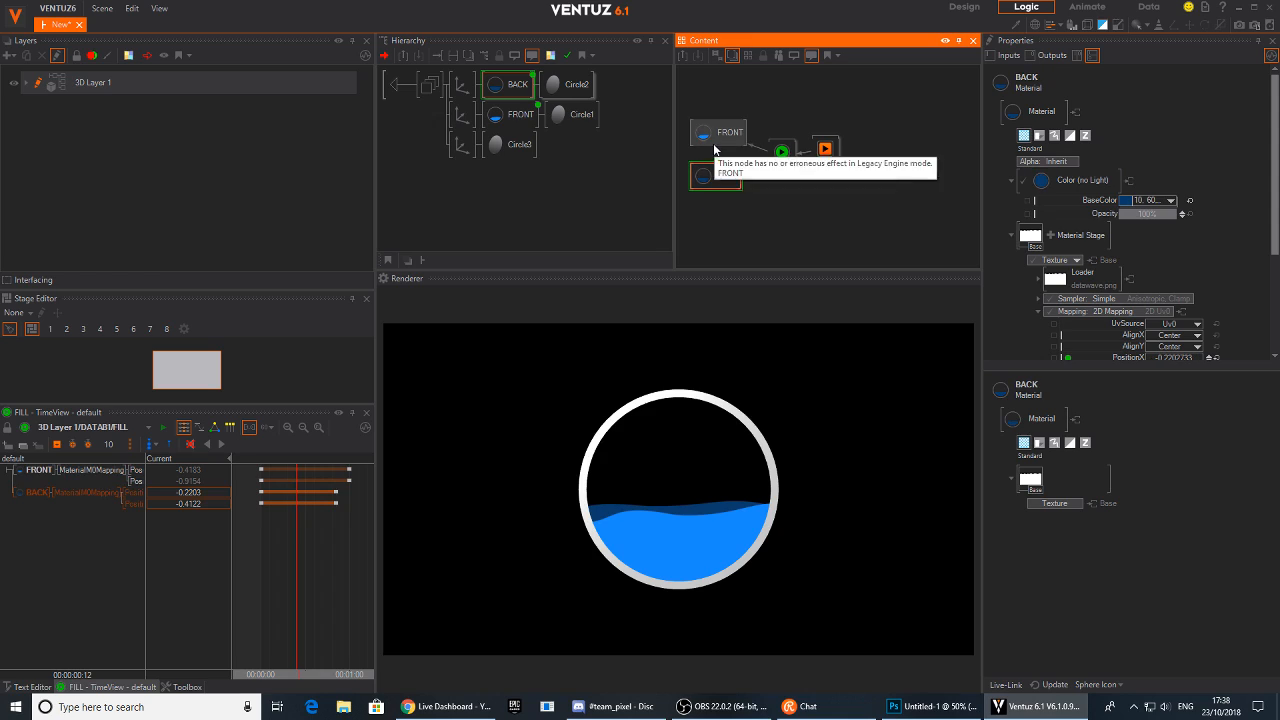
pyautogui.click(1028, 202)
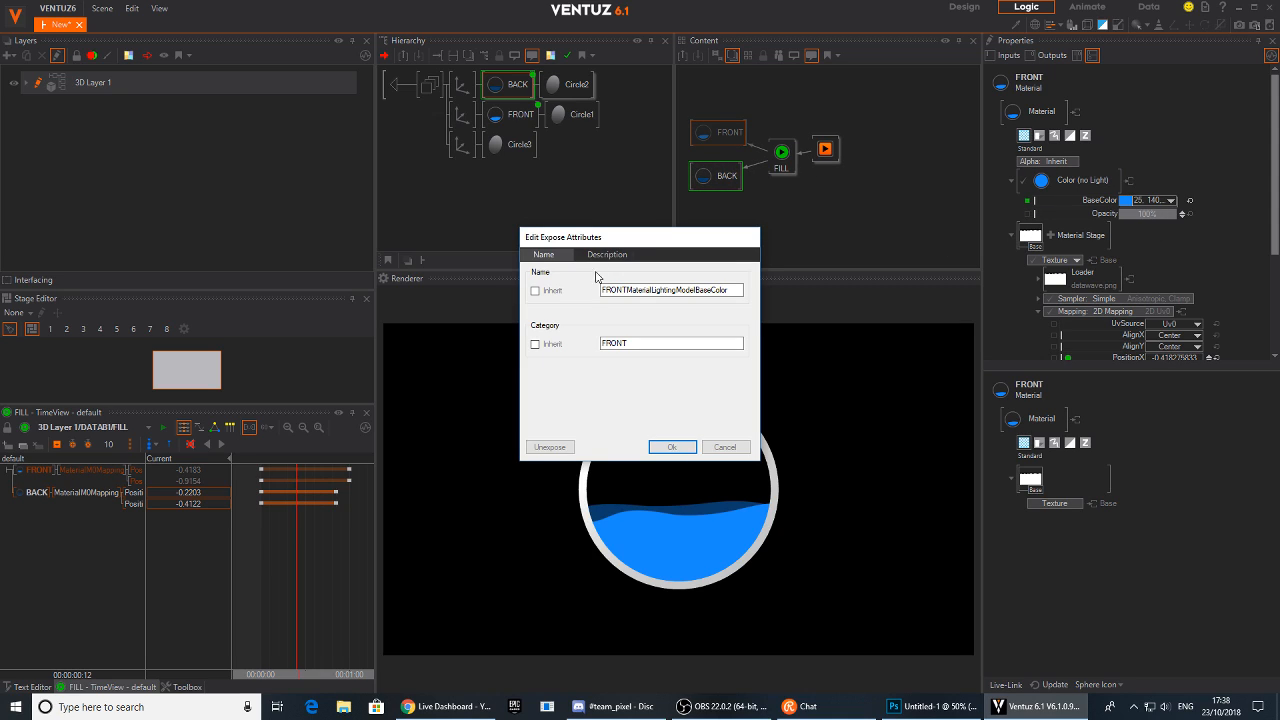
pyautogui.click(641, 290)
pyautogui.moveTo(629, 290); pyautogui.dragTo(707, 297)
pyautogui.press('BackSpace')
pyautogui.click(667, 447)
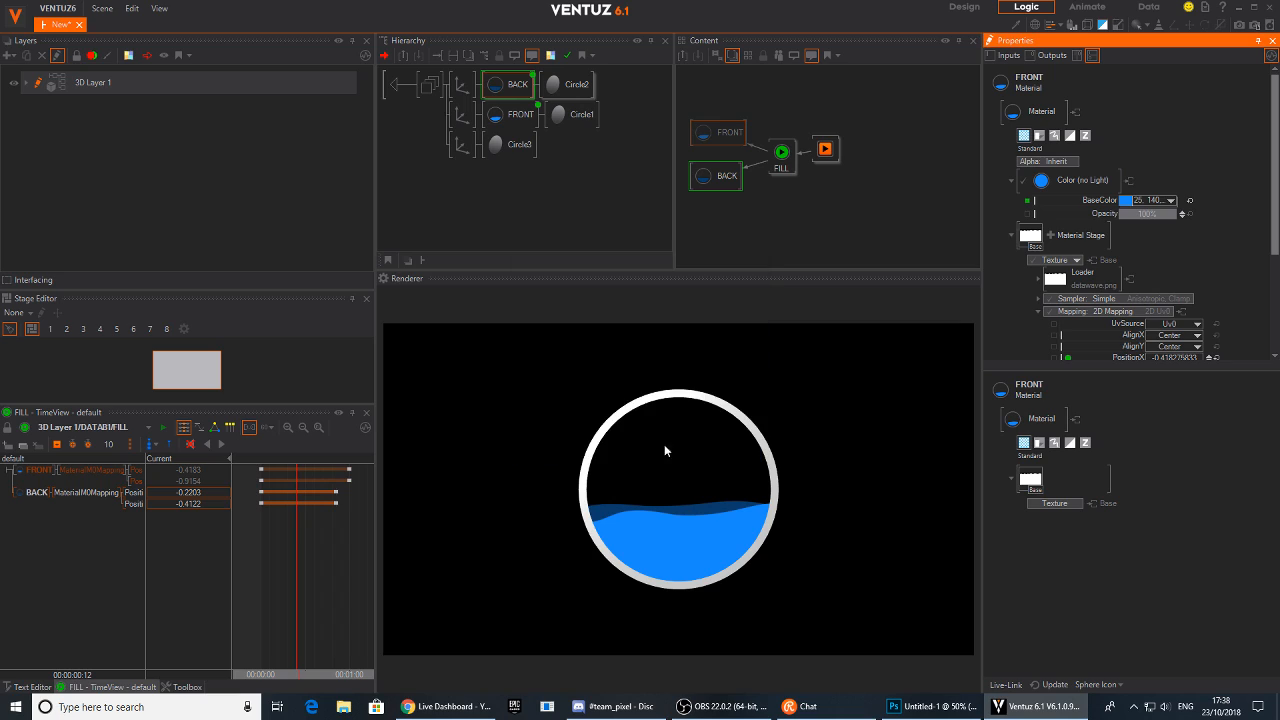
# Expose the BACK material's BaseColor and shorten the attribute name to BACKColor
pyautogui.click(702, 174)
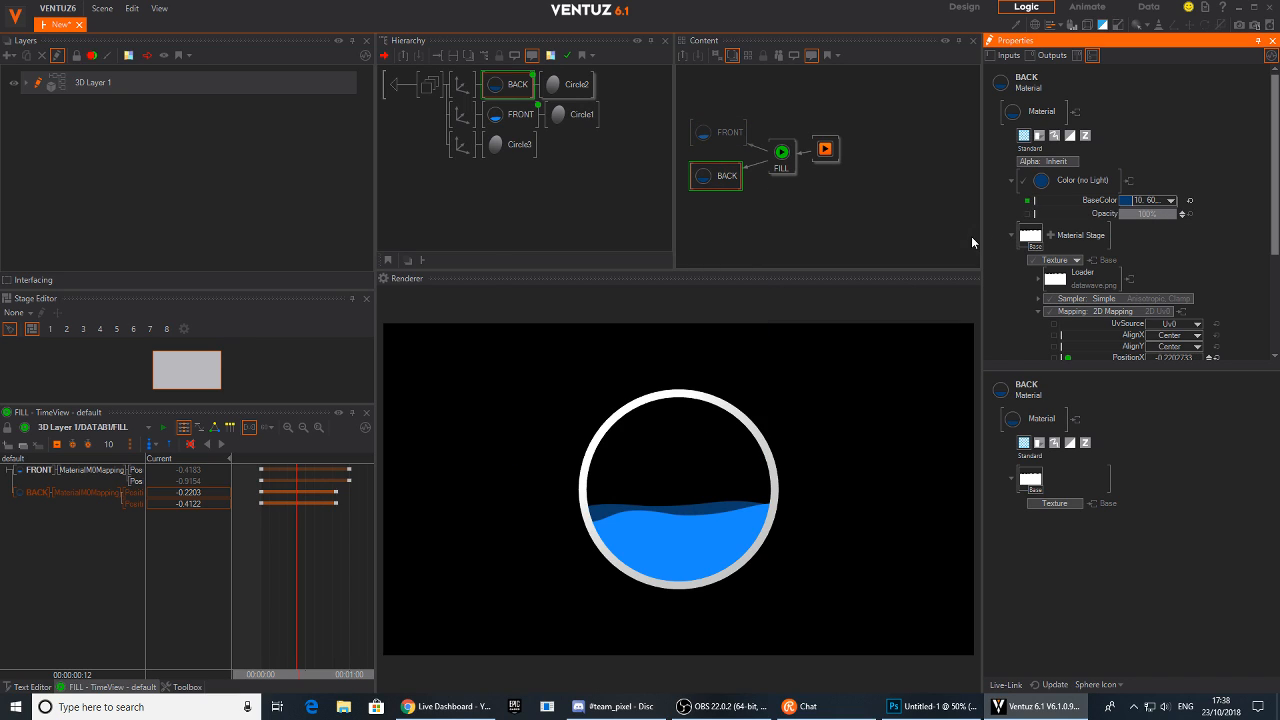
pyautogui.click(1028, 201)
pyautogui.click(622, 290)
pyautogui.moveTo(622, 290); pyautogui.dragTo(704, 290)
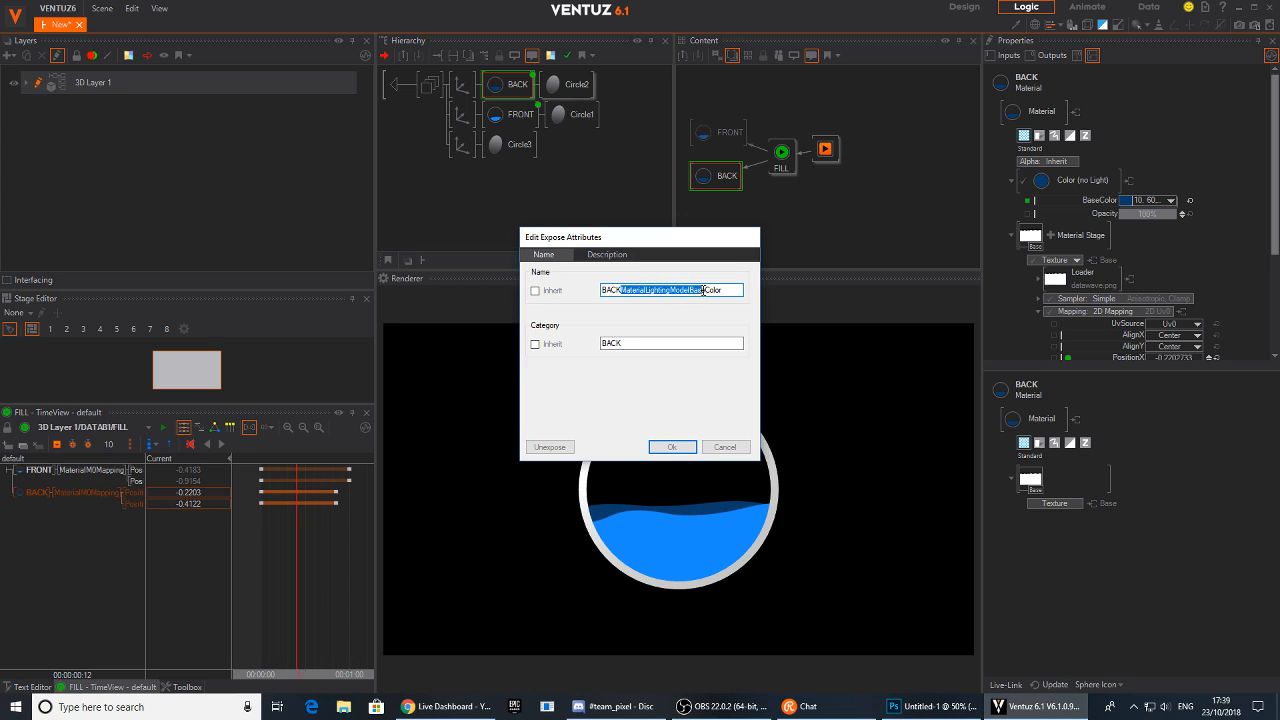
pyautogui.press('BackSpace')
pyautogui.click(673, 447)
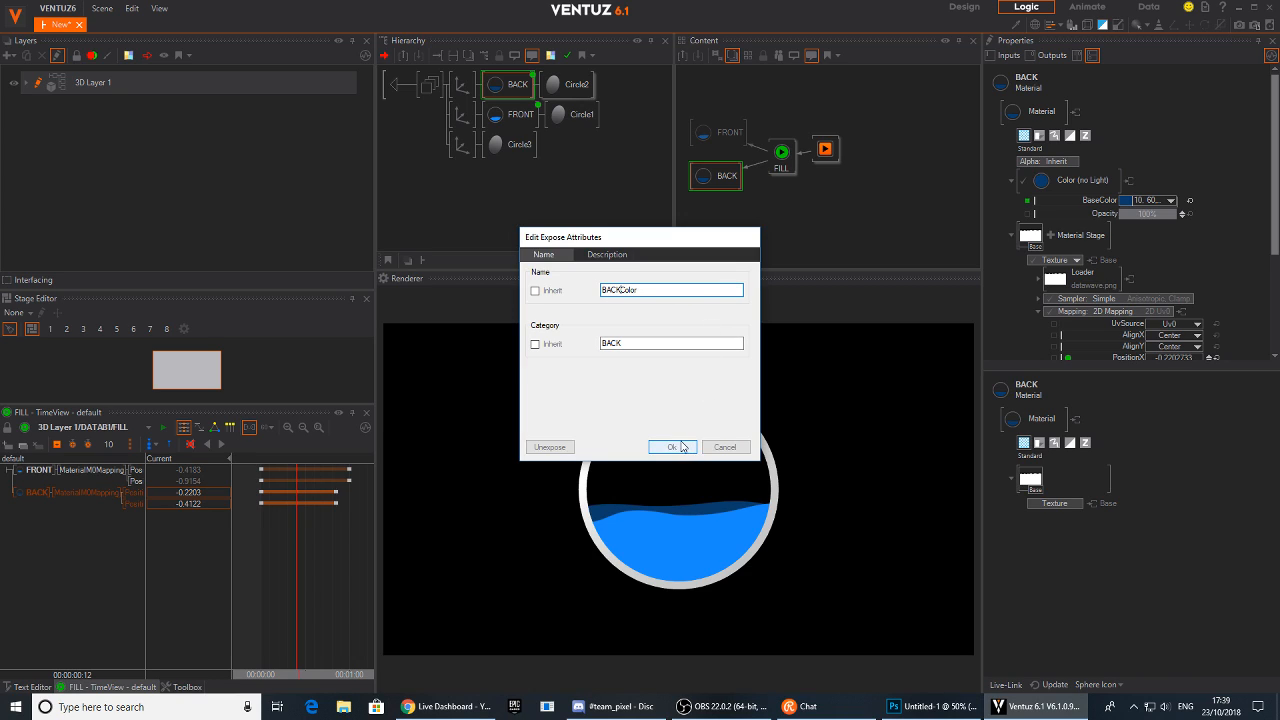
# Add a Color Solid material node in front of the Circle3 ring
pyautogui.click(738, 205)
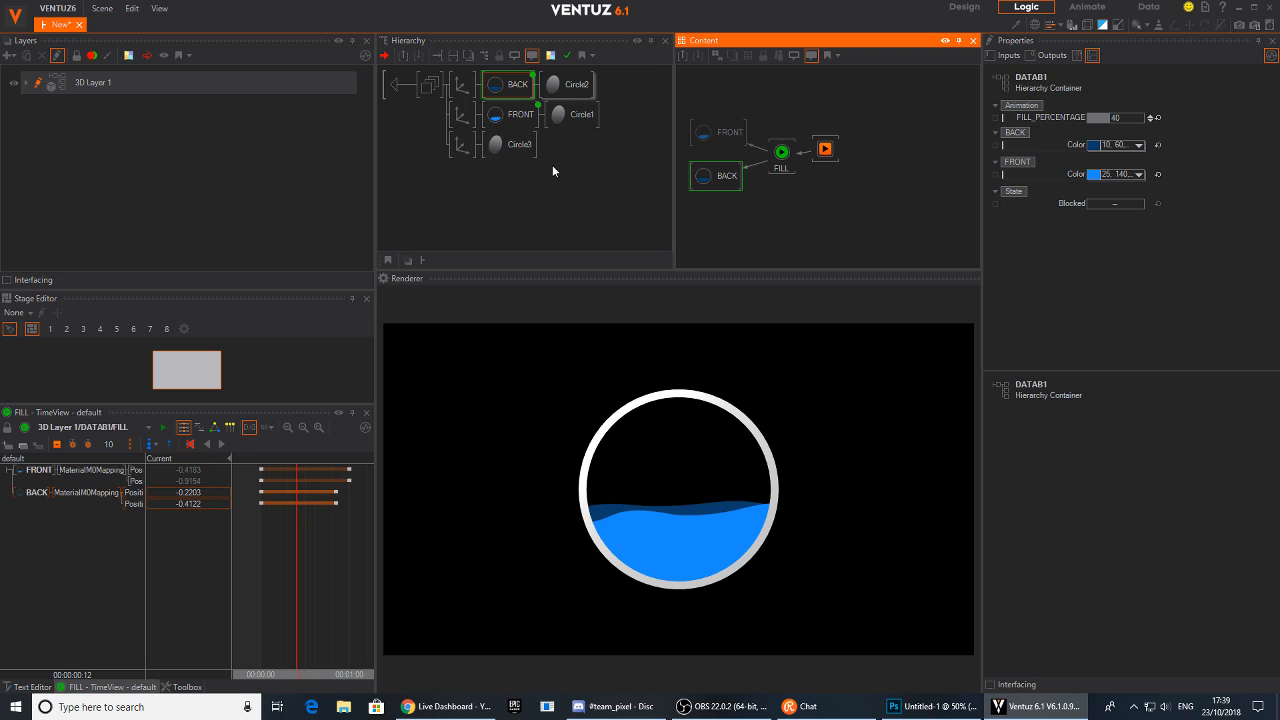
pyautogui.click(558, 182)
pyautogui.click(500, 150)
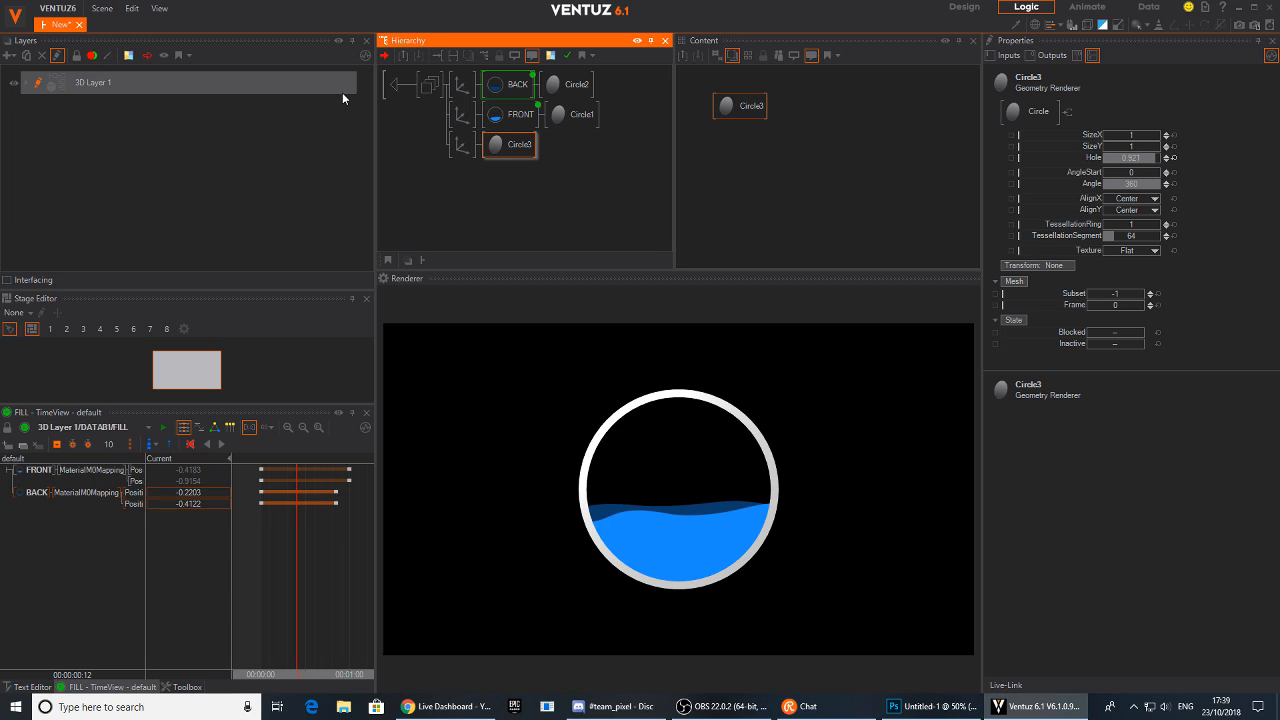
pyautogui.doubleClick(537, 193)
pyautogui.write('x')
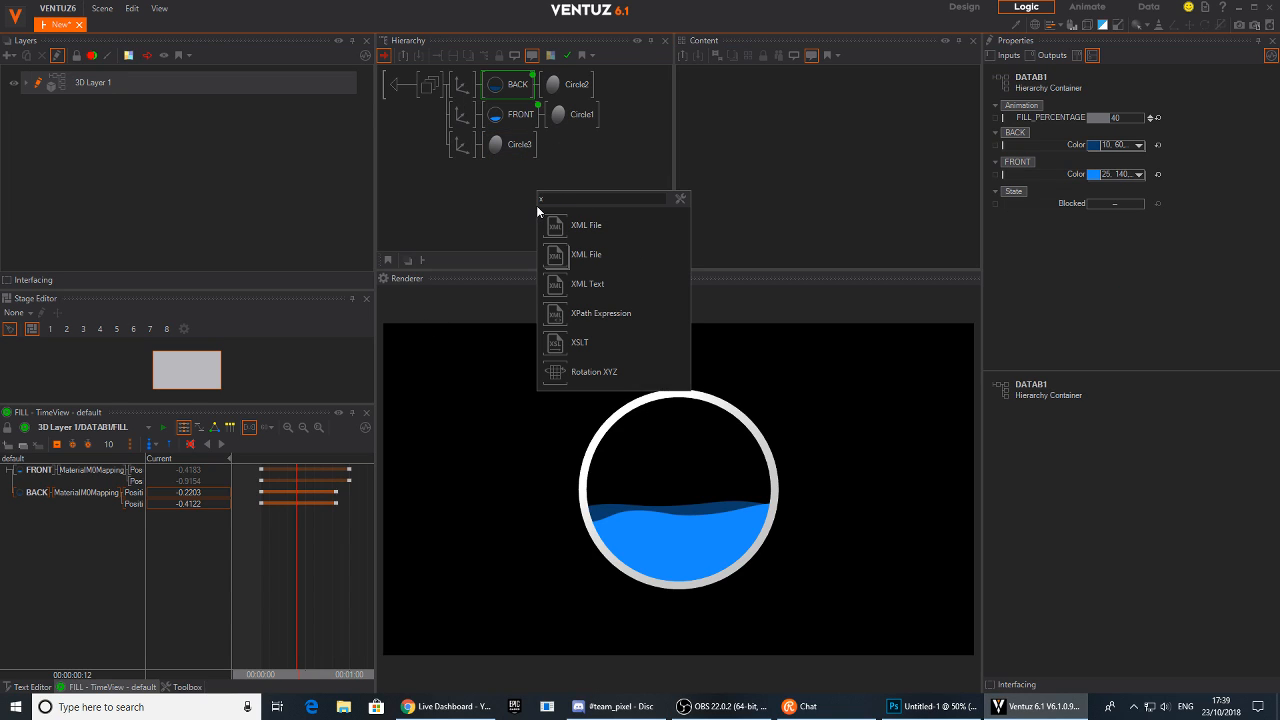
pyautogui.press('BackSpace')
pyautogui.write('x')
pyautogui.click(437, 172)
pyautogui.doubleClick(437, 172)
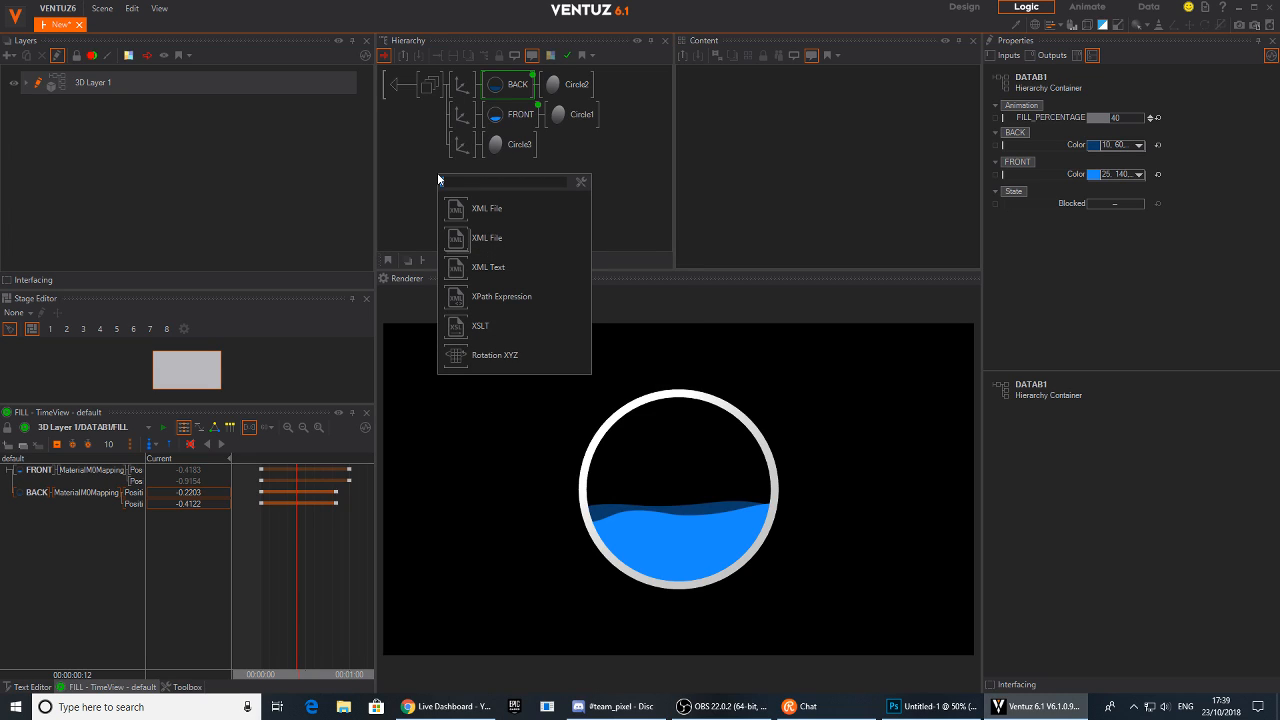
pyautogui.write('colo')
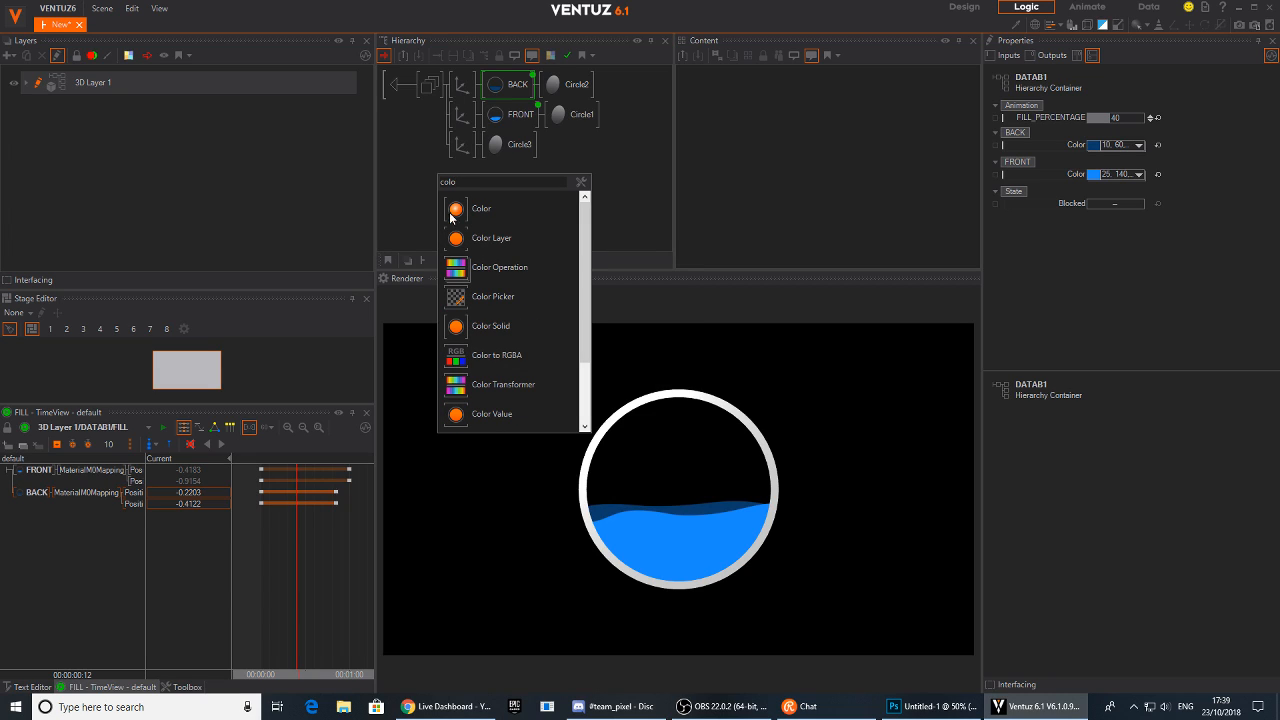
pyautogui.click(480, 326)
pyautogui.click(500, 148)
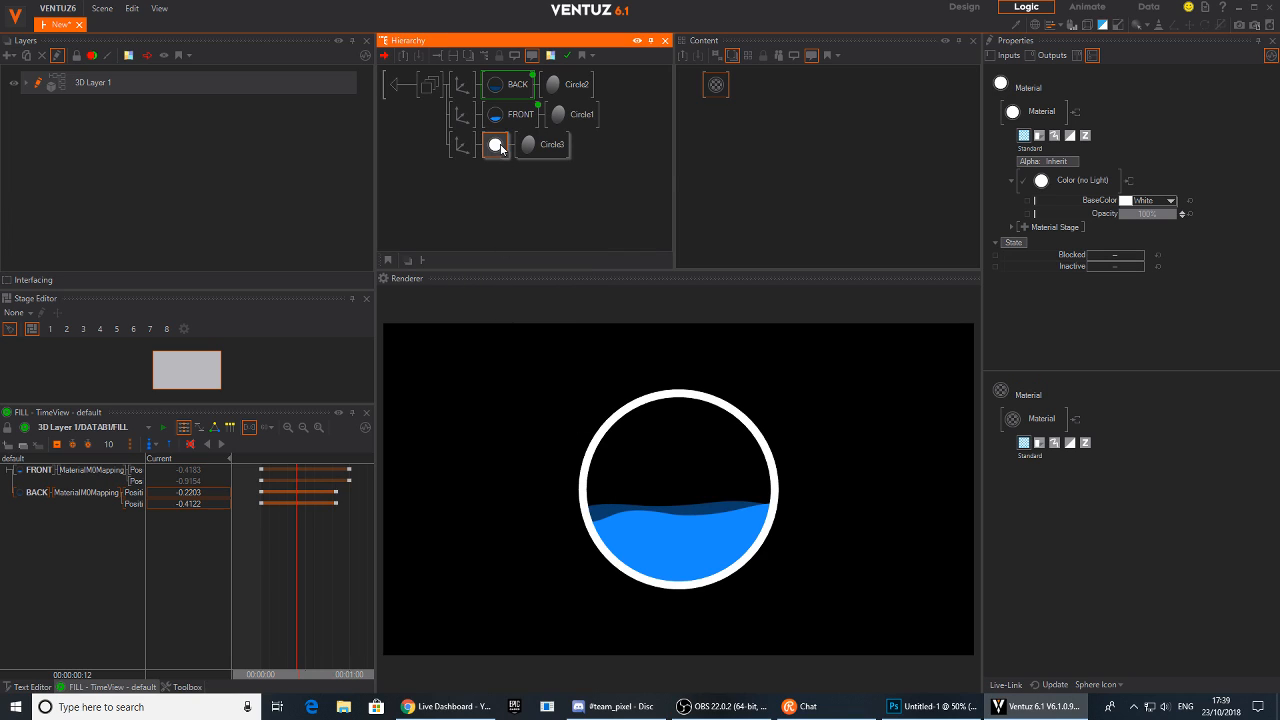
# Expose the ring material's BaseColor and name the attribute BOARDERColor
pyautogui.click(1027, 201)
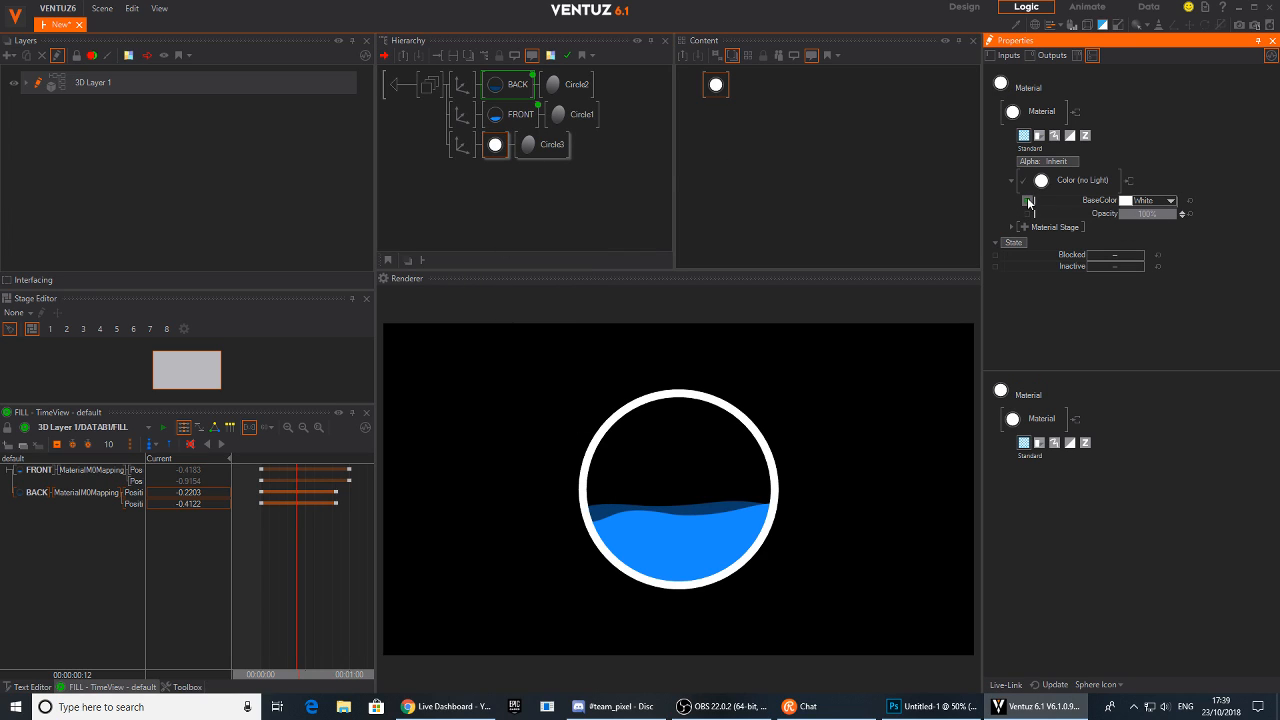
pyautogui.click(1029, 202)
pyautogui.doubleClick(637, 290)
pyautogui.click(673, 290)
pyautogui.moveTo(687, 290); pyautogui.dragTo(464, 277)
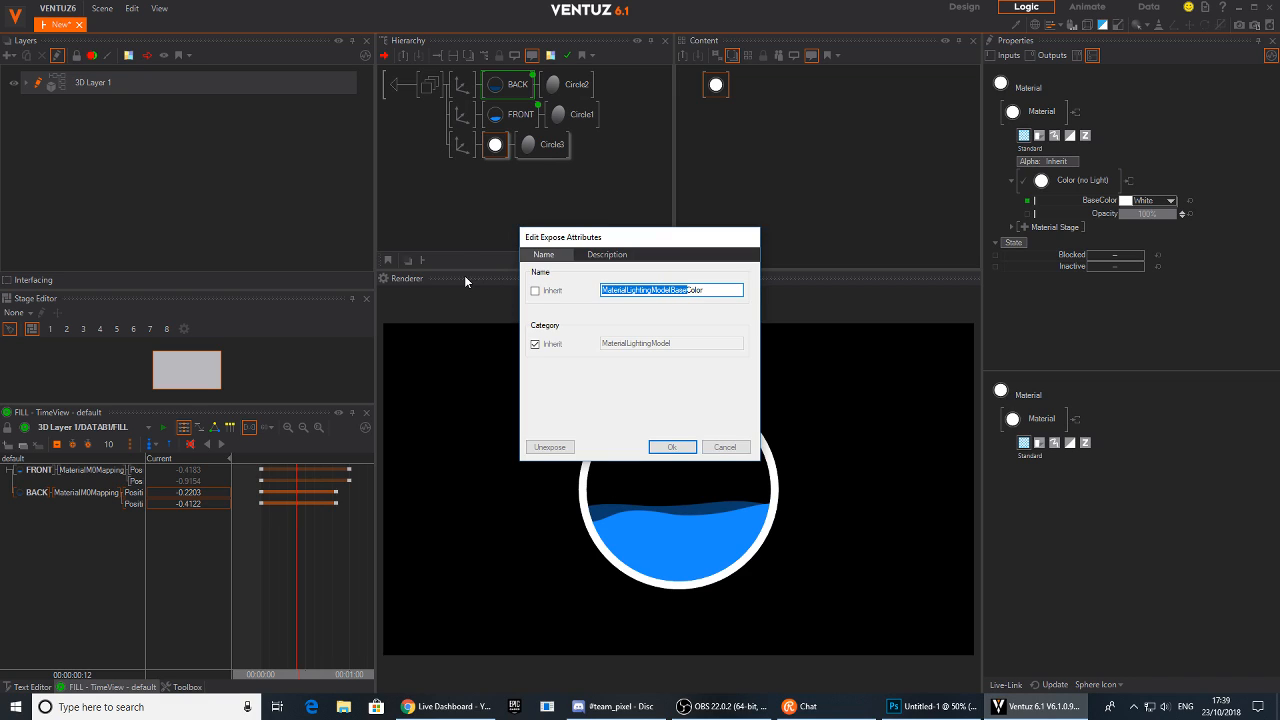
pyautogui.write('BOARDER')
pyautogui.press('Return')
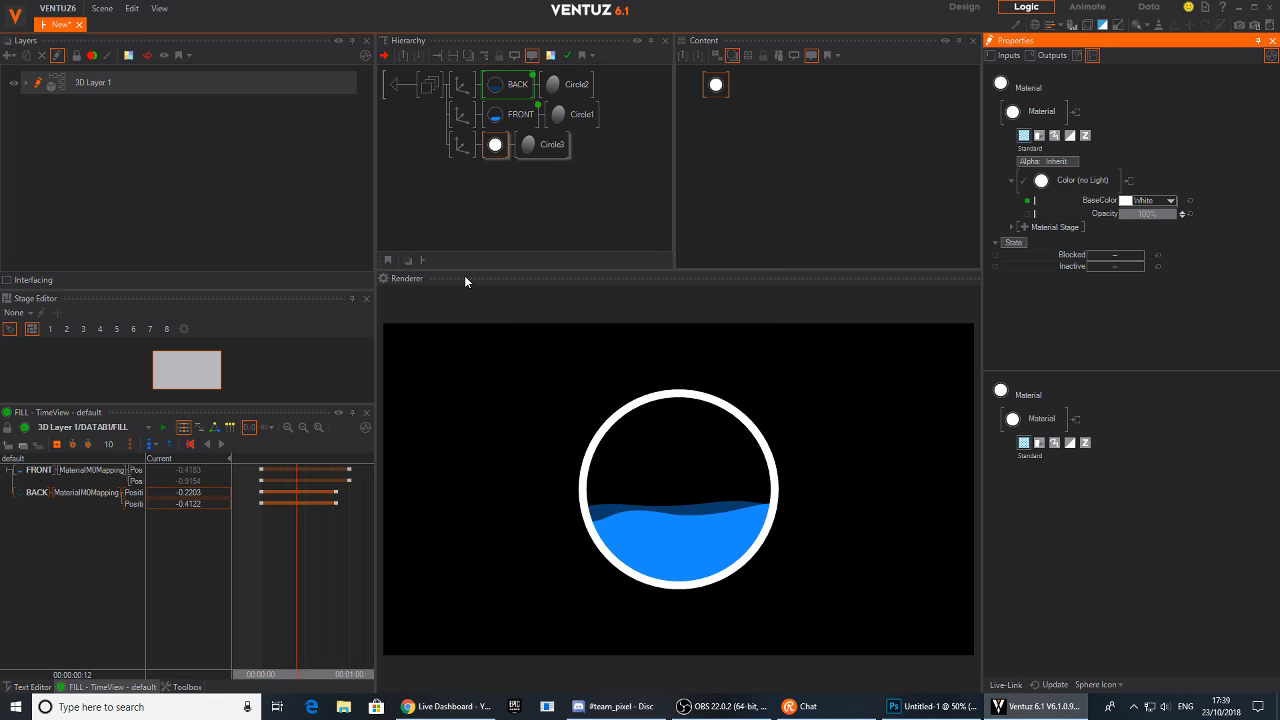
# Leave the container and set its FILL_PERCENTAGE to 28
pyautogui.click(419, 101)
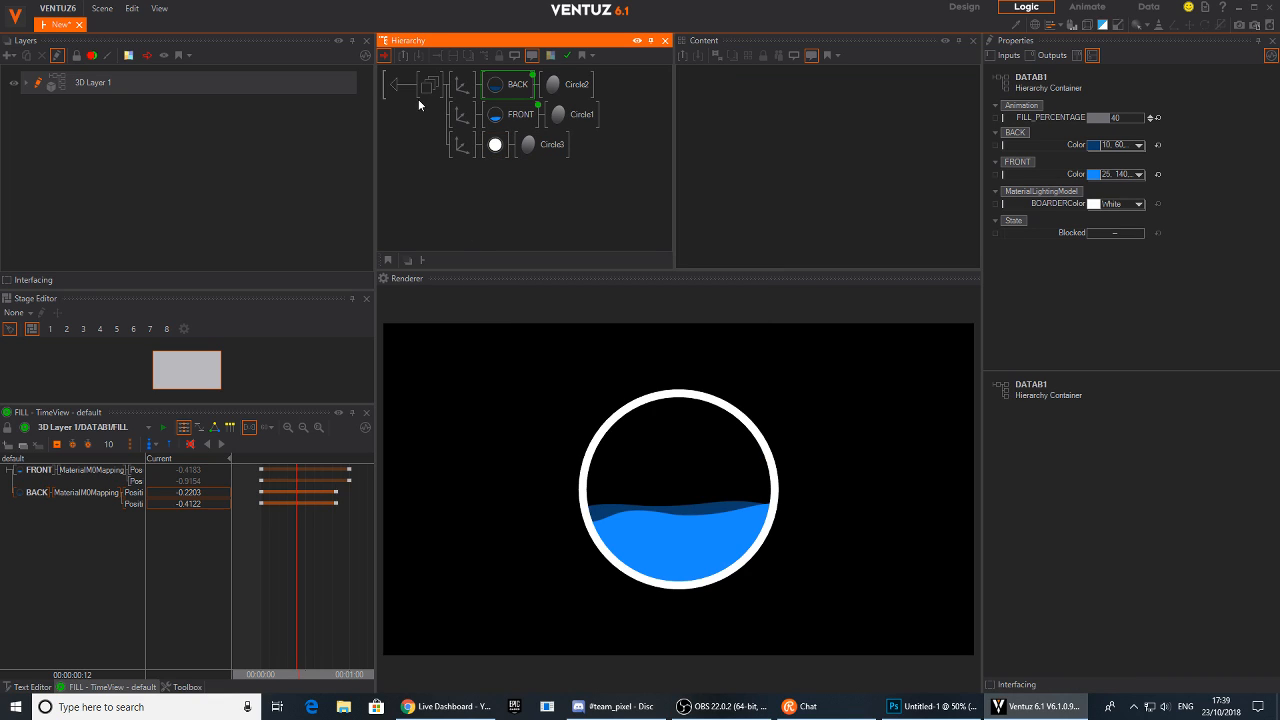
pyautogui.click(515, 90)
pyautogui.moveTo(817, 147)
pyautogui.mouseDown()
pyautogui.moveTo(836, 162)
pyautogui.moveTo(828, 154)
pyautogui.mouseUp()
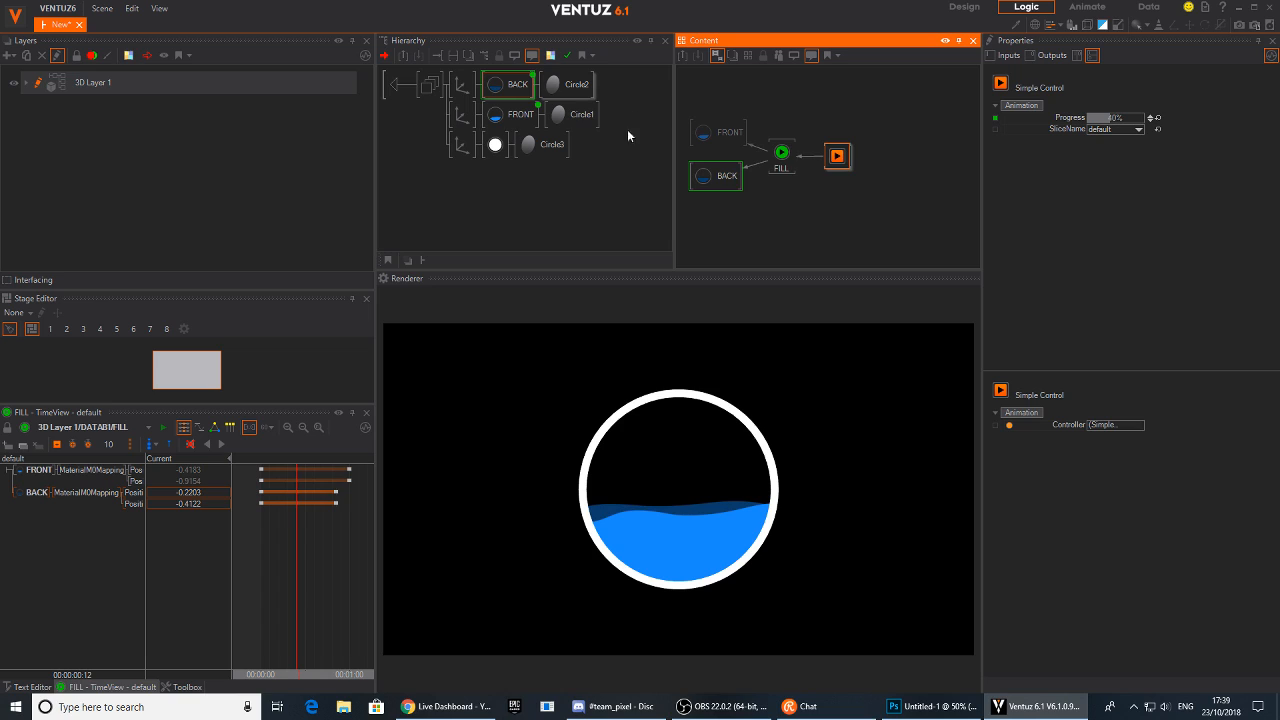
pyautogui.click(432, 95)
pyautogui.click(372, 85)
pyautogui.doubleClick(394, 87)
pyautogui.click(471, 88)
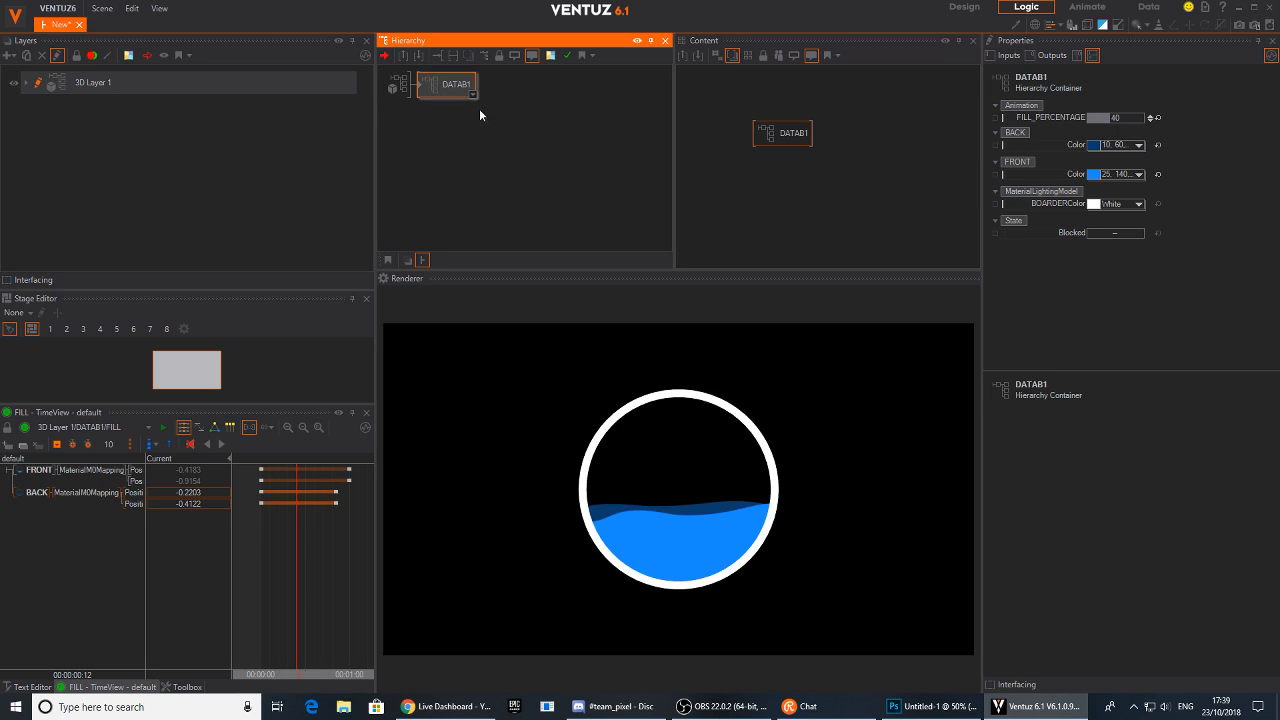
pyautogui.click(1110, 120)
pyautogui.moveTo(1109, 116)
pyautogui.mouseDown()
pyautogui.moveTo(1124, 121)
pyautogui.moveTo(1103, 121)
pyautogui.mouseUp()
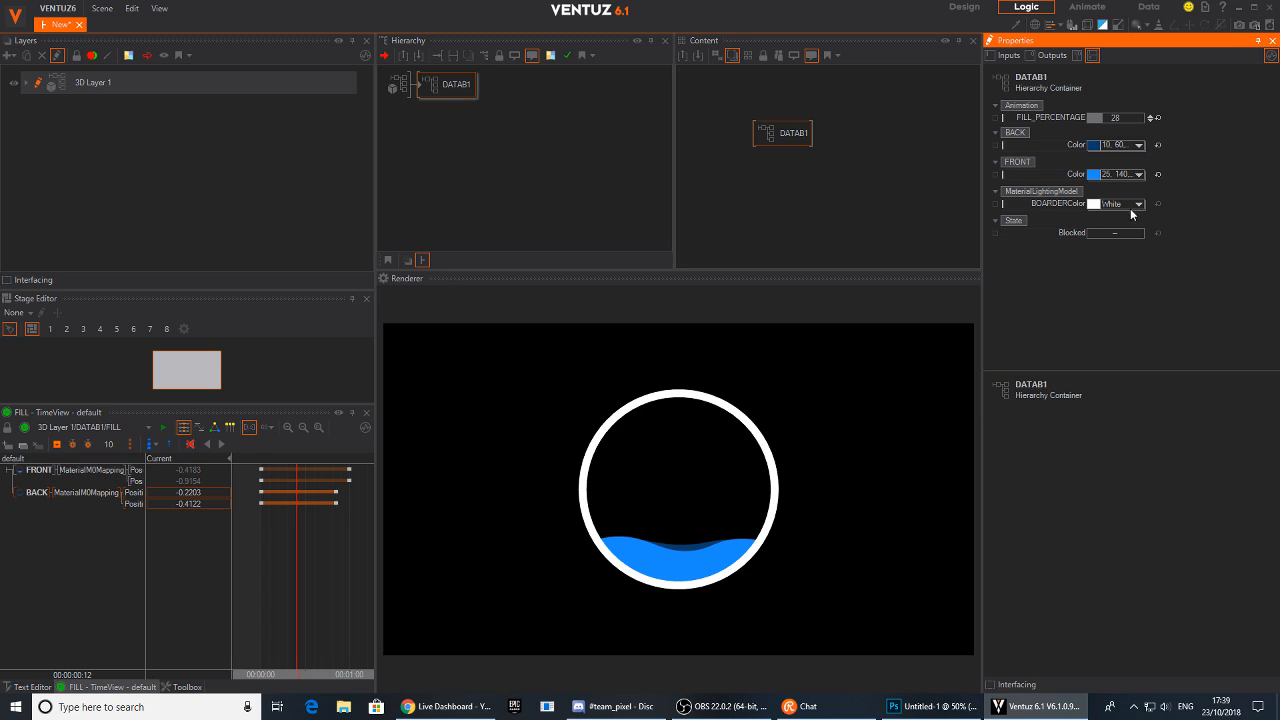
# Enter the container again and add a new Axis node below the Circle3 branch
pyautogui.click(493, 156)
pyautogui.click(453, 88)
pyautogui.click(476, 146)
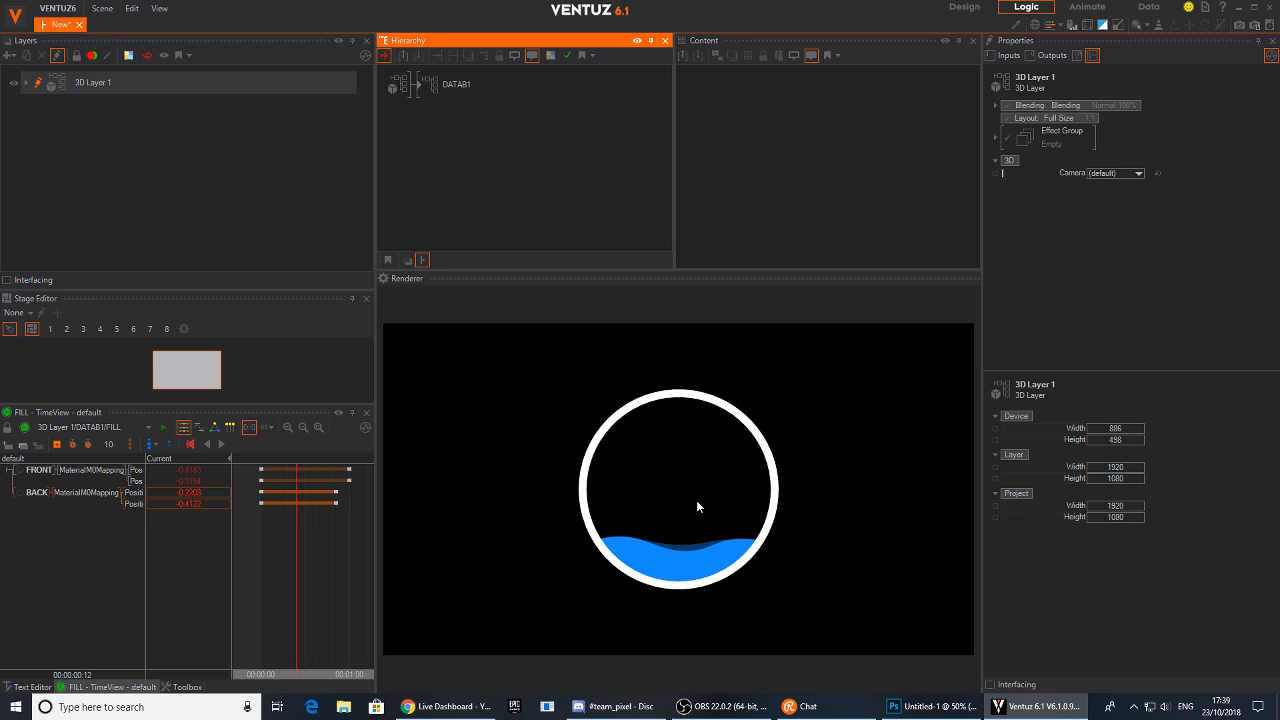
pyautogui.click(427, 88)
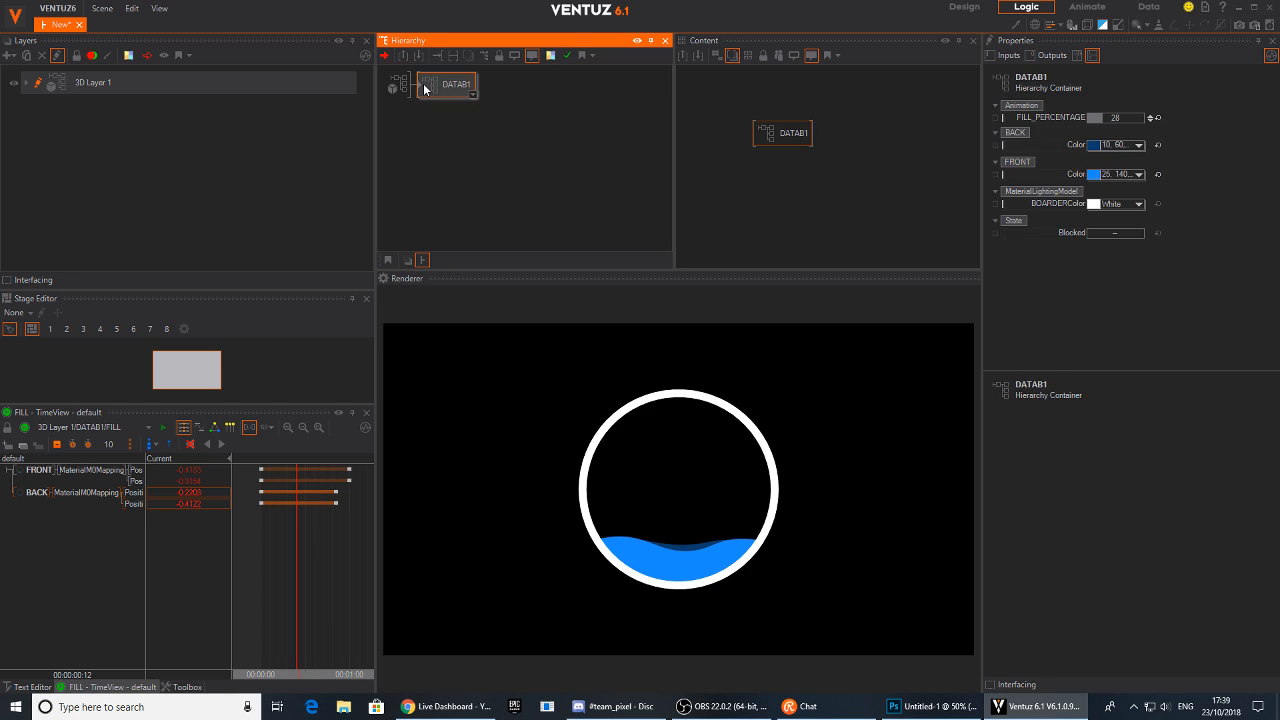
pyautogui.doubleClick(428, 88)
pyautogui.click(425, 112)
pyautogui.press('Tab')
pyautogui.write('ax')
pyautogui.moveTo(442, 201); pyautogui.dragTo(462, 172)
# Attach a Text 2D node using Block Text to the new axis
pyautogui.press('Tab')
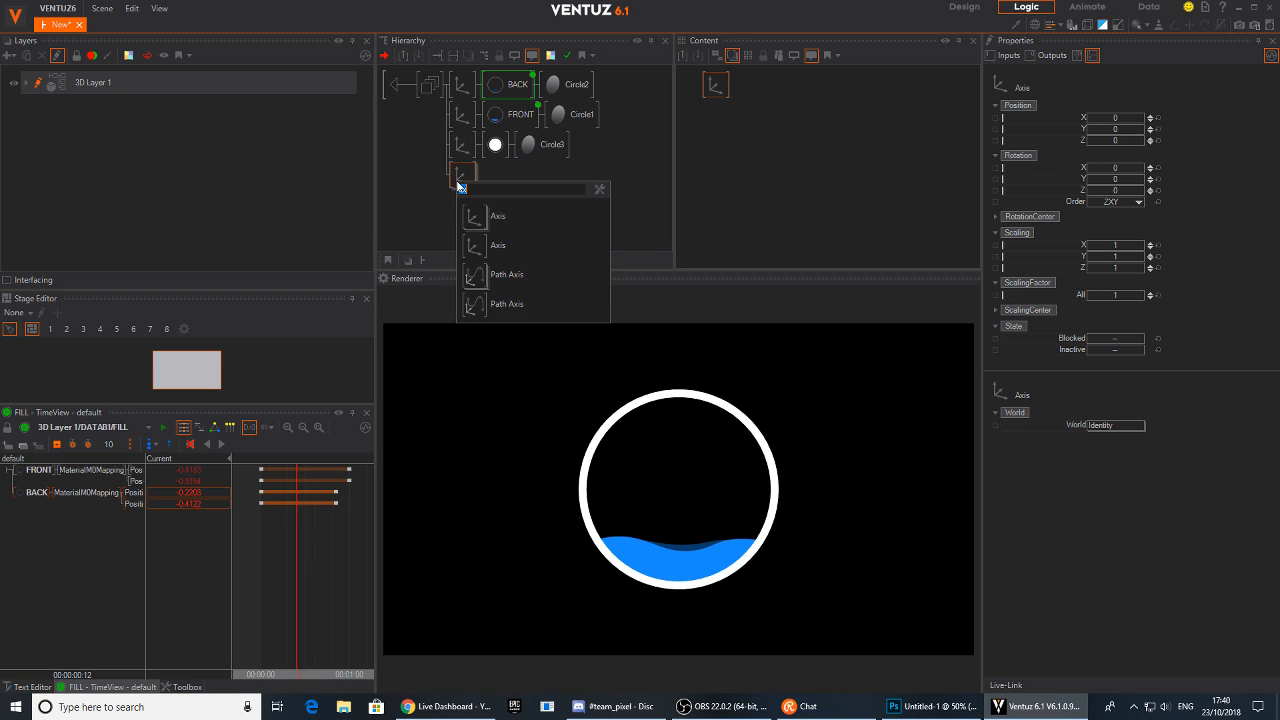
pyautogui.write('te')
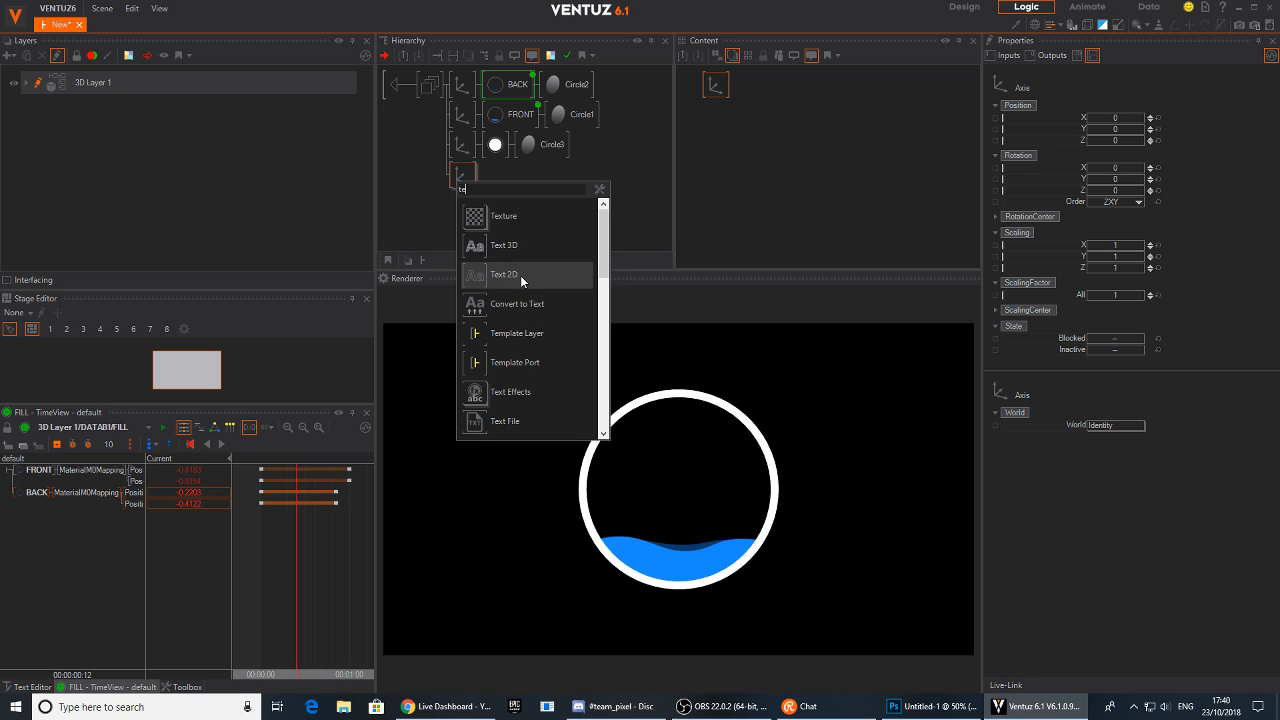
pyautogui.click(475, 280)
pyautogui.click(477, 180)
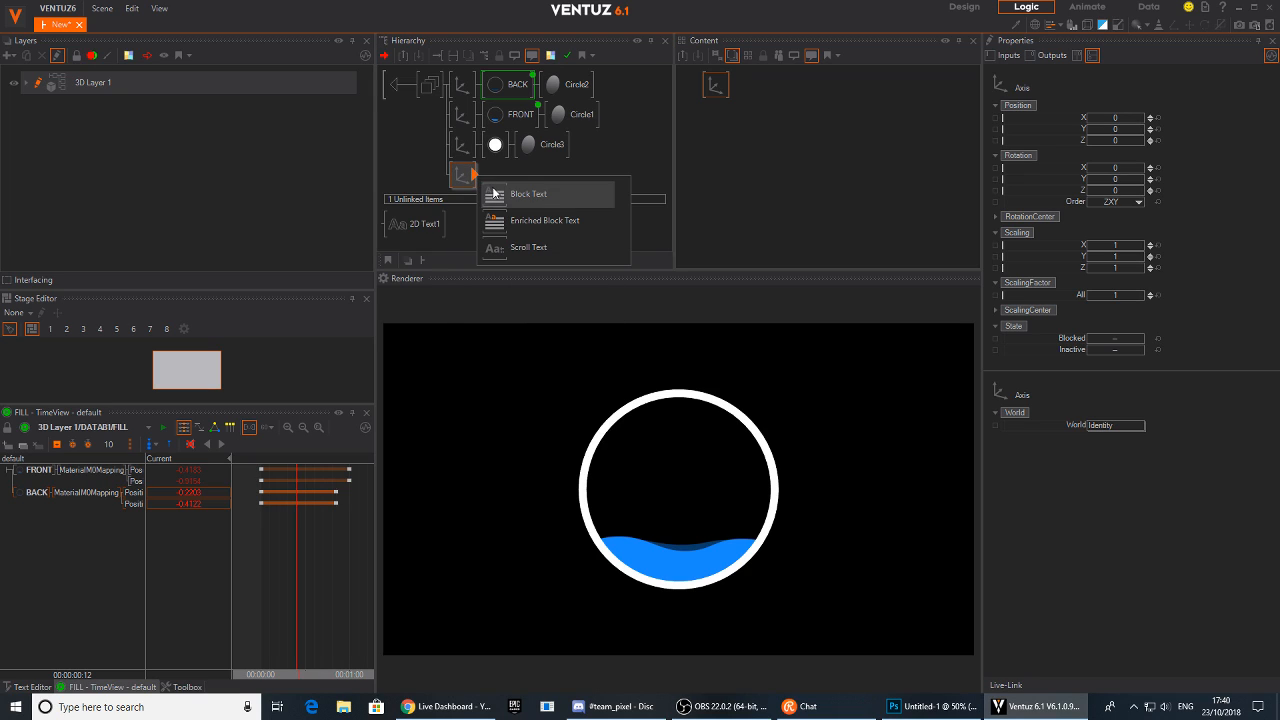
pyautogui.click(497, 196)
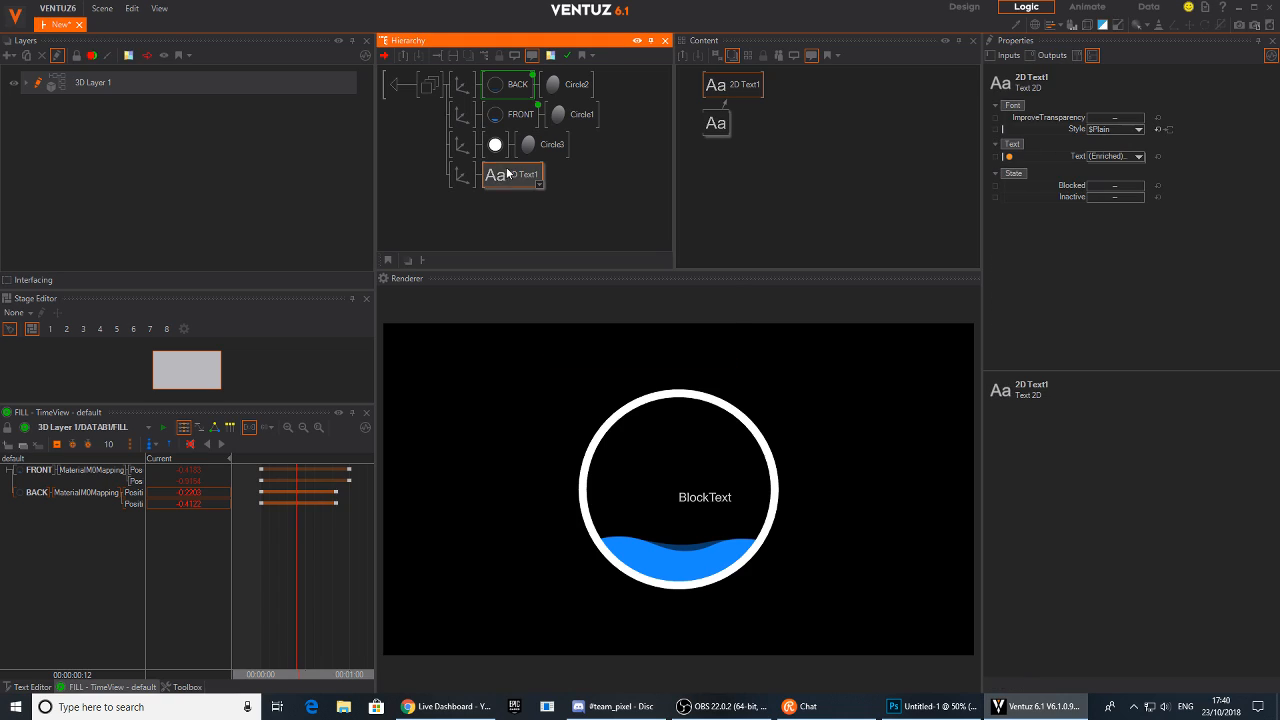
# Set the Block Text's TextAlignment to Center
pyautogui.moveTo(716, 124); pyautogui.dragTo(735, 142)
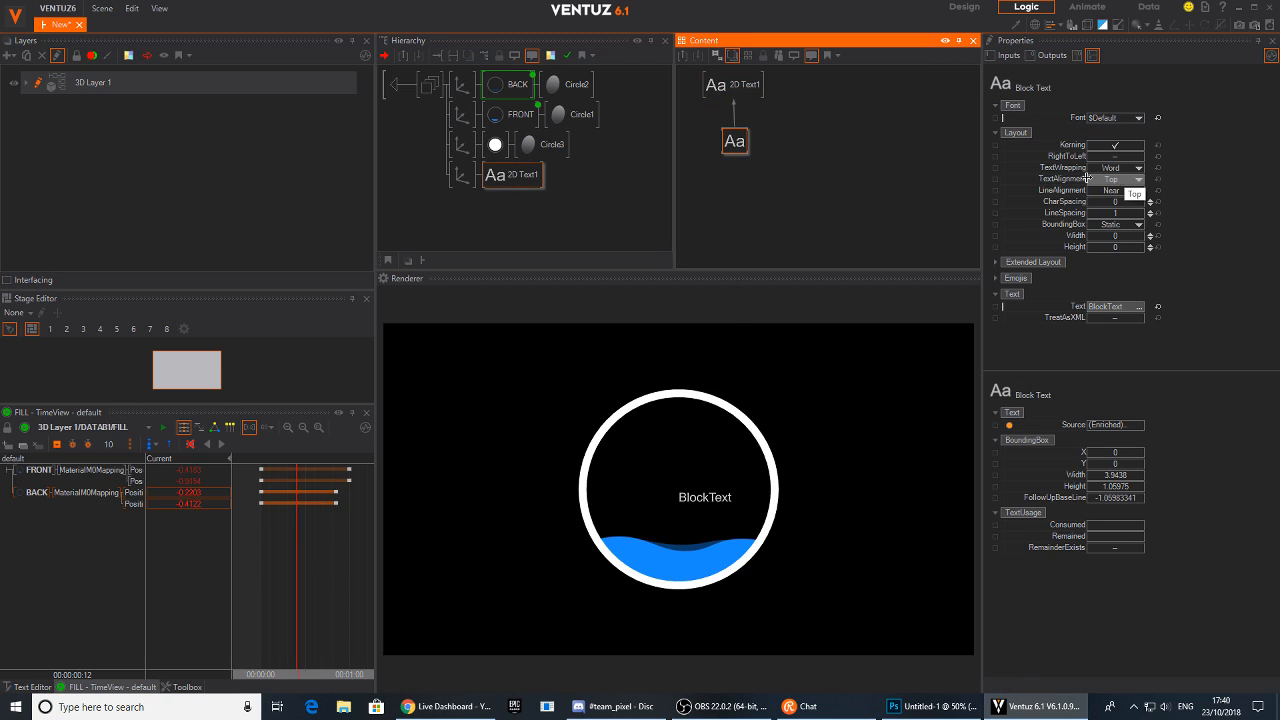
pyautogui.click(1127, 180)
pyautogui.click(1100, 220)
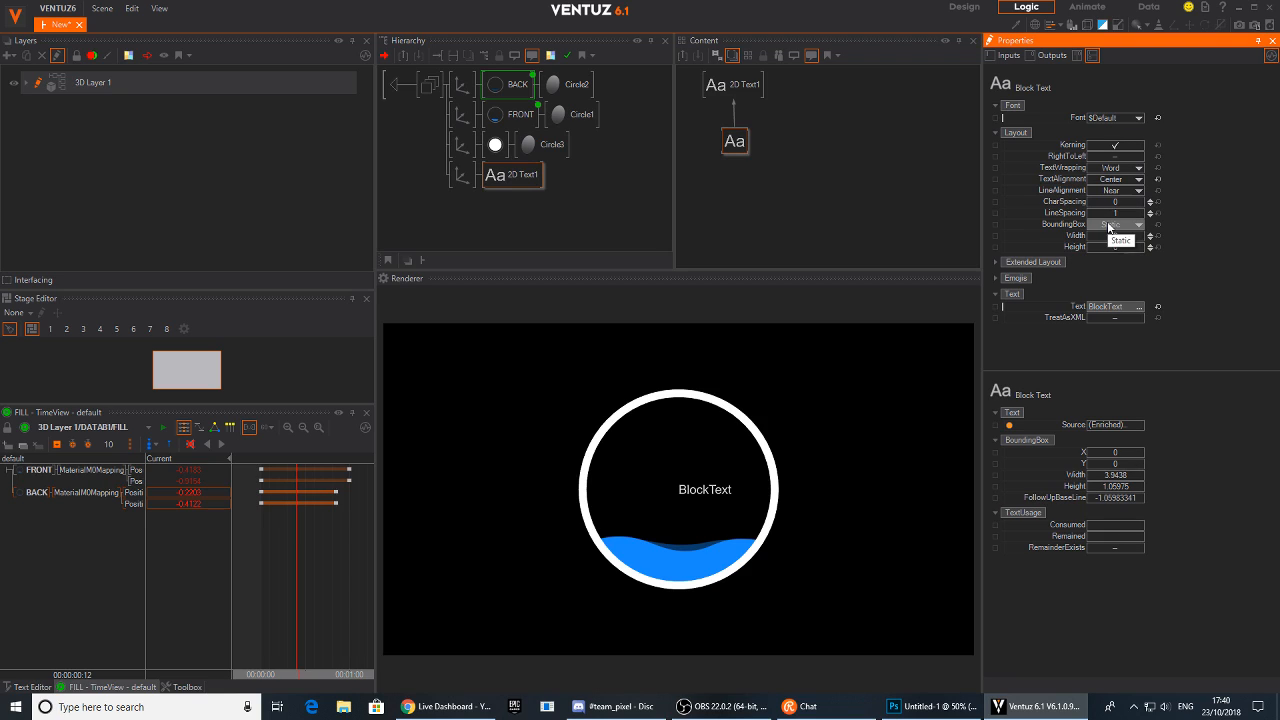
# Set the Block Text's LineAlignment to Center and, under Extended Layout, Monospace to DigitsOnly
pyautogui.click(1130, 169)
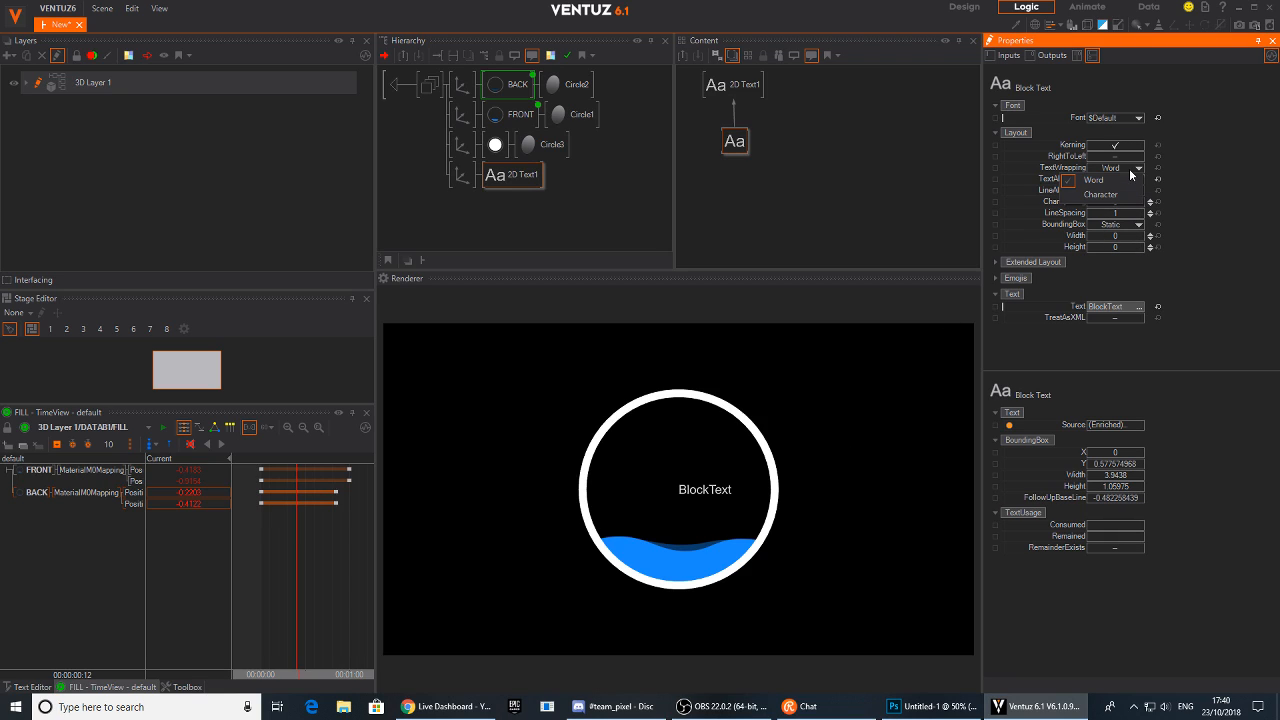
pyautogui.click(1120, 190)
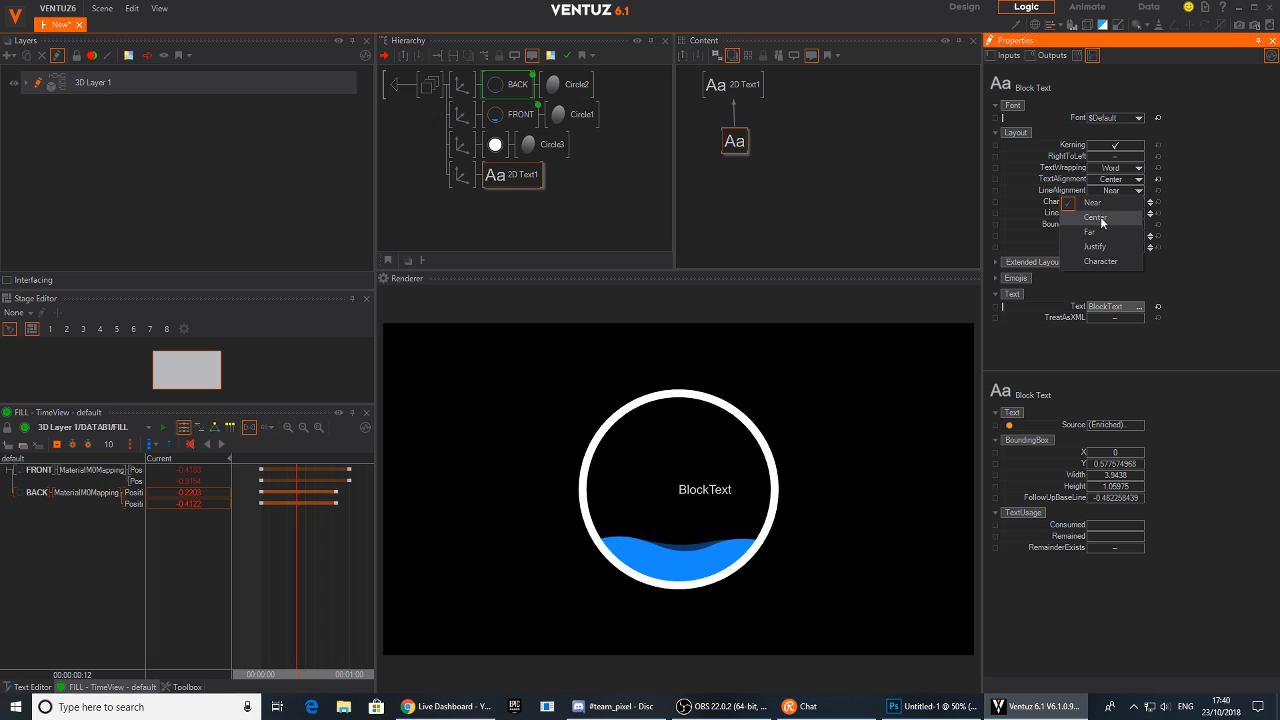
pyautogui.click(1100, 217)
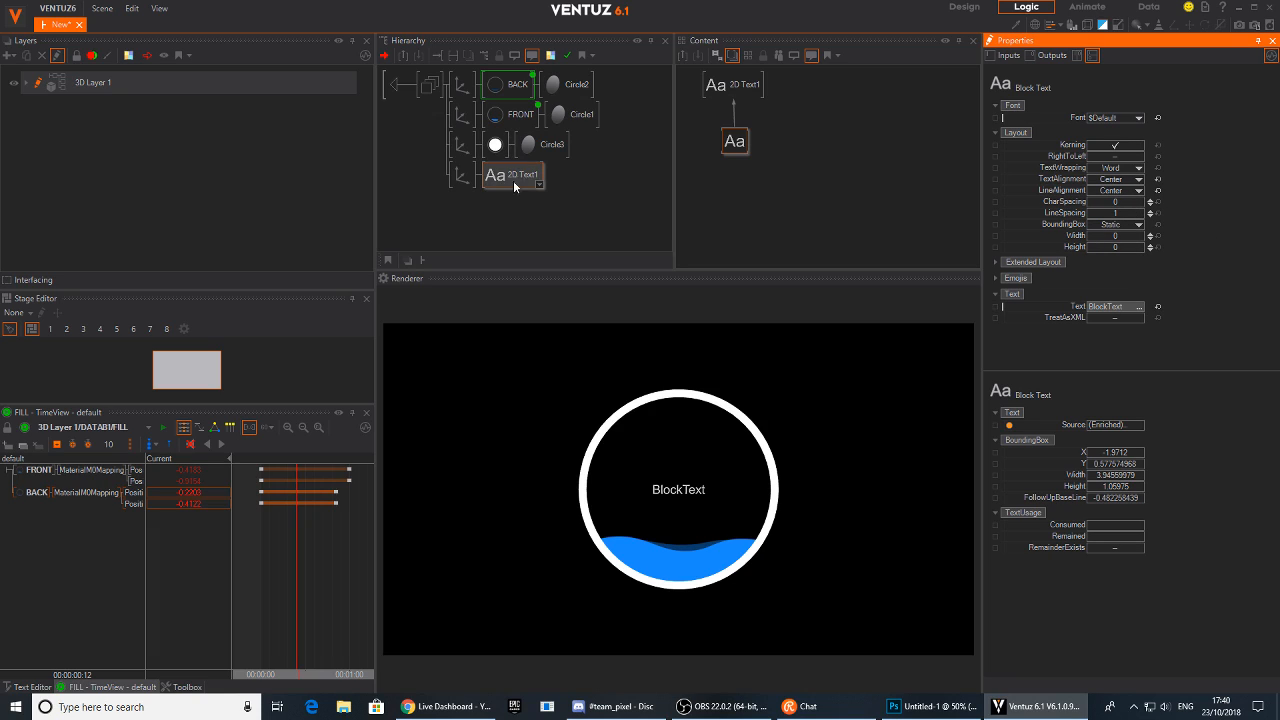
pyautogui.click(996, 261)
pyautogui.click(1138, 274)
pyautogui.click(1100, 301)
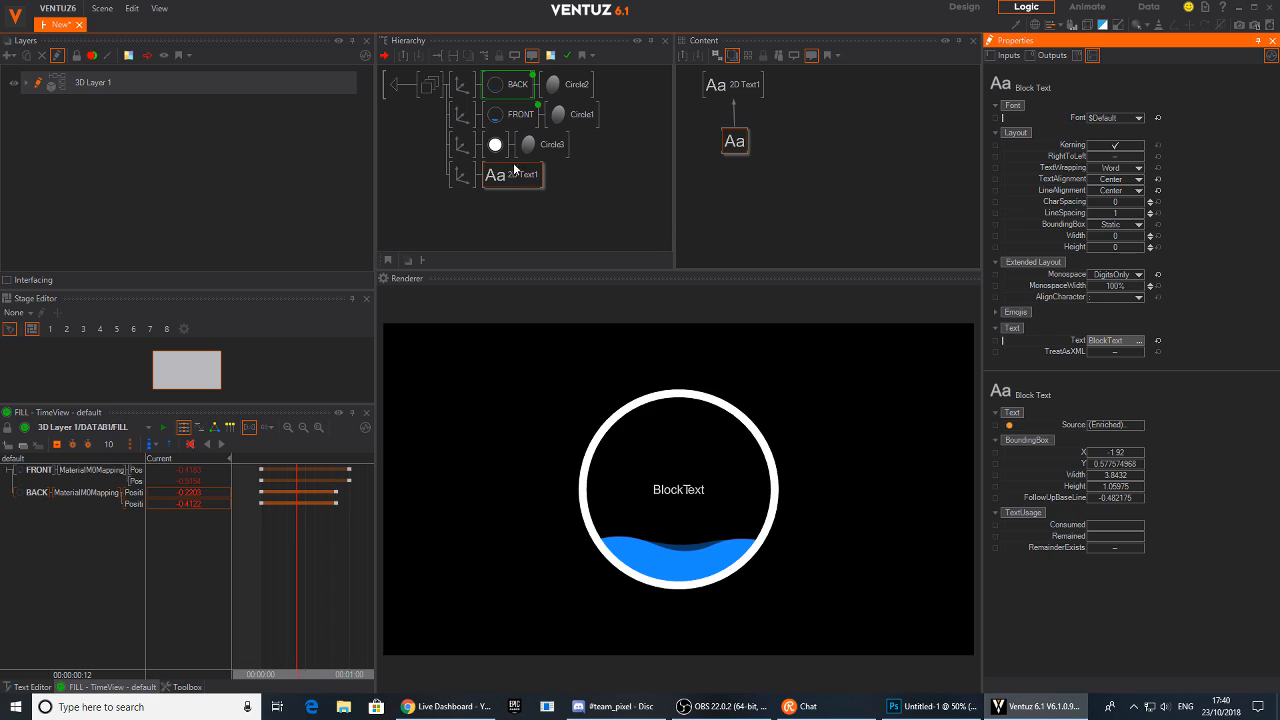
# Rearrange the Block Text and container nodes in the Content editor to make space
pyautogui.moveTo(733, 140)
pyautogui.mouseDown()
pyautogui.moveTo(744, 120)
pyautogui.moveTo(729, 129)
pyautogui.mouseUp()
pyautogui.click(510, 88)
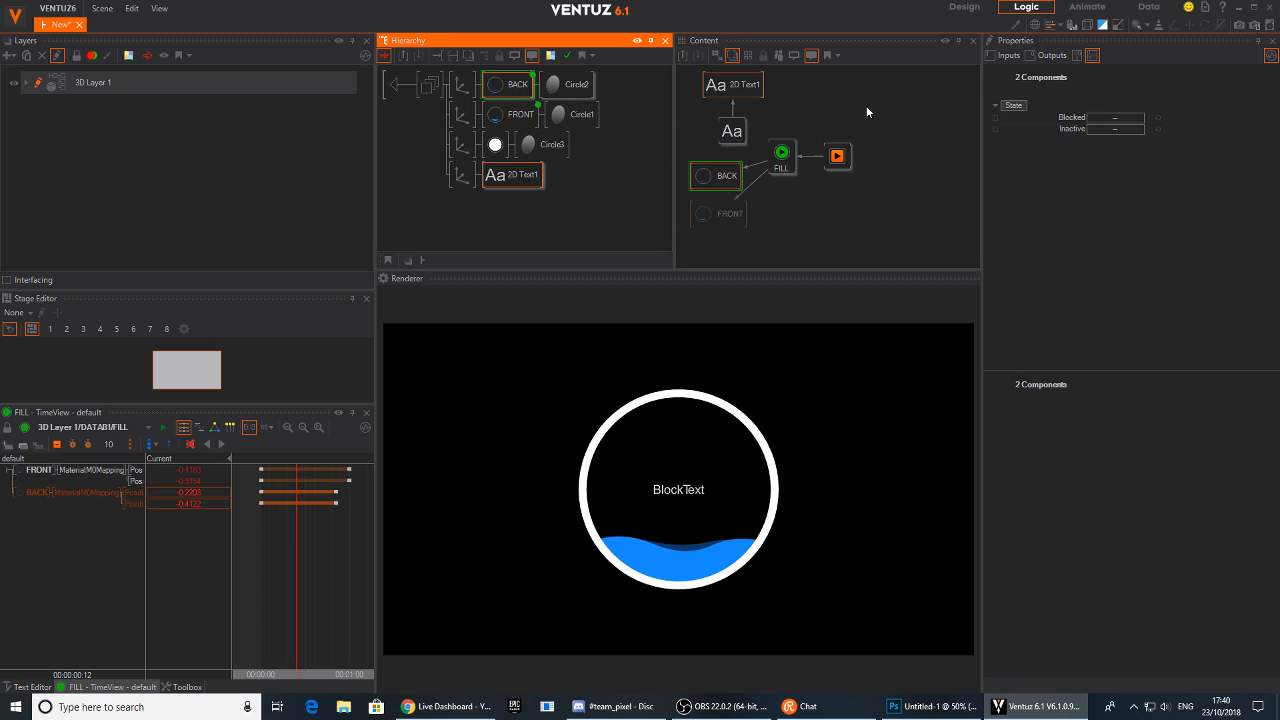
pyautogui.click(842, 161)
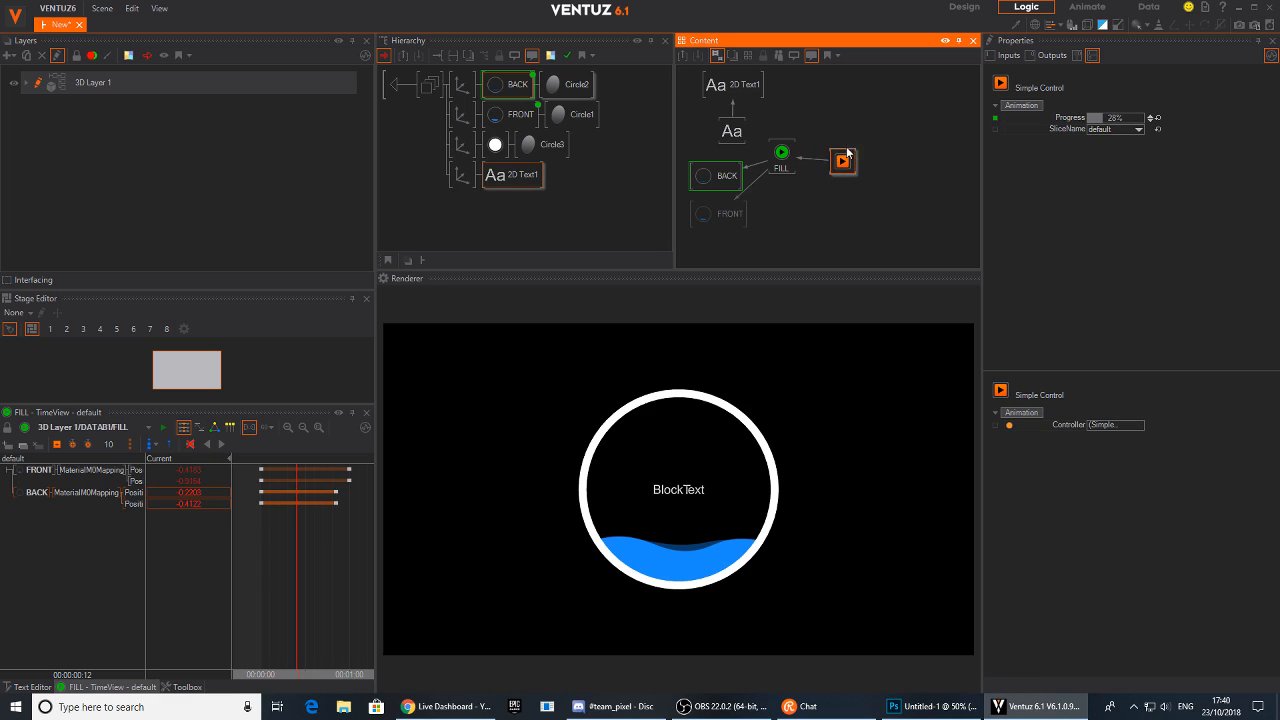
pyautogui.click(826, 96)
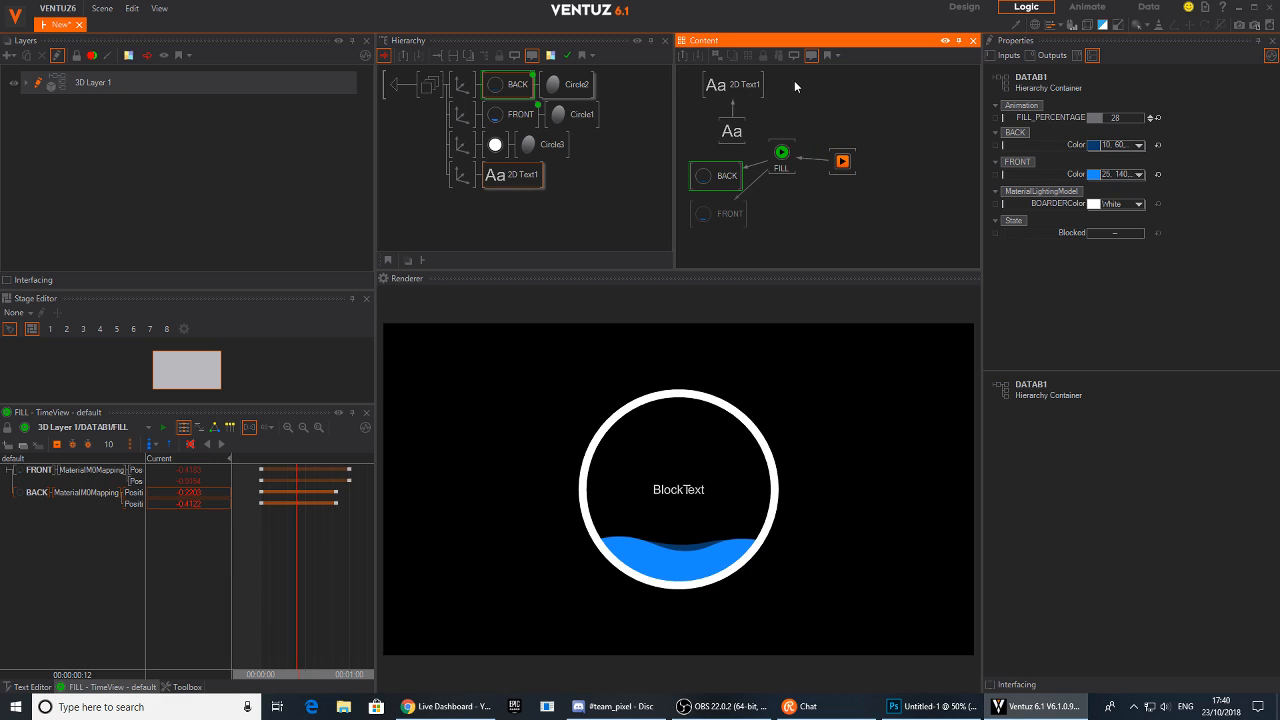
pyautogui.moveTo(737, 131); pyautogui.dragTo(729, 133)
pyautogui.moveTo(729, 133); pyautogui.dragTo(846, 94)
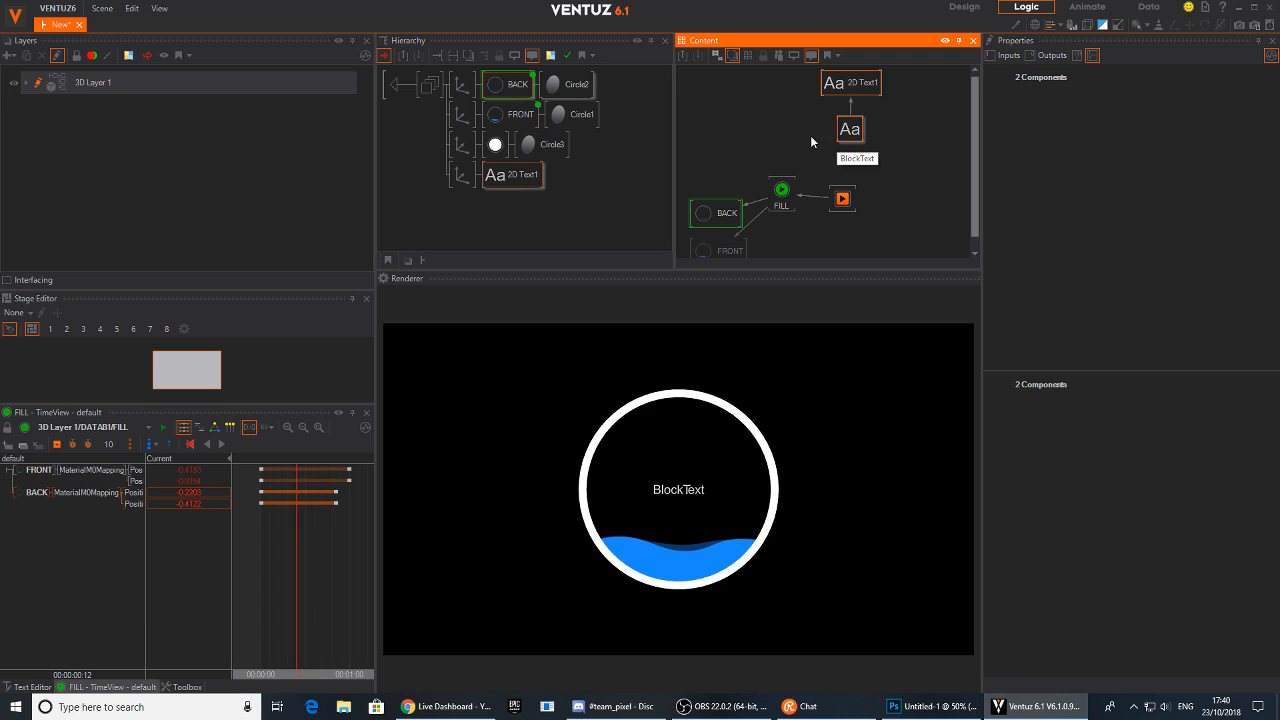
pyautogui.scroll(-2, 792, 145)
pyautogui.click(814, 119)
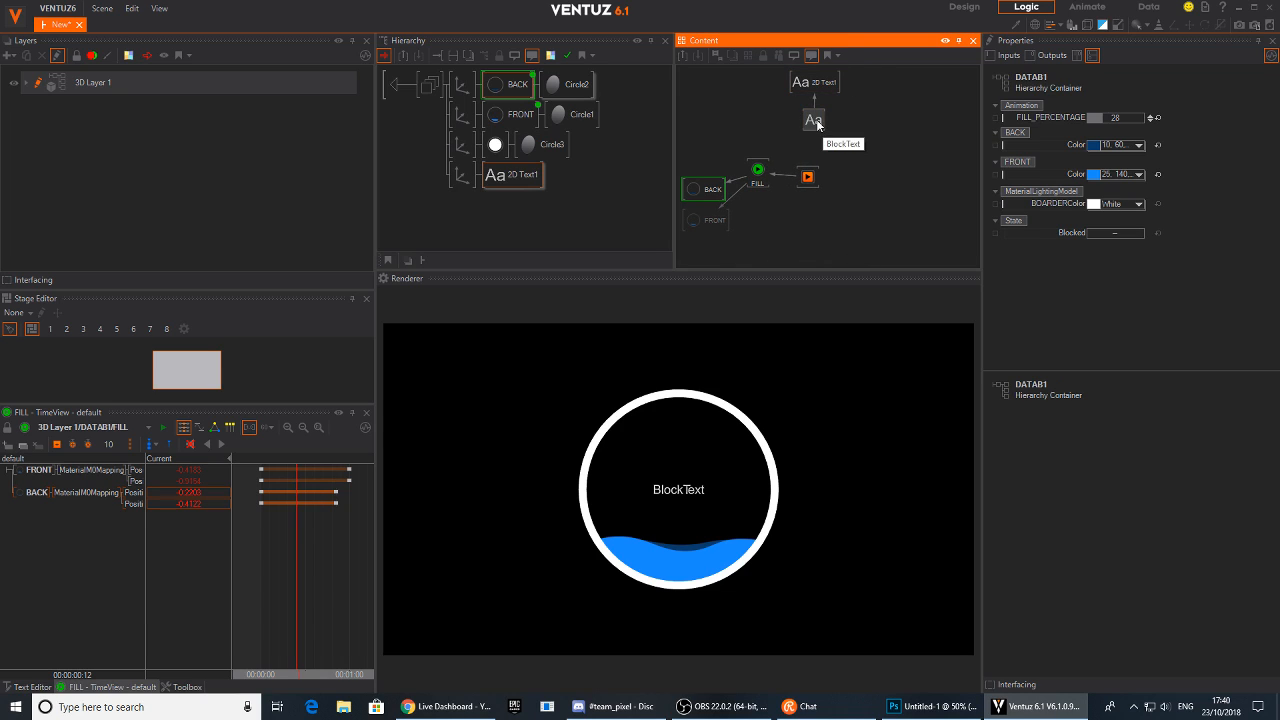
pyautogui.moveTo(814, 119); pyautogui.dragTo(840, 114)
pyautogui.click(868, 167)
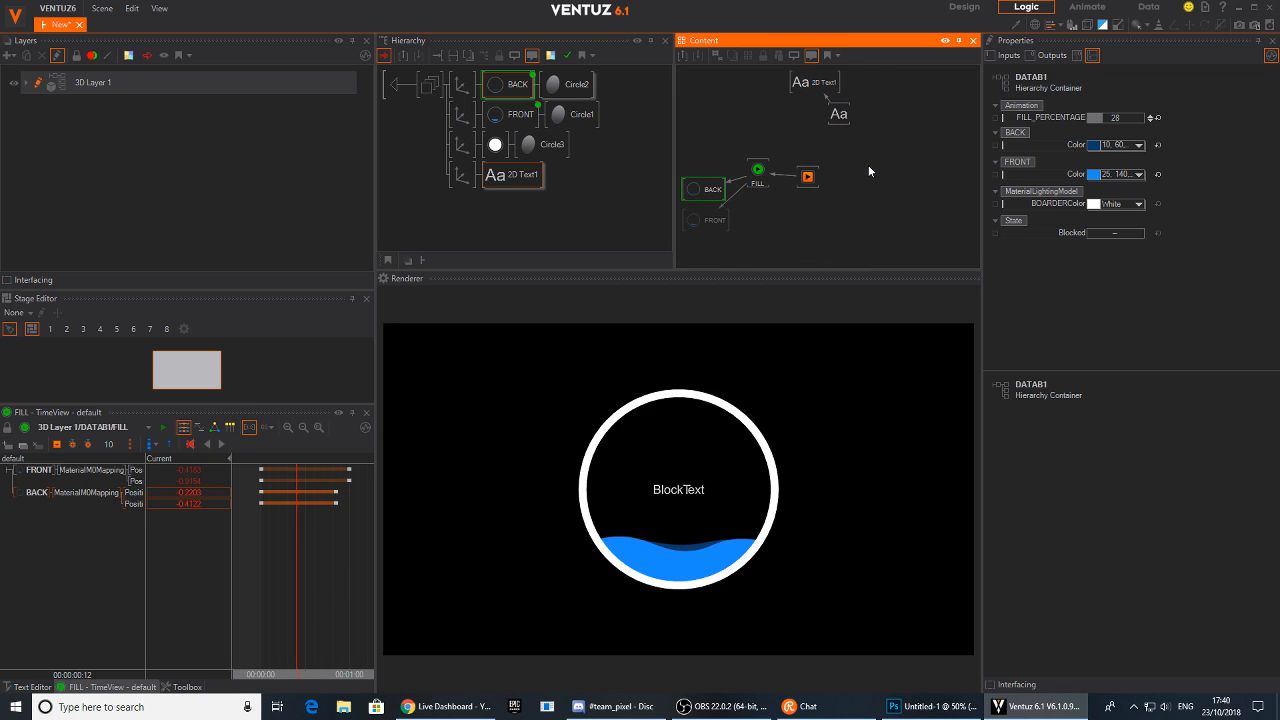
# Add a Convert to Text node to the Content editor
pyautogui.doubleClick(868, 165)
pyautogui.write('conv')
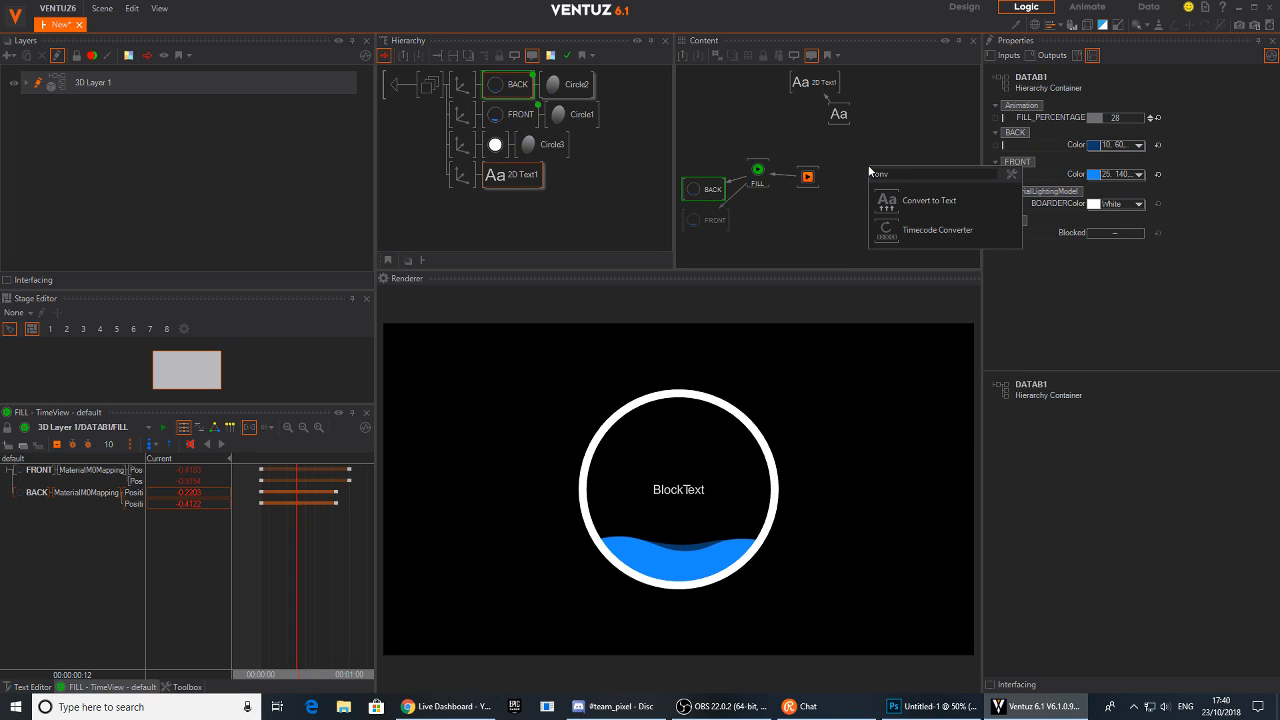
pyautogui.click(888, 203)
pyautogui.click(871, 150)
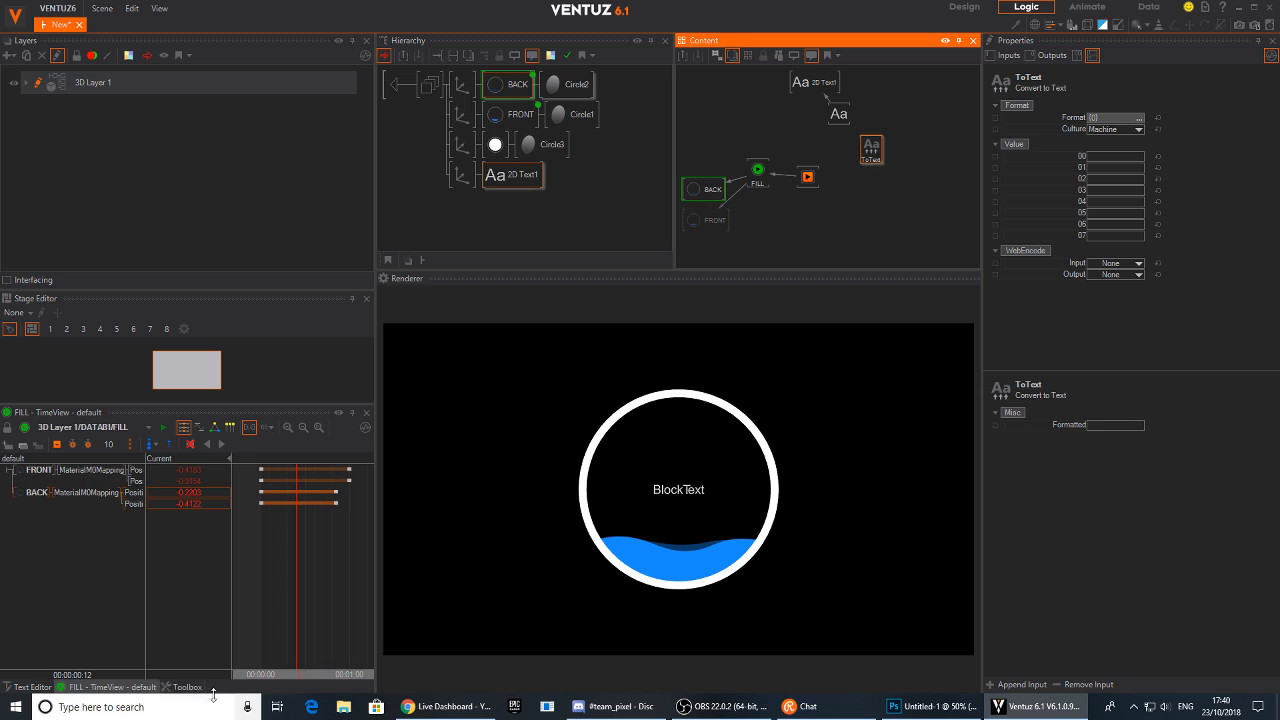
# Add an Int variable node from the Logic toolbox's Variables to the Content editor
pyautogui.click(183, 688)
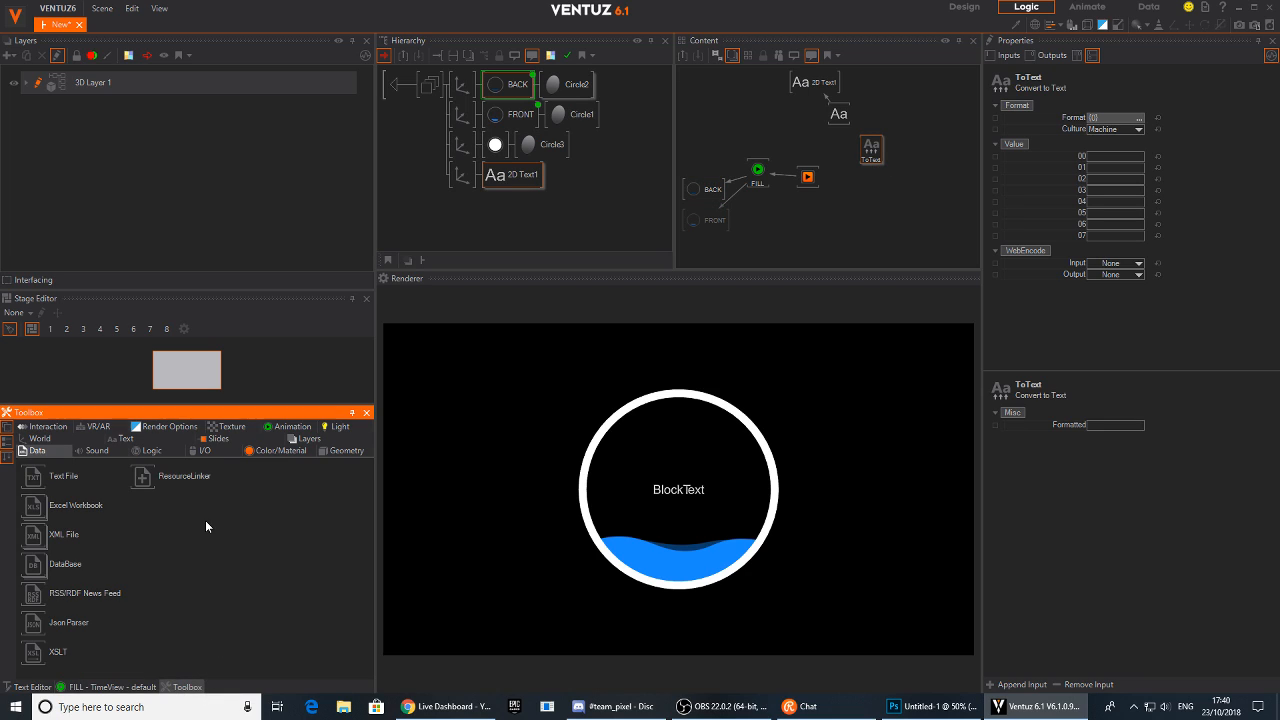
pyautogui.click(201, 451)
pyautogui.click(160, 452)
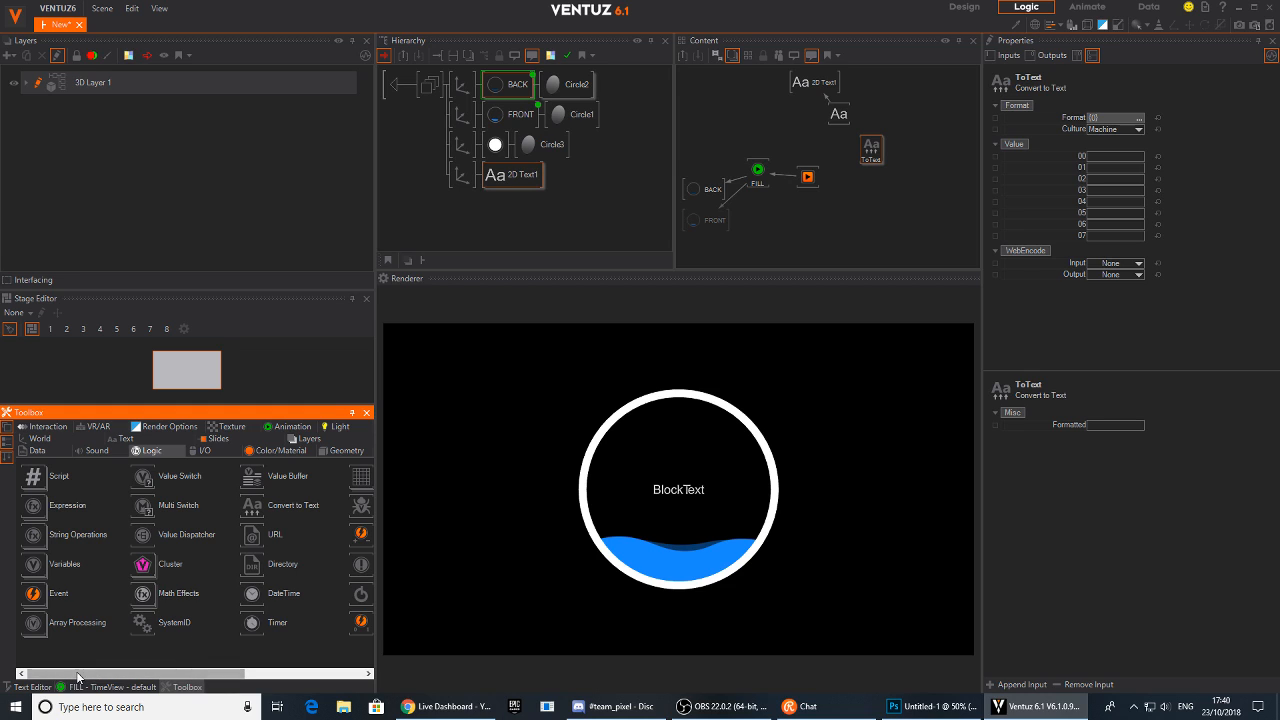
pyautogui.moveTo(72, 676)
pyautogui.mouseDown()
pyautogui.moveTo(149, 683)
pyautogui.moveTo(62, 667)
pyautogui.mouseUp()
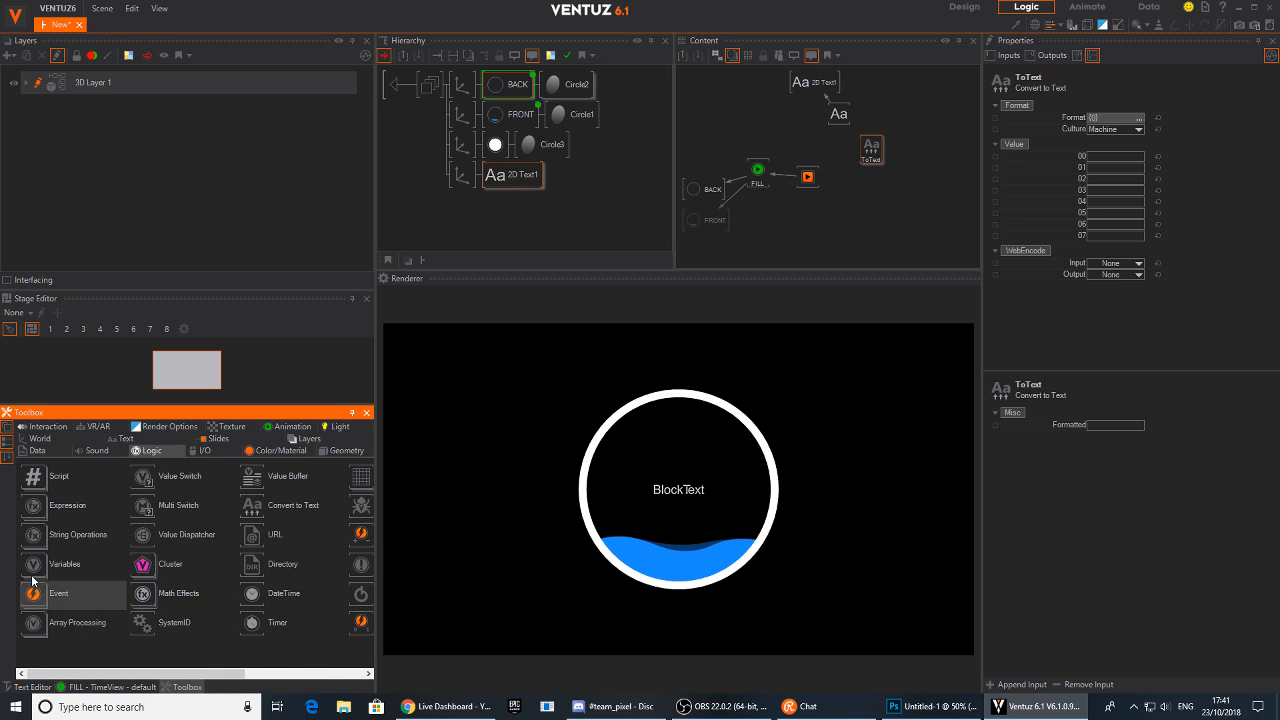
pyautogui.click(36, 514)
pyautogui.click(36, 514)
pyautogui.click(31, 541)
pyautogui.click(30, 540)
pyautogui.click(30, 566)
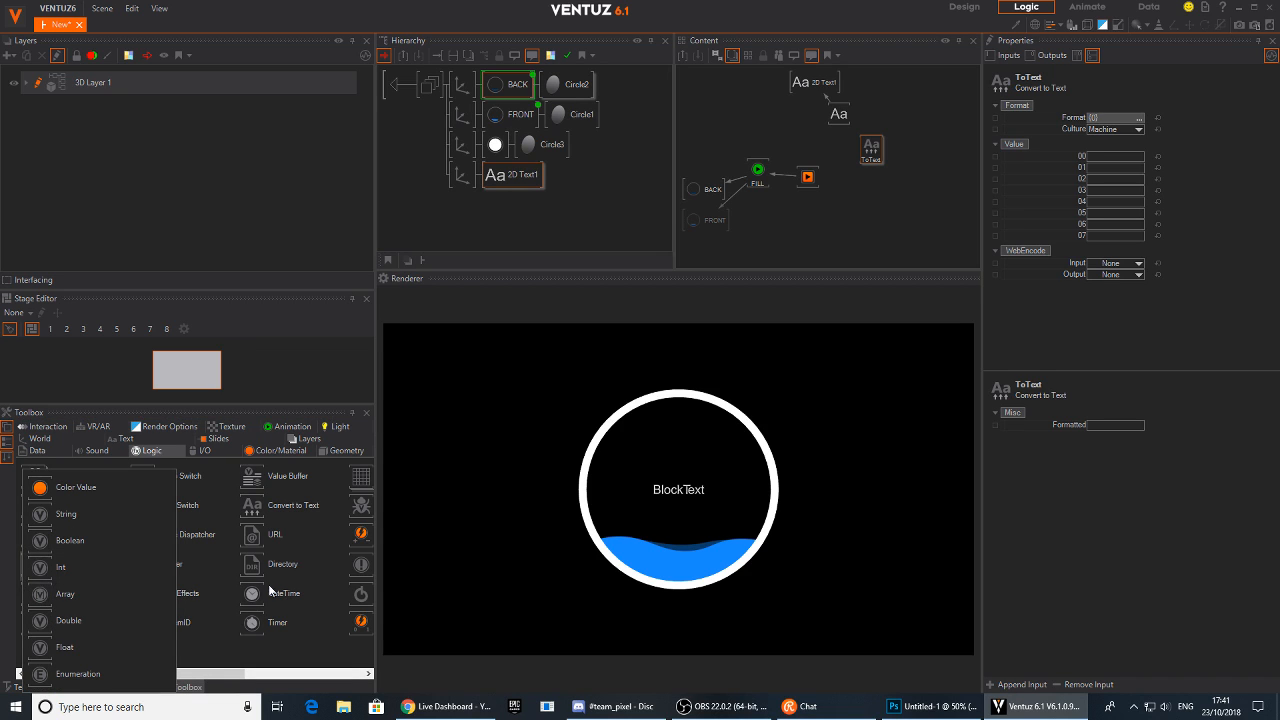
pyautogui.moveTo(178, 676); pyautogui.dragTo(257, 678)
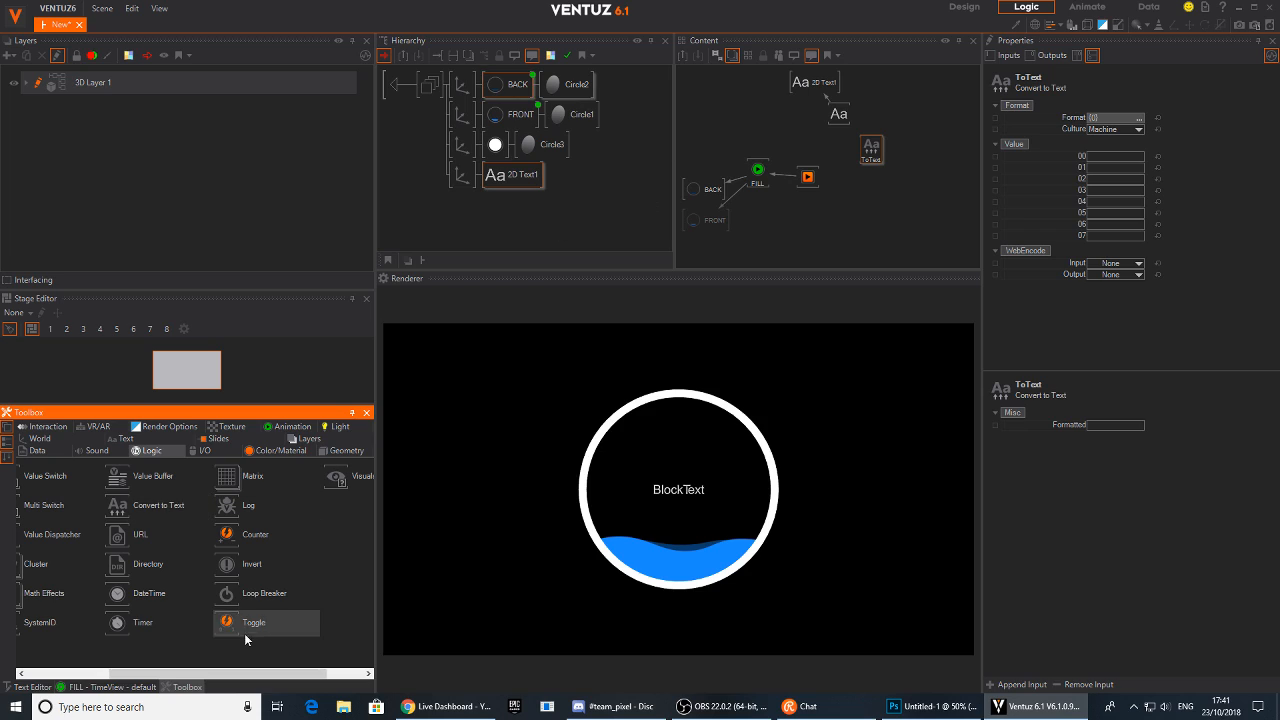
pyautogui.click(891, 188)
pyautogui.moveTo(871, 150)
pyautogui.mouseDown()
pyautogui.moveTo(859, 168)
pyautogui.moveTo(862, 156)
pyautogui.mouseUp()
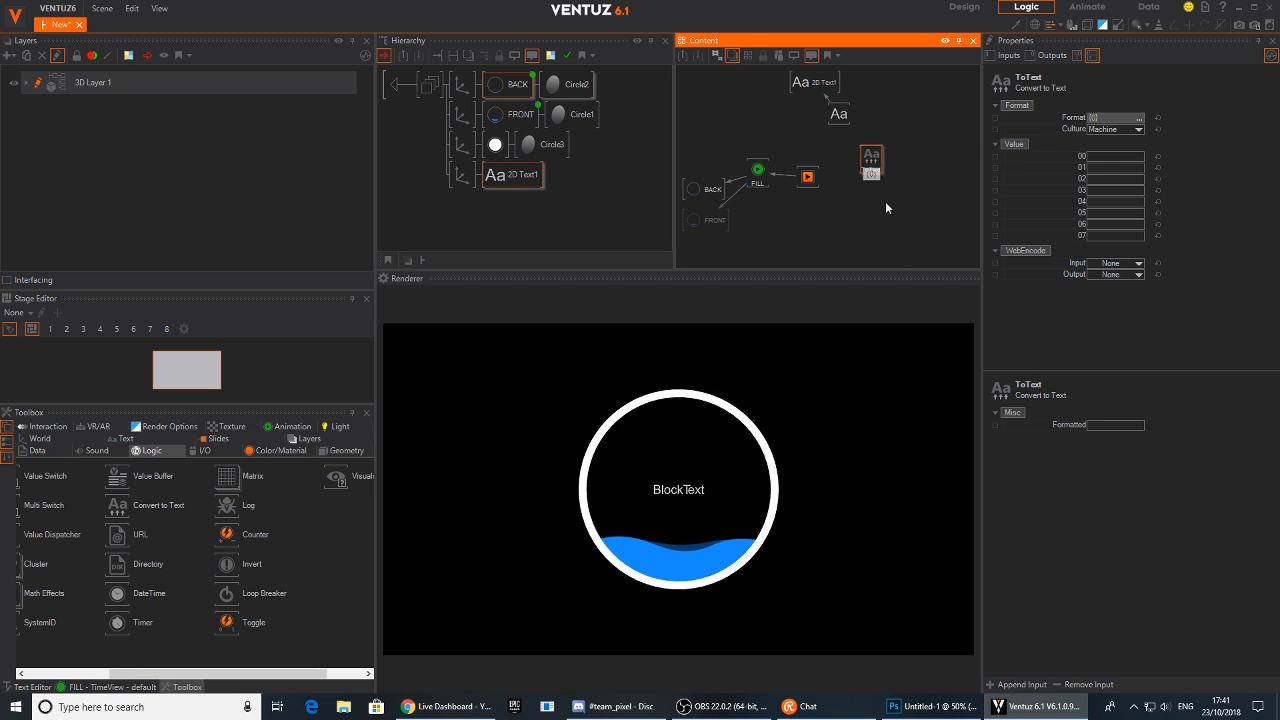
pyautogui.moveTo(238, 673); pyautogui.dragTo(157, 665)
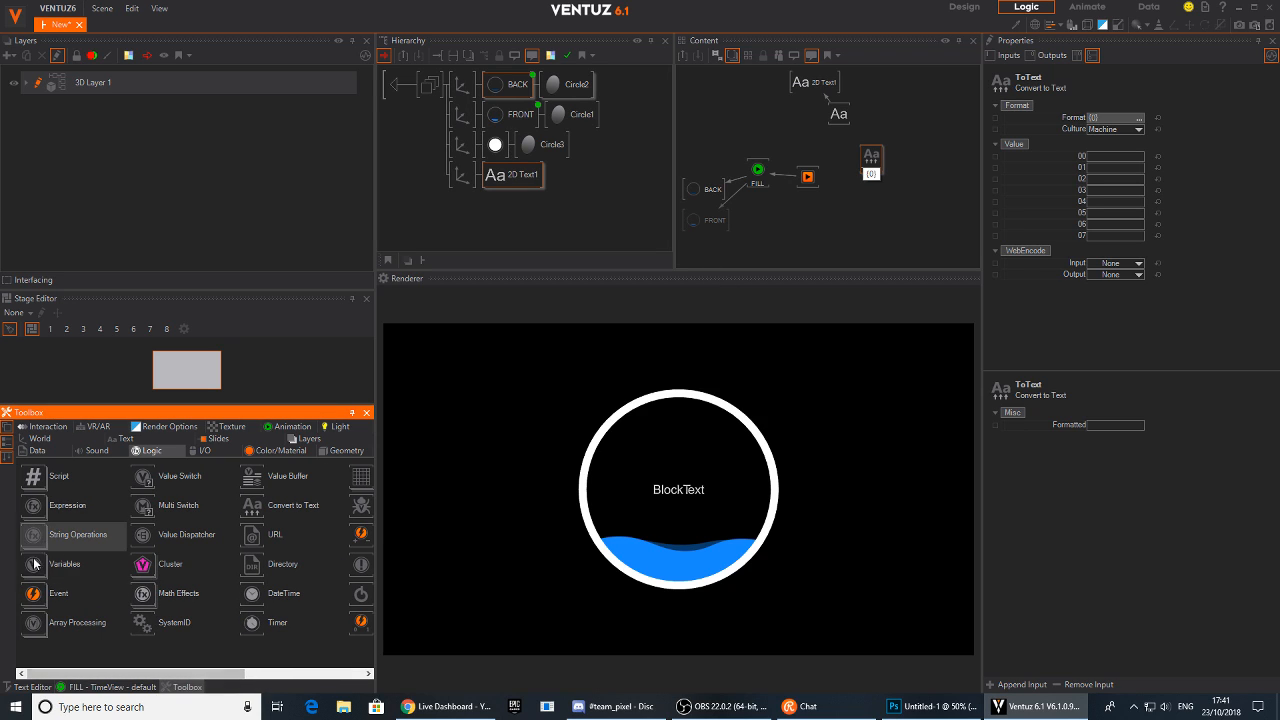
pyautogui.moveTo(31, 569); pyautogui.dragTo(420, 425)
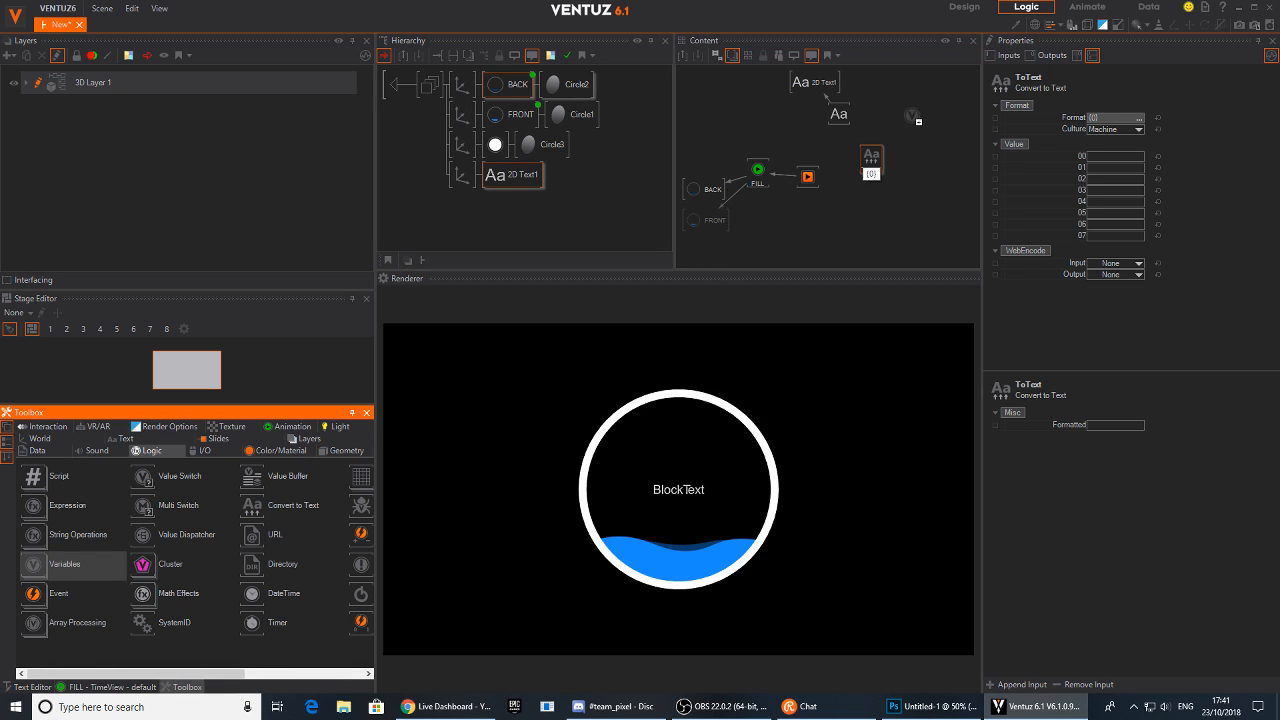
pyautogui.moveTo(907, 122); pyautogui.dragTo(905, 118)
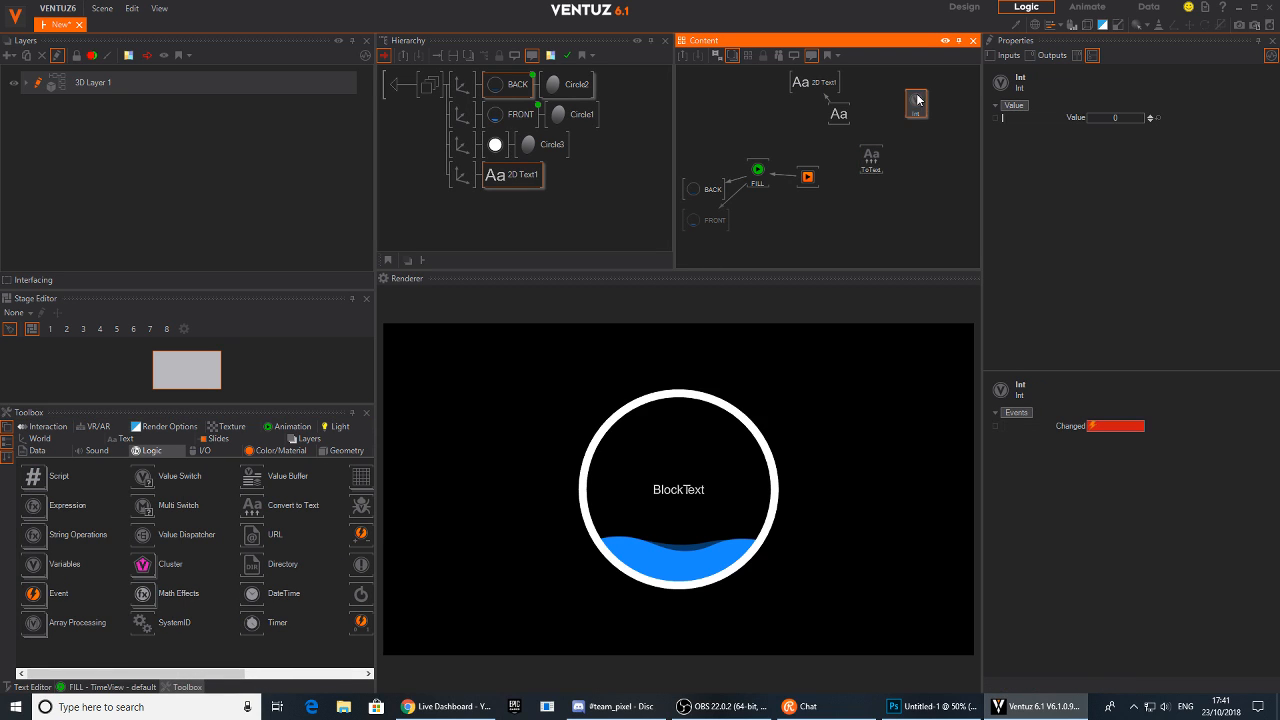
# Reposition the Convert to Text and Int nodes and set the Int's value to 36
pyautogui.click(808, 180)
pyautogui.moveTo(808, 179); pyautogui.dragTo(918, 158)
pyautogui.moveTo(898, 108); pyautogui.dragTo(859, 188)
pyautogui.moveTo(1105, 115); pyautogui.dragTo(1130, 122)
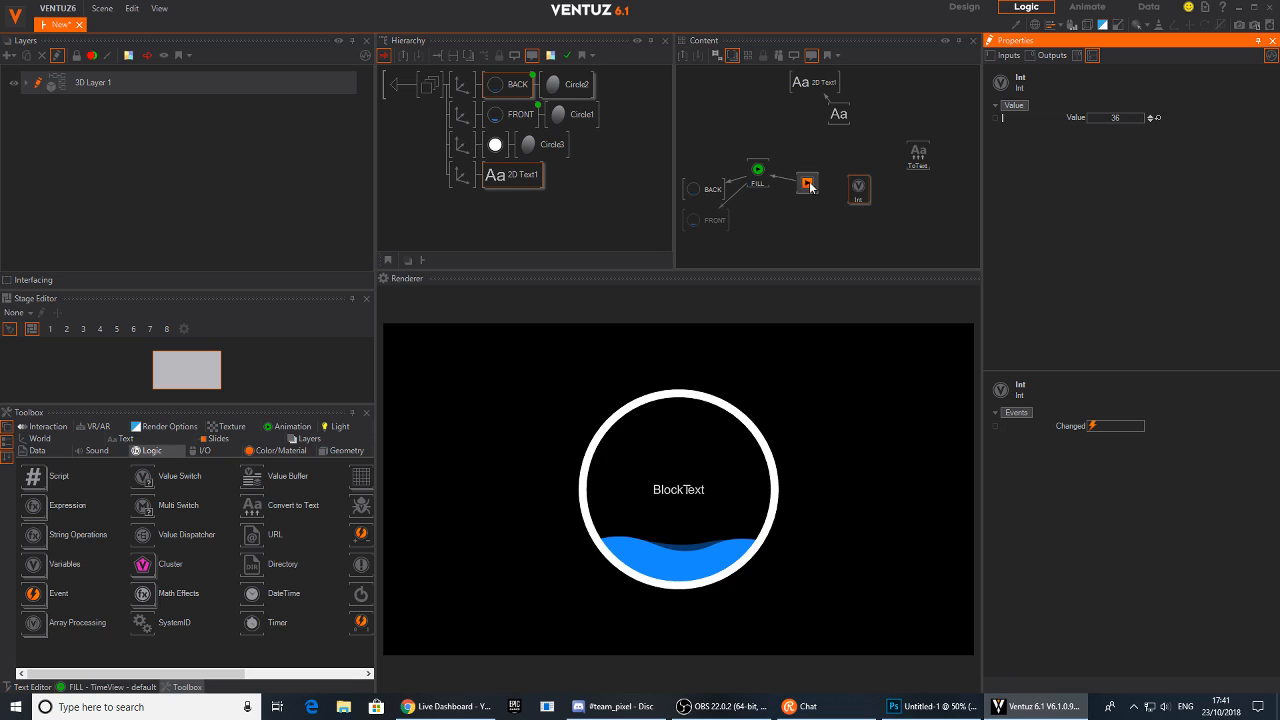
# Bind the Simple Control's Progress property to the Int node
pyautogui.moveTo(790, 183); pyautogui.dragTo(785, 192)
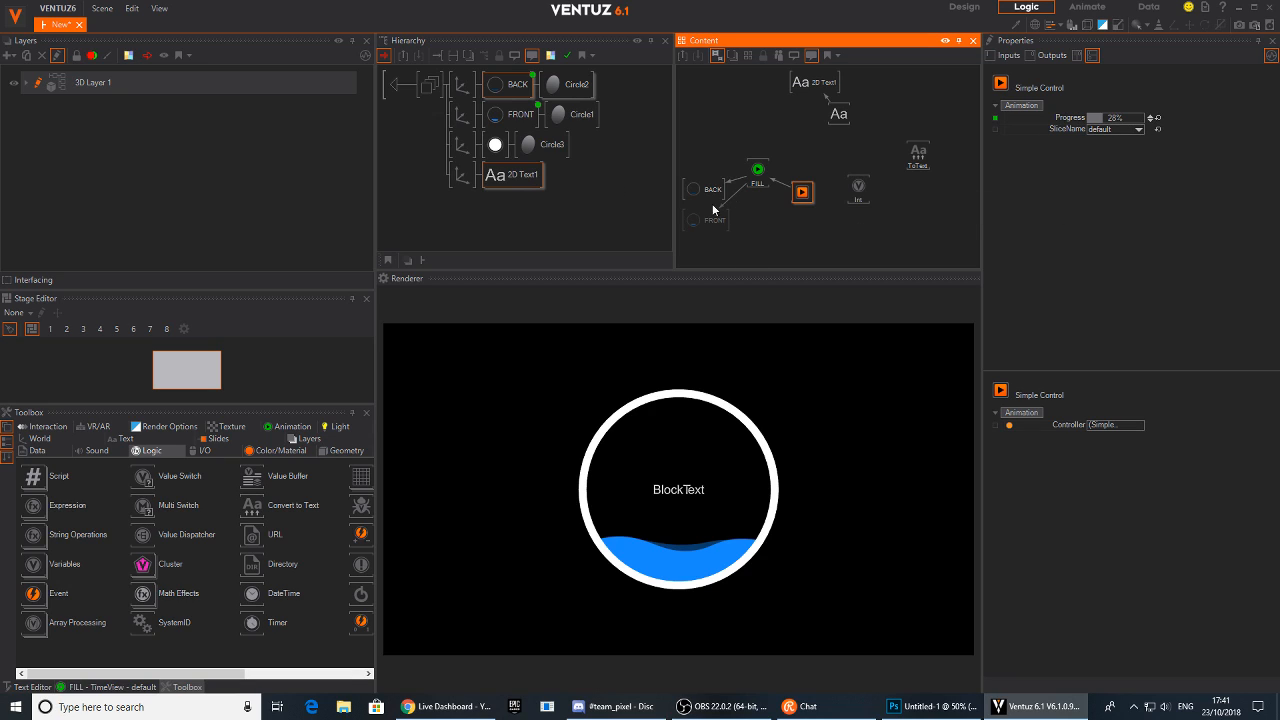
pyautogui.click(993, 119)
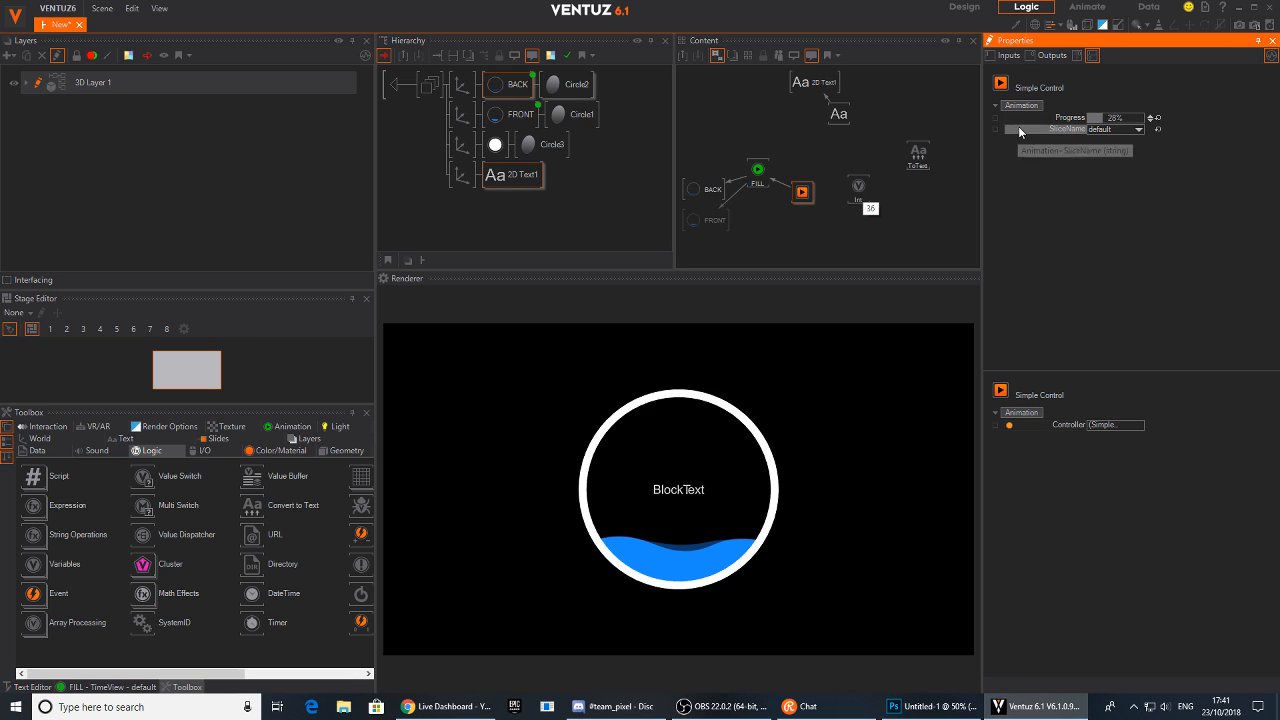
pyautogui.moveTo(1004, 117); pyautogui.dragTo(884, 216)
pyautogui.click(881, 212)
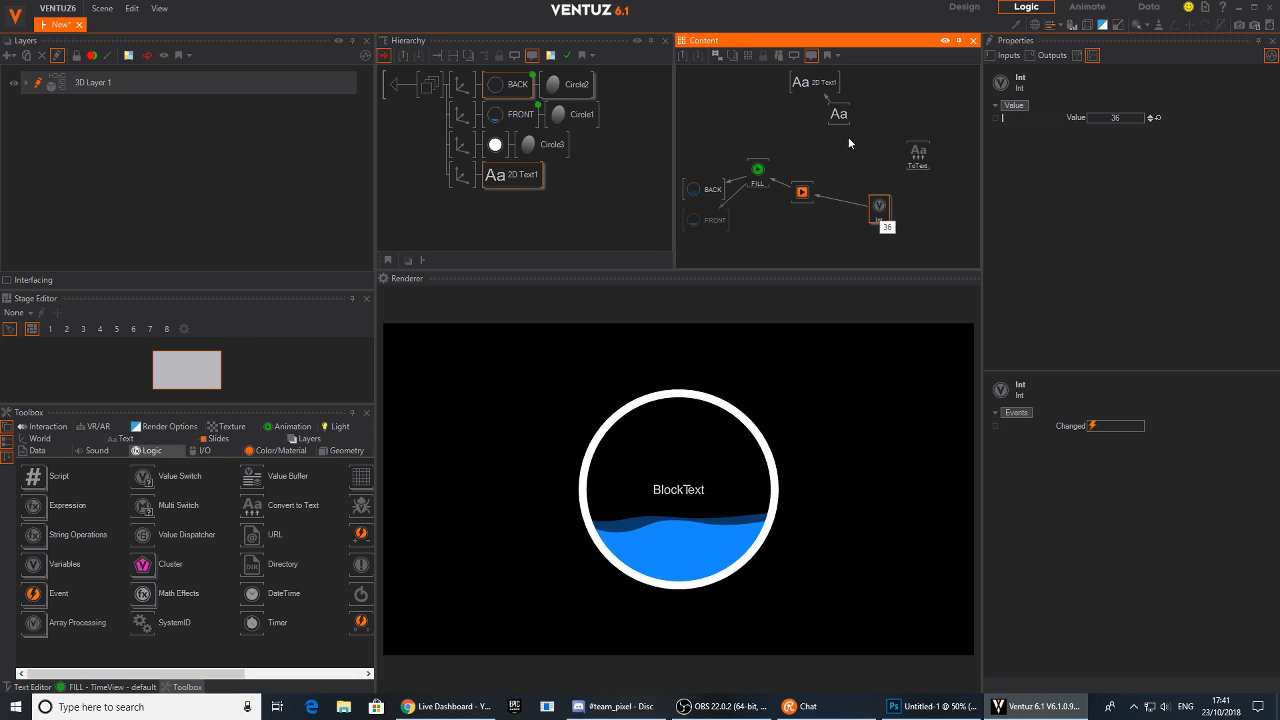
# Bind the Block Text's Text property to the Convert to Text node's output
pyautogui.click(842, 117)
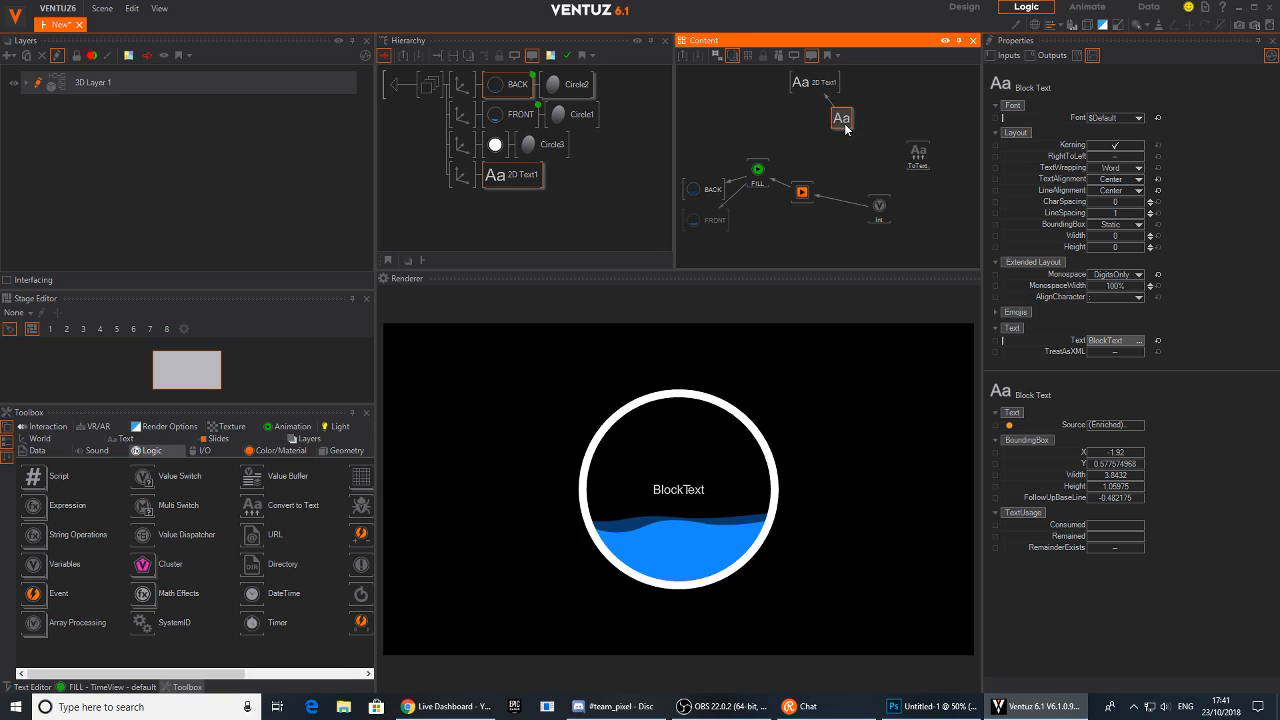
pyautogui.moveTo(841, 124); pyautogui.dragTo(917, 156)
pyautogui.click(850, 140)
pyautogui.click(846, 144)
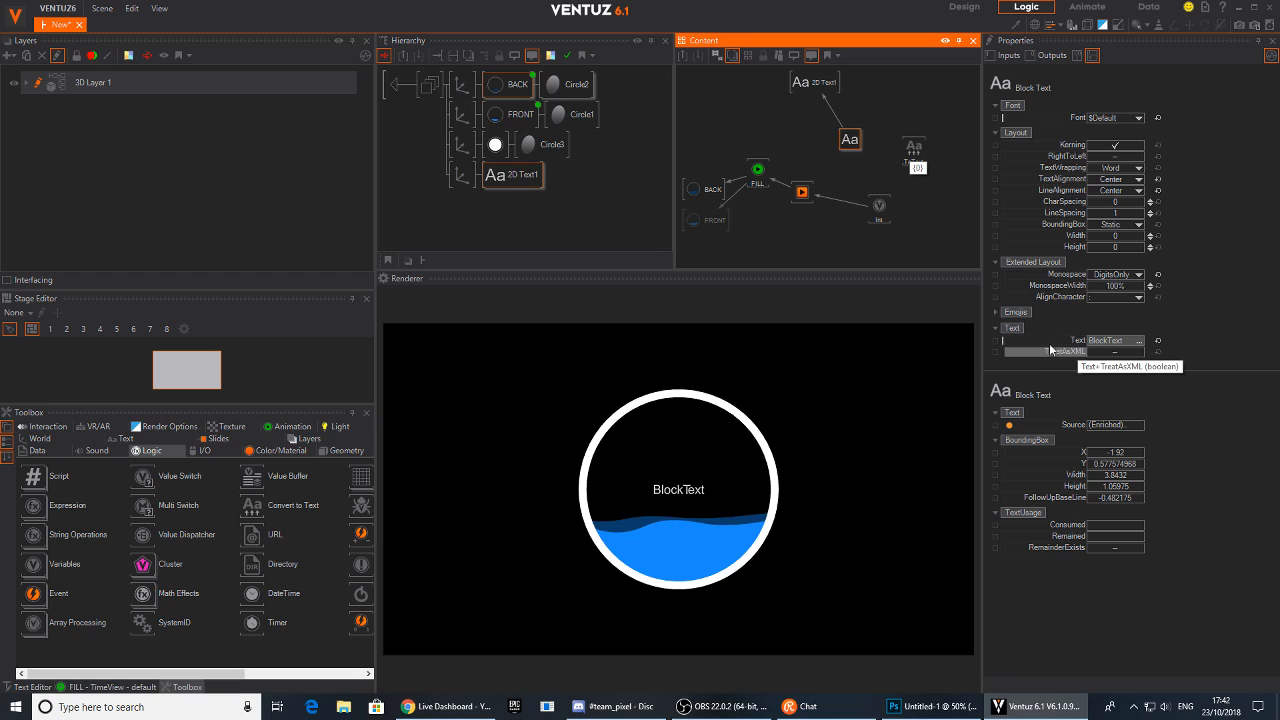
pyautogui.moveTo(1048, 340); pyautogui.dragTo(917, 155)
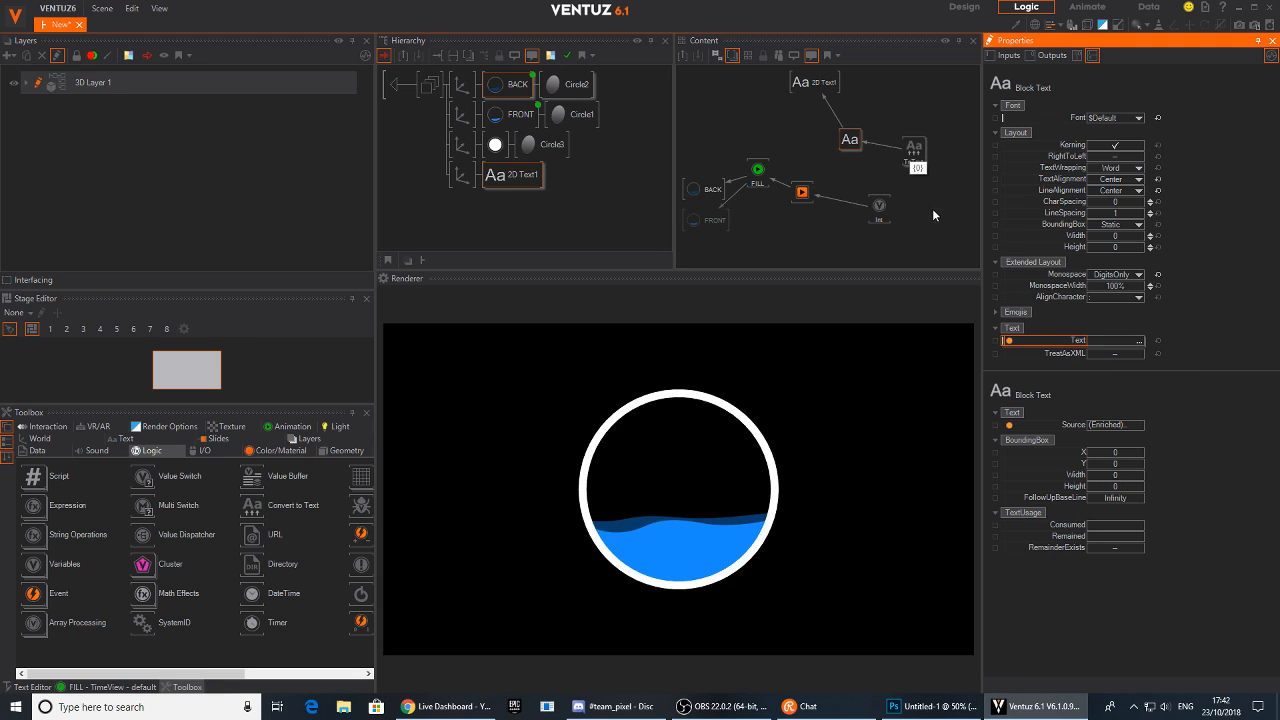
# Connect the Int node's value to the Convert to Text node's first value input
pyautogui.click(879, 206)
pyautogui.moveTo(1062, 124); pyautogui.dragTo(913, 157)
pyautogui.click(913, 157)
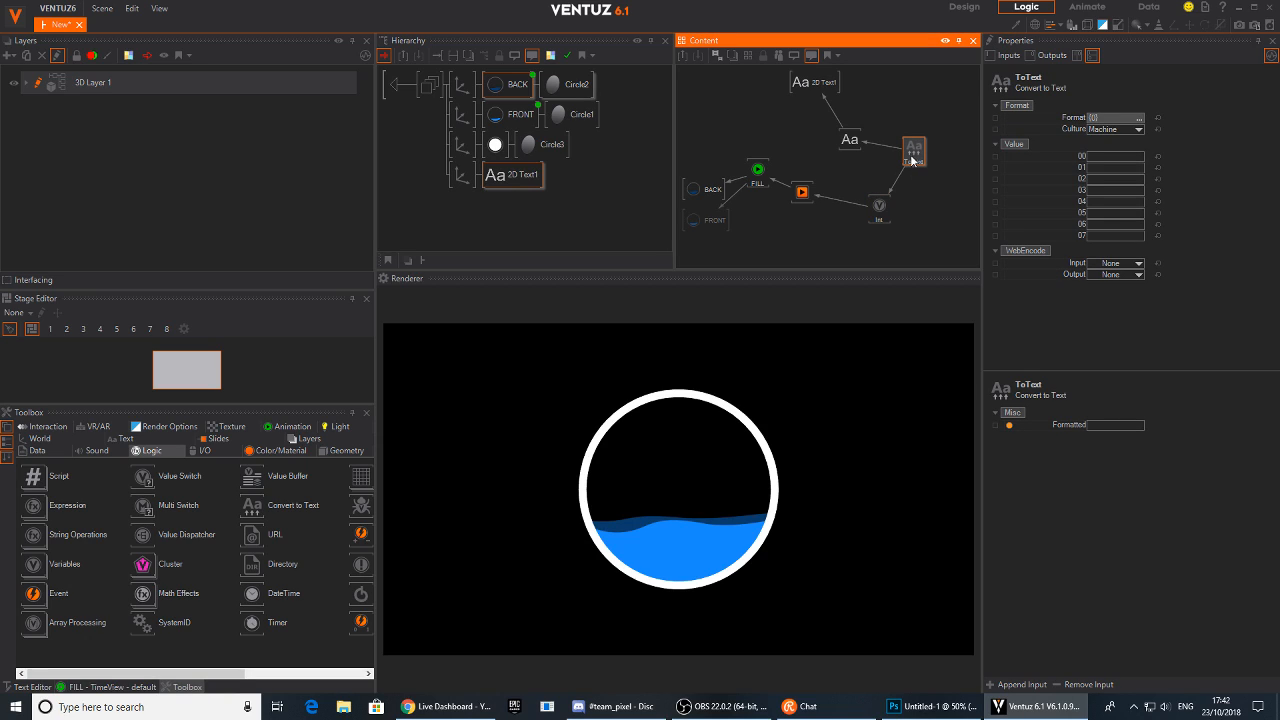
pyautogui.moveTo(898, 190)
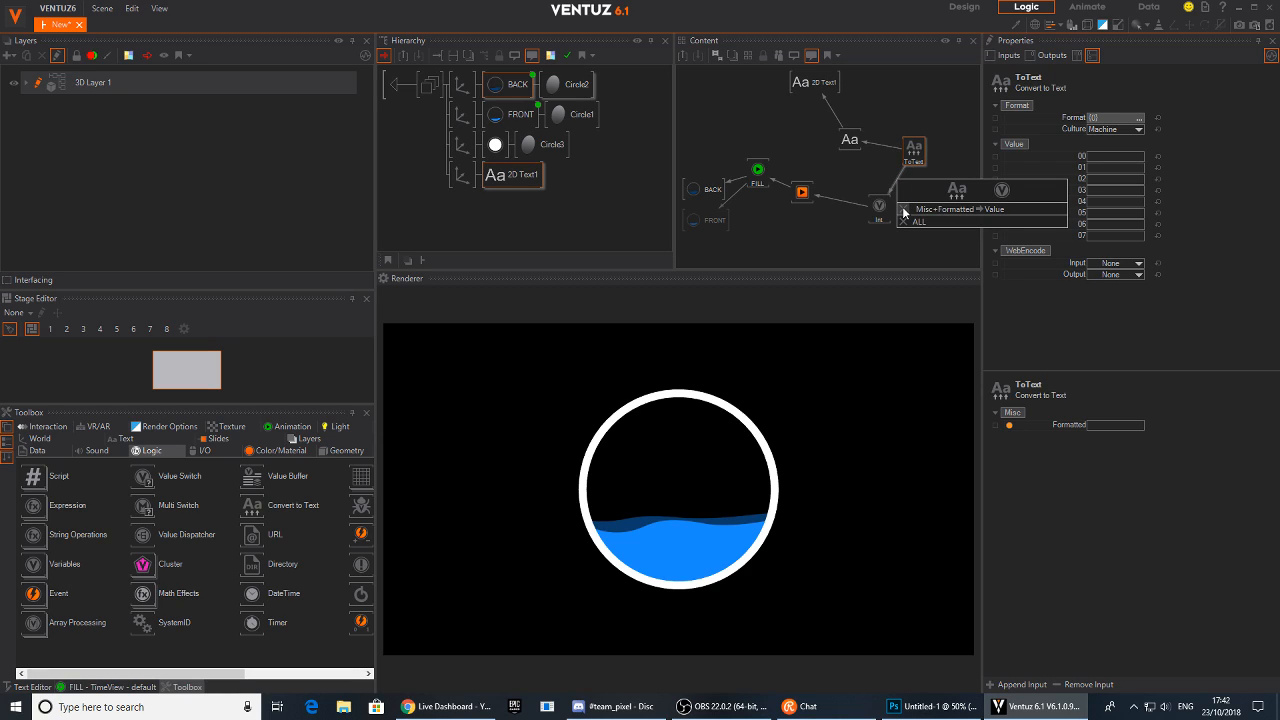
pyautogui.click(903, 211)
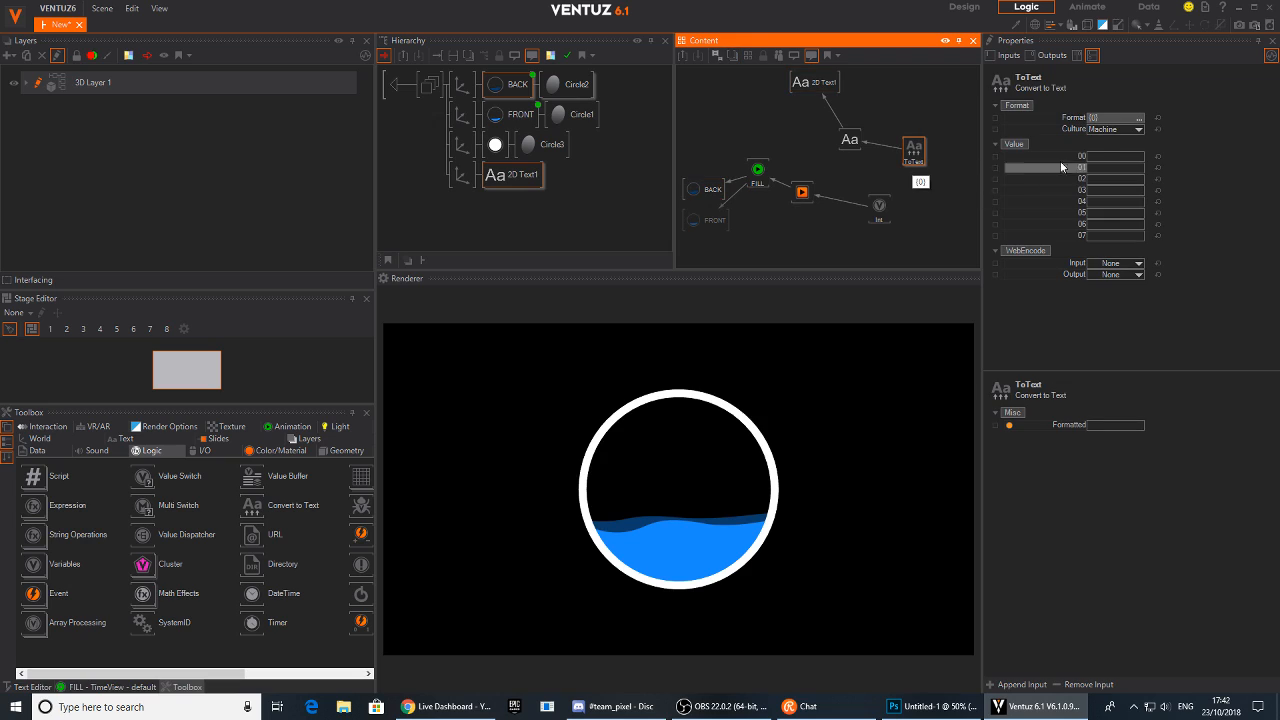
pyautogui.moveTo(913, 157); pyautogui.dragTo(932, 155)
pyautogui.click(1063, 155)
pyautogui.moveTo(886, 204); pyautogui.dragTo(923, 164)
pyautogui.click(925, 157)
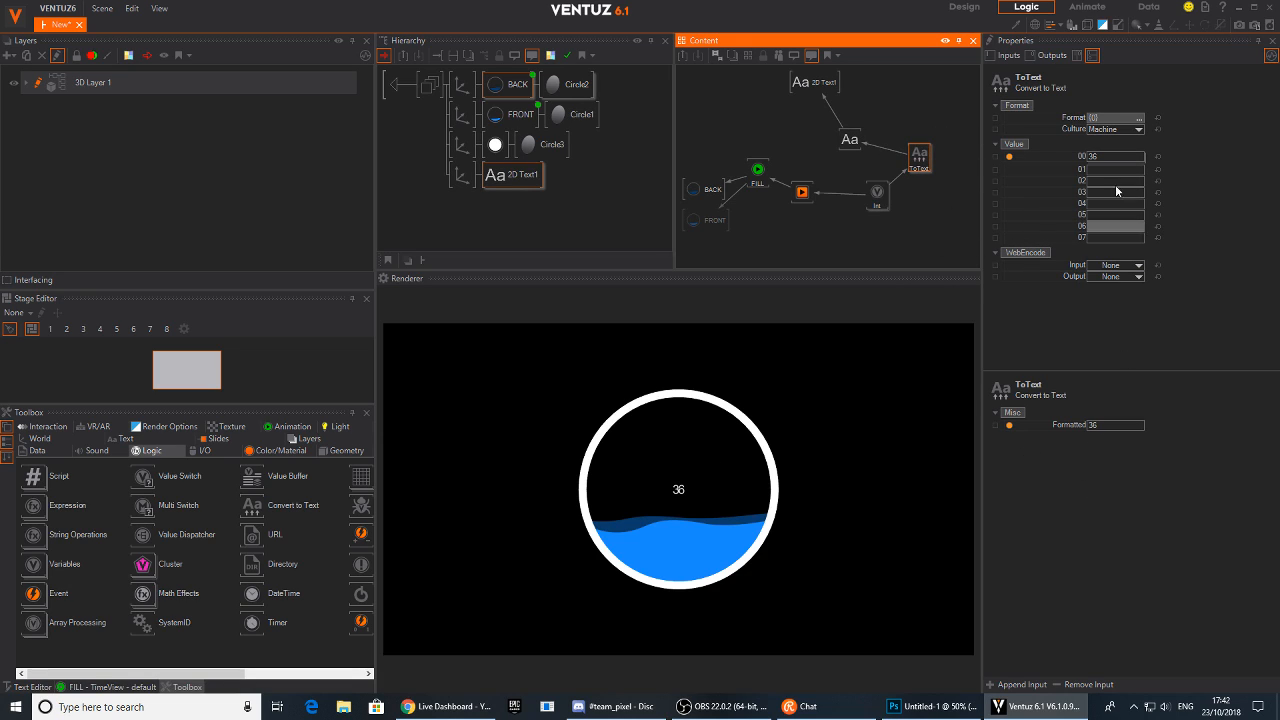
# Set the Convert to Text Format to {0}% so the label shows a percent sign
pyautogui.click(1109, 122)
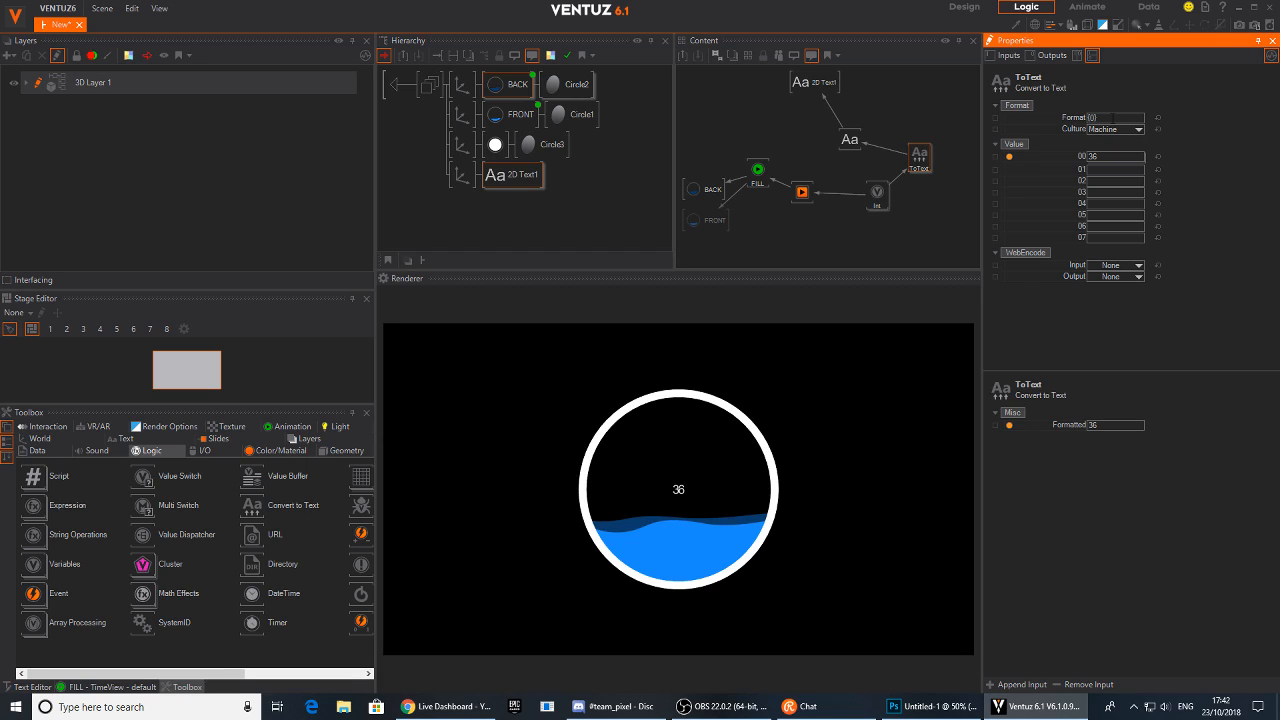
pyautogui.press('Return')
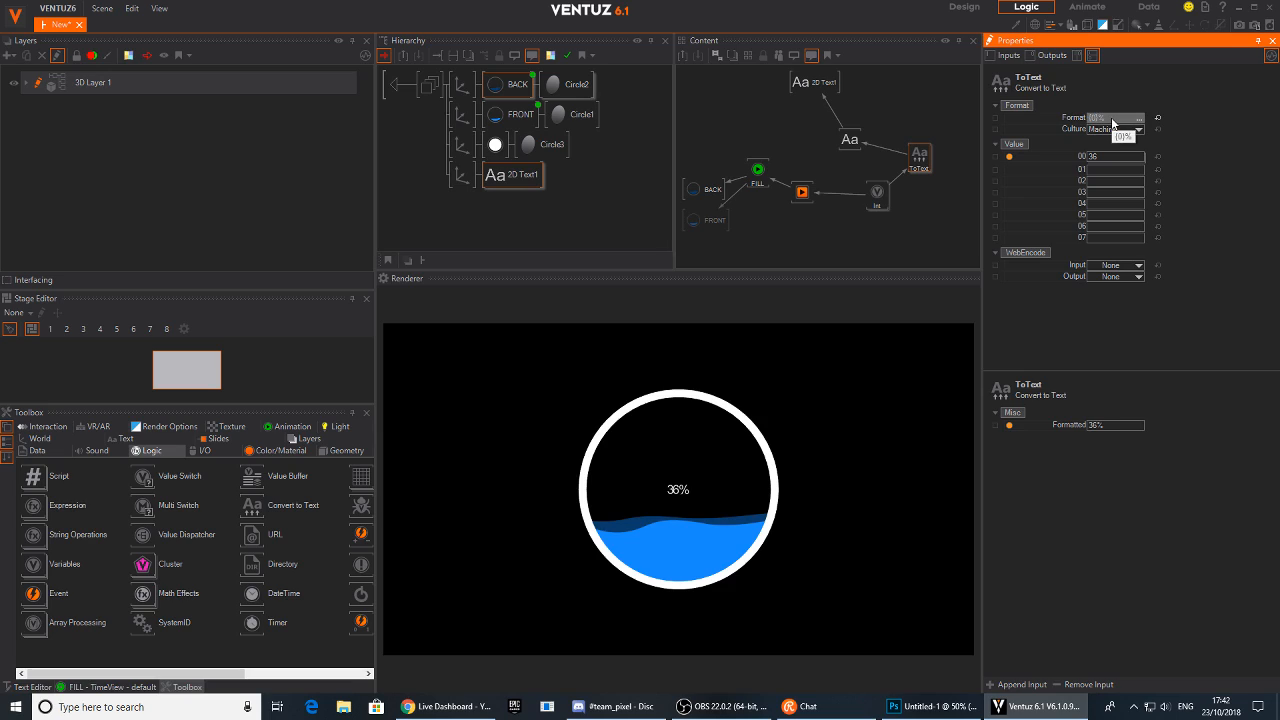
pyautogui.click(1109, 120)
pyautogui.click(1109, 157)
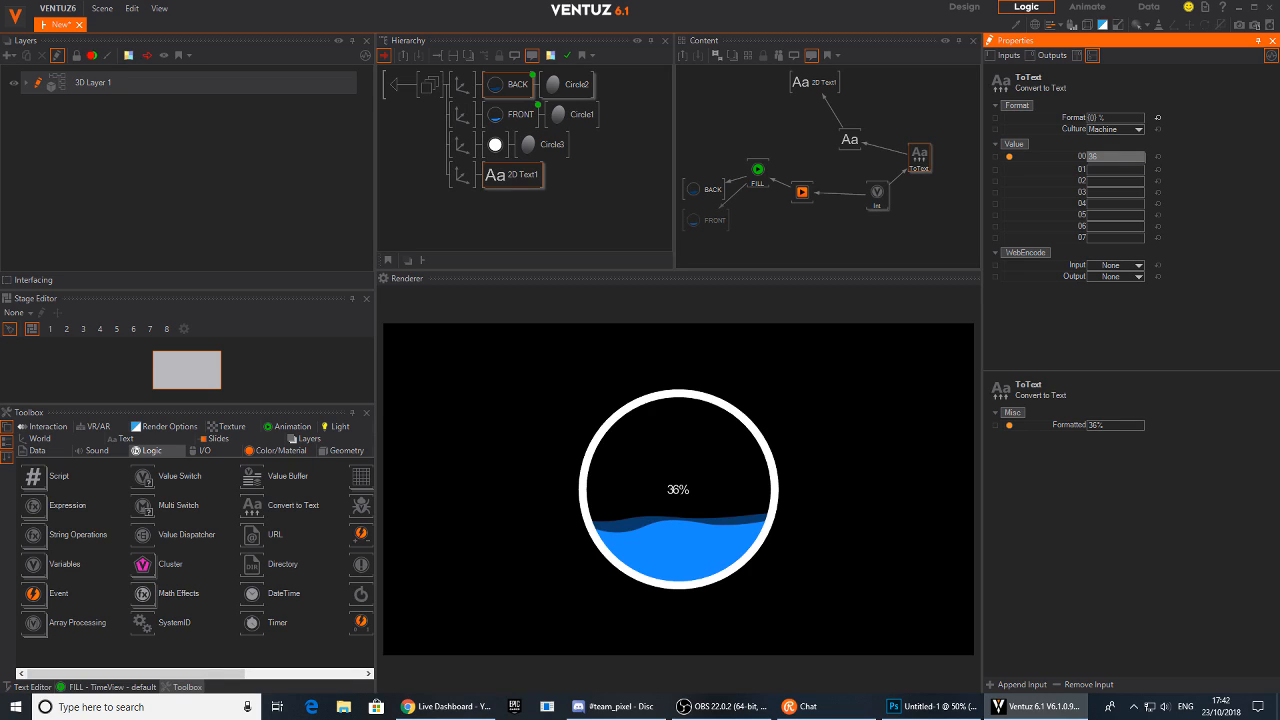
# Set the Convert to Text Format to {0} % so a space separates the number and percent sign
pyautogui.click(1109, 118)
pyautogui.press('Return')
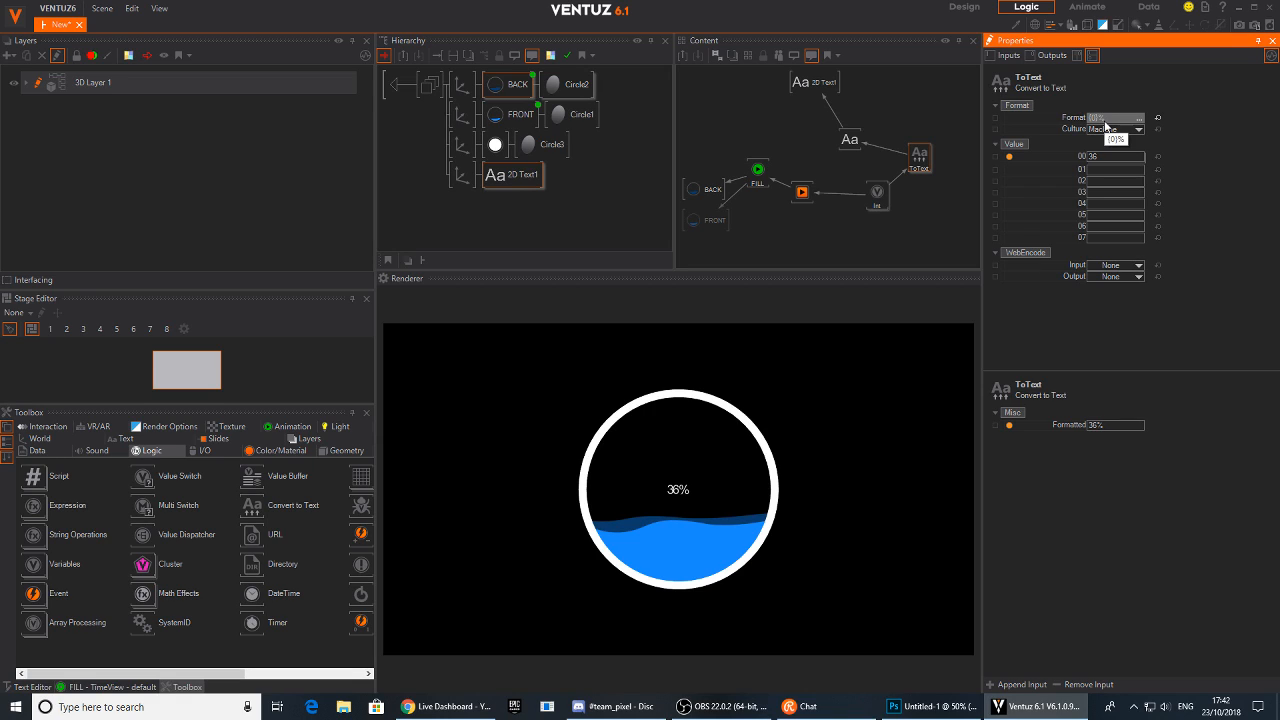
pyautogui.click(1107, 118)
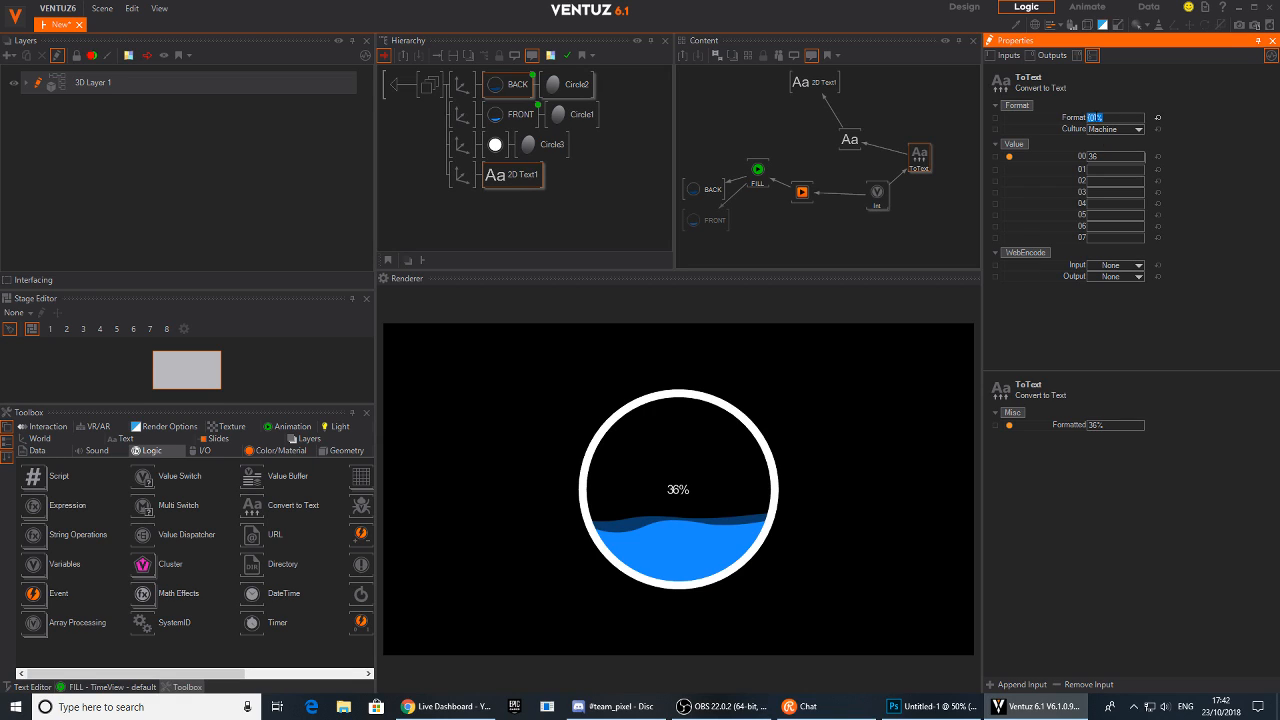
pyautogui.click(1122, 89)
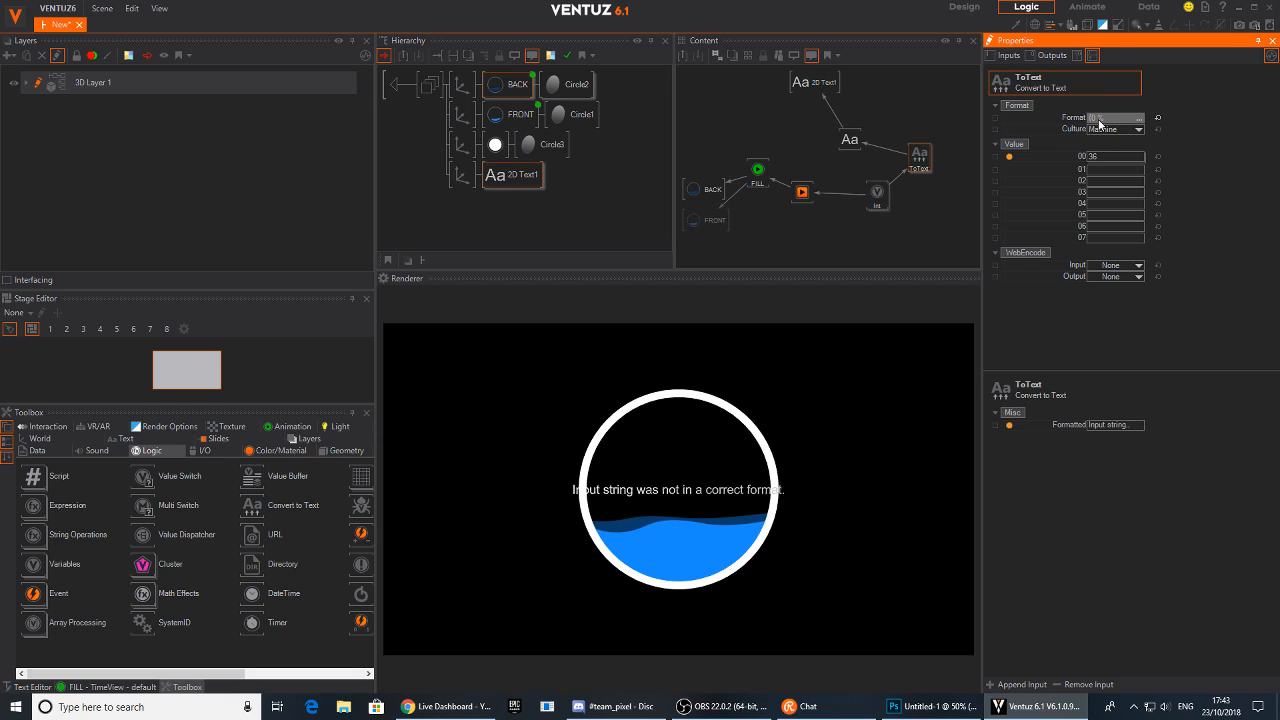
pyautogui.click(1099, 120)
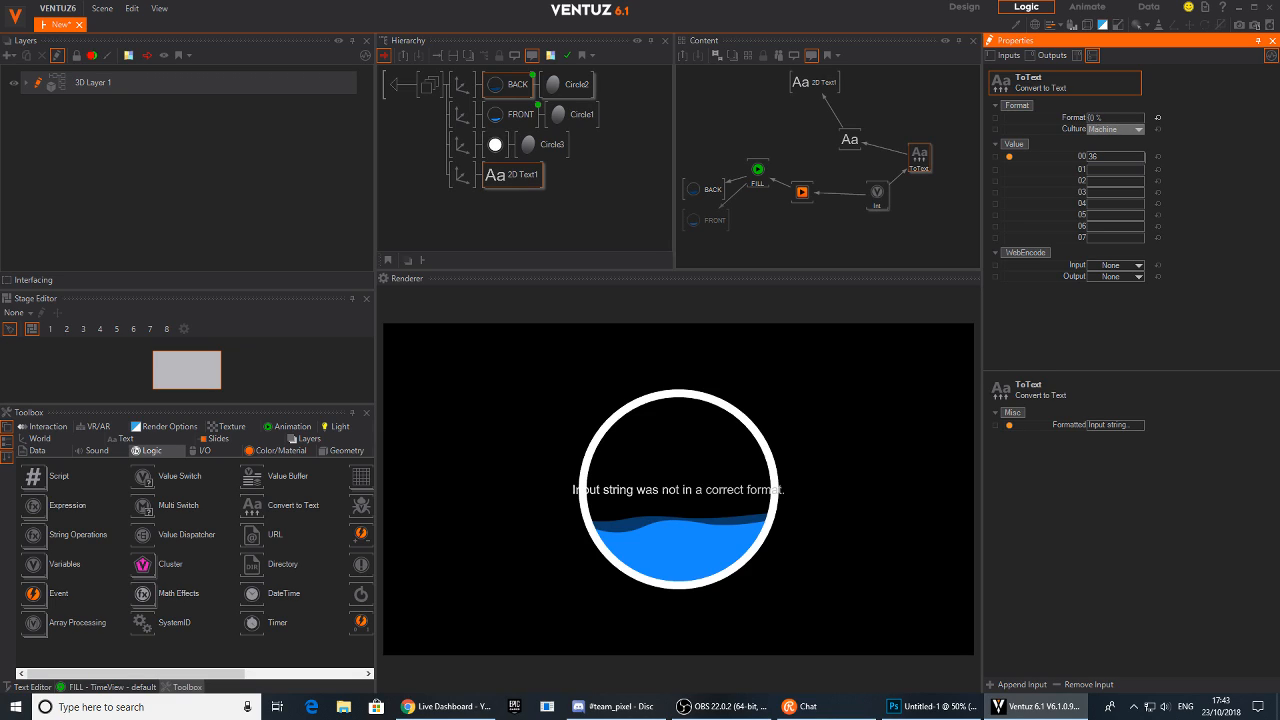
pyautogui.press('Return')
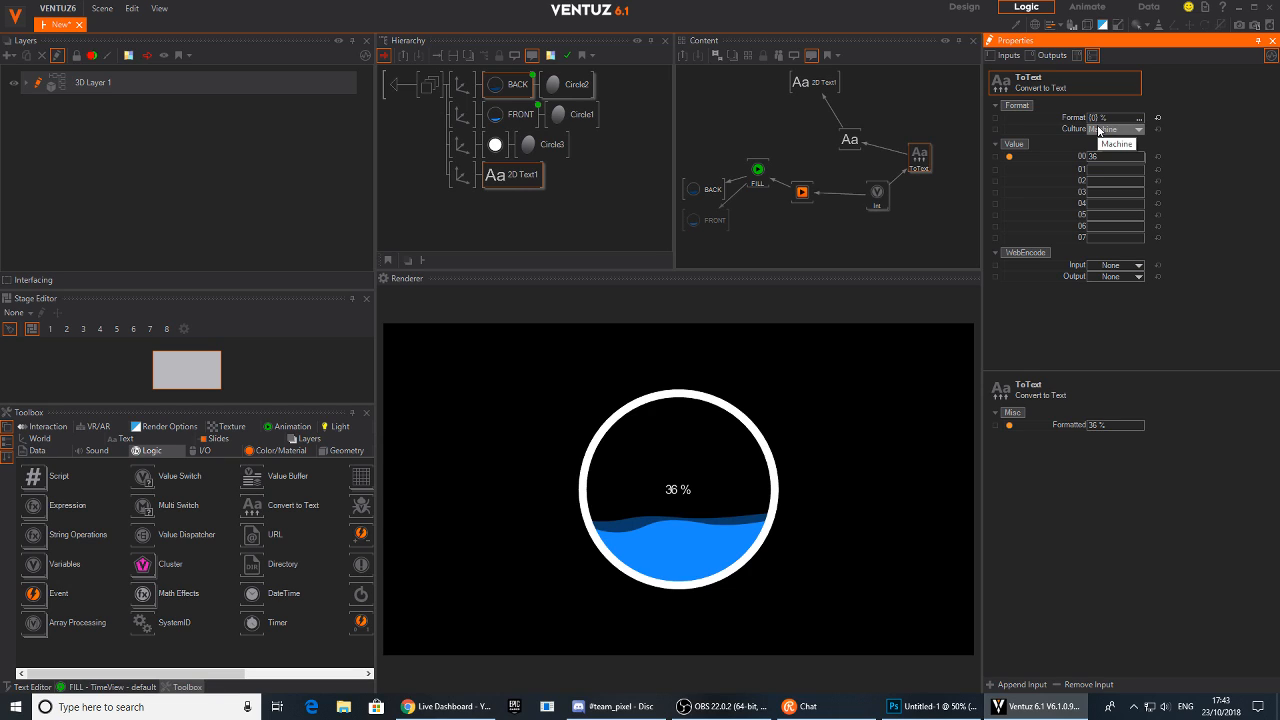
# Select the Block Text node and open the typeface editor for its Font property
pyautogui.moveTo(880, 194); pyautogui.dragTo(879, 205)
pyautogui.moveTo(1117, 117)
pyautogui.mouseDown()
pyautogui.moveTo(1136, 120)
pyautogui.moveTo(1096, 121)
pyautogui.mouseUp()
pyautogui.moveTo(1115, 121)
pyautogui.mouseDown()
pyautogui.moveTo(1129, 121)
pyautogui.moveTo(1118, 119)
pyautogui.mouseUp()
pyautogui.click(850, 140)
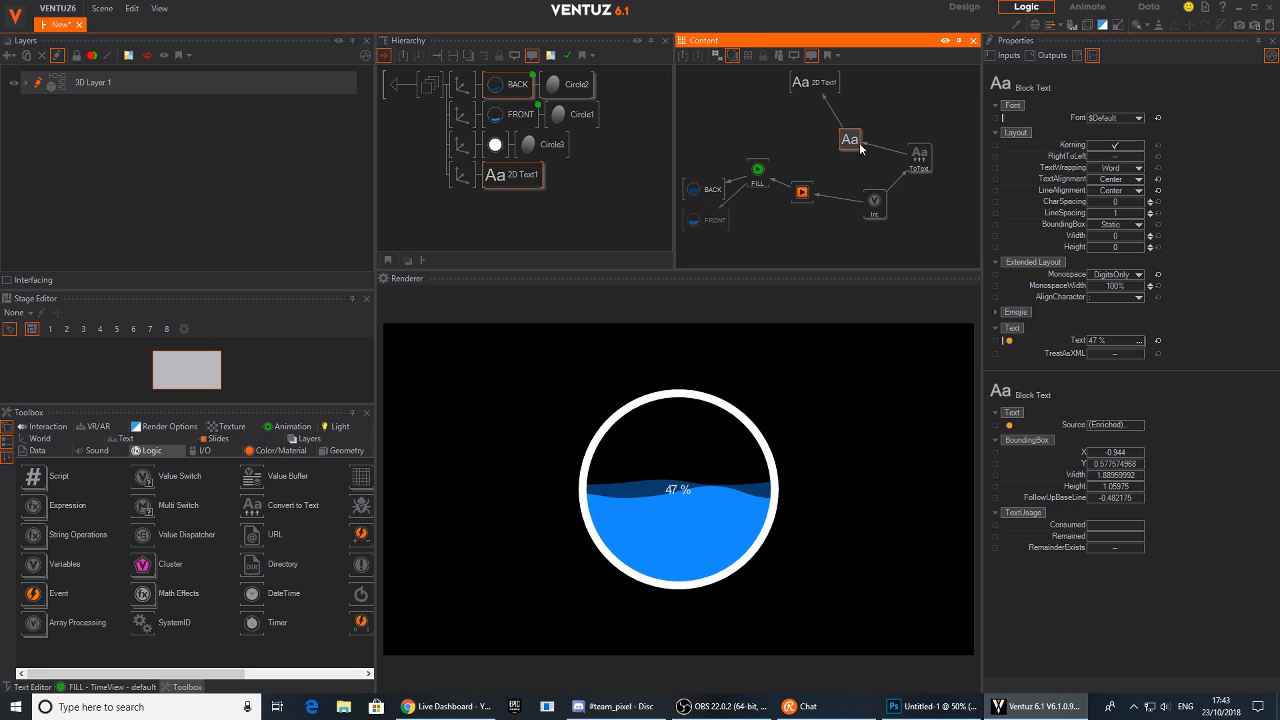
pyautogui.click(1136, 118)
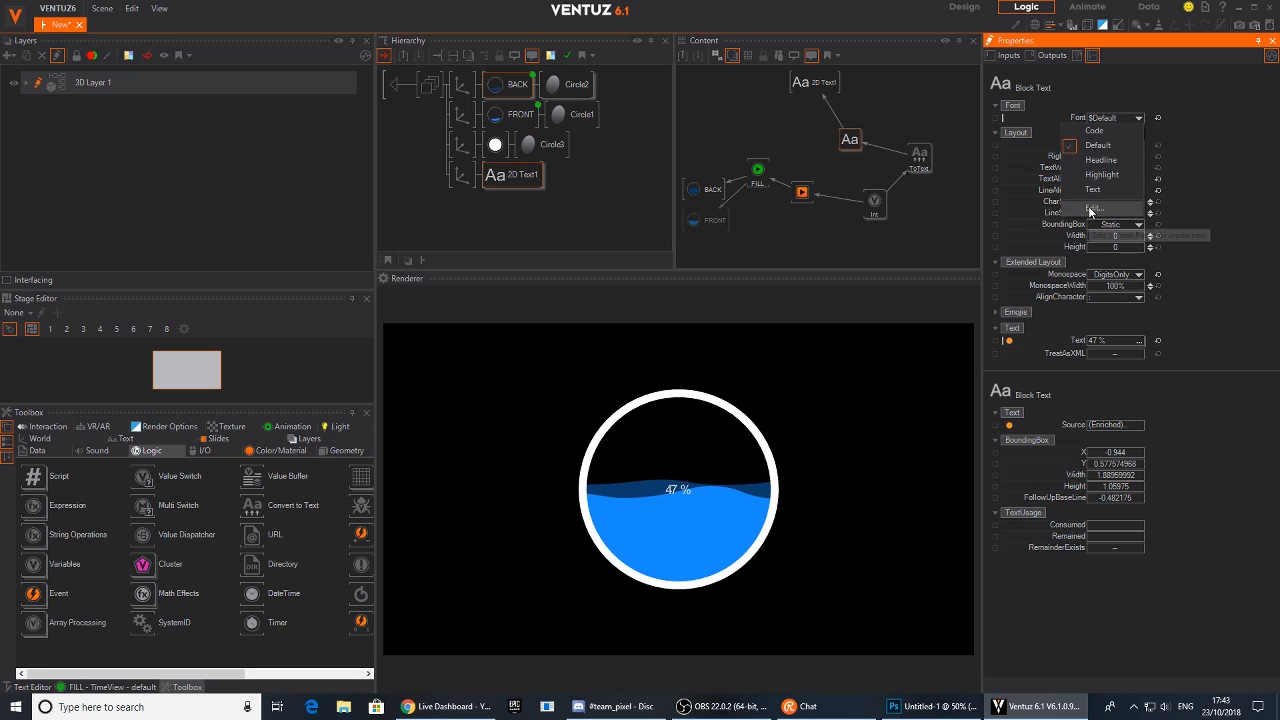
pyautogui.click(1088, 206)
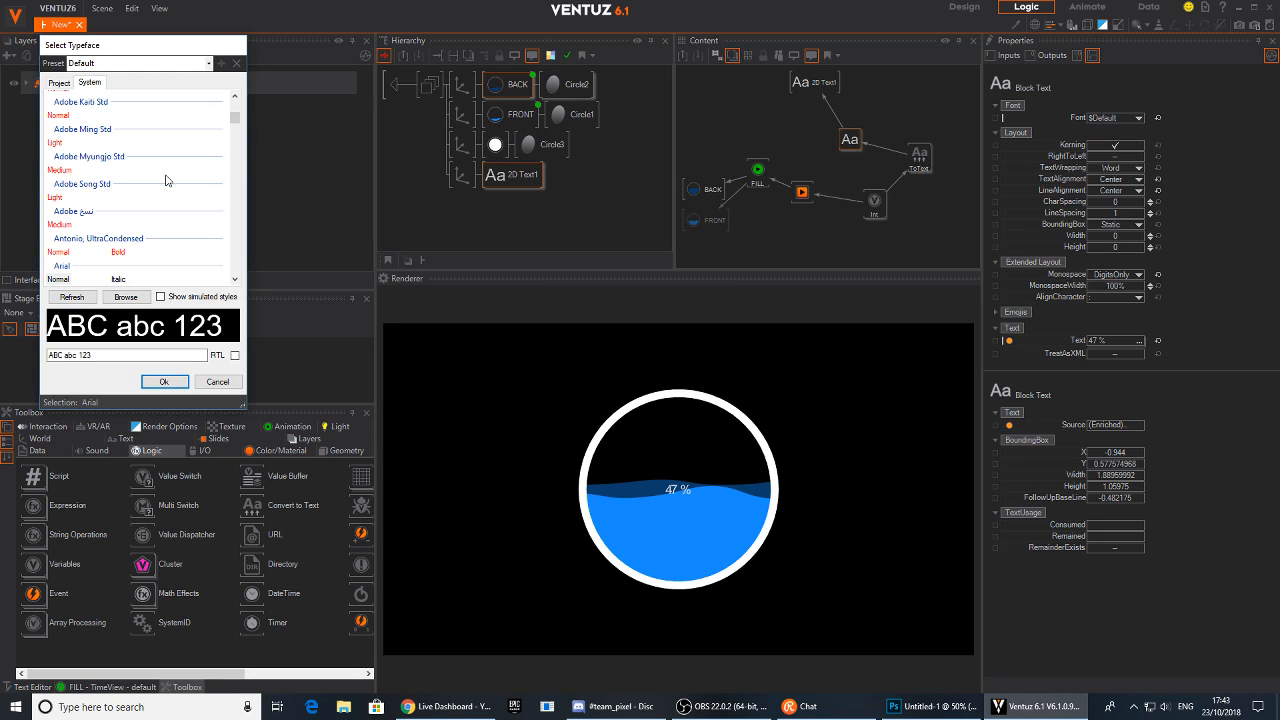
# Browse the system typeface list and try Calibri Normal
pyautogui.moveTo(234, 123); pyautogui.dragTo(237, 139)
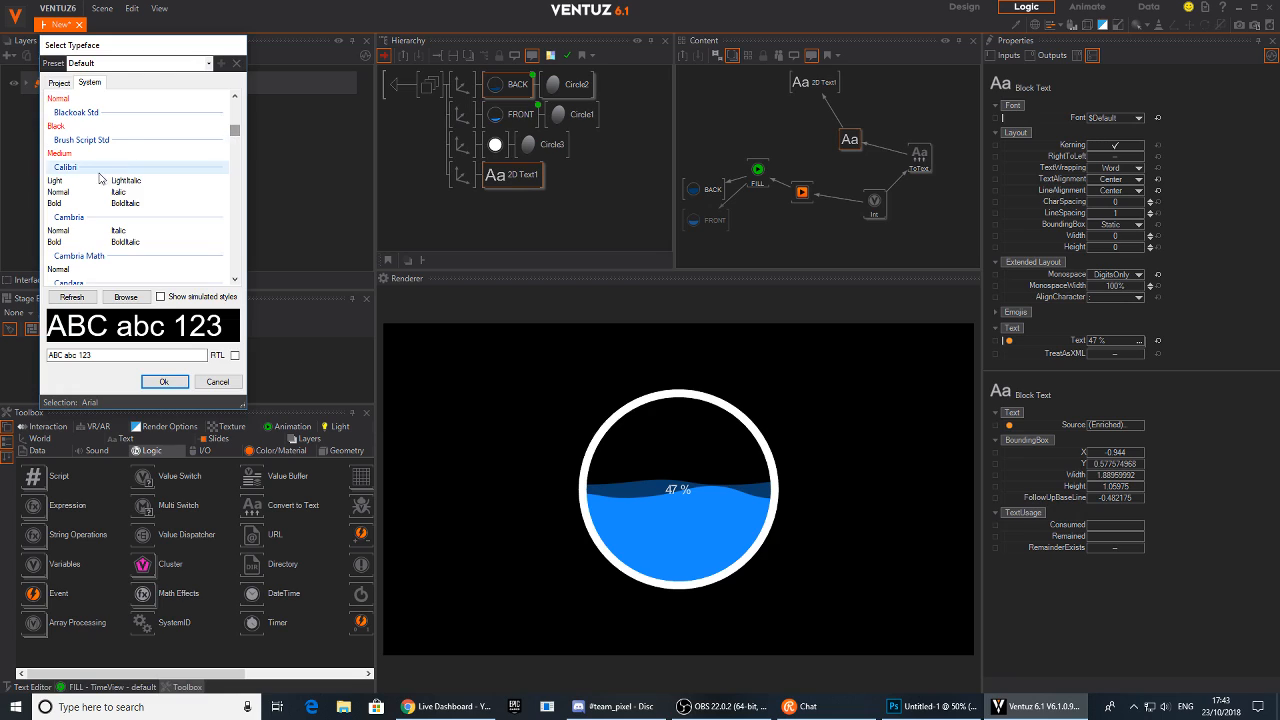
pyautogui.click(57, 193)
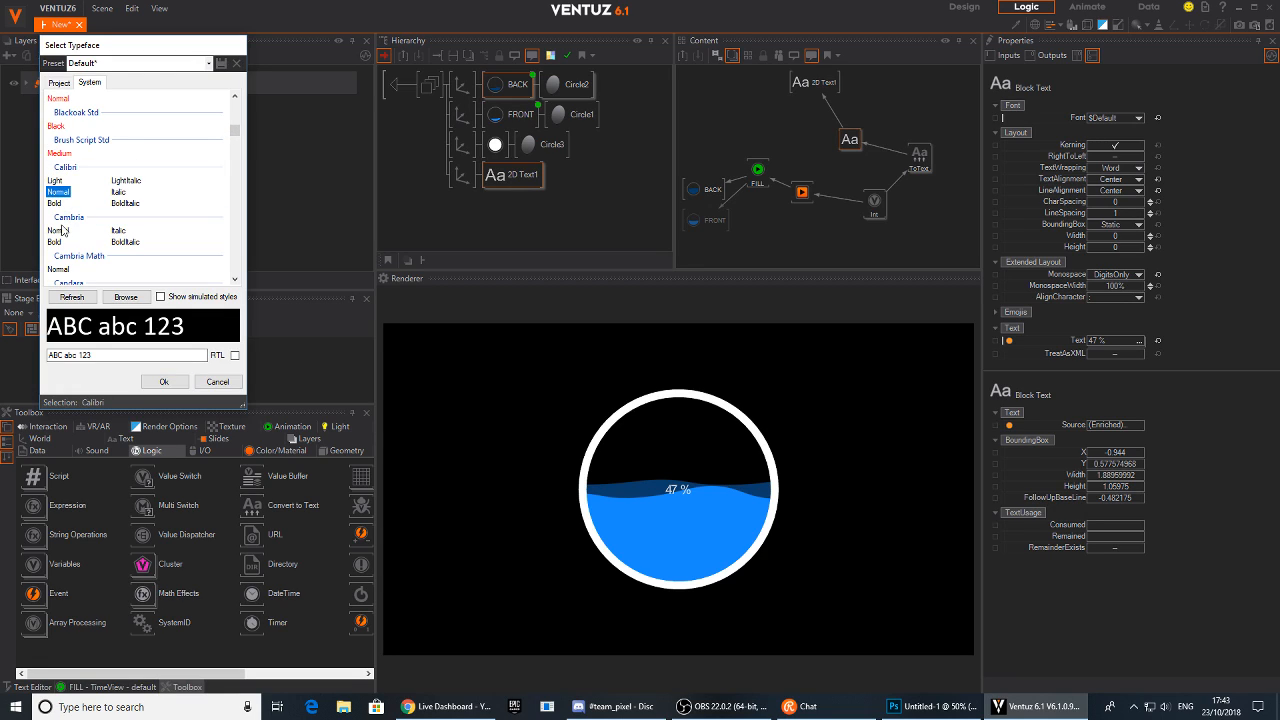
pyautogui.scroll(1, 62, 230)
pyautogui.scroll(3, 85, 192)
pyautogui.scroll(5, 86, 192)
pyautogui.scroll(-12, 86, 191)
pyautogui.scroll(-15, 86, 190)
pyautogui.scroll(-12, 86, 190)
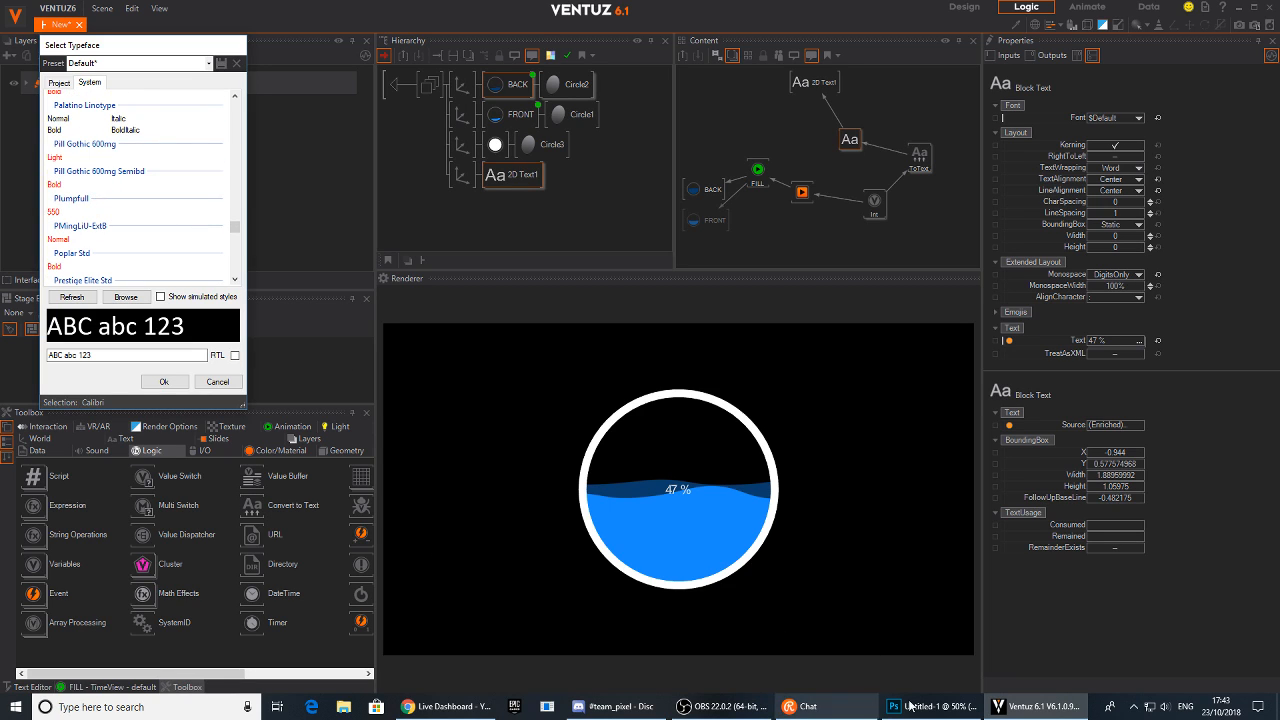
# Switch to Photoshop and create a text layer reading 100 to preview fonts
pyautogui.click(897, 707)
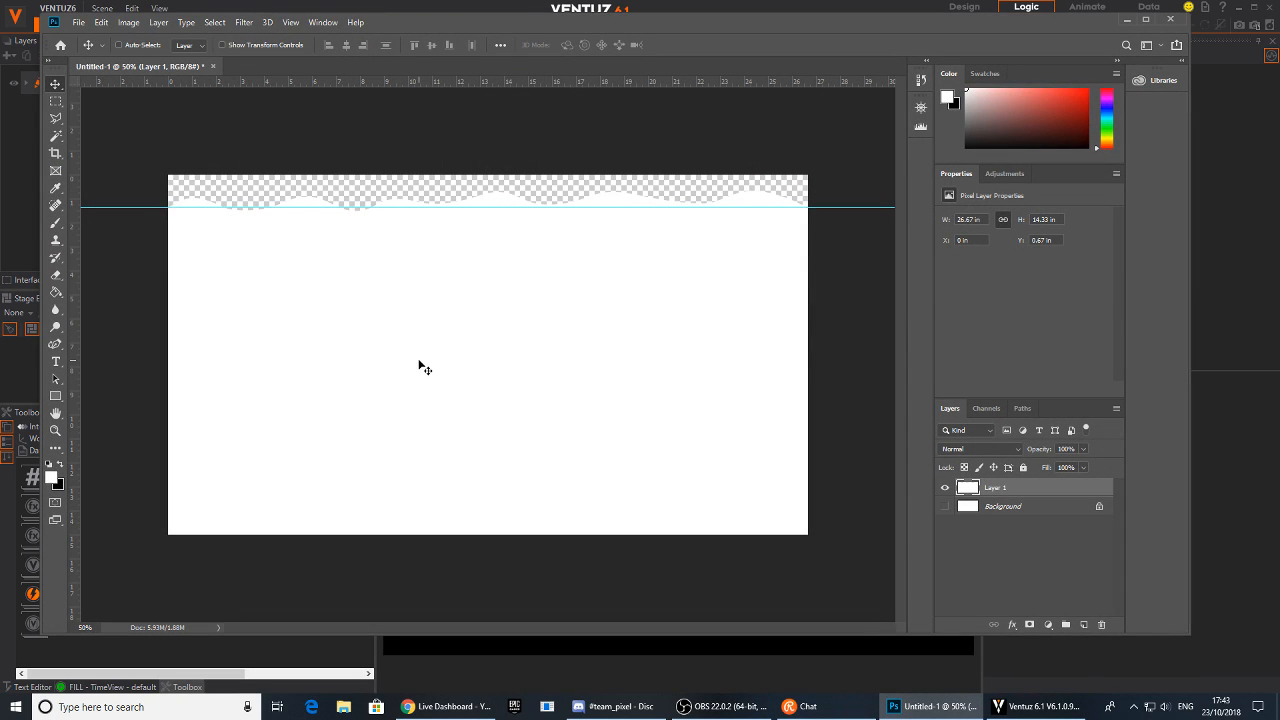
pyautogui.press('t')
pyautogui.click(385, 332)
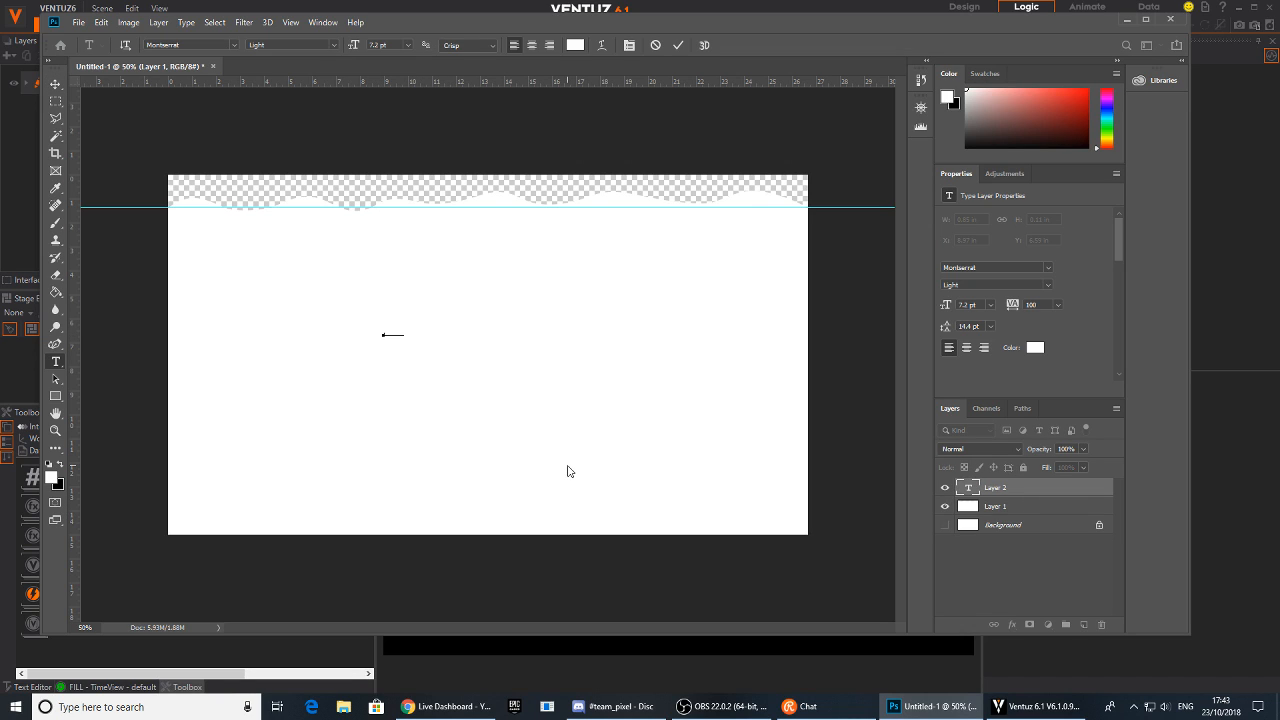
pyautogui.click(56, 86)
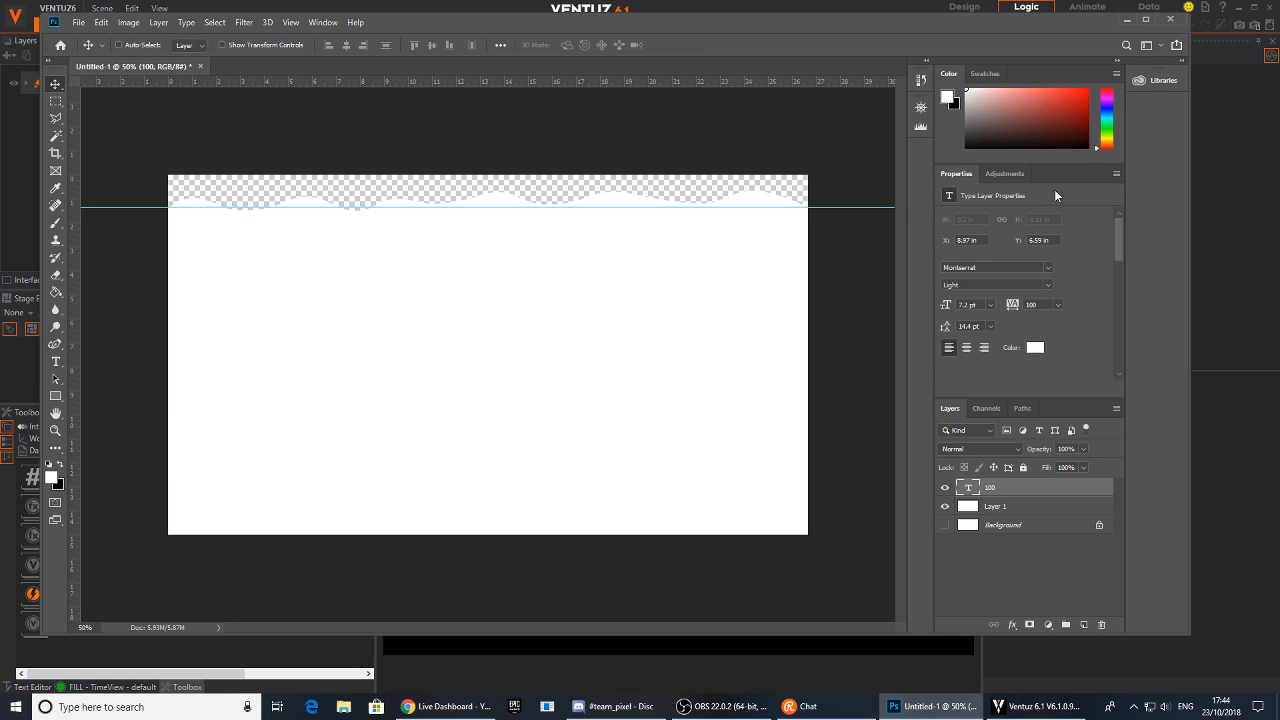
# Set the text colour to 000000 and enlarge the font size to about 262 pt
pyautogui.click(1033, 348)
pyautogui.write('000000')
pyautogui.click(765, 155)
pyautogui.moveTo(977, 308); pyautogui.dragTo(1114, 303)
pyautogui.moveTo(511, 316); pyautogui.dragTo(526, 342)
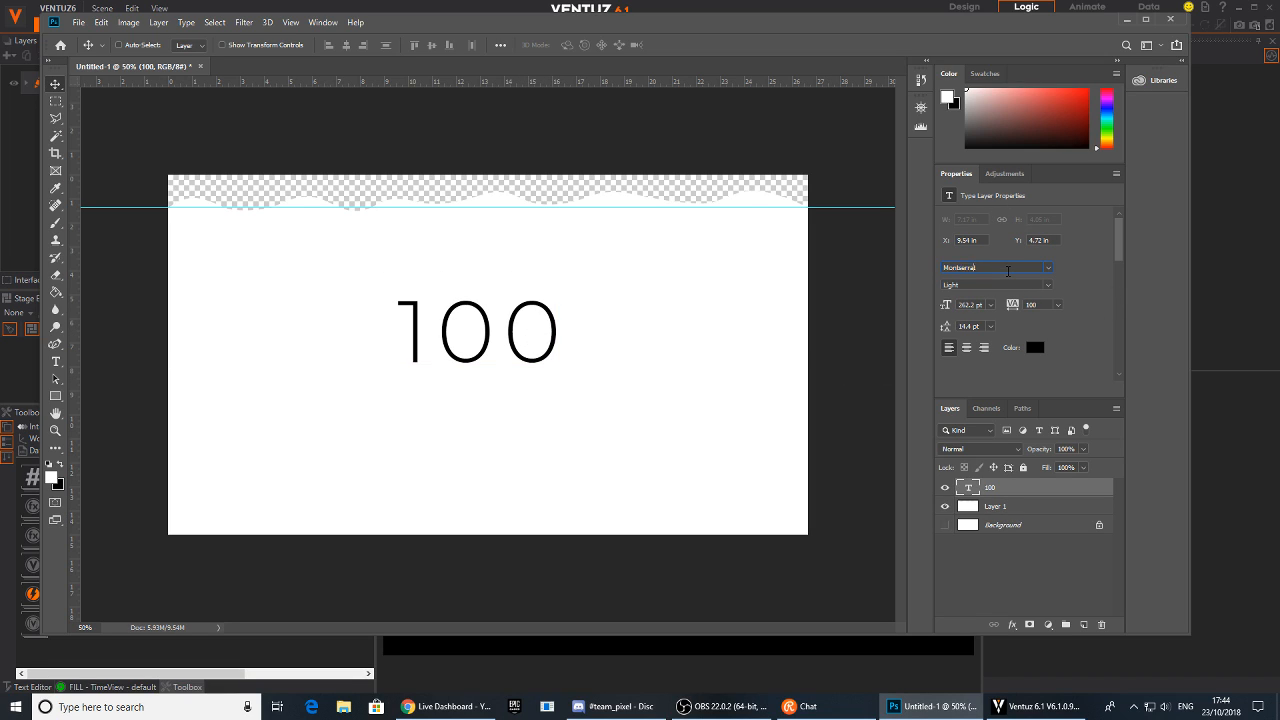
# Preview fonts on the 100 text layer and choose Nexa Light
pyautogui.scroll(8, 1007, 271)
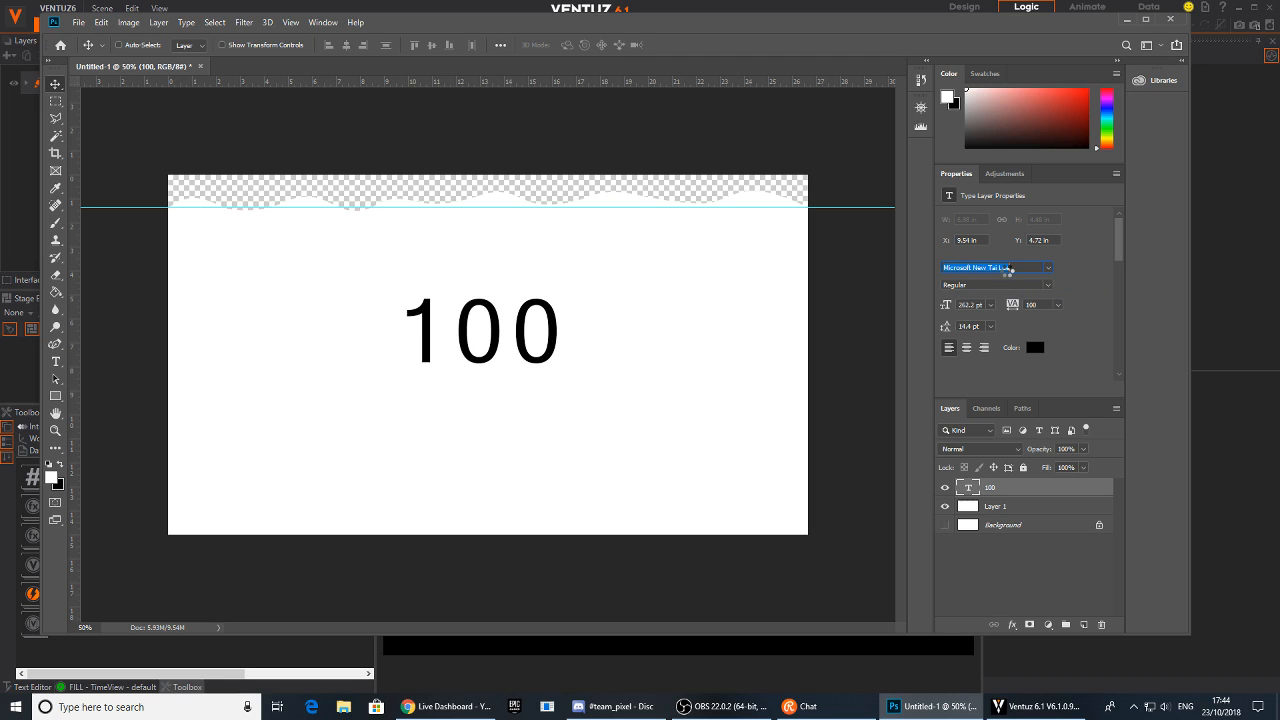
pyautogui.scroll(5, 1008, 270)
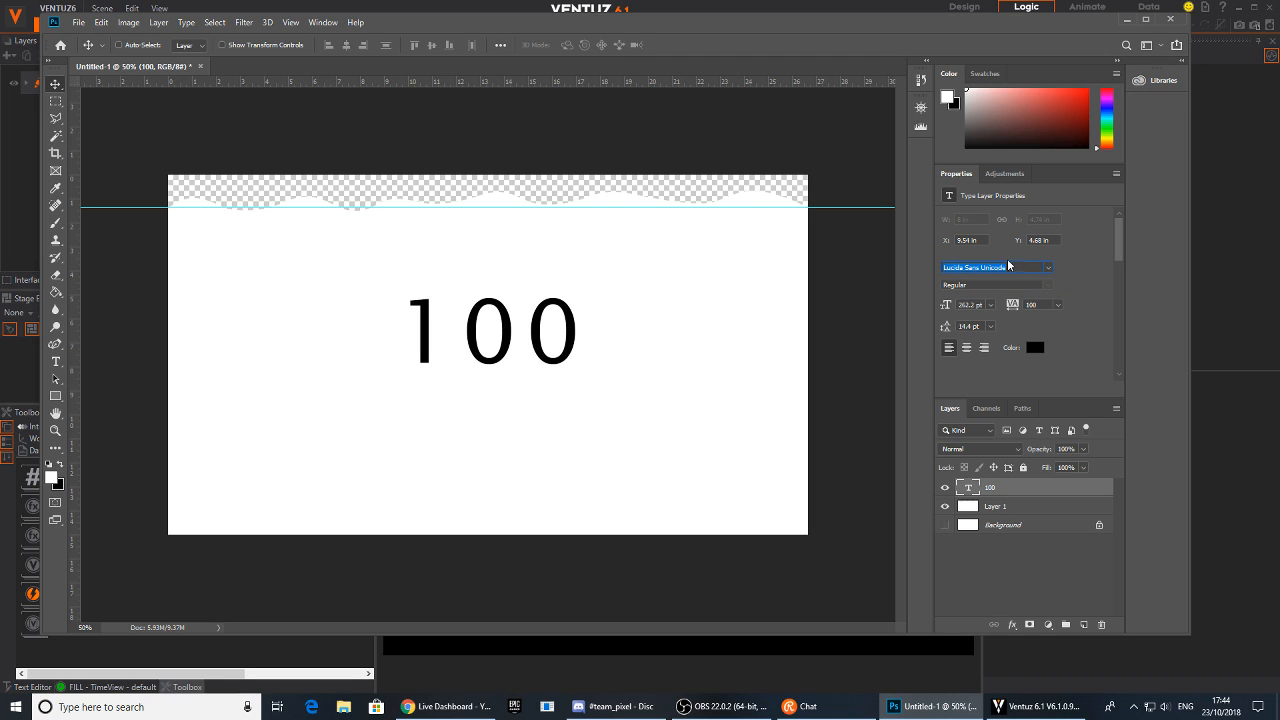
pyautogui.click(1049, 269)
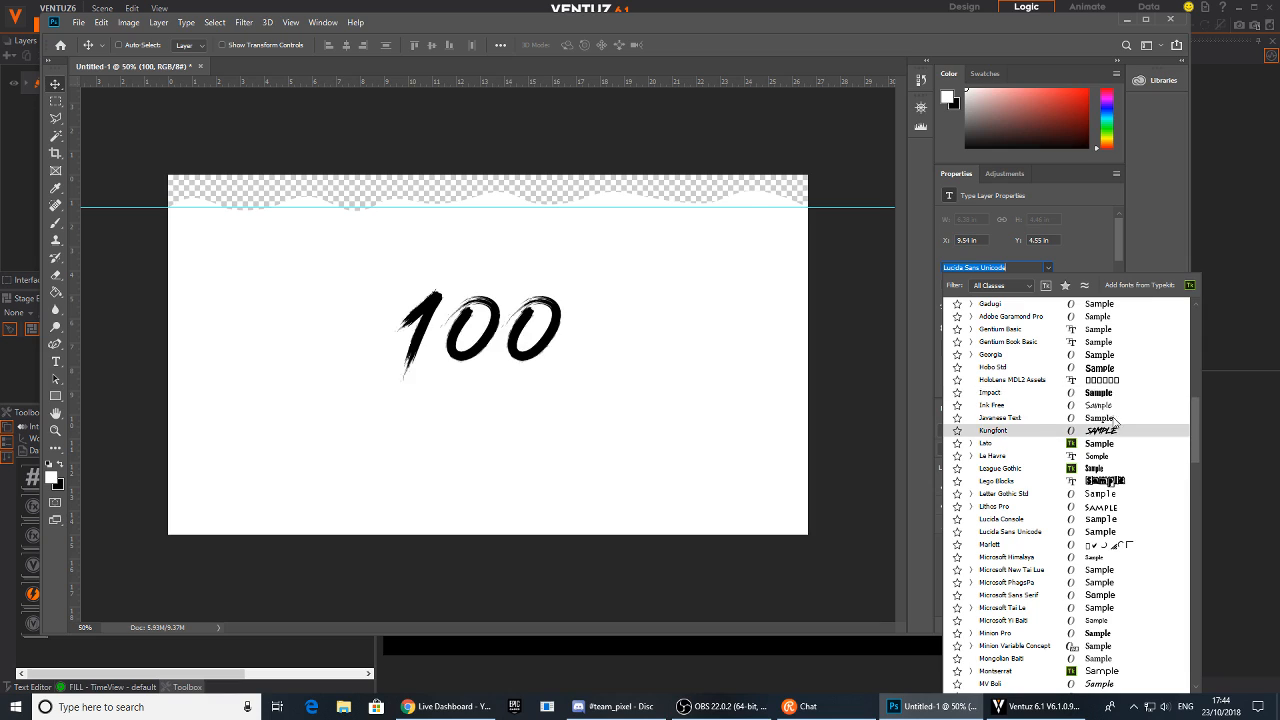
pyautogui.scroll(1, 1116, 429)
pyautogui.moveTo(1191, 440); pyautogui.dragTo(1200, 323)
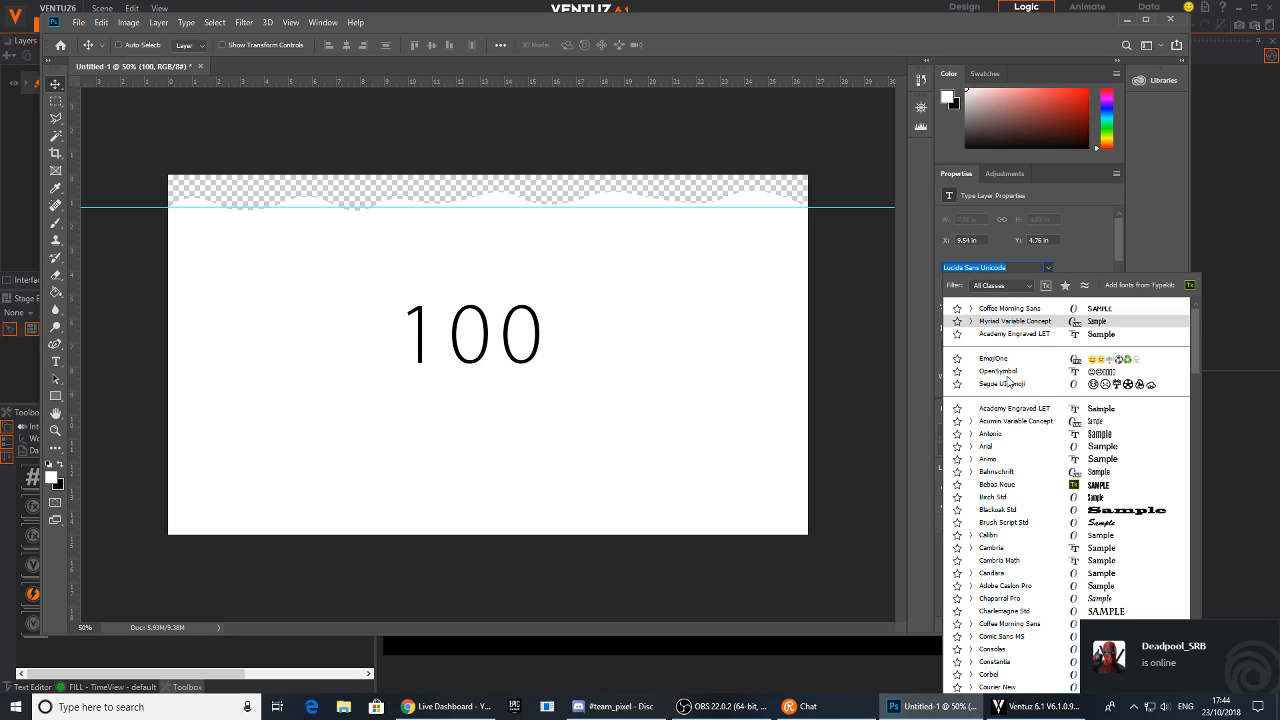
pyautogui.scroll(-1, 1013, 497)
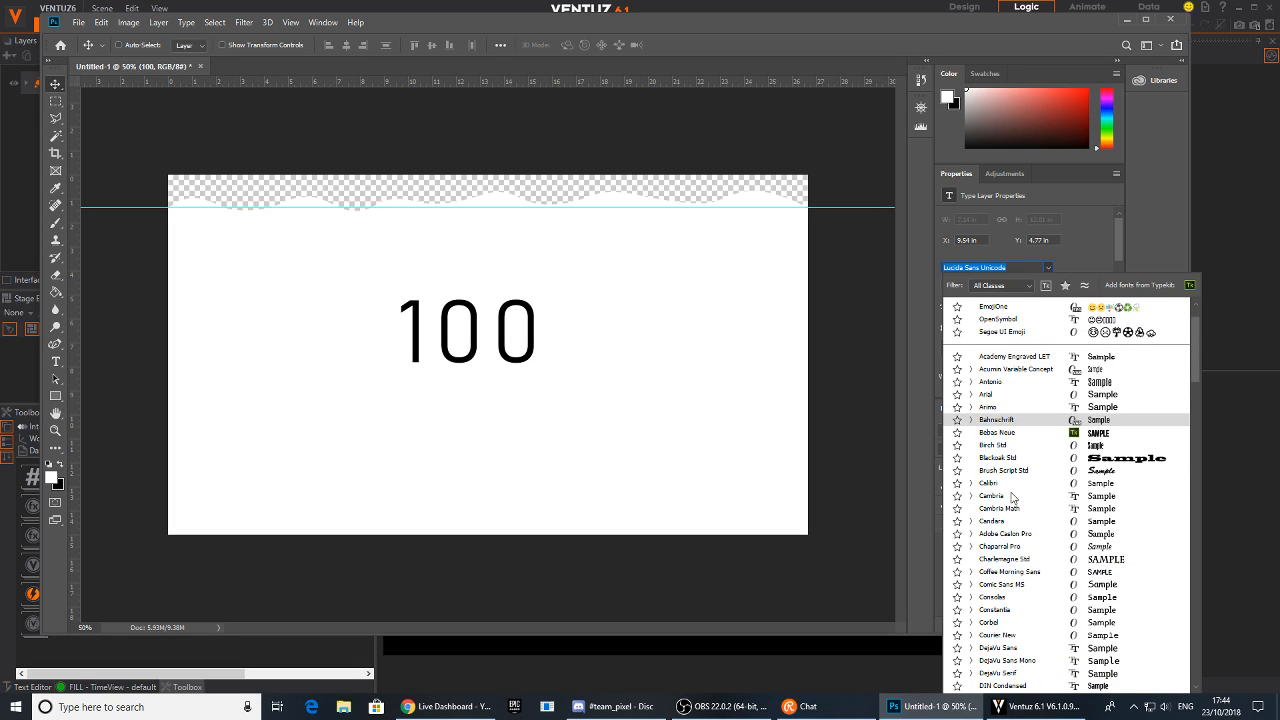
pyautogui.scroll(-2, 1016, 496)
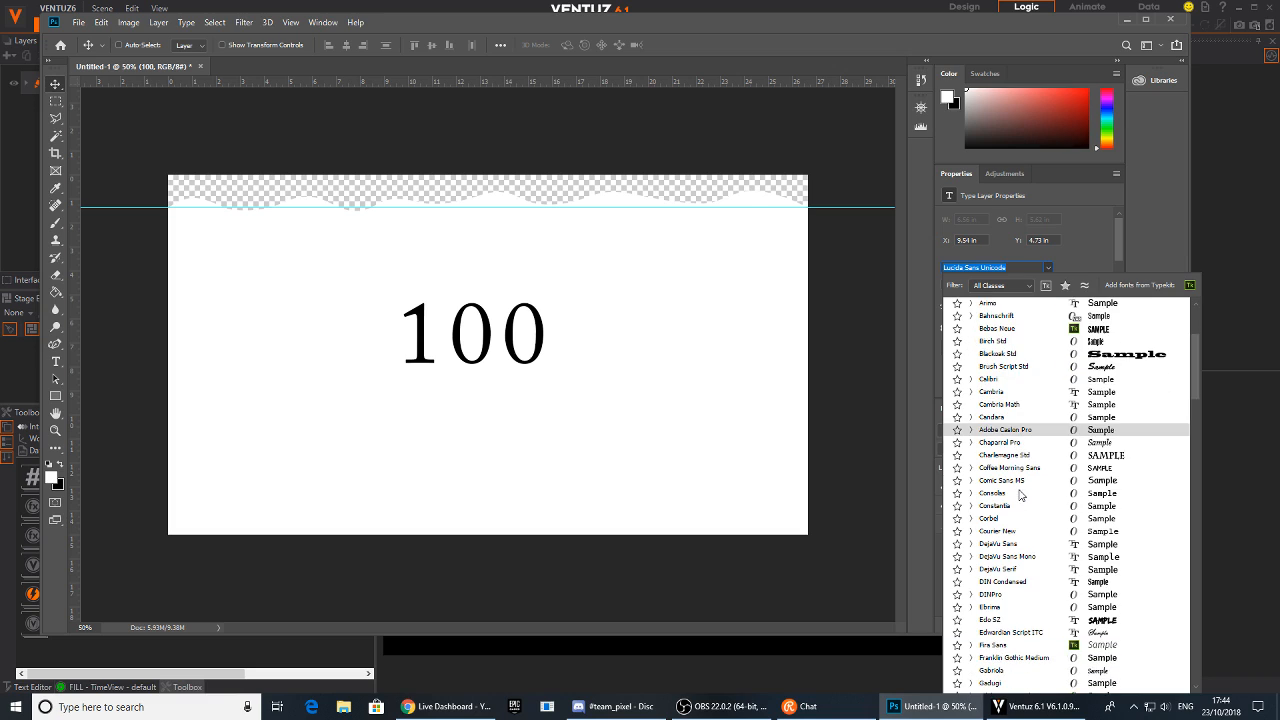
pyautogui.scroll(-1, 1030, 495)
pyautogui.scroll(-1, 1033, 494)
pyautogui.scroll(-1, 1034, 492)
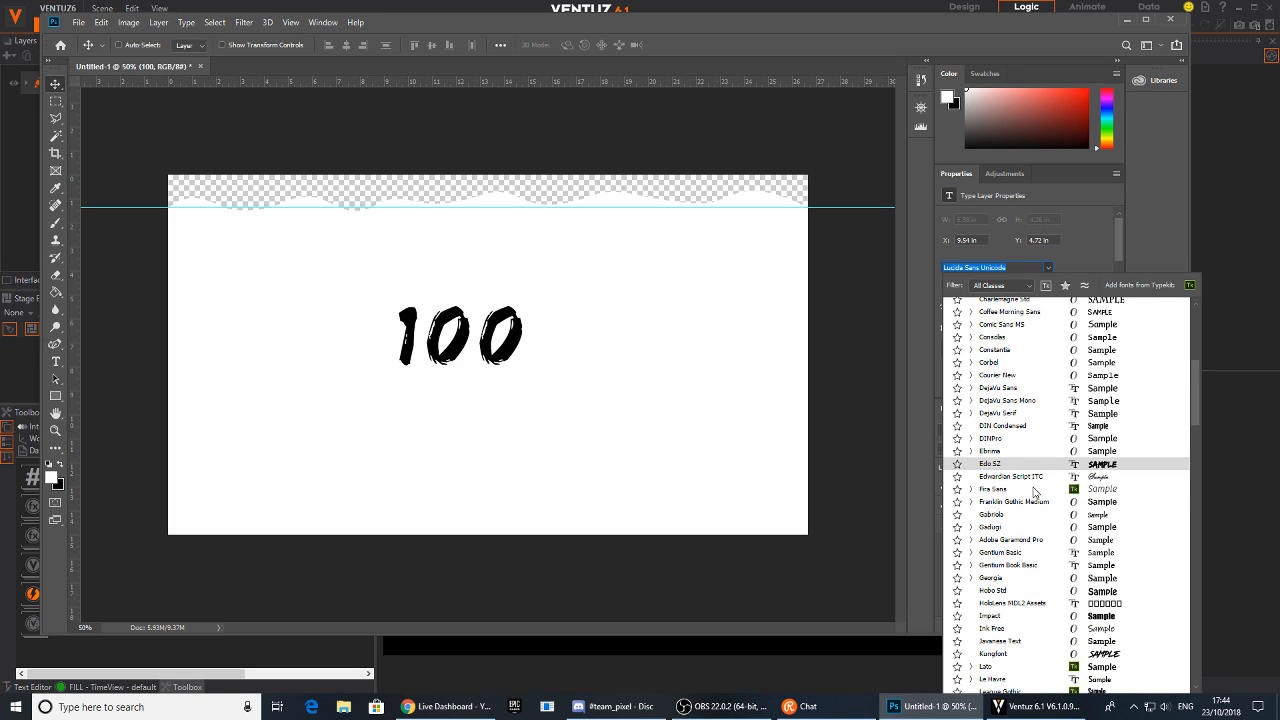
pyautogui.scroll(-1, 1035, 491)
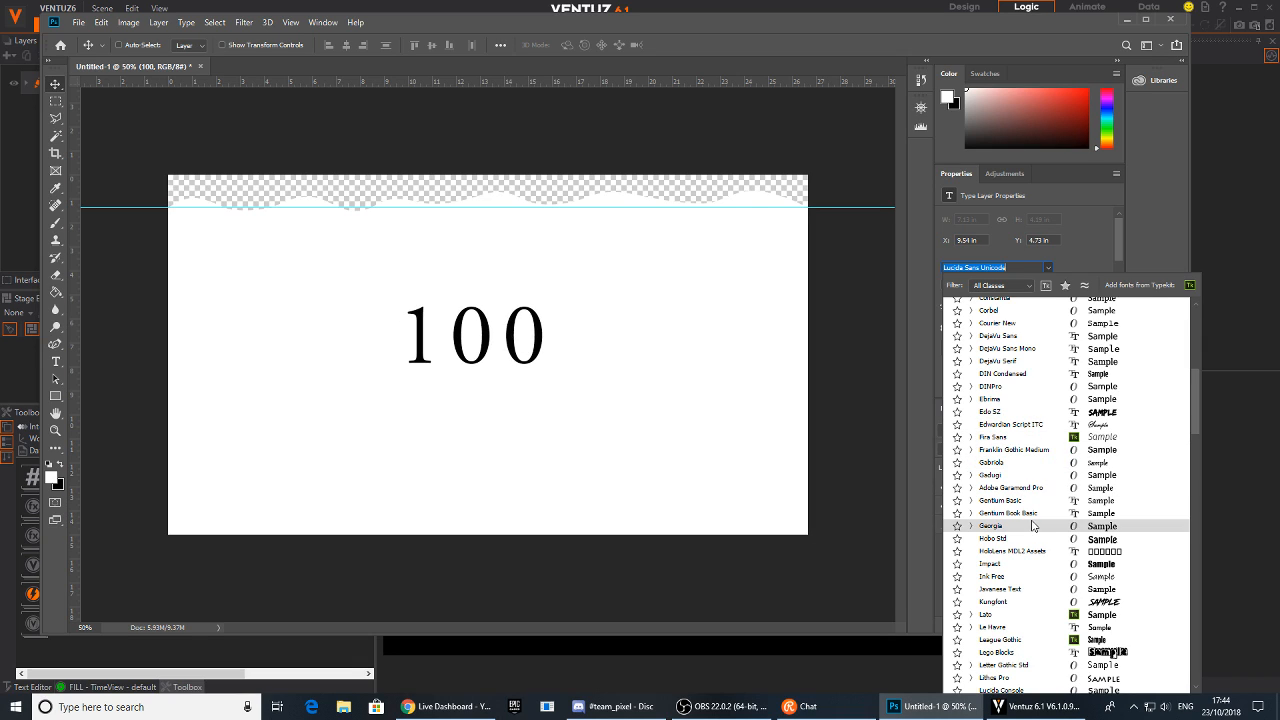
pyautogui.scroll(-1, 1010, 584)
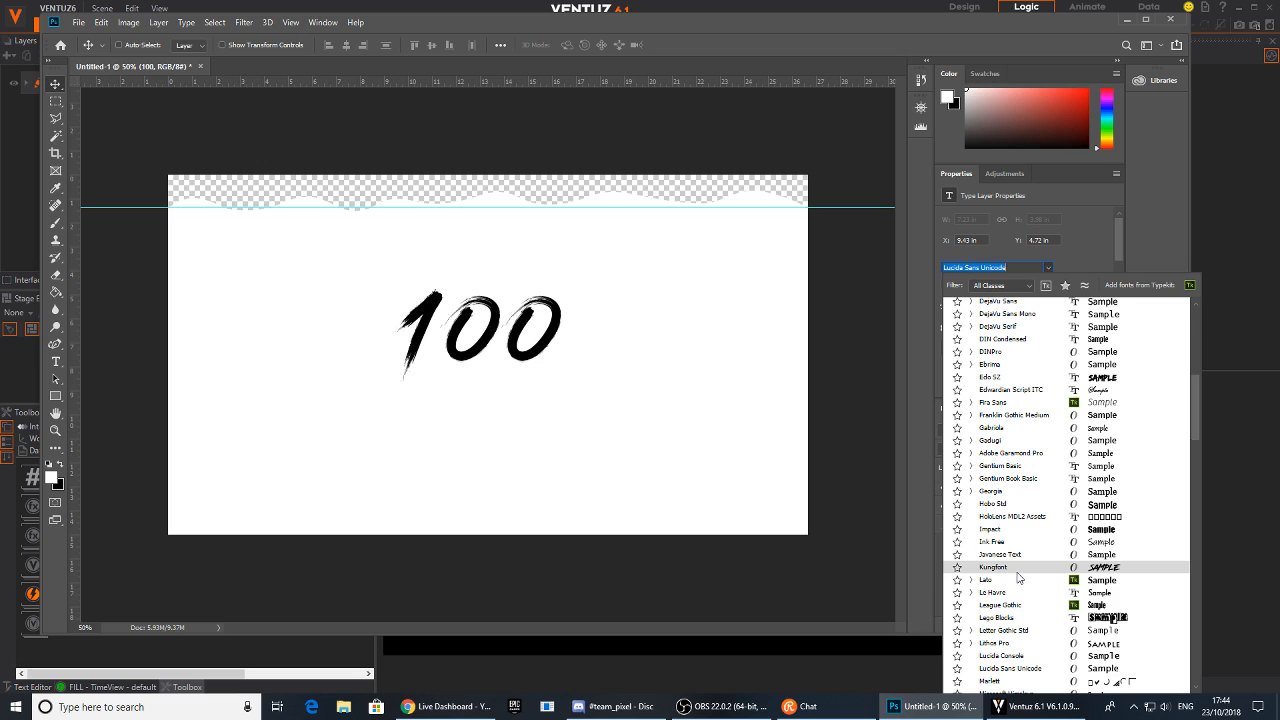
pyautogui.scroll(-3, 1017, 585)
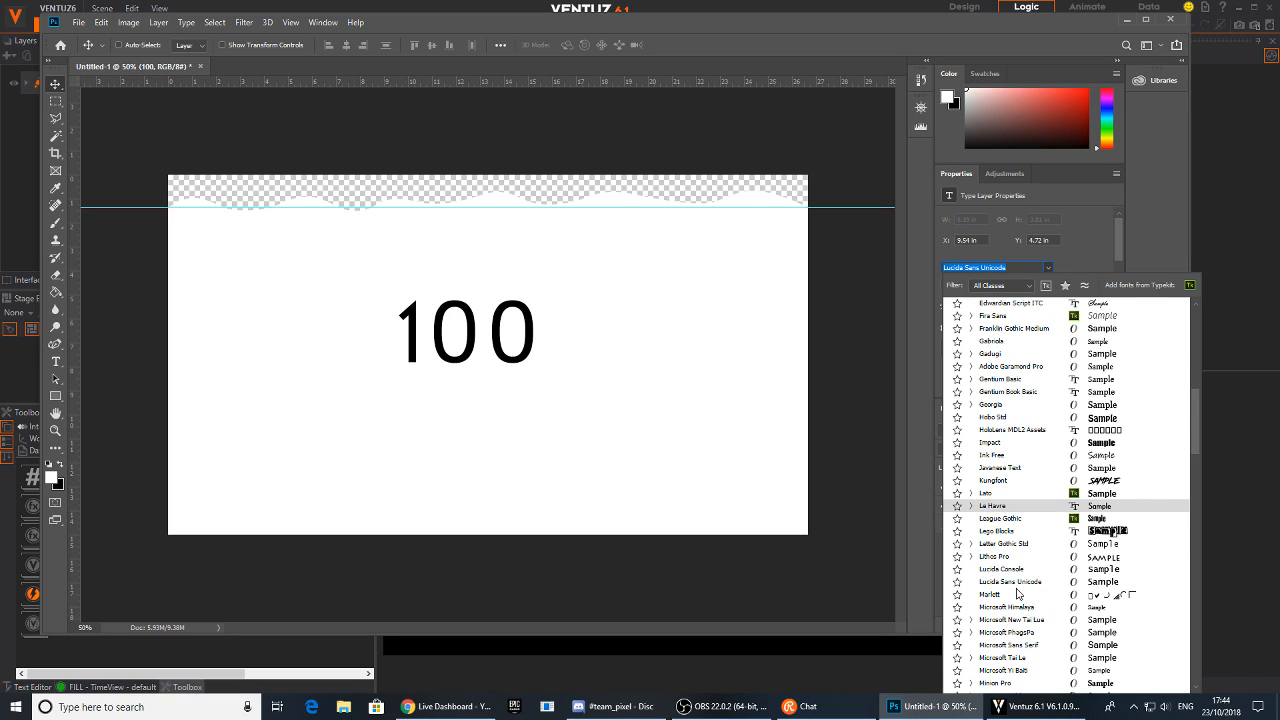
pyautogui.scroll(-3, 1020, 598)
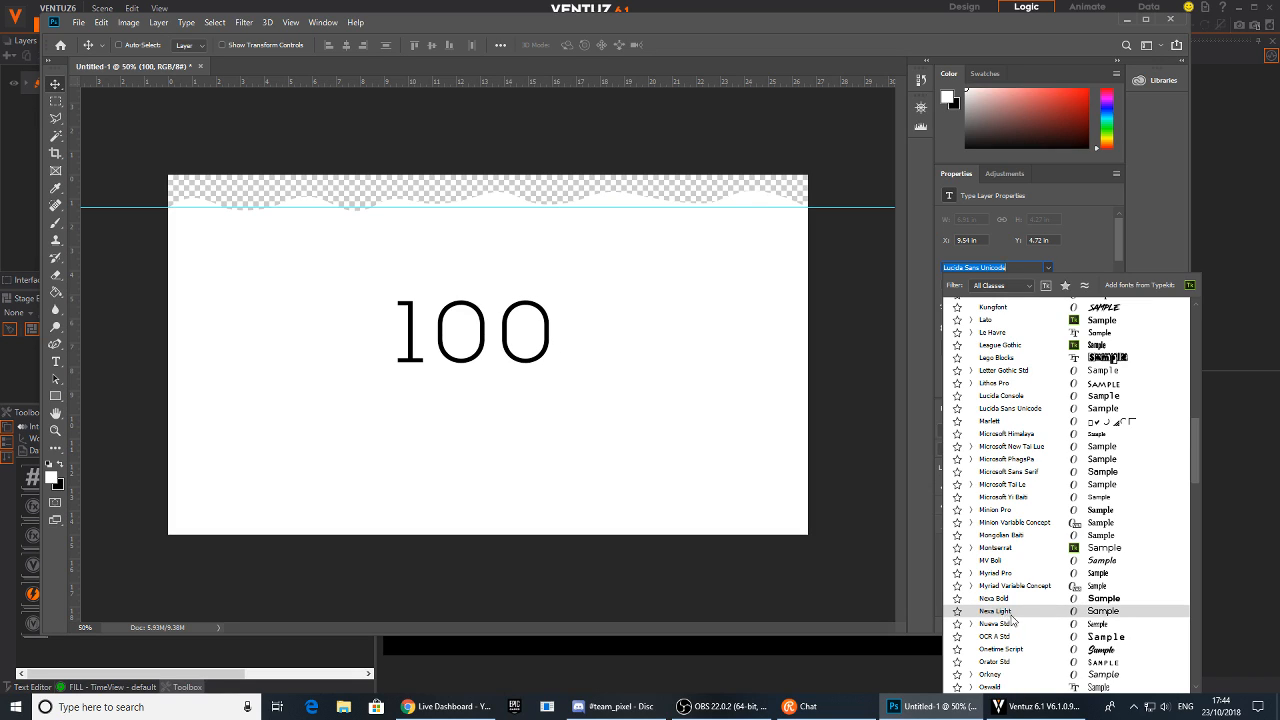
pyautogui.click(1004, 612)
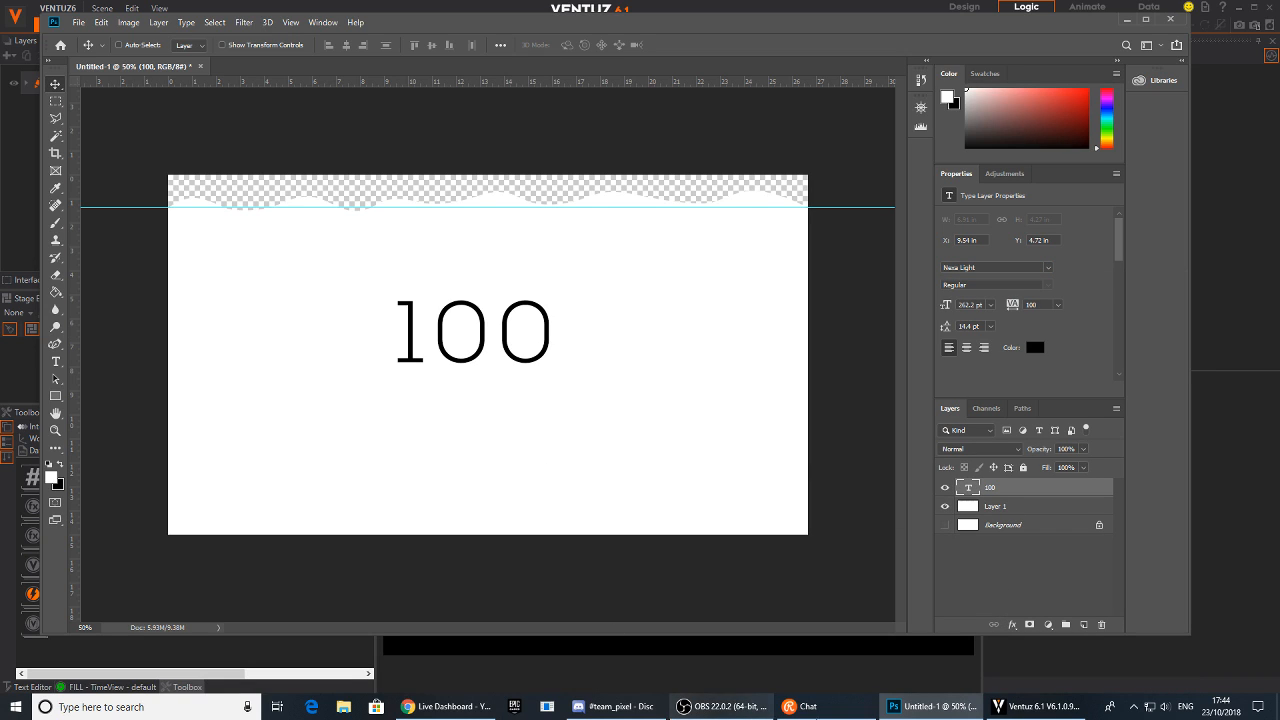
# Back in Ventuz, select the Nexa Light typeface in the typeface dialog and confirm it
pyautogui.click(1010, 708)
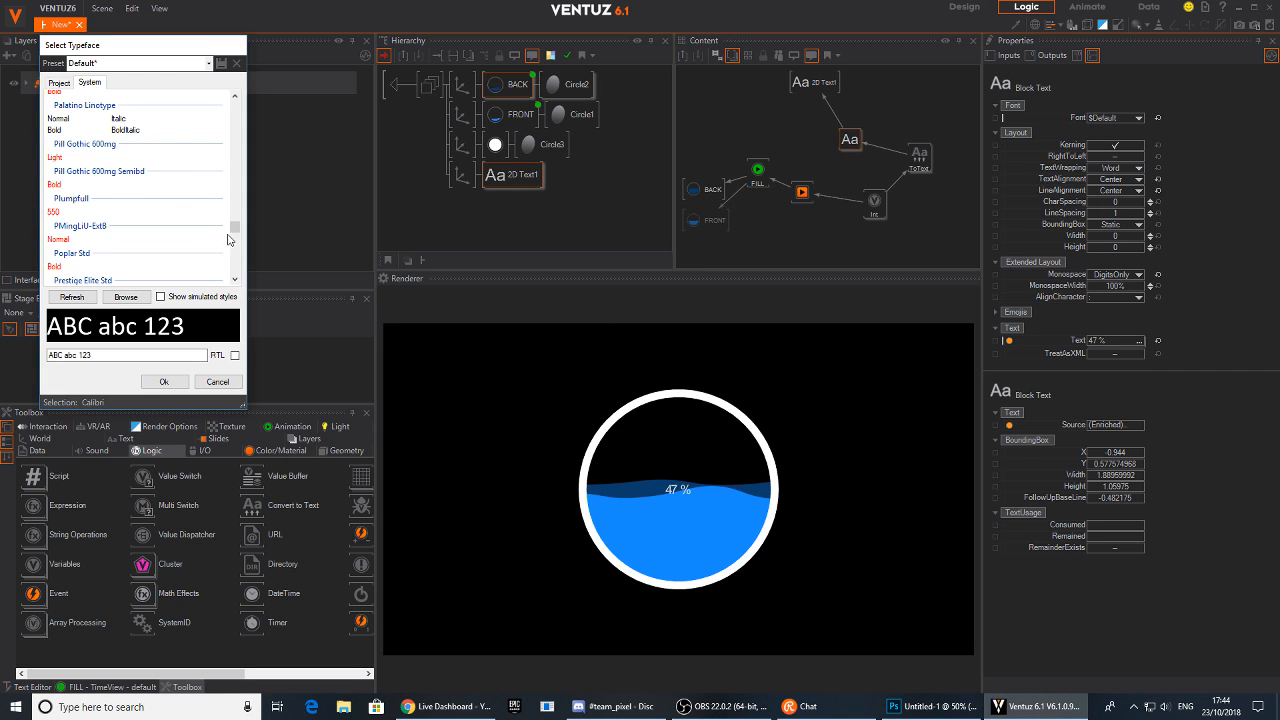
pyautogui.moveTo(239, 229); pyautogui.dragTo(237, 201)
pyautogui.scroll(5, 122, 200)
pyautogui.scroll(3, 123, 205)
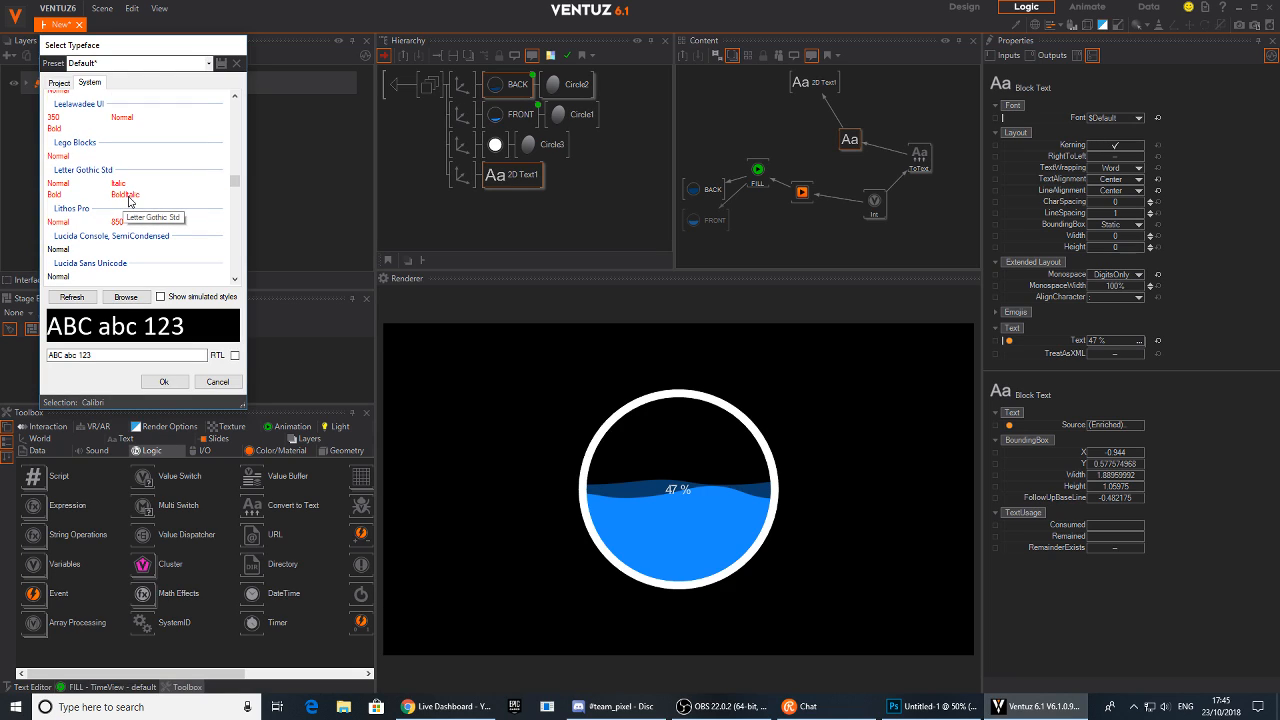
pyautogui.scroll(-4, 132, 196)
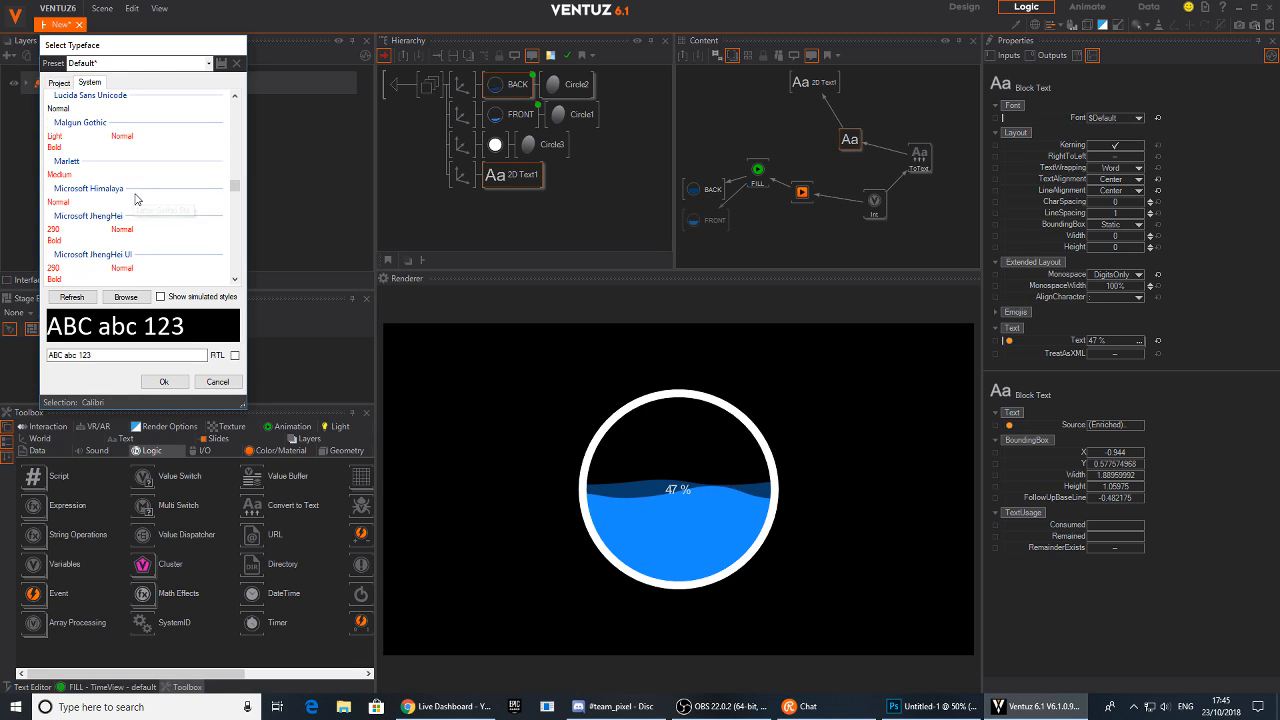
pyautogui.scroll(-3, 140, 202)
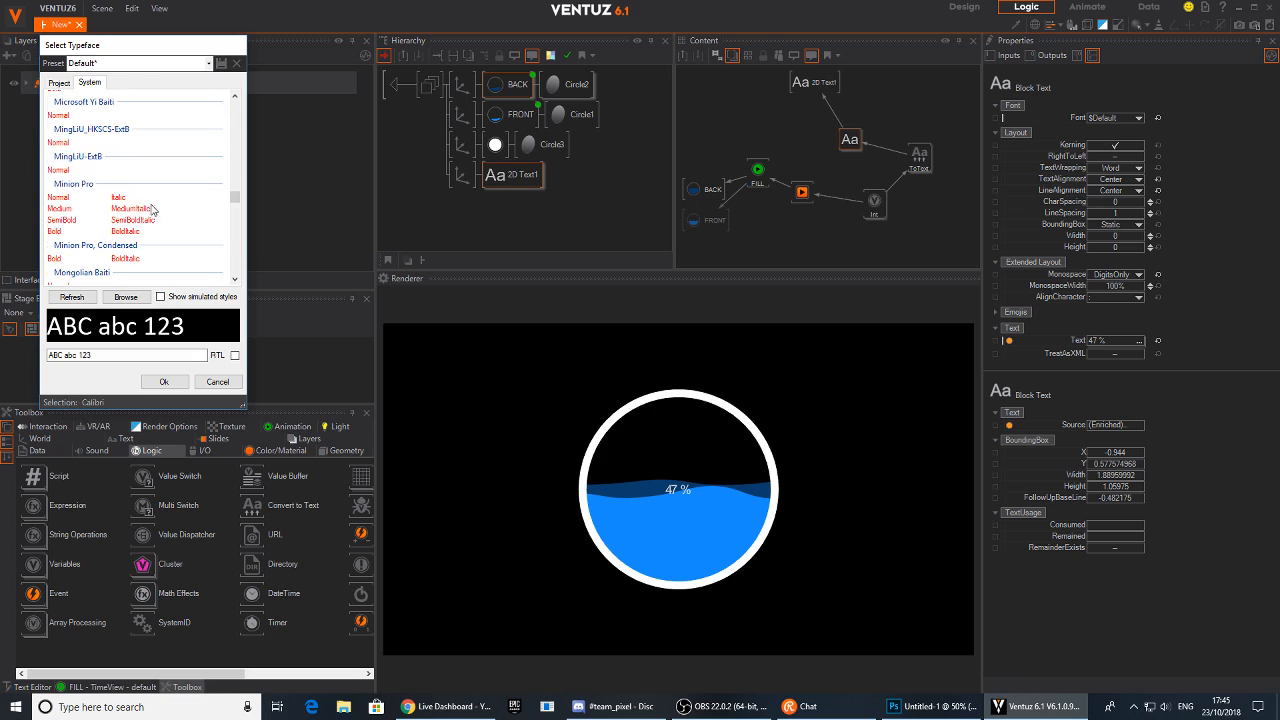
pyautogui.moveTo(236, 203); pyautogui.dragTo(236, 215)
pyautogui.click(55, 239)
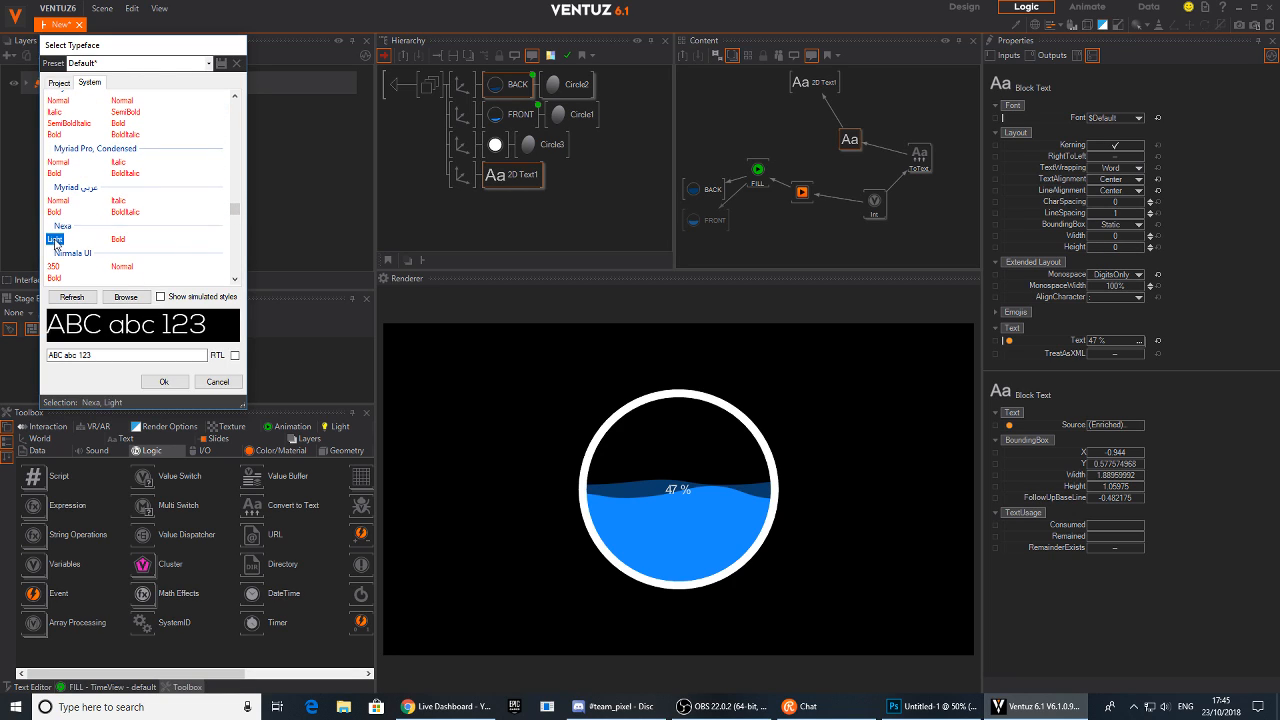
pyautogui.click(174, 384)
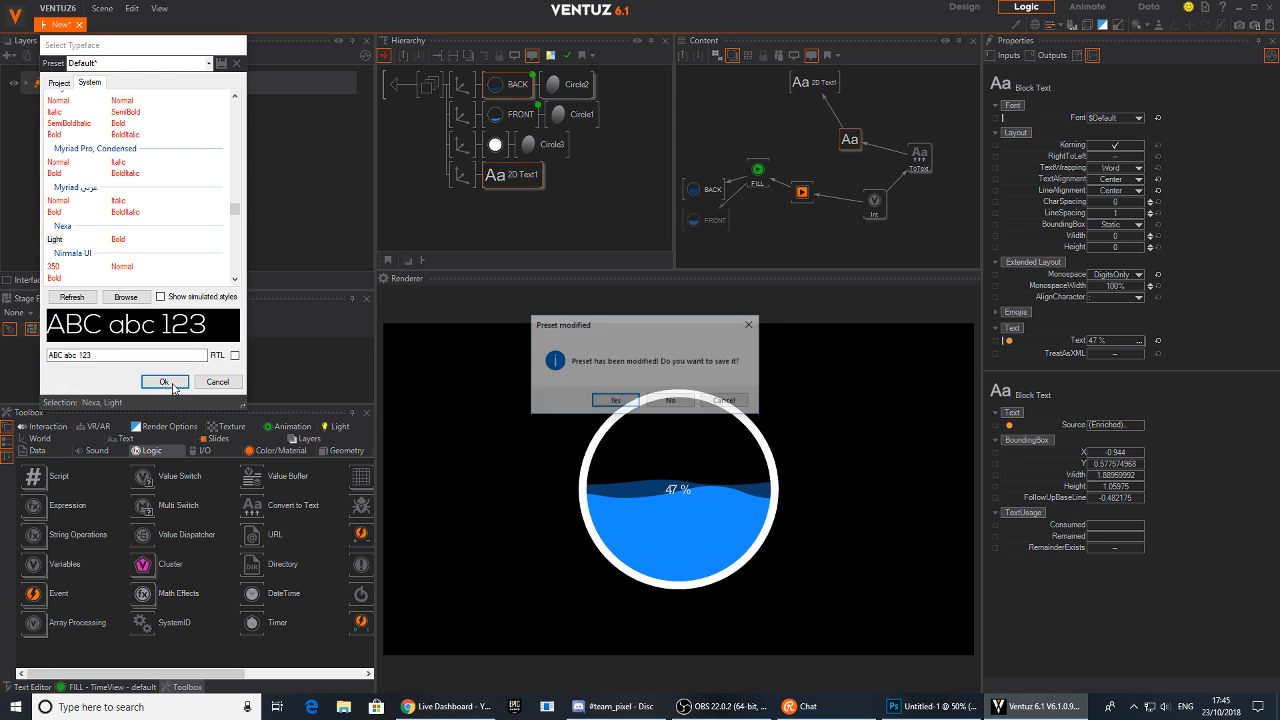
# Decline saving the typeface preset and import Nexa Light into the project's Fonts folder as NEXA LIGHT.OTF
pyautogui.click(616, 400)
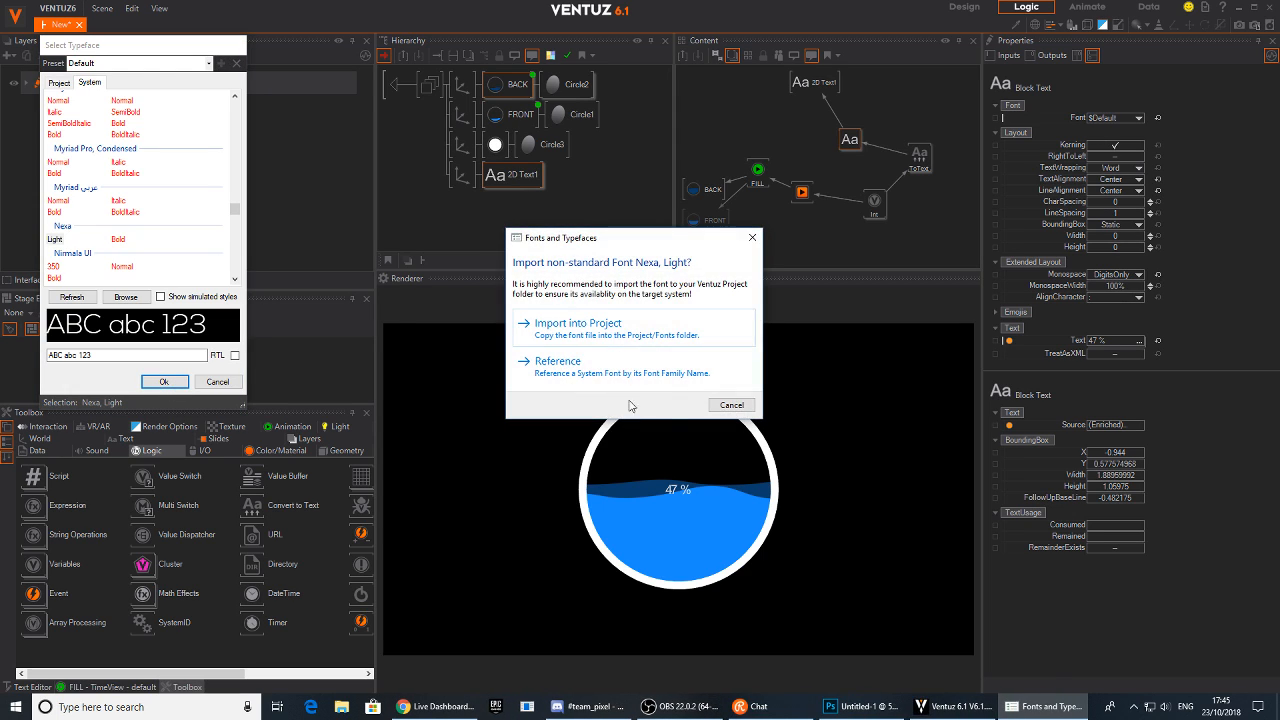
pyautogui.click(637, 338)
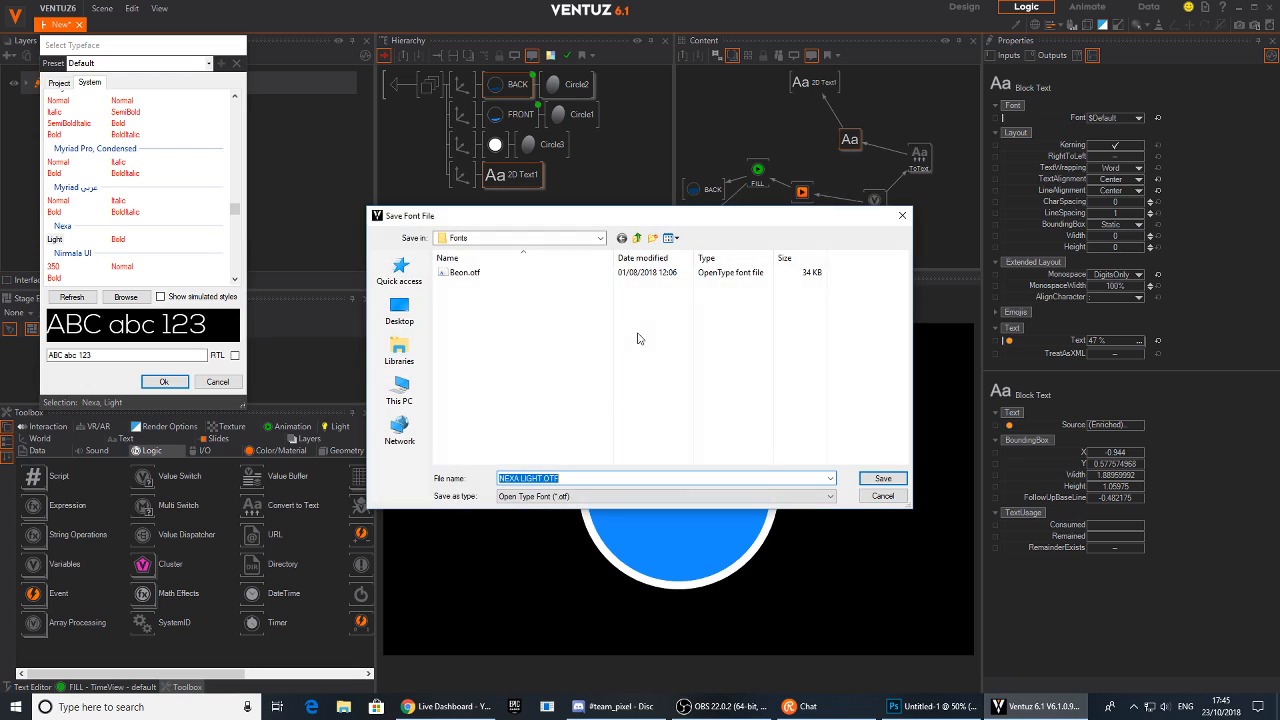
pyautogui.click(888, 477)
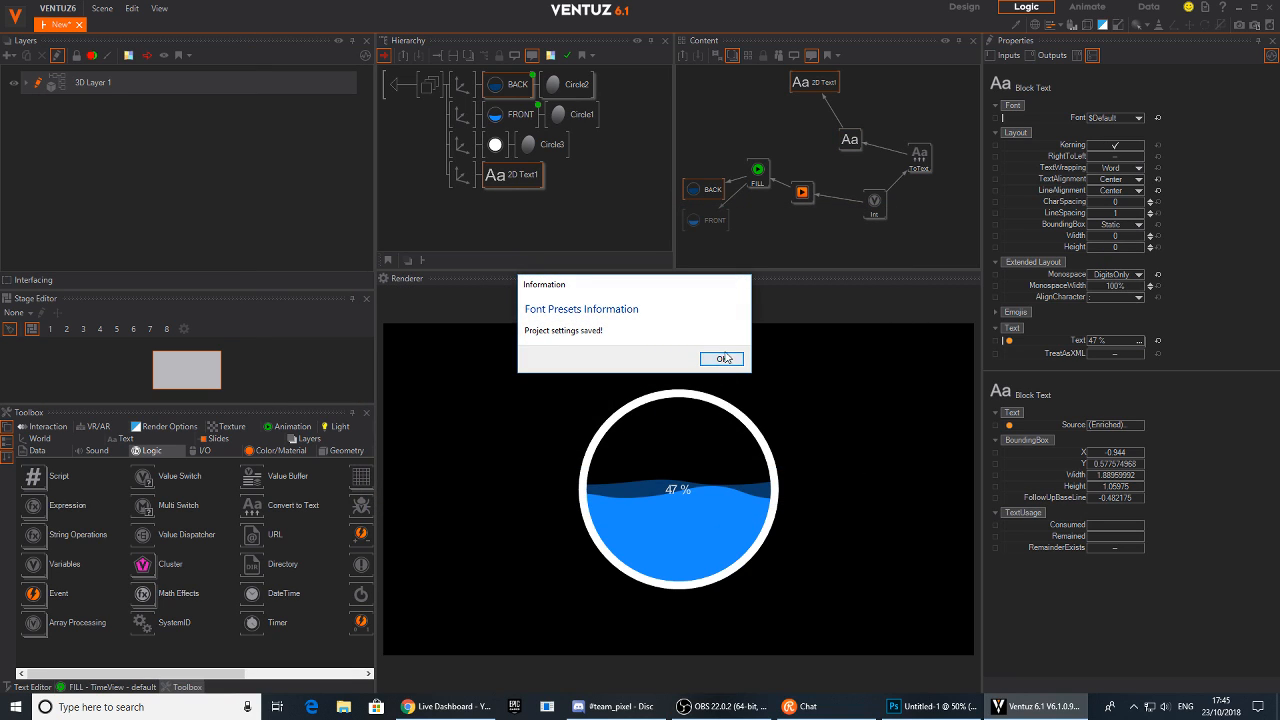
pyautogui.click(721, 358)
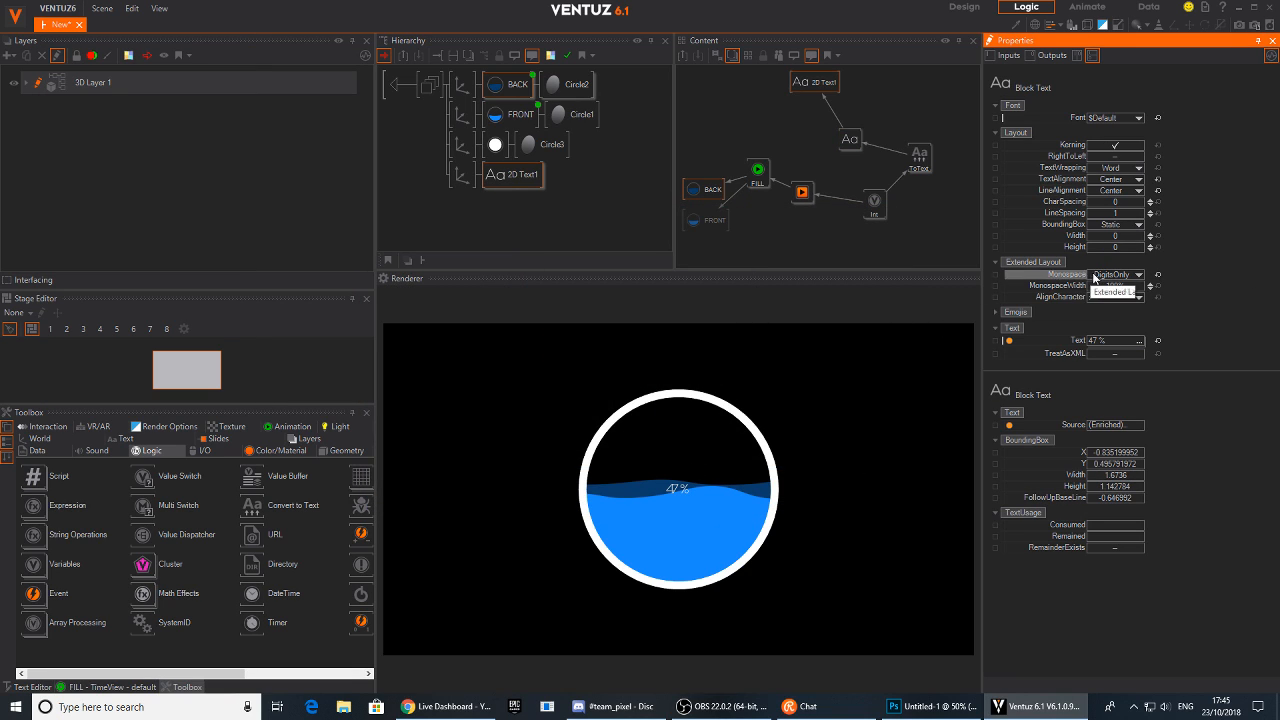
# Widen the percentage label's character spacing to about 2.47 and move the label below the bubble
pyautogui.click(1150, 200)
pyautogui.moveTo(1137, 206); pyautogui.dragTo(997, 347)
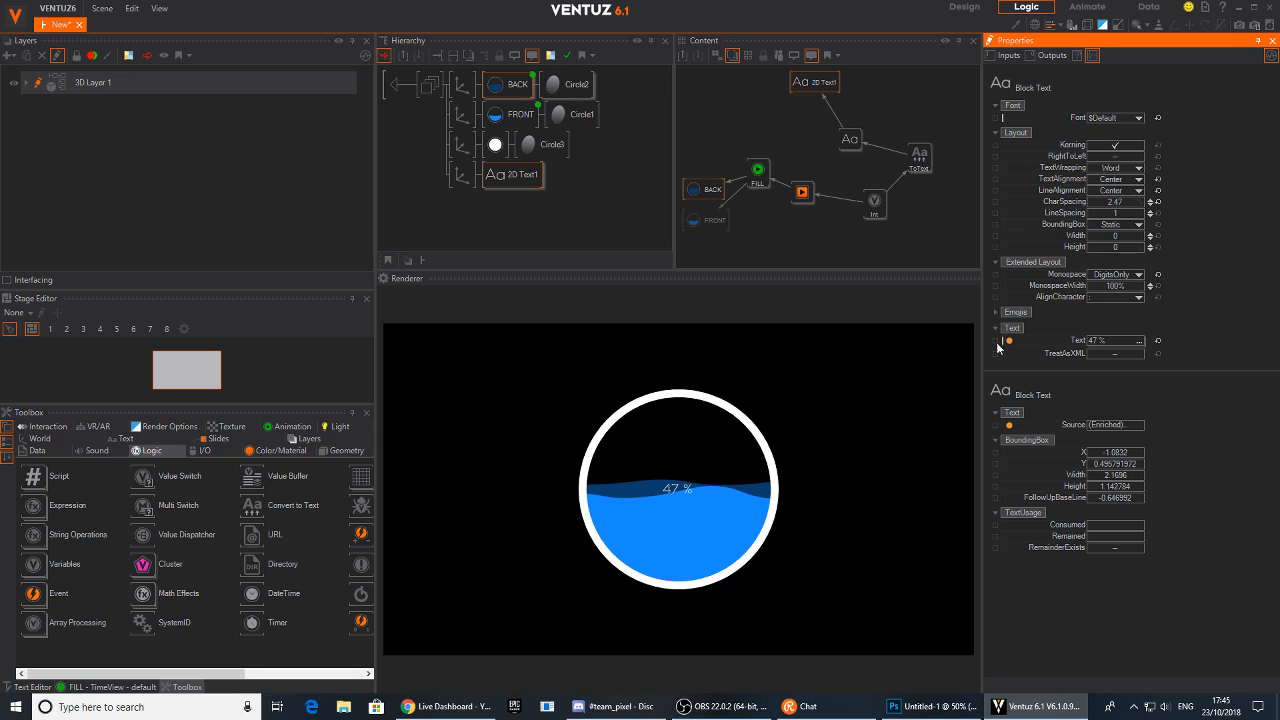
pyautogui.click(513, 176)
pyautogui.click(466, 180)
pyautogui.moveTo(1112, 129); pyautogui.dragTo(1138, 130)
pyautogui.click(515, 174)
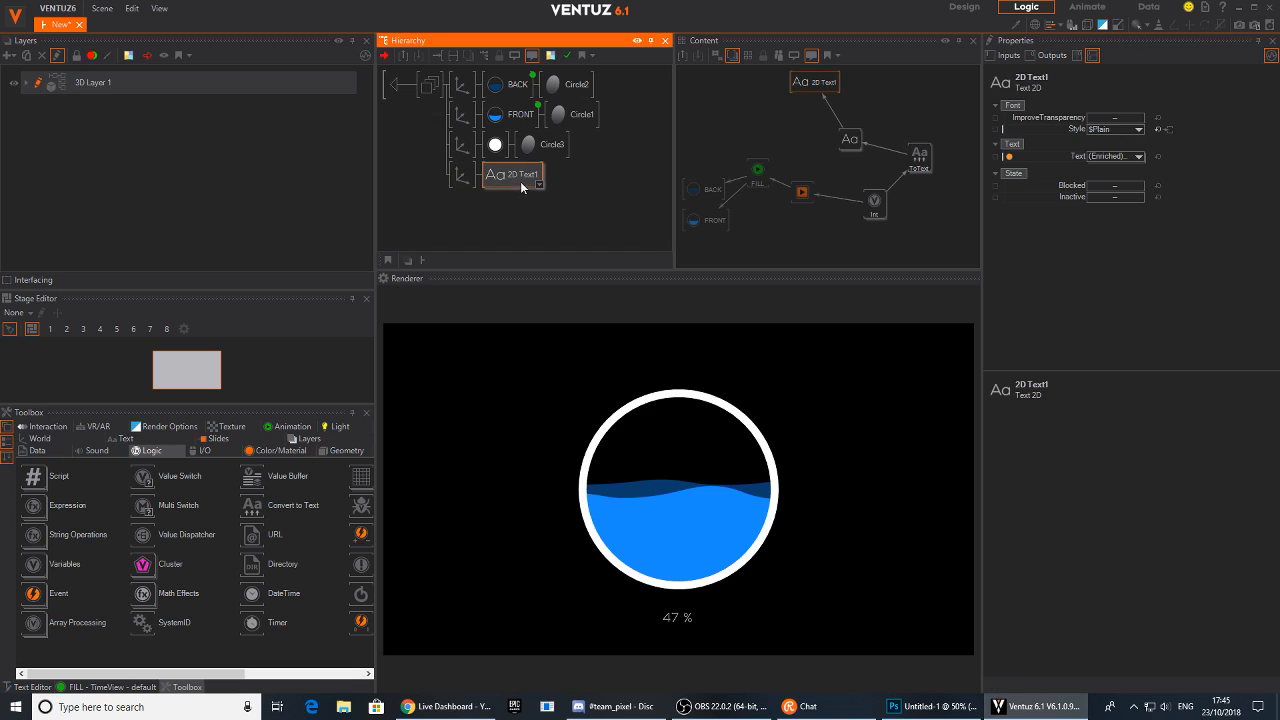
# Expose the Int node's Value on the container under the name BUBBLE_DATA
pyautogui.moveTo(888, 208)
pyautogui.mouseDown()
pyautogui.moveTo(865, 228)
pyautogui.moveTo(876, 218)
pyautogui.mouseUp()
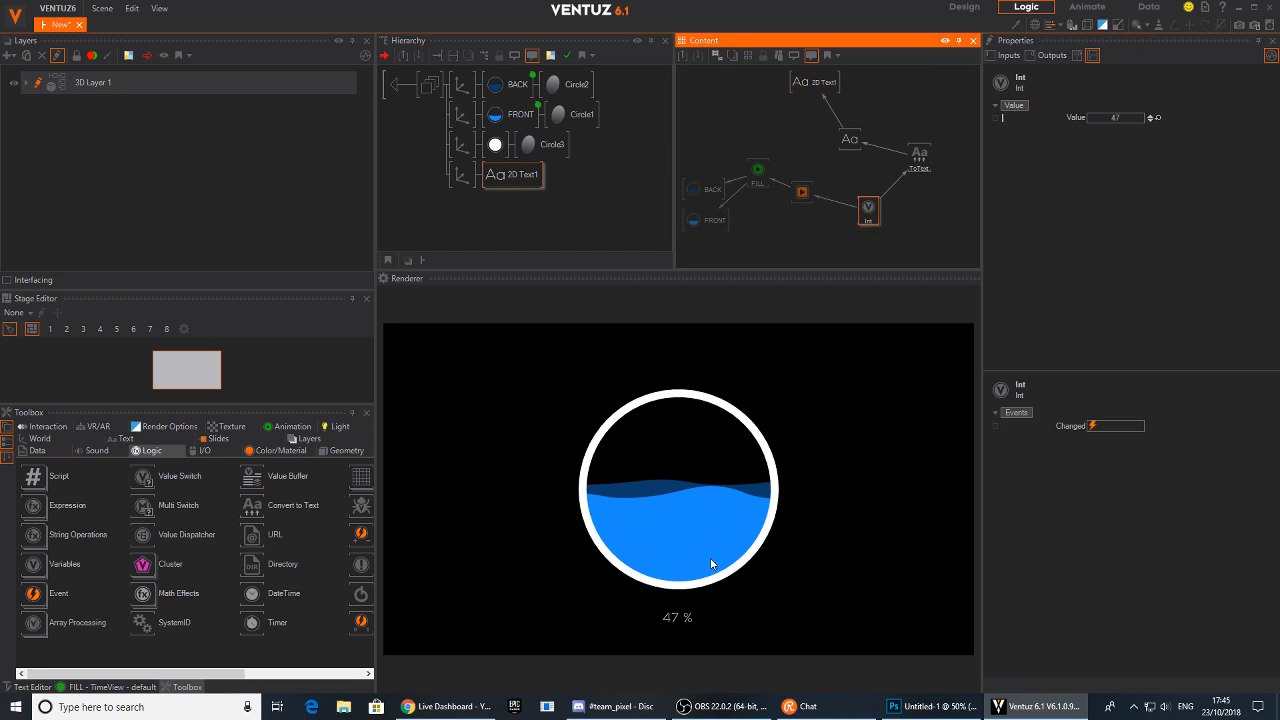
pyautogui.click(995, 118)
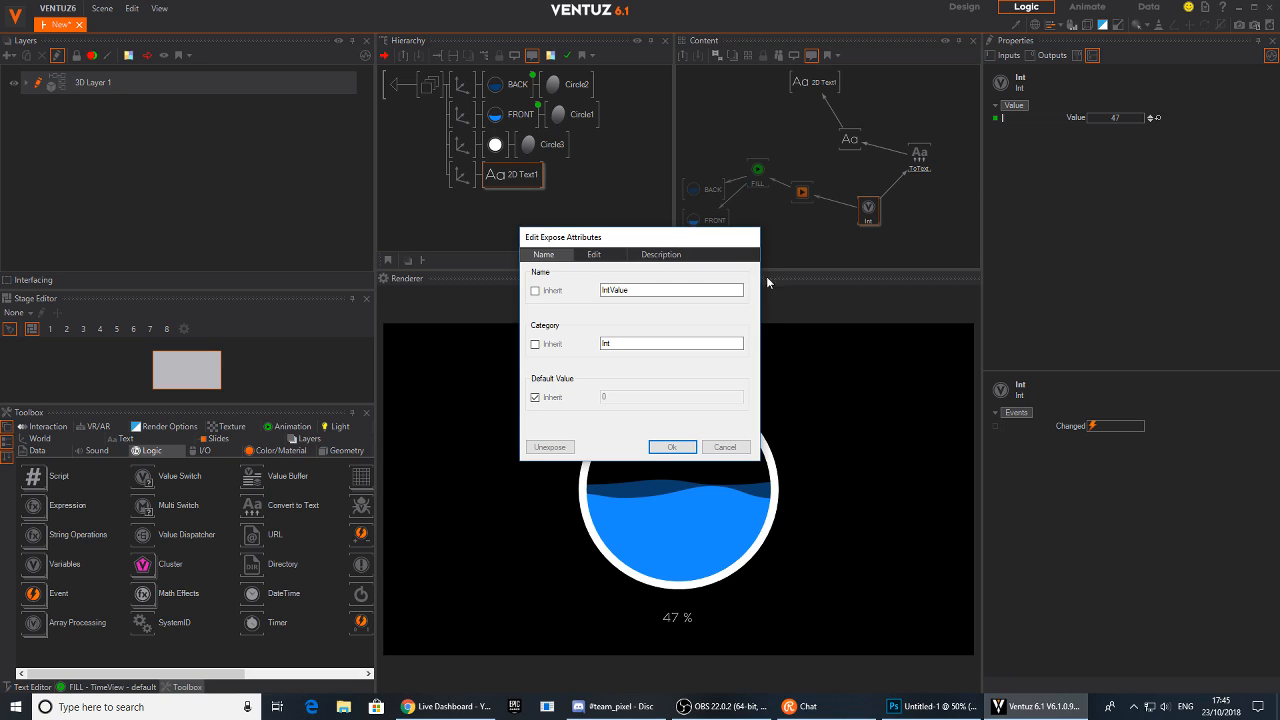
pyautogui.click(536, 290)
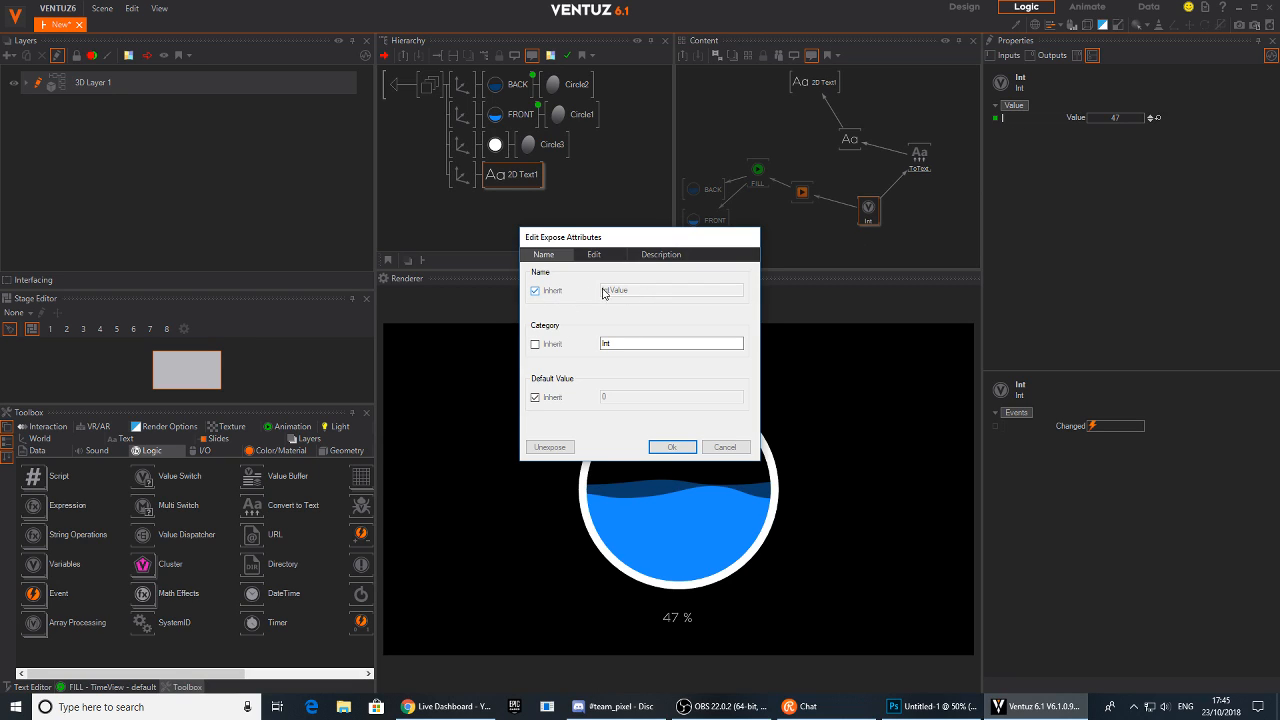
pyautogui.click(554, 291)
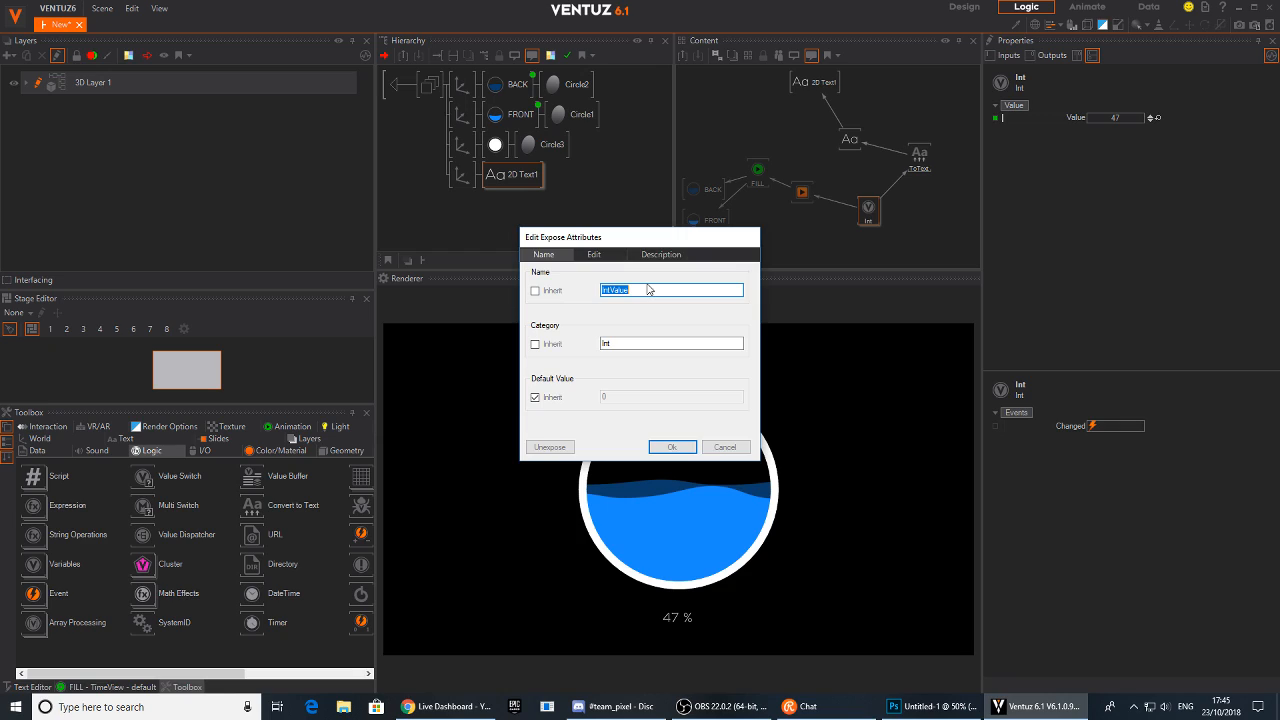
pyautogui.write('BUBBLE_DATA')
pyautogui.press('Return')
# Return to the container level and set BUBBLE_DATA to 5 to test the bubble
pyautogui.moveTo(870, 213)
pyautogui.mouseDown()
pyautogui.moveTo(907, 208)
pyautogui.moveTo(862, 207)
pyautogui.moveTo(866, 222)
pyautogui.mouseUp()
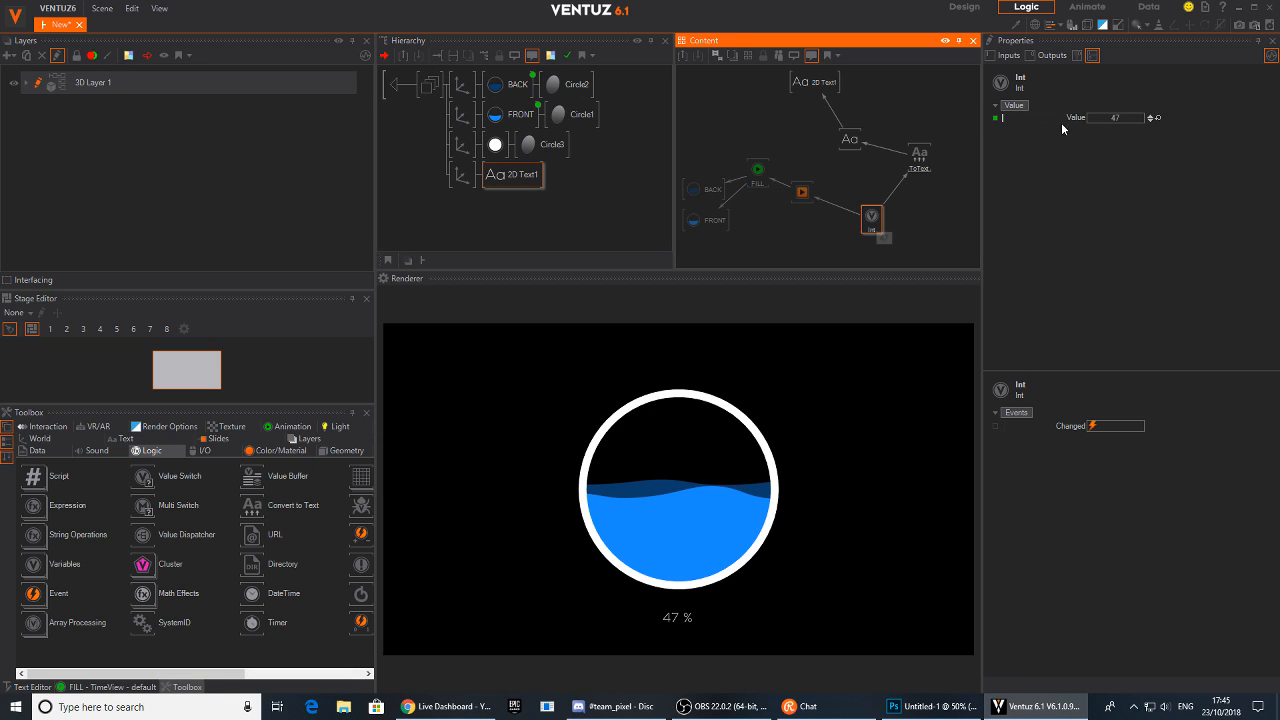
pyautogui.doubleClick(388, 87)
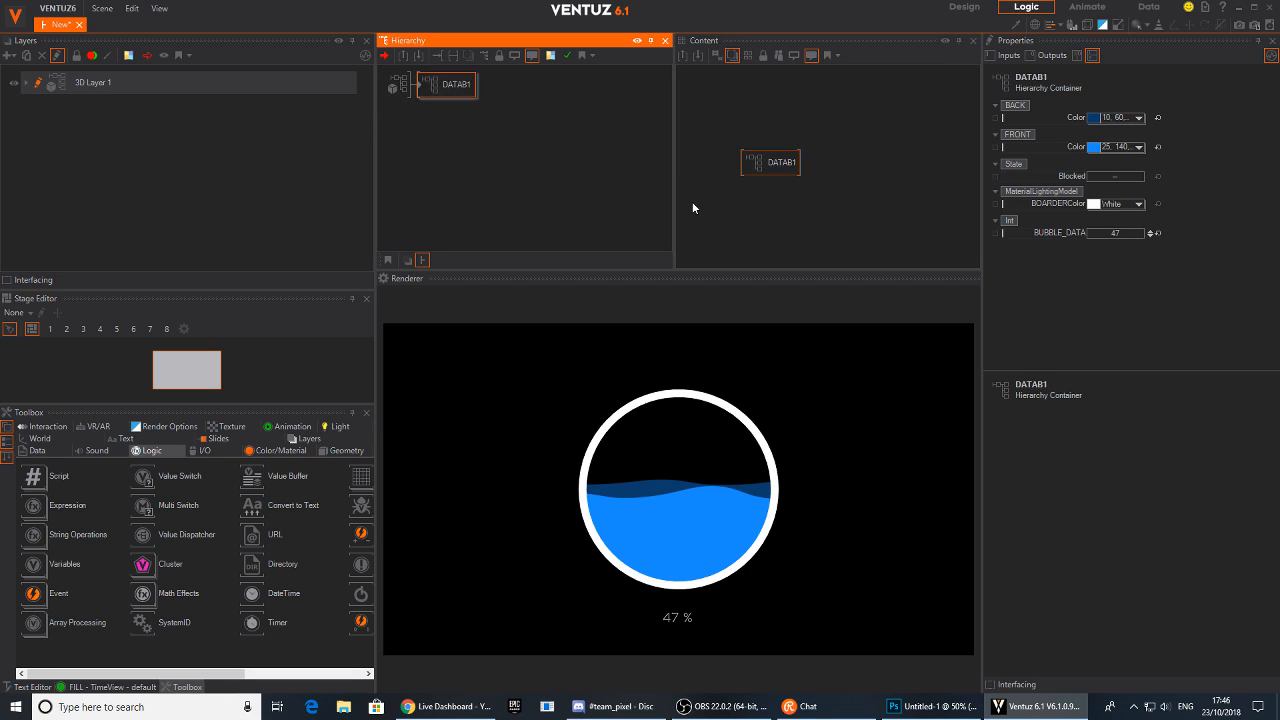
pyautogui.moveTo(1116, 233)
pyautogui.mouseDown()
pyautogui.moveTo(1136, 234)
pyautogui.moveTo(1099, 236)
pyautogui.mouseUp()
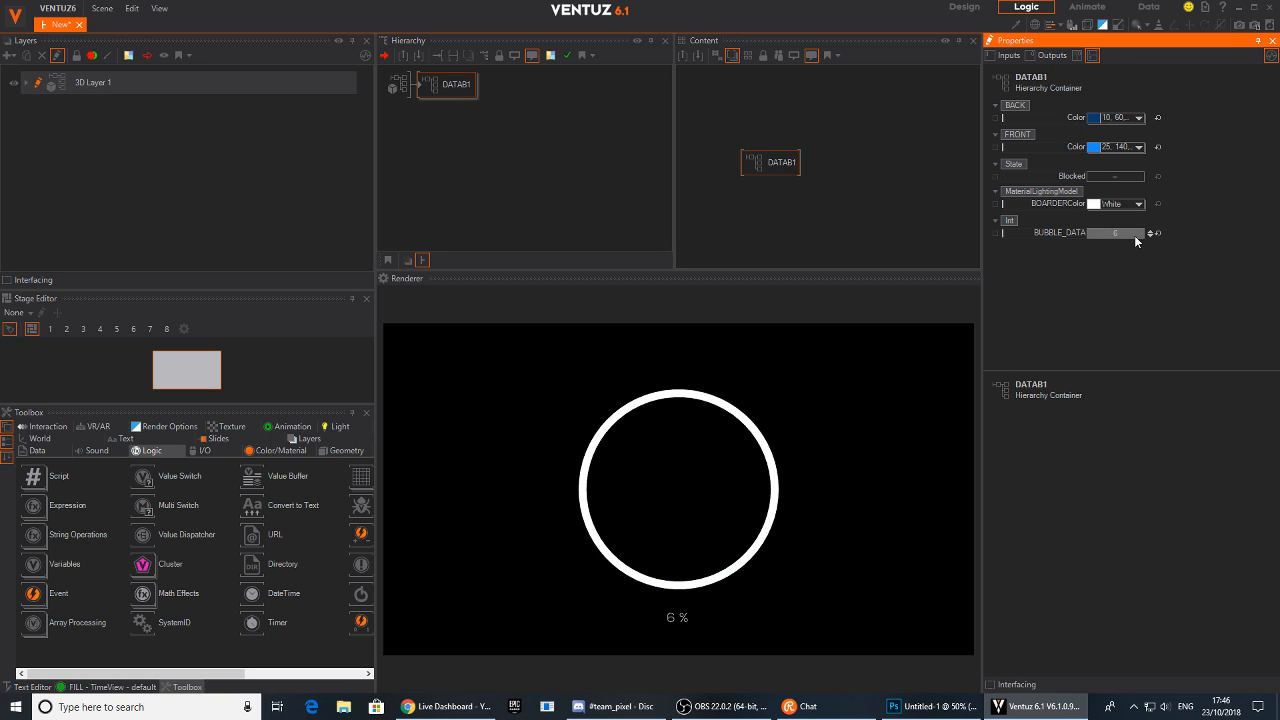
# Inside the container, enlarge the outline ring's overall scaling factor to about 15.98
pyautogui.doubleClick(430, 85)
pyautogui.click(462, 144)
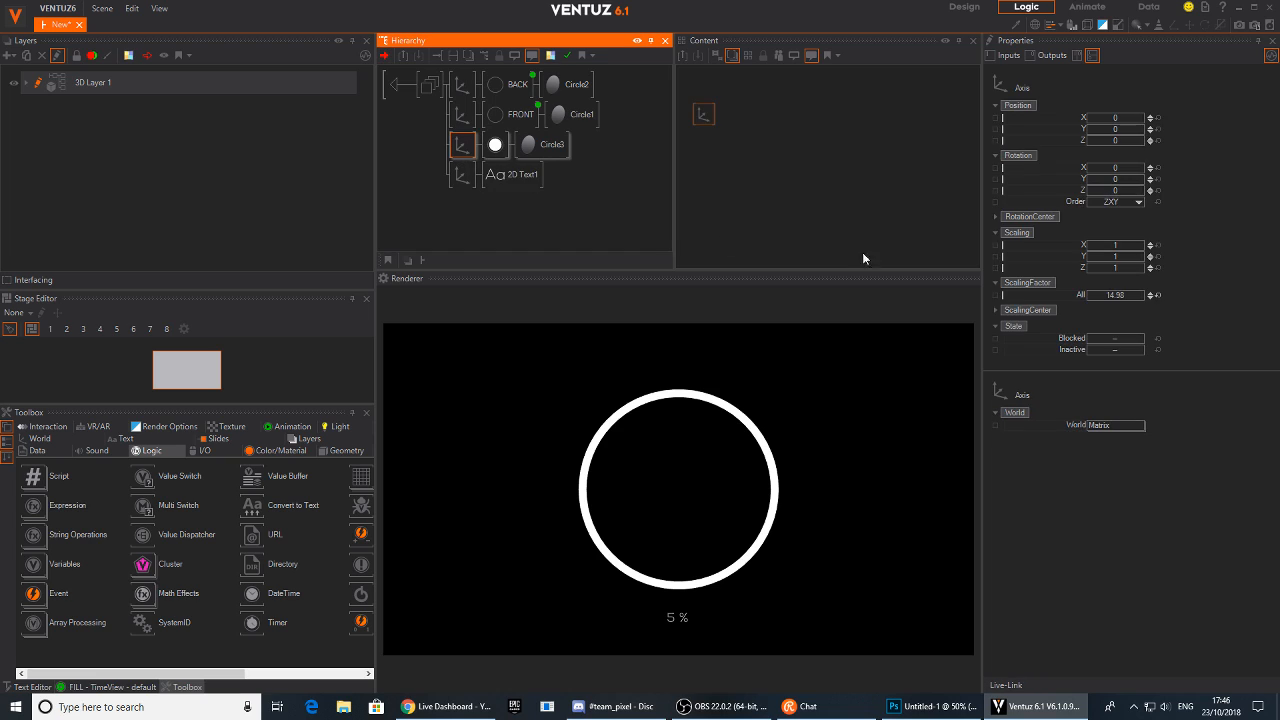
pyautogui.moveTo(1147, 294); pyautogui.dragTo(1087, 290)
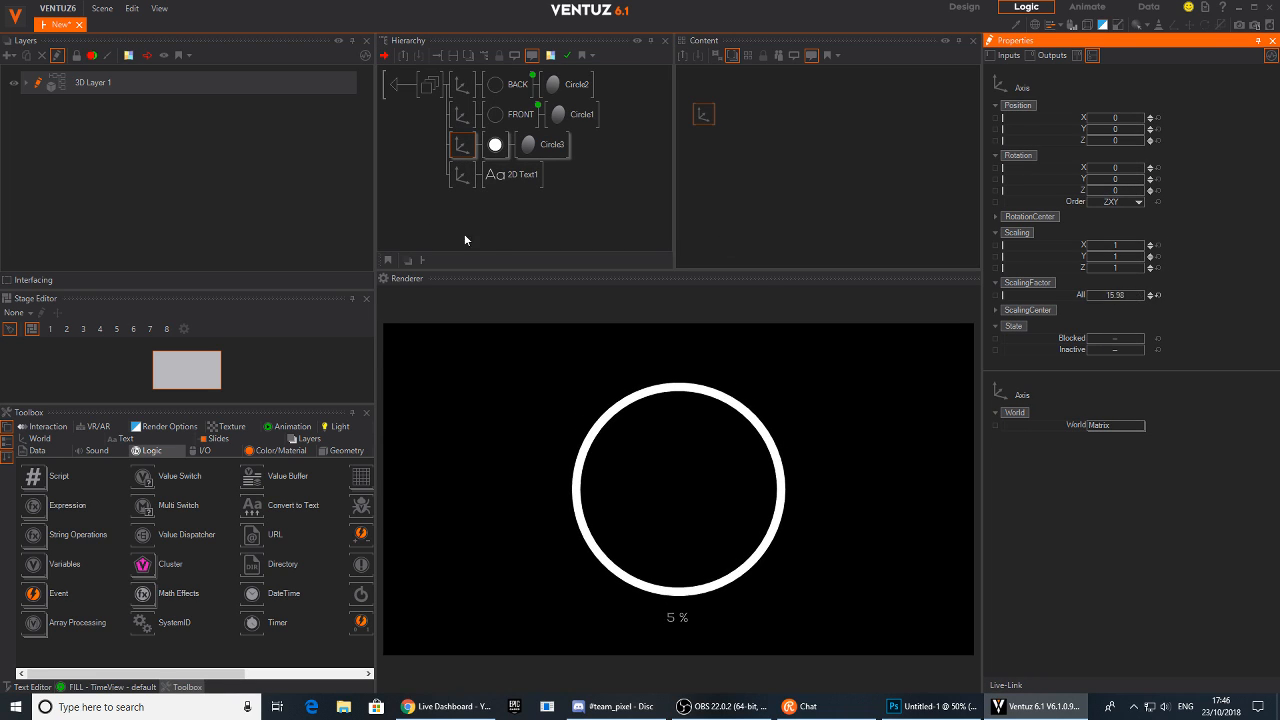
# Open the FILL keyframe animation in the timeline to inspect its wave position tracks
pyautogui.click(498, 120)
pyautogui.click(758, 170)
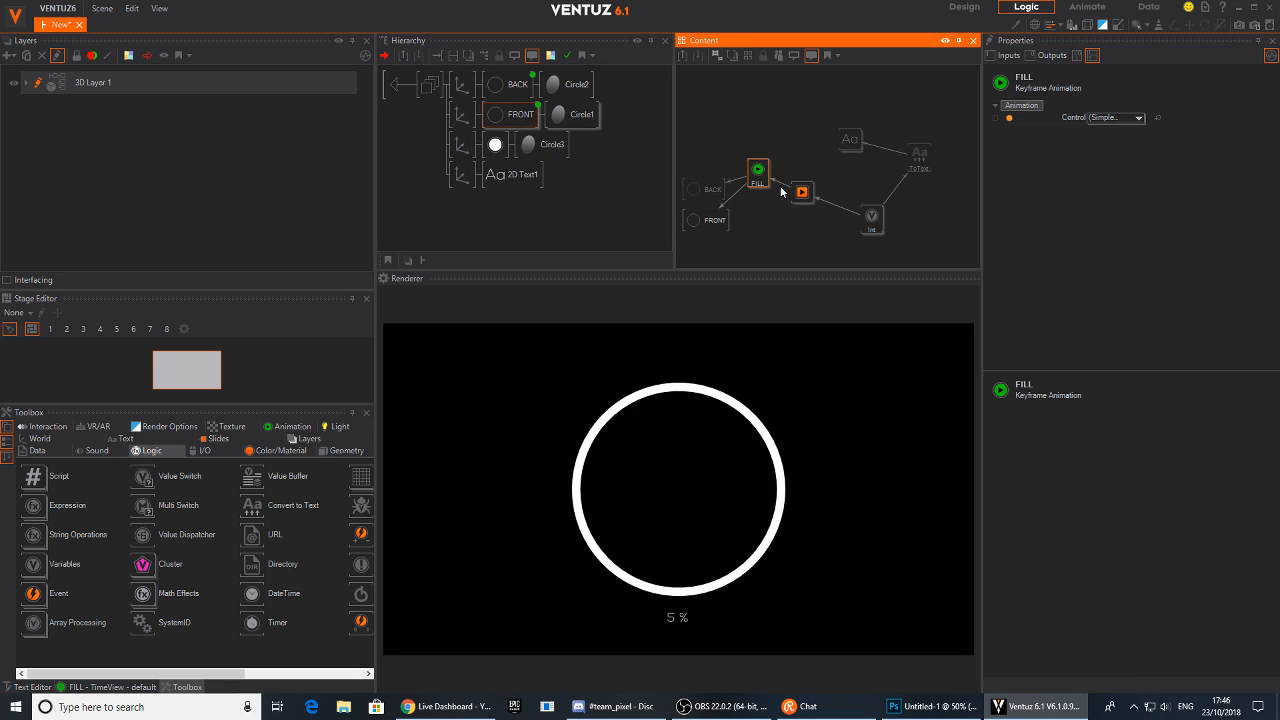
pyautogui.click(782, 189)
pyautogui.click(784, 214)
pyautogui.click(763, 180)
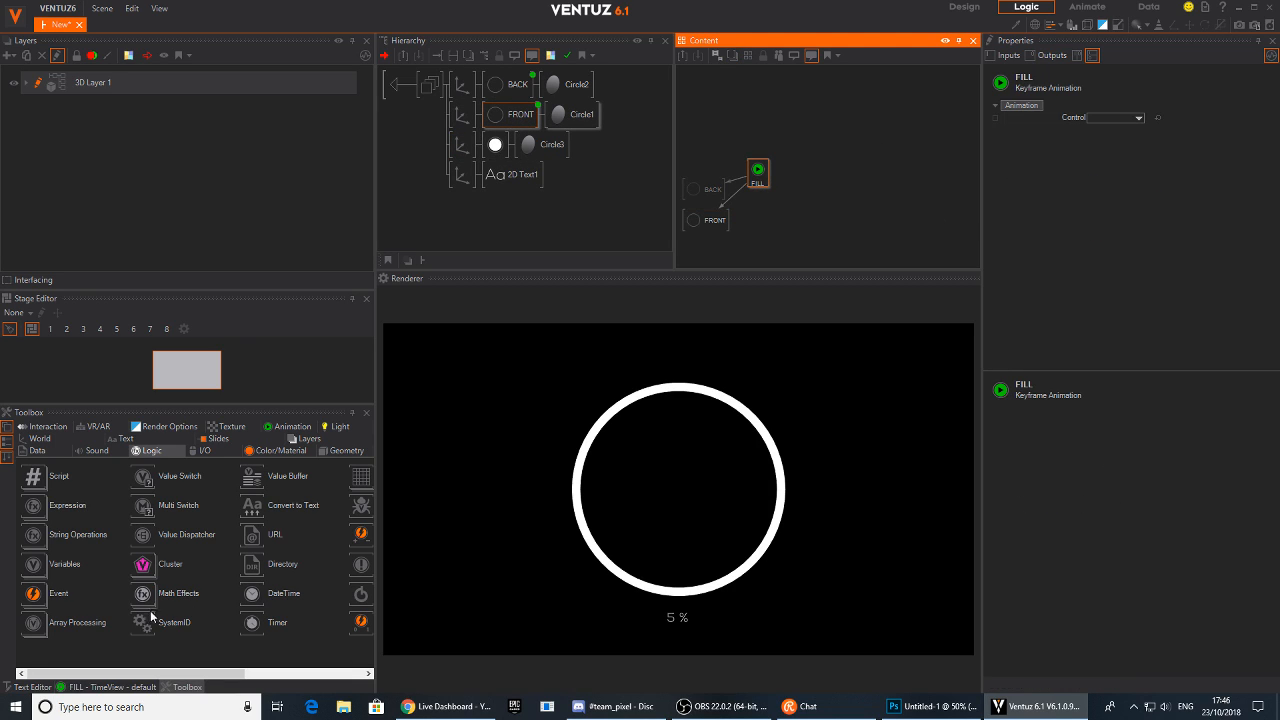
pyautogui.click(104, 689)
pyautogui.moveTo(283, 589); pyautogui.dragTo(261, 584)
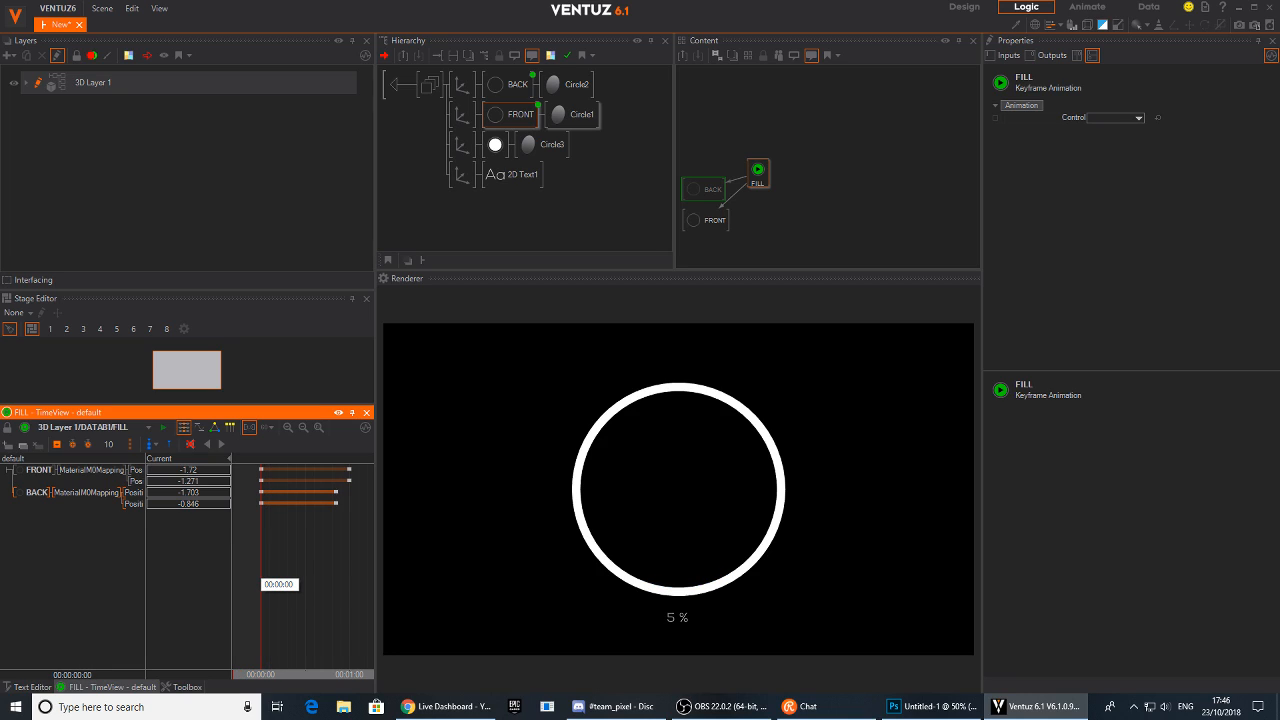
# Temporarily block the outline ring's axis while adjusting the BACK wave's PositionY track in the FILL timeline
pyautogui.click(460, 146)
pyautogui.hotkey('ctrl', 'b')
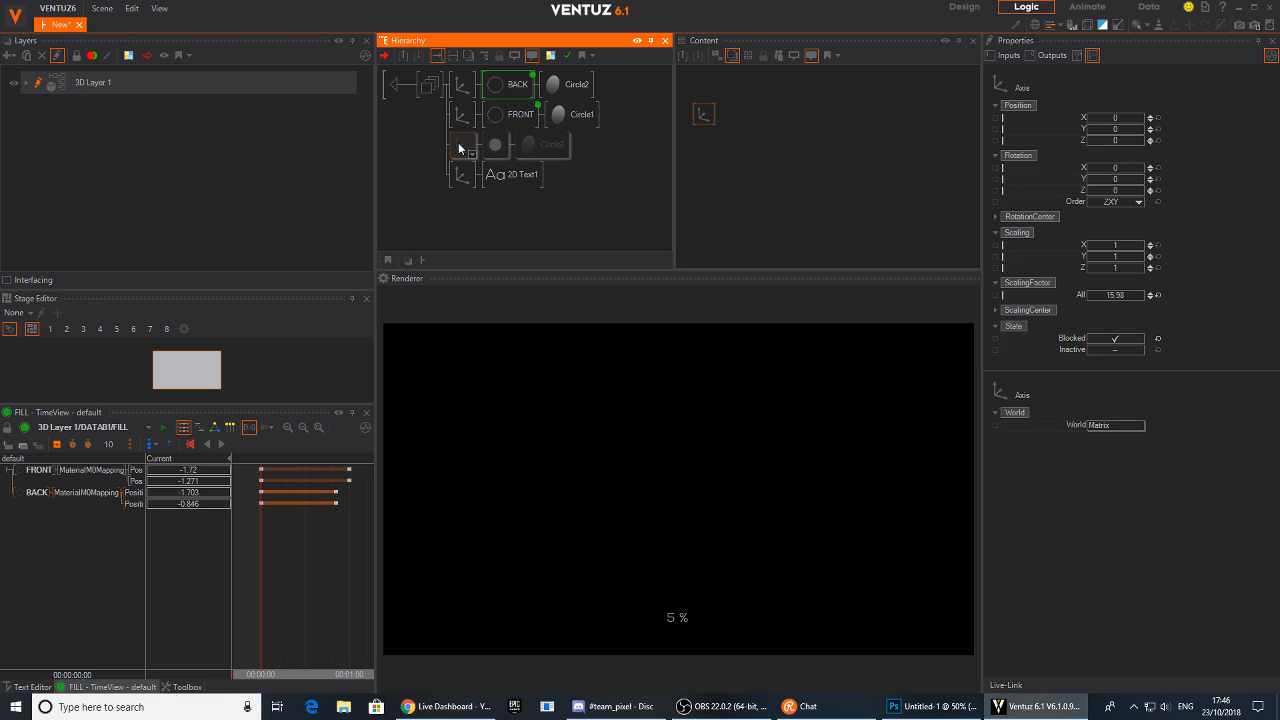
pyautogui.moveTo(147, 465); pyautogui.dragTo(181, 459)
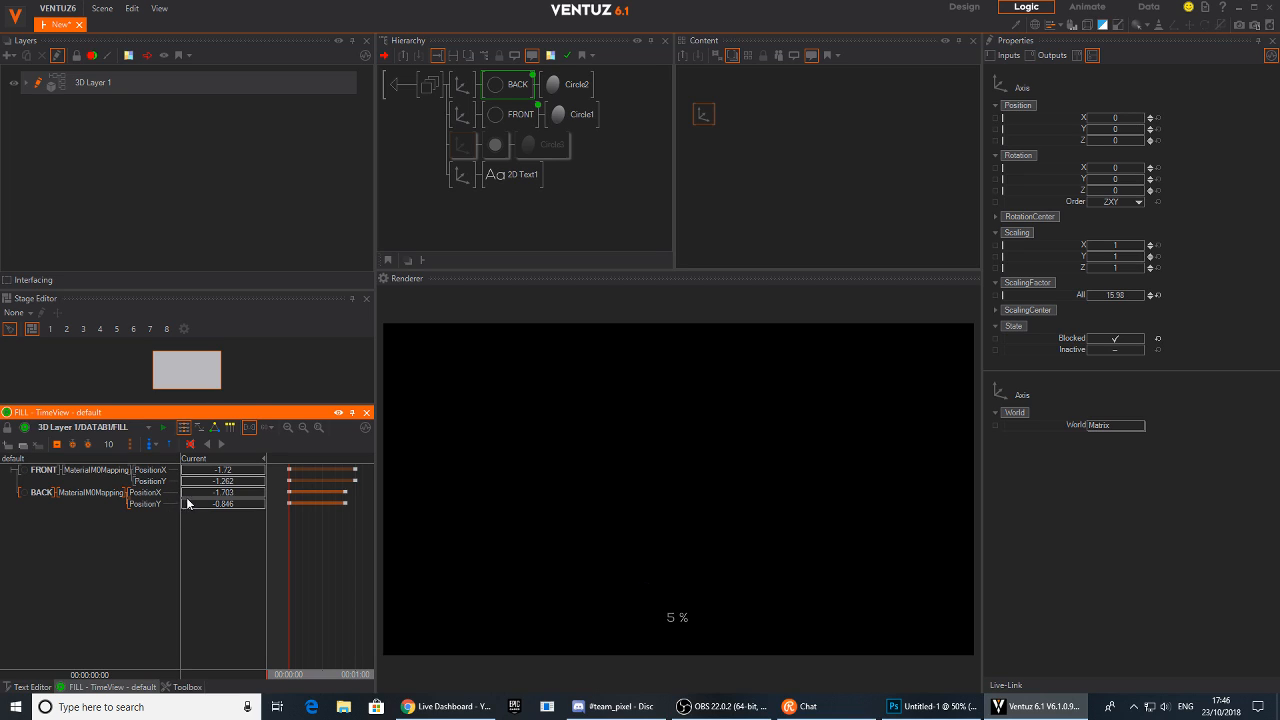
pyautogui.moveTo(224, 508); pyautogui.dragTo(221, 510)
pyautogui.moveTo(299, 549)
pyautogui.mouseDown()
pyautogui.moveTo(322, 549)
pyautogui.moveTo(288, 552)
pyautogui.mouseUp()
pyautogui.click(469, 148)
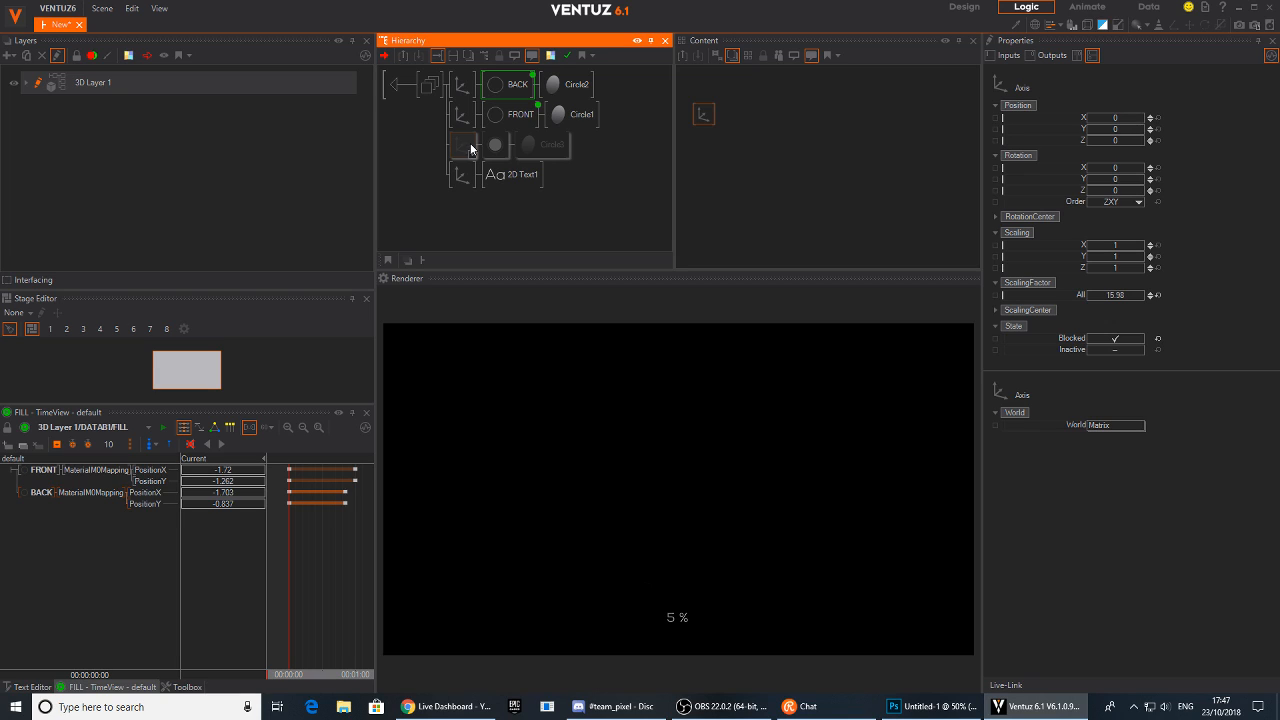
pyautogui.hotkey('ctrl', 'b')
# Select the bubble's nodes and inspect how the FILL animation links to its Simple Control progress
pyautogui.keyDown('ctrl'); pyautogui.click(509, 92); pyautogui.keyUp('ctrl')
pyautogui.keyDown('ctrl'); pyautogui.click(510, 115); pyautogui.keyUp('ctrl')
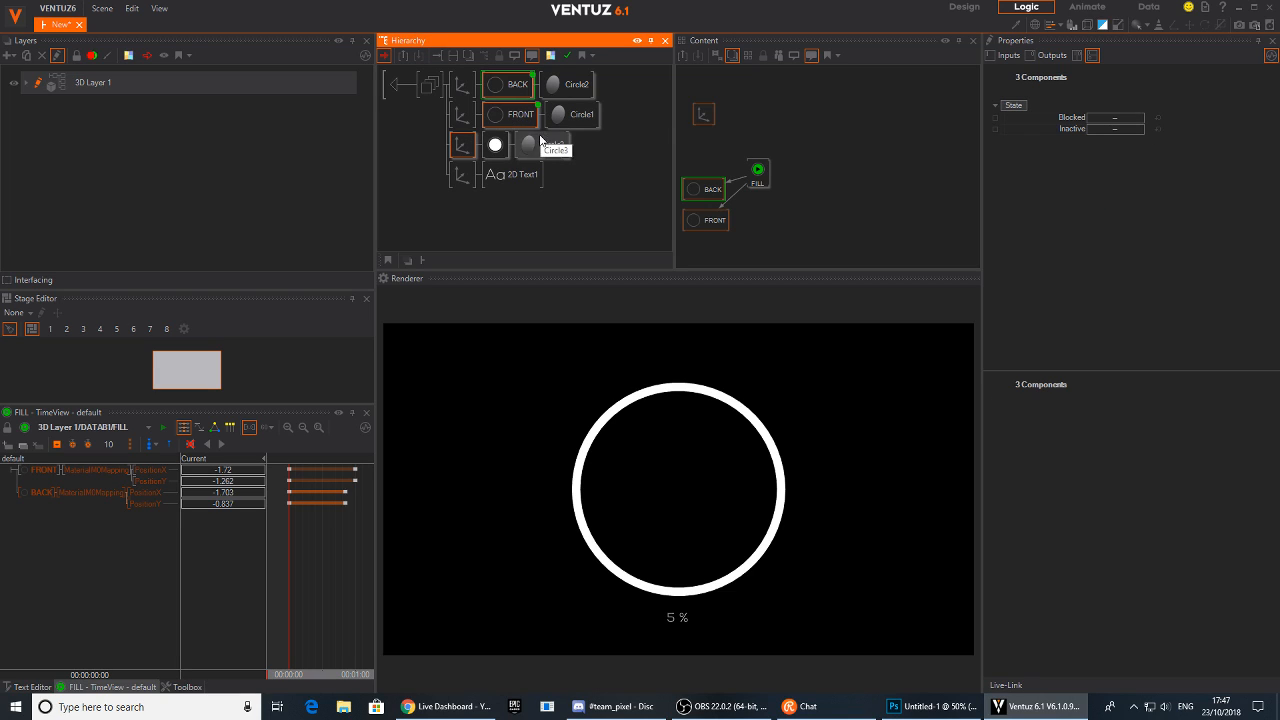
pyautogui.keyDown('ctrl'); pyautogui.click(495, 144); pyautogui.keyUp('ctrl')
pyautogui.doubleClick(515, 116)
pyautogui.keyDown('ctrl'); pyautogui.click(518, 172); pyautogui.keyUp('ctrl')
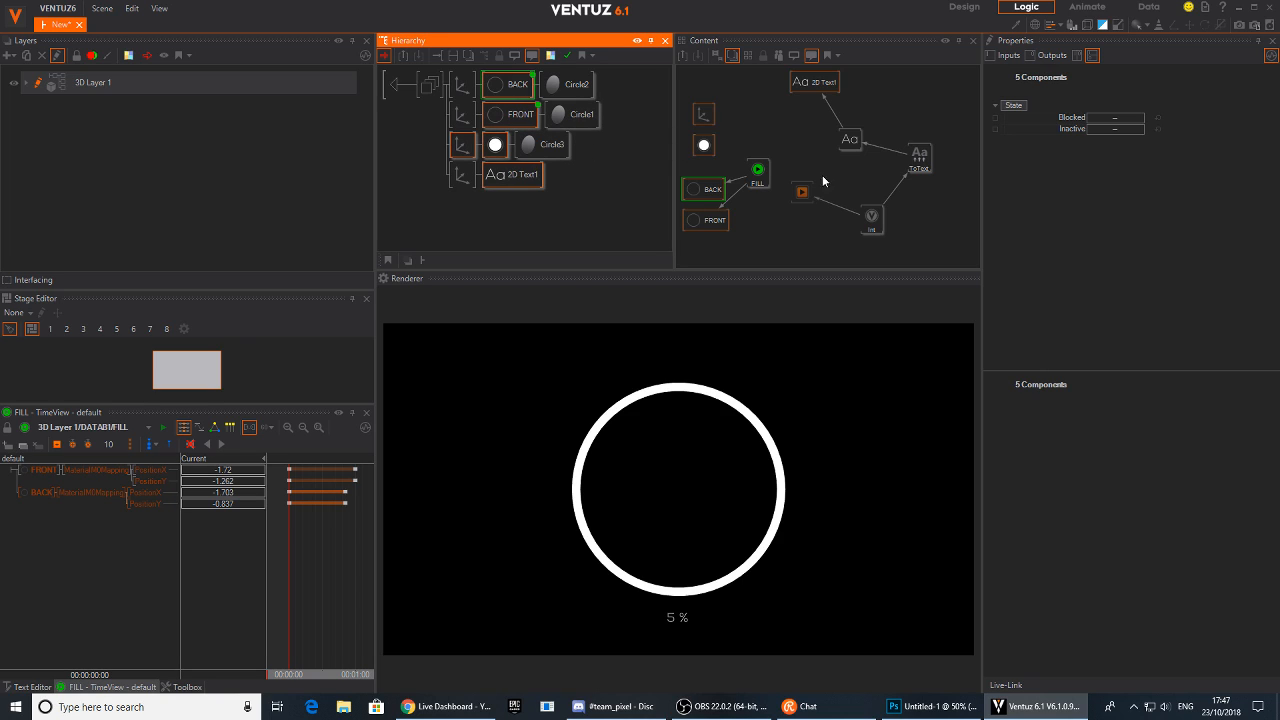
pyautogui.click(738, 142)
pyautogui.click(765, 175)
pyautogui.moveTo(1014, 118); pyautogui.dragTo(802, 192)
pyautogui.click(802, 192)
# Set the Int node's value to 70 to test the fill level and label
pyautogui.moveTo(290, 573)
pyautogui.mouseDown()
pyautogui.moveTo(357, 572)
pyautogui.moveTo(287, 573)
pyautogui.mouseUp()
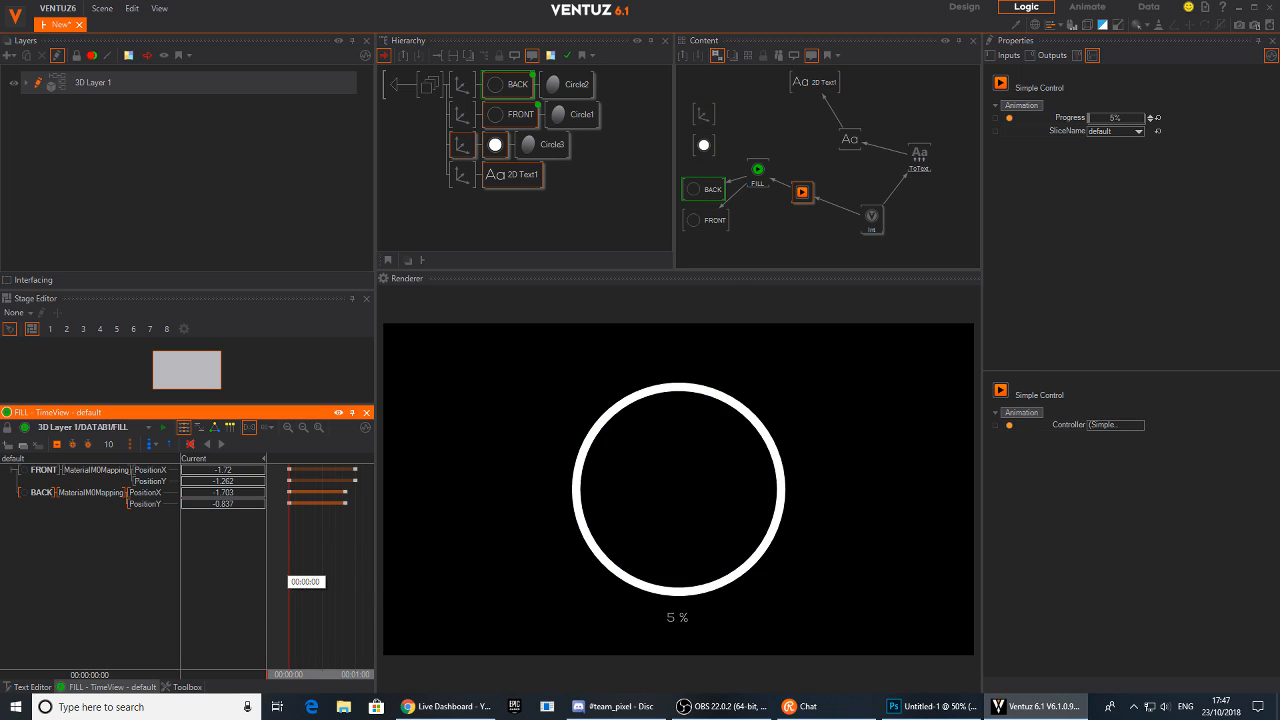
pyautogui.click(870, 216)
pyautogui.moveTo(1112, 119)
pyautogui.mouseDown()
pyautogui.moveTo(1144, 116)
pyautogui.moveTo(1087, 121)
pyautogui.moveTo(1143, 119)
pyautogui.moveTo(1132, 121)
pyautogui.mouseUp()
# At the layer level, insert an Axis and place the DATAB1 container under it
pyautogui.click(402, 87)
pyautogui.click(402, 147)
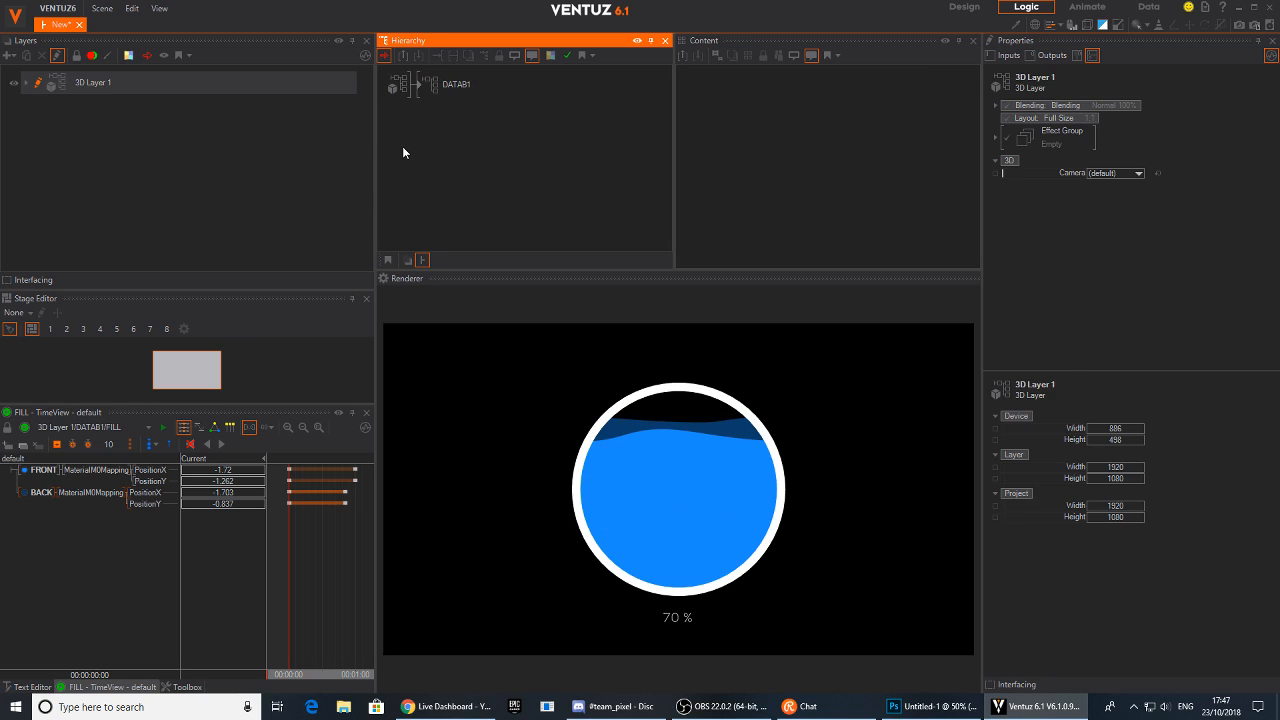
pyautogui.write('ax')
pyautogui.moveTo(435, 134); pyautogui.dragTo(421, 85)
# Scale the bubble's axis down to about 0.491 and shift it left along X
pyautogui.moveTo(1109, 296); pyautogui.dragTo(1079, 291)
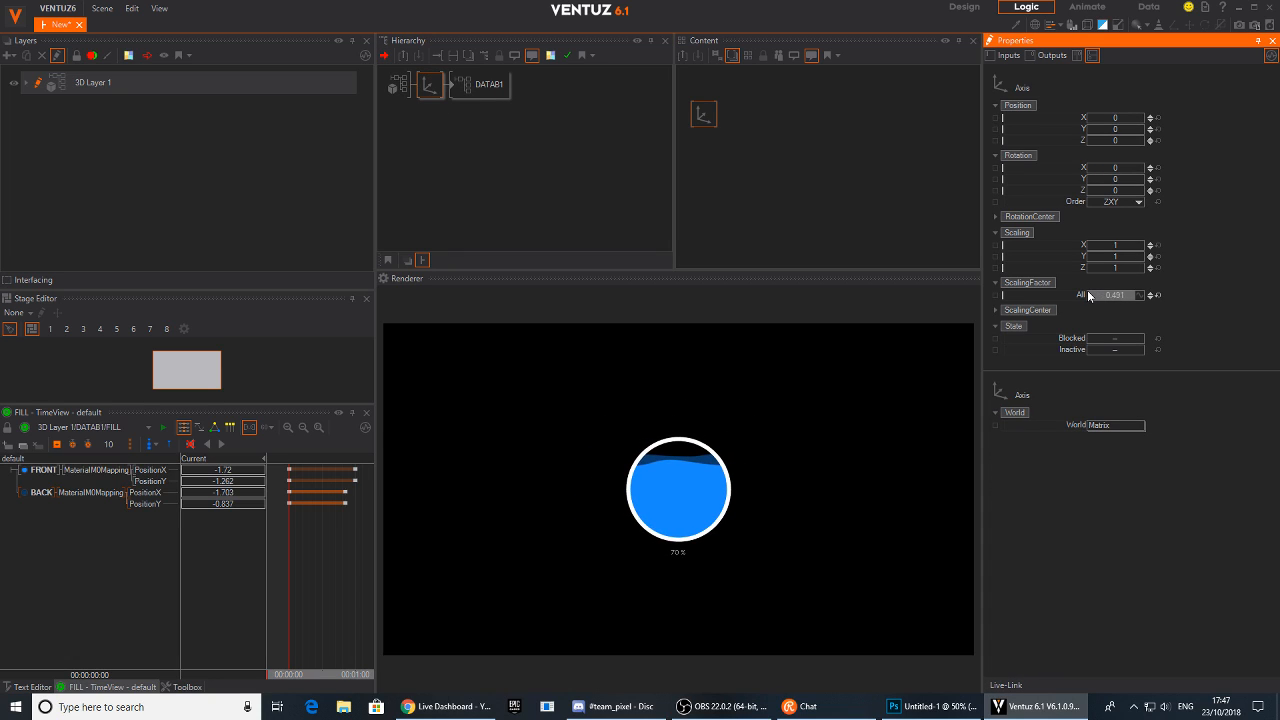
pyautogui.moveTo(1128, 117)
pyautogui.mouseDown()
pyautogui.moveTo(1088, 118)
pyautogui.moveTo(1109, 116)
pyautogui.mouseUp()
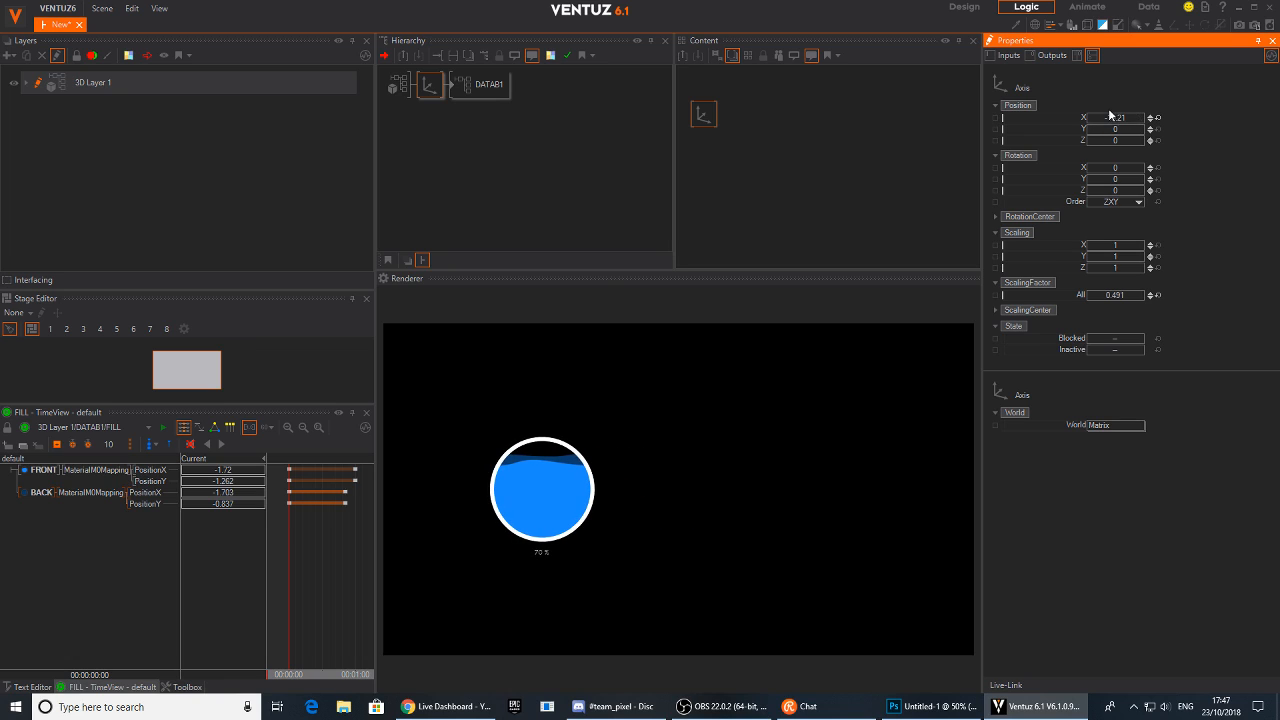
# Duplicate the bubble's axis with its container and move the copy to the right
pyautogui.click(427, 120)
pyautogui.keyDown('ctrl'); pyautogui.moveTo(428, 86); pyautogui.dragTo(427, 117); pyautogui.keyUp('ctrl')
pyautogui.click(427, 118)
pyautogui.moveTo(1146, 124); pyautogui.dragTo(1140, 122)
# Add a new Axis with a Rectangle geometry above the bubbles and stretch it into a tall vertical bar
pyautogui.rightClick(469, 167)
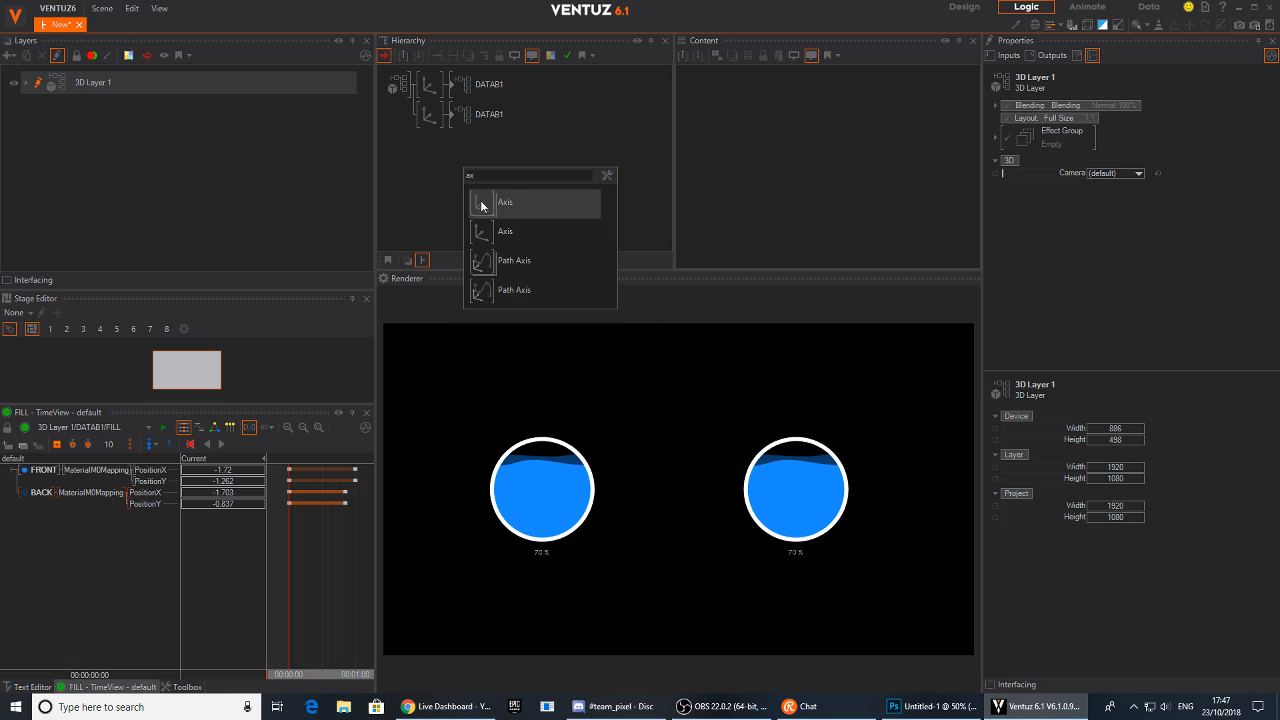
pyautogui.click(484, 196)
pyautogui.click(430, 82)
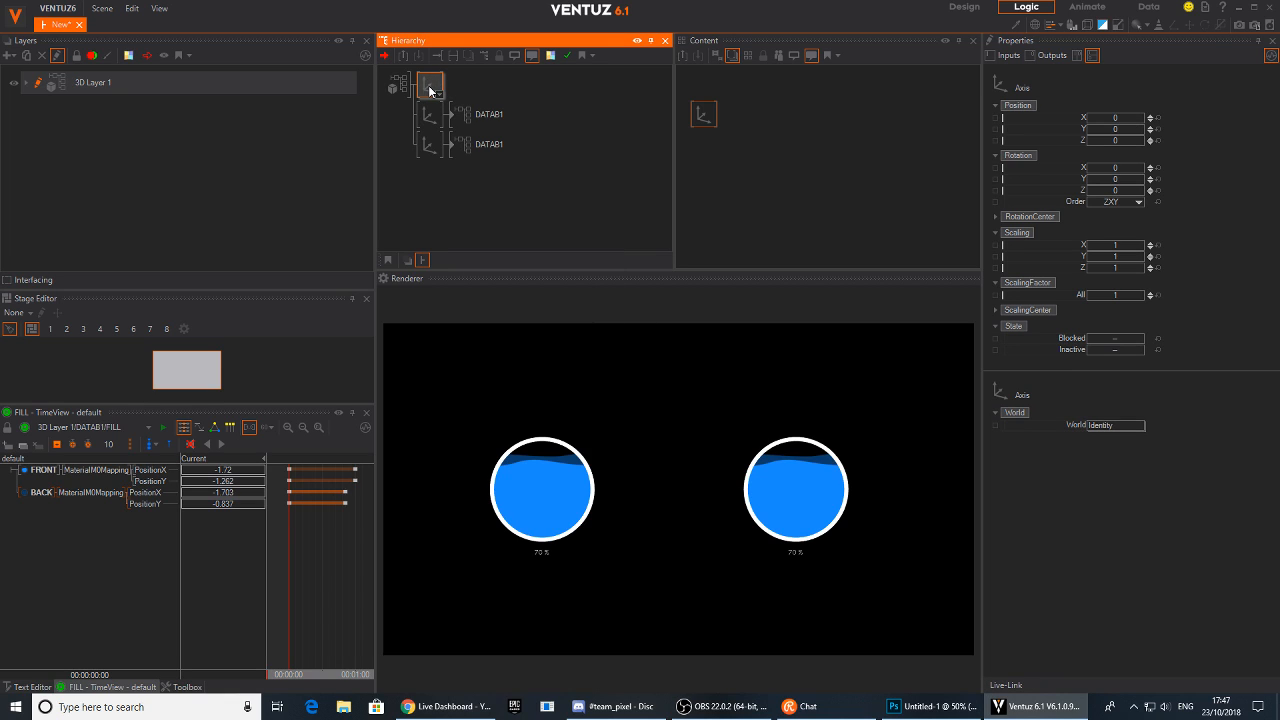
pyautogui.click(430, 91)
pyautogui.click(470, 151)
pyautogui.click(430, 87)
pyautogui.moveTo(1115, 257)
pyautogui.mouseDown()
pyautogui.moveTo(1147, 258)
pyautogui.moveTo(1088, 256)
pyautogui.moveTo(1126, 252)
pyautogui.mouseUp()
pyautogui.click(477, 84)
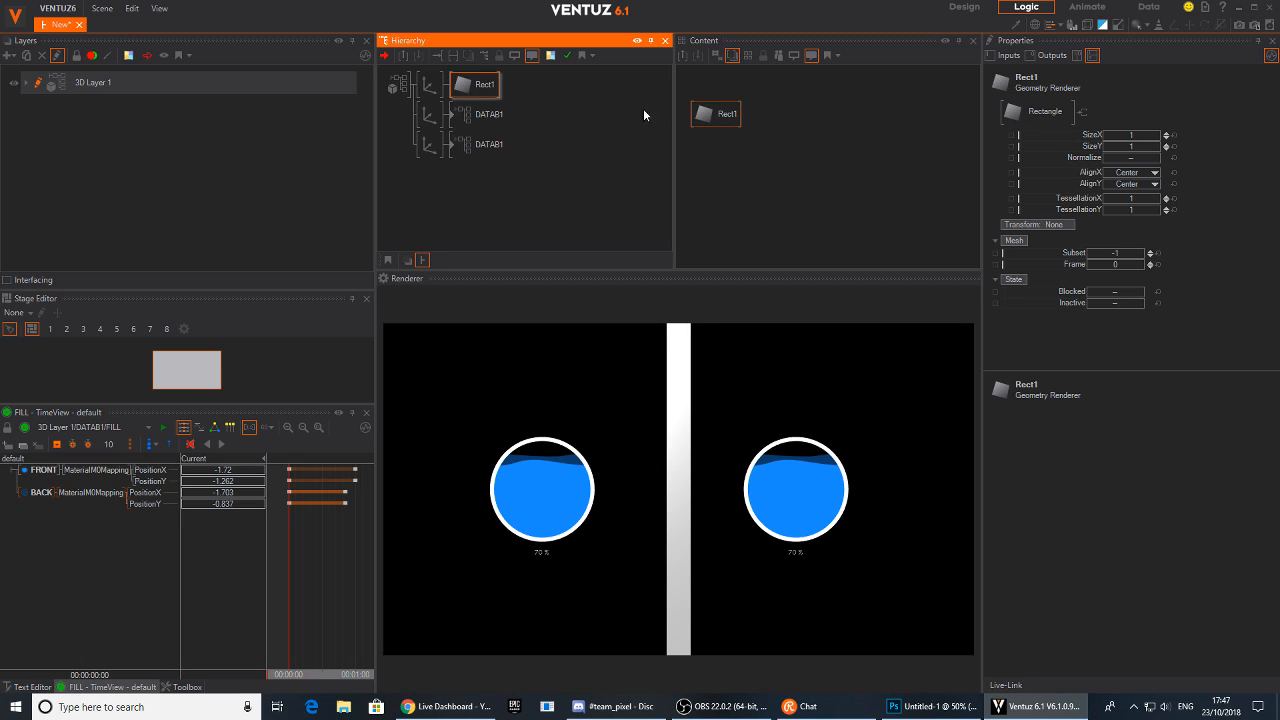
# Align the rectangle to the left and set its SizeX to about 13.07
pyautogui.click(720, 116)
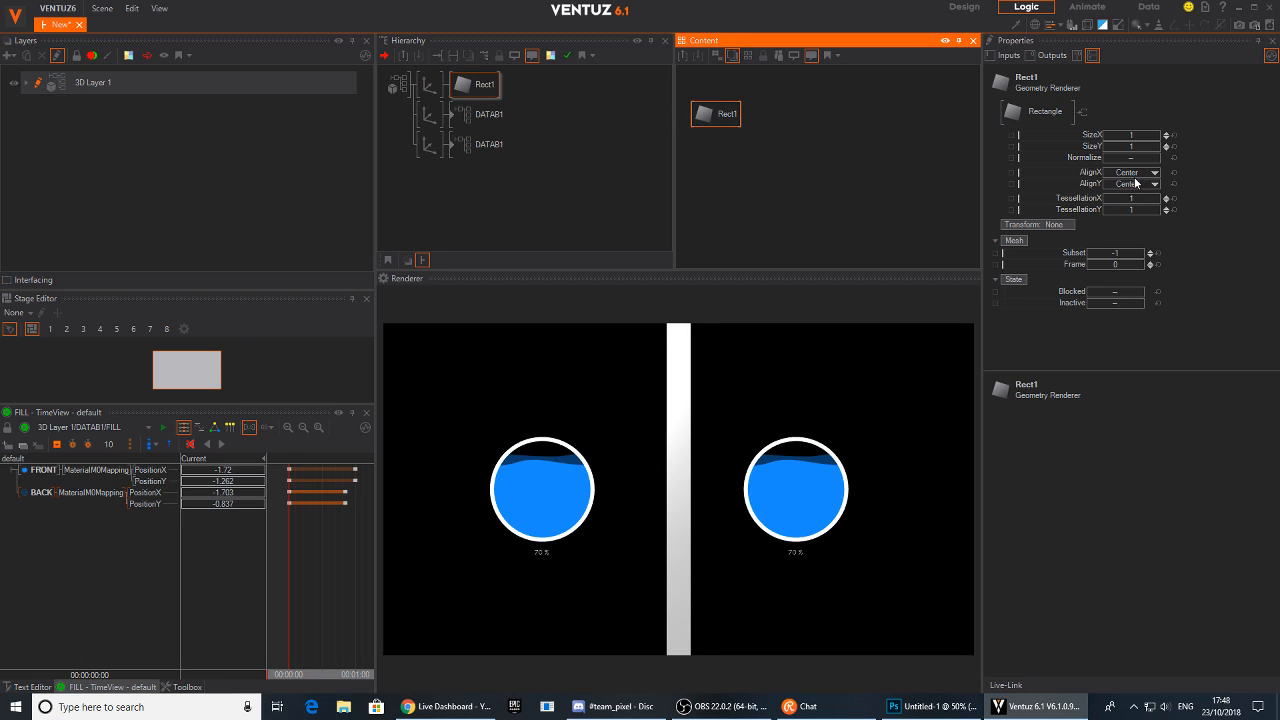
pyautogui.click(1130, 172)
pyautogui.click(1128, 182)
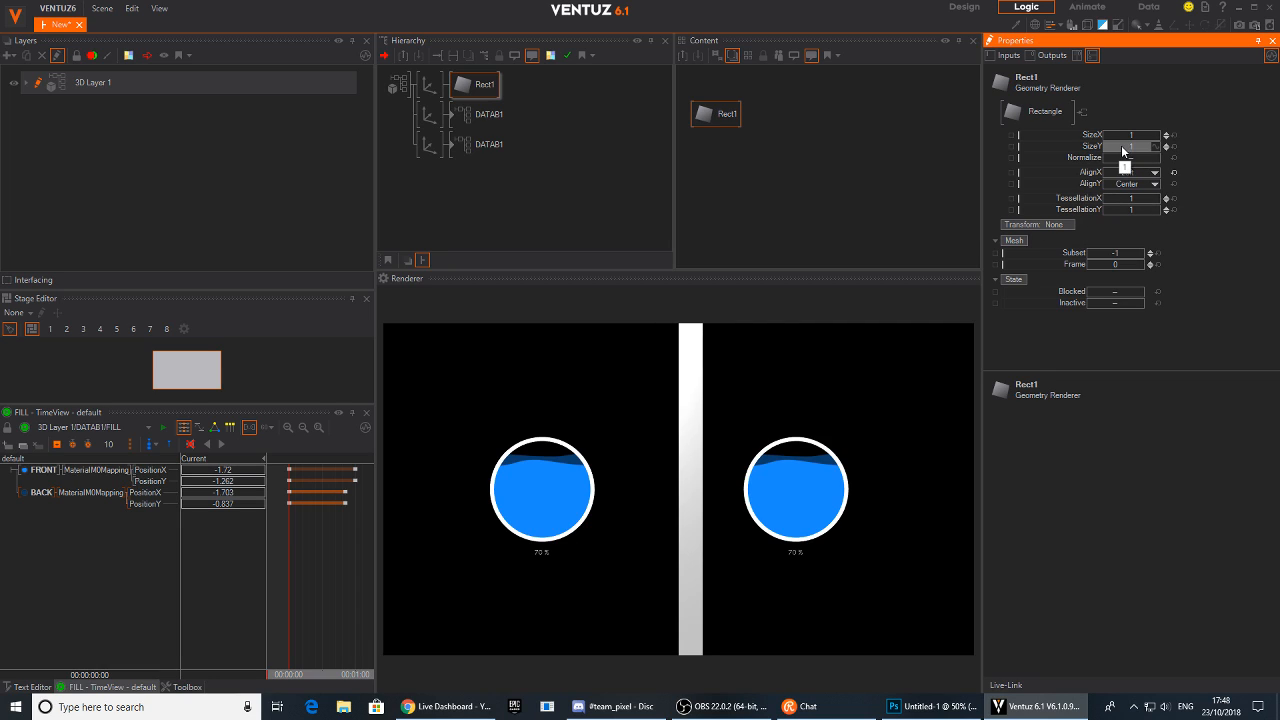
pyautogui.moveTo(1120, 135); pyautogui.dragTo(1162, 145)
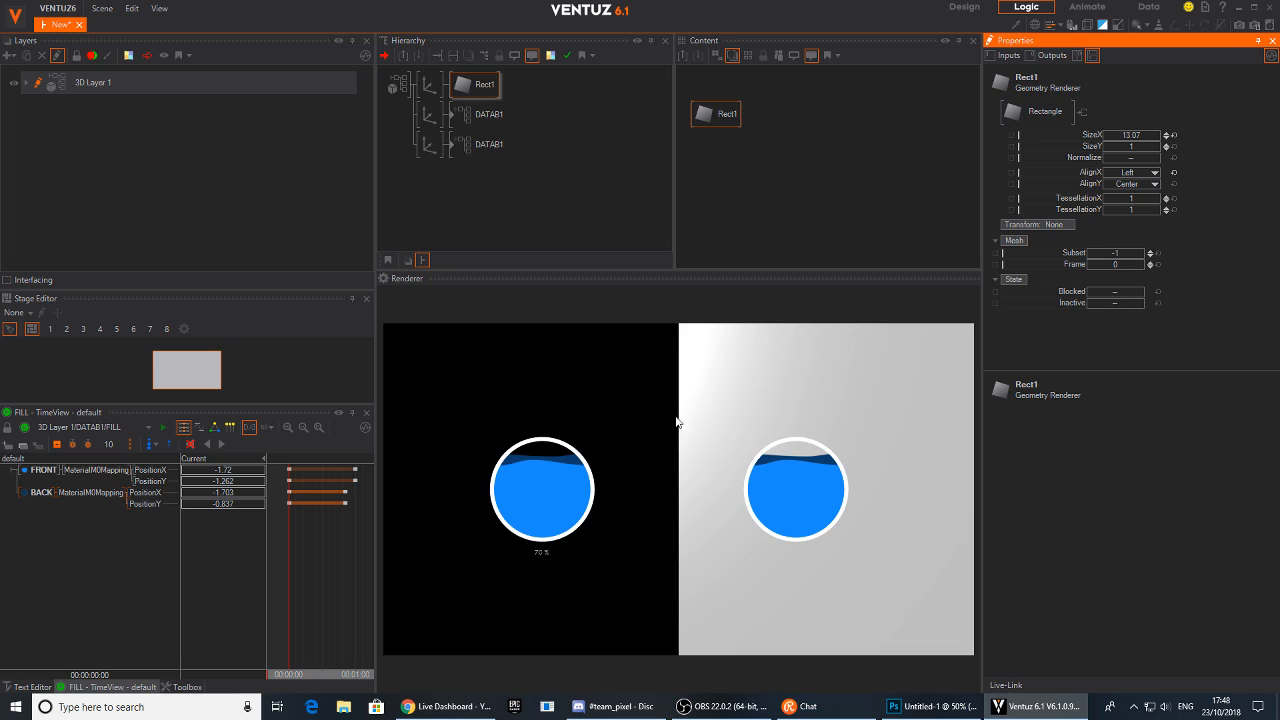
# Set the rectangle's axis Z position to 0.1
pyautogui.click(426, 88)
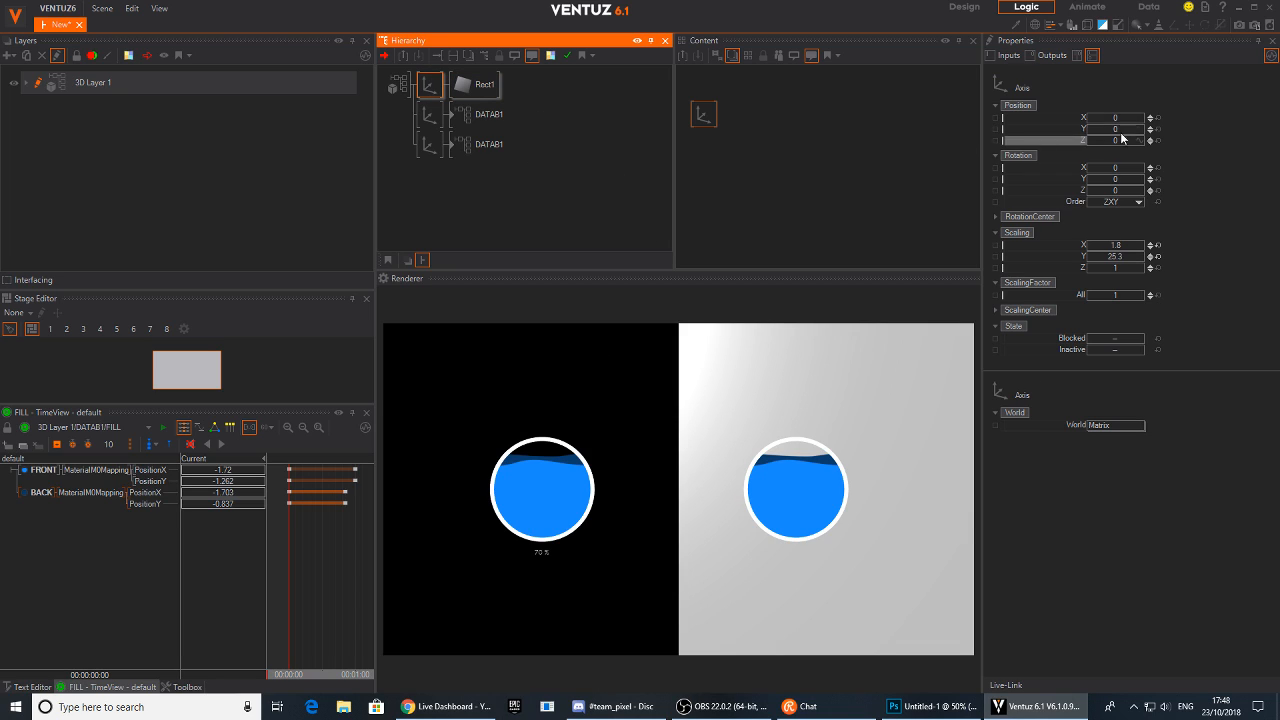
pyautogui.click(1150, 143)
pyautogui.doubleClick(1149, 139)
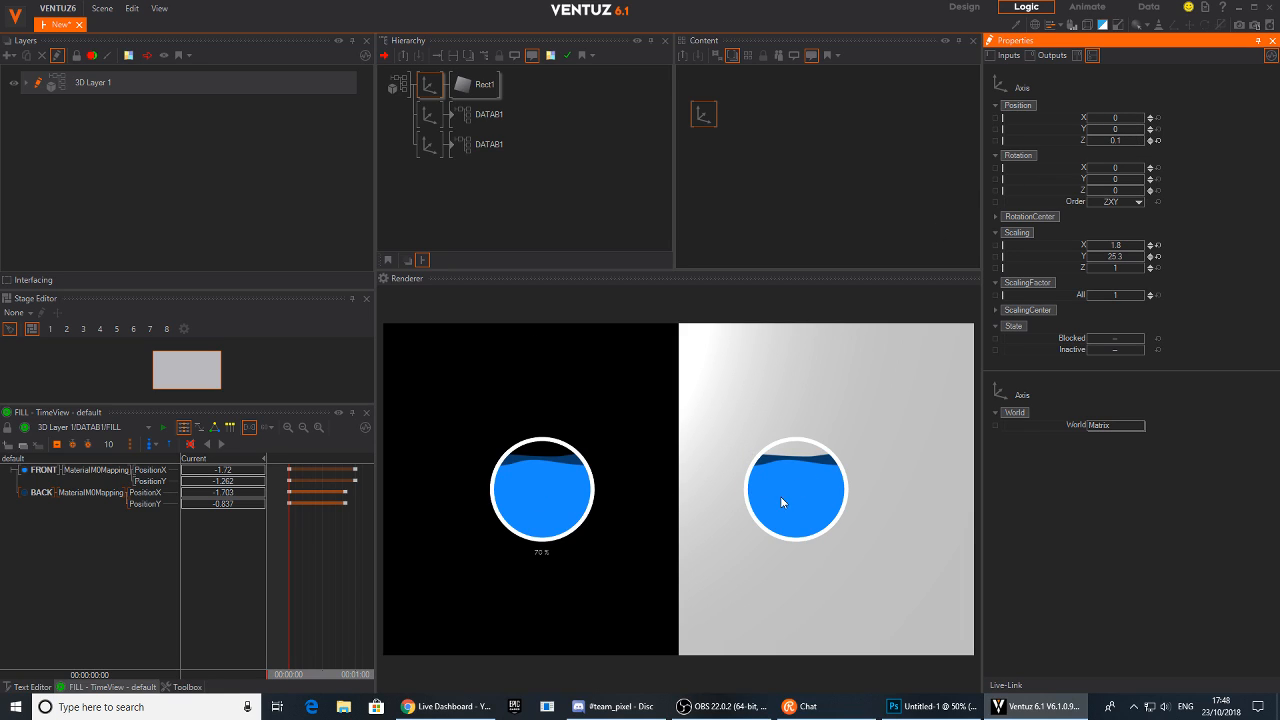
# Move the second bubble's axis further to the right along X
pyautogui.click(429, 145)
pyautogui.moveTo(1120, 118); pyautogui.dragTo(1087, 117)
pyautogui.click(426, 122)
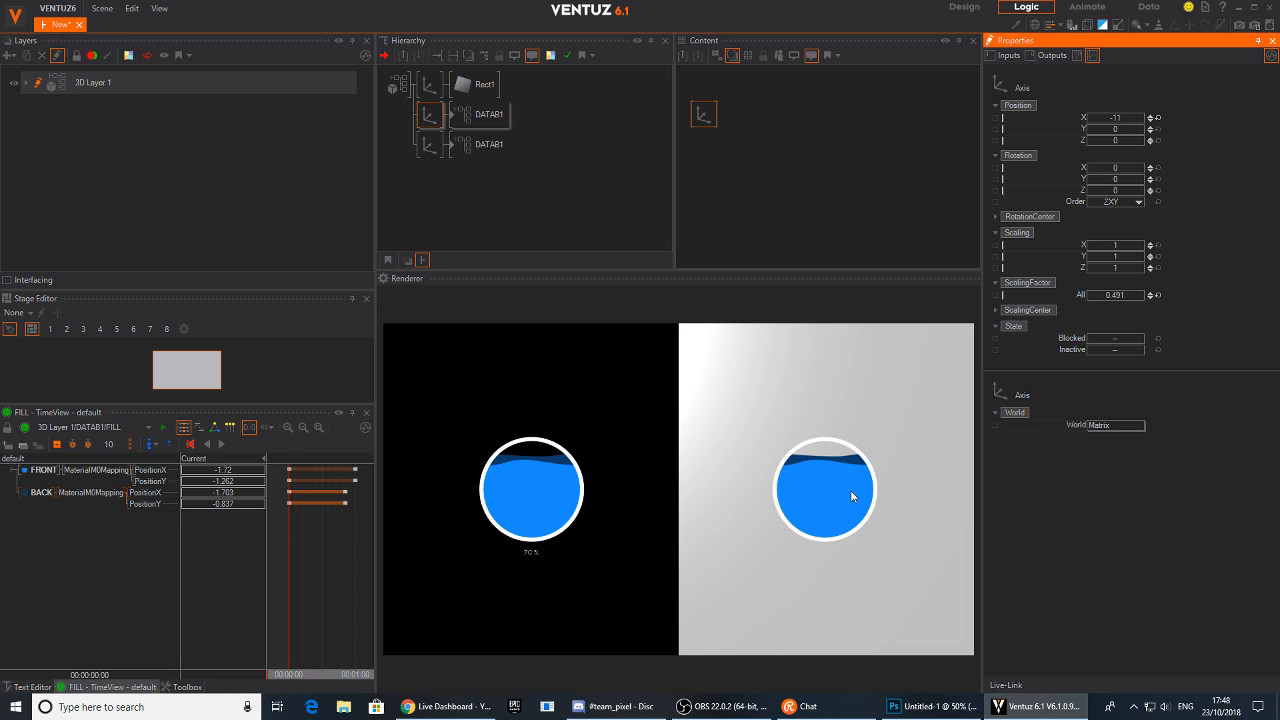
# Set the second bubble container's BOARDERColor to black
pyautogui.click(490, 144)
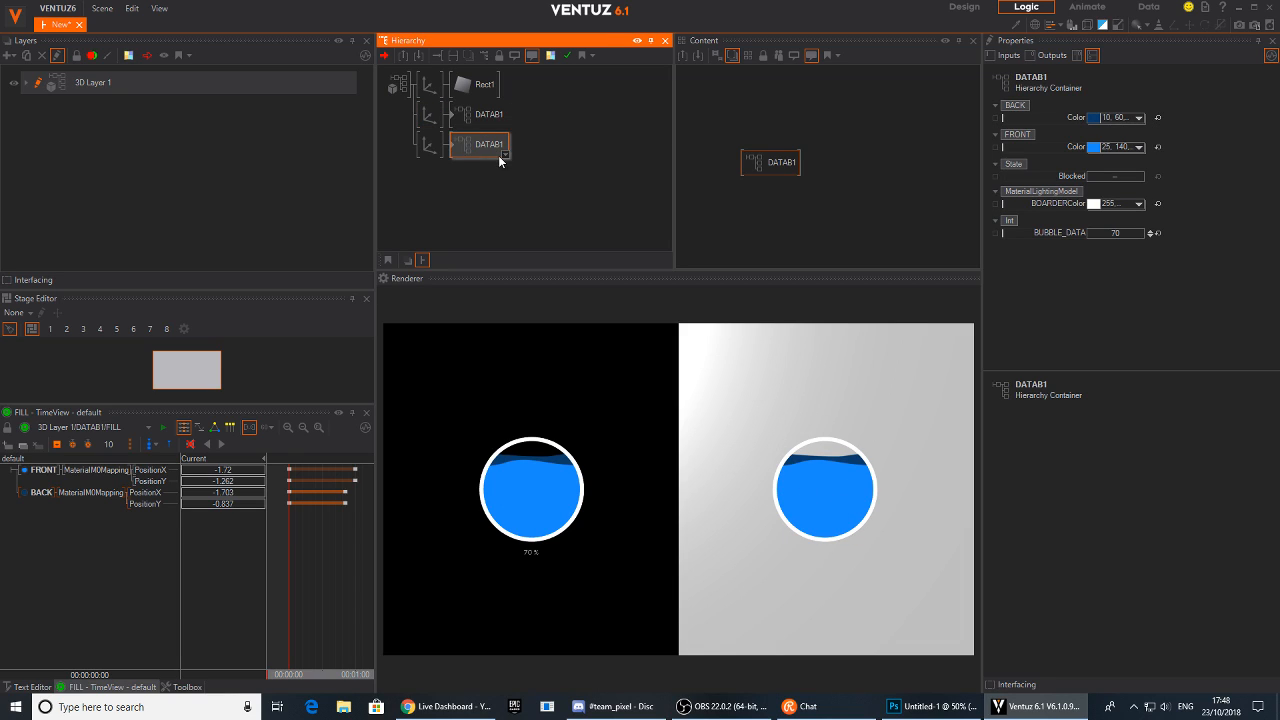
pyautogui.click(1137, 206)
pyautogui.click(1068, 334)
pyautogui.click(1209, 252)
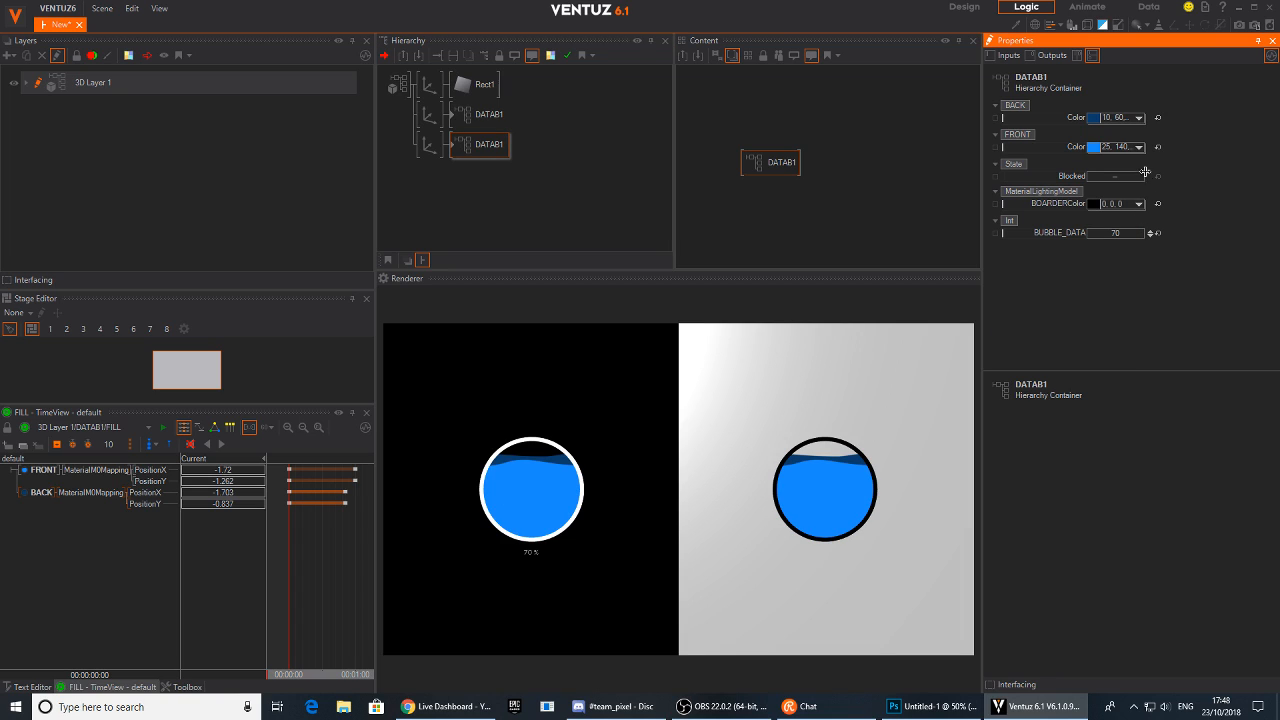
# Set the second bubble's FRONT color to a dark blue
pyautogui.click(1138, 147)
pyautogui.moveTo(1130, 200); pyautogui.dragTo(1126, 207)
pyautogui.click(1138, 117)
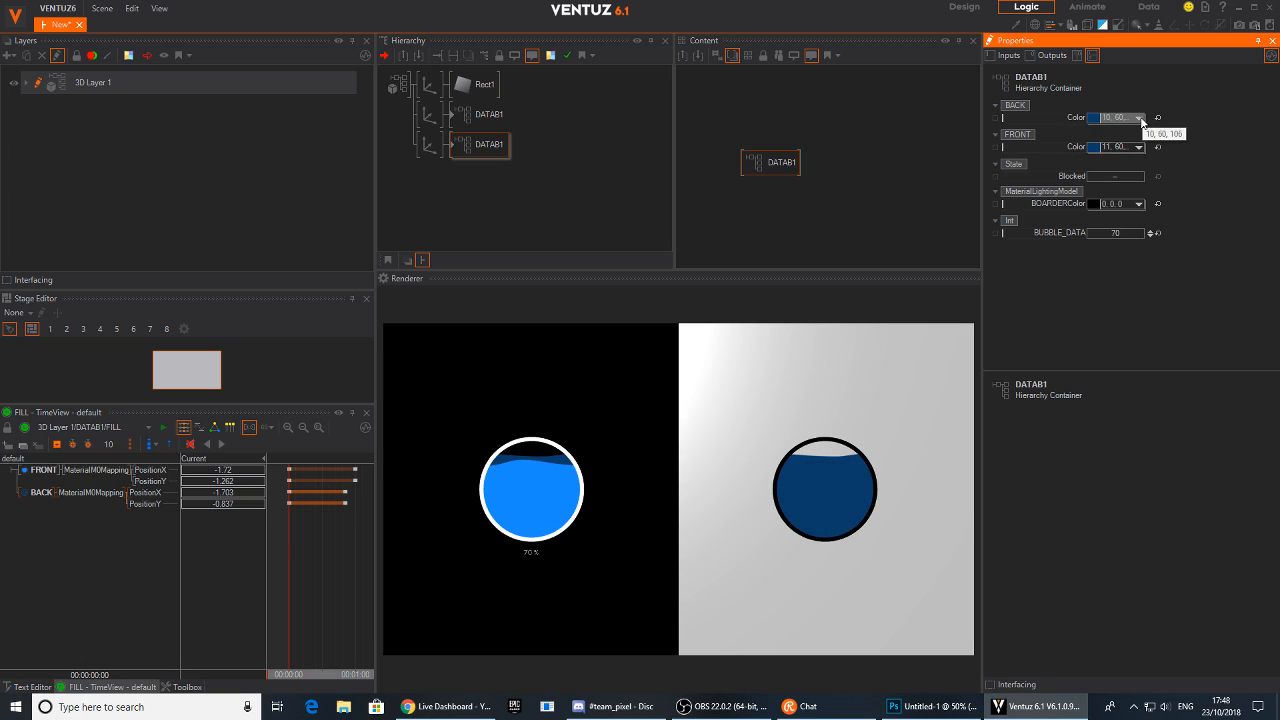
# Set the second bubble's BACK color to bright blue 0, 138, 224
pyautogui.click(1138, 117)
pyautogui.moveTo(1095, 168); pyautogui.dragTo(1139, 167)
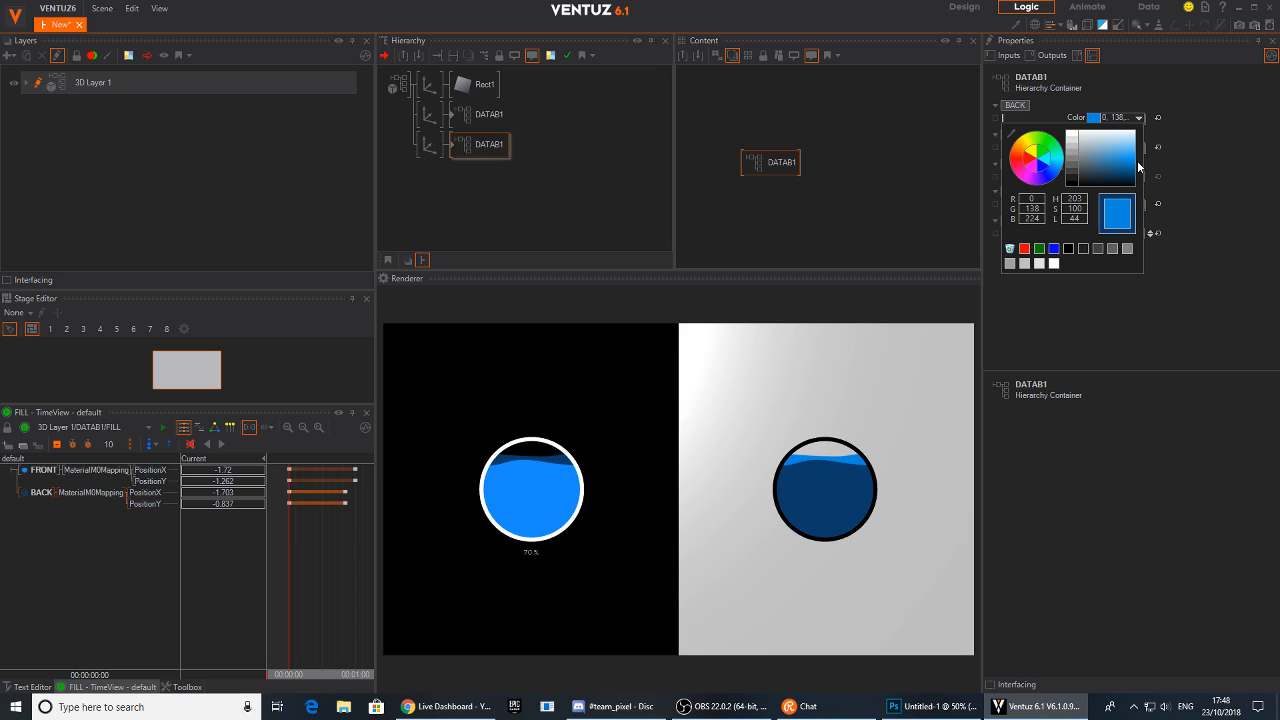
pyautogui.click(1222, 173)
# Enter the first bubble's container and insert a Color Solid node in front of the 2D text
pyautogui.click(486, 145)
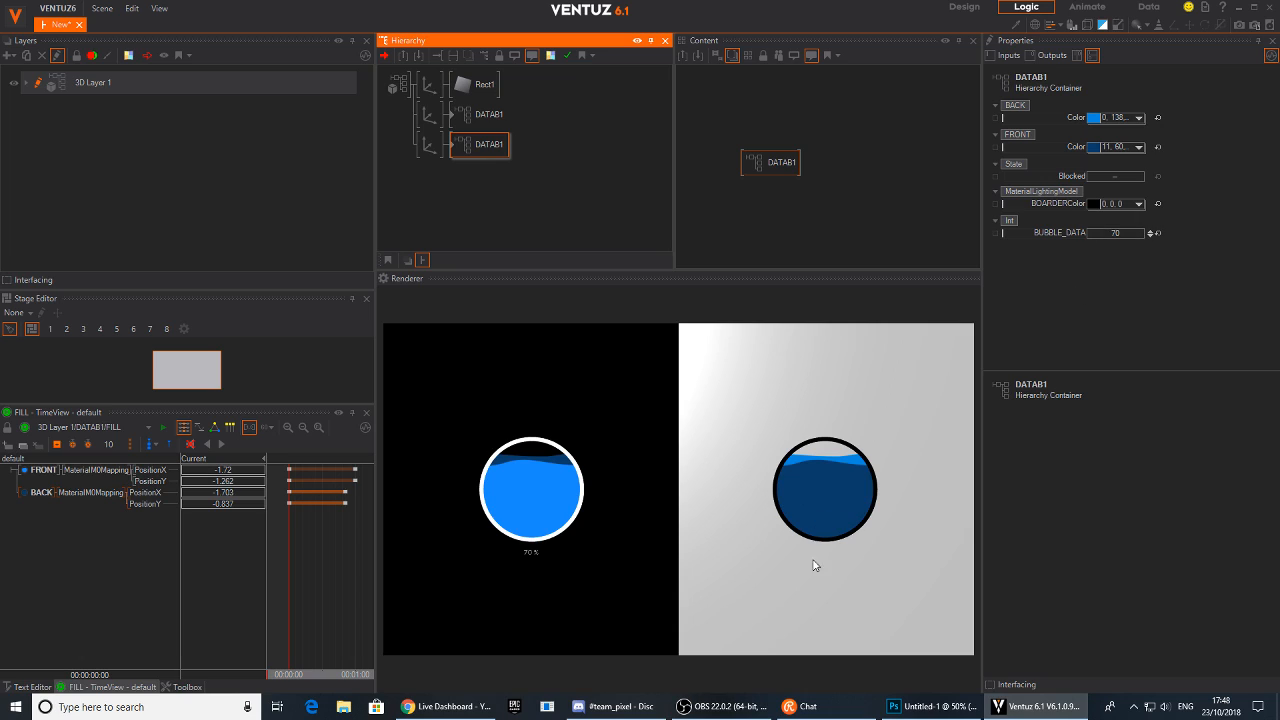
pyautogui.click(456, 121)
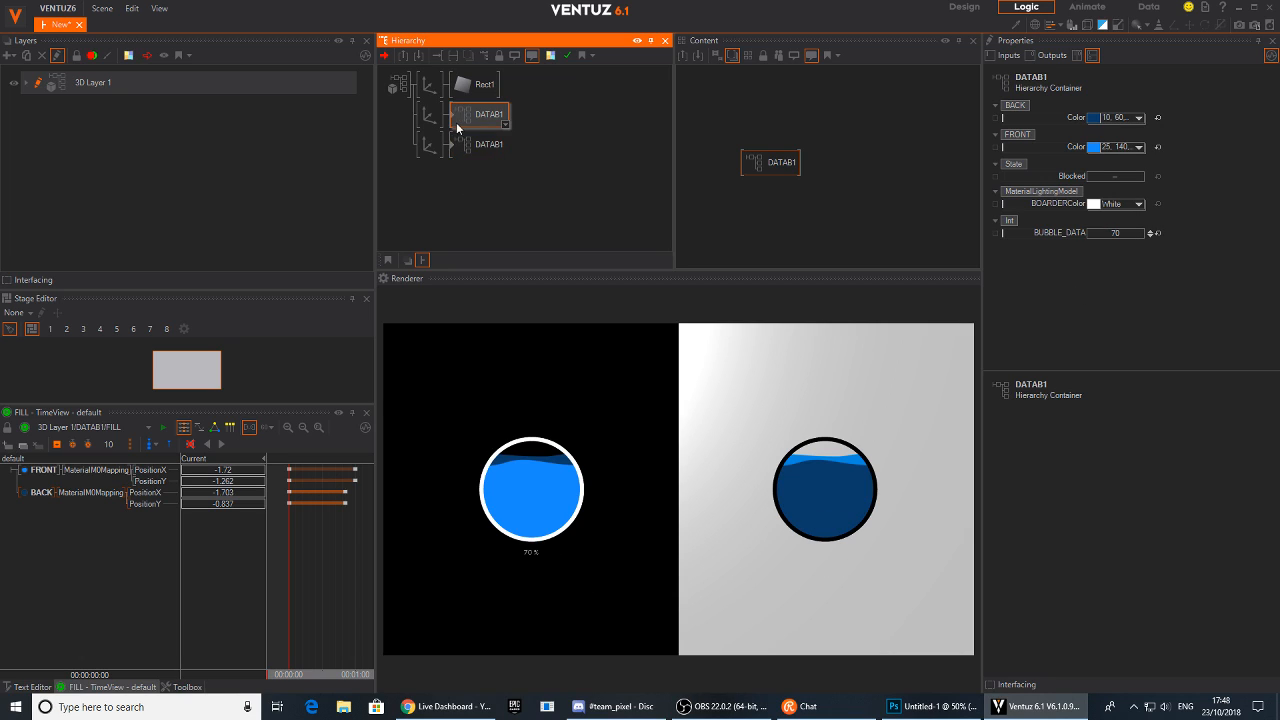
pyautogui.doubleClick(453, 120)
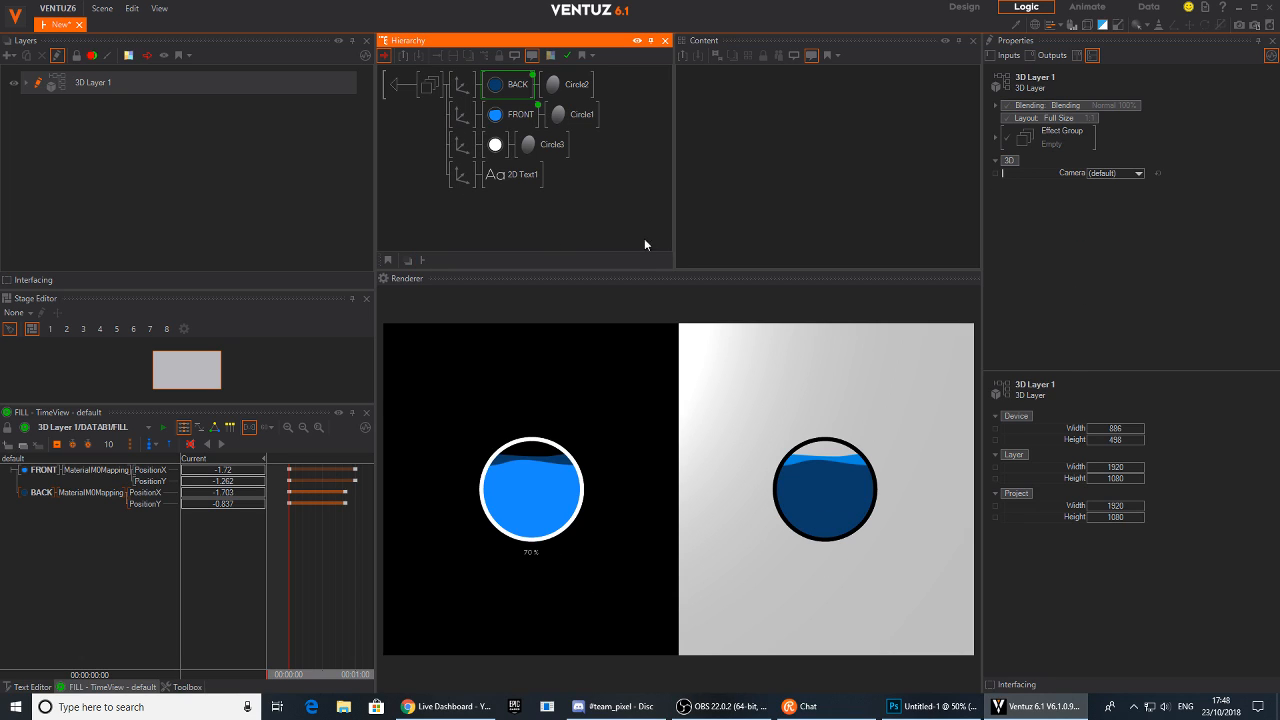
pyautogui.click(505, 175)
pyautogui.click(790, 233)
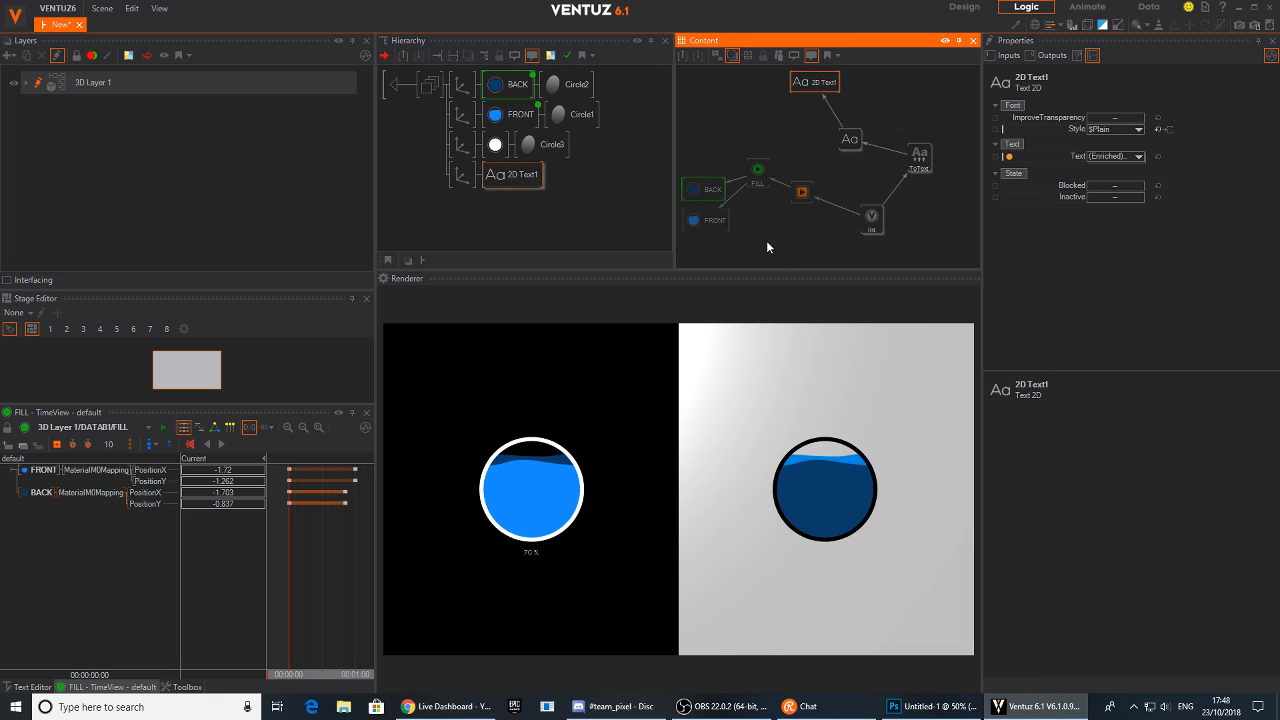
pyautogui.doubleClick(545, 214)
pyautogui.write('c')
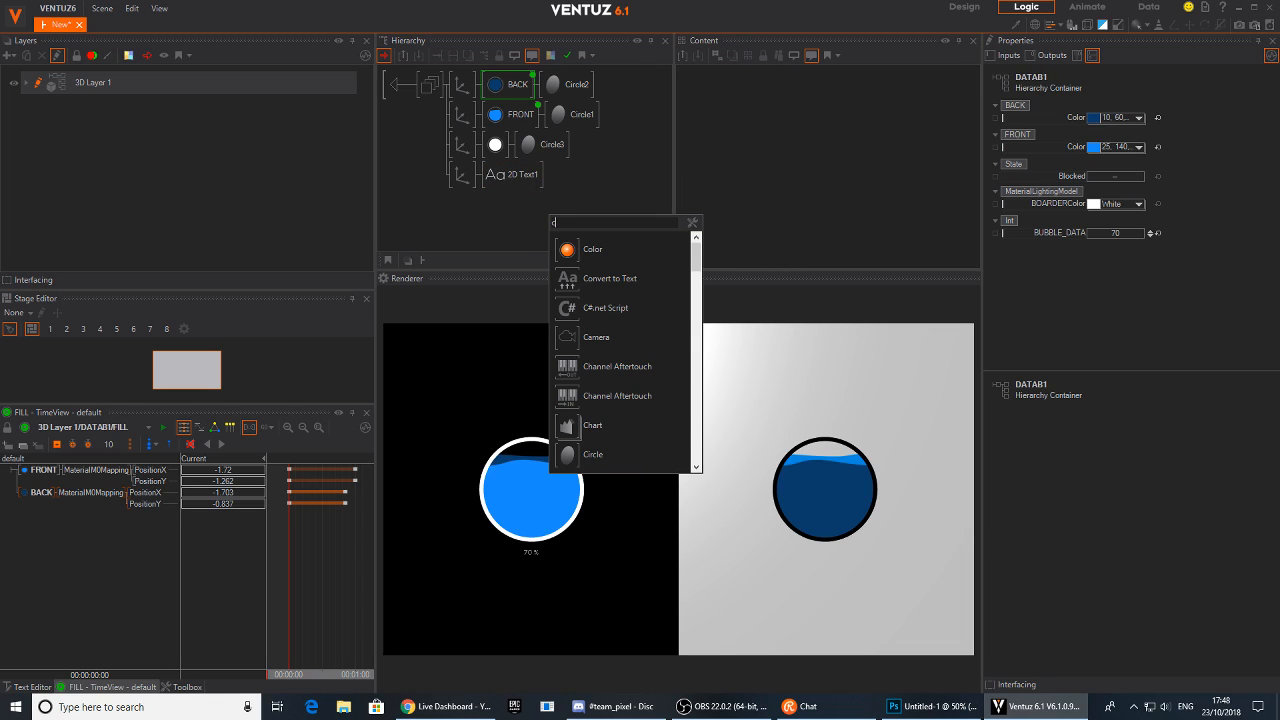
pyautogui.write('p')
pyautogui.press('BackSpace')
pyautogui.press('BackSpace')
pyautogui.write('colo')
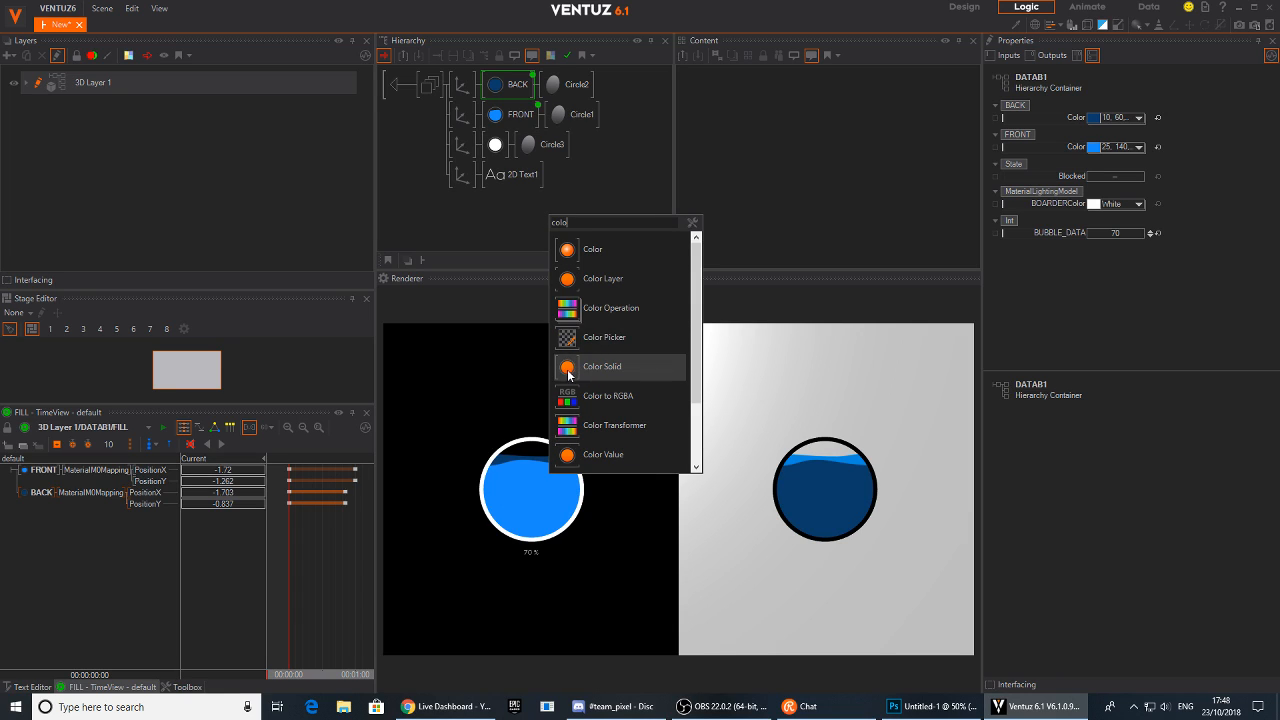
pyautogui.click(603, 366)
pyautogui.click(487, 183)
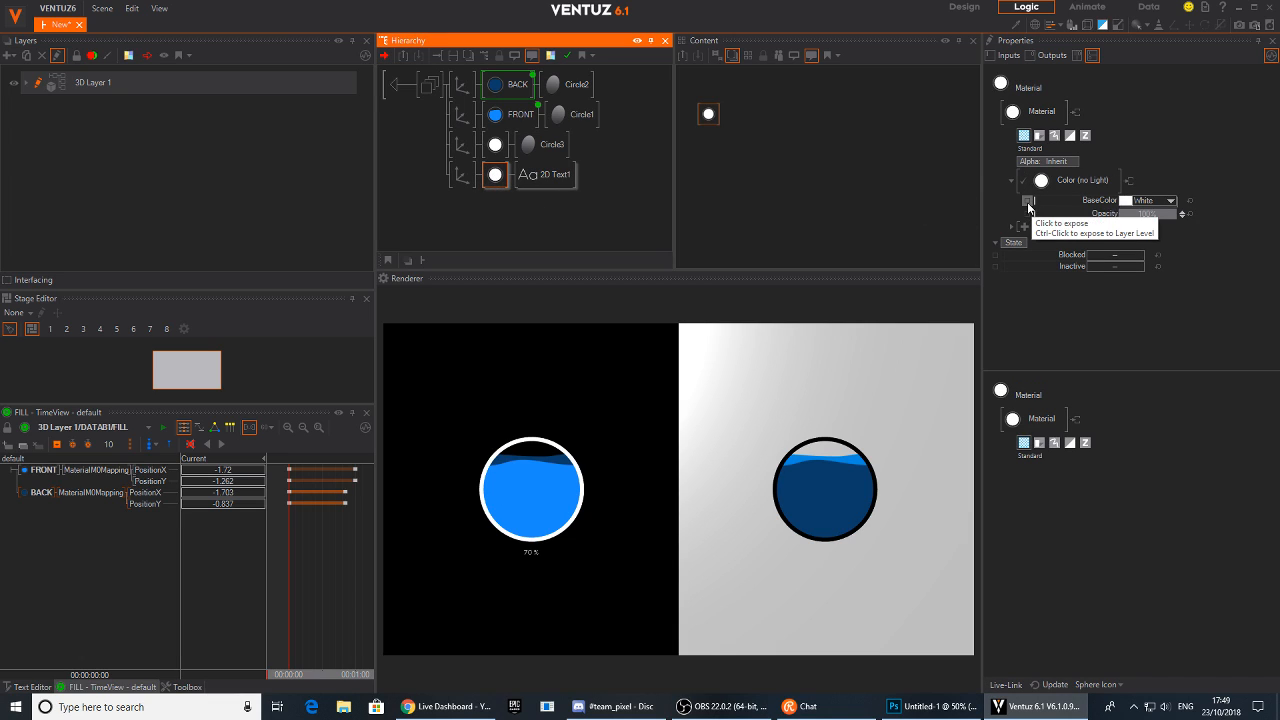
# Expose the color node's BaseColor property under the name FONTColor
pyautogui.click(1028, 203)
pyautogui.click(1028, 203)
pyautogui.click(550, 291)
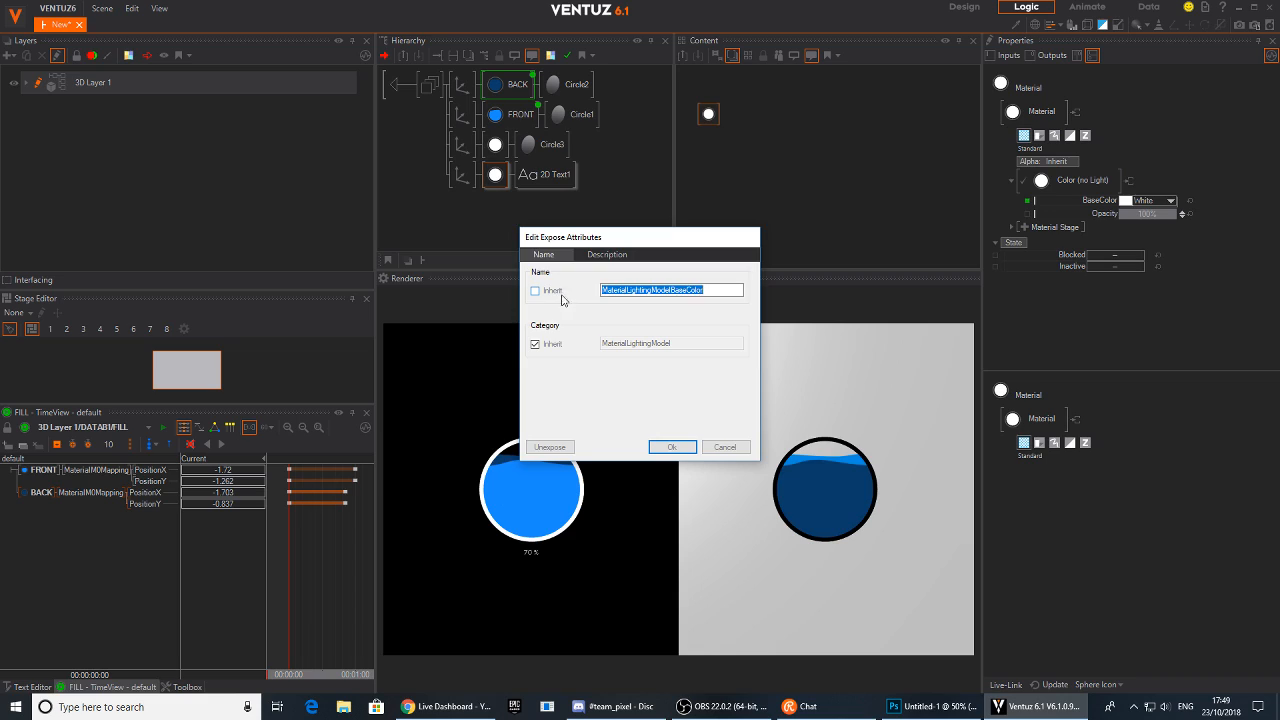
pyautogui.click(683, 289)
pyautogui.moveTo(683, 289); pyautogui.dragTo(541, 275)
pyautogui.write('FONT')
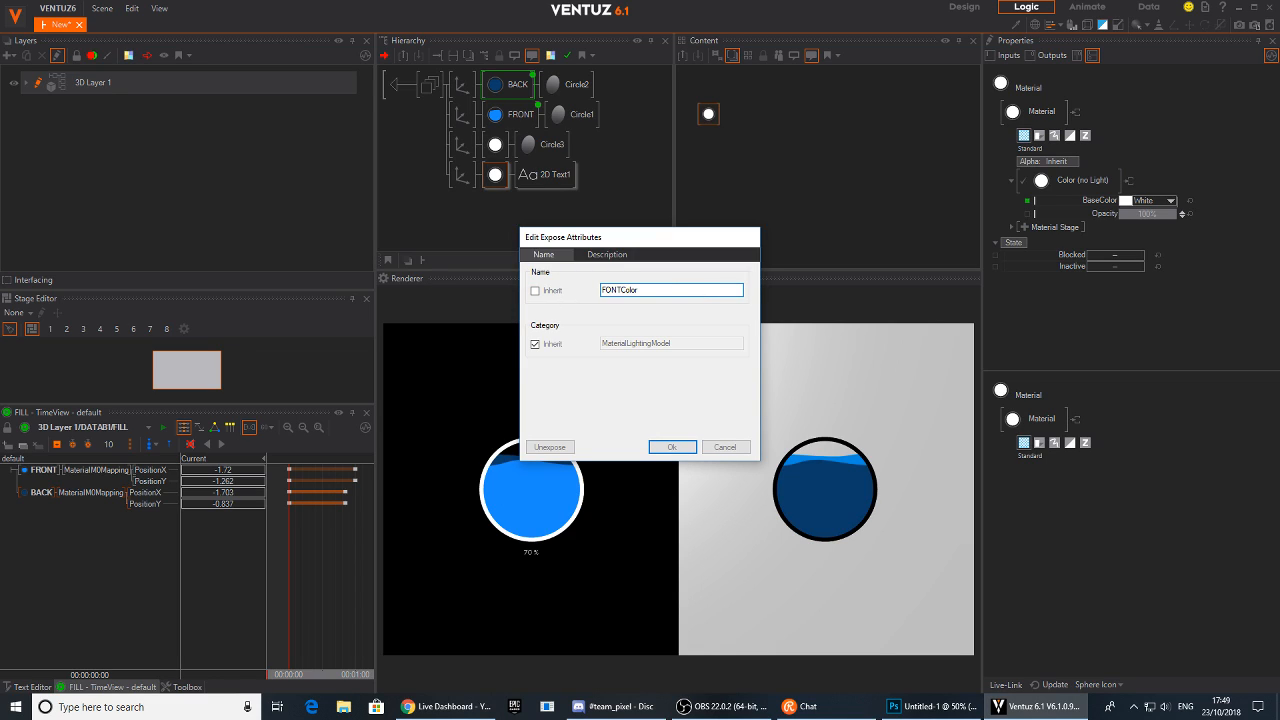
pyautogui.press('Return')
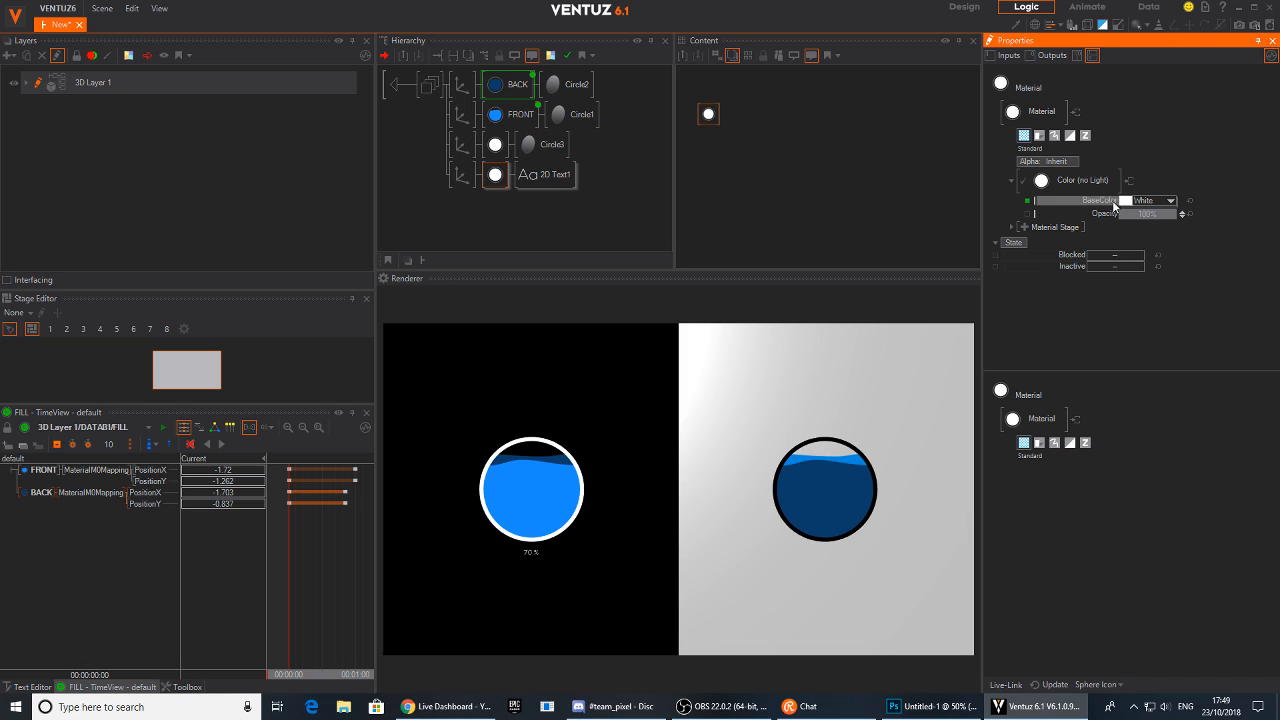
# Rearrange the nodes in the content view, placing the new color node beside the text chain
pyautogui.click(552, 181)
pyautogui.click(501, 178)
pyautogui.keyDown('ctrl'); pyautogui.click(537, 178); pyautogui.keyUp('ctrl')
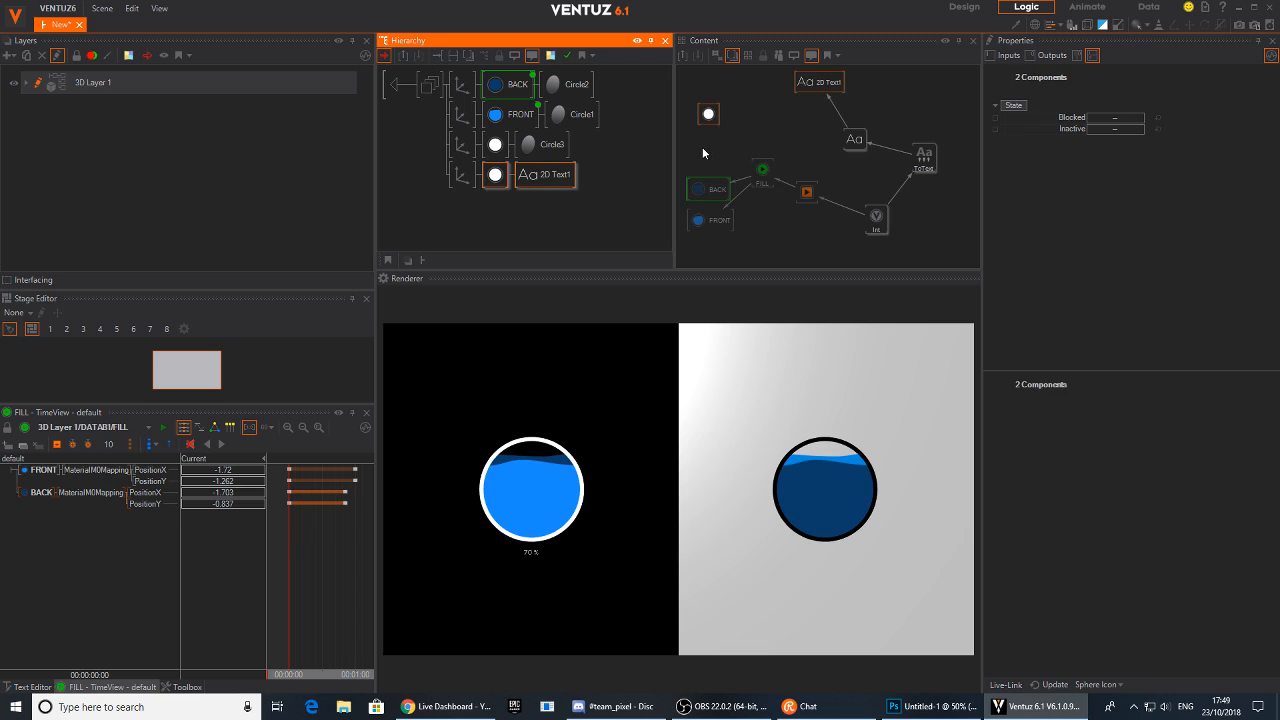
pyautogui.click(708, 114)
pyautogui.moveTo(708, 116); pyautogui.dragTo(811, 236)
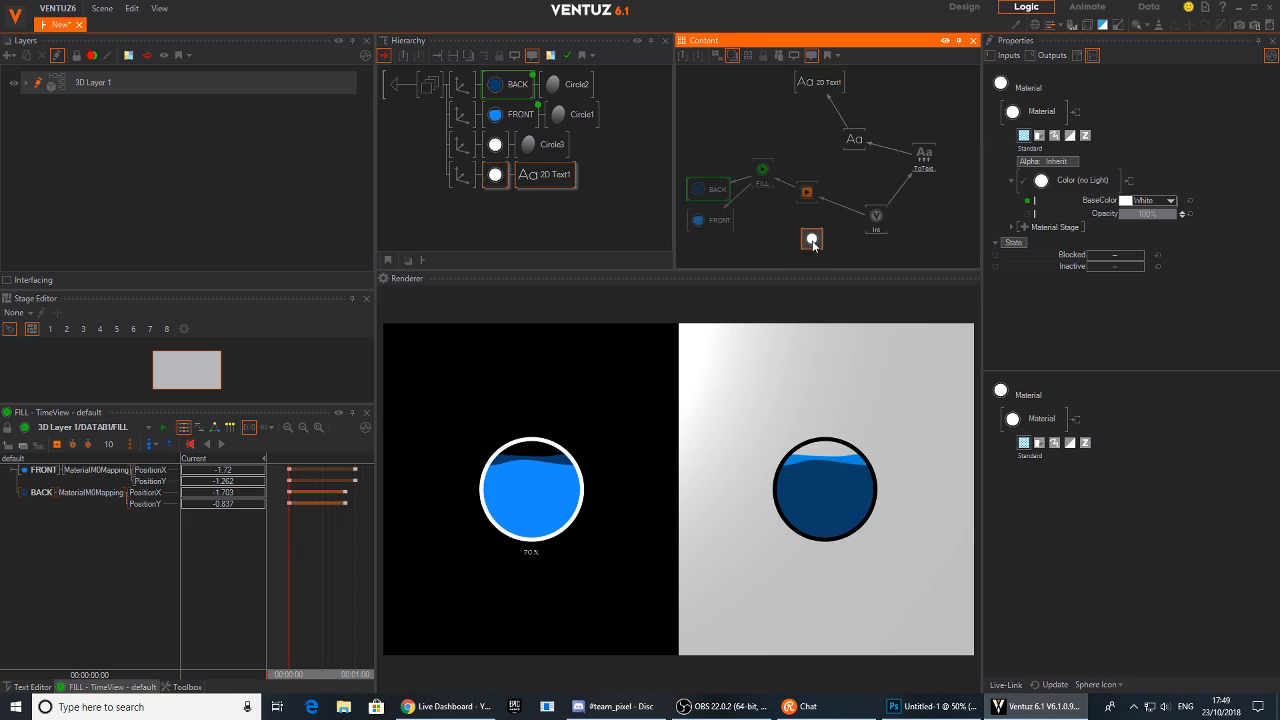
pyautogui.click(763, 222)
pyautogui.moveTo(711, 180); pyautogui.dragTo(811, 188)
pyautogui.moveTo(882, 220); pyautogui.dragTo(870, 188)
pyautogui.moveTo(864, 134); pyautogui.dragTo(935, 108)
pyautogui.moveTo(924, 156); pyautogui.dragTo(917, 180)
pyautogui.moveTo(830, 88); pyautogui.dragTo(926, 77)
pyautogui.moveTo(923, 124); pyautogui.dragTo(916, 143)
pyautogui.moveTo(915, 187)
pyautogui.mouseDown()
pyautogui.moveTo(919, 197)
pyautogui.moveTo(816, 196)
pyautogui.moveTo(915, 199)
pyautogui.mouseUp()
pyautogui.moveTo(810, 249); pyautogui.dragTo(742, 268)
pyautogui.moveTo(869, 264); pyautogui.dragTo(789, 241)
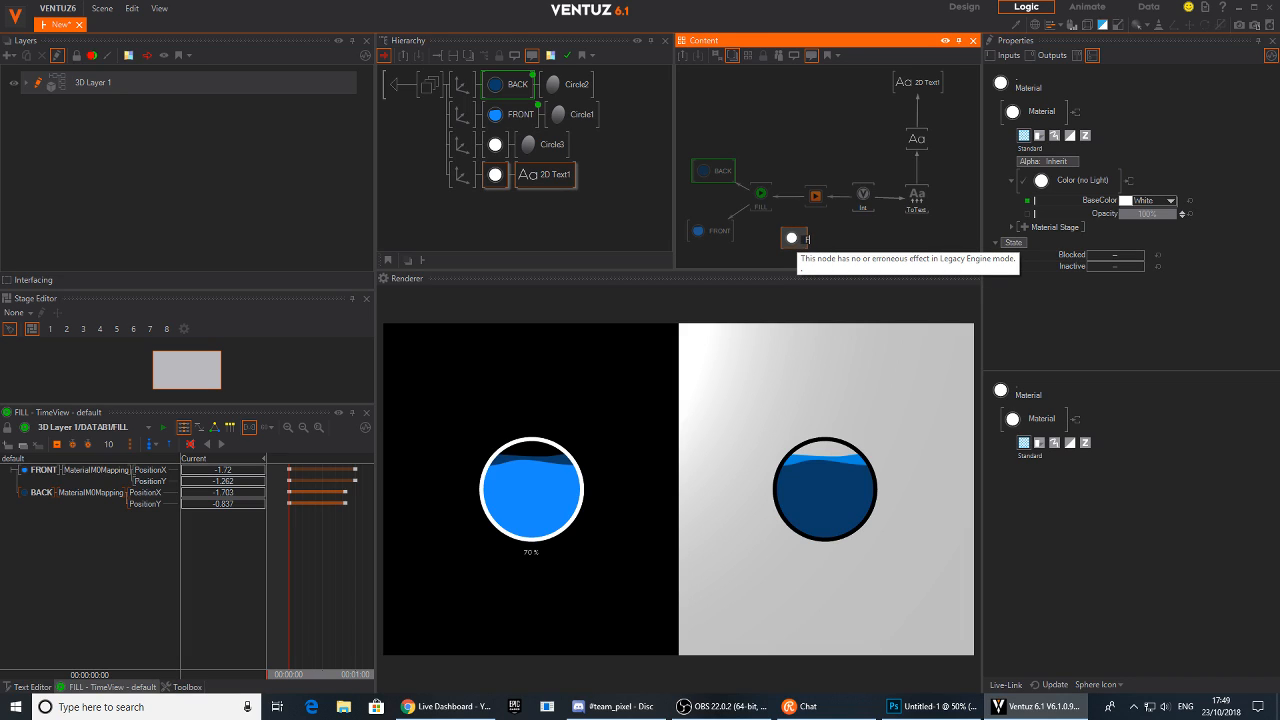
# Rename the color node FONT and the 2D text node VALUE
pyautogui.press('Return')
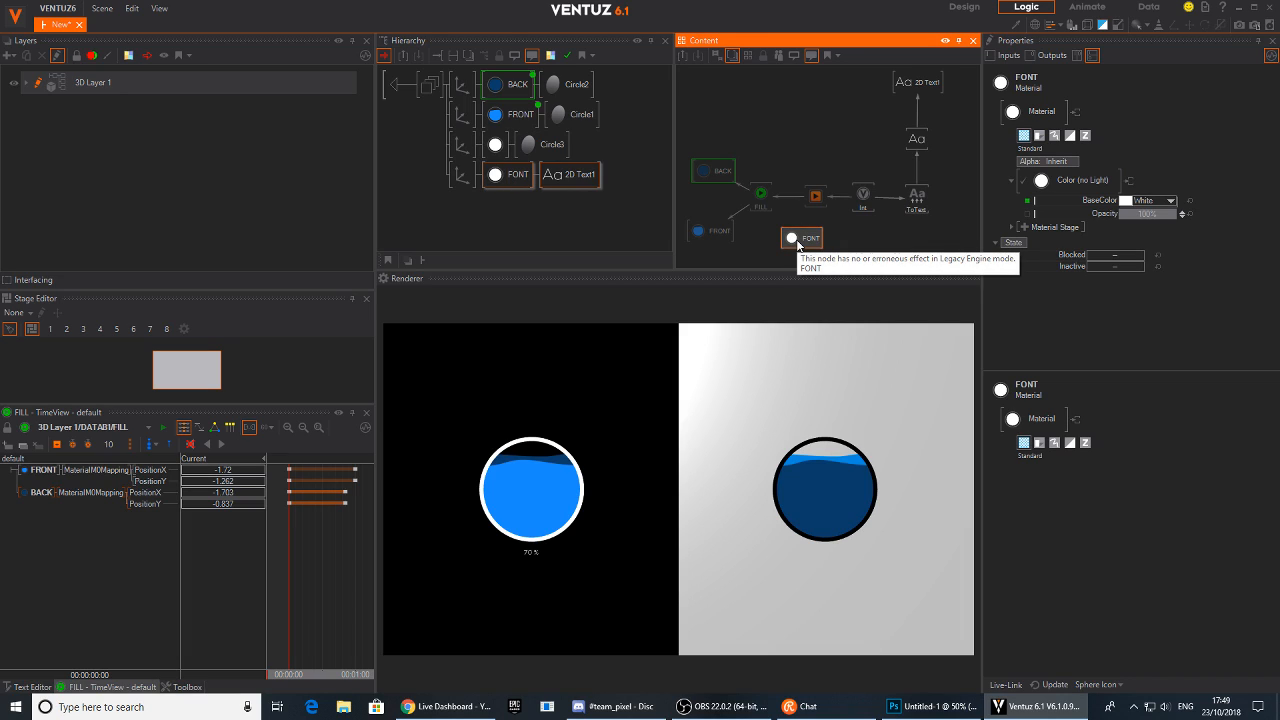
pyautogui.click(580, 175)
pyautogui.click(580, 175)
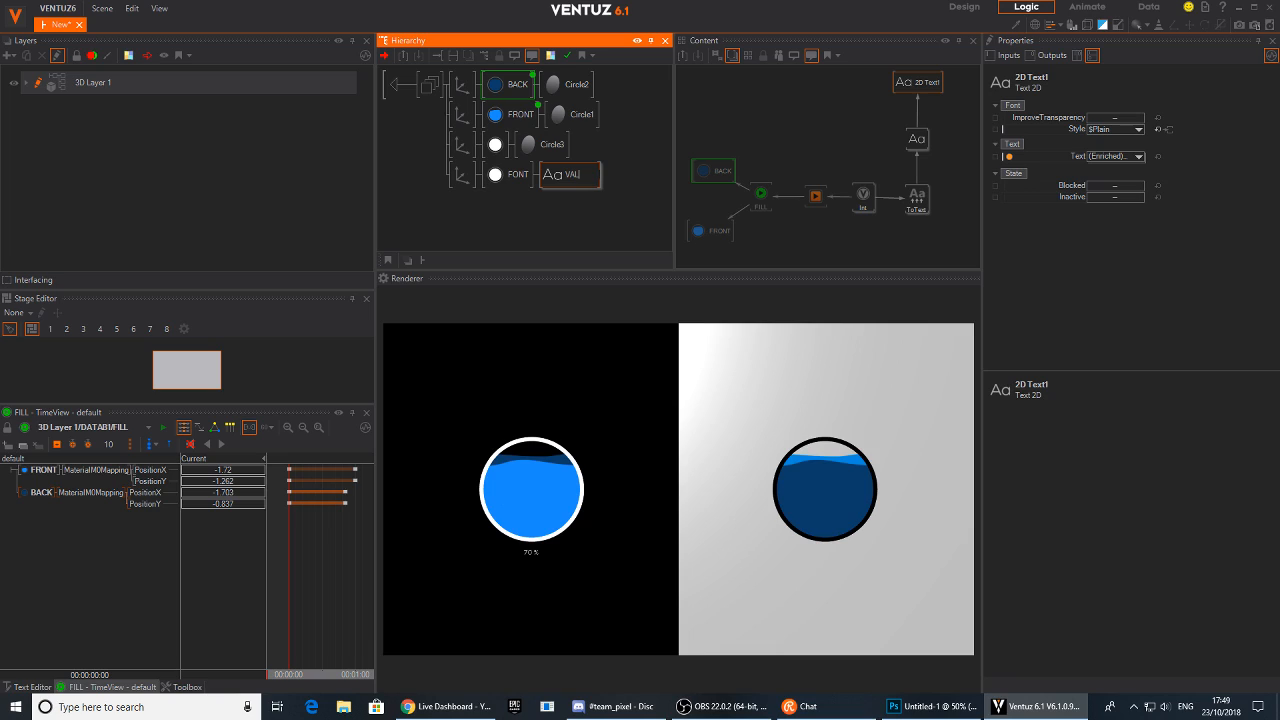
pyautogui.press('Return')
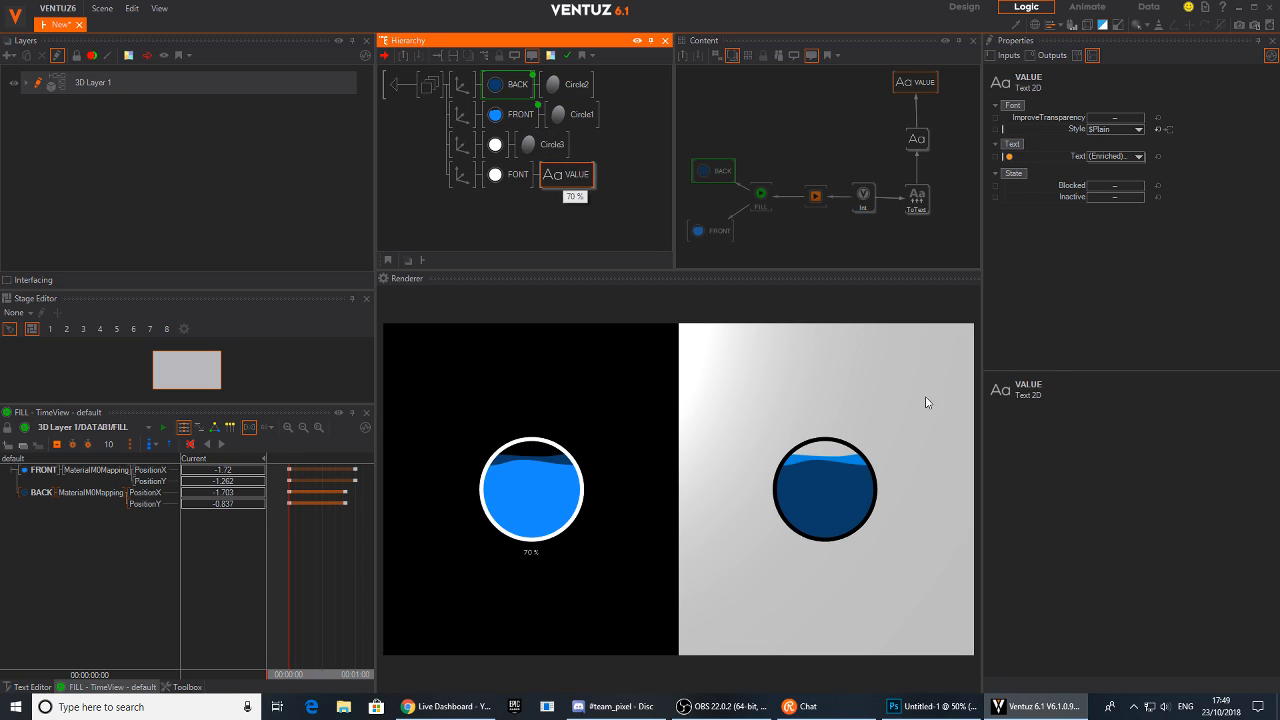
# Leave the container and copy the first bubble's updated container onto the second bubble
pyautogui.click(863, 240)
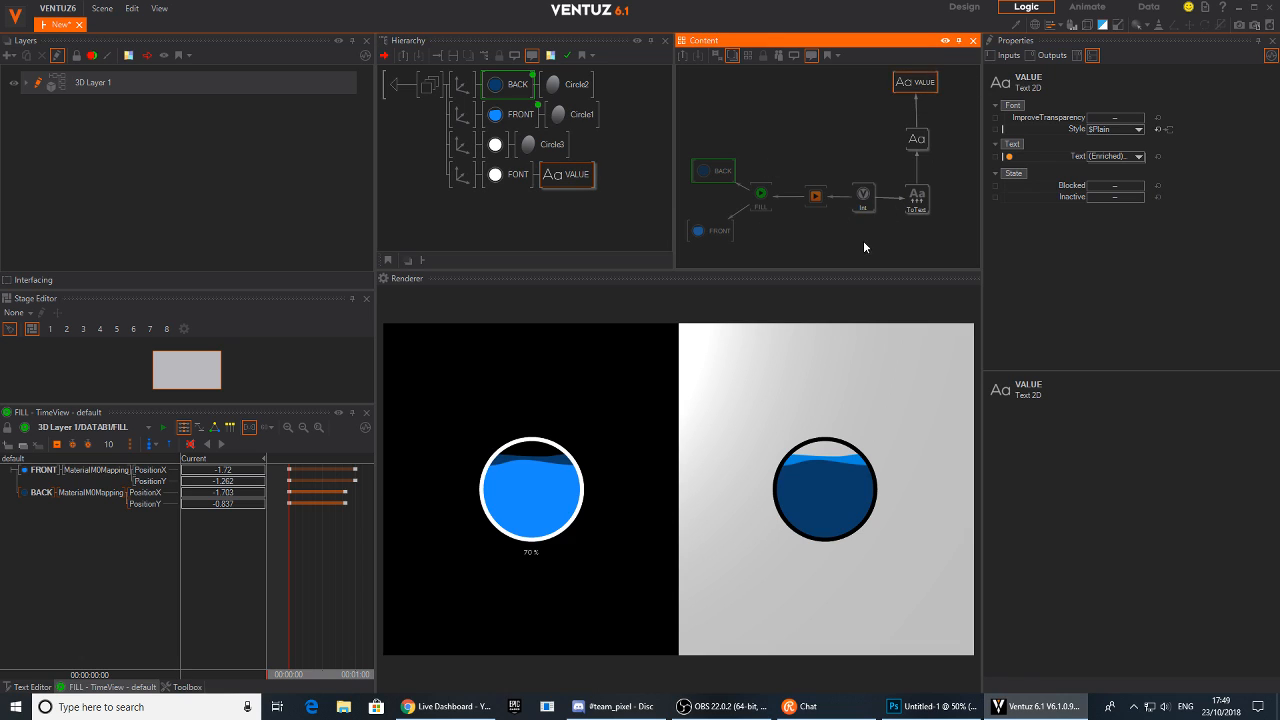
pyautogui.click(564, 179)
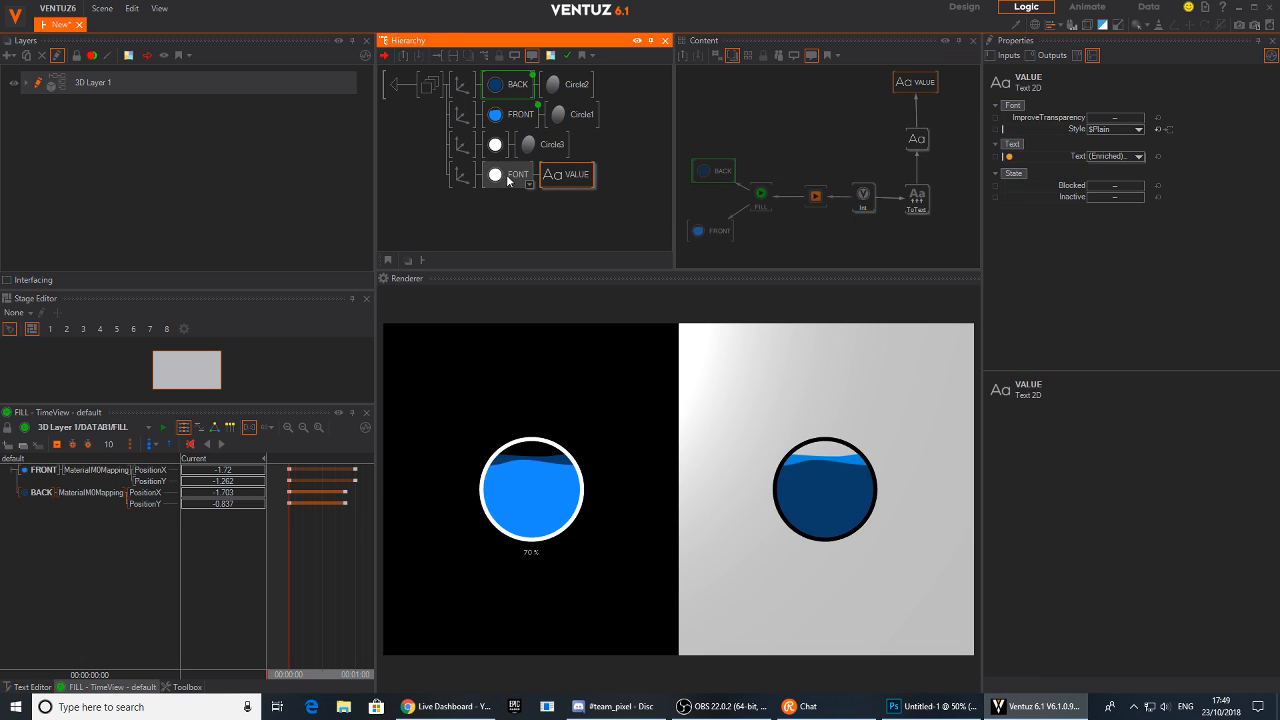
pyautogui.click(514, 180)
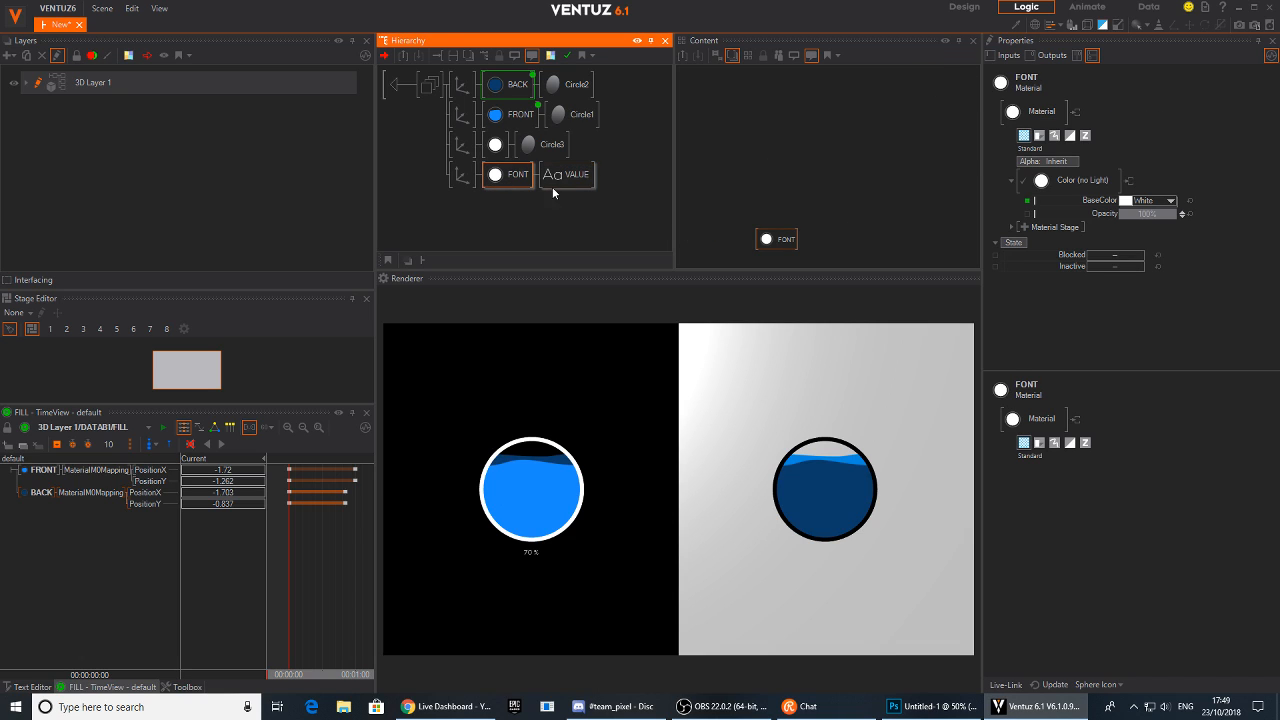
pyautogui.click(409, 84)
pyautogui.click(481, 114)
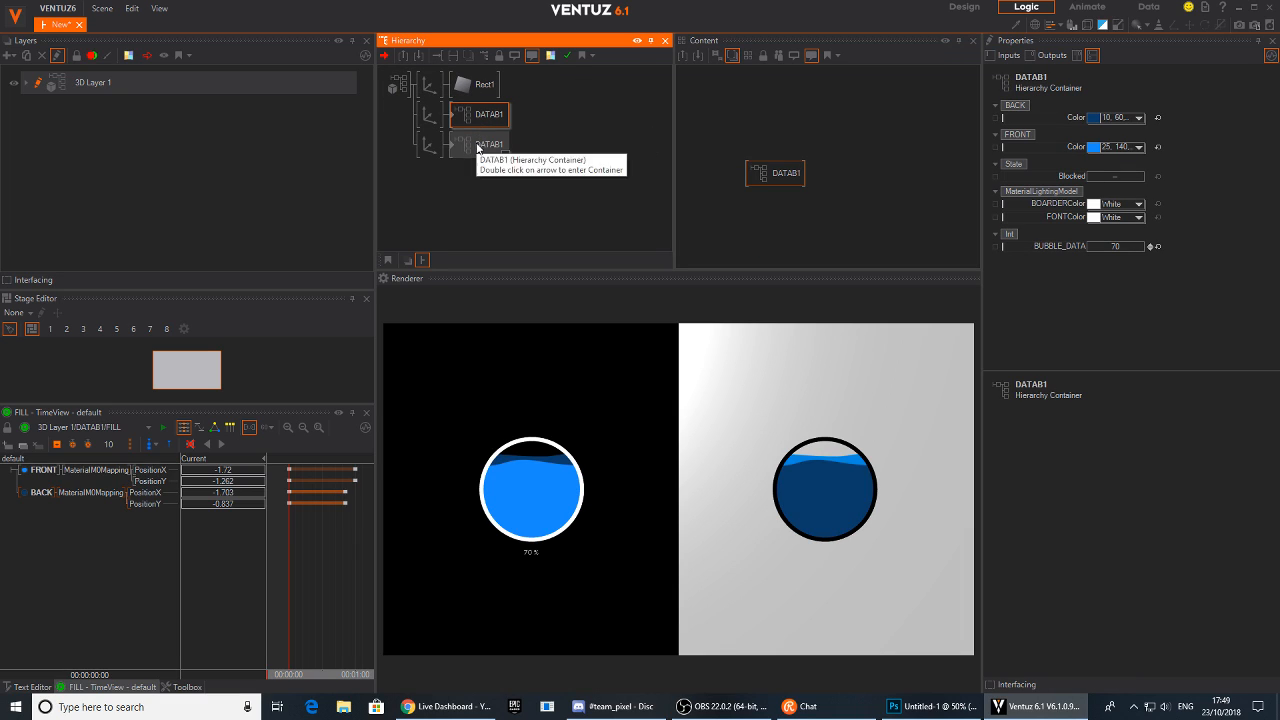
pyautogui.click(478, 146)
pyautogui.rightClick(480, 148)
pyautogui.press('Escape')
pyautogui.moveTo(481, 120); pyautogui.dragTo(477, 151)
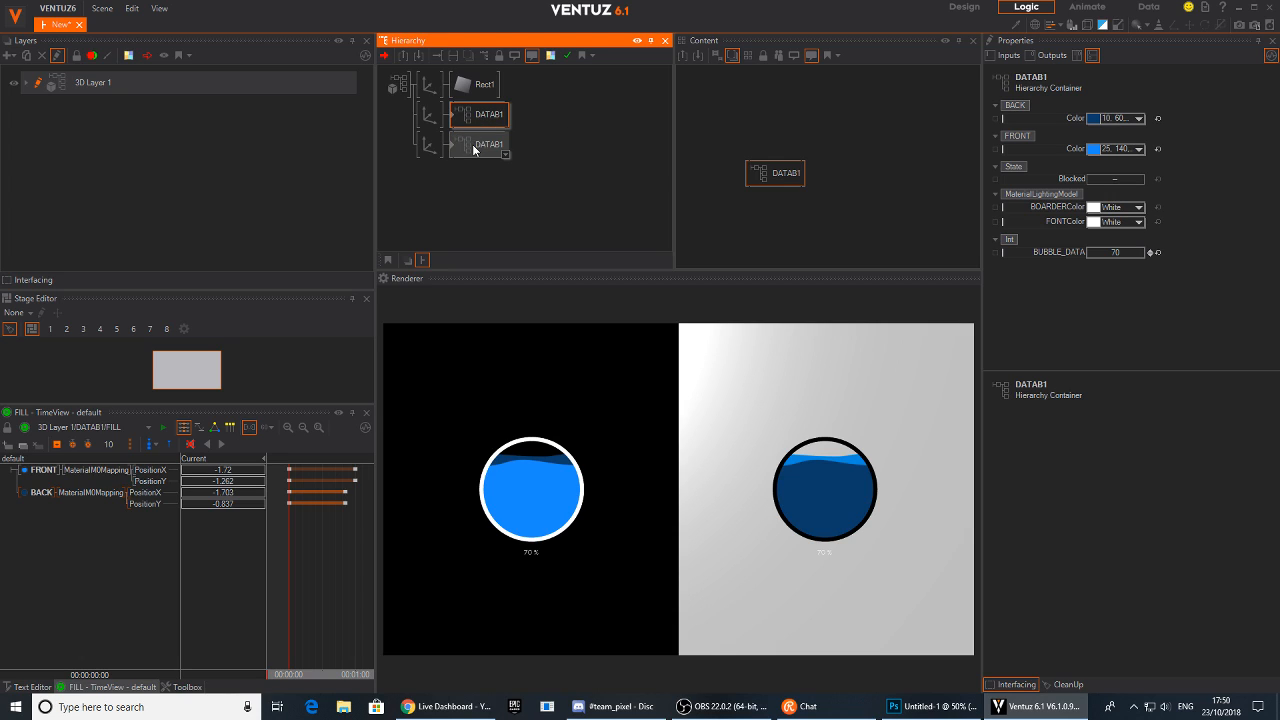
# Set the second bubble container's FONTColor to black
pyautogui.click(479, 117)
pyautogui.click(481, 147)
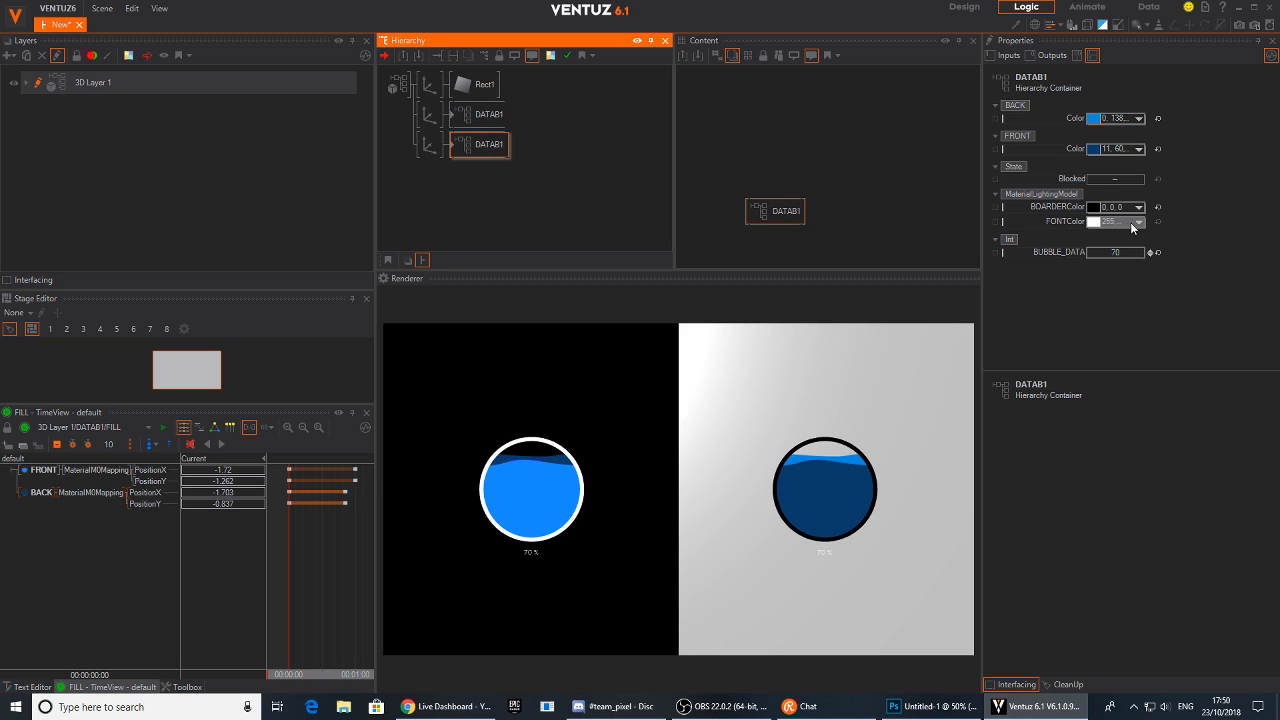
pyautogui.click(1121, 224)
pyautogui.click(1181, 331)
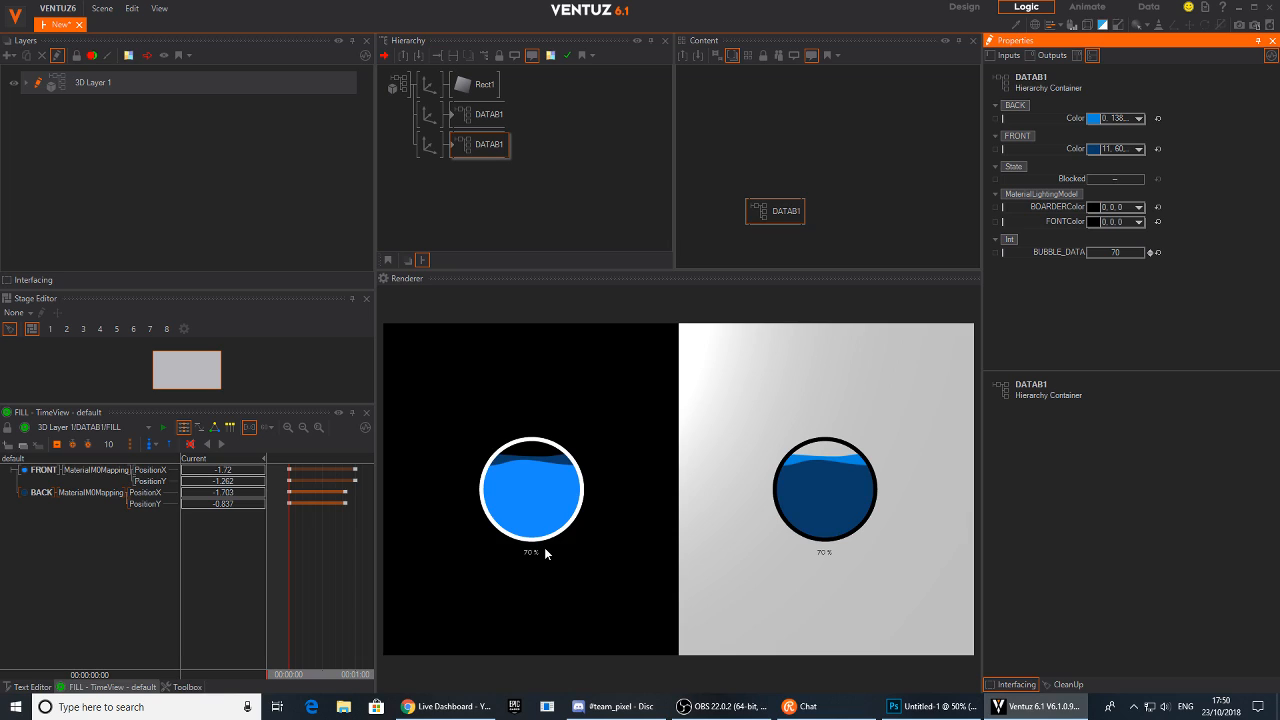
# Enlarge the first bubble's percentage label and move it slightly lower
pyautogui.click(457, 117)
pyautogui.click(453, 116)
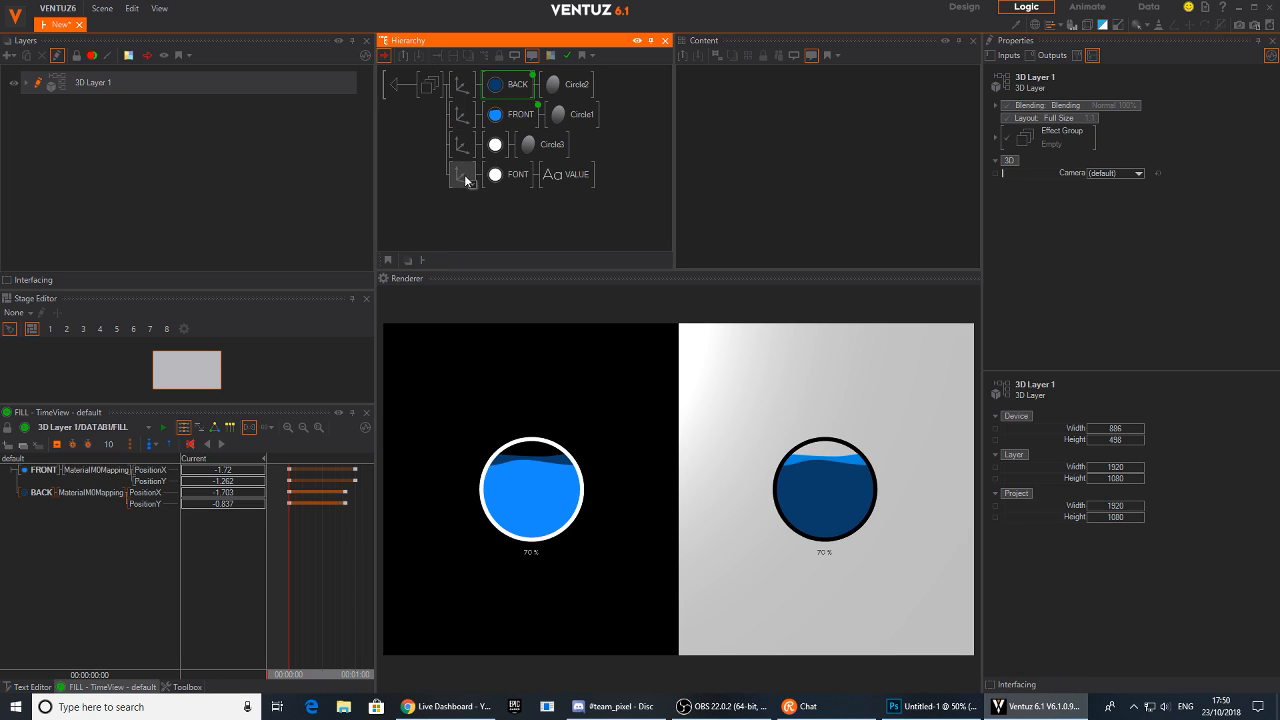
pyautogui.click(463, 176)
pyautogui.moveTo(1116, 296); pyautogui.dragTo(1144, 295)
pyautogui.moveTo(1118, 129); pyautogui.dragTo(1089, 129)
pyautogui.click(567, 174)
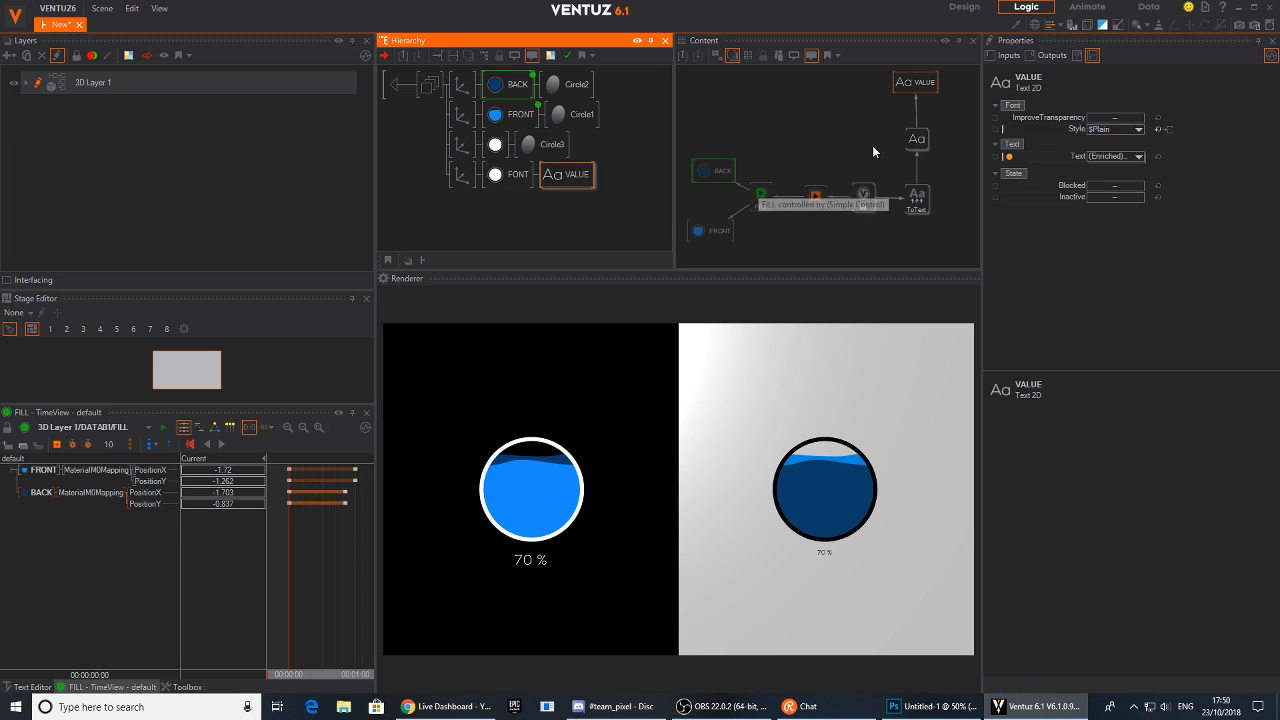
# Change the percentage label's font to Nexa Bold, saving the font preset and importing the font into the project
pyautogui.click(915, 143)
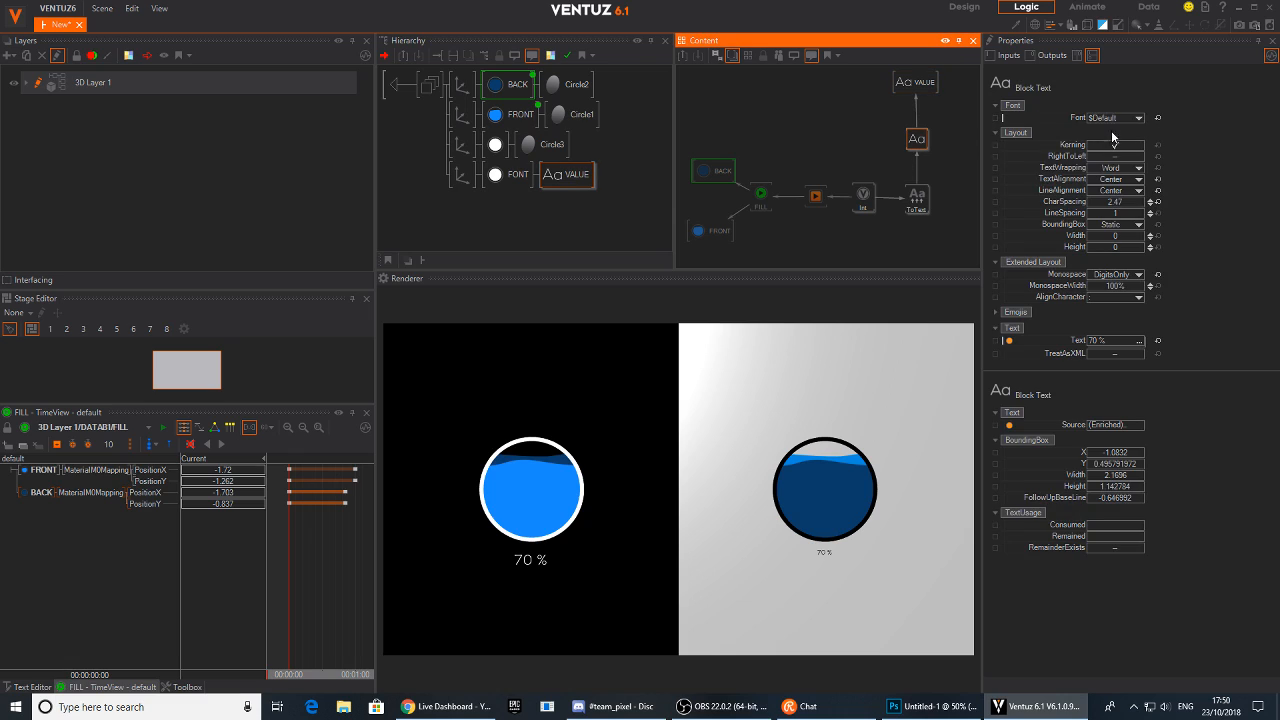
pyautogui.click(1140, 118)
pyautogui.click(1106, 210)
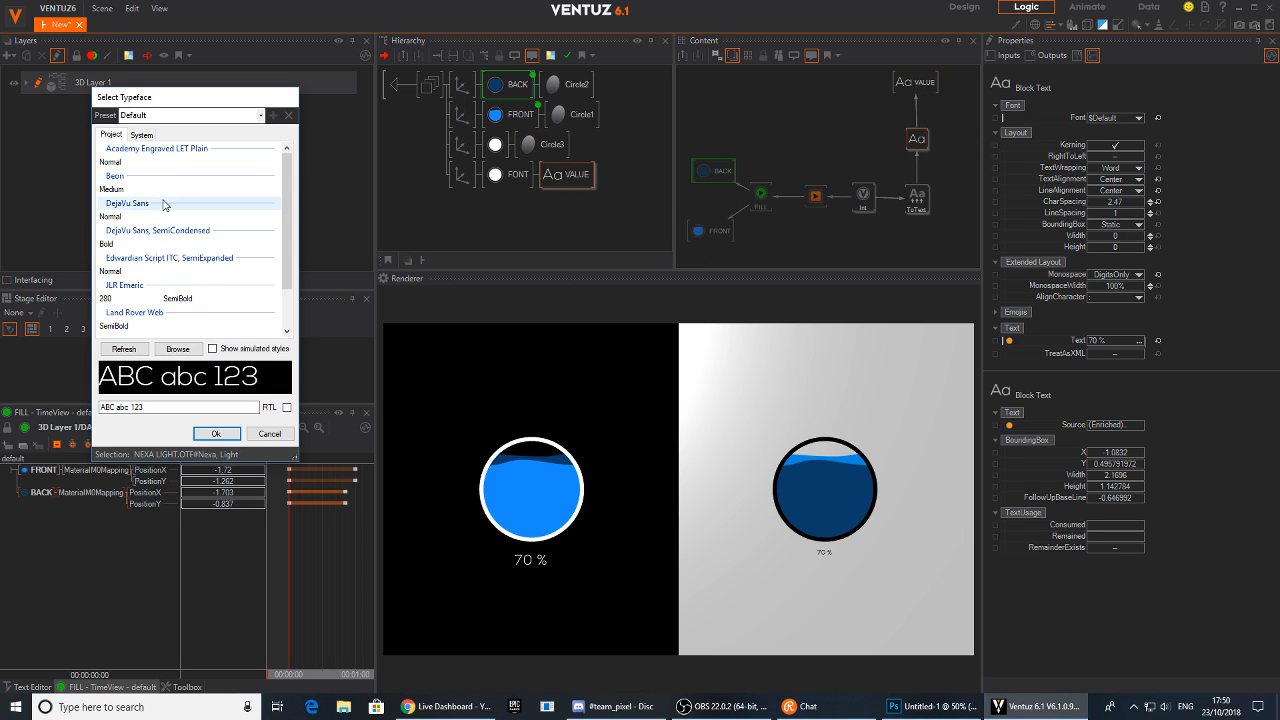
pyautogui.click(141, 134)
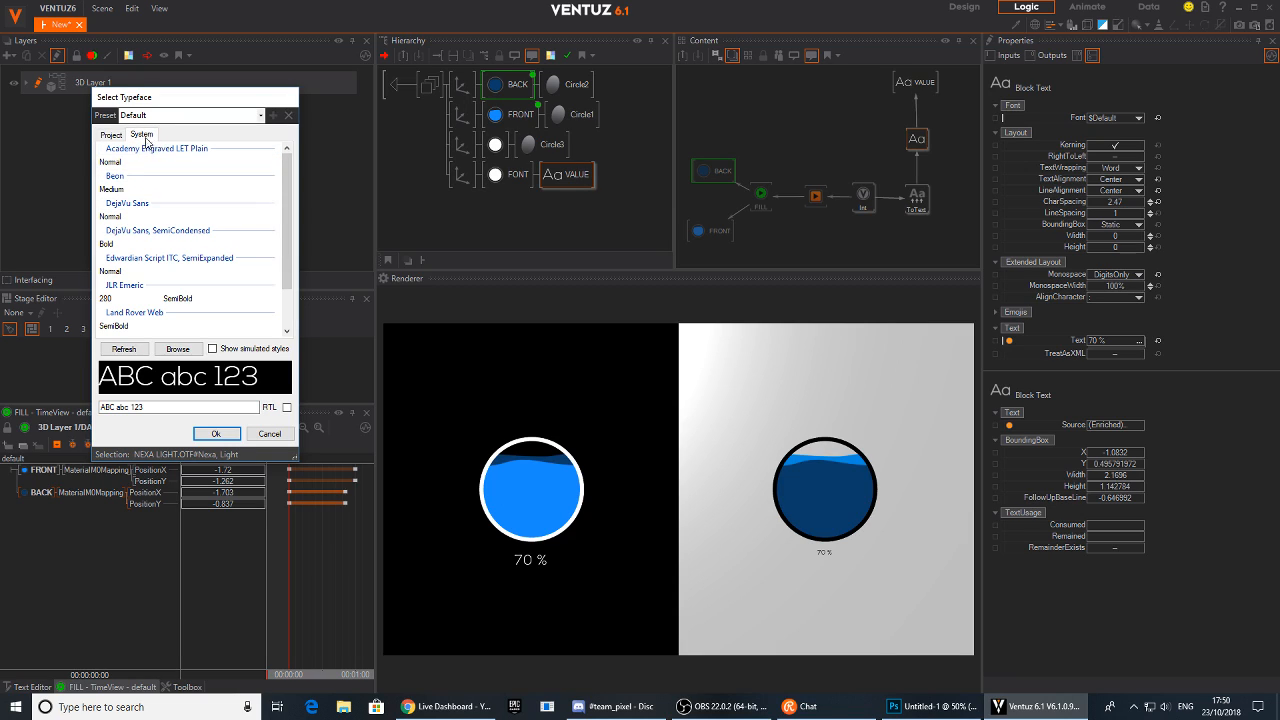
pyautogui.click(111, 134)
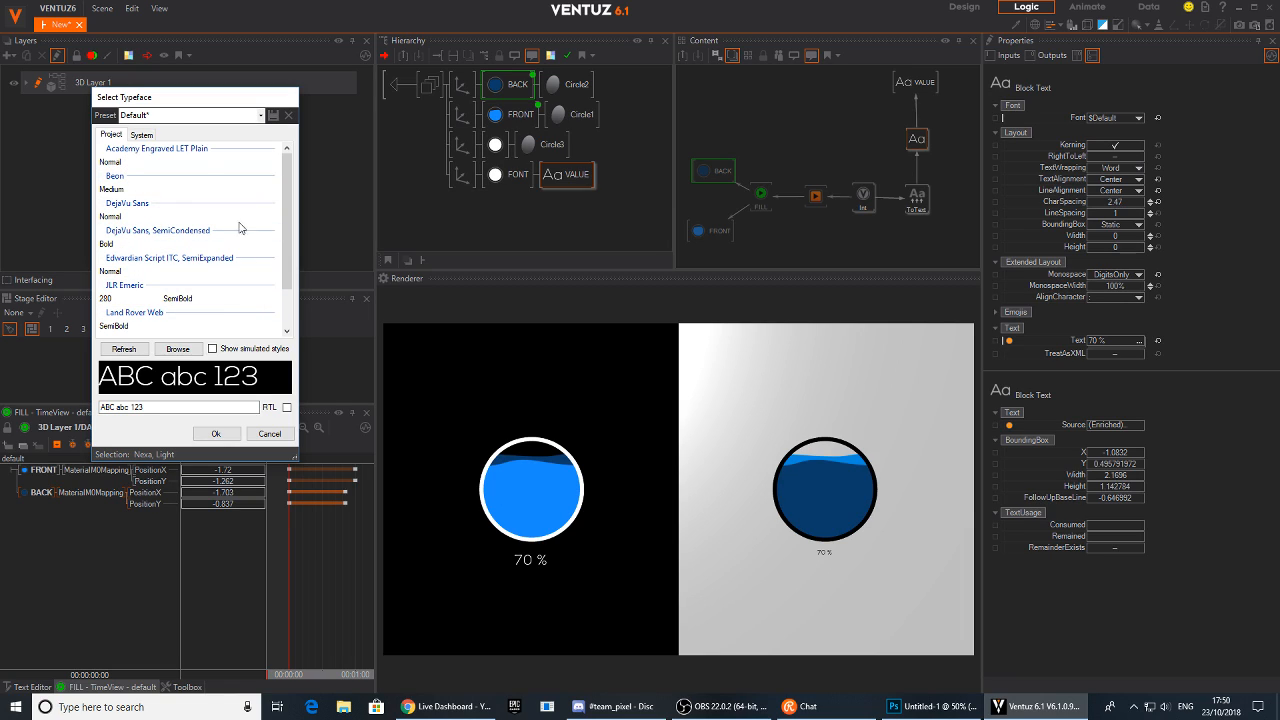
pyautogui.click(147, 136)
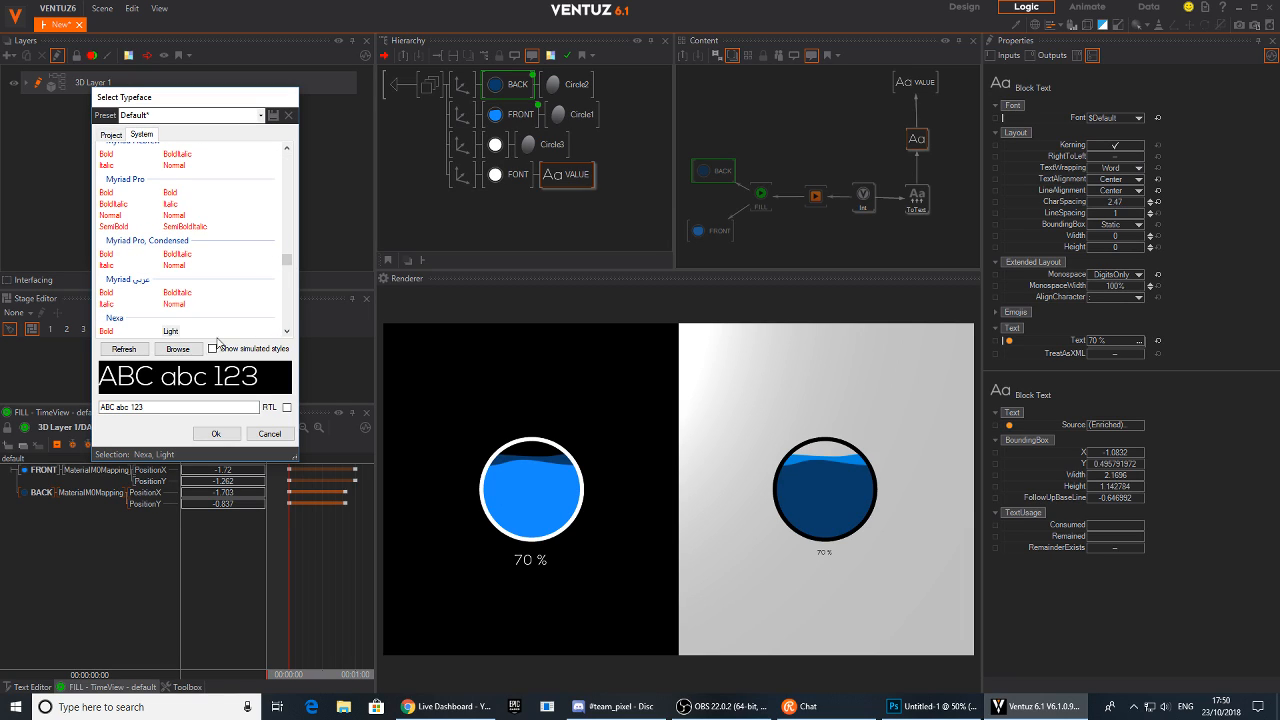
pyautogui.click(105, 331)
pyautogui.click(215, 434)
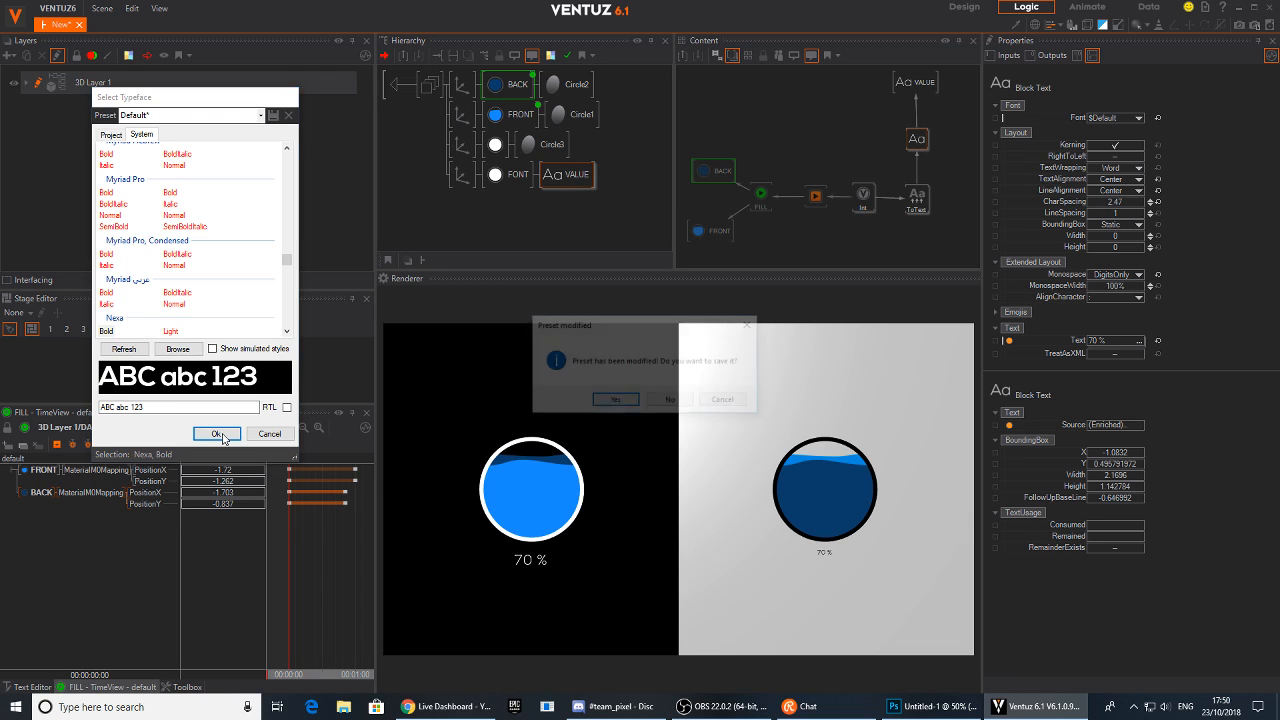
pyautogui.click(615, 401)
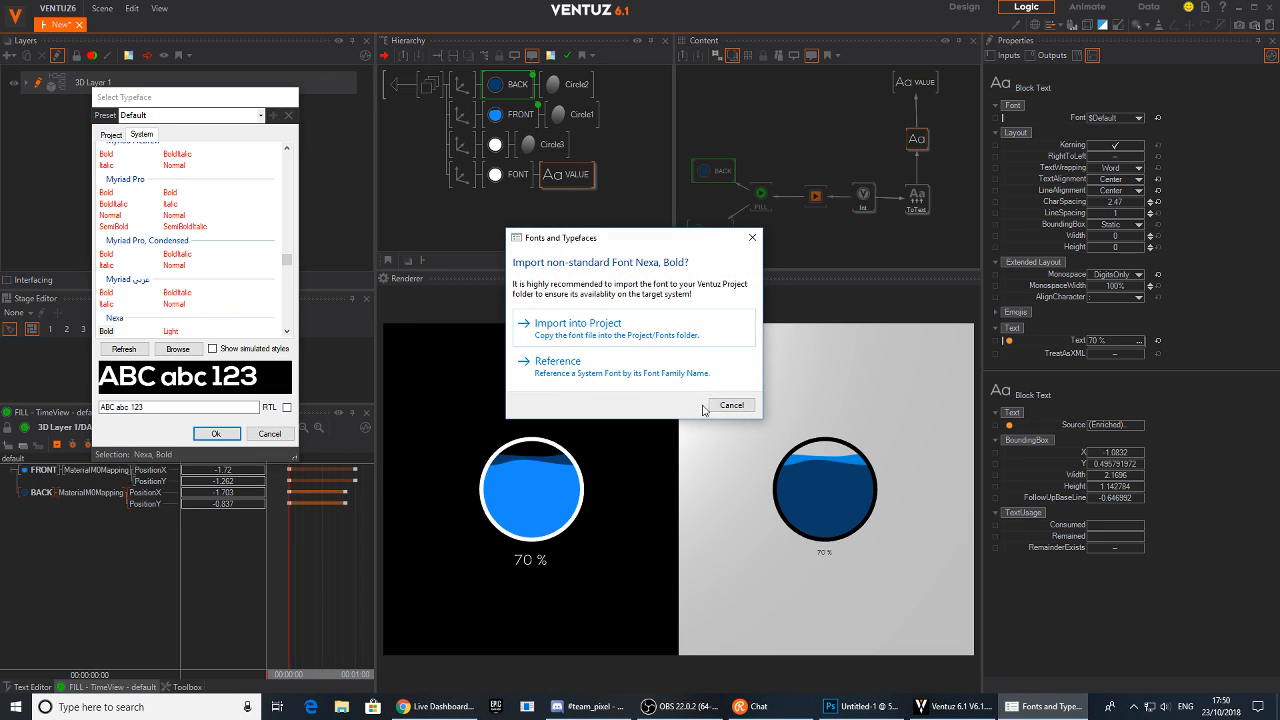
pyautogui.click(628, 342)
pyautogui.click(882, 479)
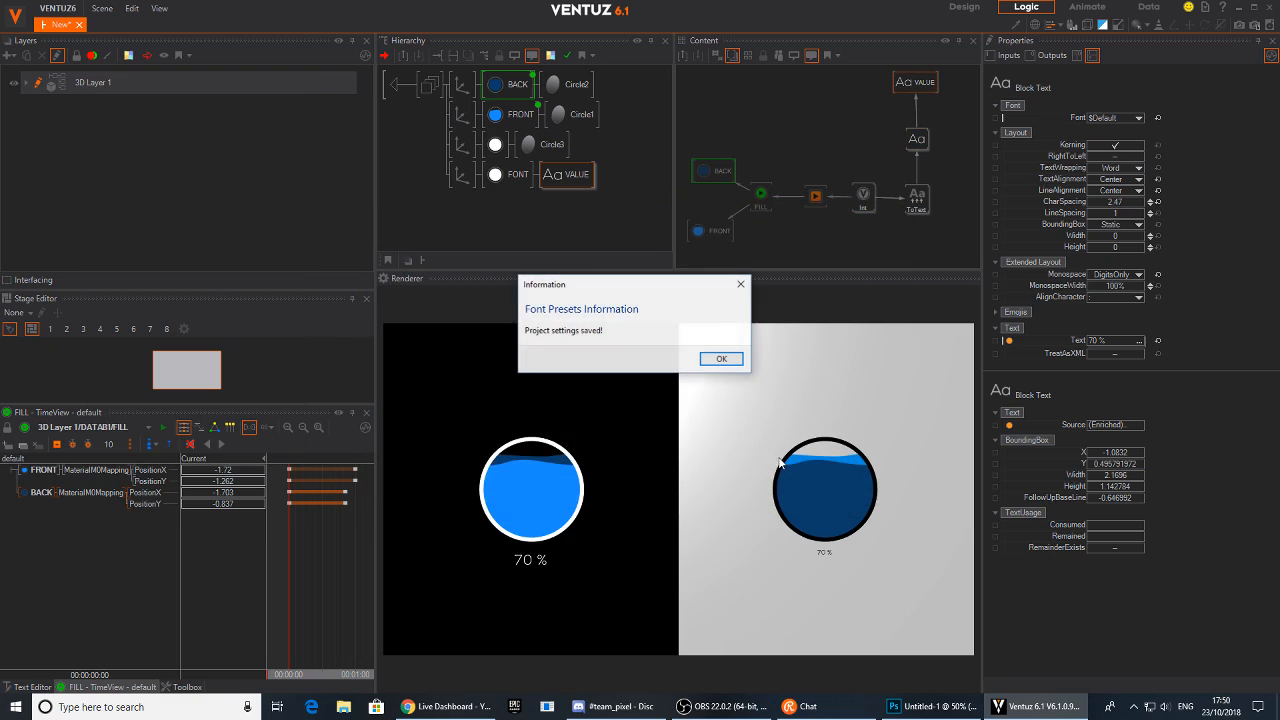
pyautogui.click(729, 362)
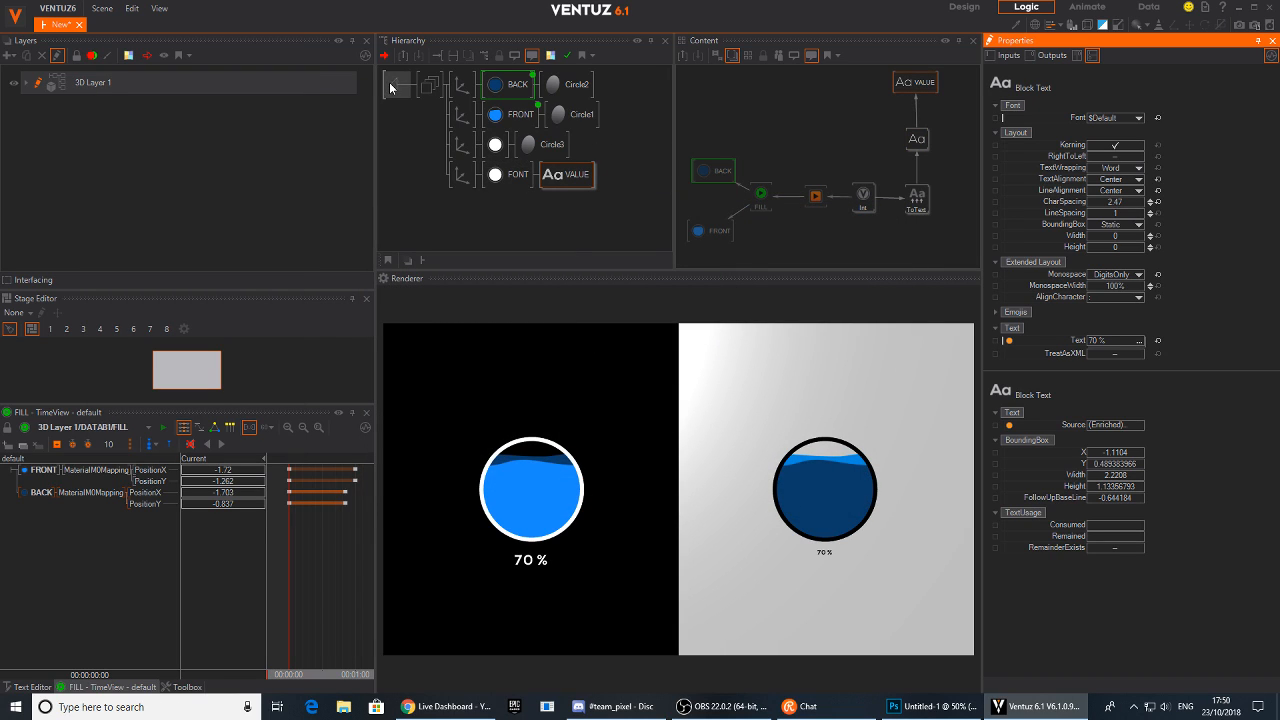
# Scale the label's axis down to about 2.157 and shift it to X 0.449
pyautogui.click(460, 174)
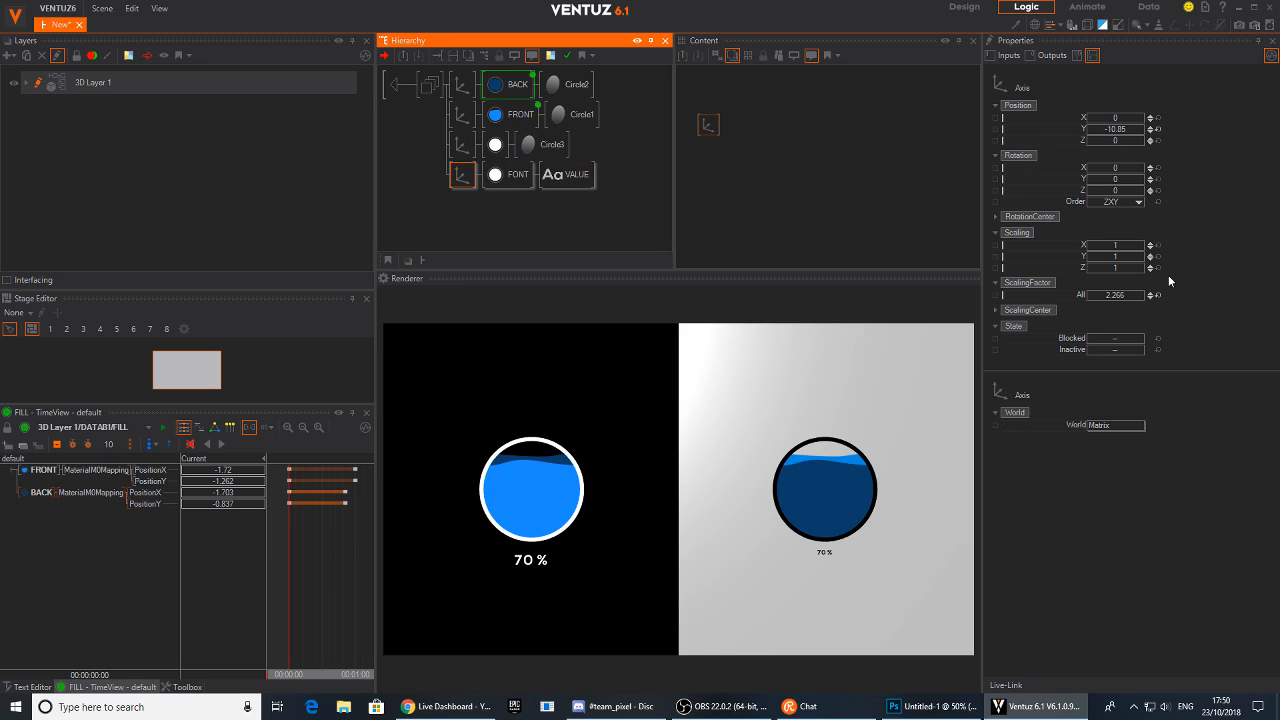
pyautogui.moveTo(1113, 294); pyautogui.dragTo(1088, 295)
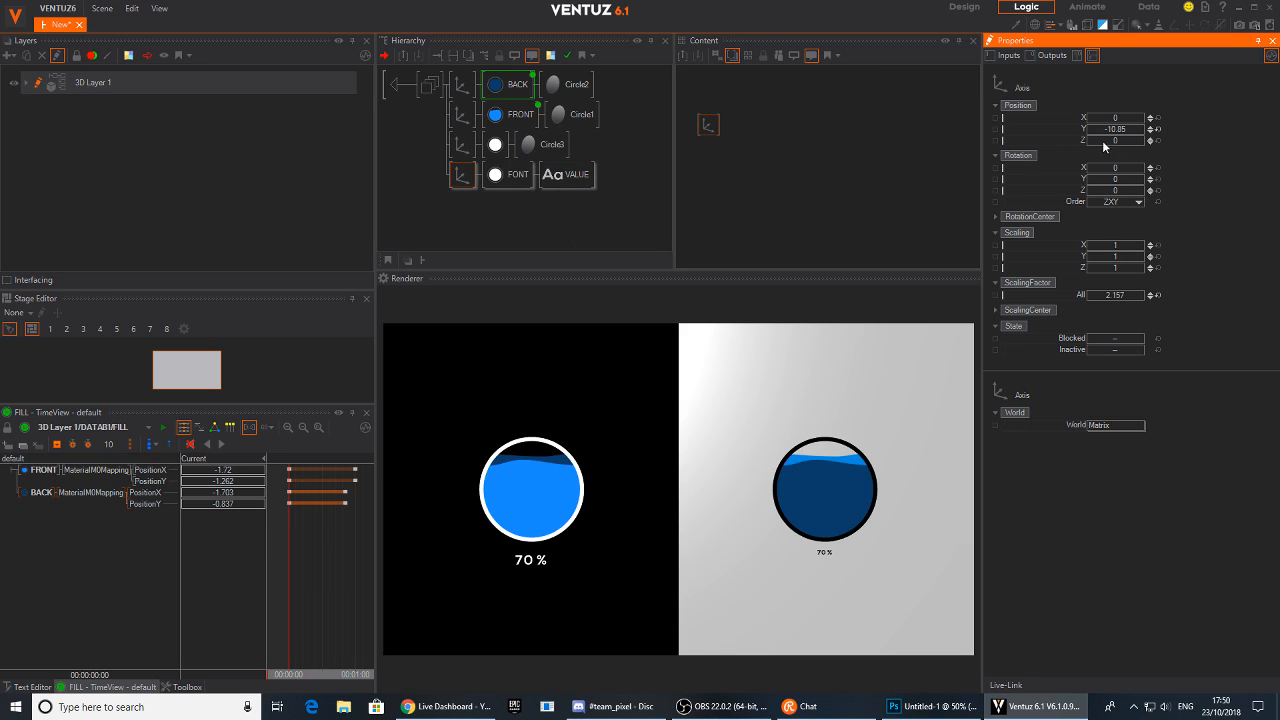
pyautogui.moveTo(1112, 119); pyautogui.dragTo(1136, 123)
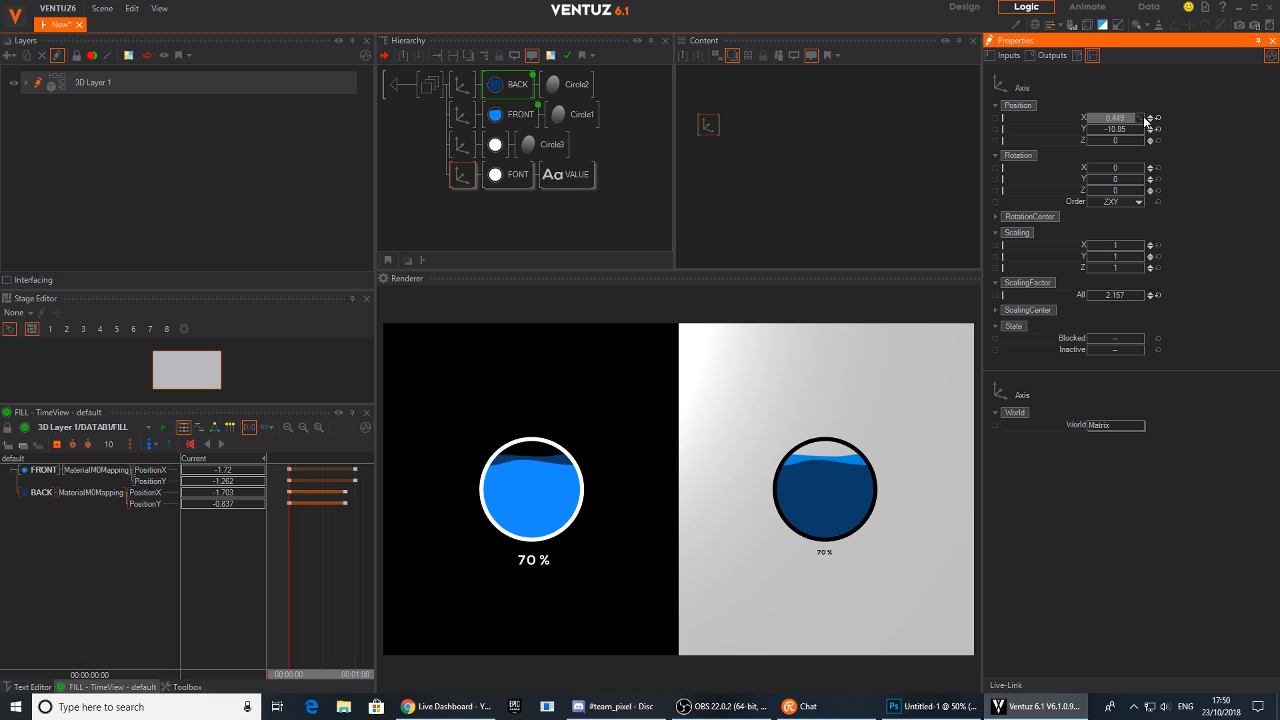
# Leave the bubble container and set BUBBLE_DATA to about 37 on the second bubble and 48 on the first
pyautogui.click(395, 89)
pyautogui.doubleClick(395, 89)
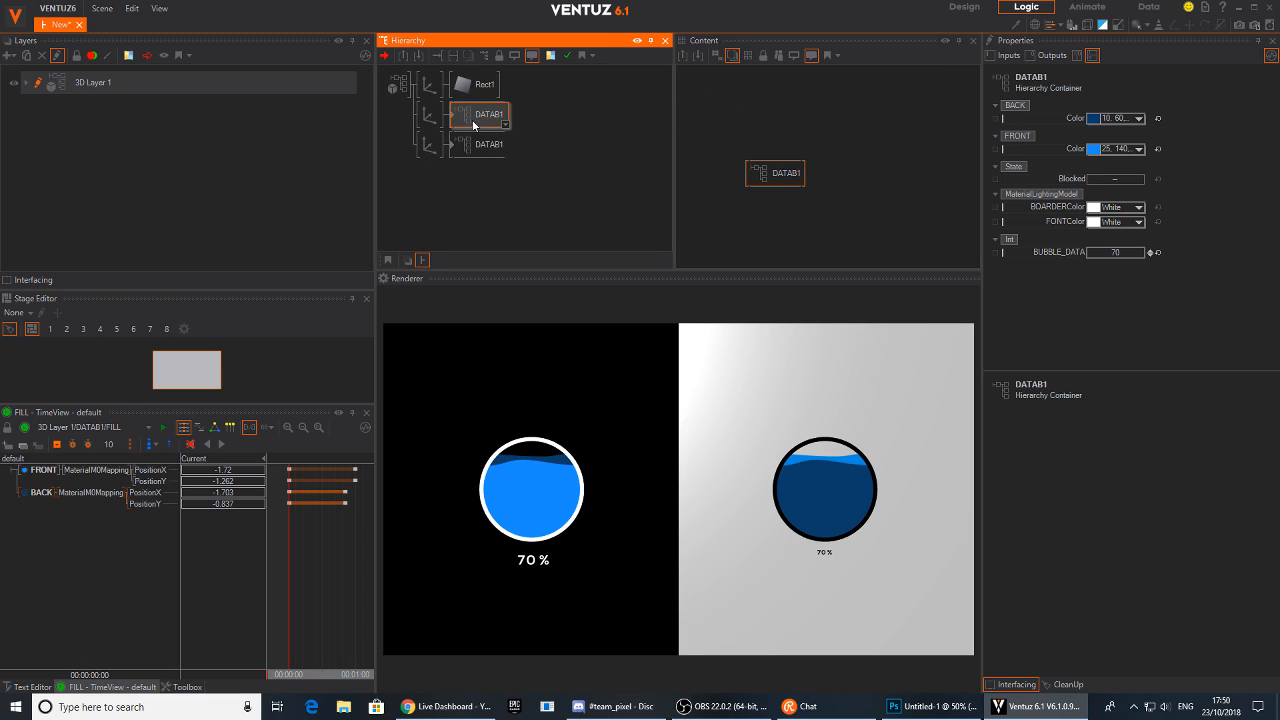
pyautogui.click(479, 145)
pyautogui.click(481, 181)
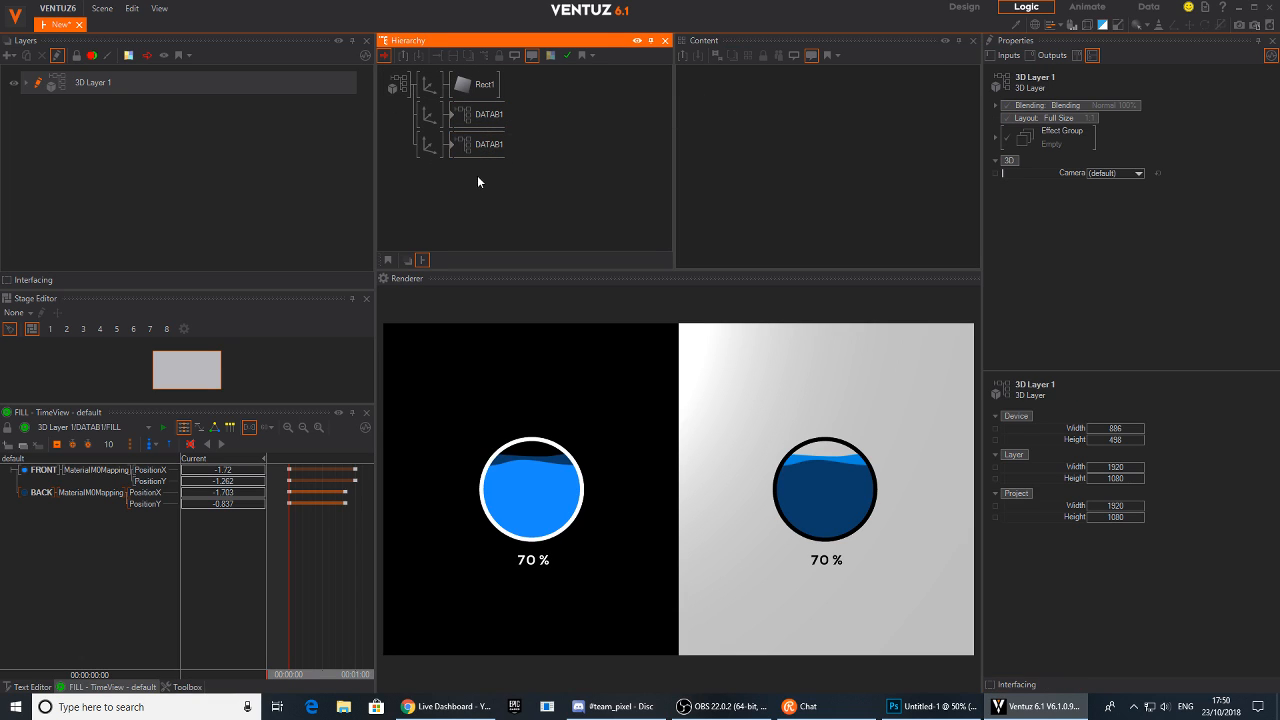
pyautogui.click(477, 150)
pyautogui.moveTo(1133, 250); pyautogui.dragTo(1108, 253)
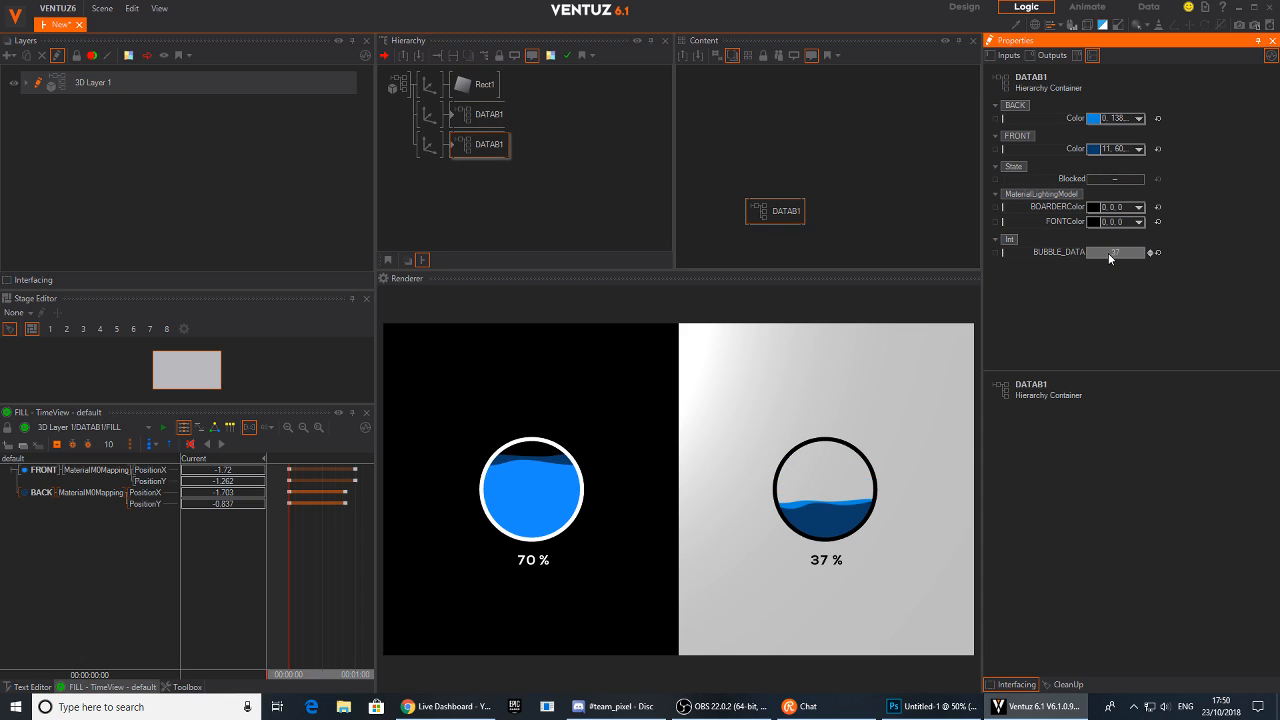
pyautogui.click(485, 114)
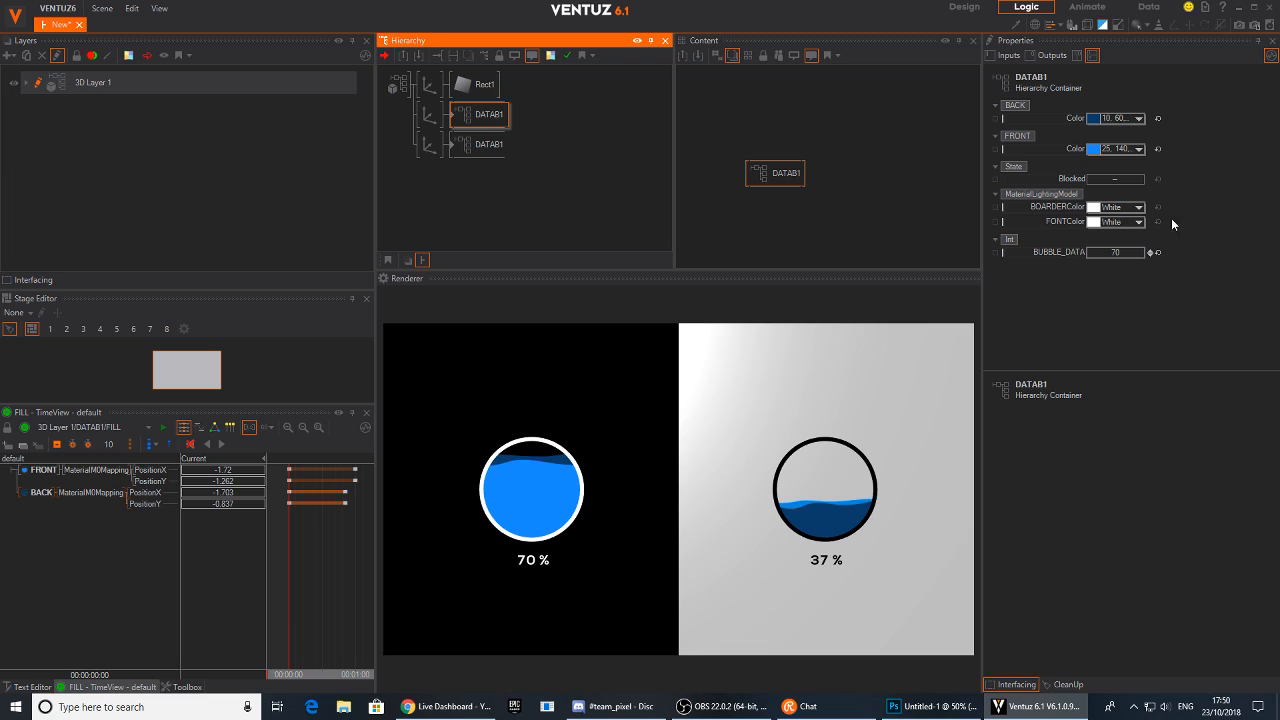
pyautogui.moveTo(1124, 248)
pyautogui.mouseDown()
pyautogui.moveTo(1108, 255)
pyautogui.moveTo(1138, 256)
pyautogui.moveTo(1095, 255)
pyautogui.moveTo(1110, 254)
pyautogui.mouseUp()
# Bring both bubble containers into the Content view and arrange them
pyautogui.click(477, 121)
pyautogui.keyDown('ctrl'); pyautogui.click(480, 142); pyautogui.keyUp('ctrl')
pyautogui.moveTo(866, 142); pyautogui.dragTo(764, 208)
pyautogui.moveTo(760, 203); pyautogui.dragTo(722, 197)
# Add a Keyframe Animation node and connect both bubbles' BUBBLE_DATA properties to it
pyautogui.click(817, 177)
pyautogui.write('colo')
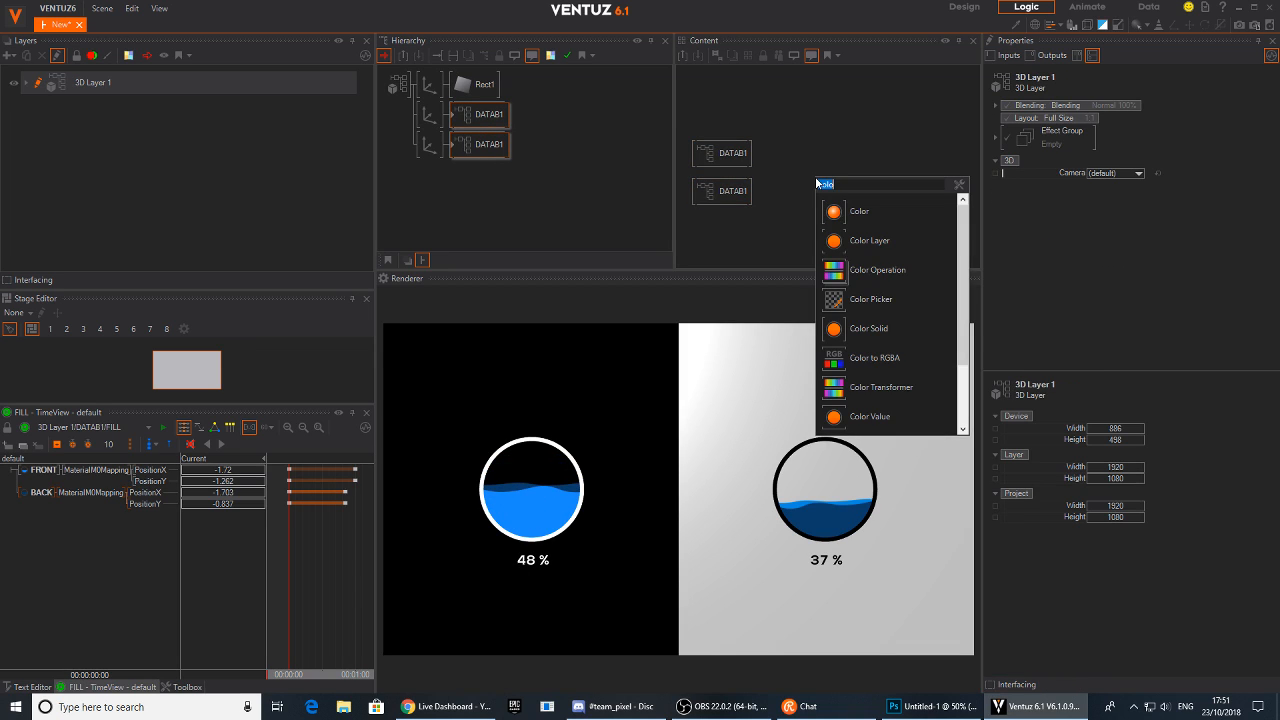
pyautogui.write('key')
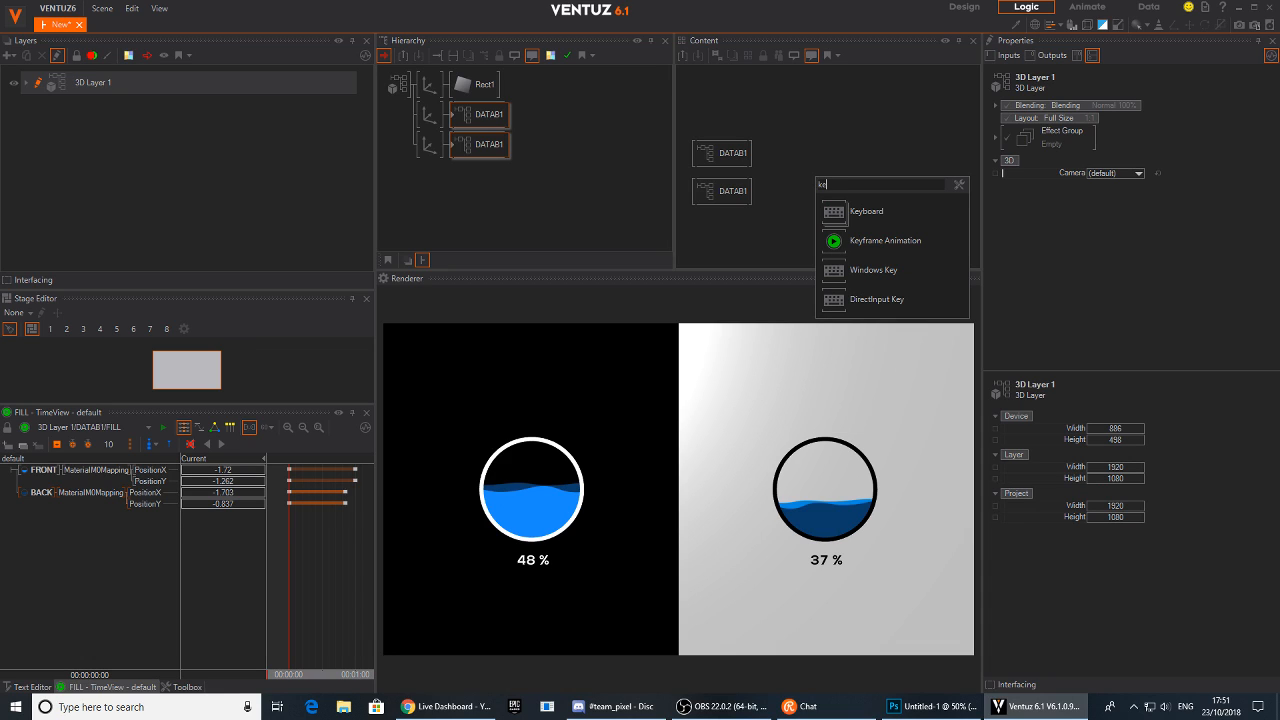
pyautogui.click(860, 240)
pyautogui.click(740, 190)
pyautogui.keyDown('ctrl'); pyautogui.click(740, 190); pyautogui.keyUp('ctrl')
pyautogui.moveTo(1048, 247); pyautogui.dragTo(820, 172)
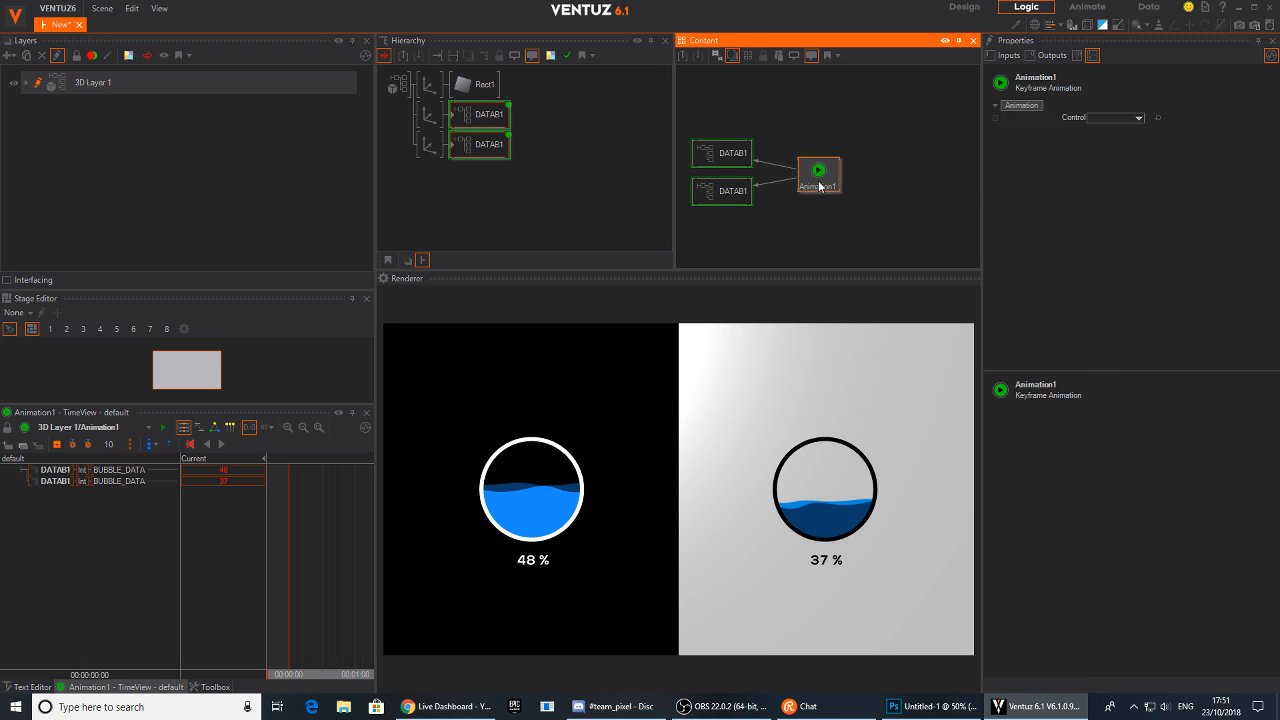
# Set both BUBBLE_DATA tracks to 0 and key them at the start of the animation
pyautogui.click(277, 508)
pyautogui.doubleClick(228, 471)
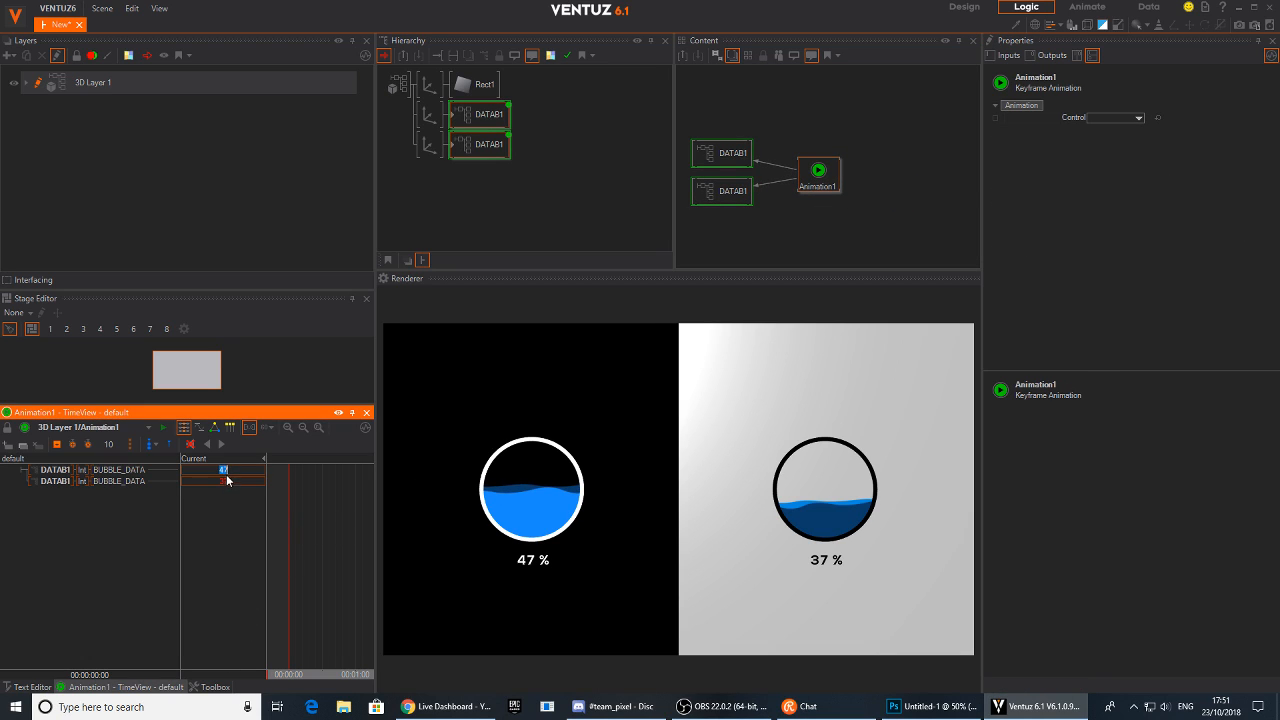
pyautogui.write('0')
pyautogui.press('Return')
pyautogui.doubleClick(228, 484)
pyautogui.write('0')
pyautogui.press('Return')
pyautogui.click(56, 447)
# Switch the timeline units to 1 second and key BUBBLE_DATA values of 45 and 59 at 1 second
pyautogui.moveTo(364, 561)
pyautogui.mouseDown(button='middle')
pyautogui.moveTo(338, 561)
pyautogui.moveTo(352, 551)
pyautogui.mouseUp(button='middle')
pyautogui.click(268, 428)
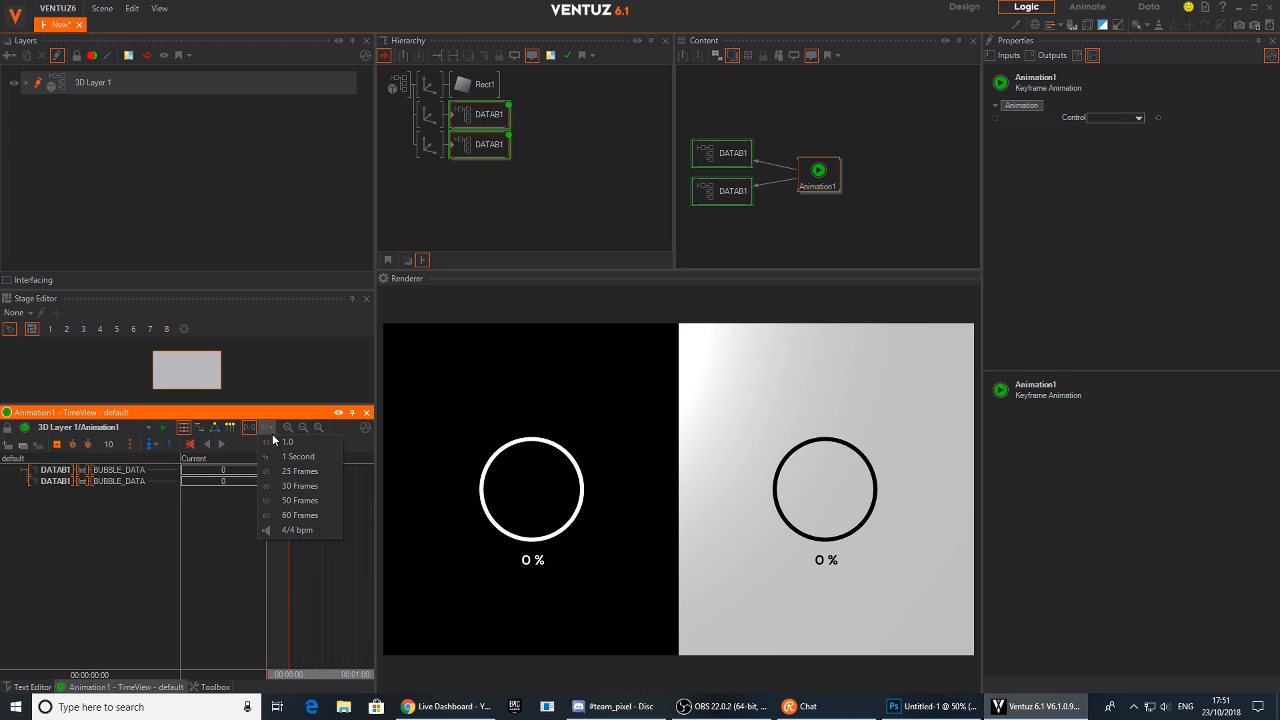
pyautogui.click(298, 460)
pyautogui.moveTo(330, 610)
pyautogui.mouseDown()
pyautogui.moveTo(346, 635)
pyautogui.moveTo(355, 615)
pyautogui.mouseUp()
pyautogui.moveTo(374, 530); pyautogui.dragTo(472, 528)
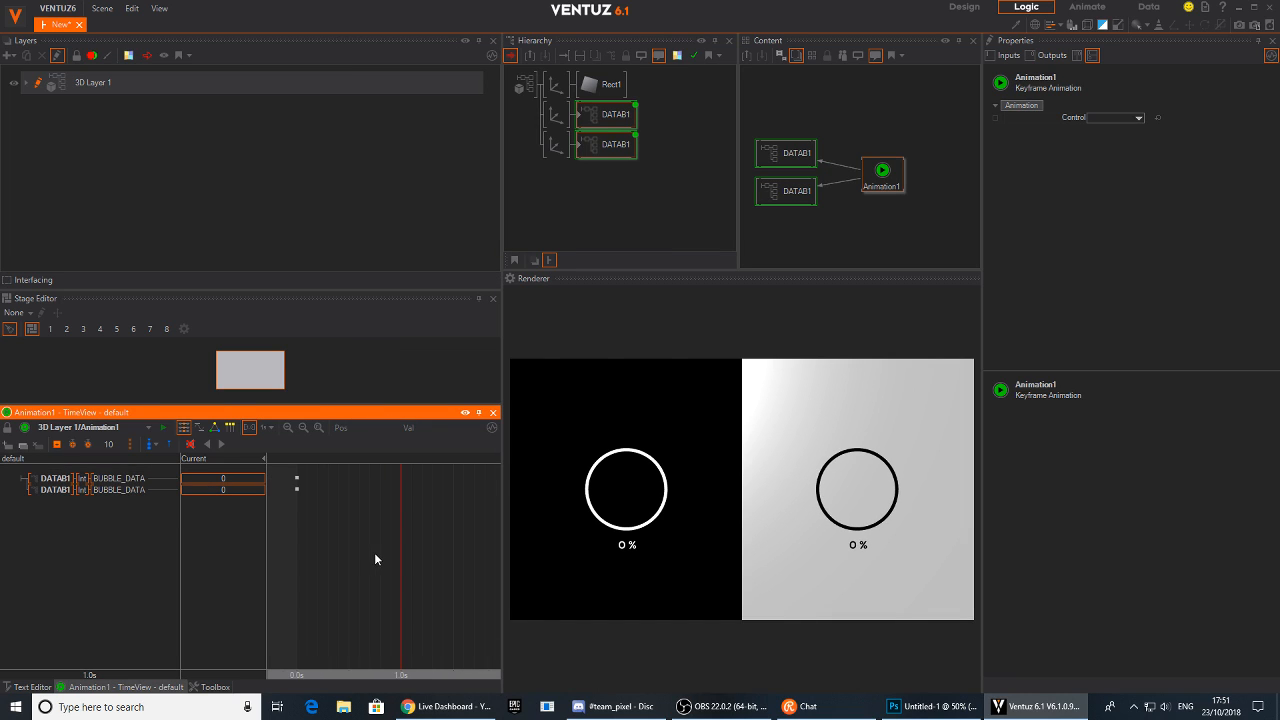
pyautogui.moveTo(229, 480); pyautogui.dragTo(252, 492)
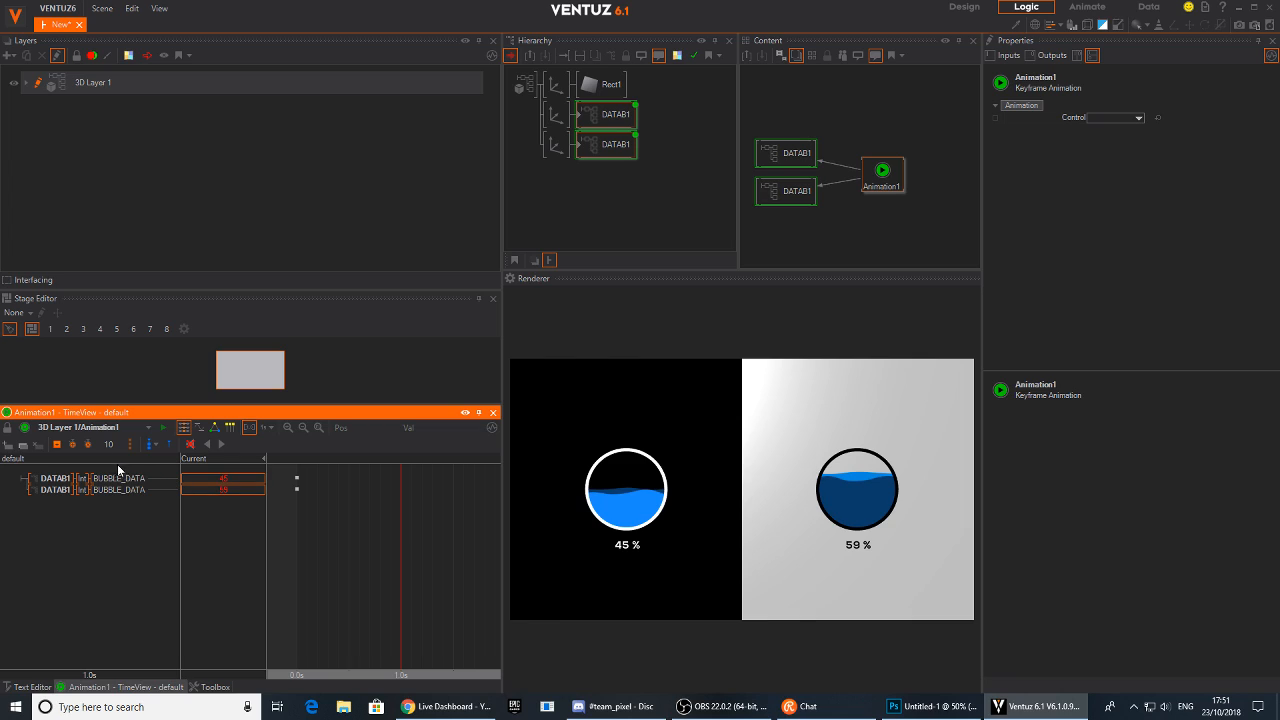
pyautogui.click(57, 444)
# Add further BUBBLE_DATA keyframes with new values at 2 and 3 seconds, returning the time cursor to the start
pyautogui.moveTo(388, 589); pyautogui.dragTo(447, 592)
pyautogui.moveTo(232, 485)
pyautogui.mouseDown()
pyautogui.moveTo(217, 481)
pyautogui.moveTo(240, 477)
pyautogui.mouseUp()
pyautogui.click(90, 447)
pyautogui.moveTo(385, 606); pyautogui.dragTo(350, 603, button='middle')
pyautogui.moveTo(465, 603); pyautogui.dragTo(479, 603, button='right')
pyautogui.moveTo(234, 478)
pyautogui.mouseDown()
pyautogui.moveTo(252, 485)
pyautogui.moveTo(228, 474)
pyautogui.moveTo(240, 475)
pyautogui.mouseUp()
pyautogui.click(58, 445)
pyautogui.moveTo(431, 593); pyautogui.dragTo(282, 570)
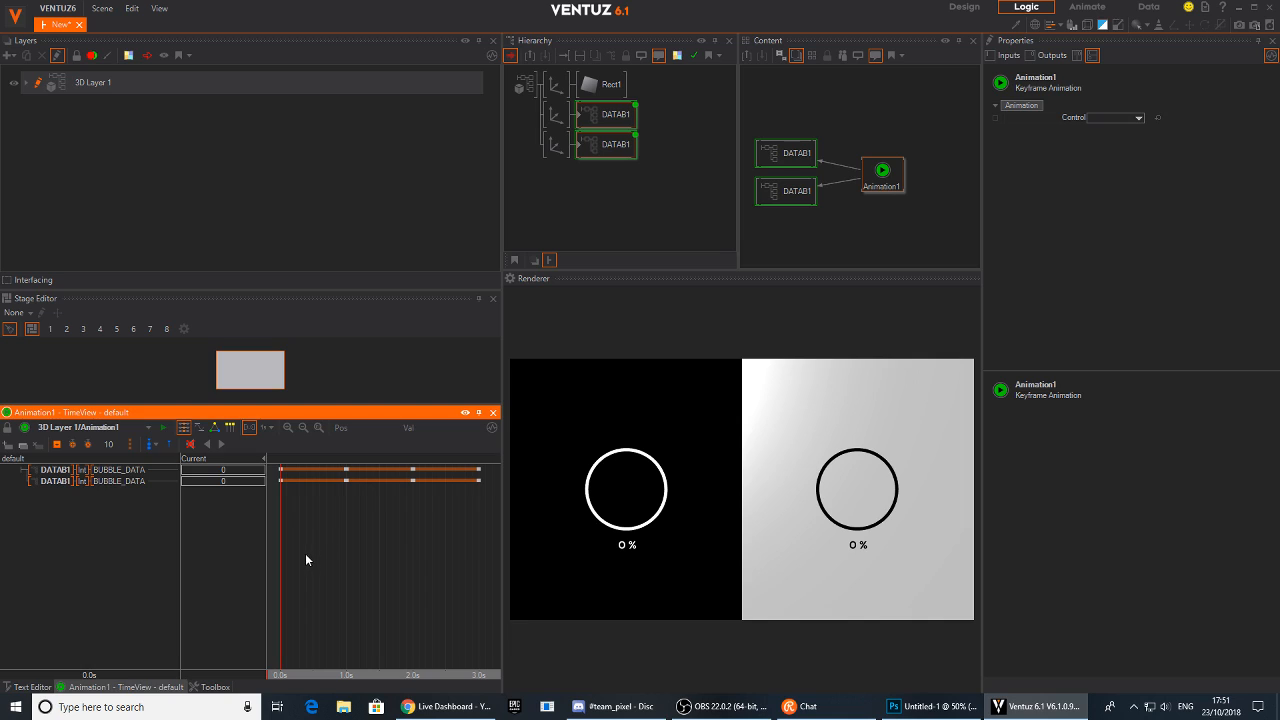
# Add animation states at the start and at each keyframe from 1 to 3 seconds
pyautogui.click(223, 444)
pyautogui.click(156, 447)
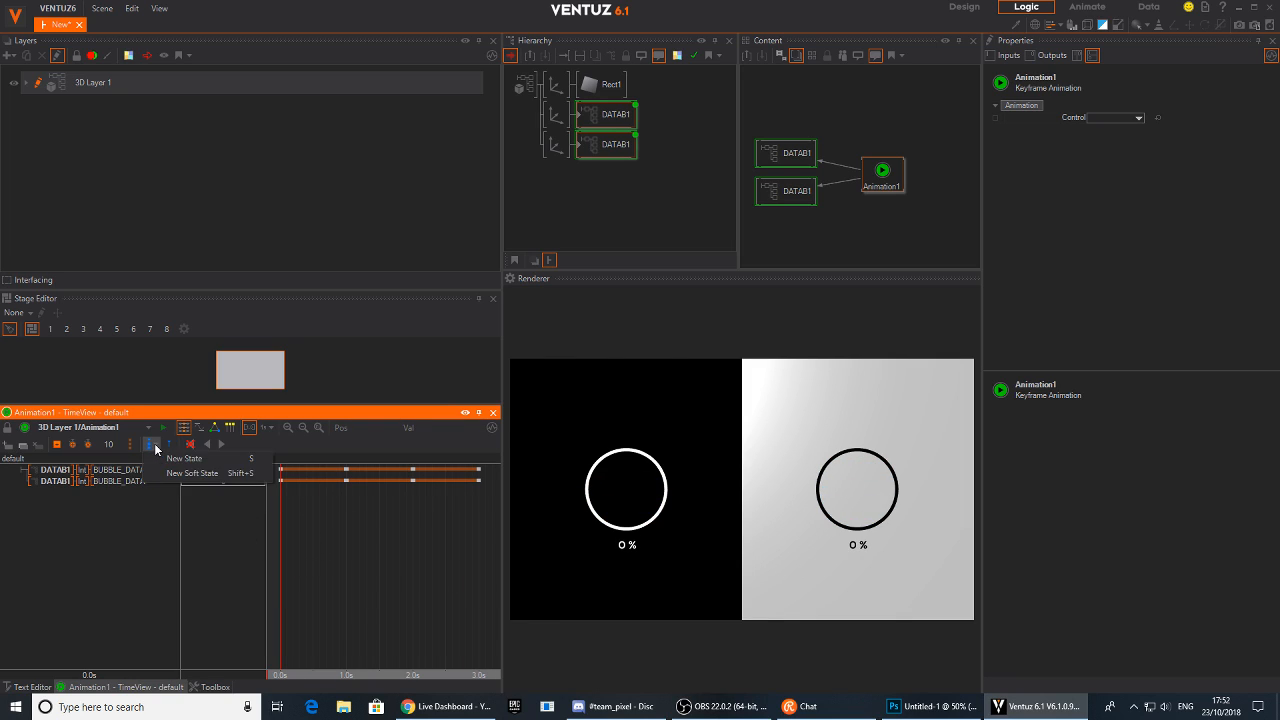
pyautogui.click(197, 460)
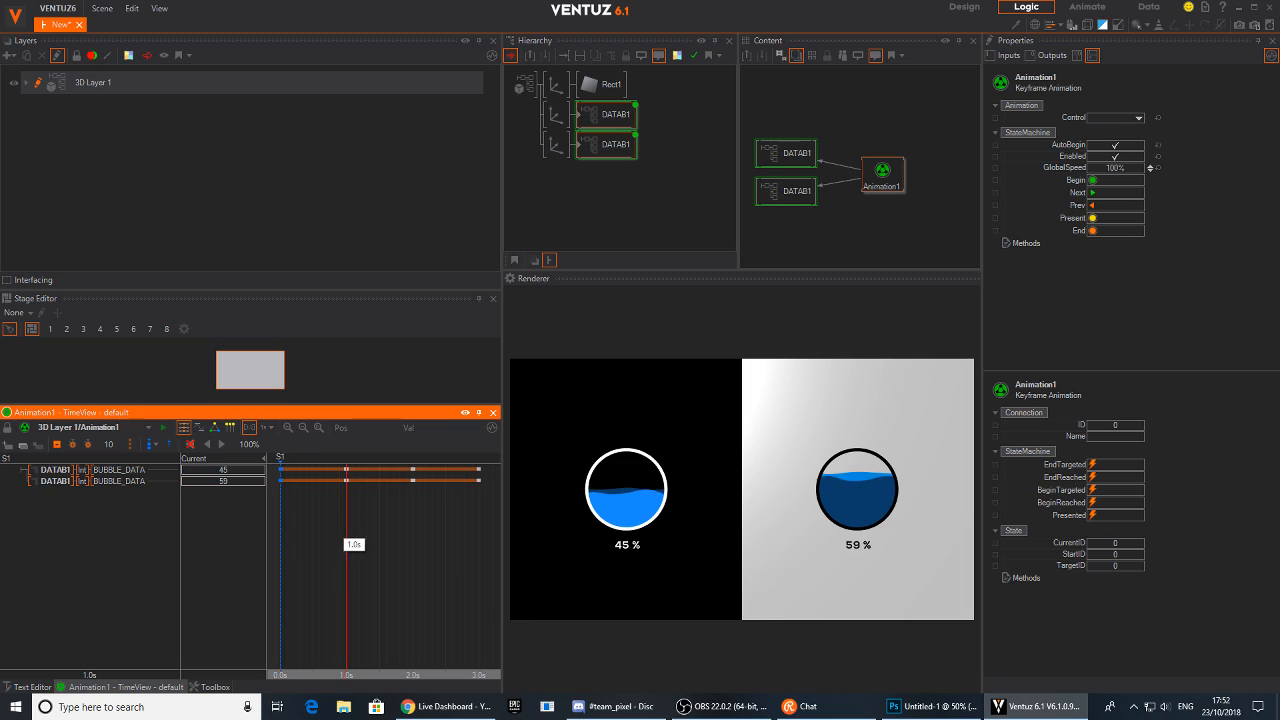
pyautogui.click(156, 446)
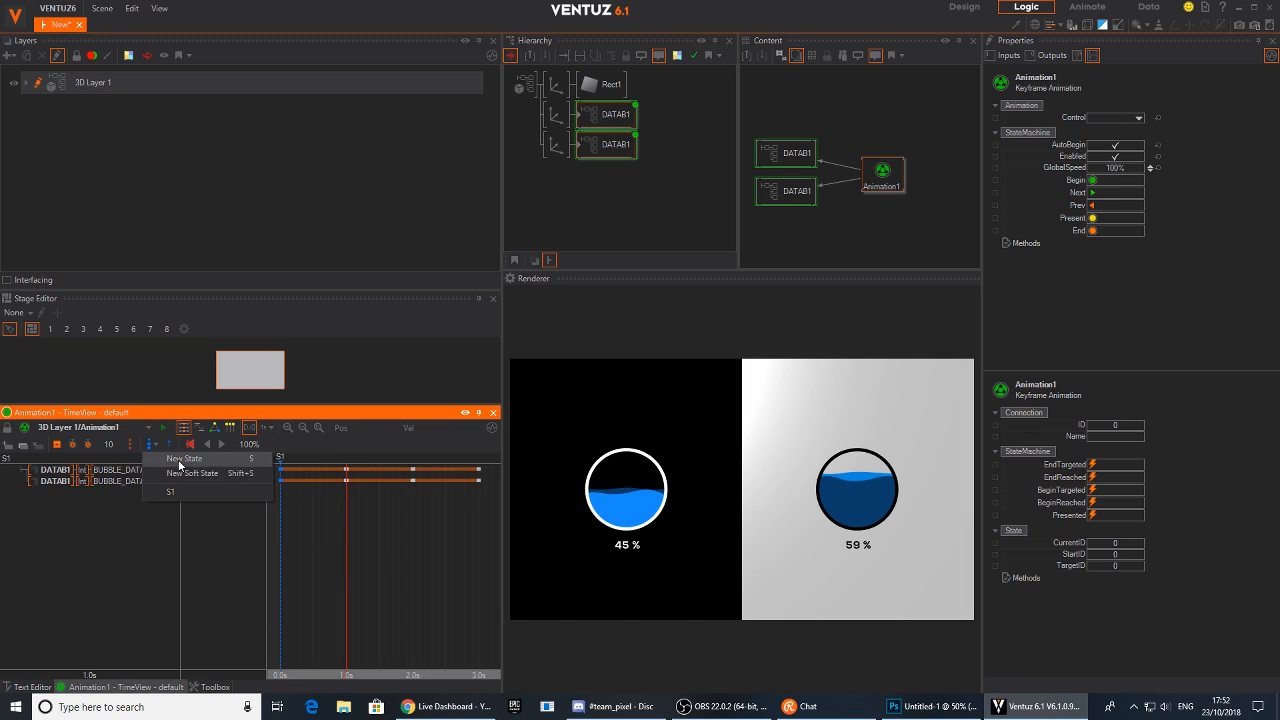
pyautogui.click(171, 476)
pyautogui.click(159, 447)
pyautogui.click(194, 461)
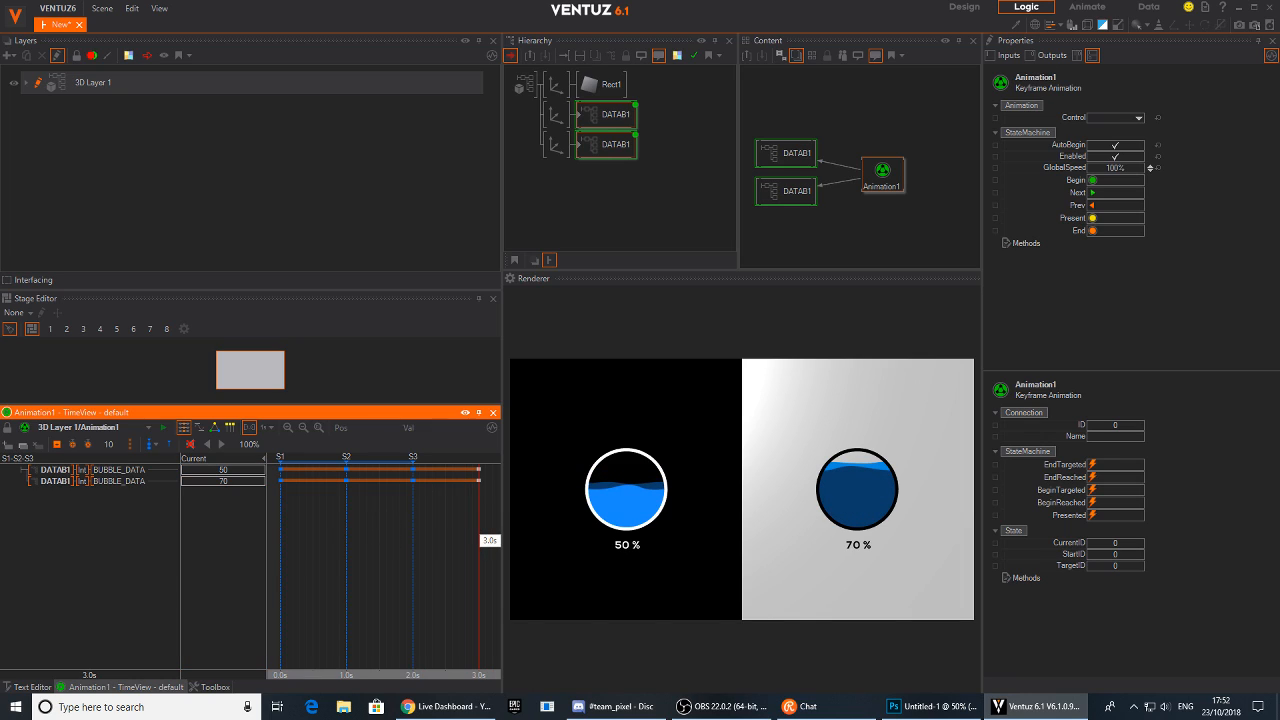
pyautogui.click(157, 446)
pyautogui.click(190, 461)
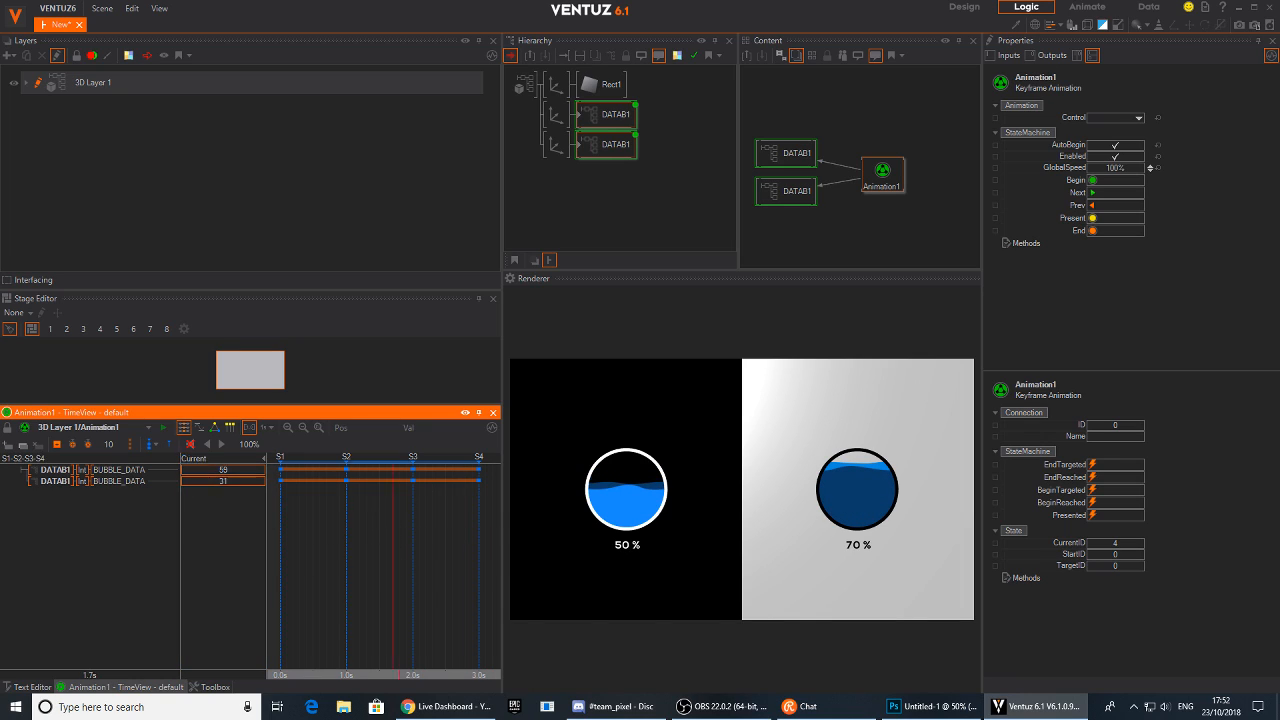
# Rename the first animation state START in the logic view
pyautogui.click(276, 467)
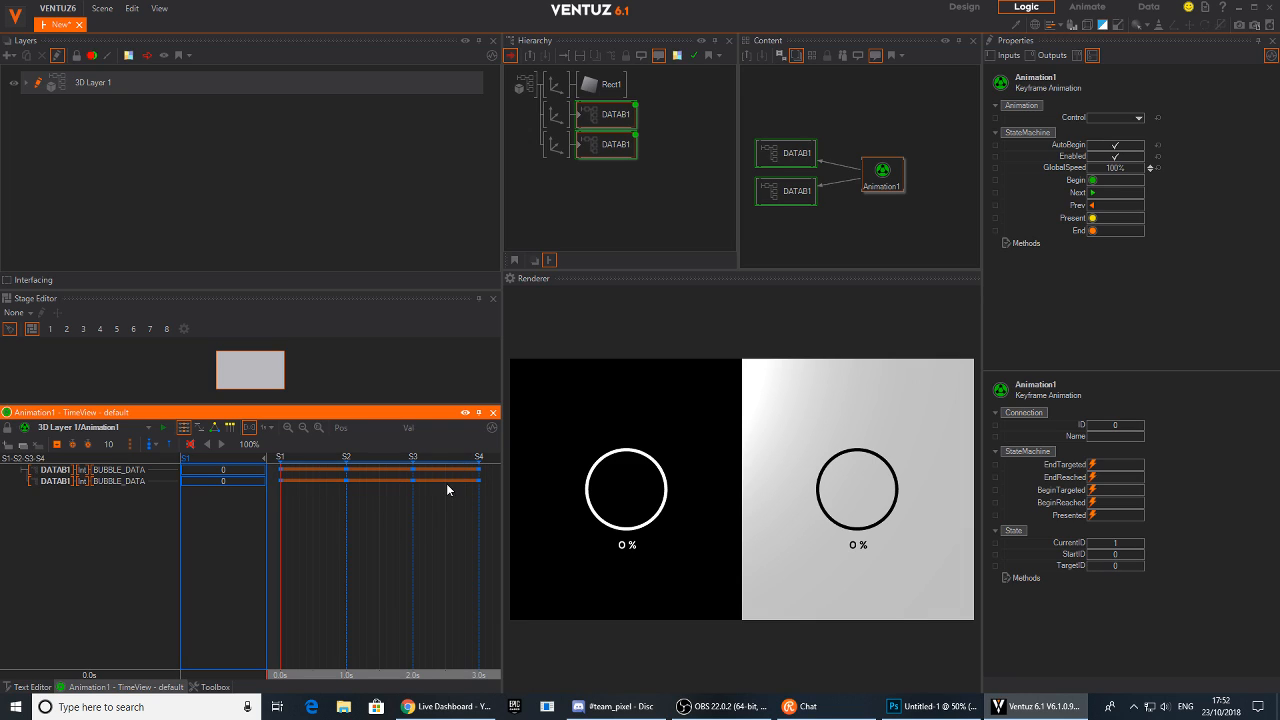
pyautogui.click(213, 427)
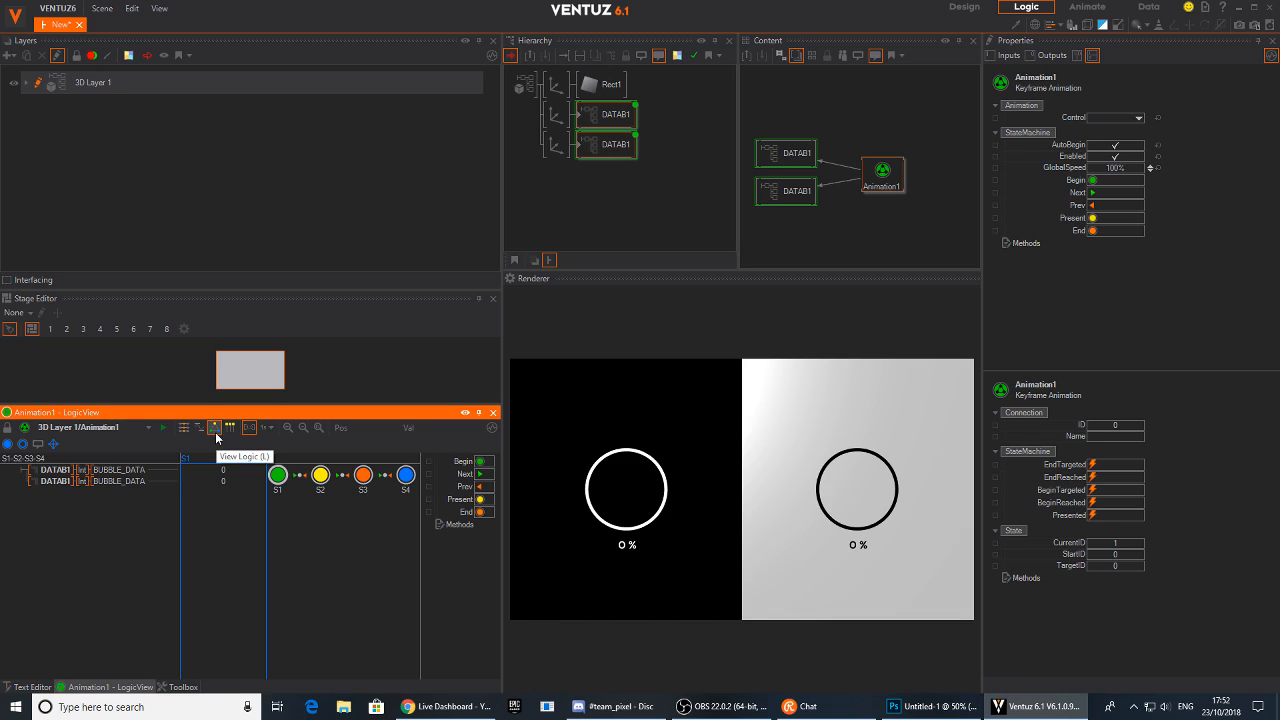
pyautogui.click(278, 480)
pyautogui.doubleClick(277, 490)
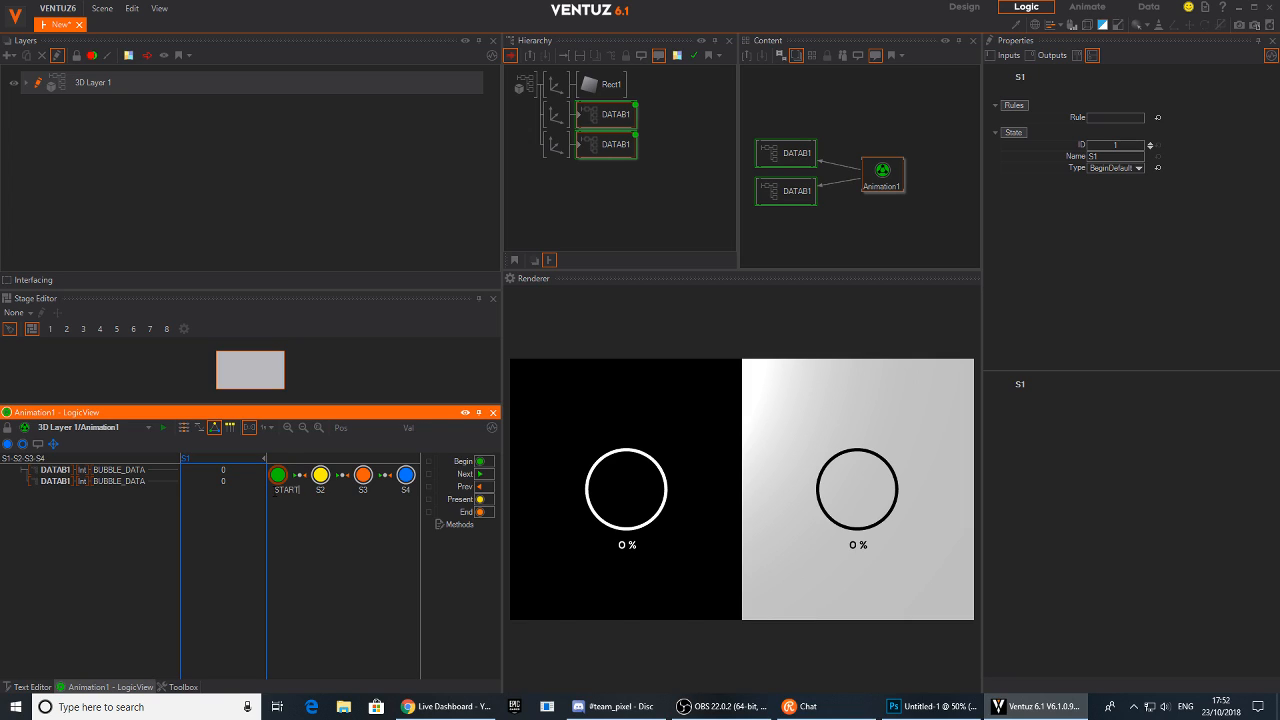
pyautogui.press('Return')
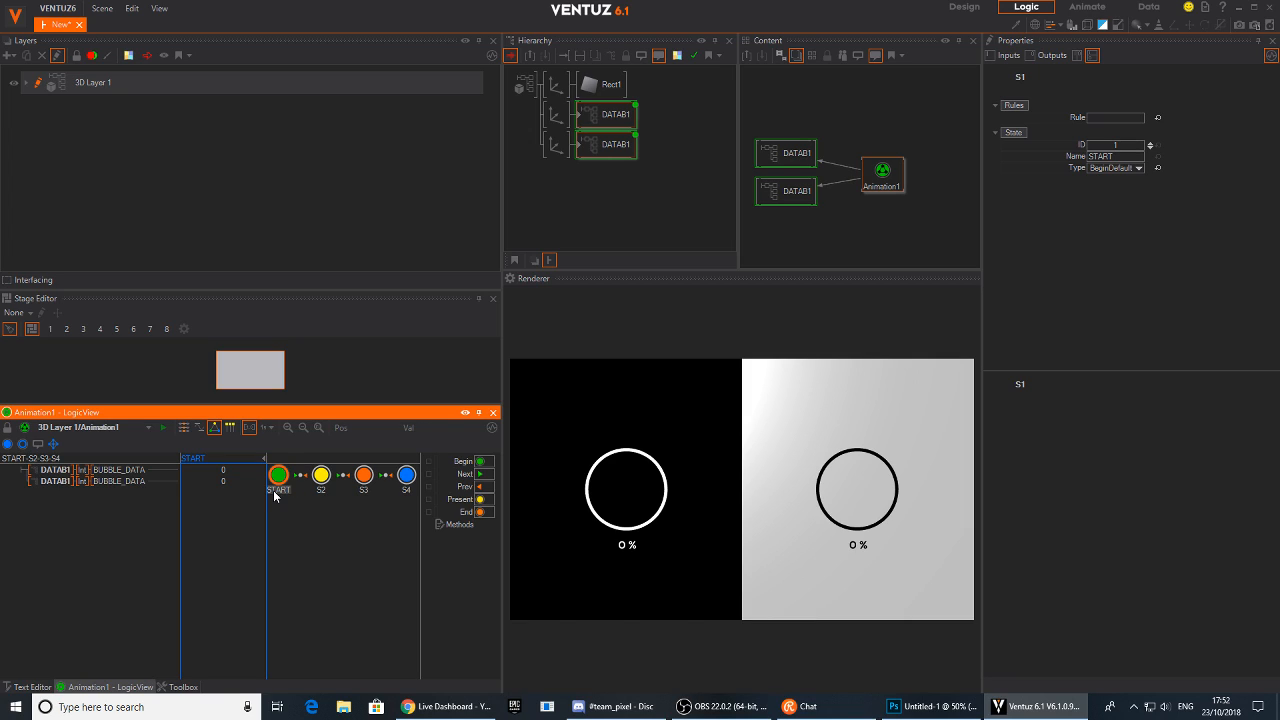
# Rename the second animation state DATASET1
pyautogui.click(322, 477)
pyautogui.doubleClick(320, 491)
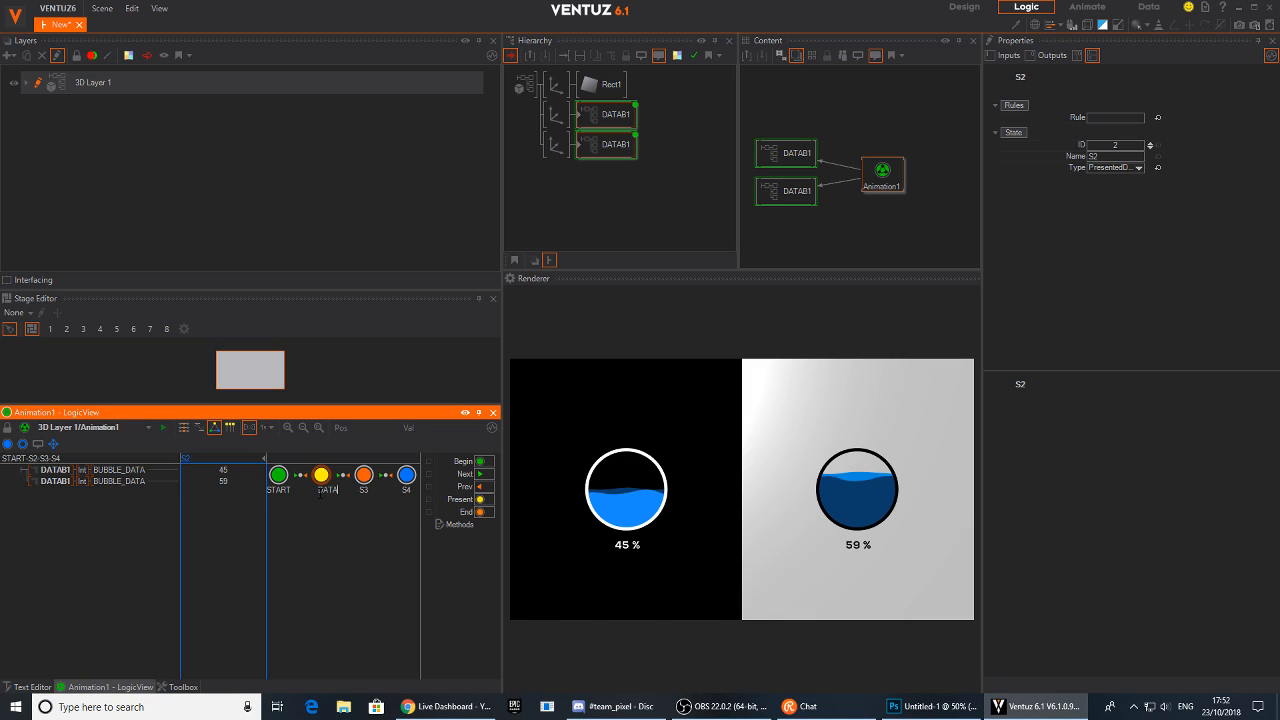
pyautogui.press('Return')
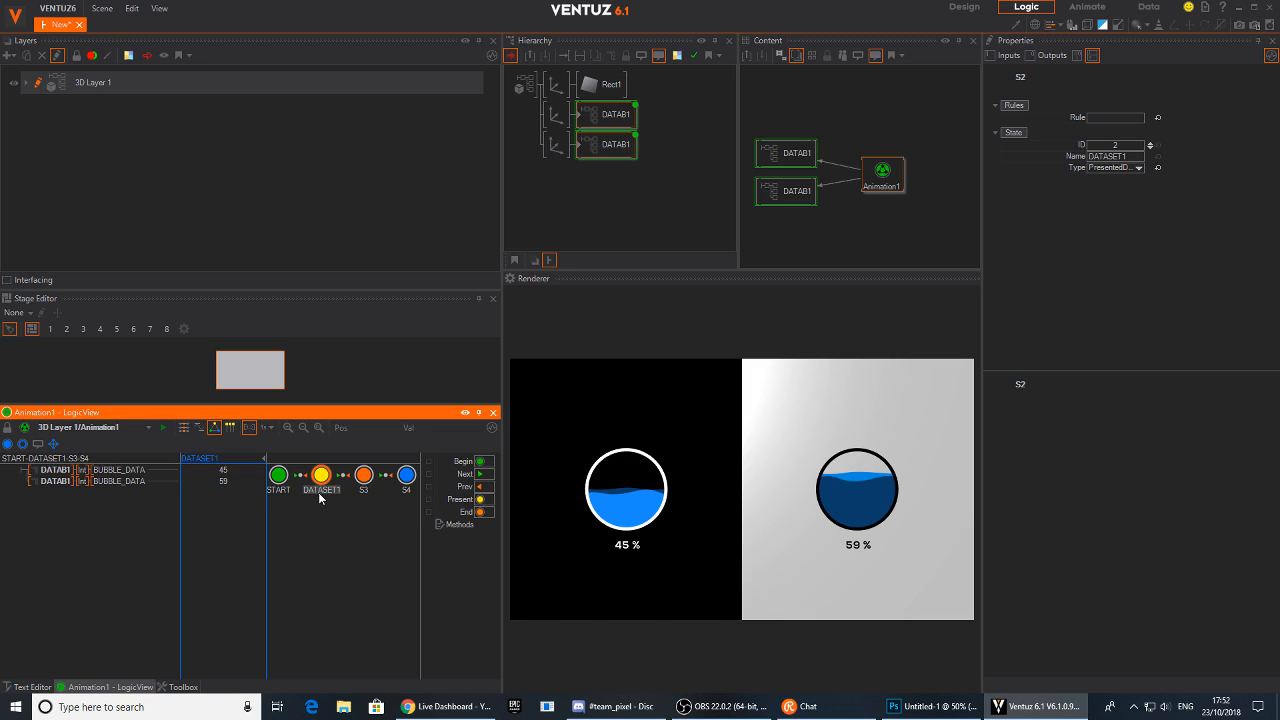
# Rename the third animation state DATASET2
pyautogui.doubleClick(364, 490)
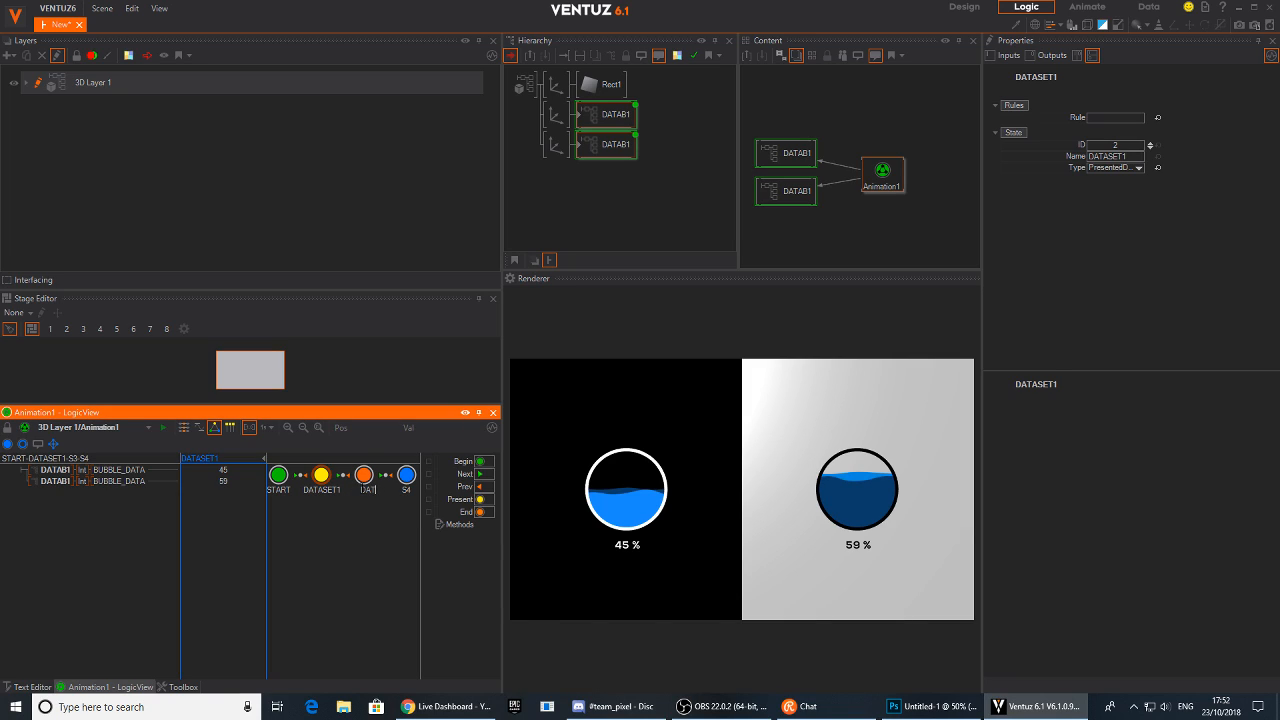
pyautogui.write('DATASET1')
pyautogui.press('Return')
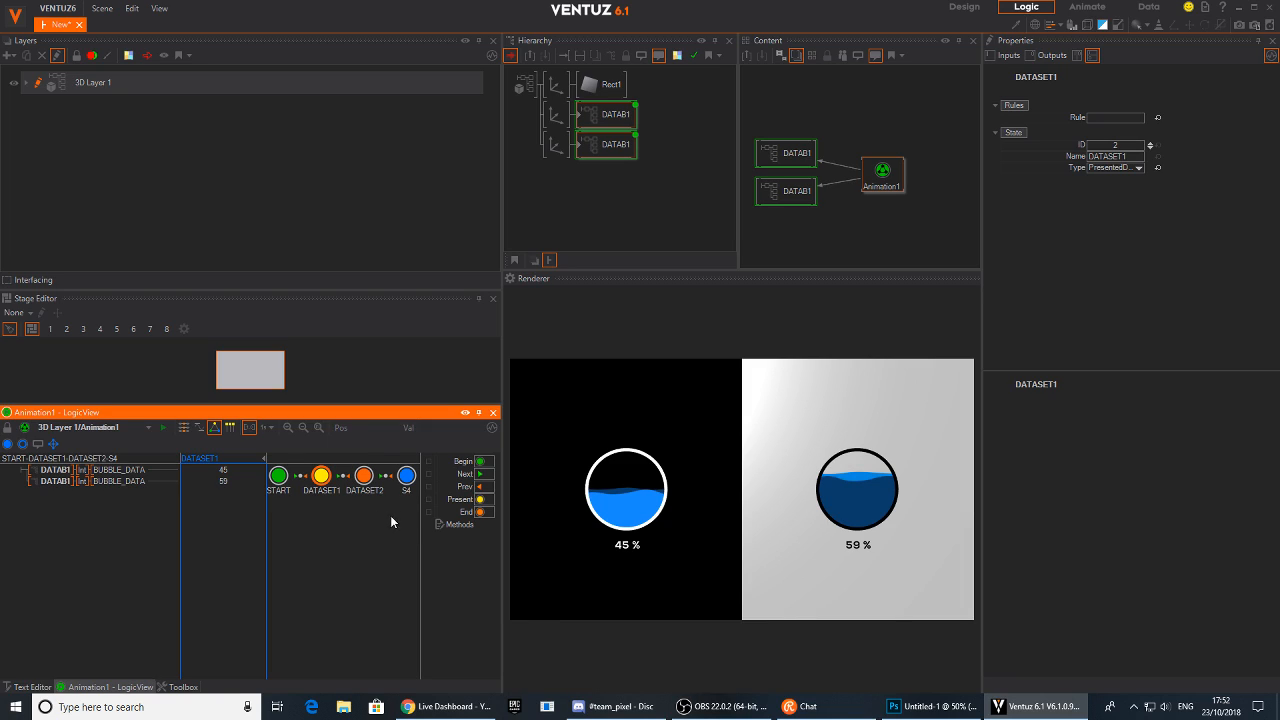
# Rename the fourth animation state DATASET3, dismissing the search popup that opened in between
pyautogui.doubleClick(406, 490)
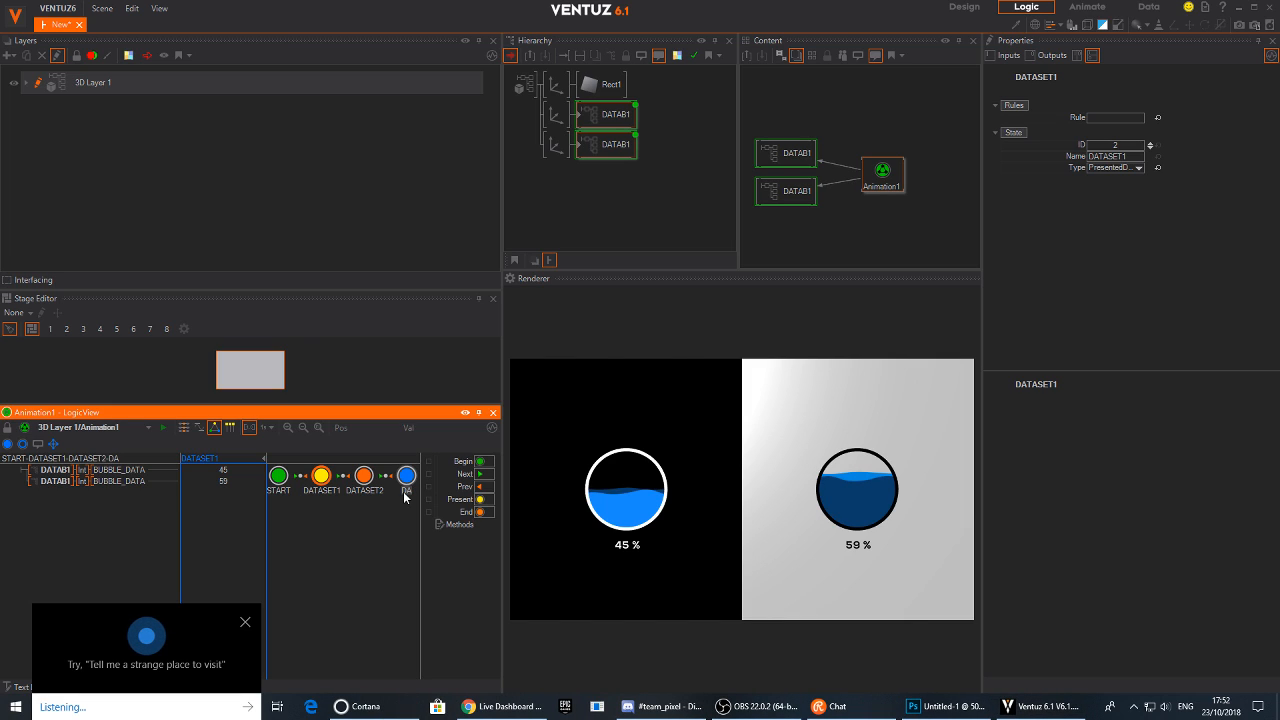
pyautogui.click(245, 622)
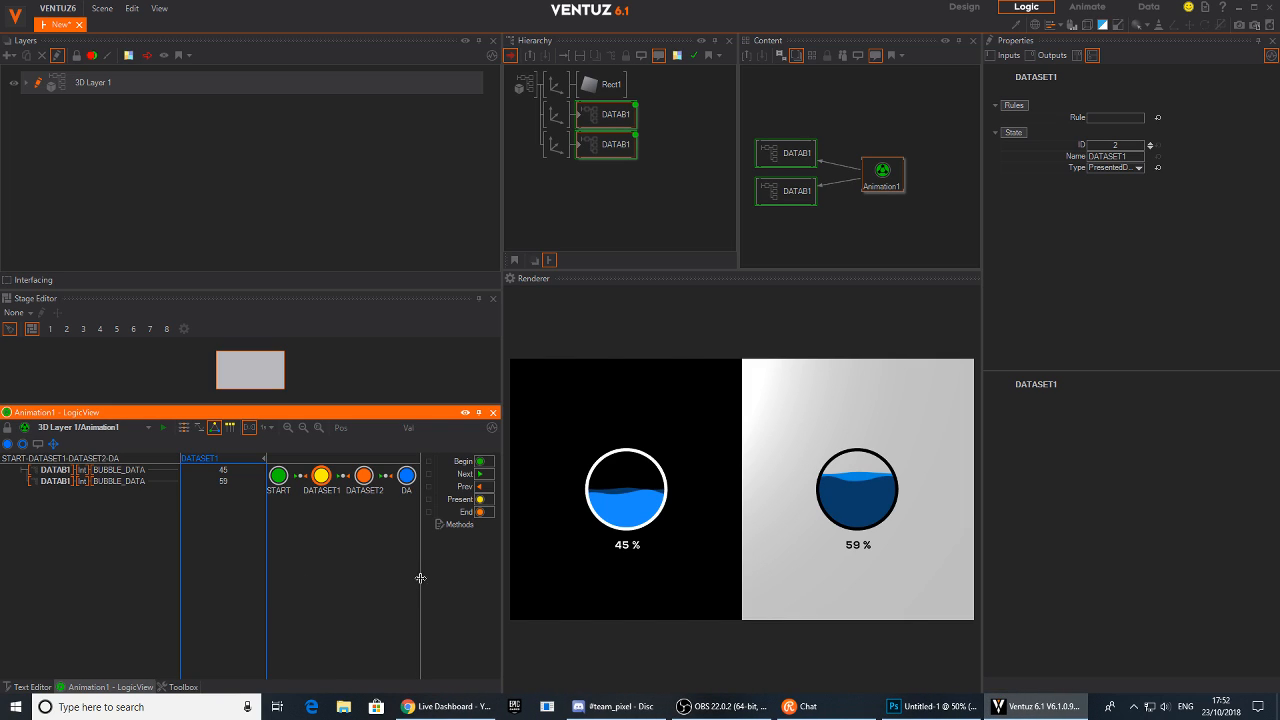
pyautogui.doubleClick(411, 491)
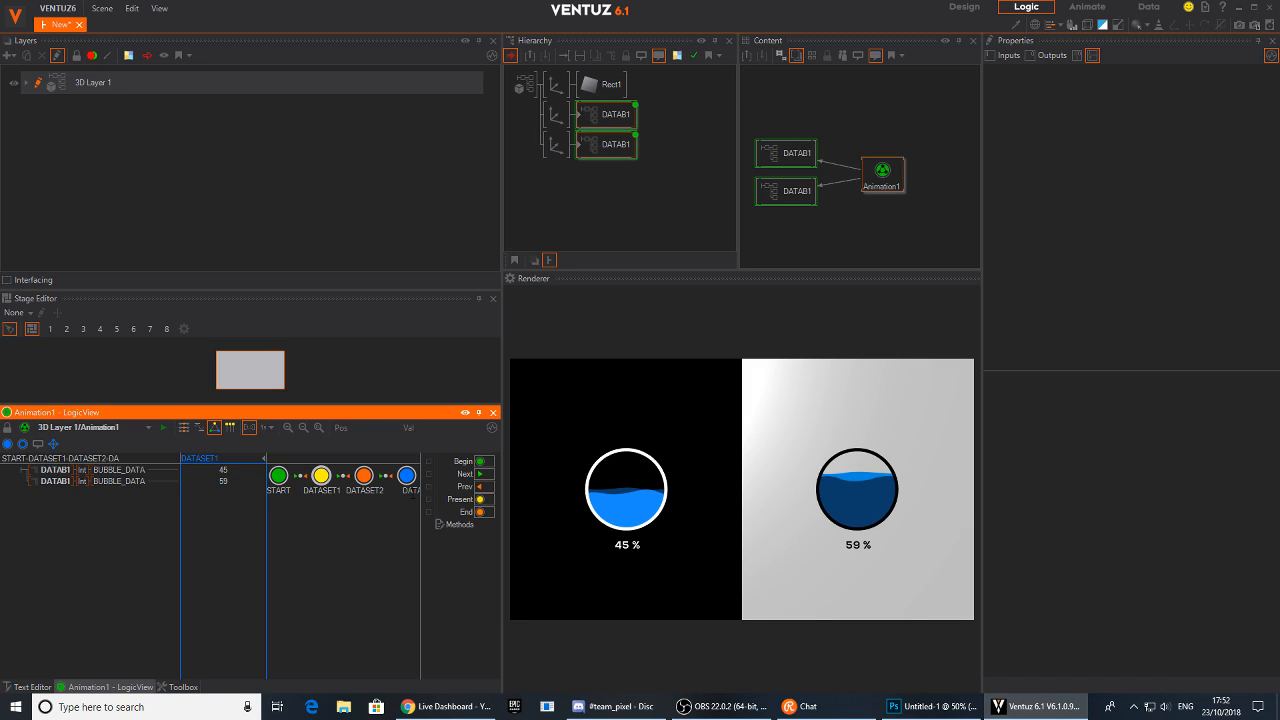
pyautogui.press('Return')
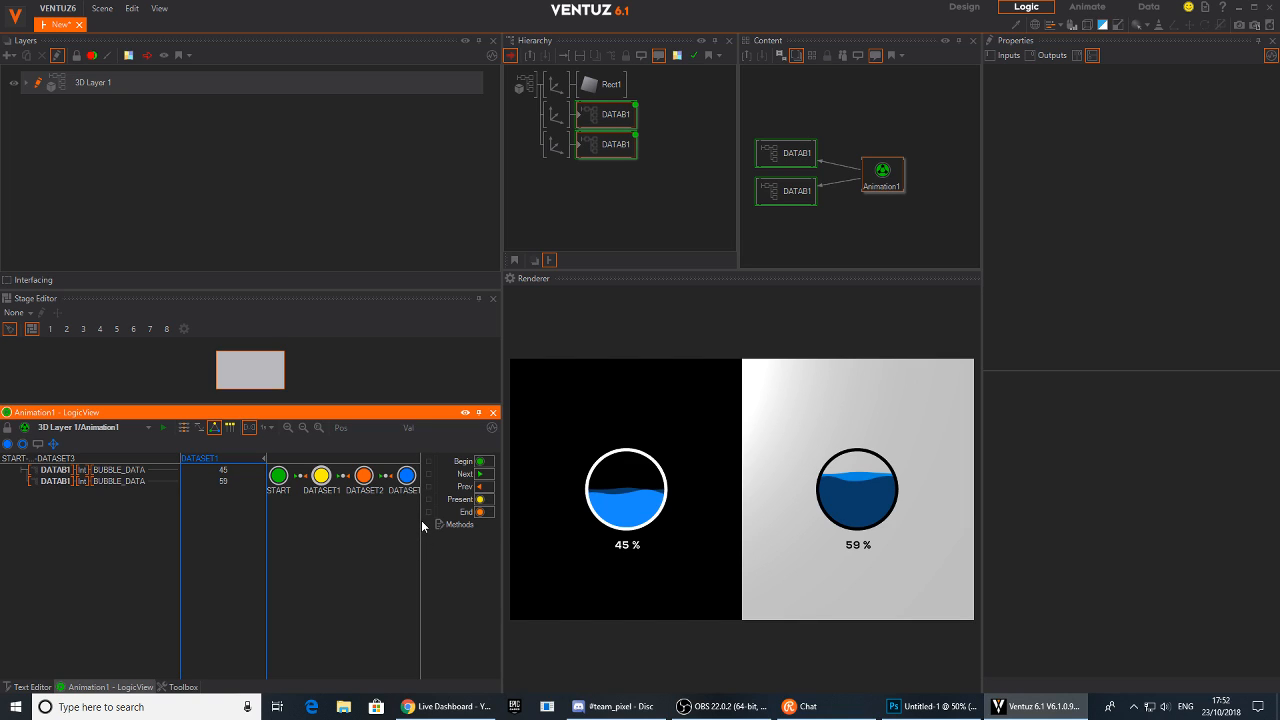
# Spread out and reposition the four animation state nodes in the logic view so their connections are clearly visible
pyautogui.moveTo(501, 520); pyautogui.dragTo(614, 524)
pyautogui.moveTo(411, 484); pyautogui.dragTo(475, 526)
pyautogui.moveTo(369, 480); pyautogui.dragTo(423, 491)
pyautogui.moveTo(322, 477); pyautogui.dragTo(274, 510)
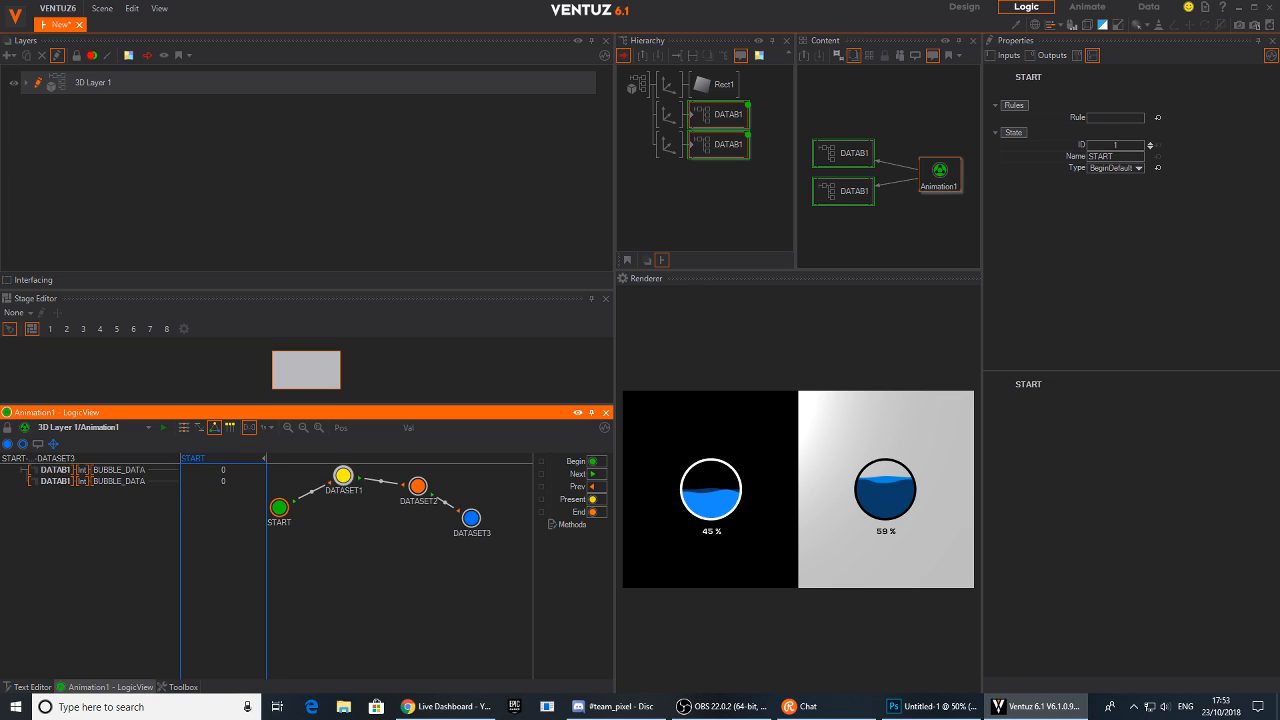
pyautogui.moveTo(343, 476); pyautogui.dragTo(343, 508)
pyautogui.moveTo(418, 487)
pyautogui.mouseDown()
pyautogui.moveTo(407, 517)
pyautogui.moveTo(407, 487)
pyautogui.mouseUp()
pyautogui.moveTo(471, 518); pyautogui.dragTo(471, 507)
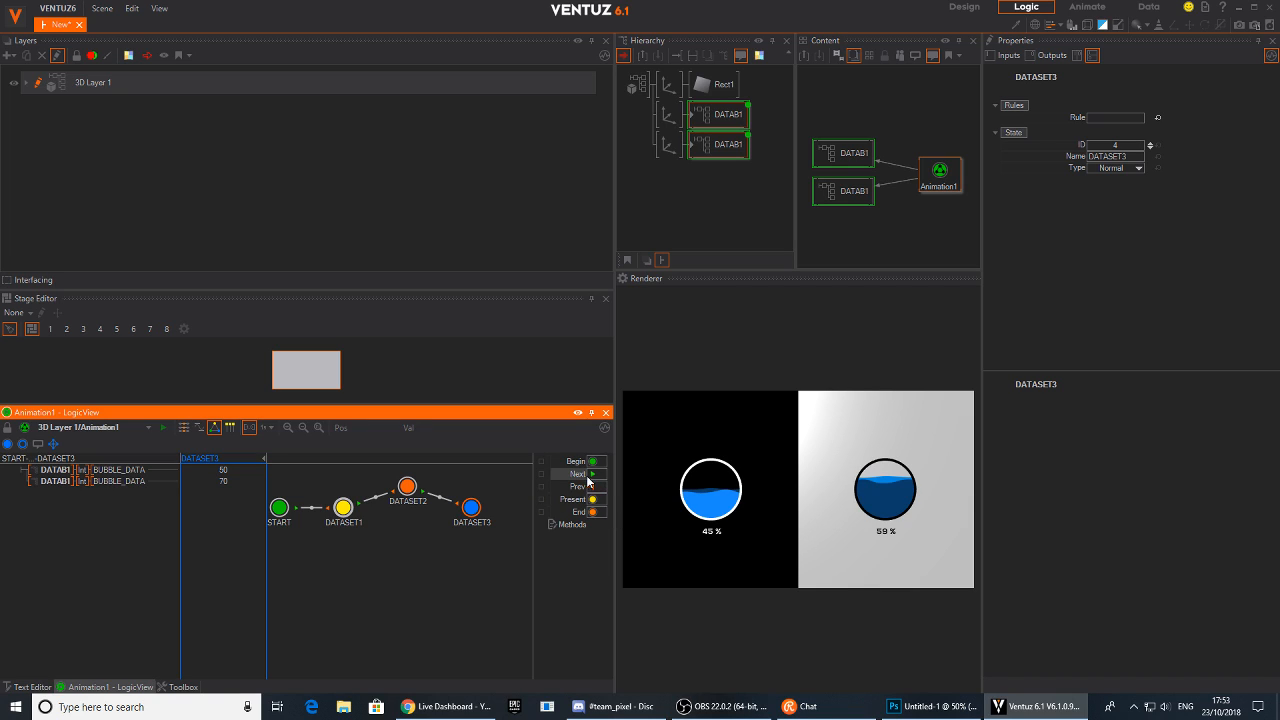
pyautogui.moveTo(616, 473); pyautogui.dragTo(496, 473)
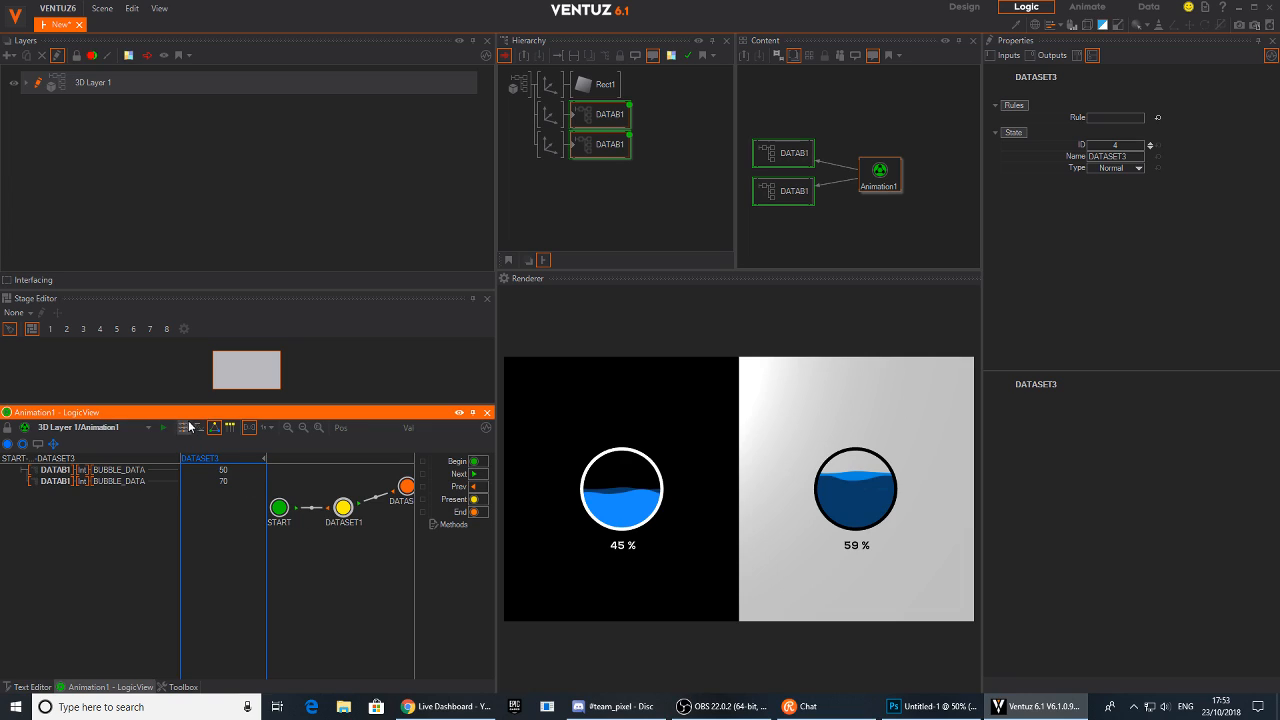
# Auto-connect the animation states with All-2-All connections and Animate Rules enabled
pyautogui.click(54, 444)
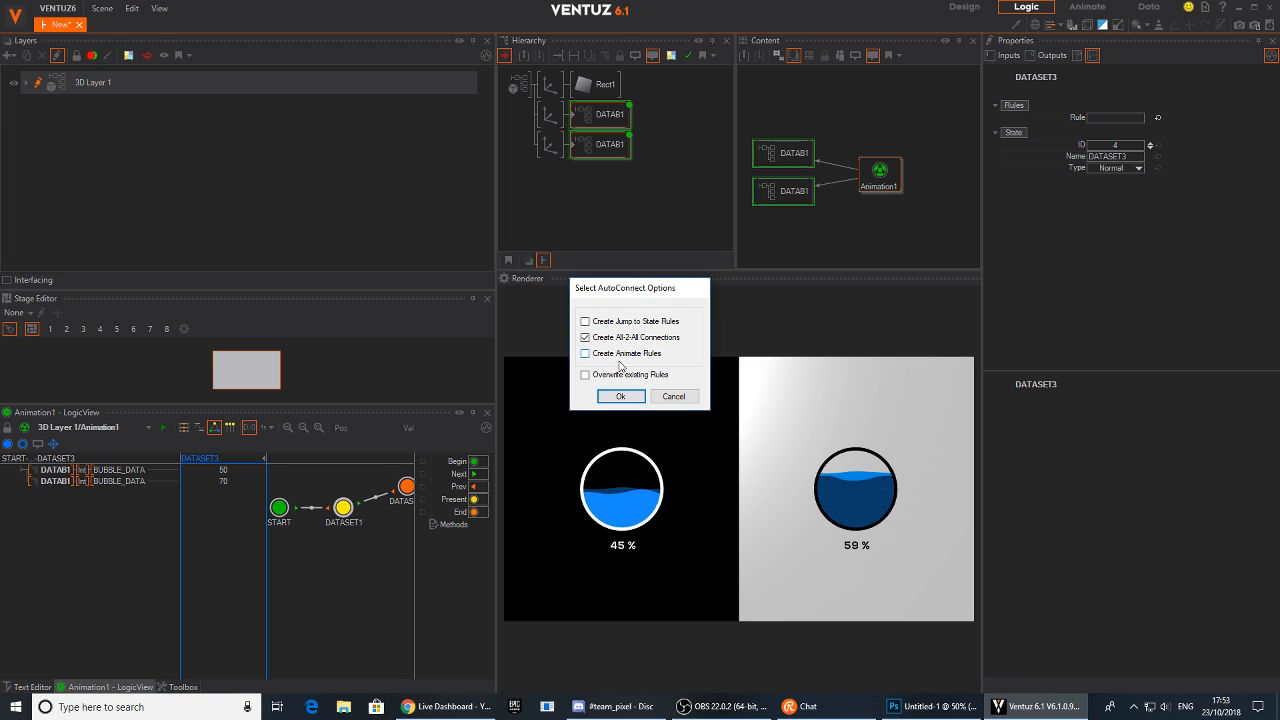
pyautogui.click(628, 355)
pyautogui.click(620, 397)
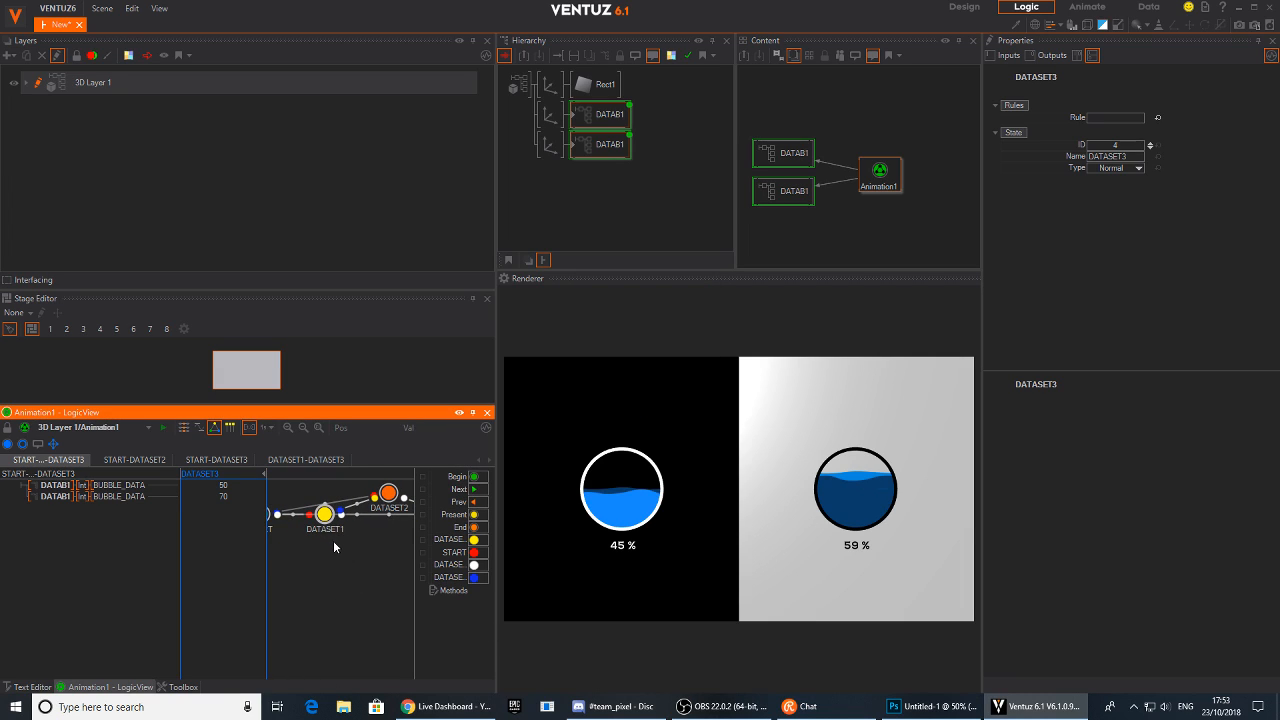
# Browse the generated transition tabs in the animation logic view
pyautogui.moveTo(351, 569); pyautogui.dragTo(296, 575, button='middle')
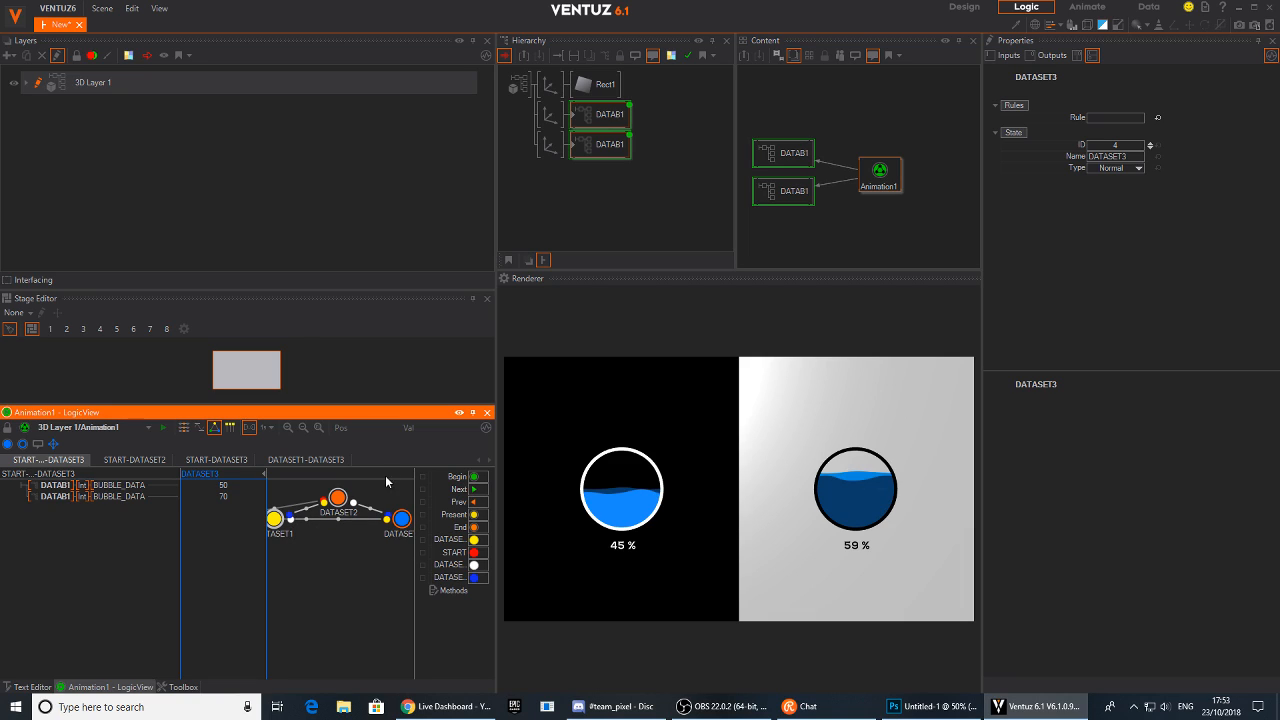
pyautogui.click(140, 459)
pyautogui.click(235, 461)
pyautogui.click(282, 461)
pyautogui.click(61, 460)
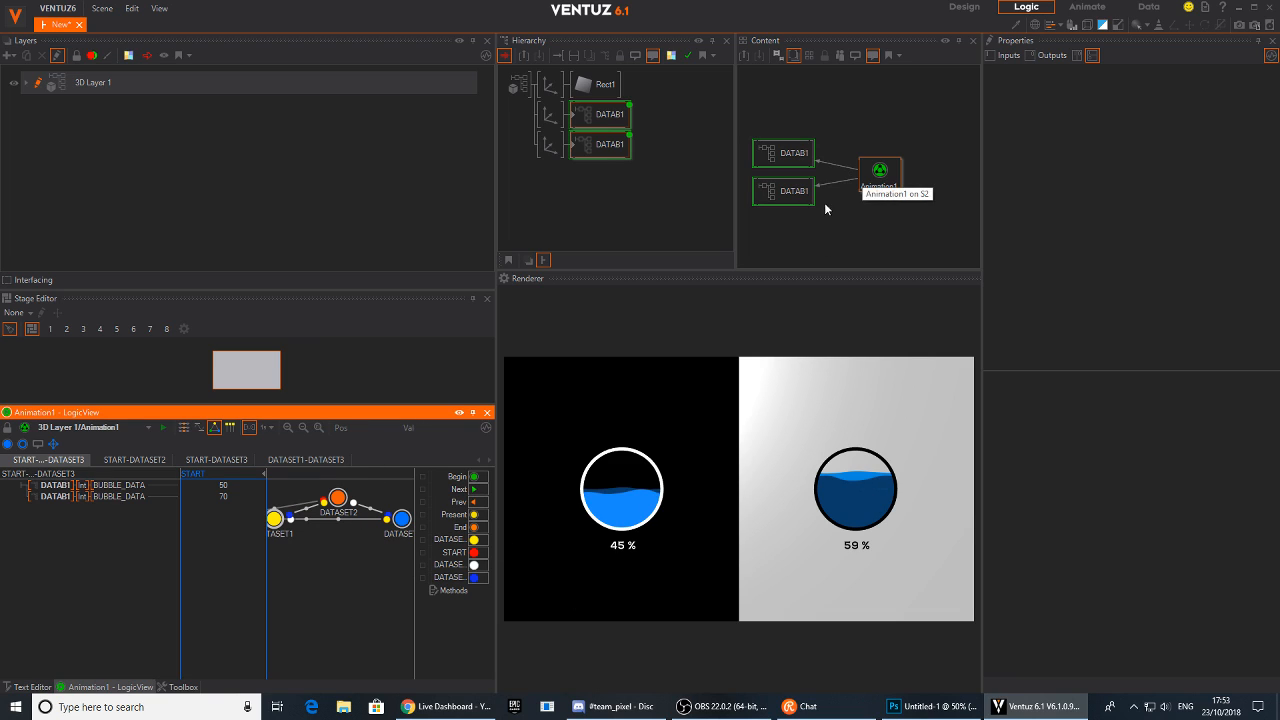
# Select the Animation1 node and trigger START, DATASET1, DATASET3 and DATASET2 to preview the transitions
pyautogui.click(878, 173)
pyautogui.click(1093, 131)
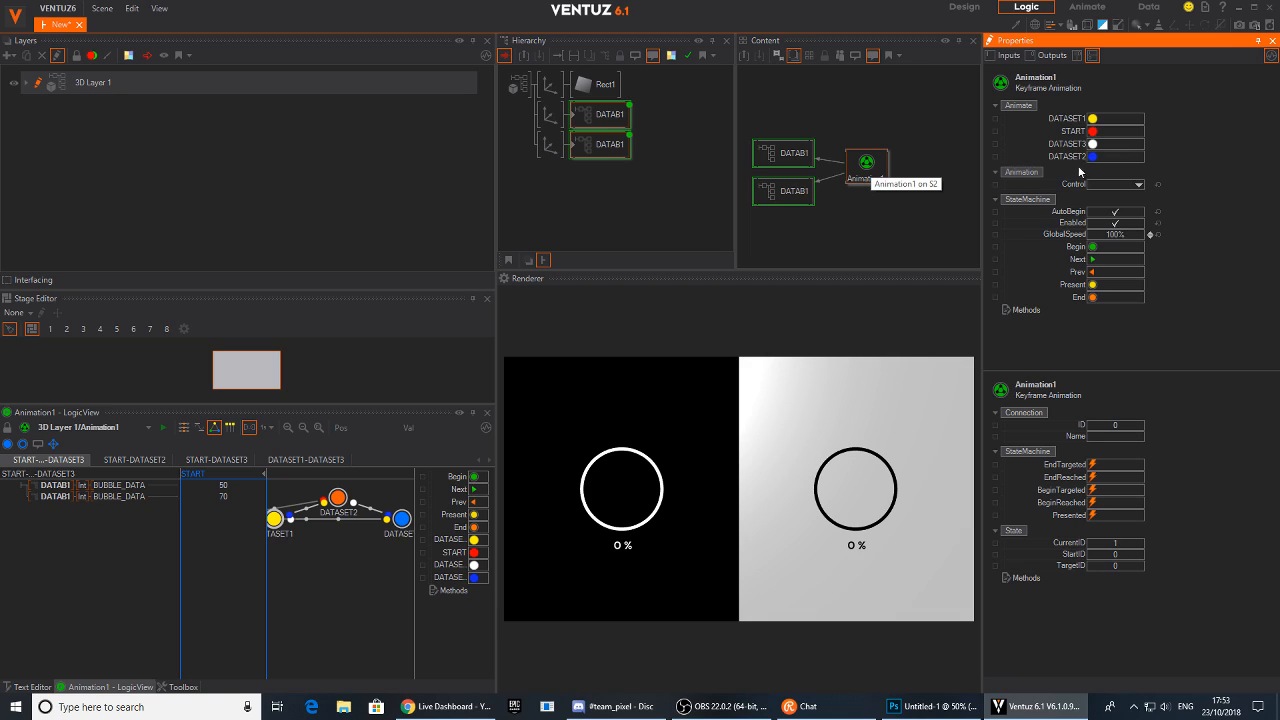
pyautogui.click(1093, 118)
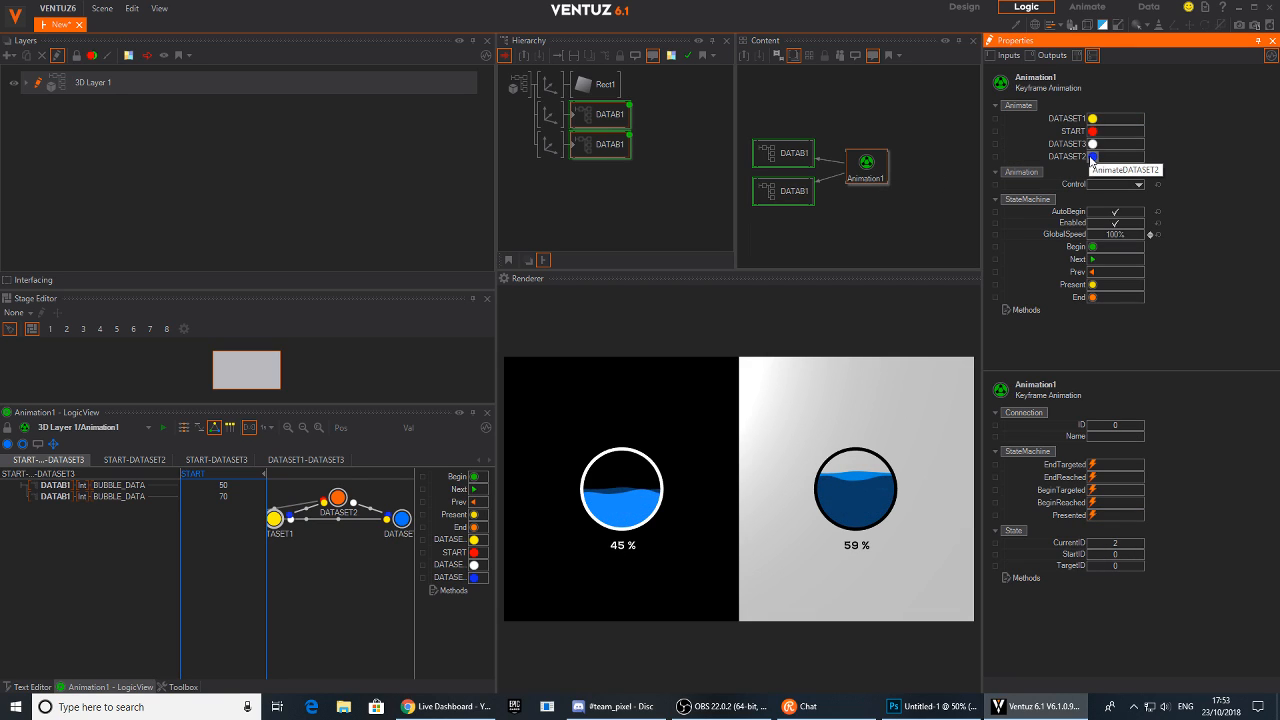
pyautogui.click(1093, 145)
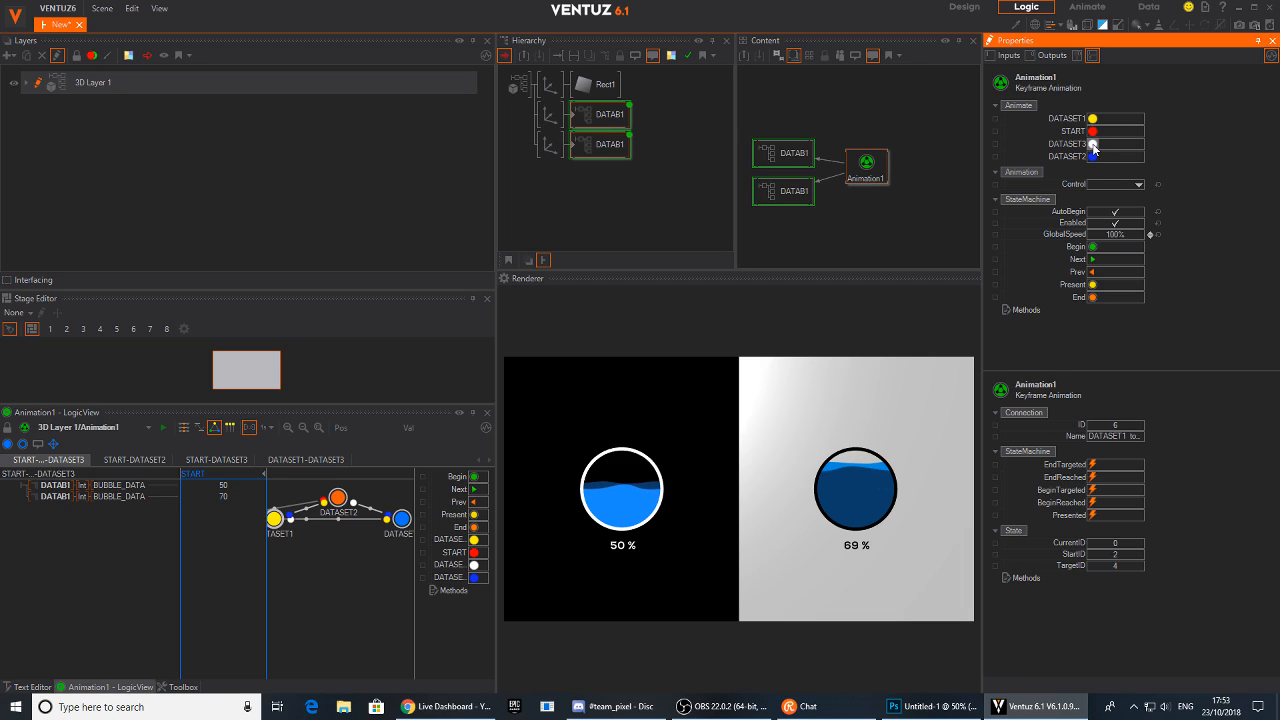
pyautogui.click(1092, 157)
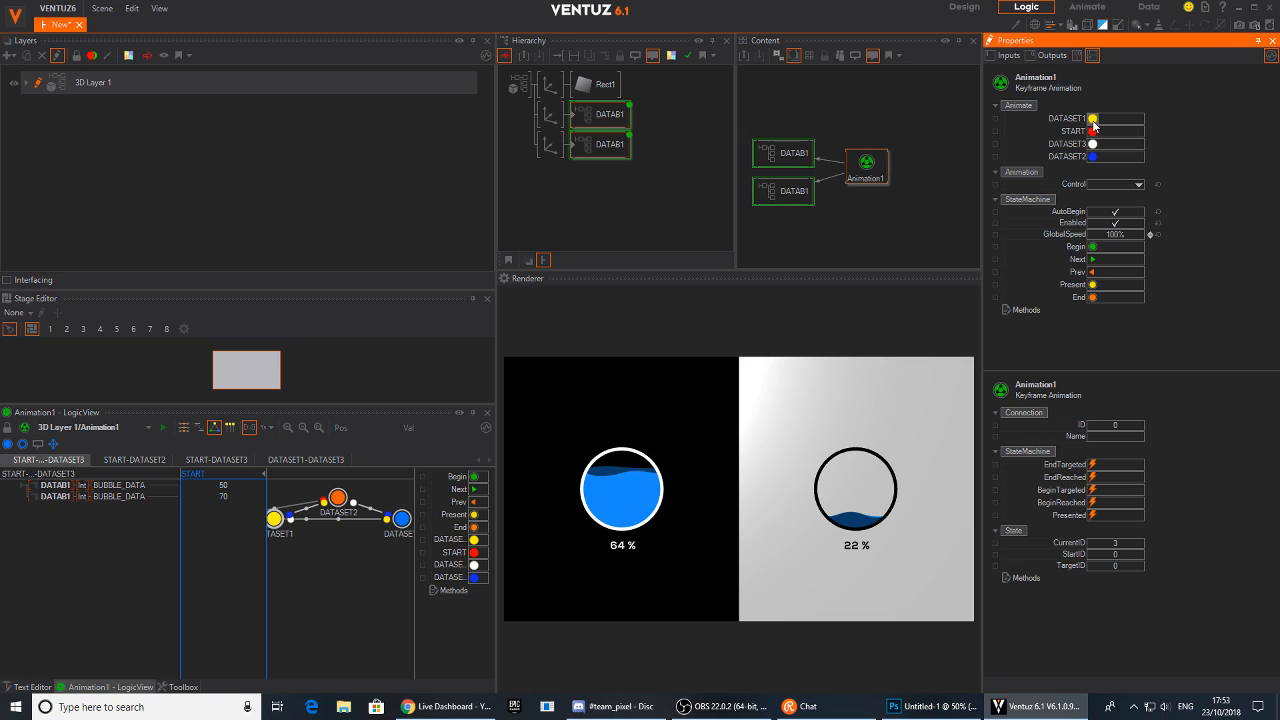
pyautogui.click(1093, 119)
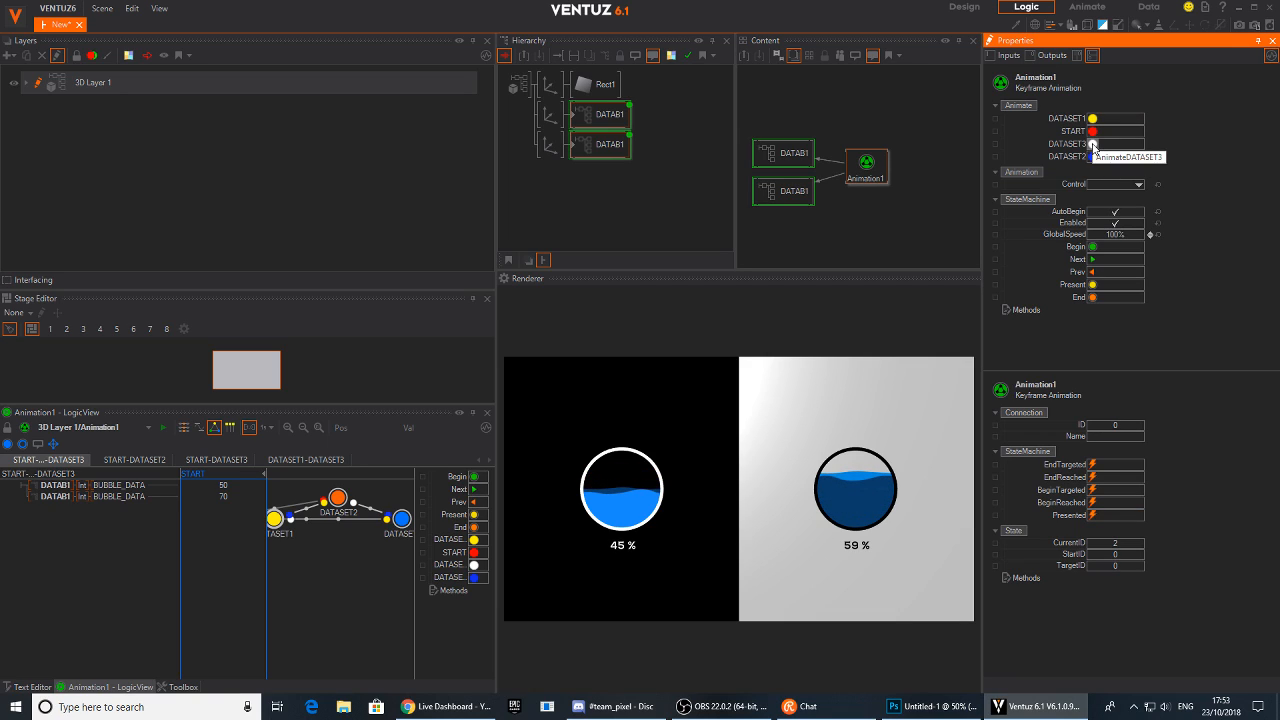
pyautogui.click(1093, 144)
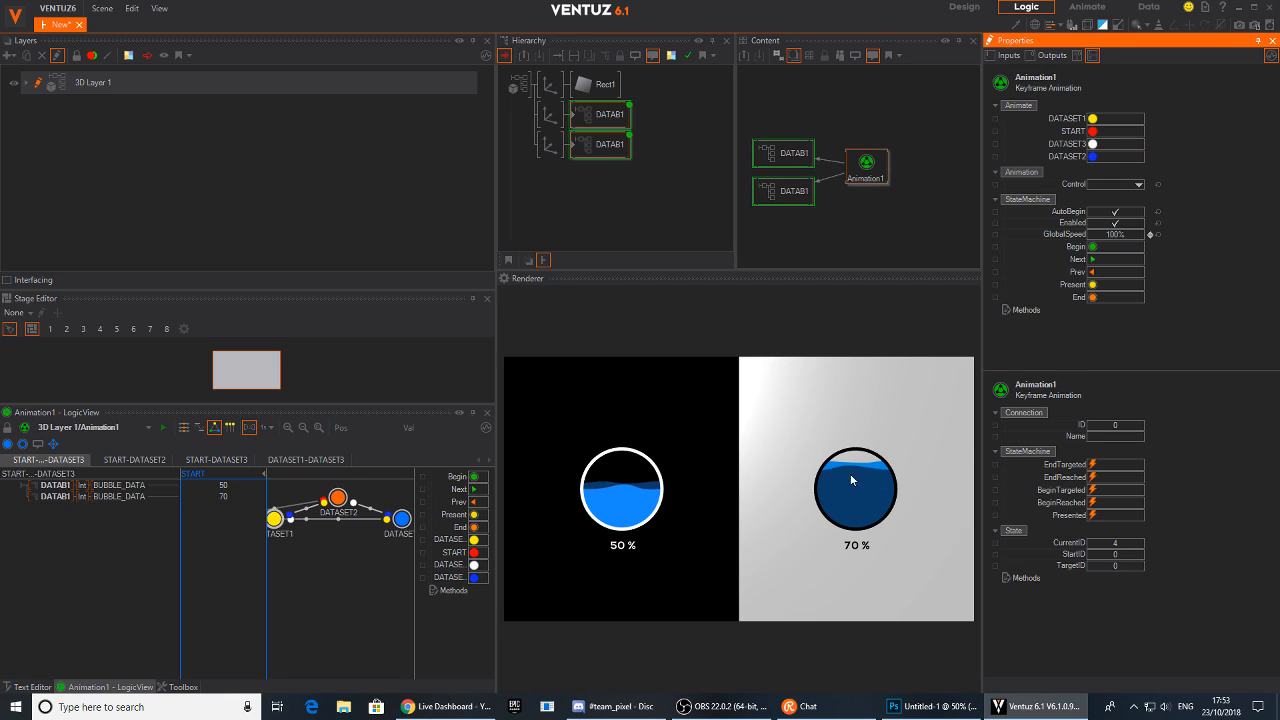
# Switch the animation panel to its timeline and shorten the DATASET1-DATASET3 transition to about 0.5 s
pyautogui.click(150, 456)
pyautogui.click(184, 428)
pyautogui.moveTo(297, 543); pyautogui.dragTo(327, 538)
pyautogui.click(54, 461)
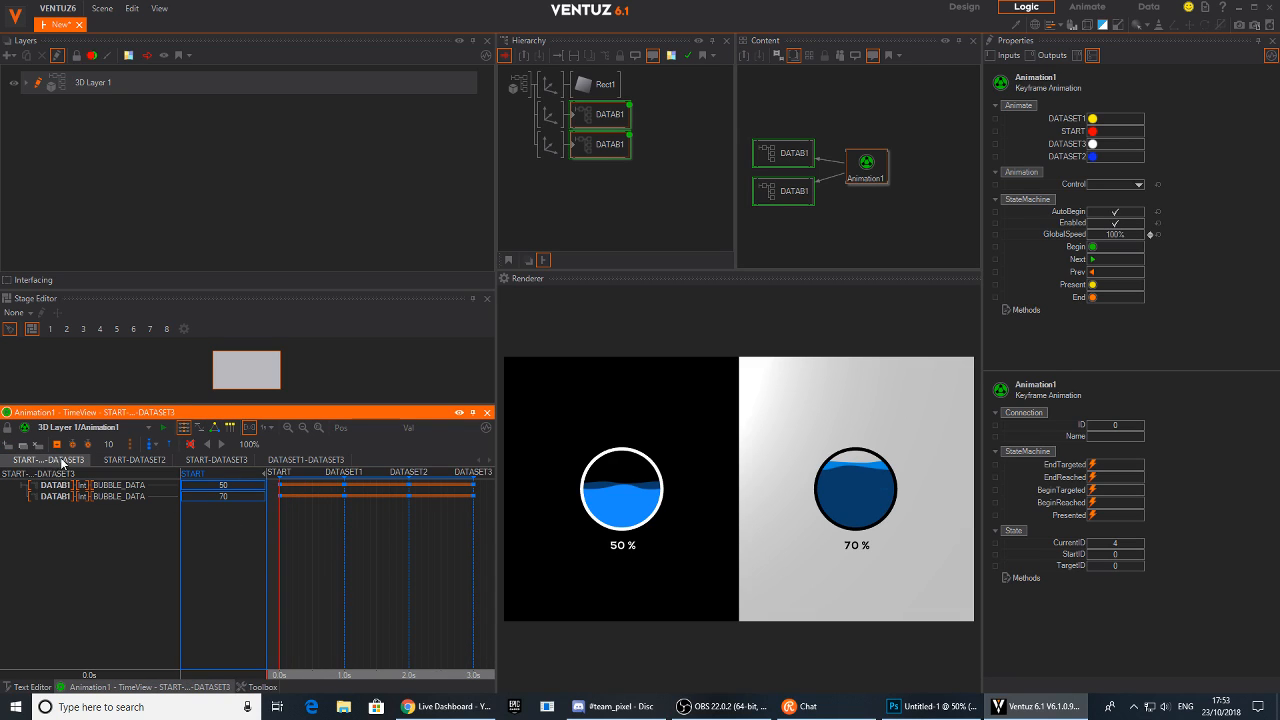
pyautogui.click(304, 458)
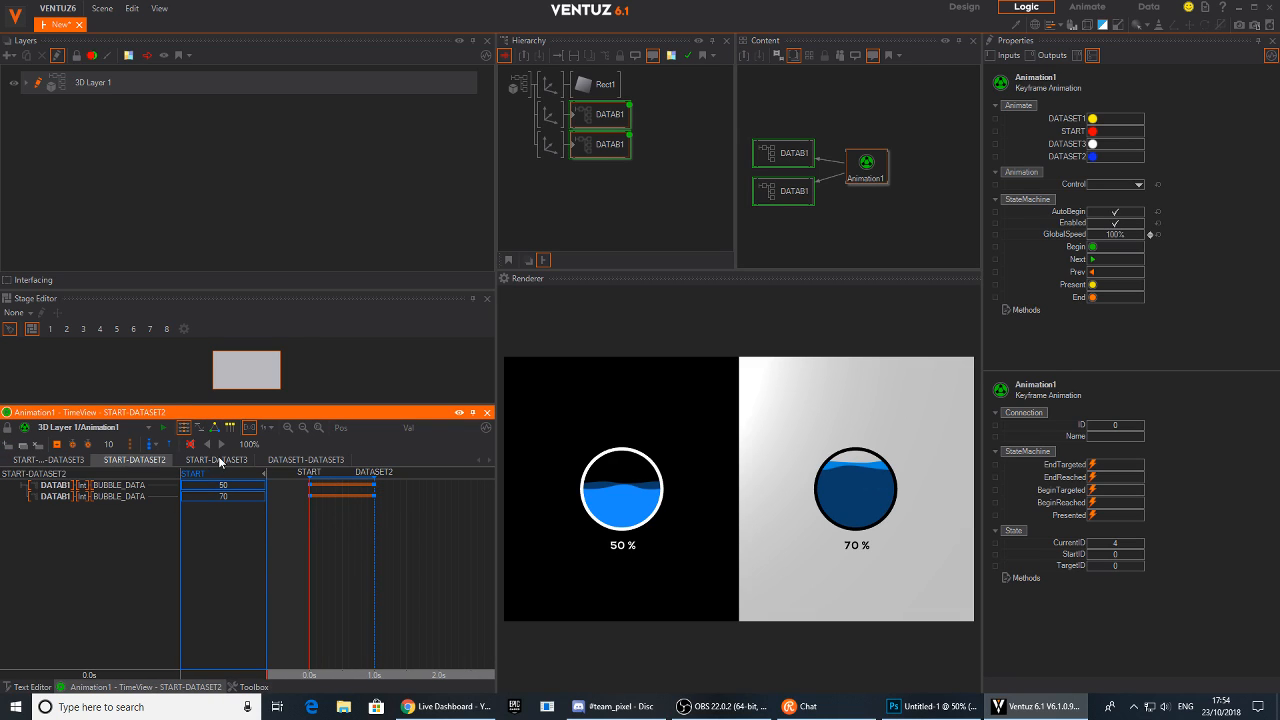
pyautogui.moveTo(309, 547)
pyautogui.mouseDown()
pyautogui.moveTo(370, 544)
pyautogui.moveTo(320, 548)
pyautogui.mouseUp()
pyautogui.moveTo(373, 481); pyautogui.dragTo(343, 481)
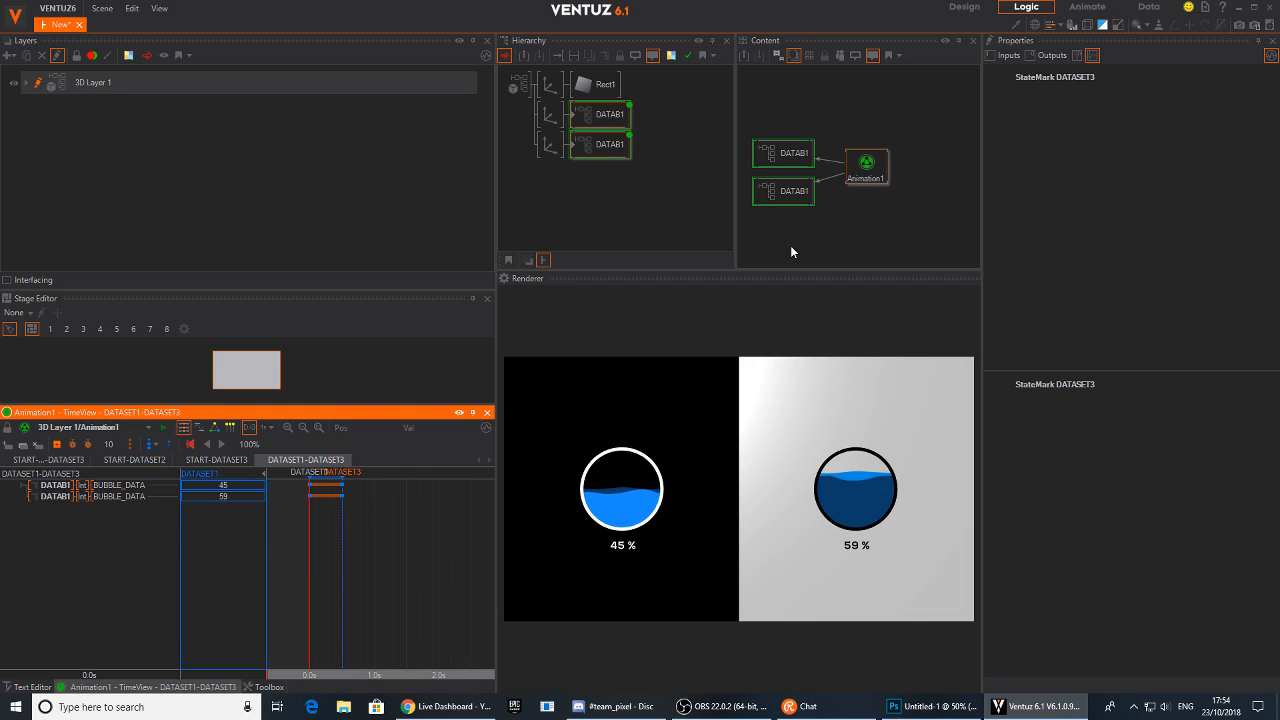
# Select Animation1 and trigger DATASET1, DATASET3 and DATASET1 to preview the shortened transition
pyautogui.click(858, 165)
pyautogui.click(1093, 119)
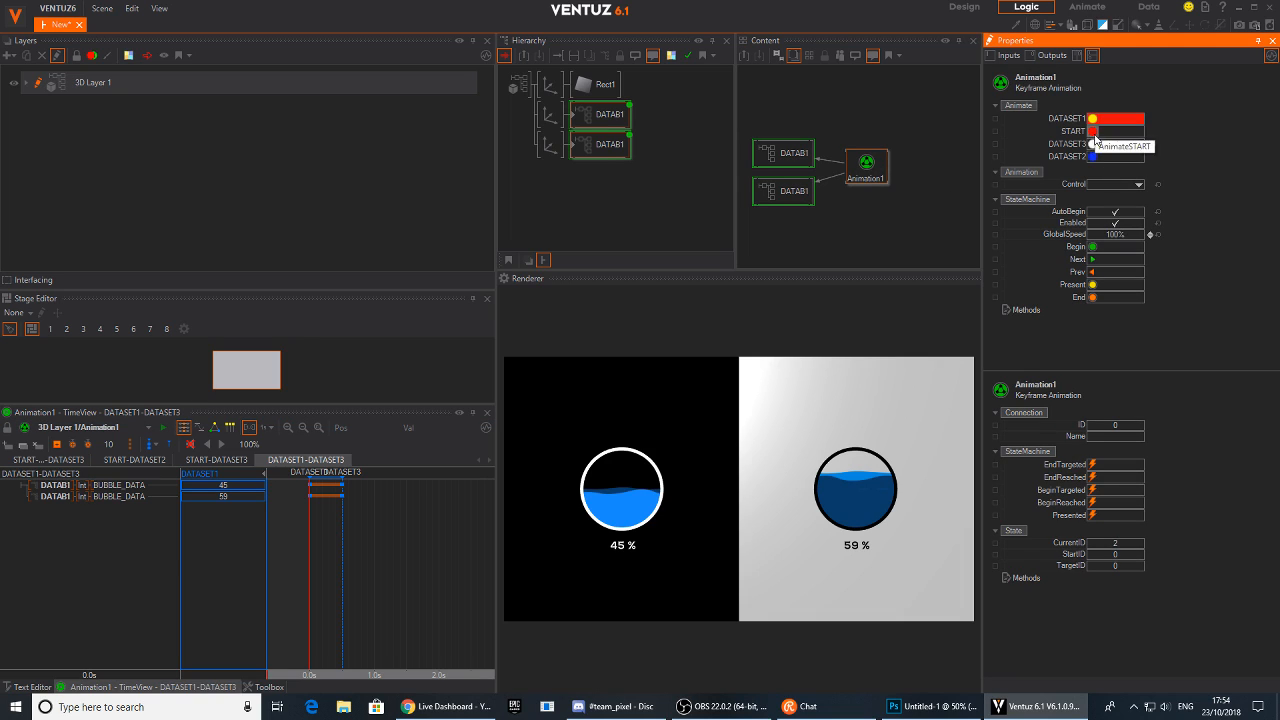
pyautogui.click(1093, 144)
pyautogui.click(1093, 119)
# Shorten the DATASET1-DATASET3 transition to about 0.3 s and preview it by triggering DATASET1 and DATASET3
pyautogui.moveTo(341, 485); pyautogui.dragTo(329, 485)
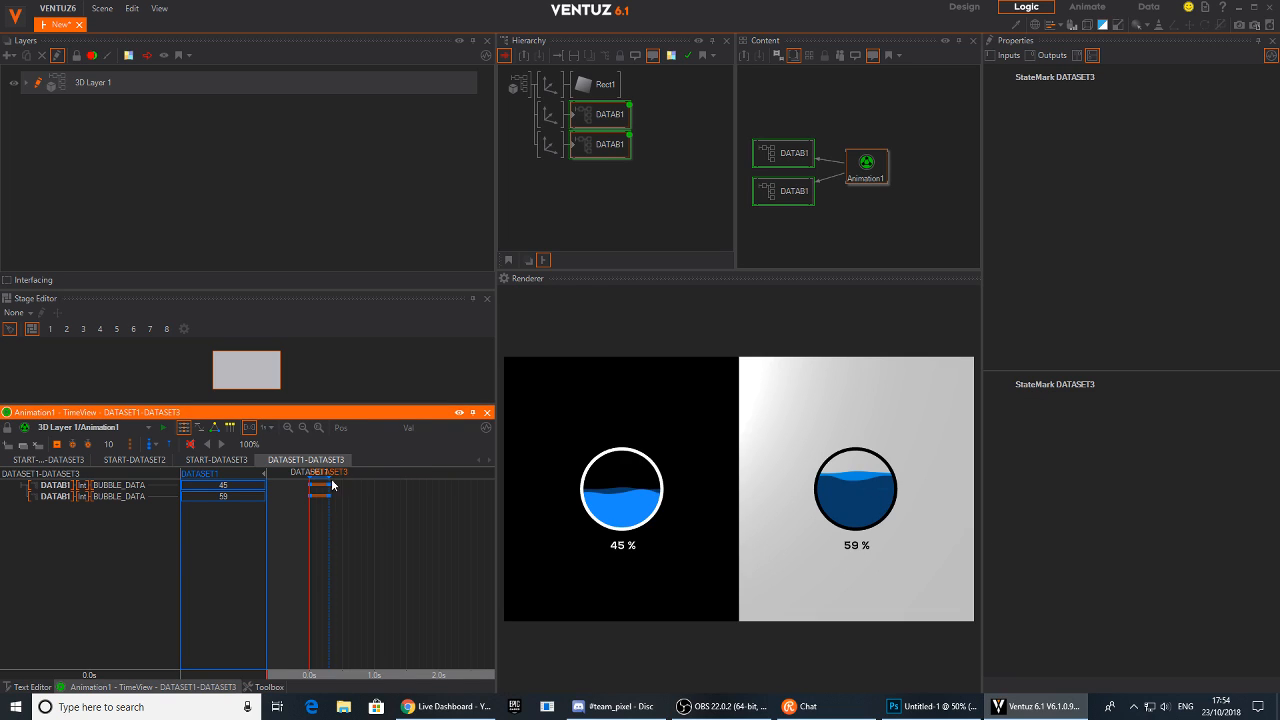
pyautogui.click(879, 161)
pyautogui.click(1097, 120)
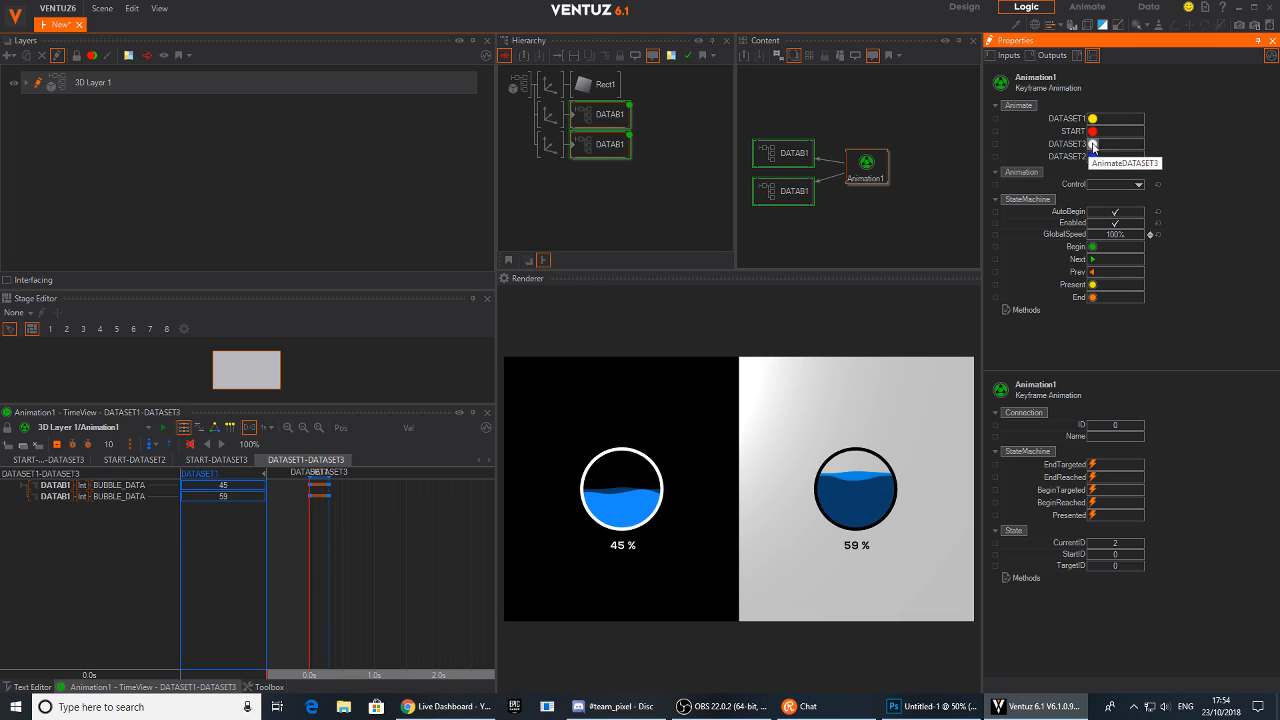
pyautogui.click(1093, 145)
pyautogui.click(1093, 118)
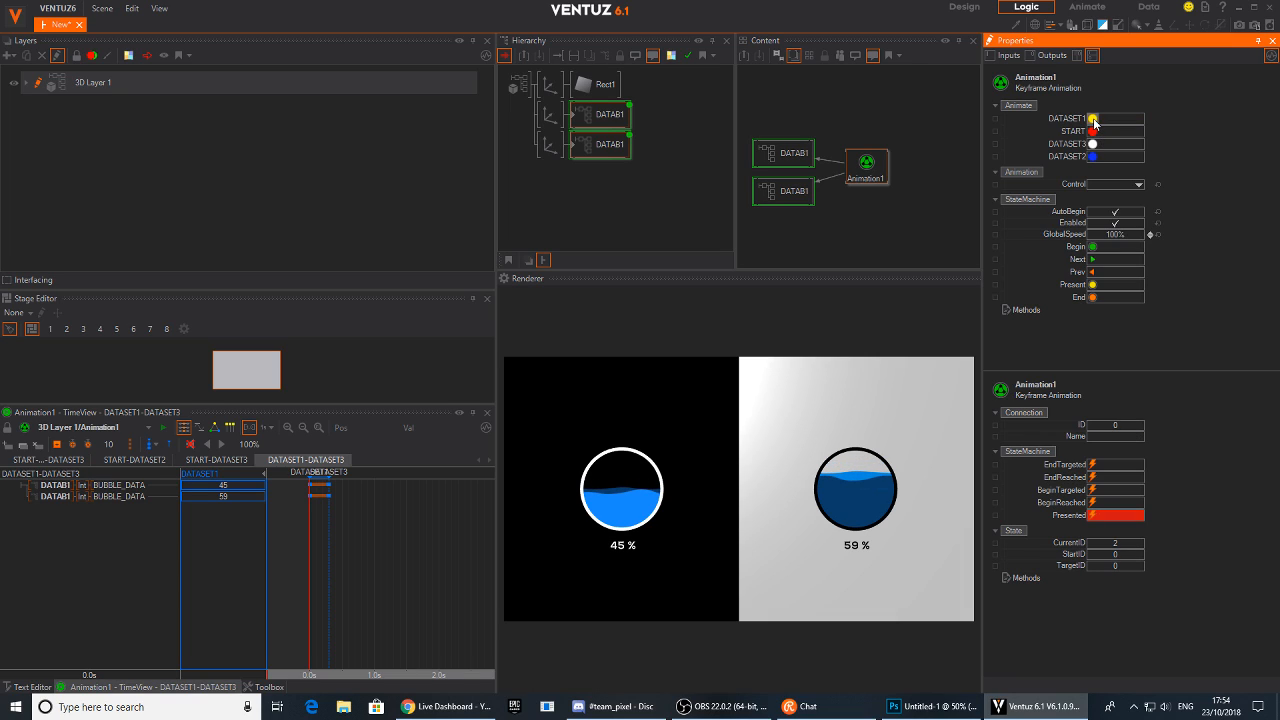
# Lengthen the DATASET1-DATASET3 transition to about 0.4 s and preview it by triggering START, DATASET3 and DATASET1
pyautogui.moveTo(328, 485); pyautogui.dragTo(335, 486)
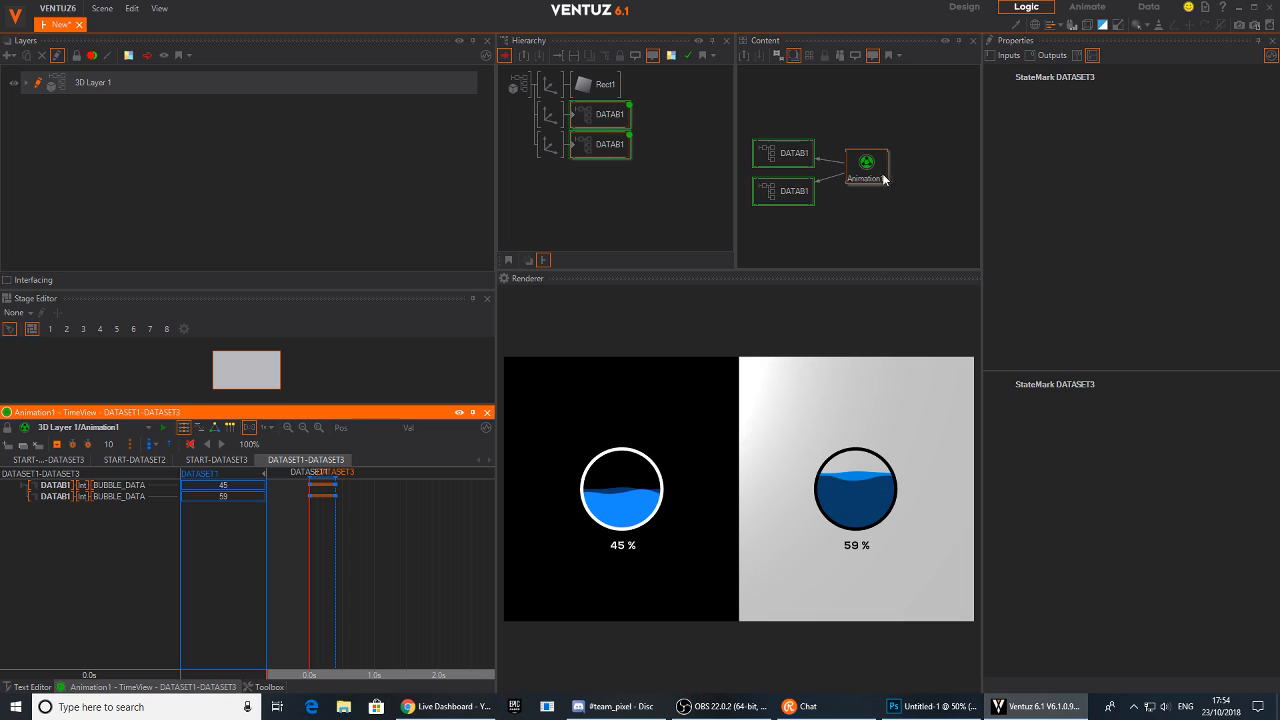
pyautogui.click(866, 163)
pyautogui.click(1093, 131)
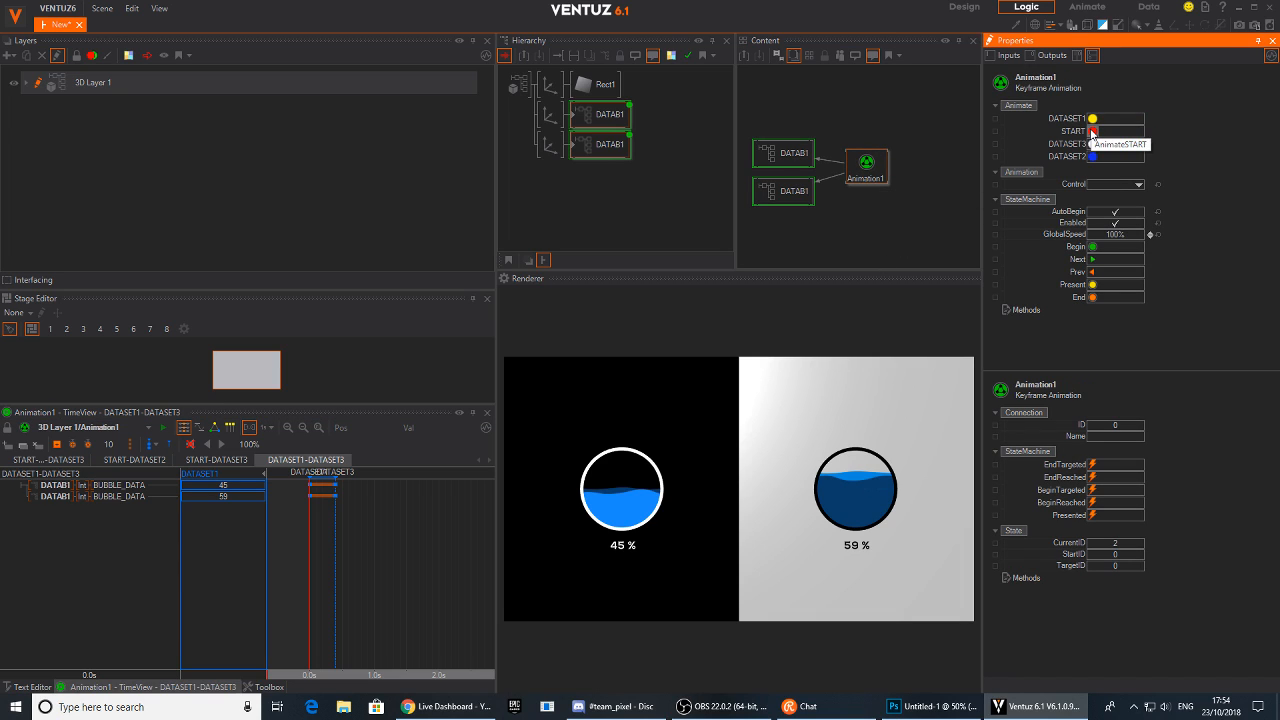
pyautogui.click(1093, 144)
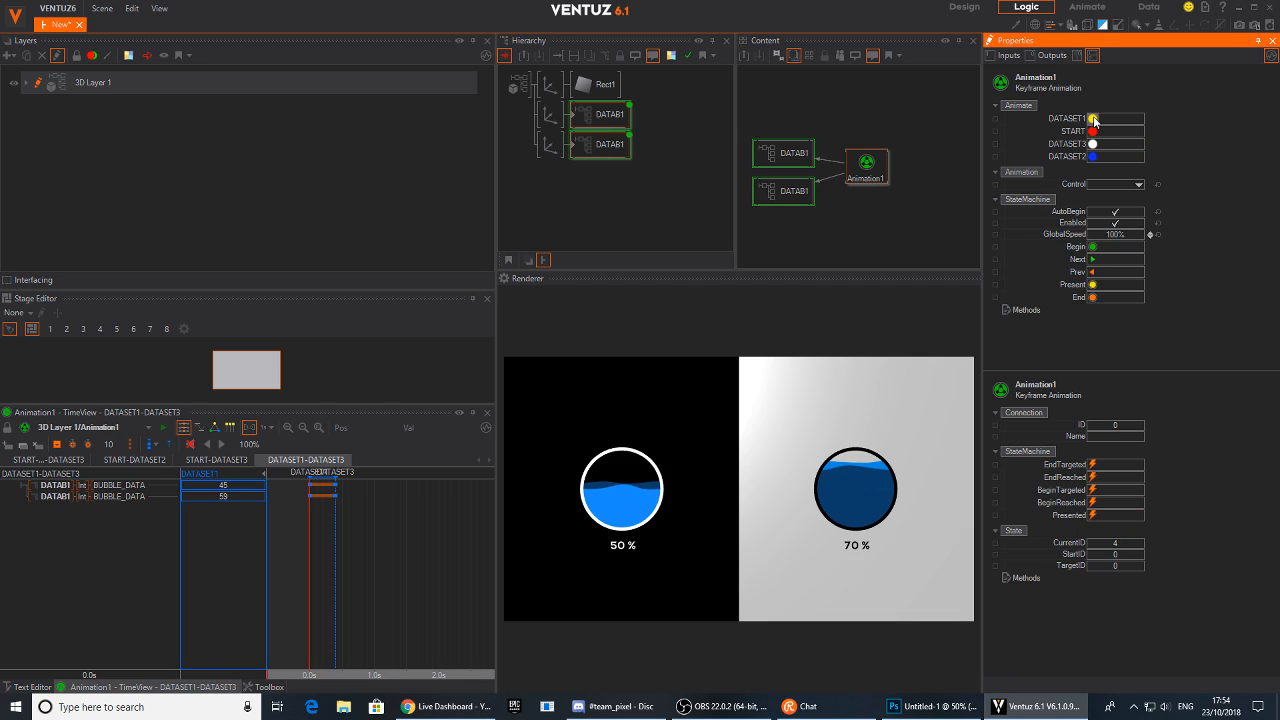
pyautogui.click(1093, 118)
# Set the DATASET1-DATASET3 transition back to about 1 s
pyautogui.moveTo(335, 484); pyautogui.dragTo(376, 485)
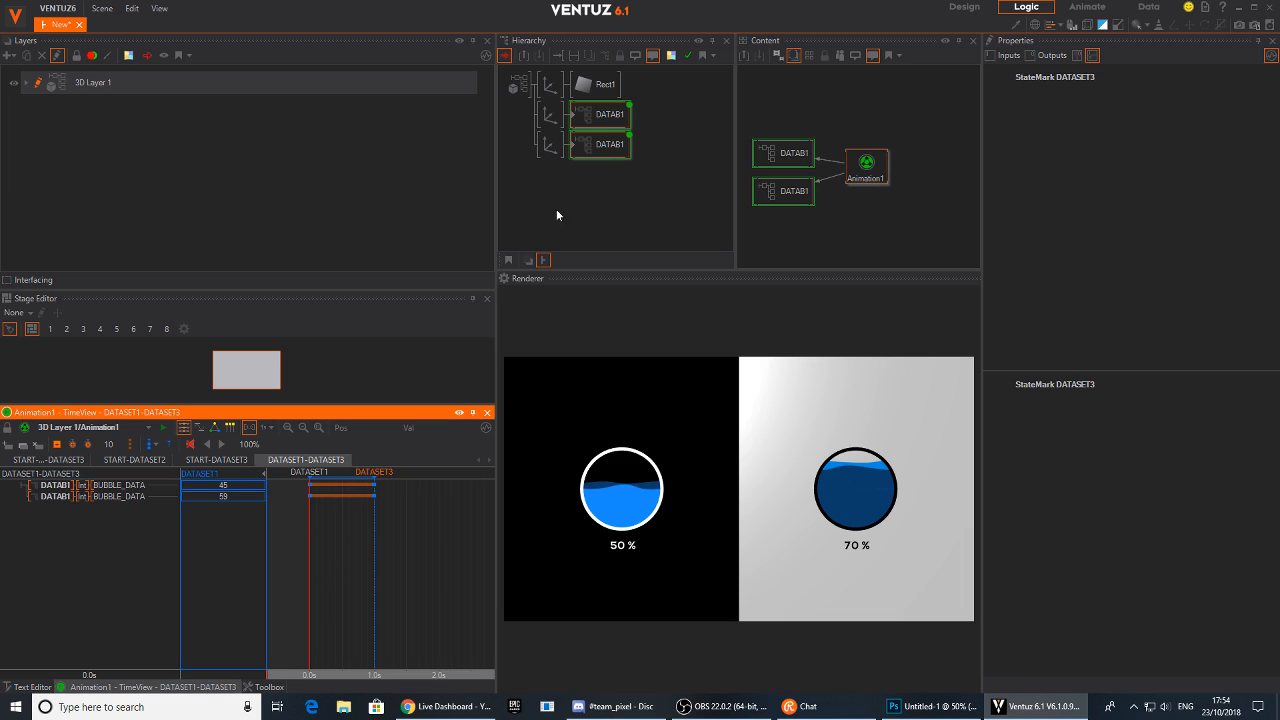
pyautogui.click(866, 165)
# Enter the first DATAB1 container, select the BACK material and tidy the node layout in its content view
pyautogui.click(592, 118)
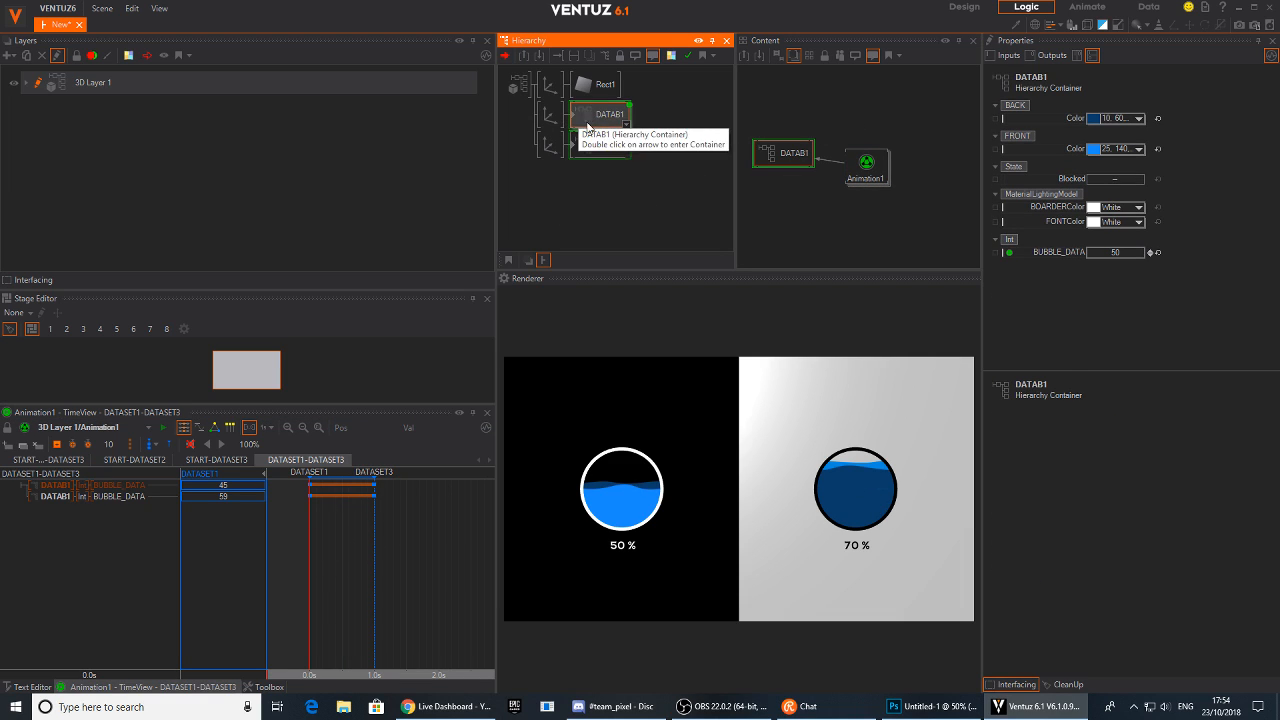
pyautogui.doubleClick(590, 125)
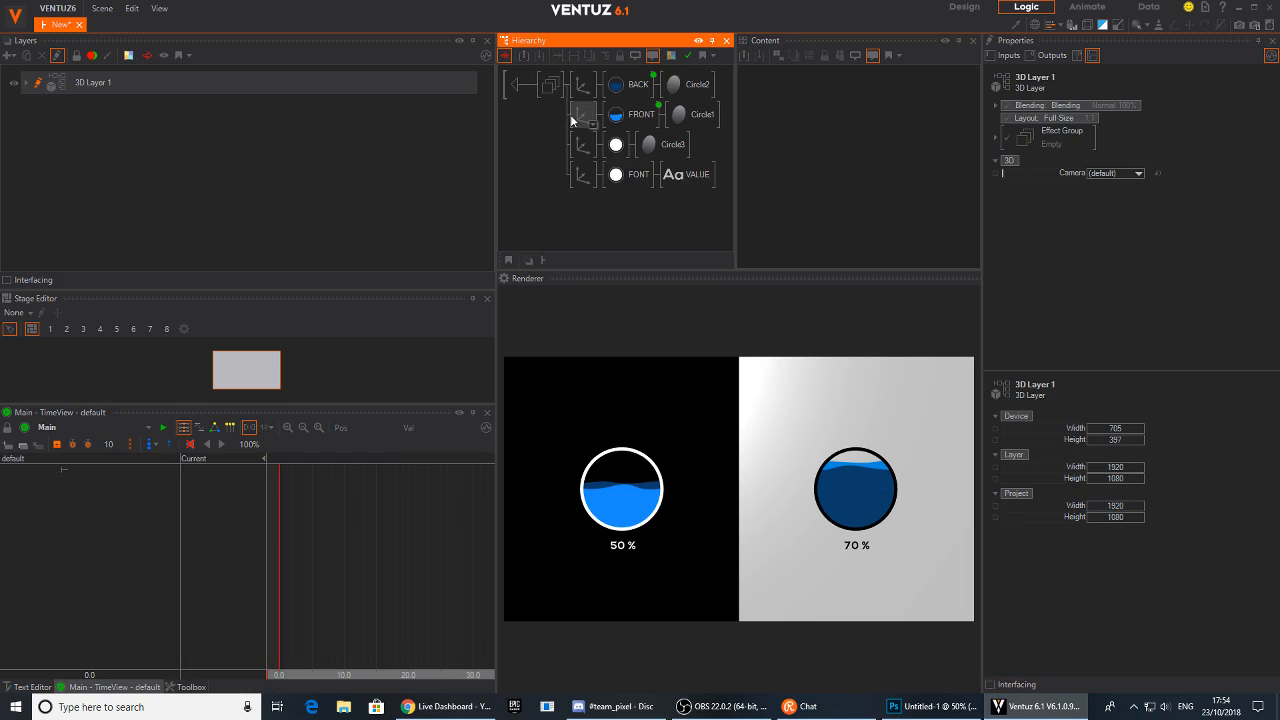
pyautogui.click(636, 84)
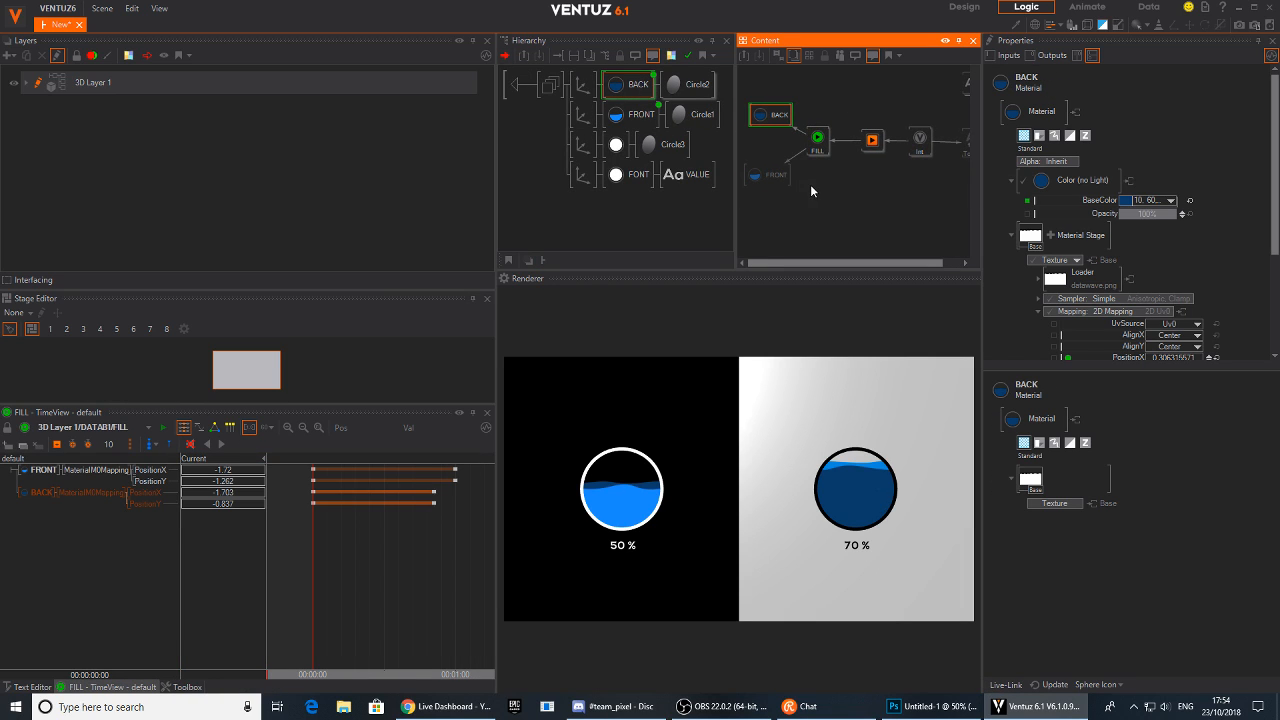
pyautogui.click(784, 95)
pyautogui.moveTo(767, 108); pyautogui.dragTo(741, 96)
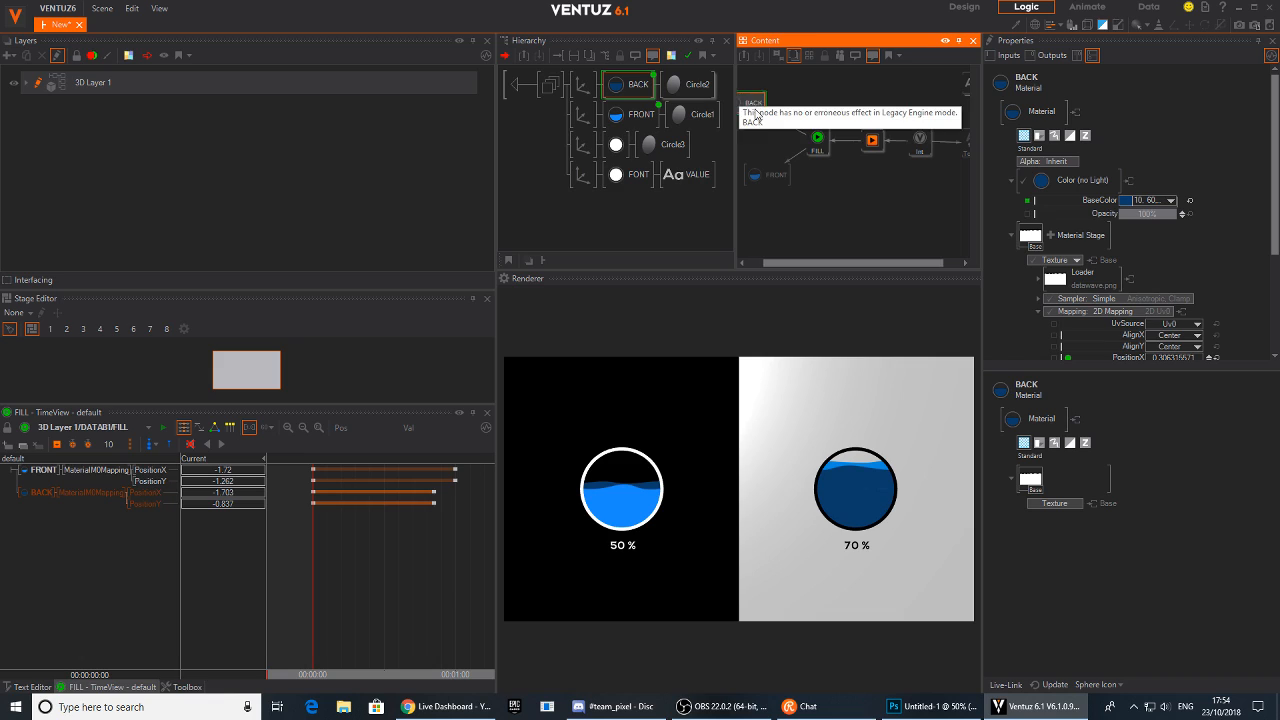
pyautogui.moveTo(768, 177); pyautogui.dragTo(737, 176)
pyautogui.moveTo(889, 180); pyautogui.dragTo(867, 174, button='middle')
pyautogui.click(867, 174)
pyautogui.moveTo(854, 147)
pyautogui.mouseDown()
pyautogui.moveTo(839, 182)
pyautogui.moveTo(858, 158)
pyautogui.moveTo(850, 136)
pyautogui.mouseUp()
pyautogui.moveTo(802, 263); pyautogui.dragTo(760, 263)
pyautogui.click(783, 103)
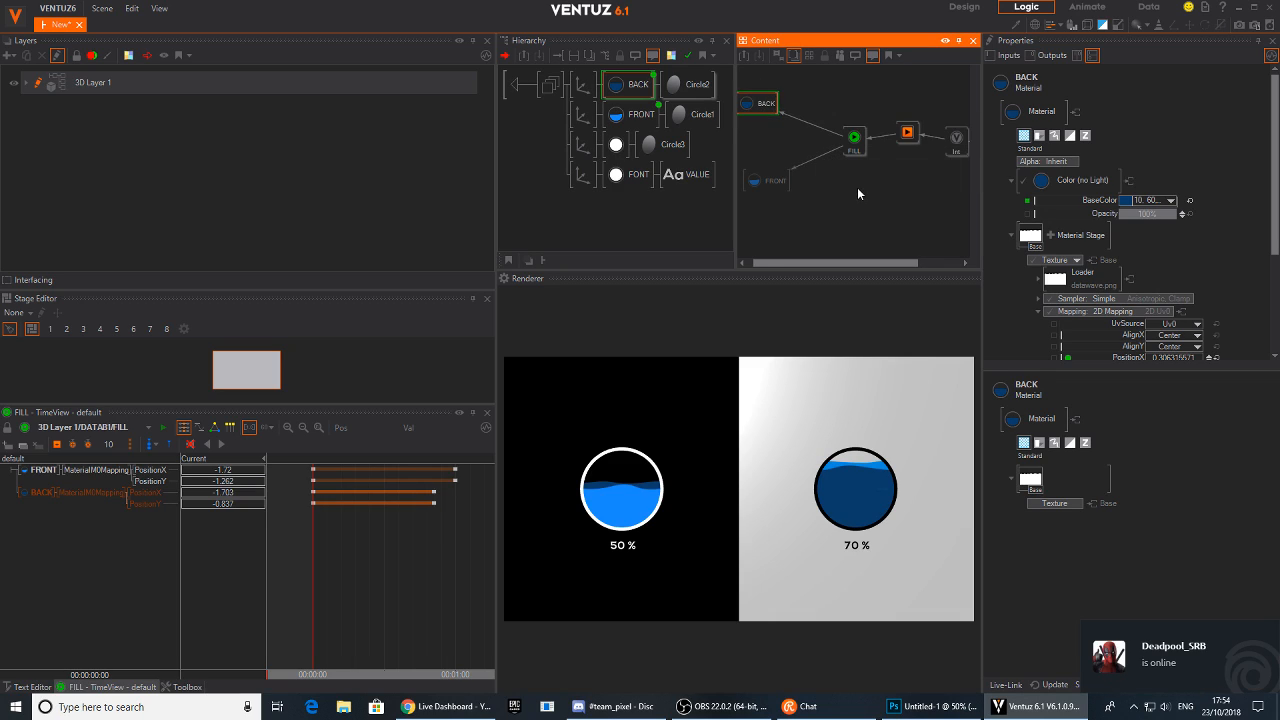
pyautogui.moveTo(868, 146); pyautogui.dragTo(812, 146, button='middle')
pyautogui.moveTo(802, 142)
pyautogui.mouseDown()
pyautogui.moveTo(786, 142)
pyautogui.moveTo(852, 138)
pyautogui.moveTo(822, 141)
pyautogui.mouseUp()
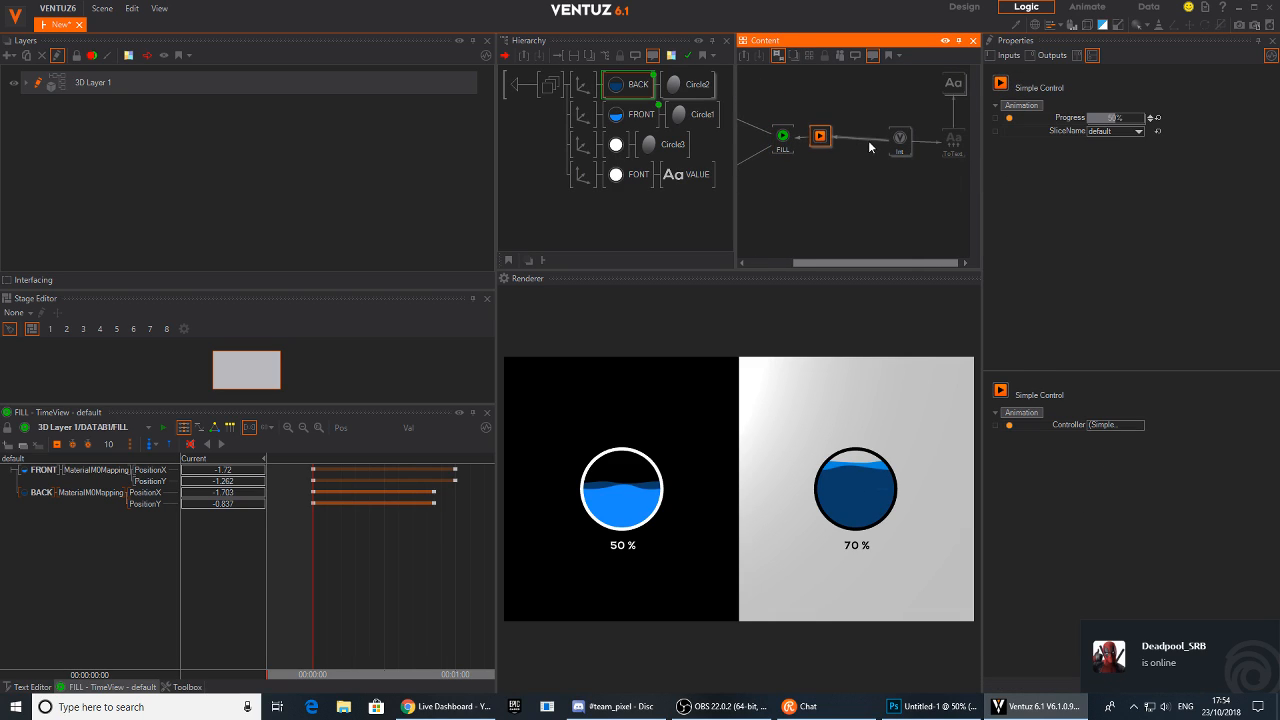
# Insert an Oscillator node into the fill value chain and set its Damping to 12
pyautogui.doubleClick(869, 161)
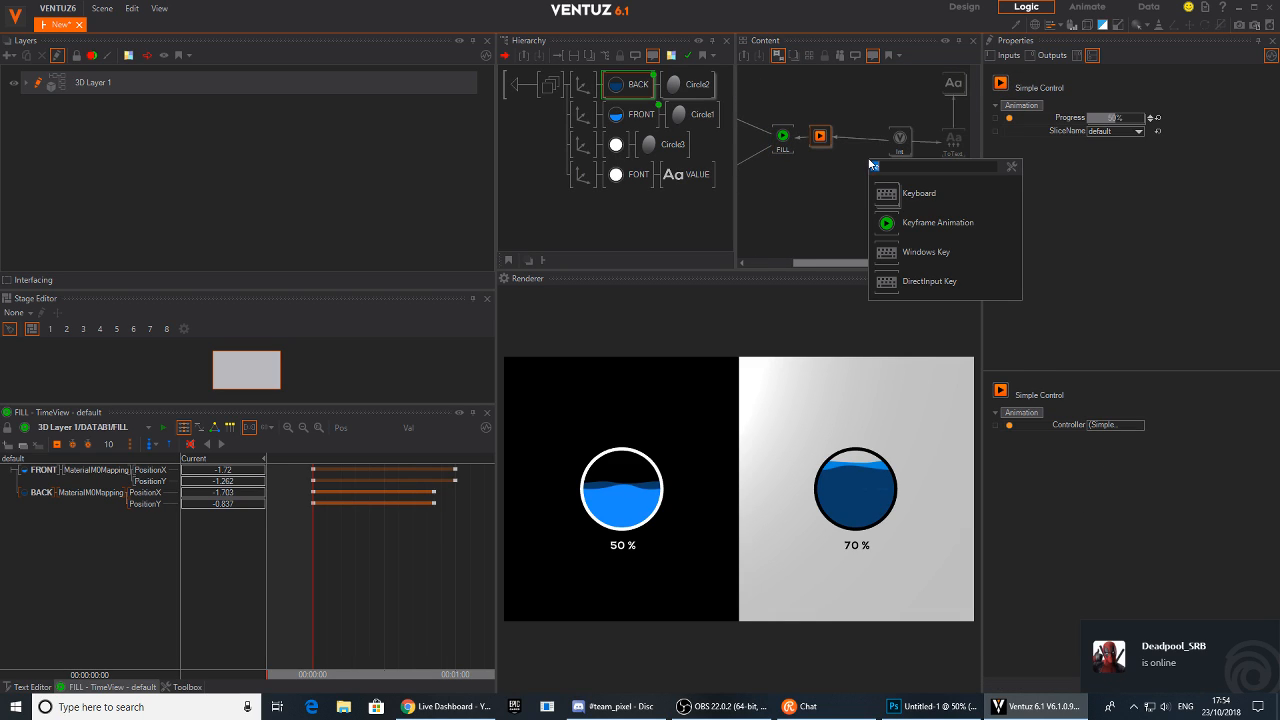
pyautogui.write('osc')
pyautogui.moveTo(888, 292); pyautogui.dragTo(864, 140)
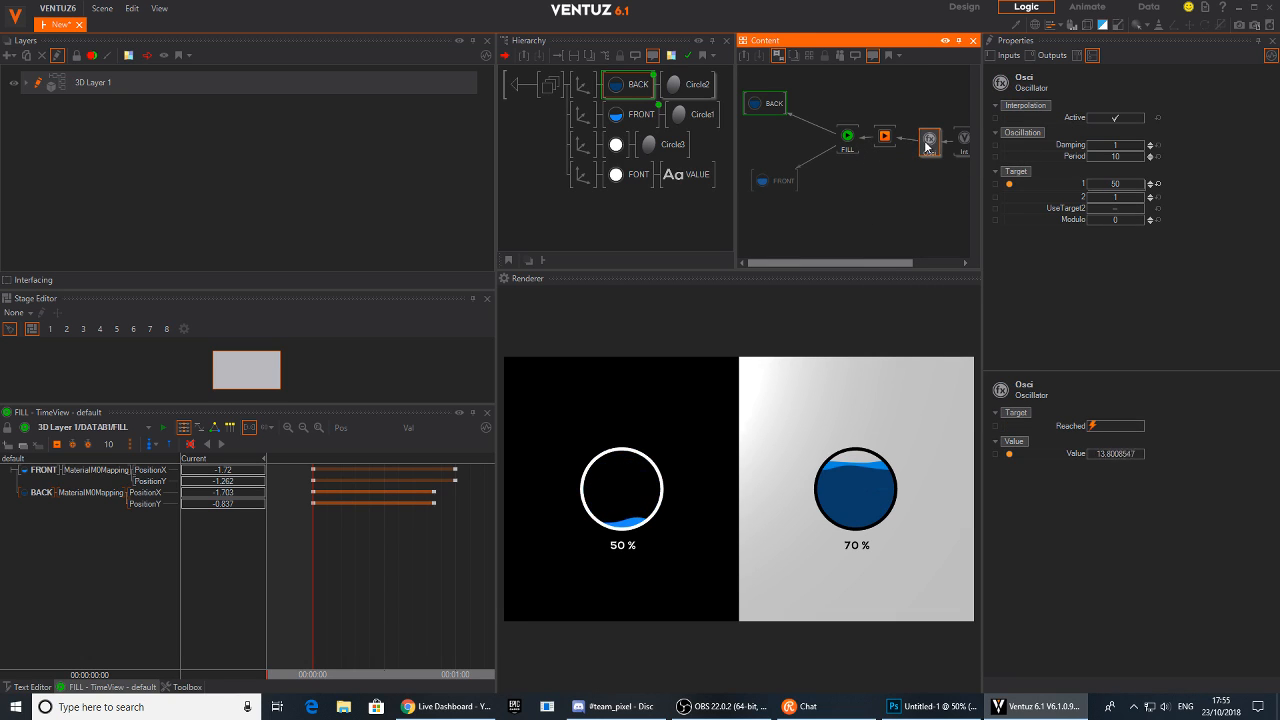
pyautogui.click(1115, 144)
pyautogui.write('12')
pyautogui.press('Return')
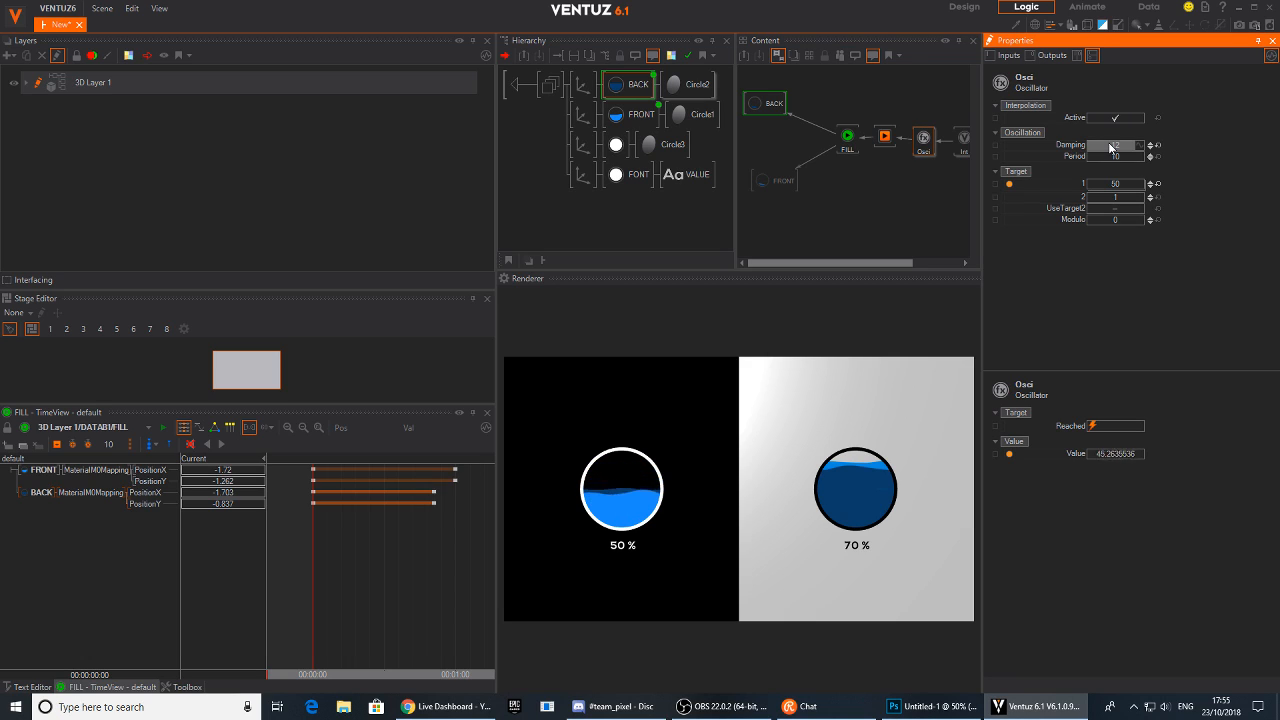
# Return to the top level and trigger DATASET3 and DATASET1 on Animation1 to preview the damped fill motion
pyautogui.click(519, 84)
pyautogui.click(591, 117)
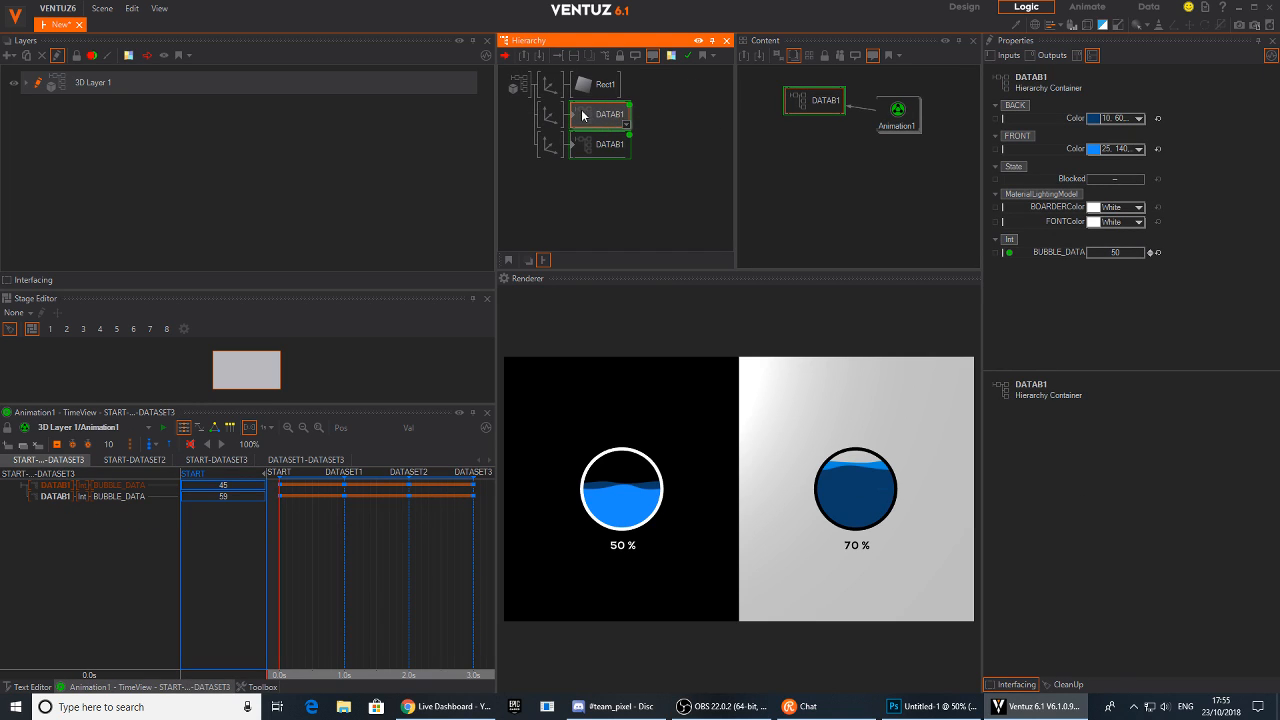
pyautogui.click(604, 148)
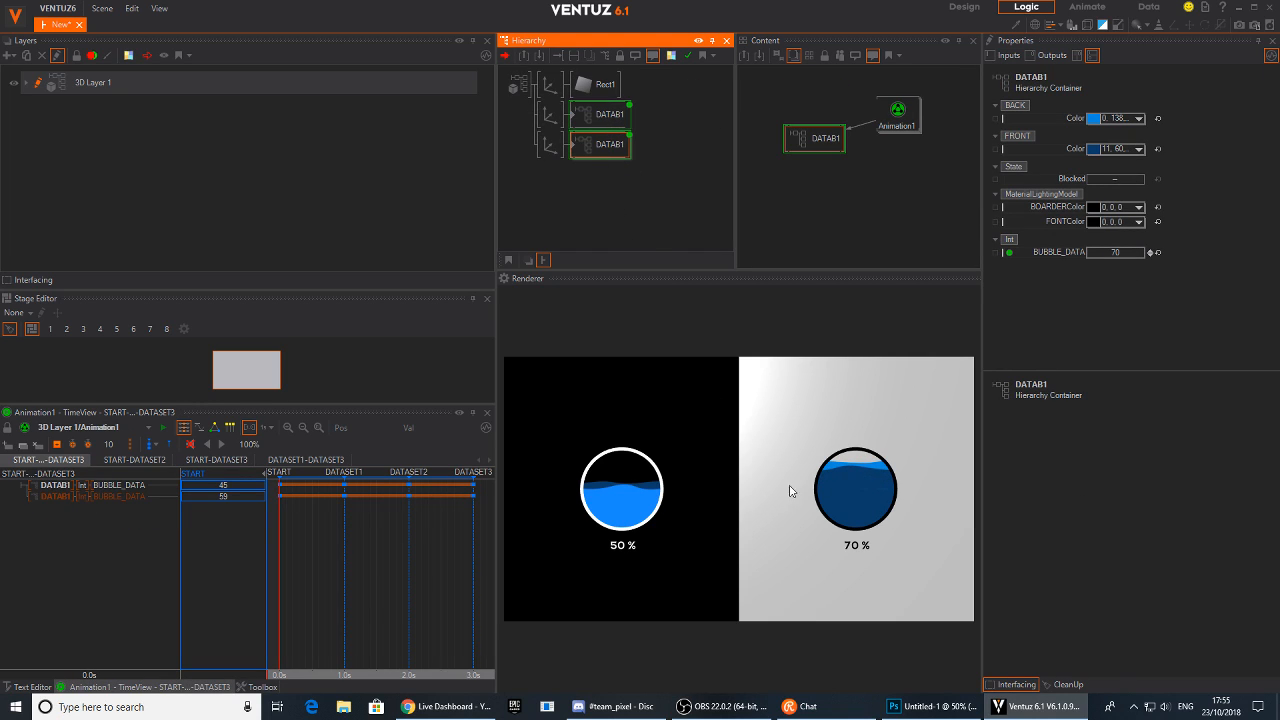
pyautogui.click(898, 113)
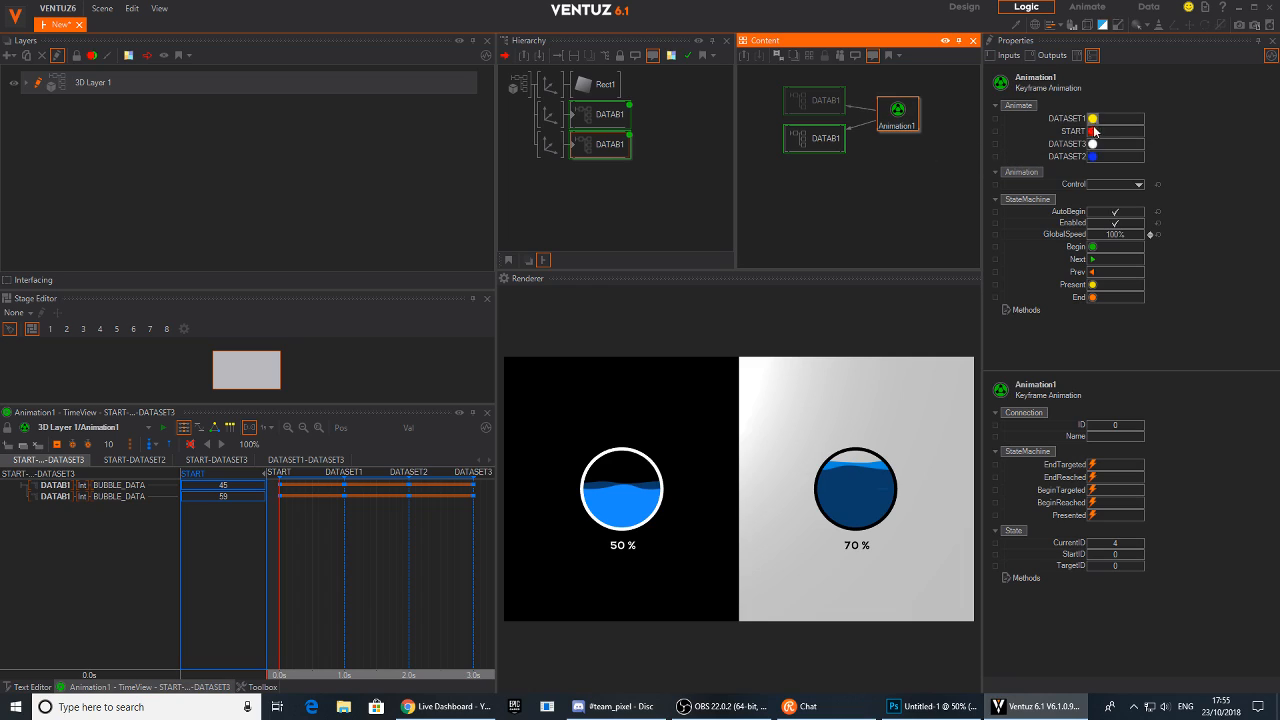
pyautogui.click(1093, 146)
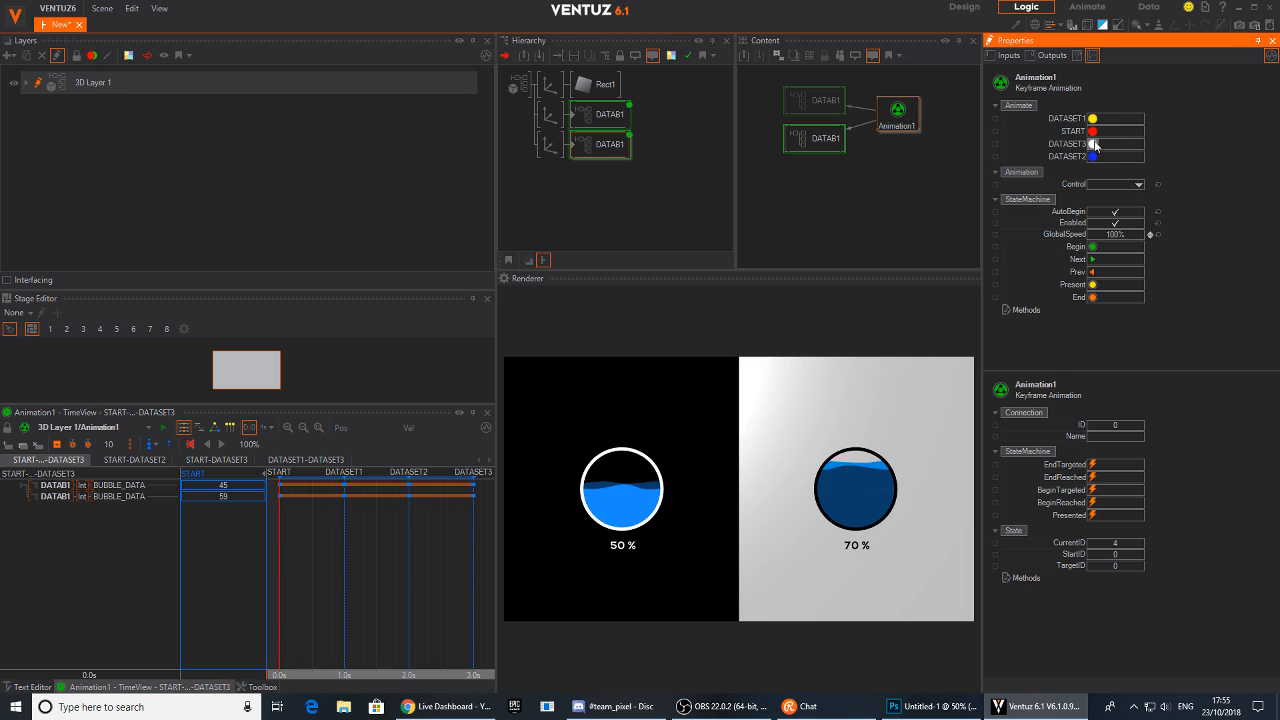
pyautogui.click(1093, 118)
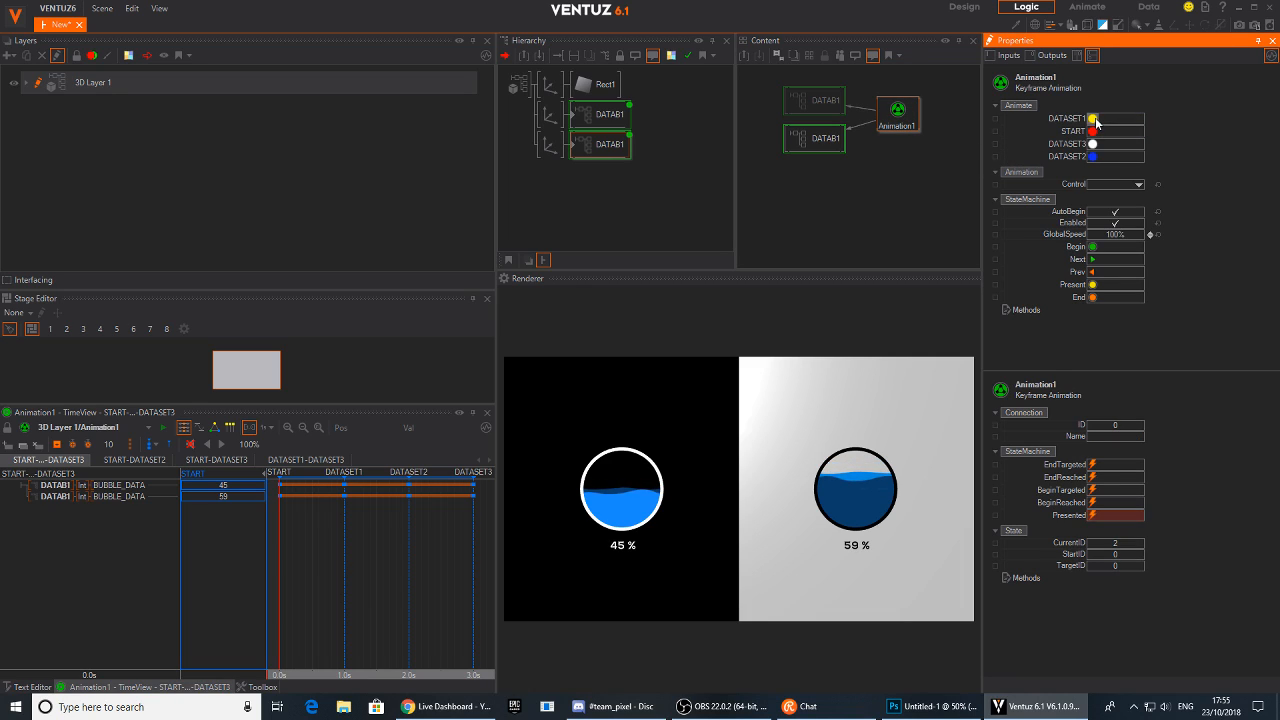
# Trigger the DATASET2, DATASET1 and START states on Animation1 to preview the bubble fill transitions
pyautogui.click(1093, 156)
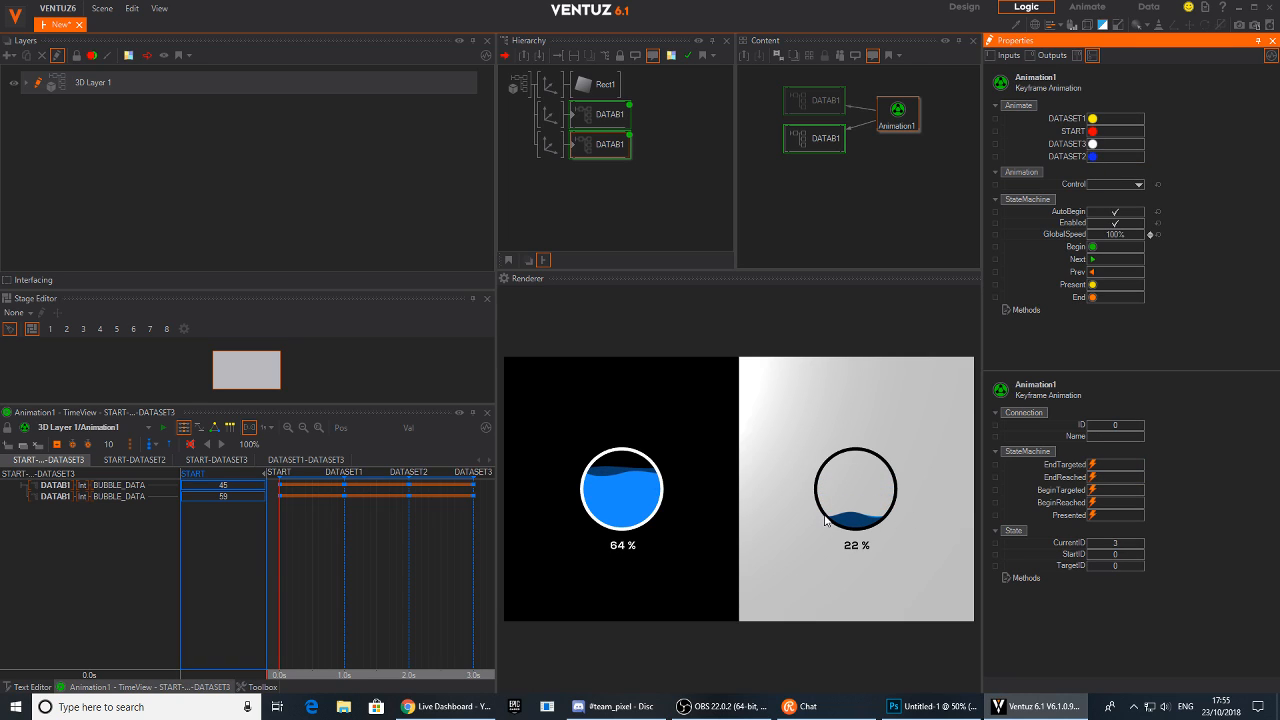
pyautogui.click(1093, 118)
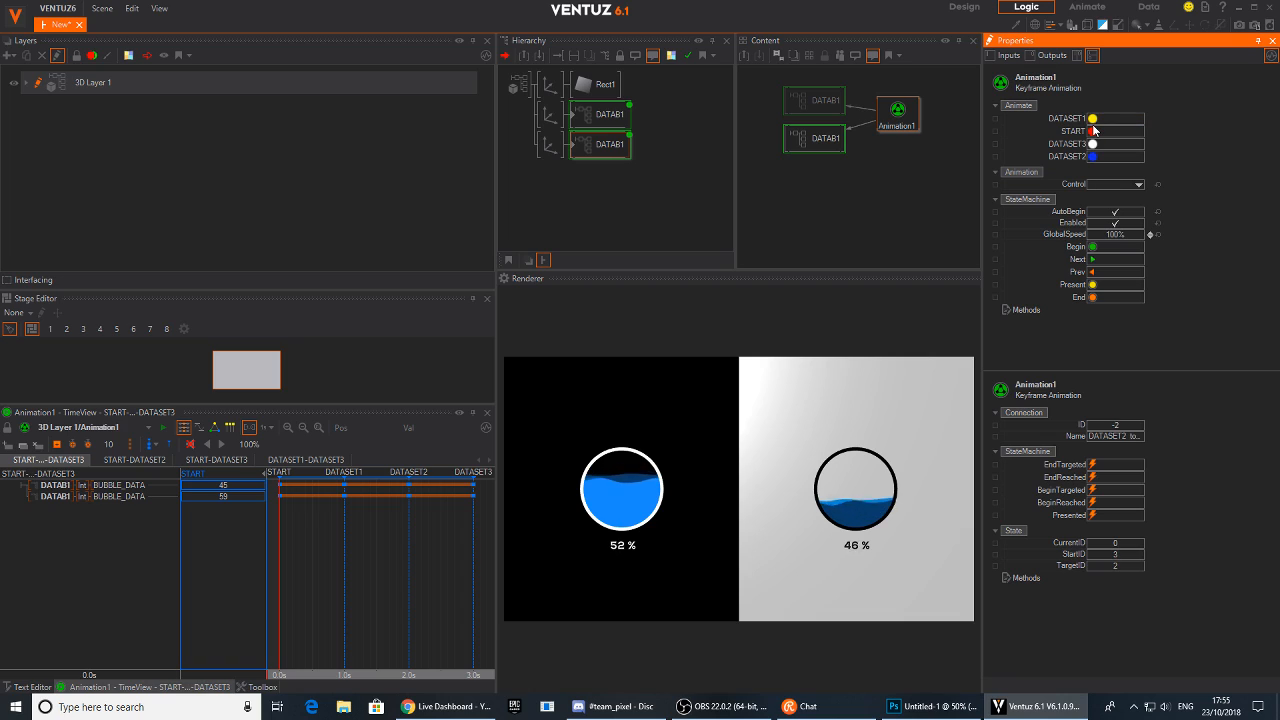
pyautogui.click(1094, 131)
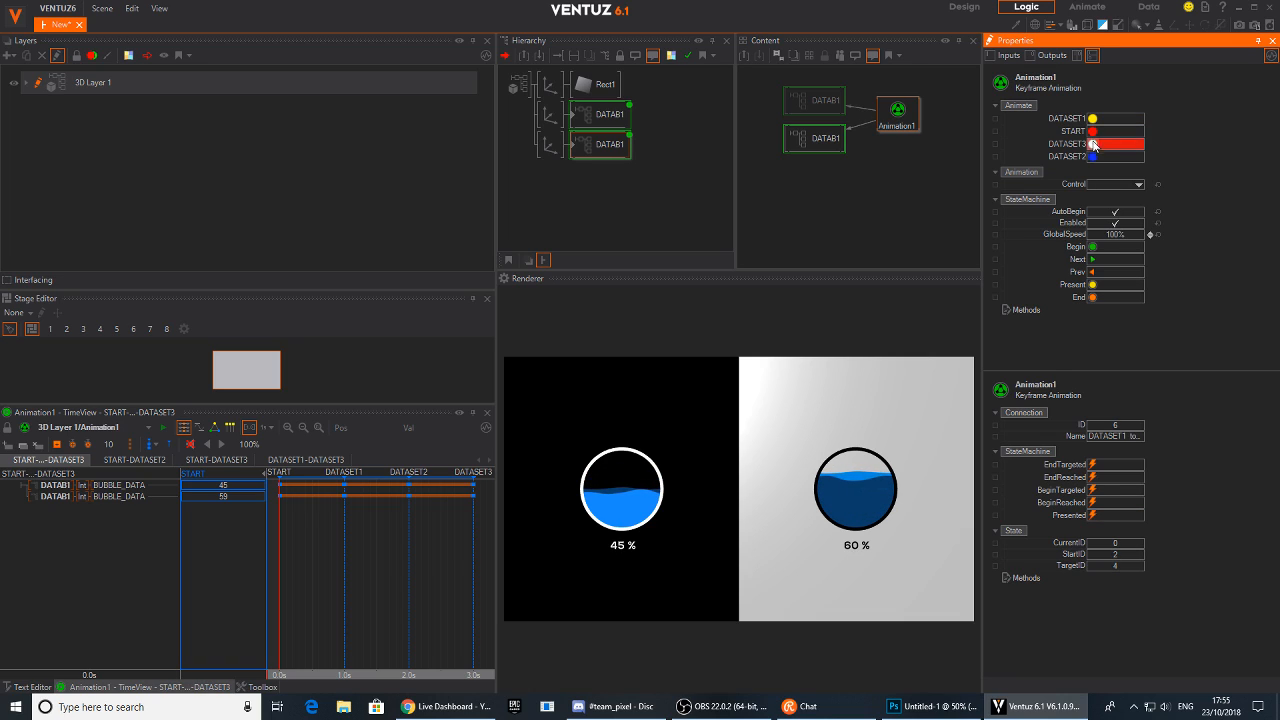
pyautogui.click(1094, 131)
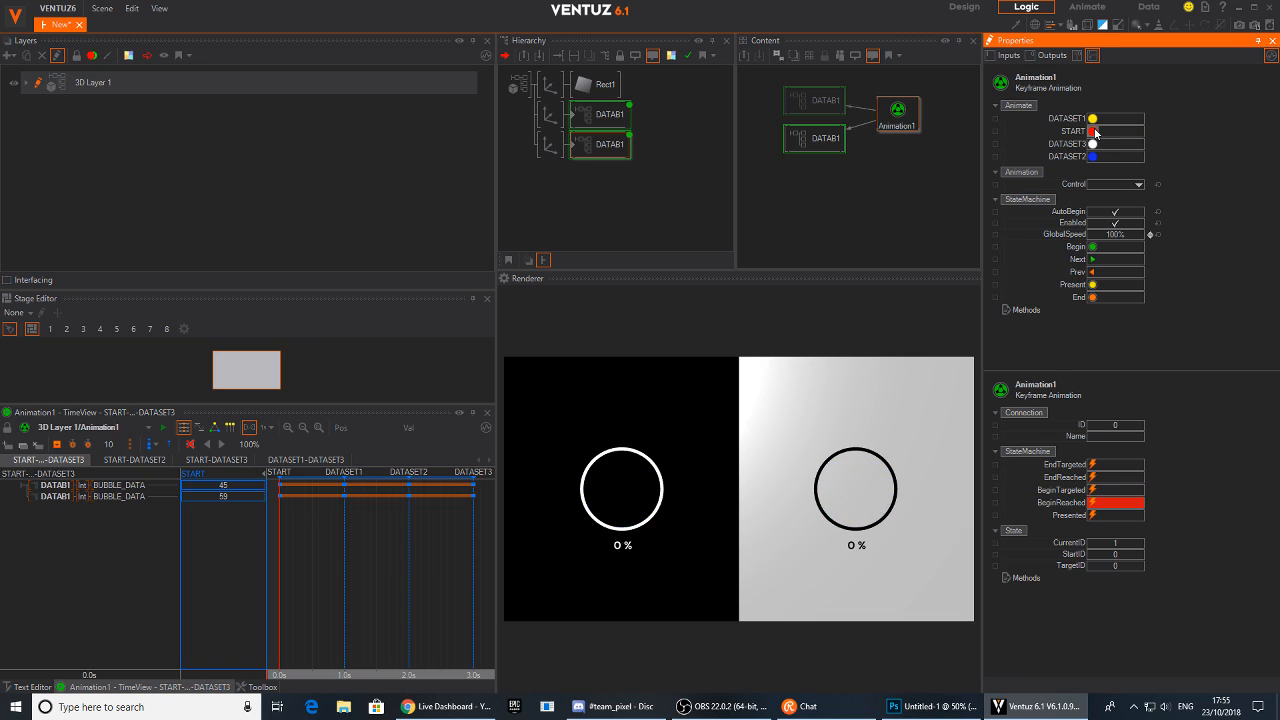
pyautogui.click(1093, 118)
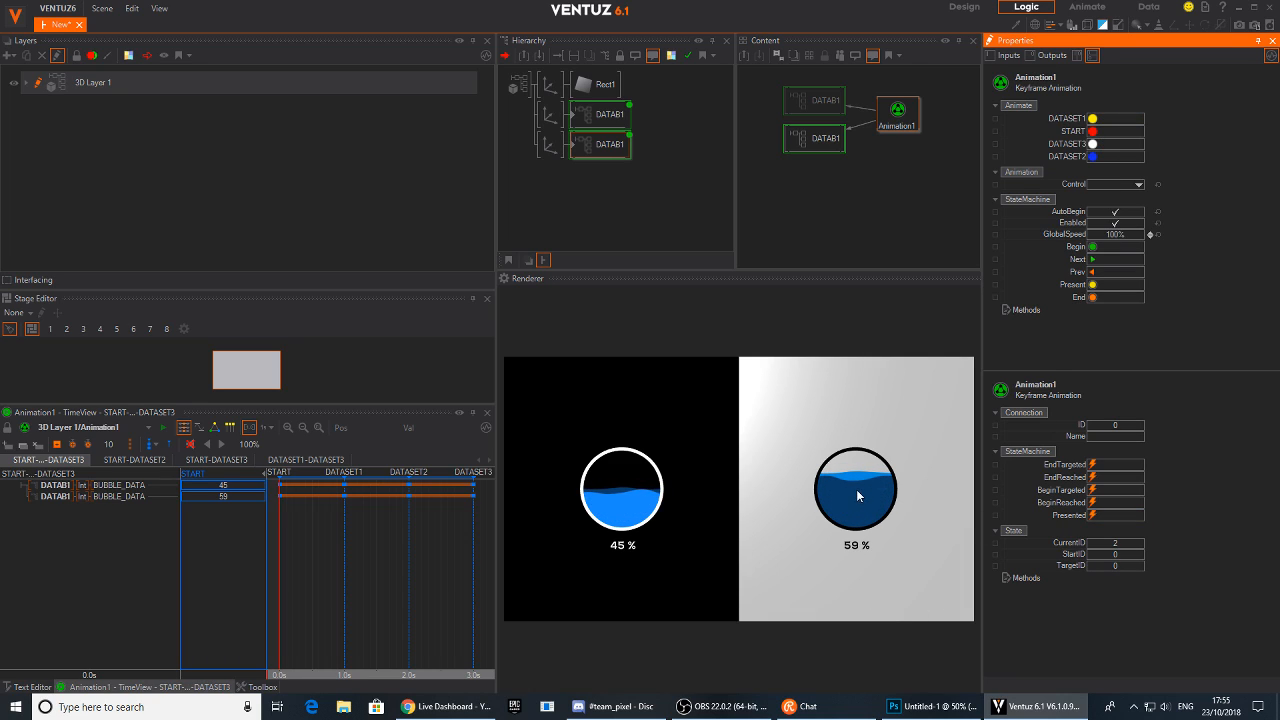
# Inside the first DATAB1 container, set the BACK axis Z position to 0.1 and the FRONT axis Z position to -0.01
pyautogui.doubleClick(575, 120)
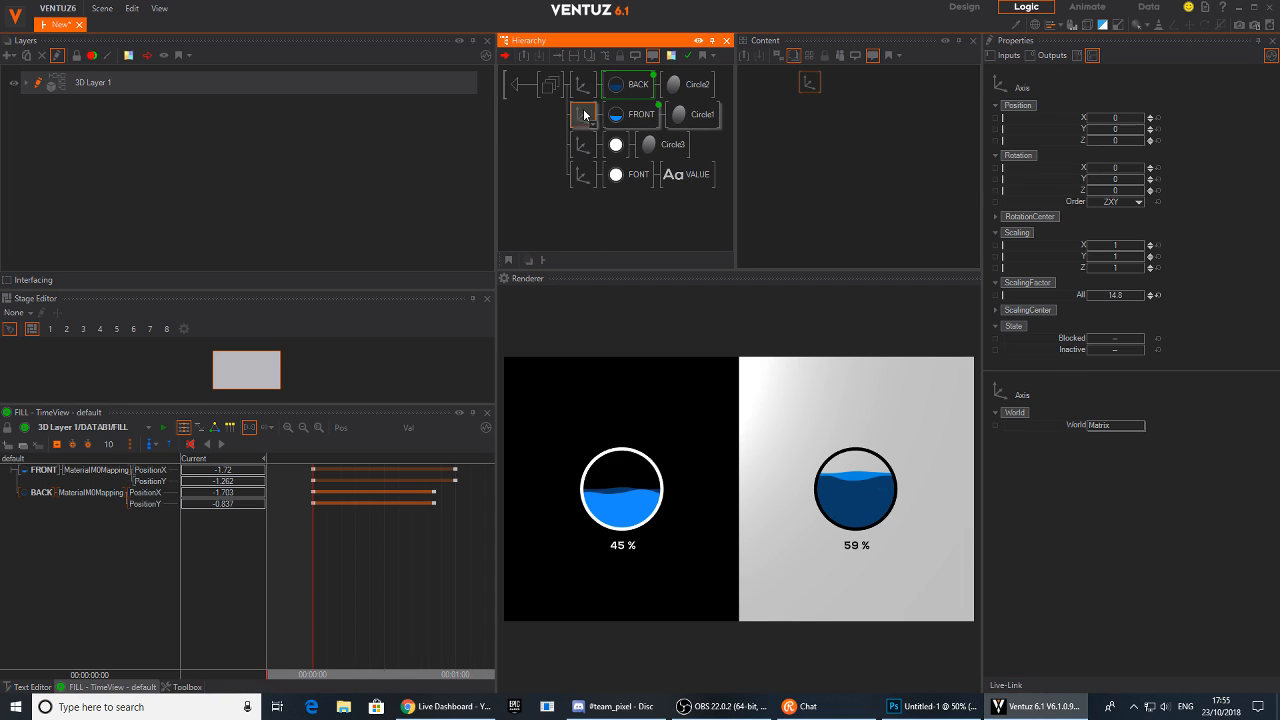
pyautogui.click(585, 85)
pyautogui.click(1150, 139)
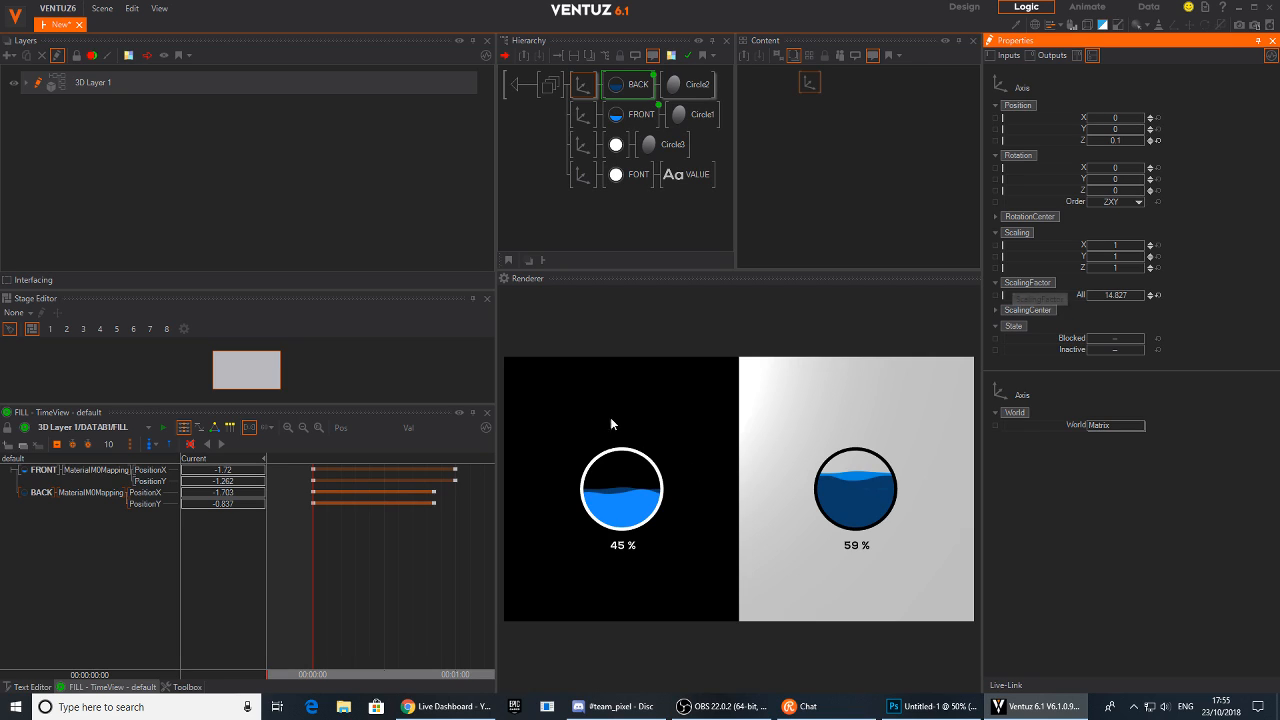
pyautogui.click(583, 115)
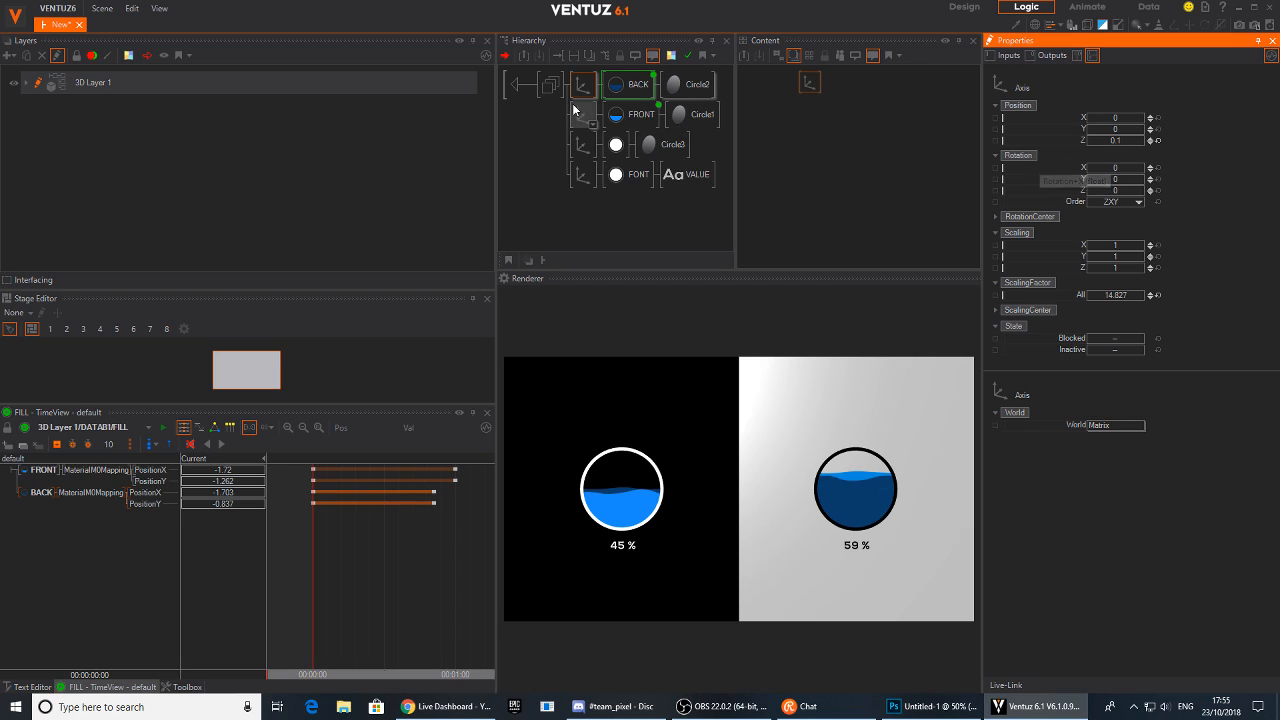
pyautogui.click(1150, 143)
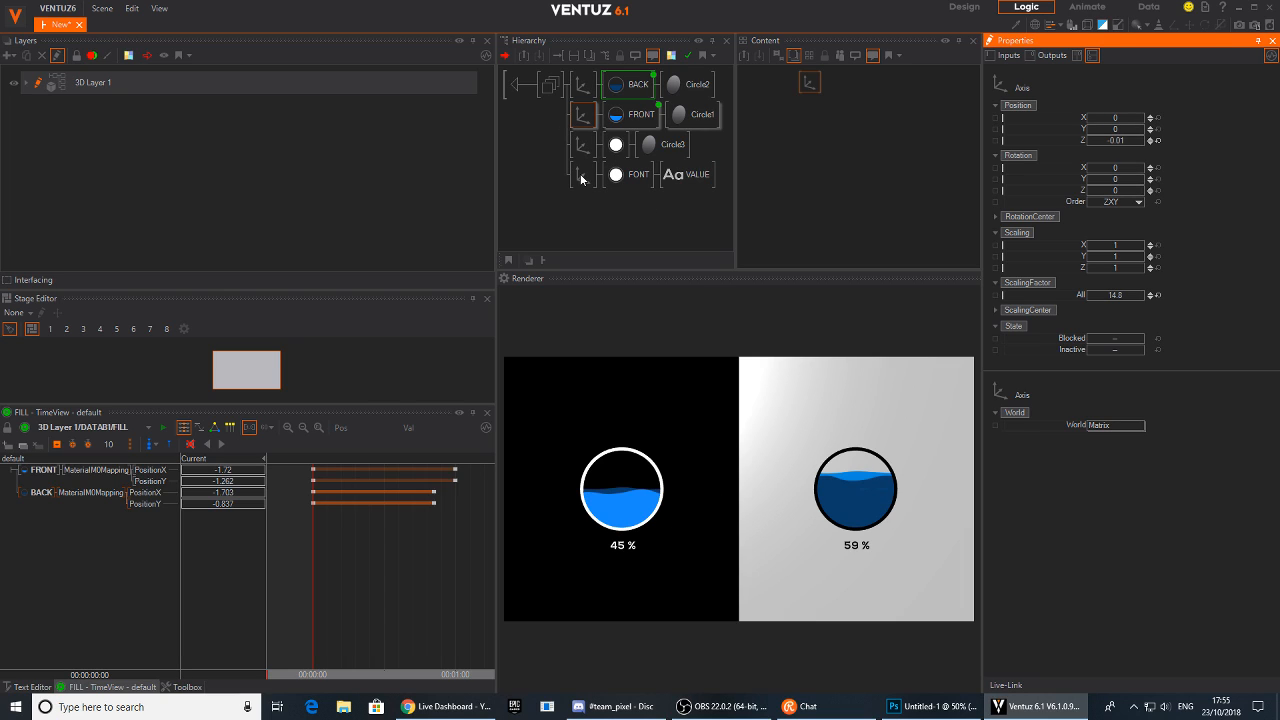
# Return to the top level, enter the second DATAB1 container and set its FRONT axis Z position to -0.1
pyautogui.press('BackSpace')
pyautogui.click(603, 120)
pyautogui.click(605, 149)
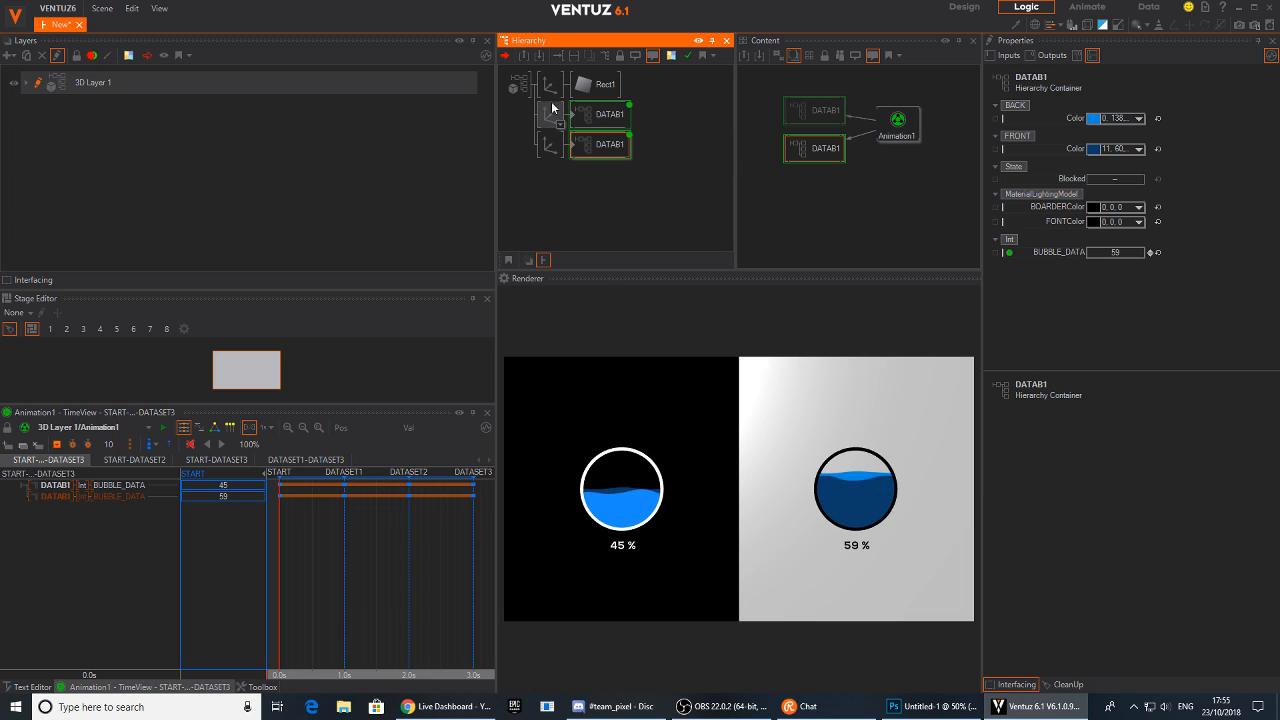
pyautogui.doubleClick(580, 147)
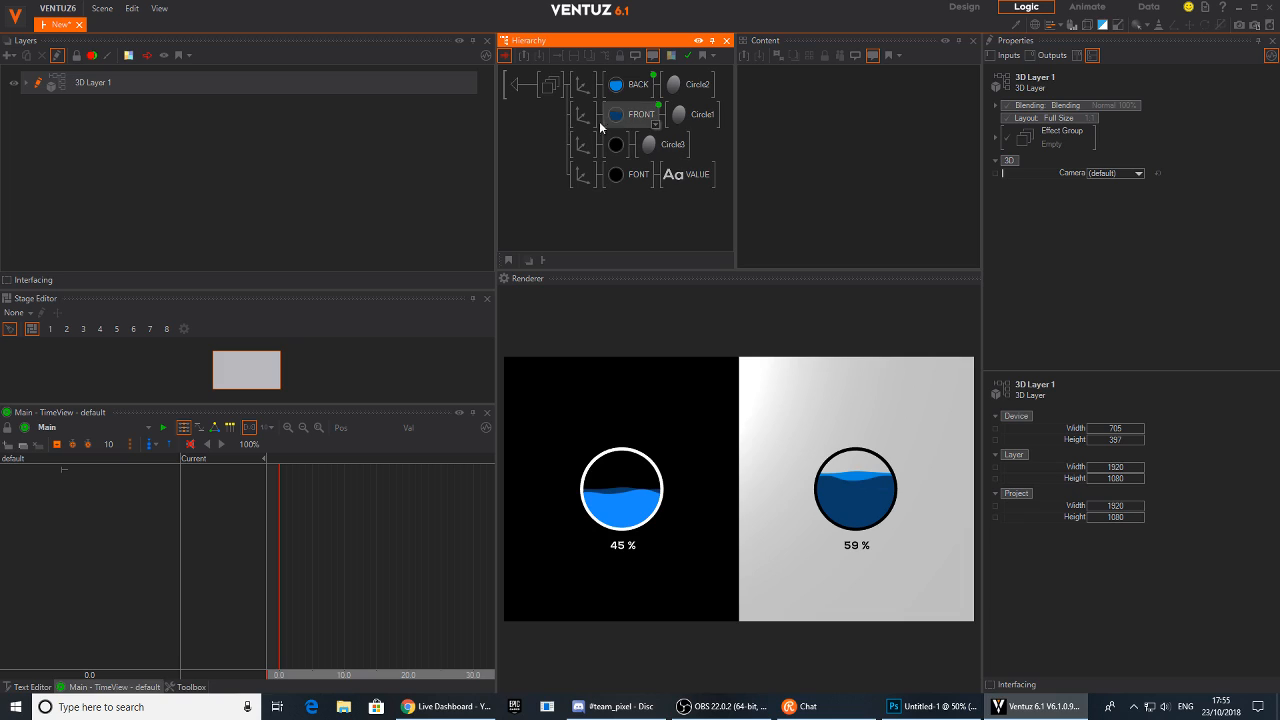
pyautogui.click(582, 122)
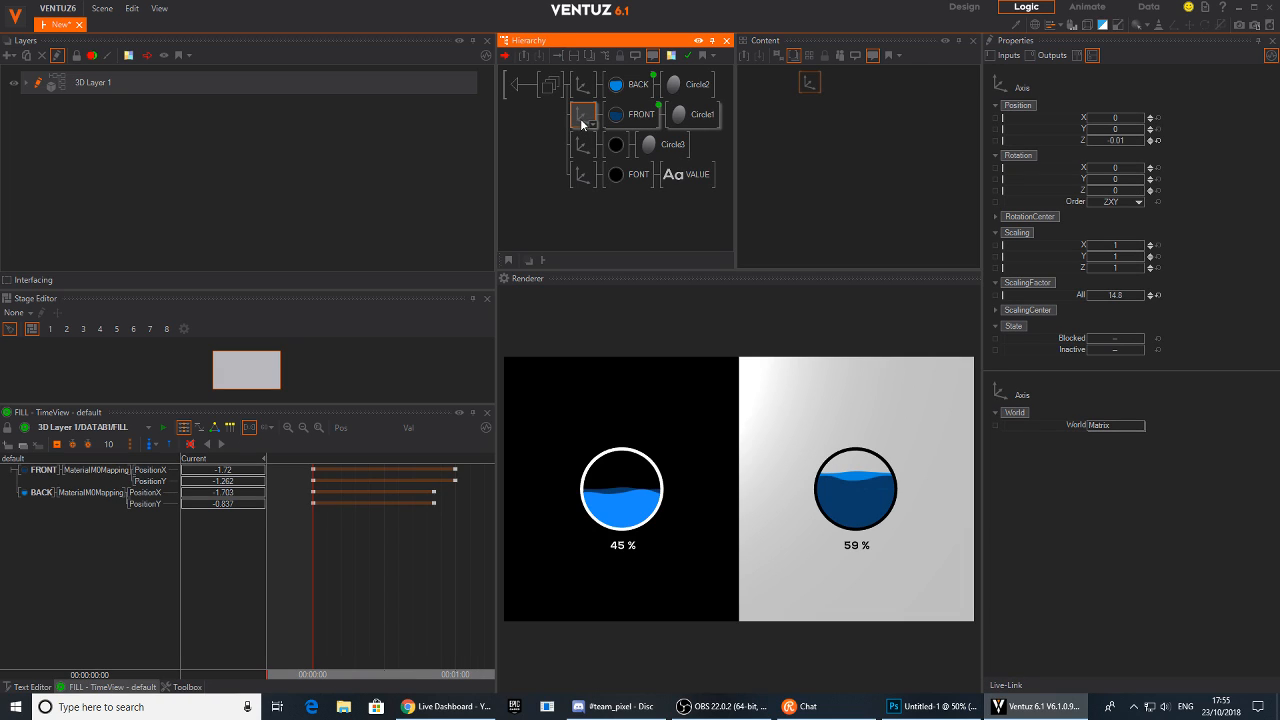
pyautogui.click(1150, 143)
pyautogui.click(1138, 141)
pyautogui.click(1189, 124)
pyautogui.click(1189, 124)
pyautogui.click(1124, 141)
pyautogui.moveTo(1121, 140); pyautogui.dragTo(1121, 141)
pyautogui.click(1157, 141)
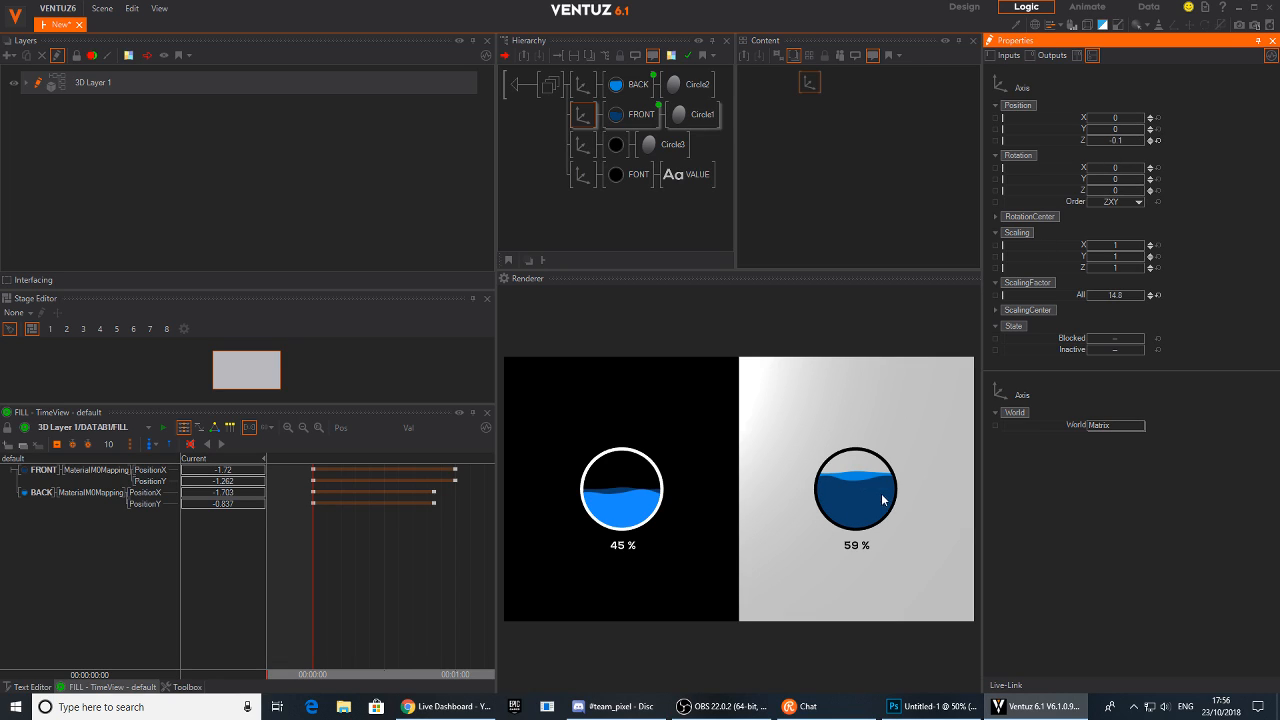
# Set the BACK axis Z position in the second DATAB1 container to 0.3
pyautogui.click(585, 90)
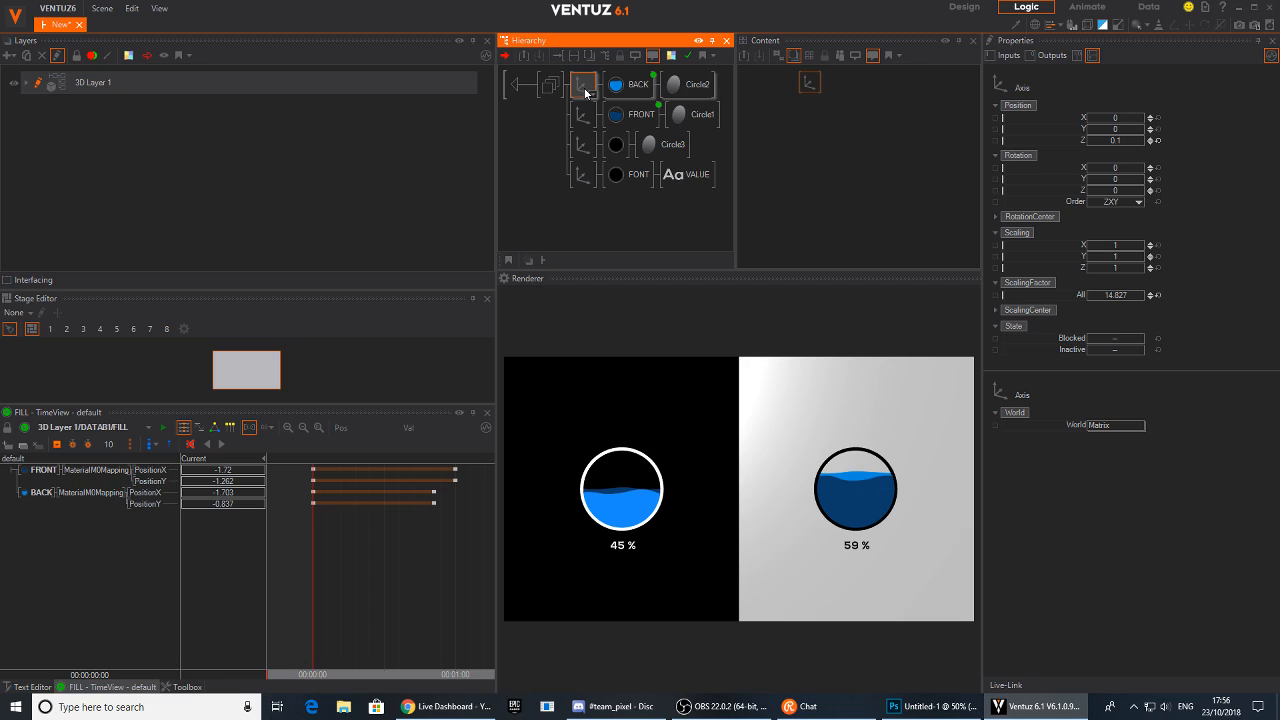
pyautogui.click(1151, 140)
pyautogui.moveTo(1124, 137); pyautogui.dragTo(1134, 141)
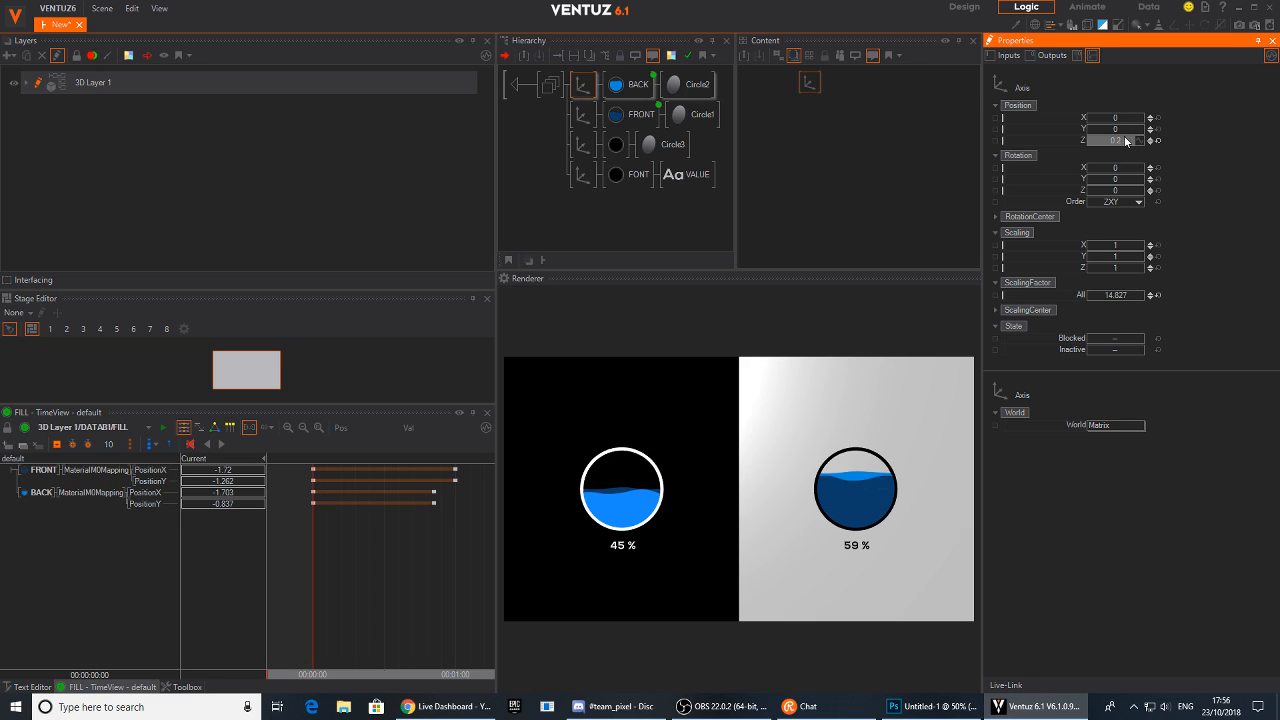
pyautogui.click(1150, 140)
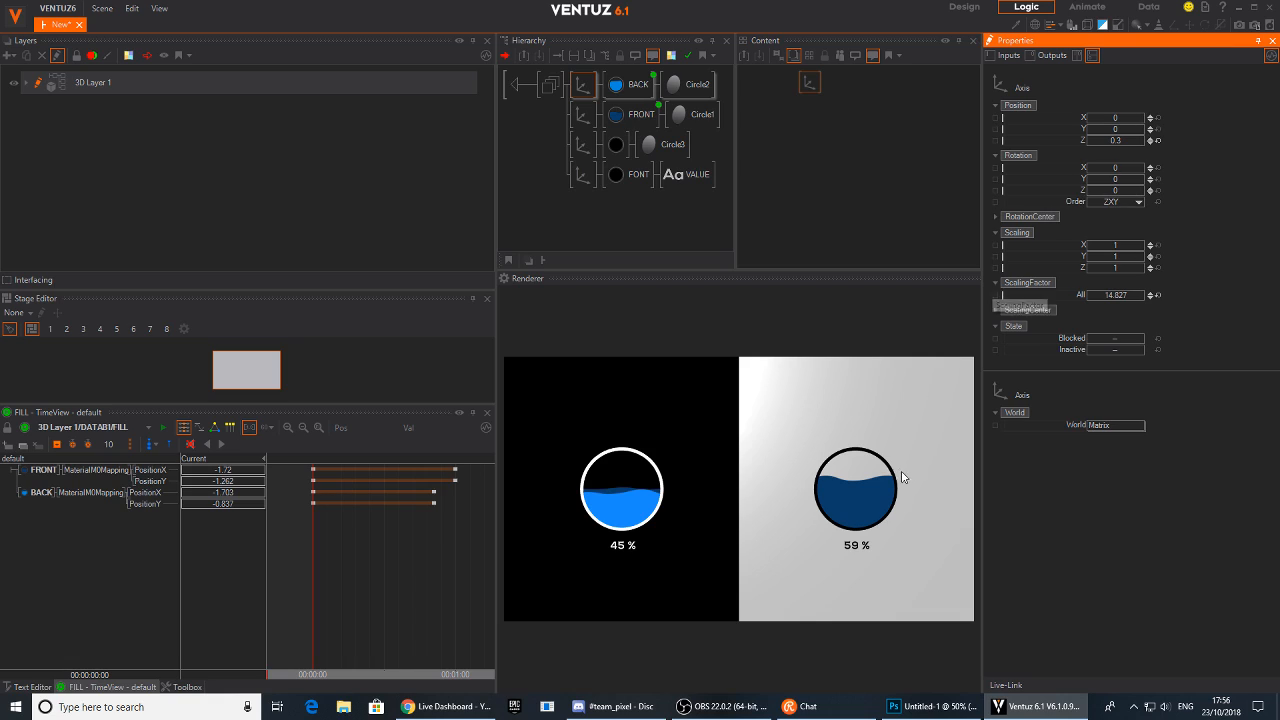
# Return to the top level and try Z positions of 0.3, -0.3, 0.2 and 50 for the Rect1 background axis
pyautogui.click(521, 87)
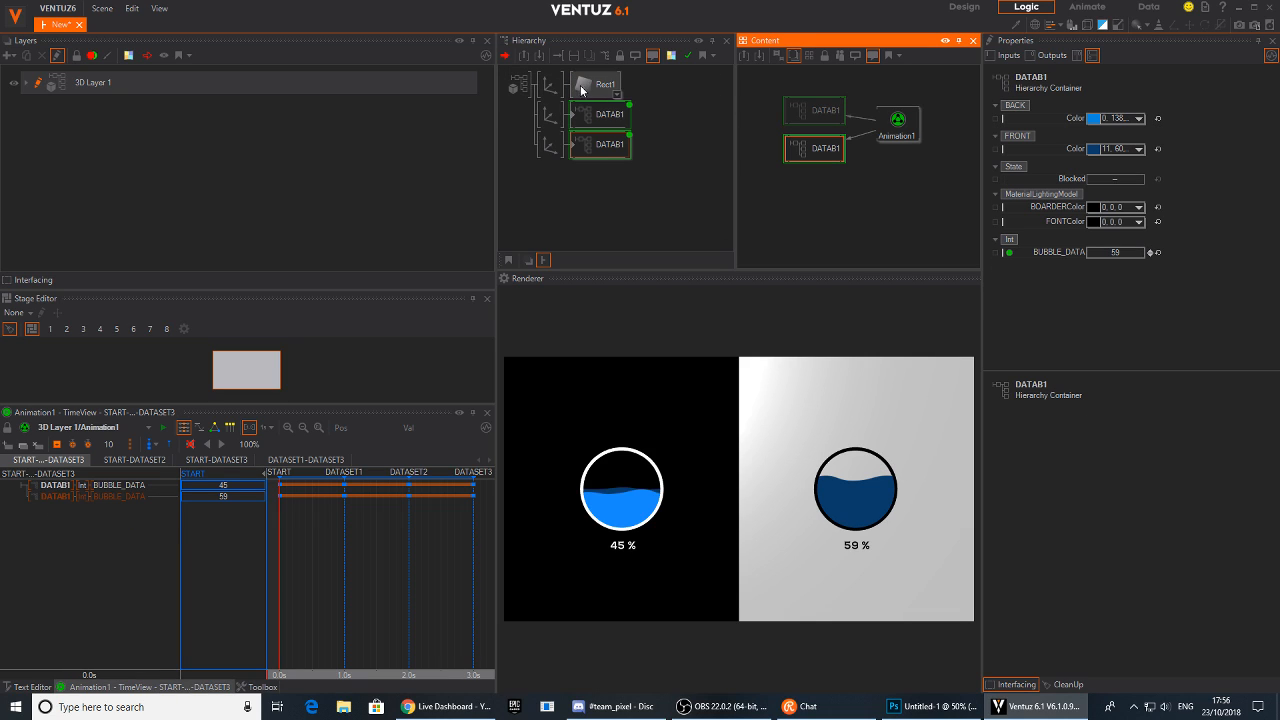
pyautogui.click(550, 84)
pyautogui.click(1150, 141)
pyautogui.click(1150, 141)
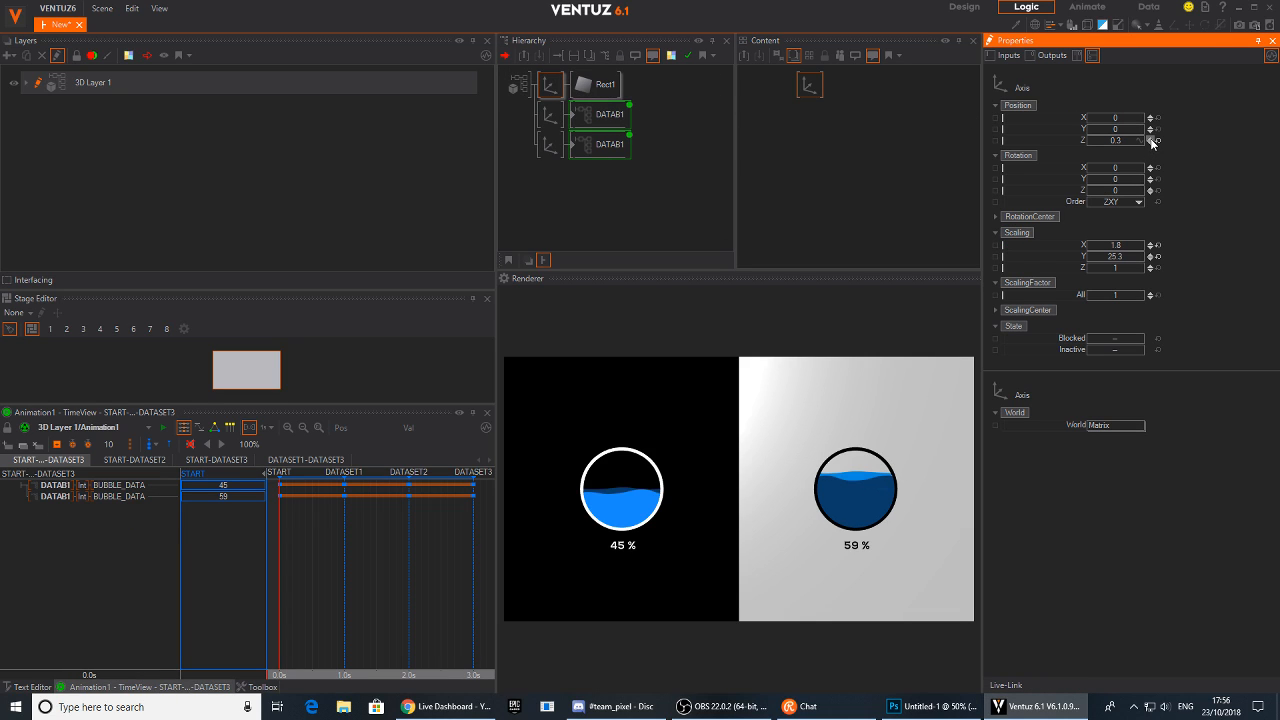
pyautogui.click(1150, 141)
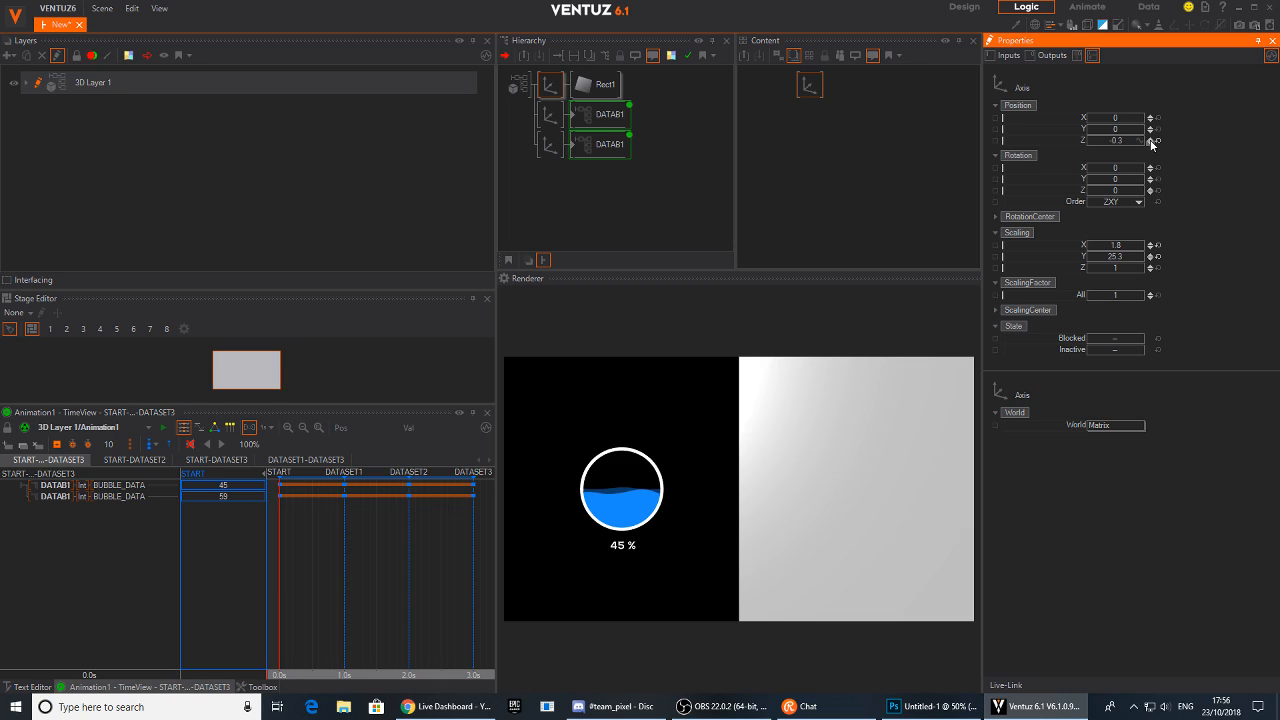
pyautogui.click(1151, 138)
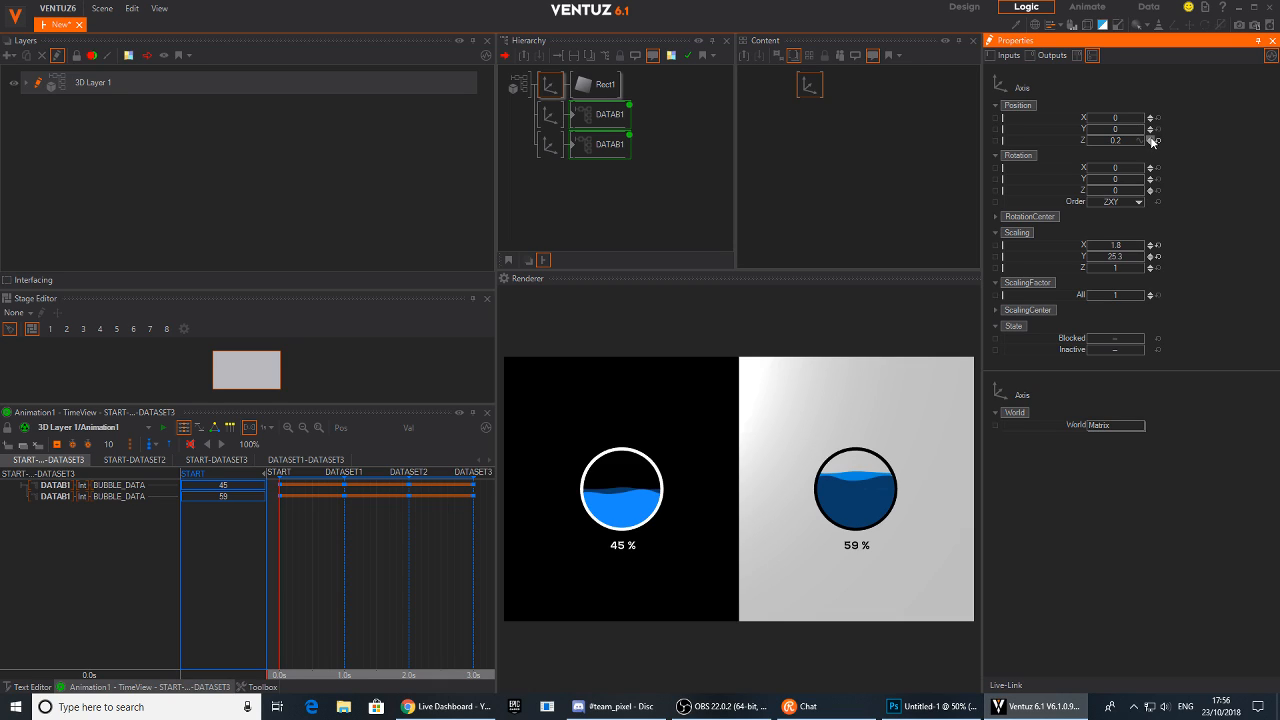
pyautogui.moveTo(1121, 142); pyautogui.dragTo(1143, 137)
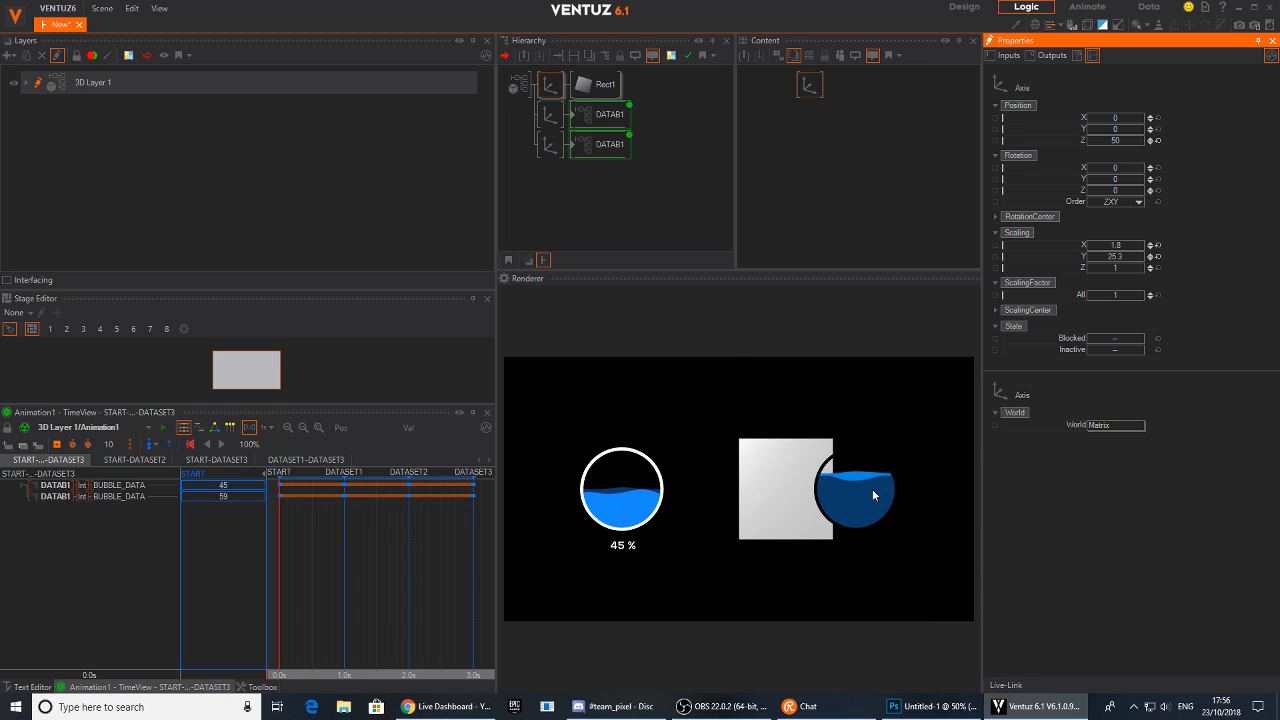
# Enter the second DATAB1 container and reset the Z positions of its FRONT and BACK axes to 0
pyautogui.click(595, 118)
pyautogui.click(571, 150)
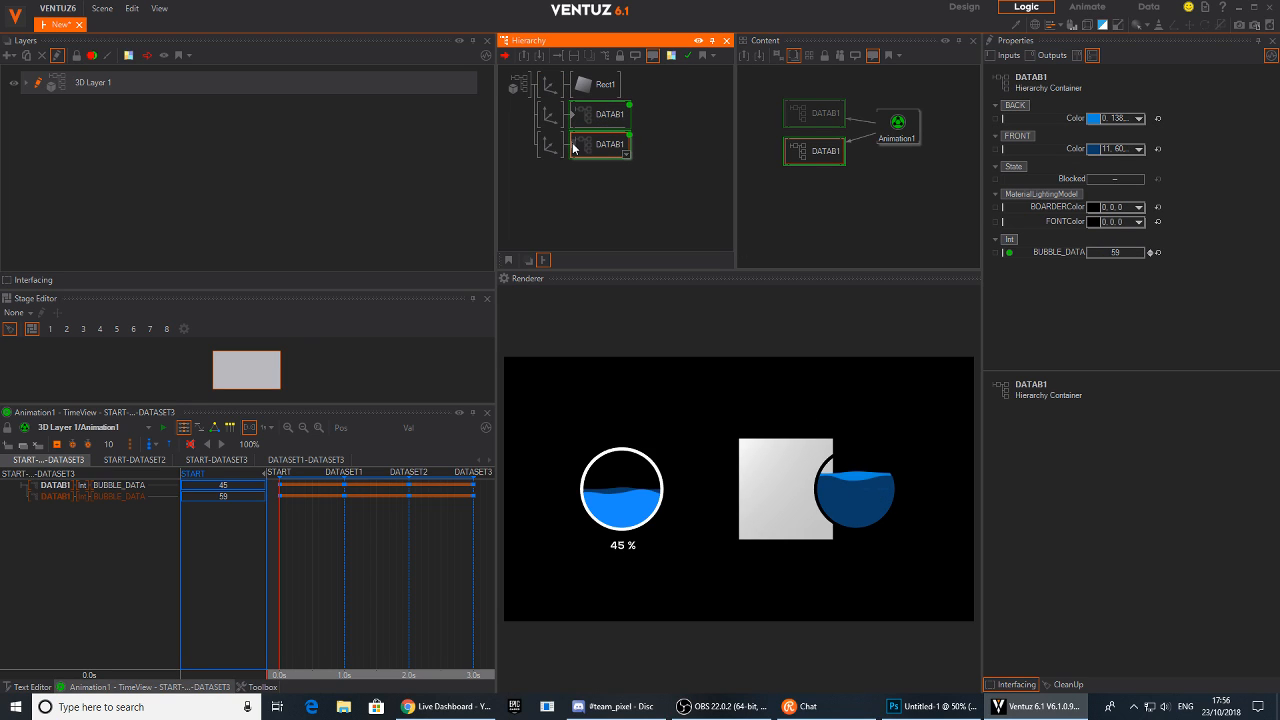
pyautogui.doubleClick(573, 148)
pyautogui.click(577, 114)
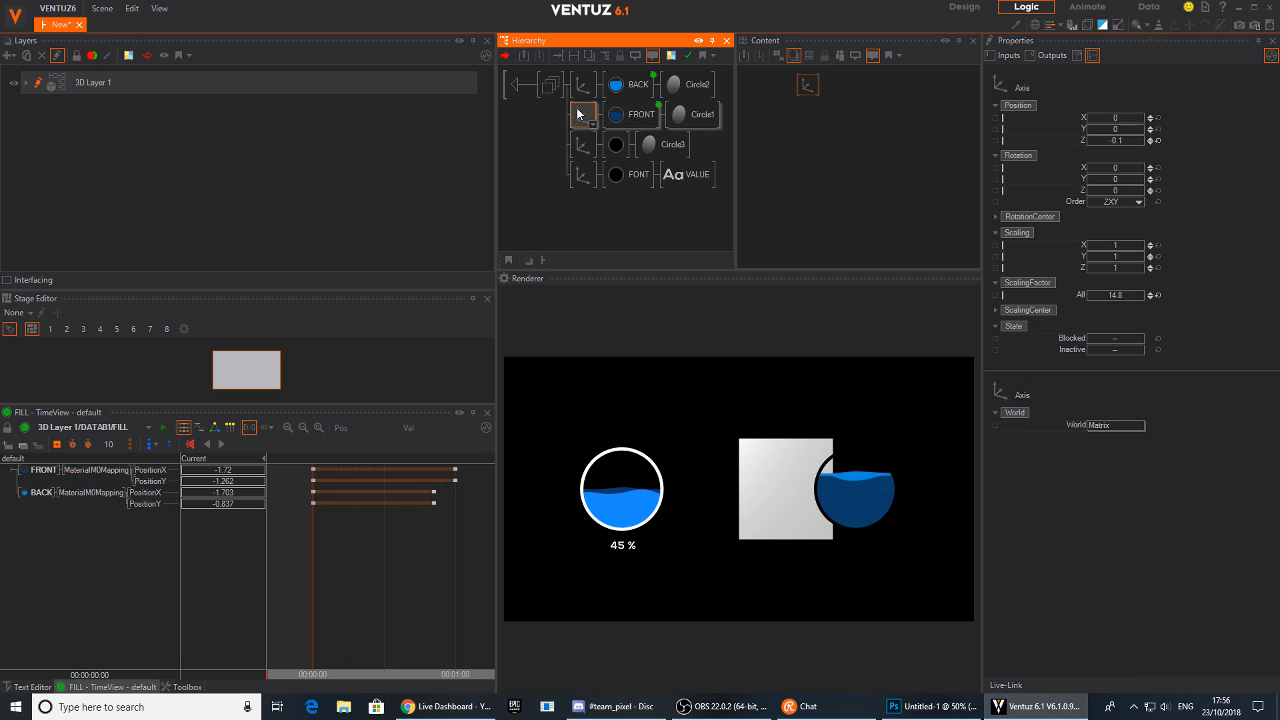
pyautogui.click(1157, 144)
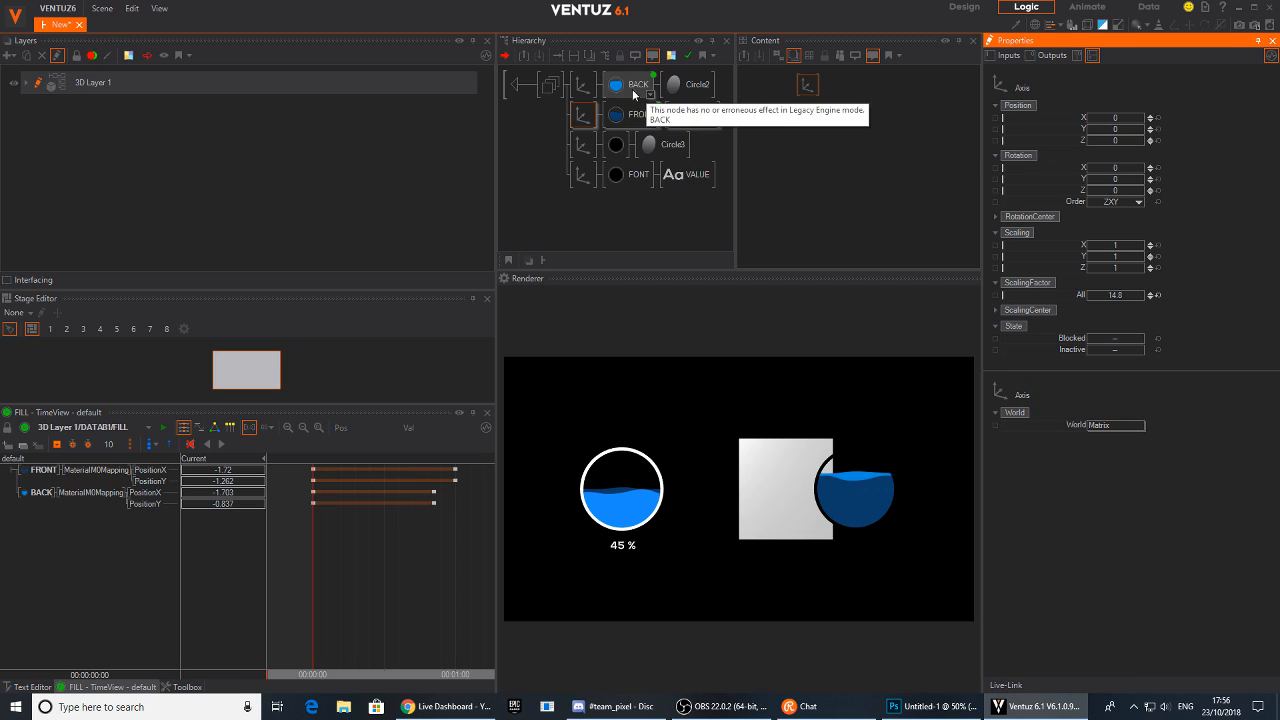
pyautogui.click(583, 84)
pyautogui.click(1158, 141)
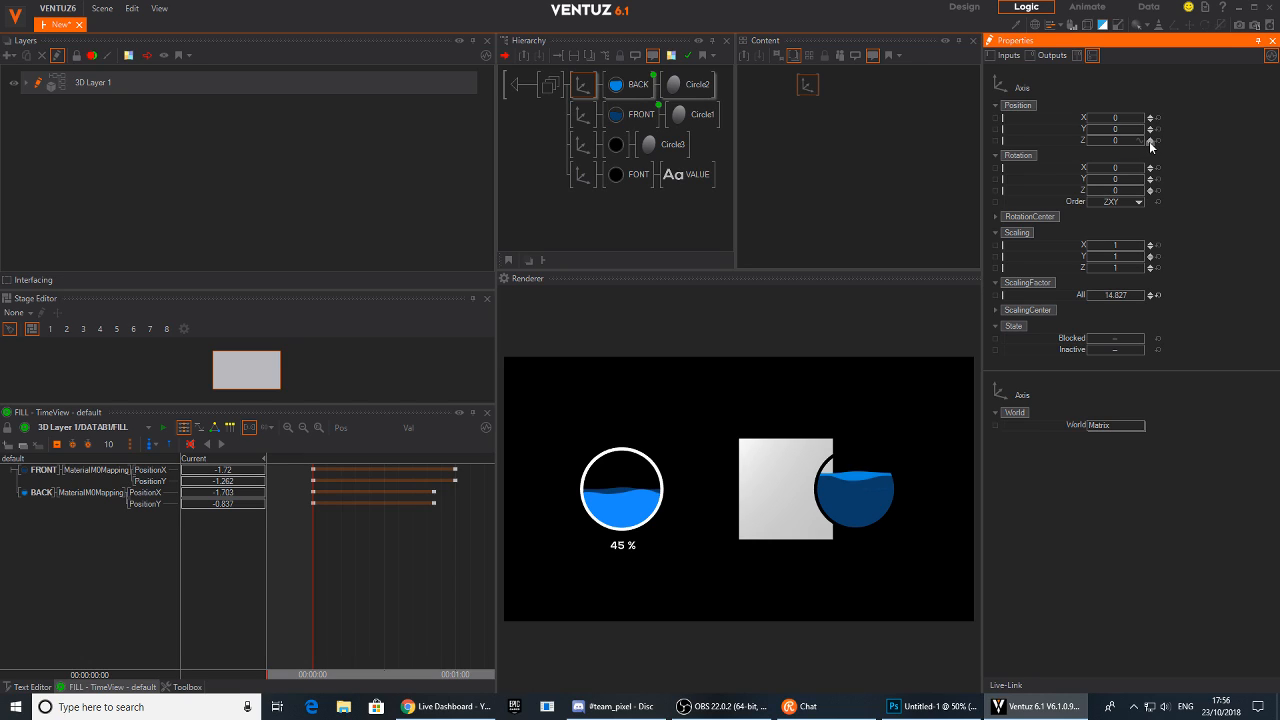
pyautogui.click(1149, 141)
pyautogui.click(1149, 137)
# Return to the top level and set the Rect1 background axis Z position to 0.1
pyautogui.click(511, 81)
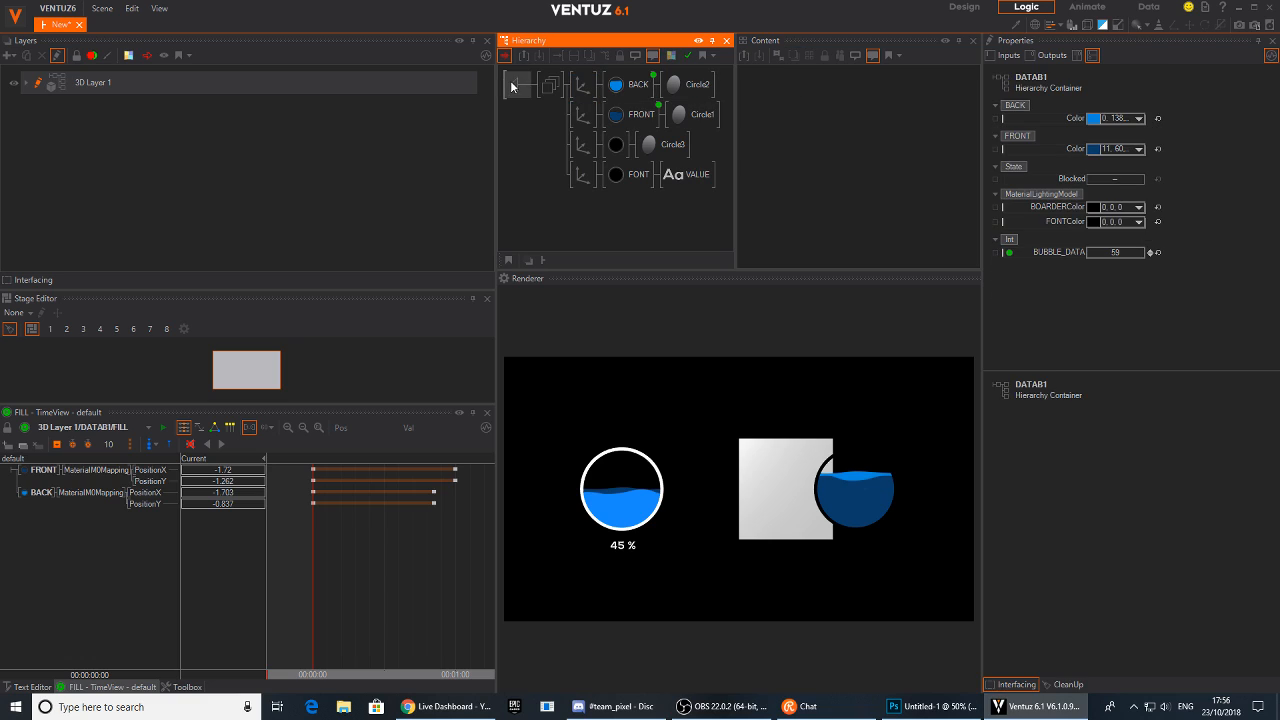
pyautogui.doubleClick(513, 85)
pyautogui.click(550, 87)
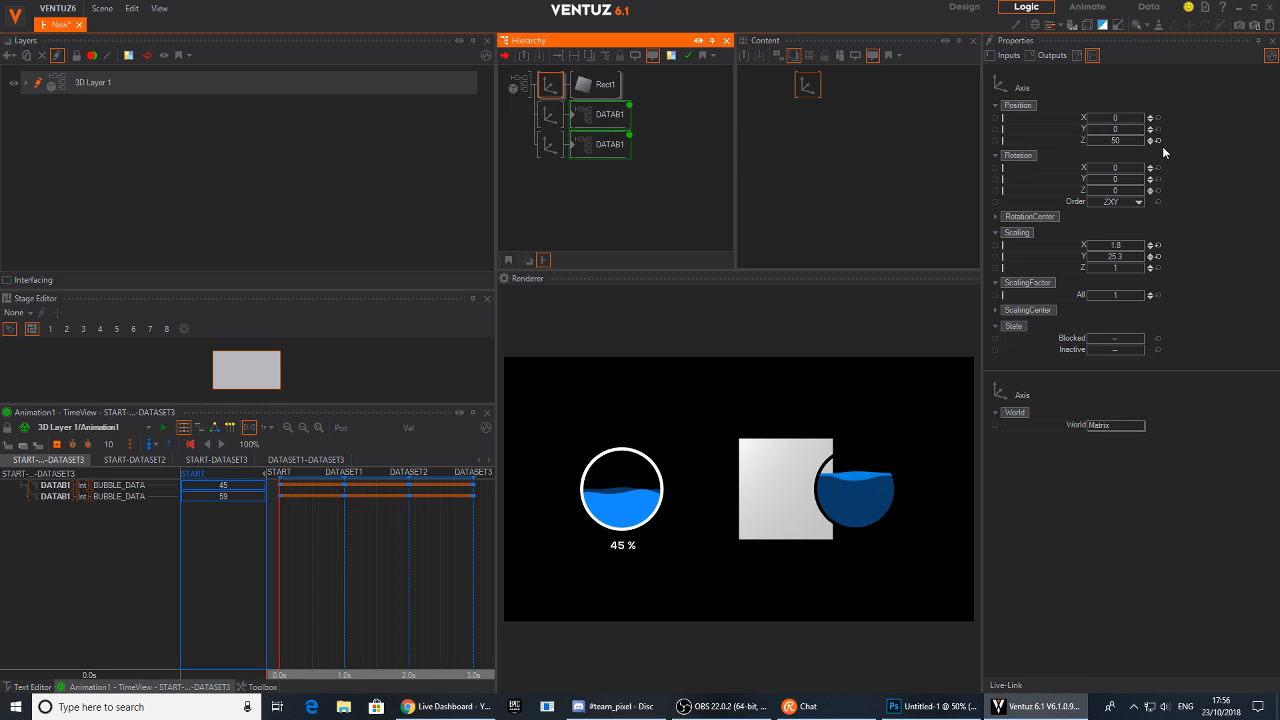
pyautogui.click(1150, 142)
pyautogui.click(1150, 139)
pyautogui.click(1150, 139)
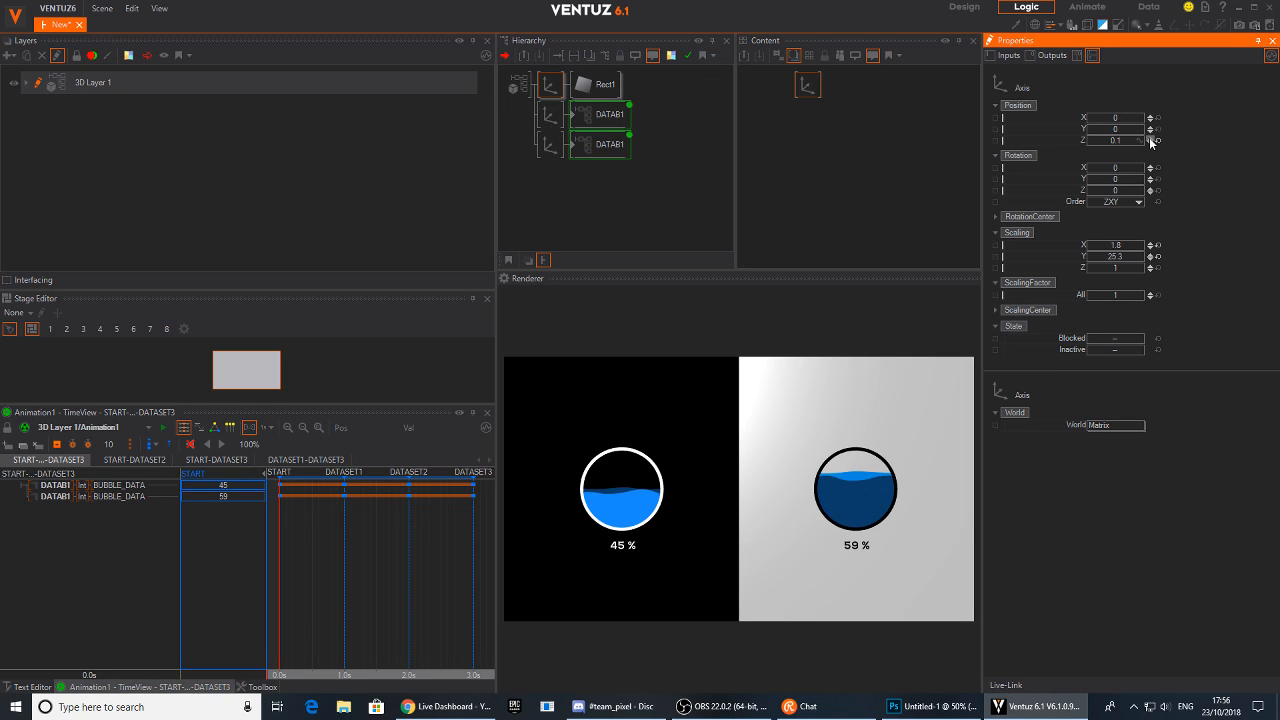
# Select Animation1 and trigger START, DATASET1, DATASET3 and DATASET2 to preview the bubbles in front of the background
pyautogui.click(600, 144)
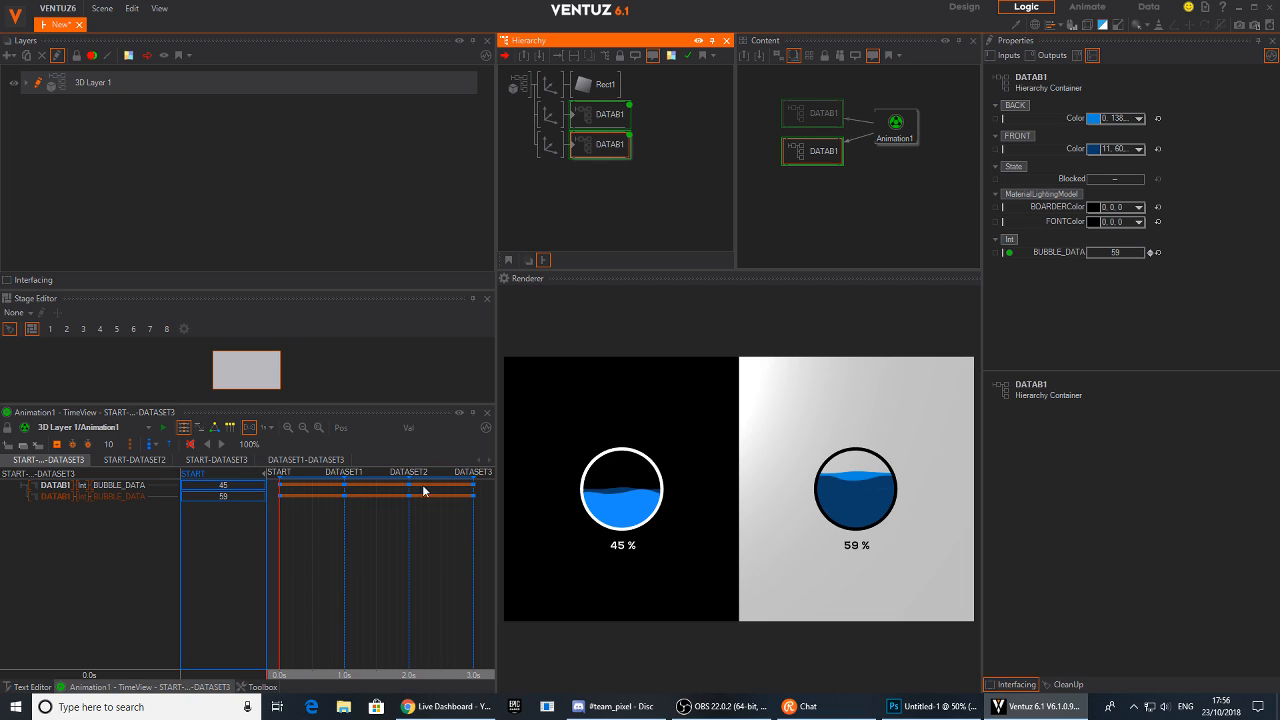
pyautogui.click(280, 530)
pyautogui.click(895, 126)
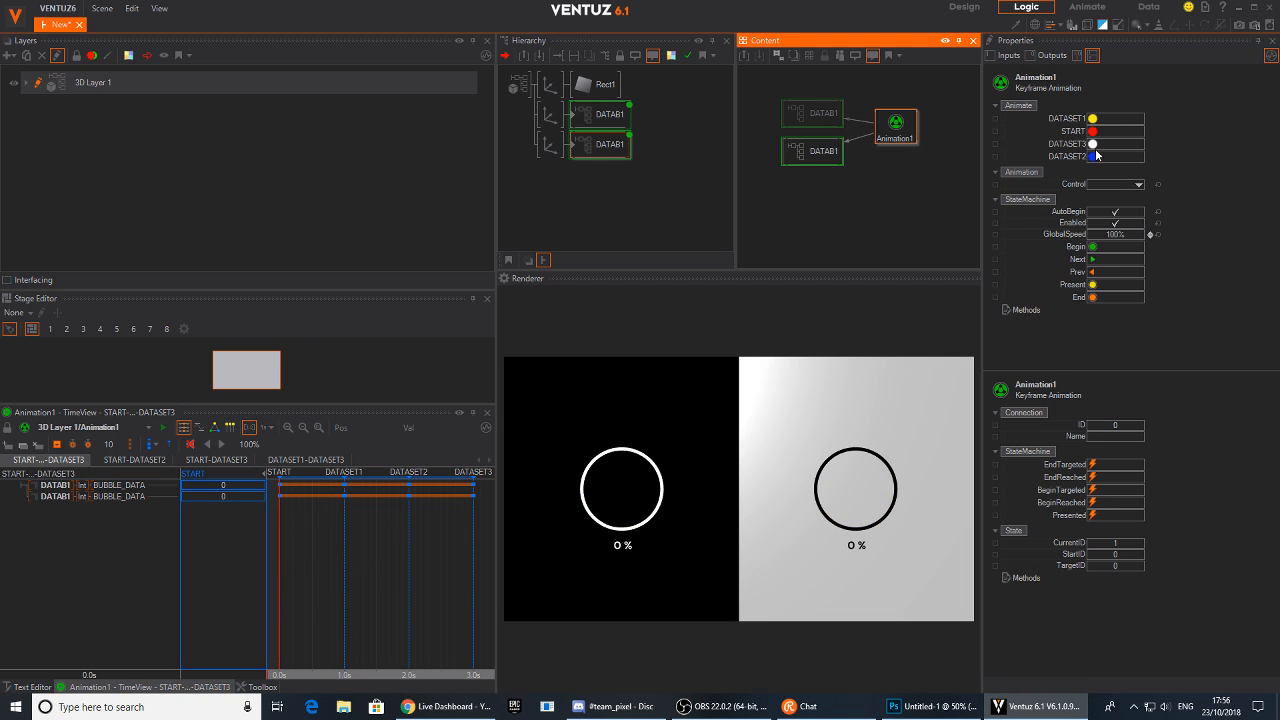
pyautogui.click(1096, 132)
pyautogui.click(1093, 119)
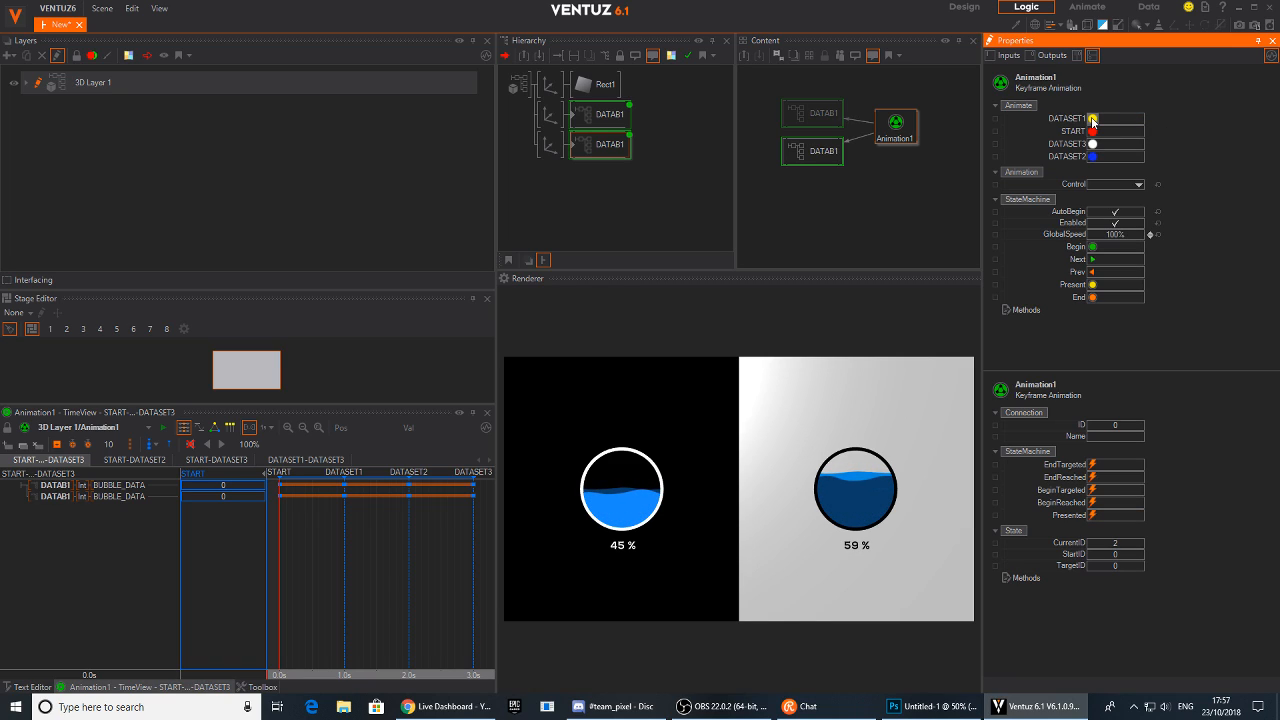
pyautogui.click(1093, 144)
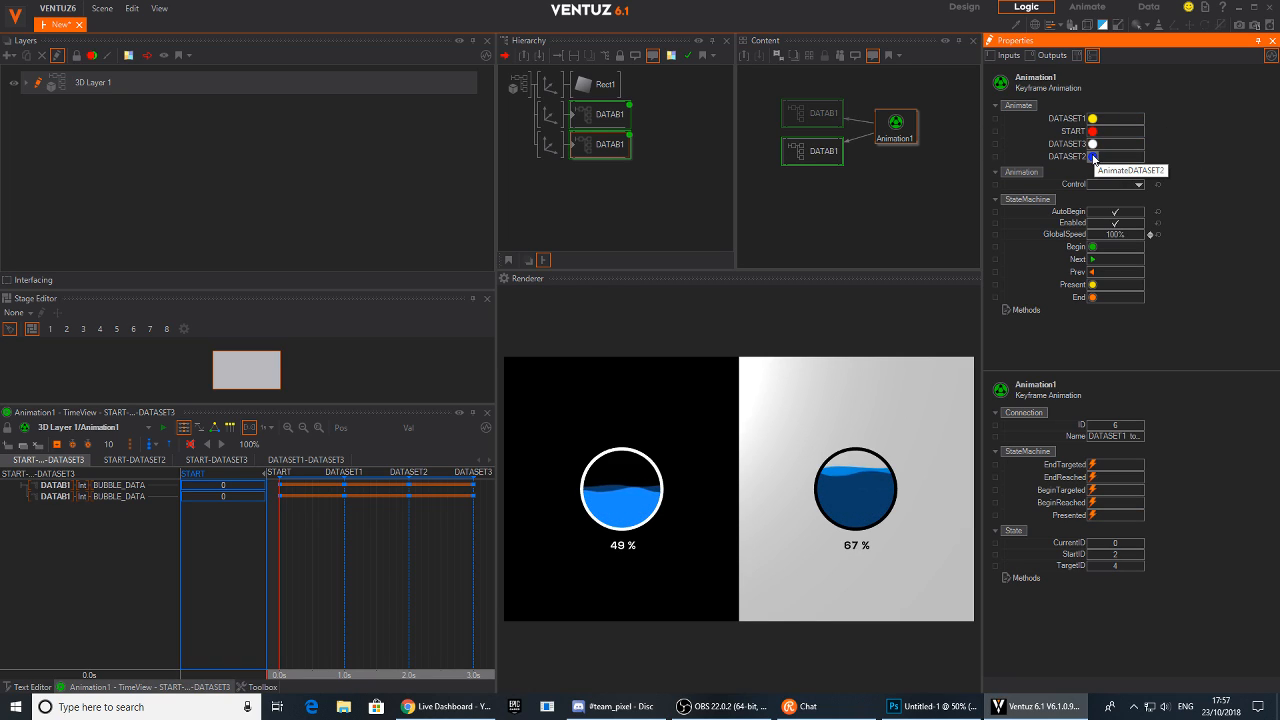
pyautogui.click(1093, 157)
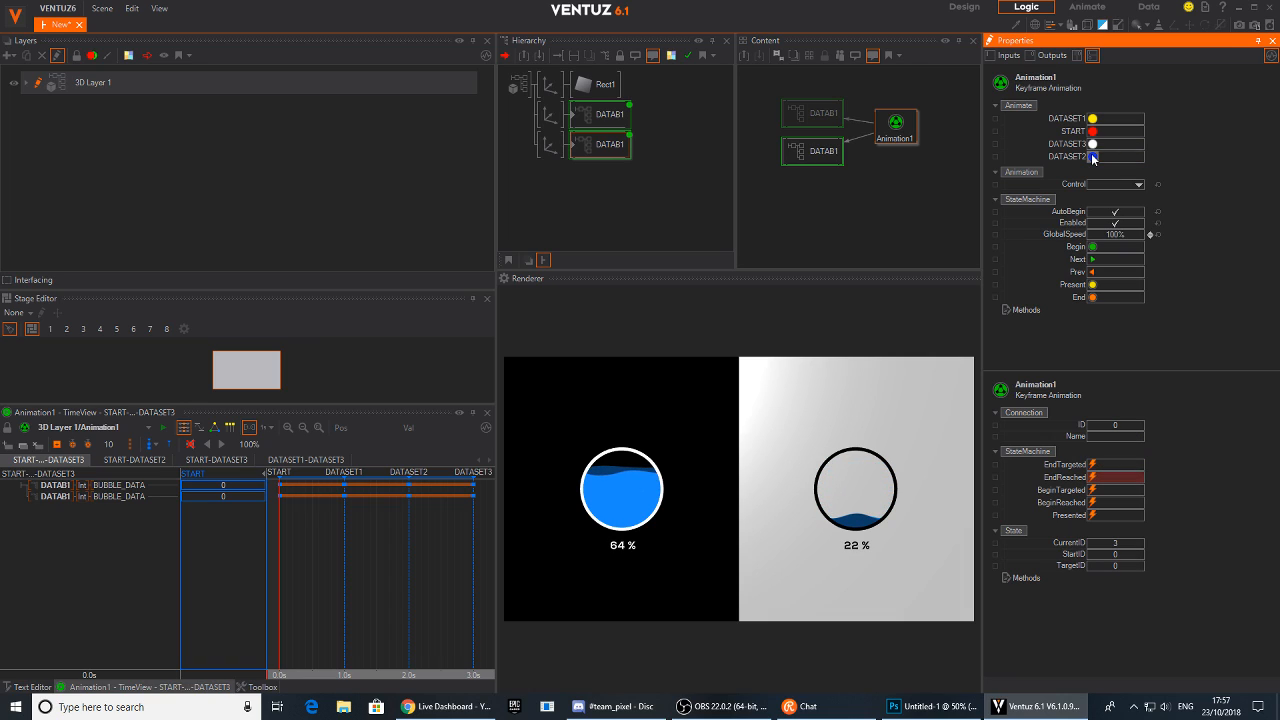
pyautogui.click(1093, 144)
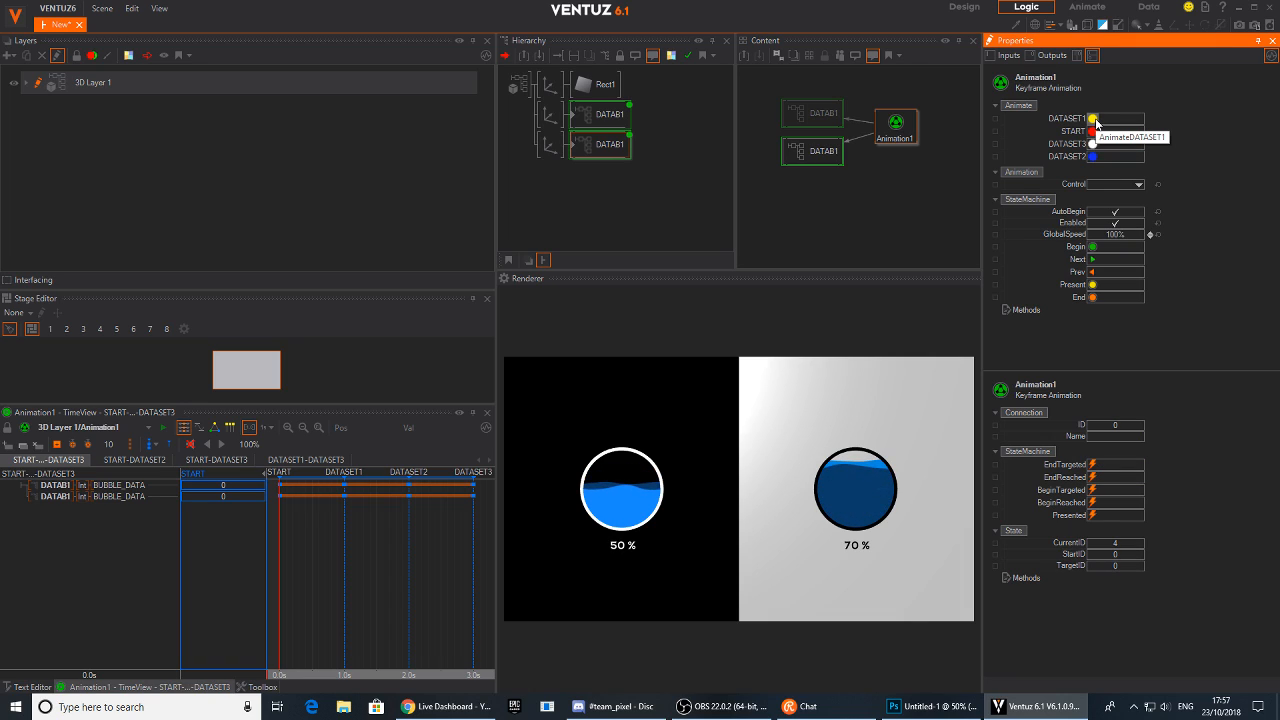
pyautogui.click(1093, 119)
pyautogui.click(1093, 157)
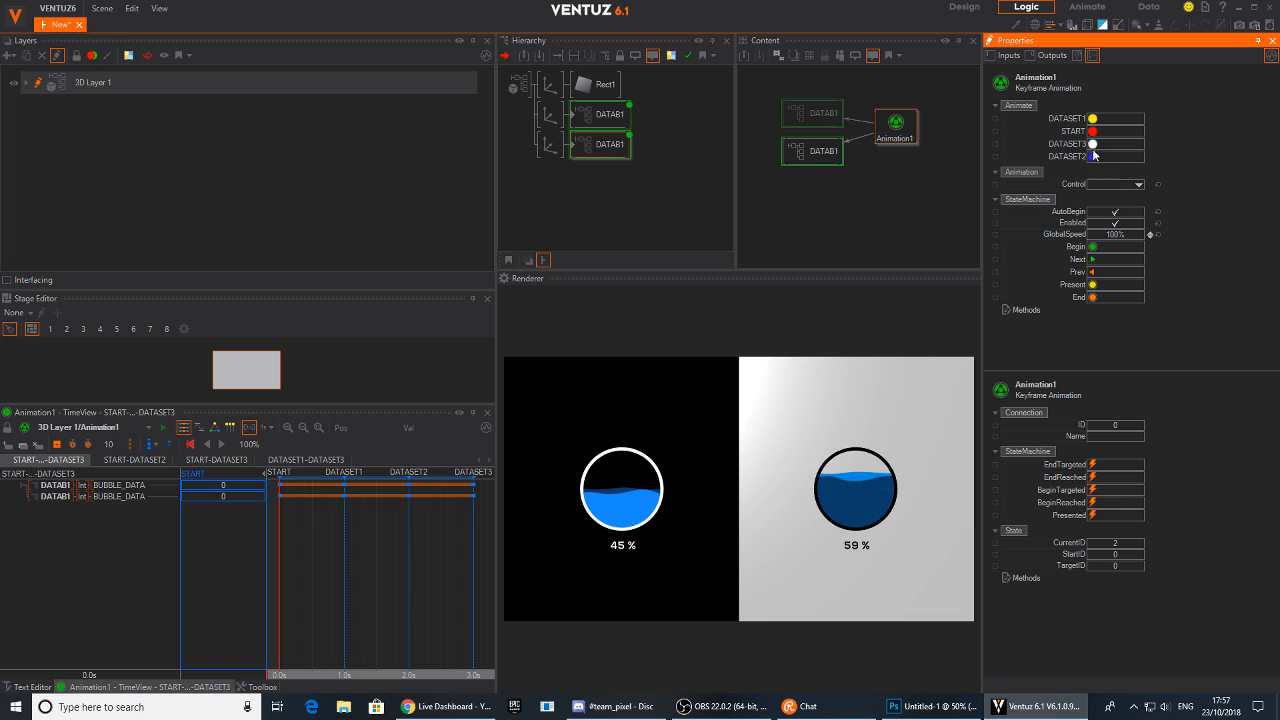
# Trigger the DATASET3 state of Animation1 to preview the bubble values
pyautogui.click(1093, 144)
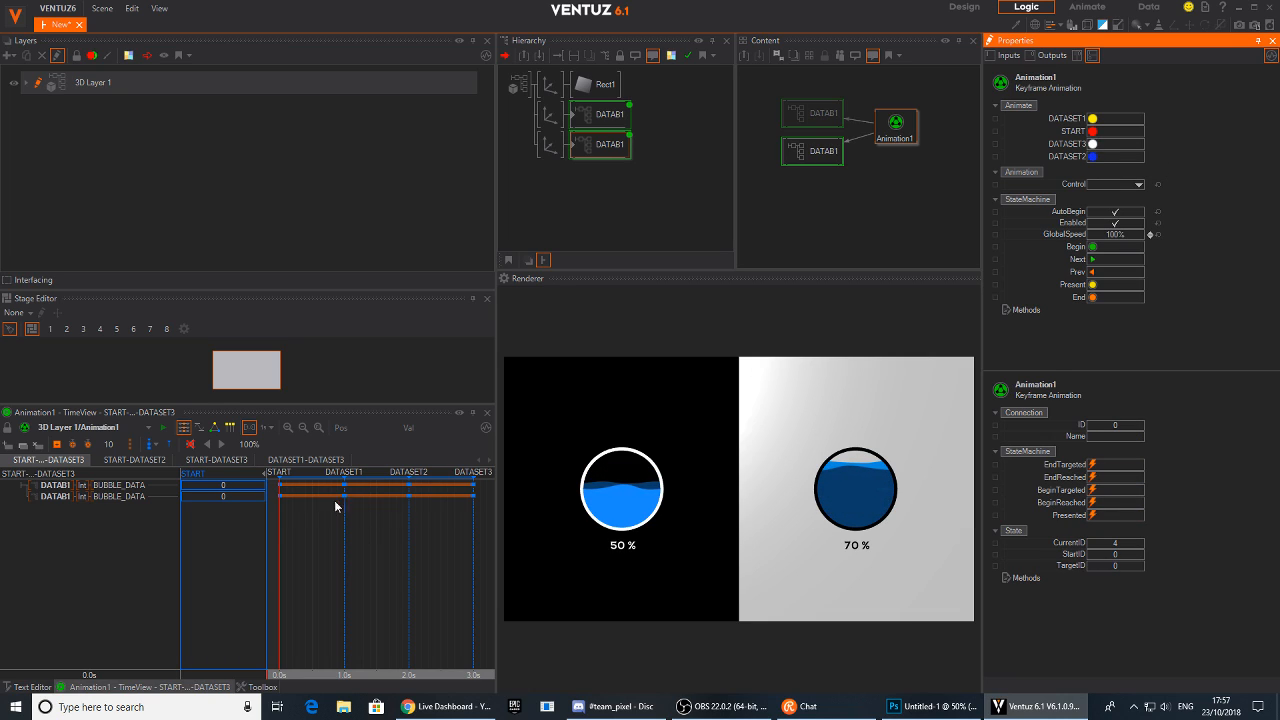
pyautogui.moveTo(905, 132); pyautogui.dragTo(894, 139)
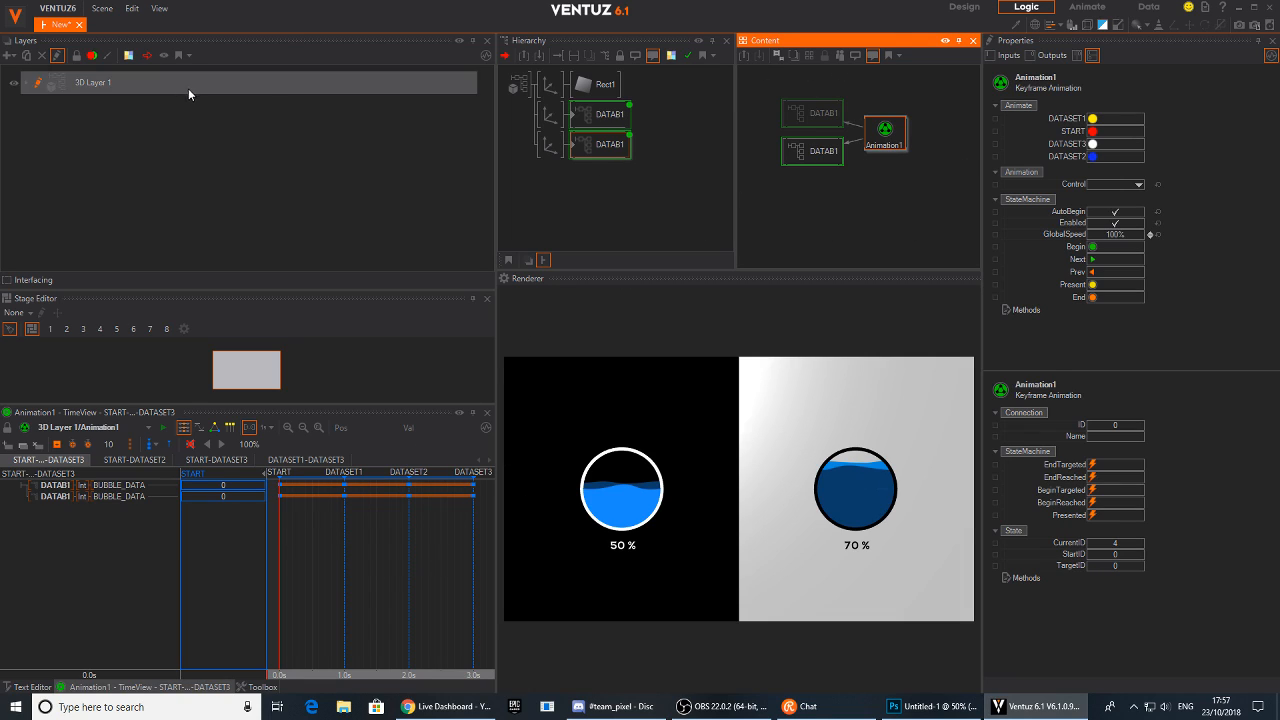
# Save the scene as DATA_BUBLES
pyautogui.click(102, 8)
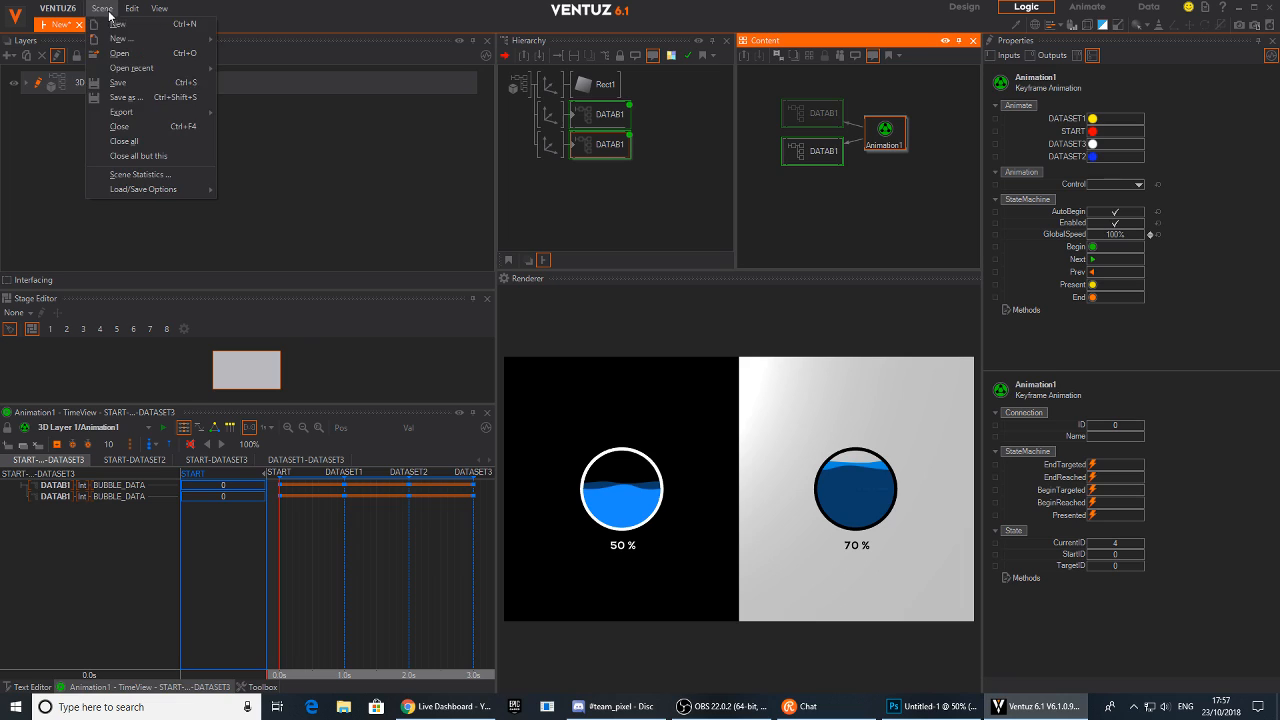
pyautogui.click(141, 98)
pyautogui.write('DATA_')
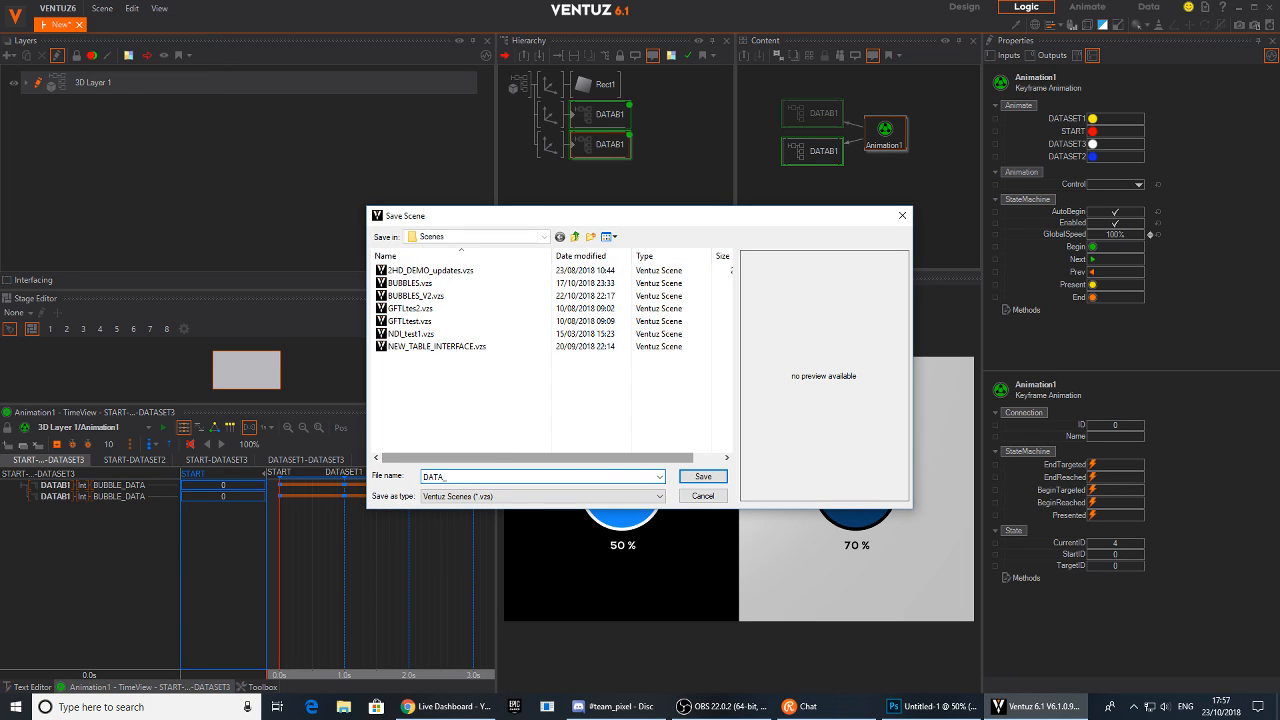
pyautogui.write('BUBLES')
pyautogui.press('Return')
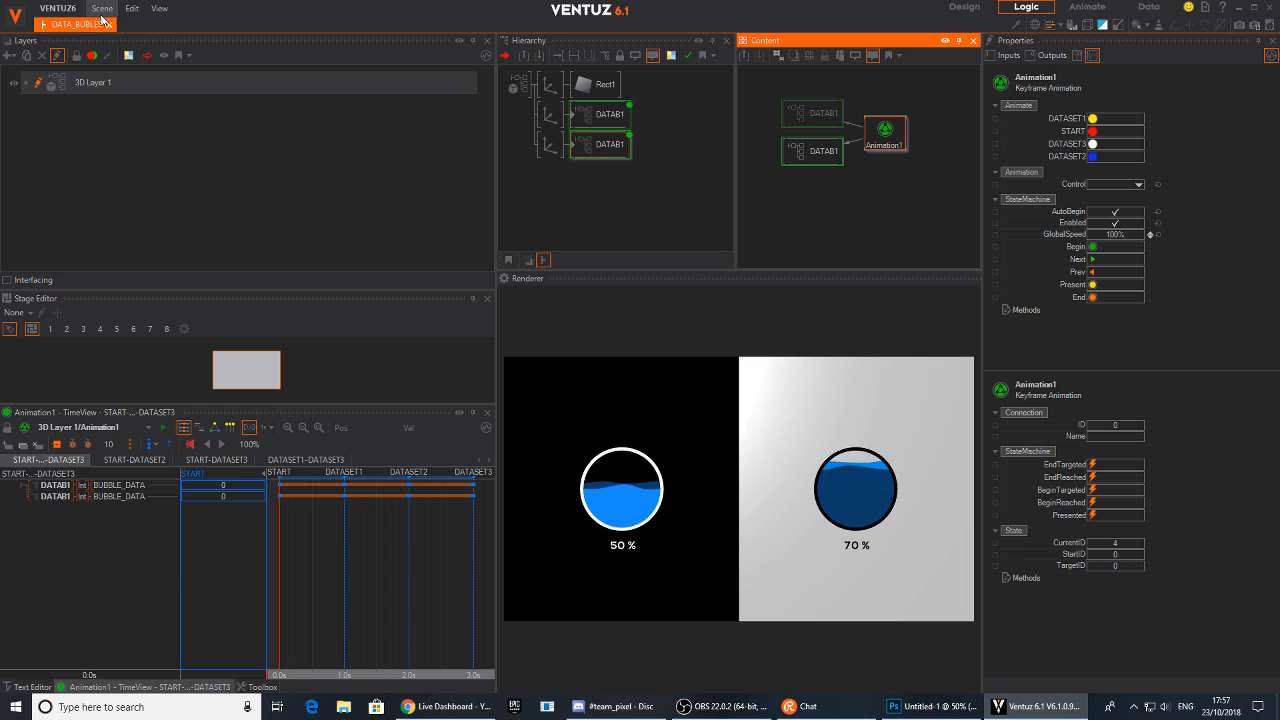
# Delete the Animation1 keyframe animation node from the content
pyautogui.moveTo(887, 145); pyautogui.dragTo(891, 133)
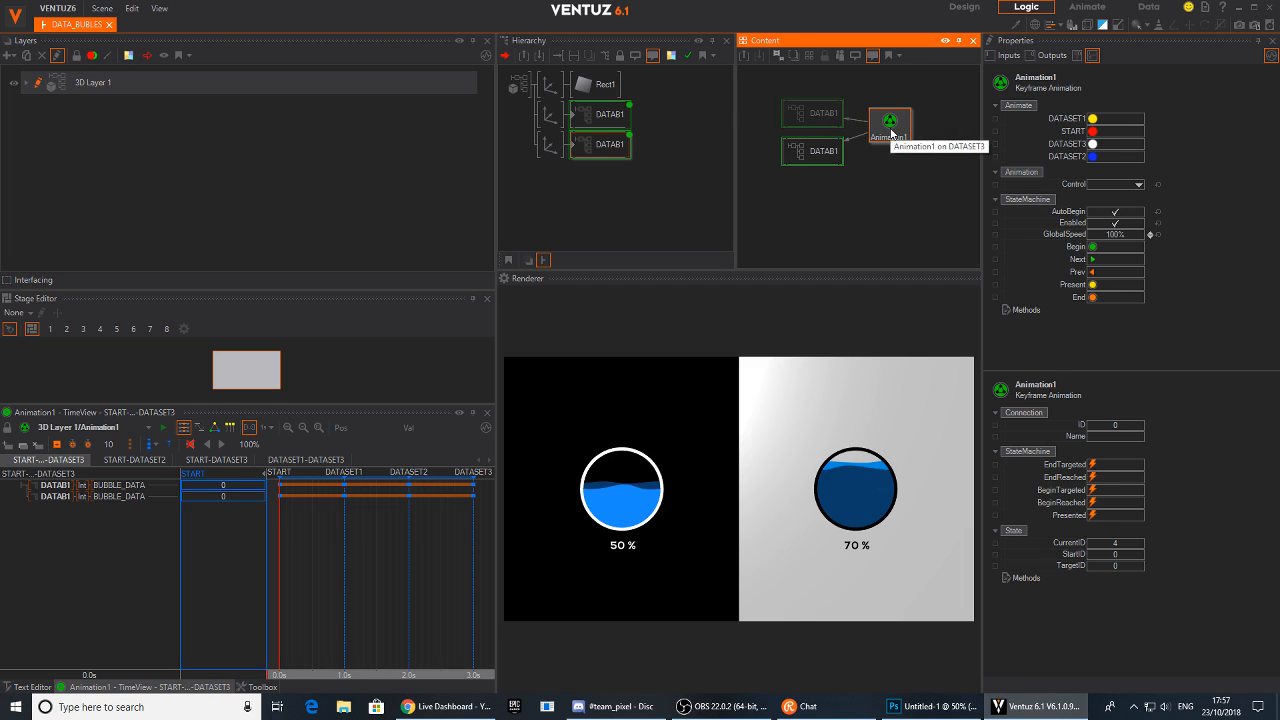
pyautogui.press('Delete')
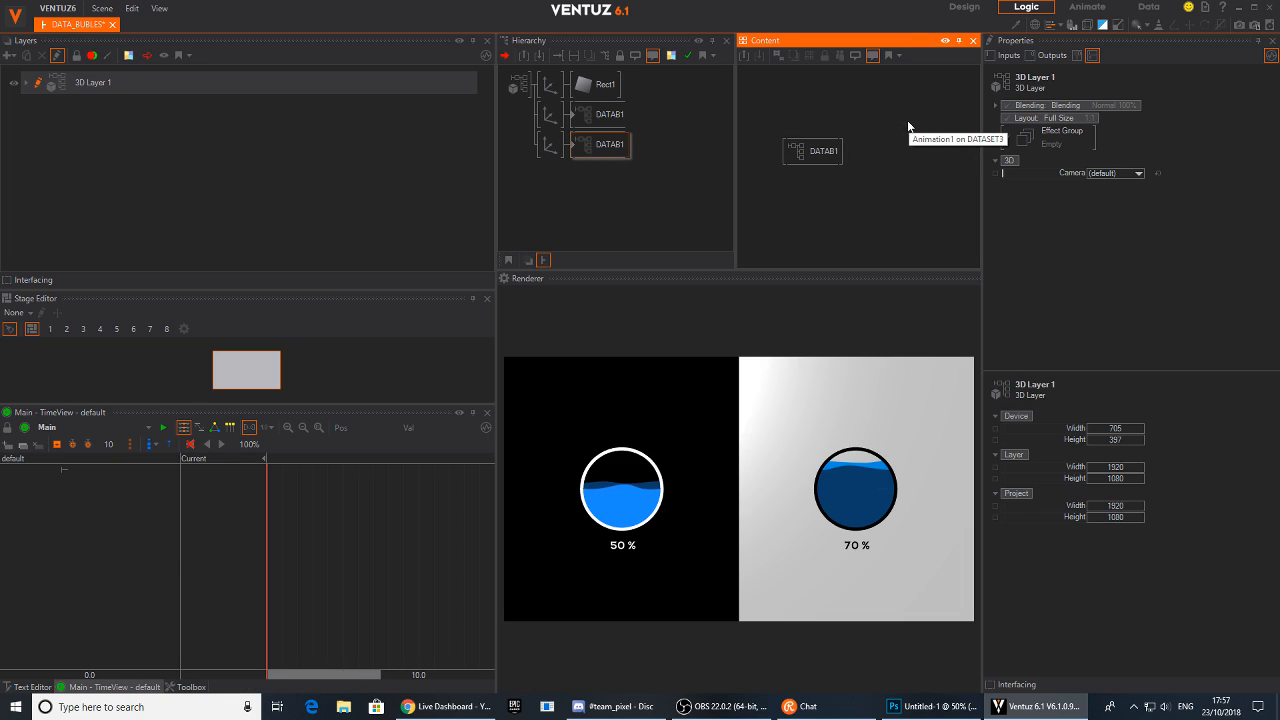
# Select both DATAB1 containers and adjust their shared BUBBLE_DATA value
pyautogui.click(608, 145)
pyautogui.click(606, 116)
pyautogui.keyDown('ctrl'); pyautogui.click(602, 143); pyautogui.keyUp('ctrl')
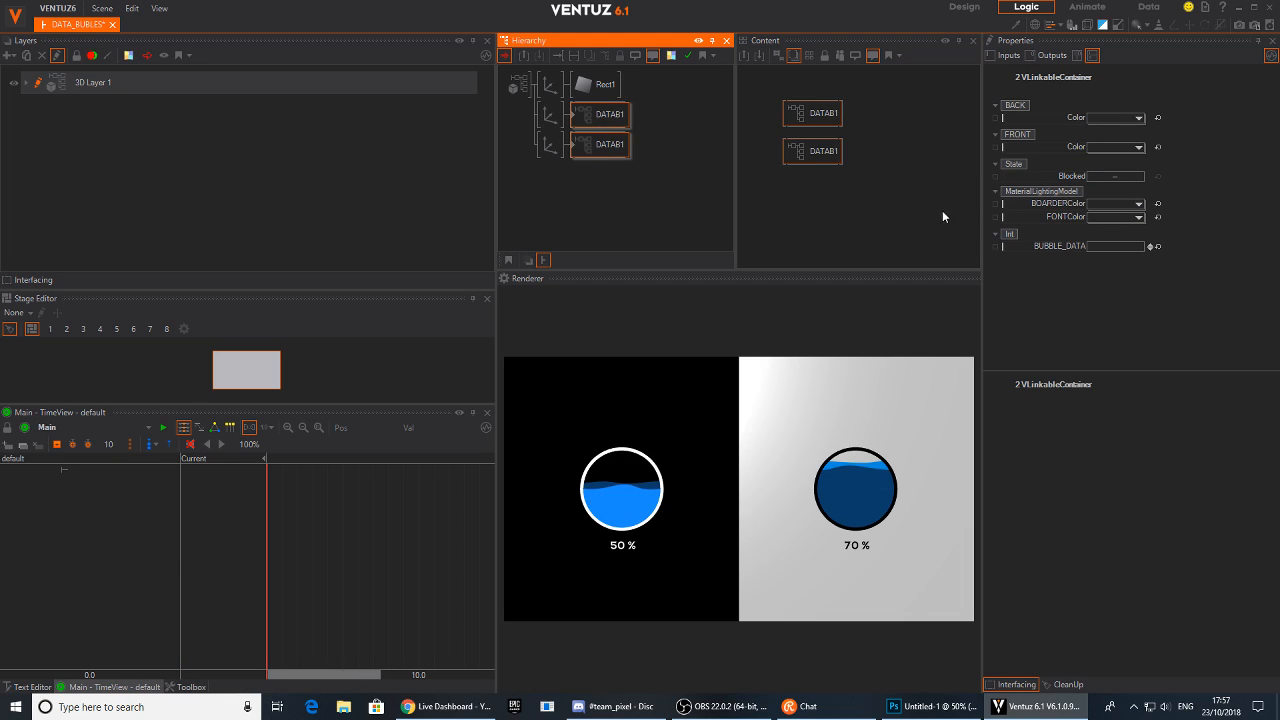
pyautogui.moveTo(1134, 249)
pyautogui.mouseDown()
pyautogui.moveTo(1096, 250)
pyautogui.moveTo(1131, 248)
pyautogui.moveTo(1116, 249)
pyautogui.mouseUp()
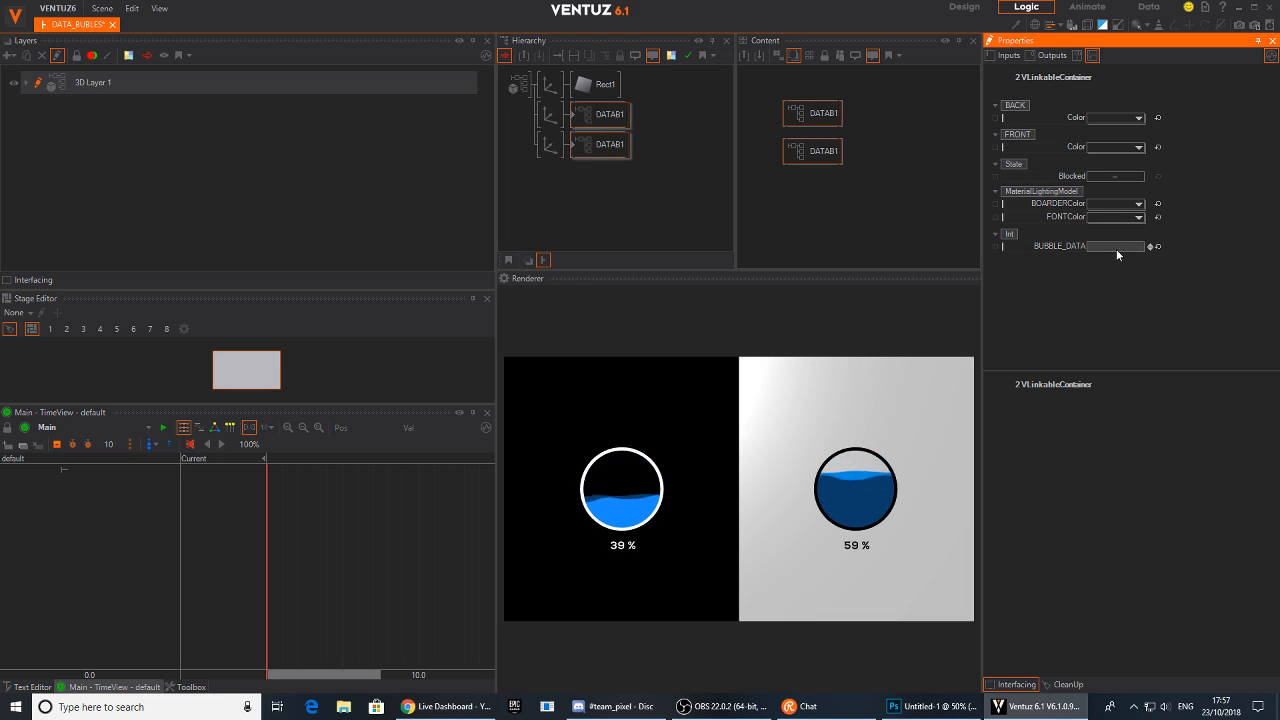
pyautogui.click(857, 162)
# In File Explorer, create a new OpenDocument Spreadsheet on the Desktop named data
pyautogui.click(343, 710)
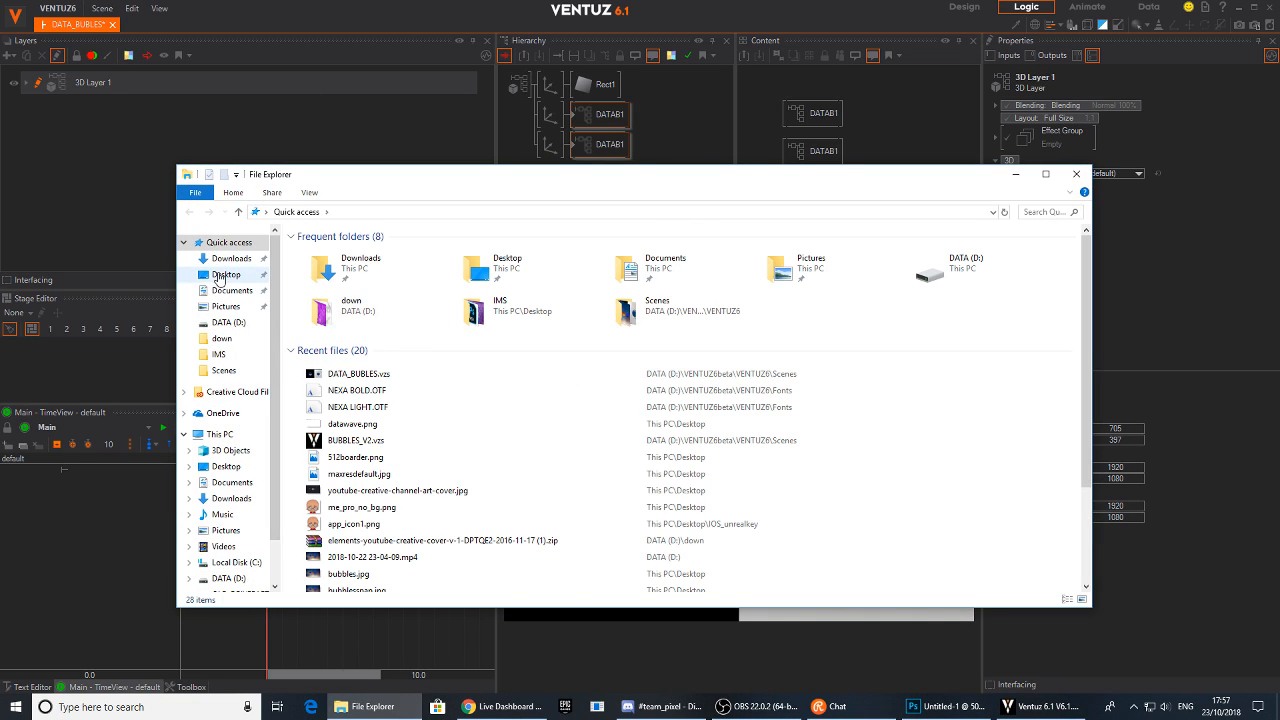
pyautogui.click(224, 275)
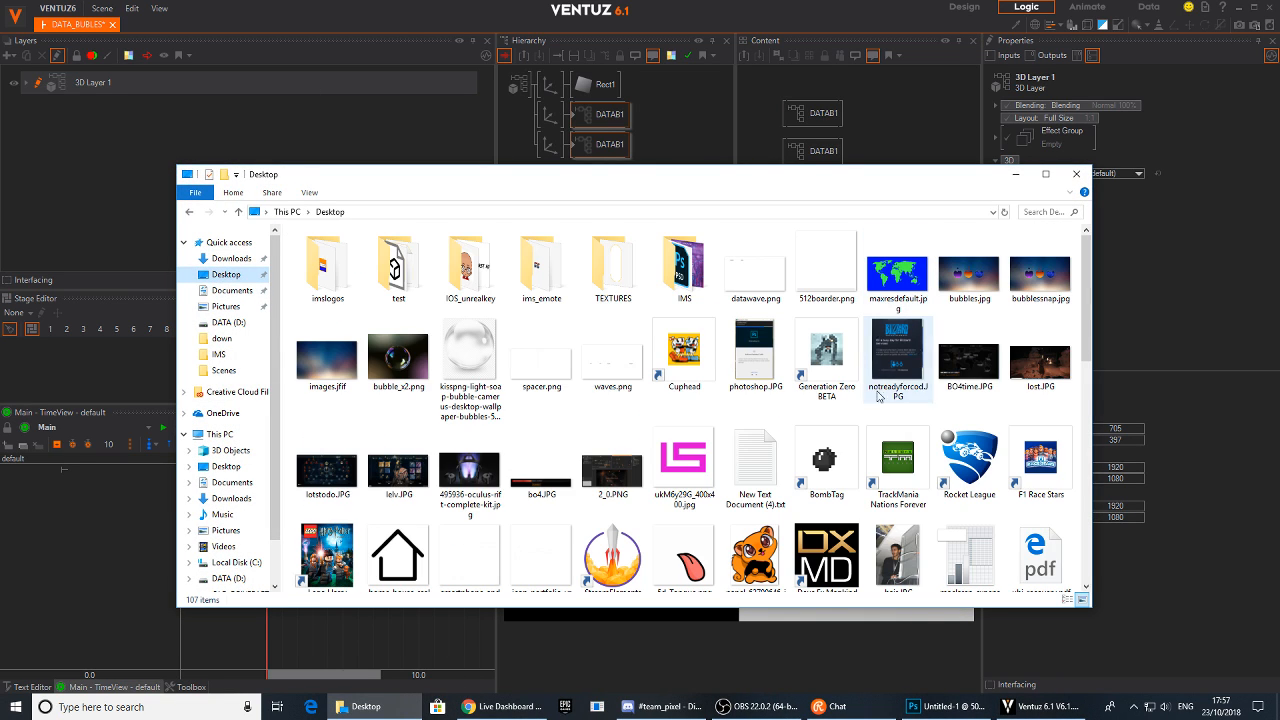
pyautogui.moveTo(1086, 460); pyautogui.dragTo(1090, 570)
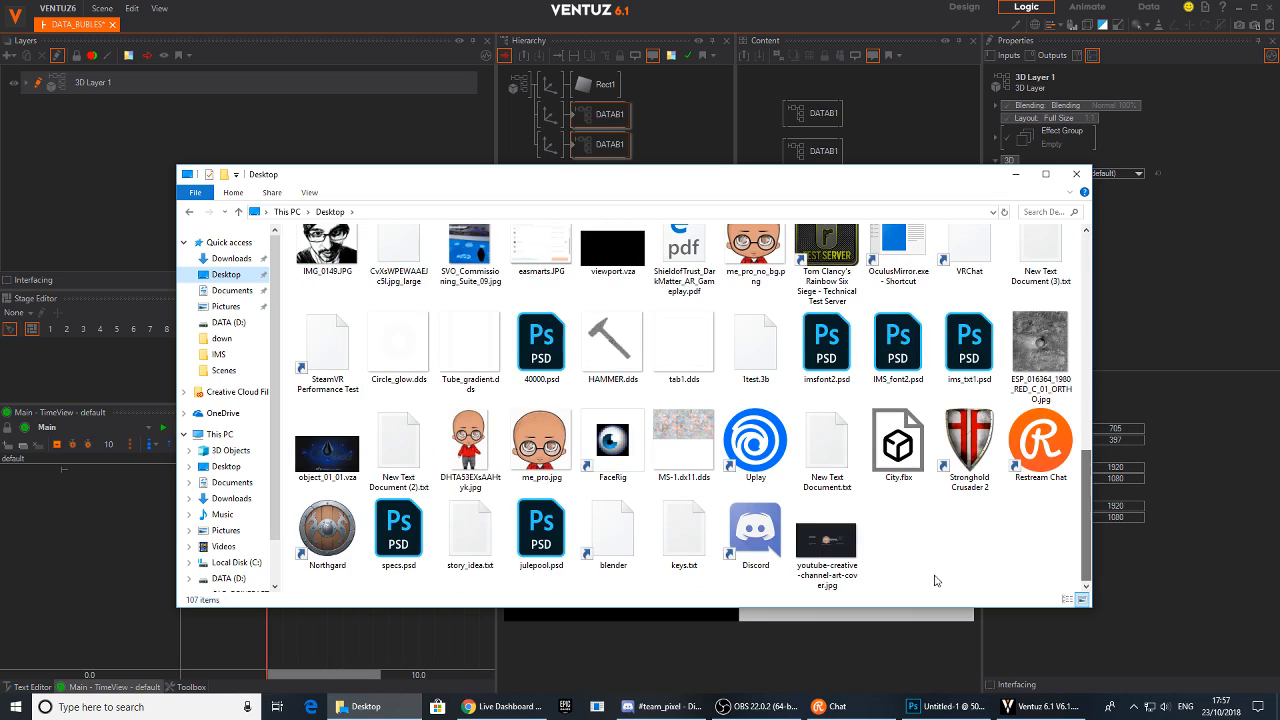
pyautogui.rightClick(928, 568)
pyautogui.moveTo(1006, 543)
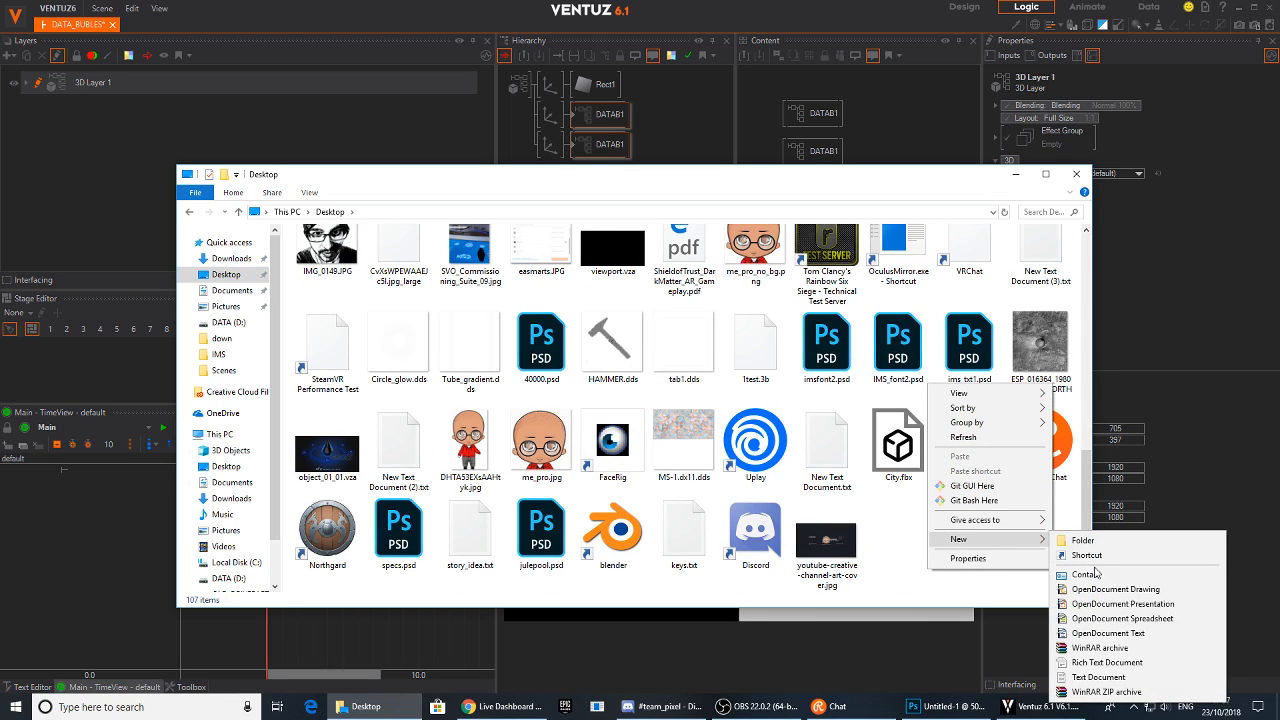
pyautogui.click(1152, 618)
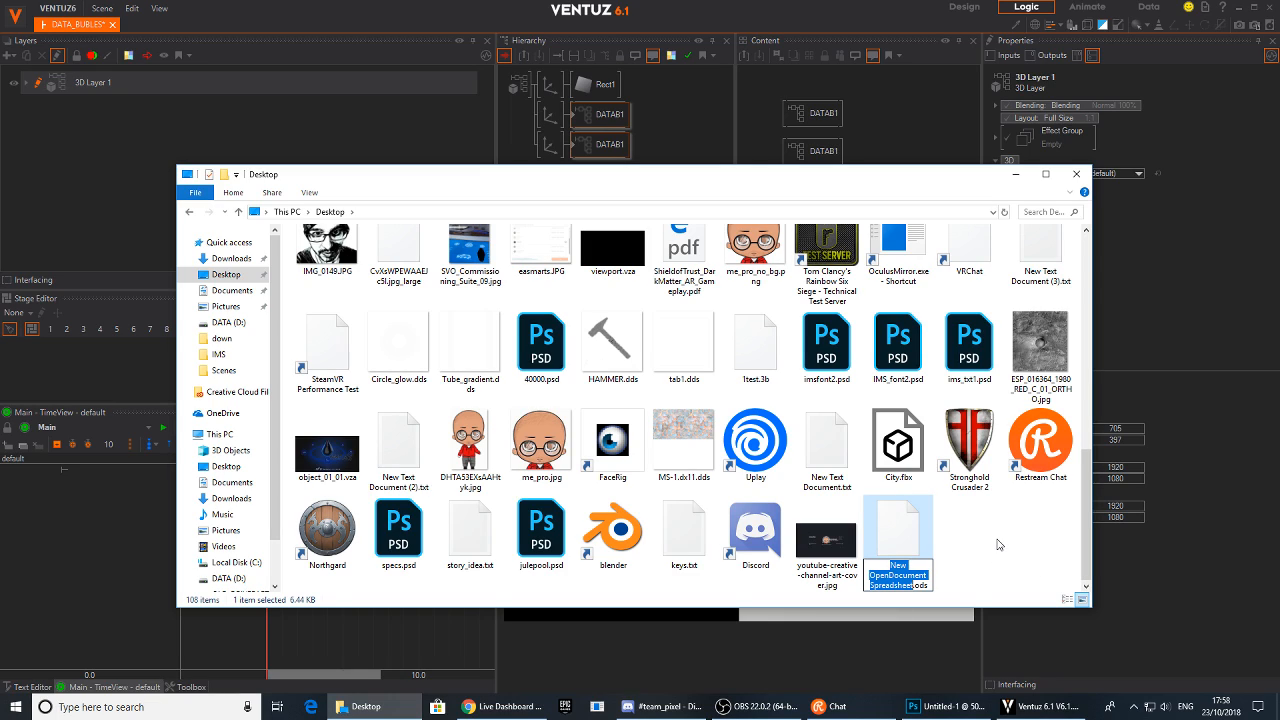
pyautogui.write('d')
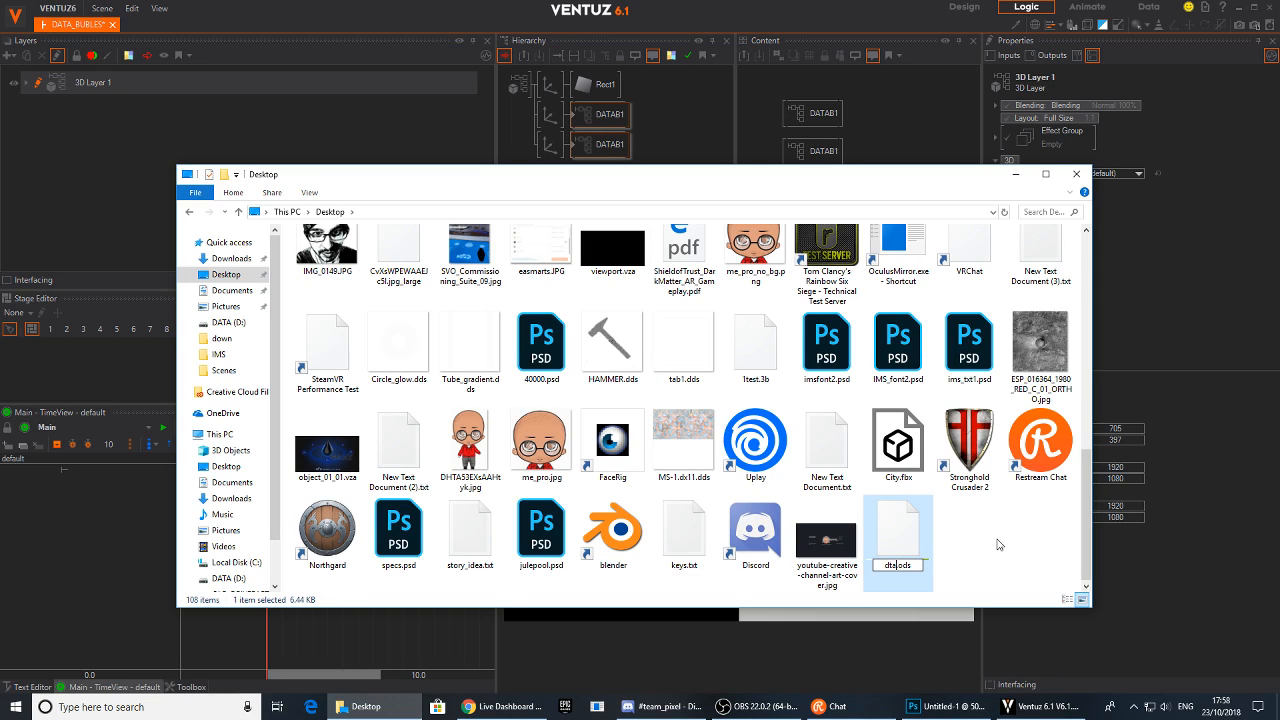
pyautogui.write('ata')
pyautogui.press('Return')
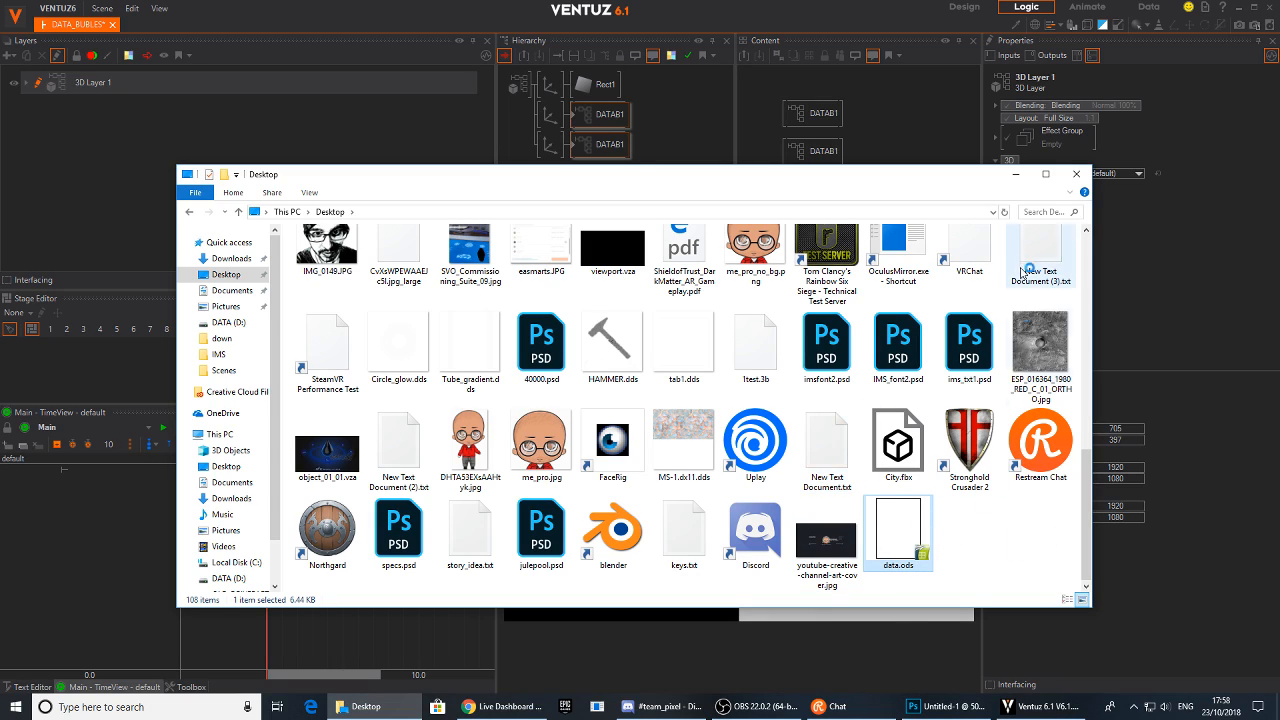
# Open data.ods in OpenOffice Calc
pyautogui.click(1015, 175)
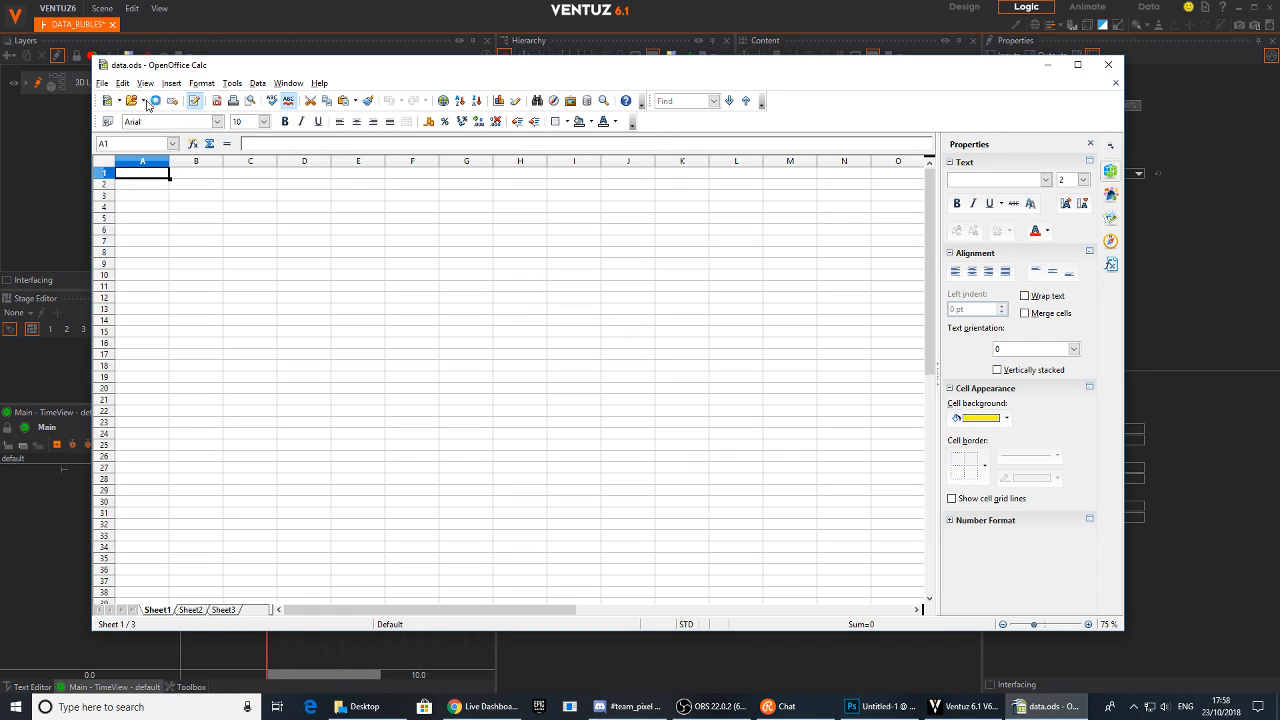
pyautogui.click(103, 83)
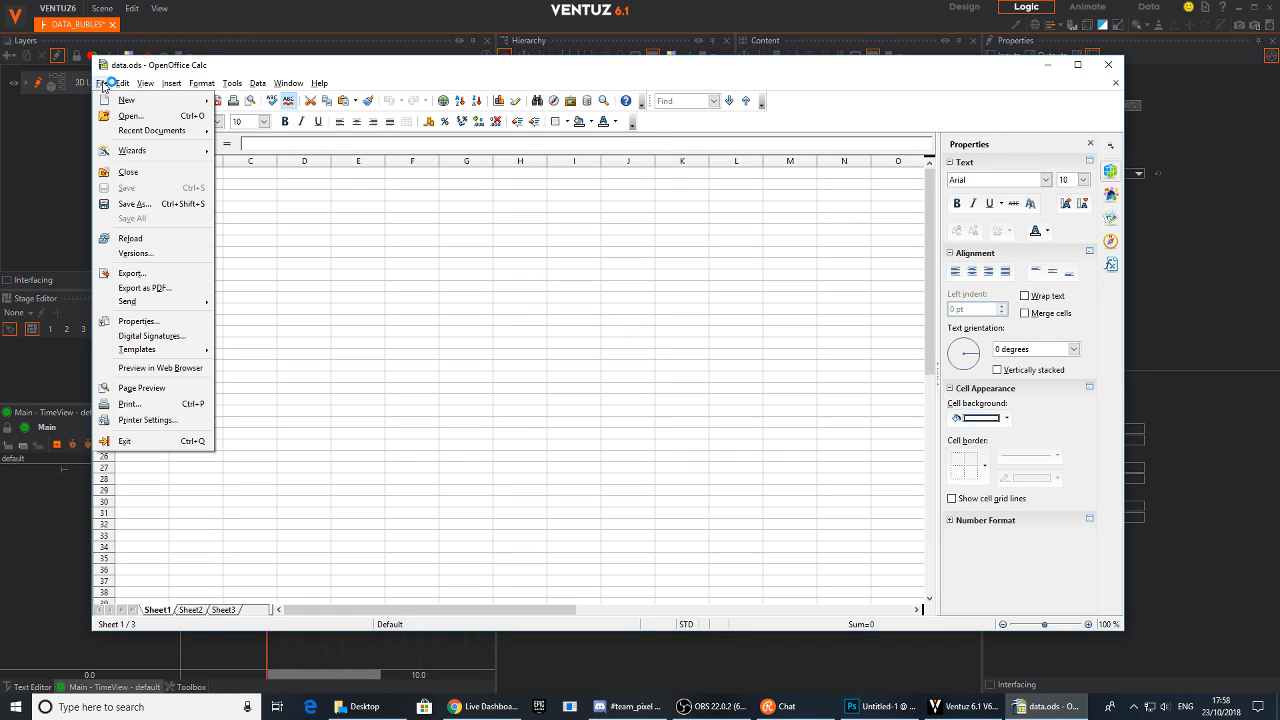
pyautogui.click(103, 84)
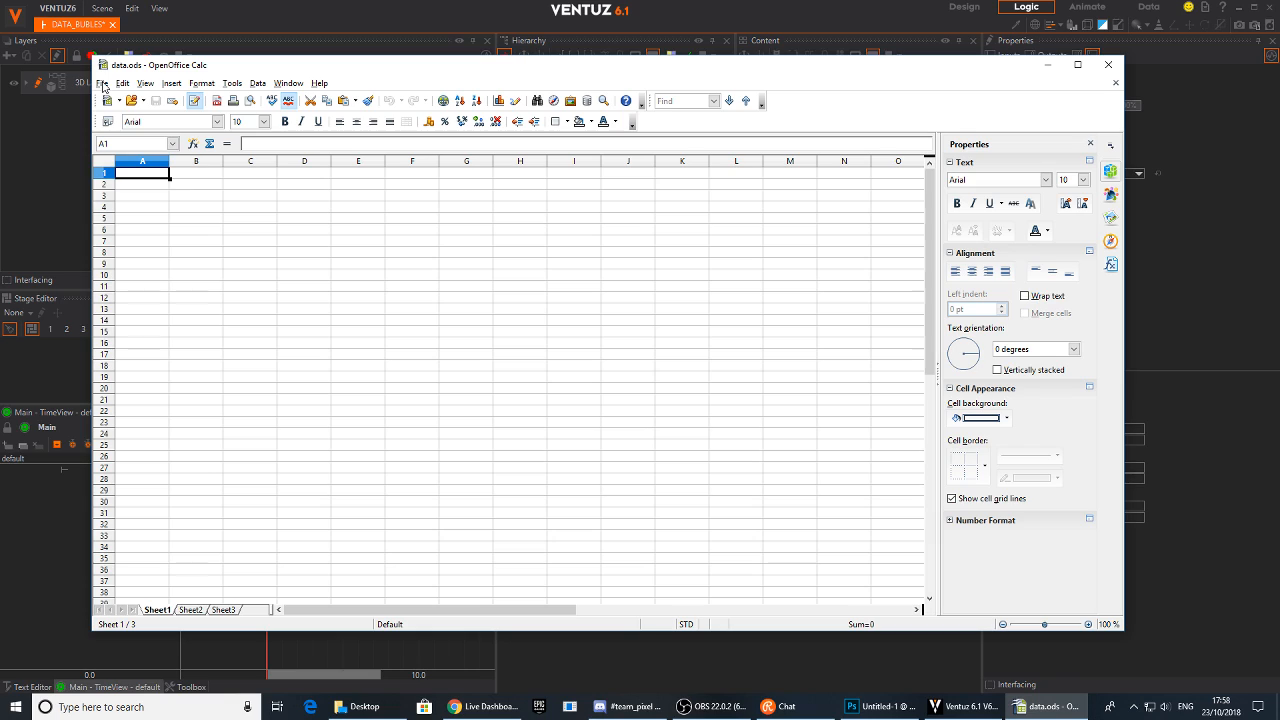
pyautogui.click(103, 84)
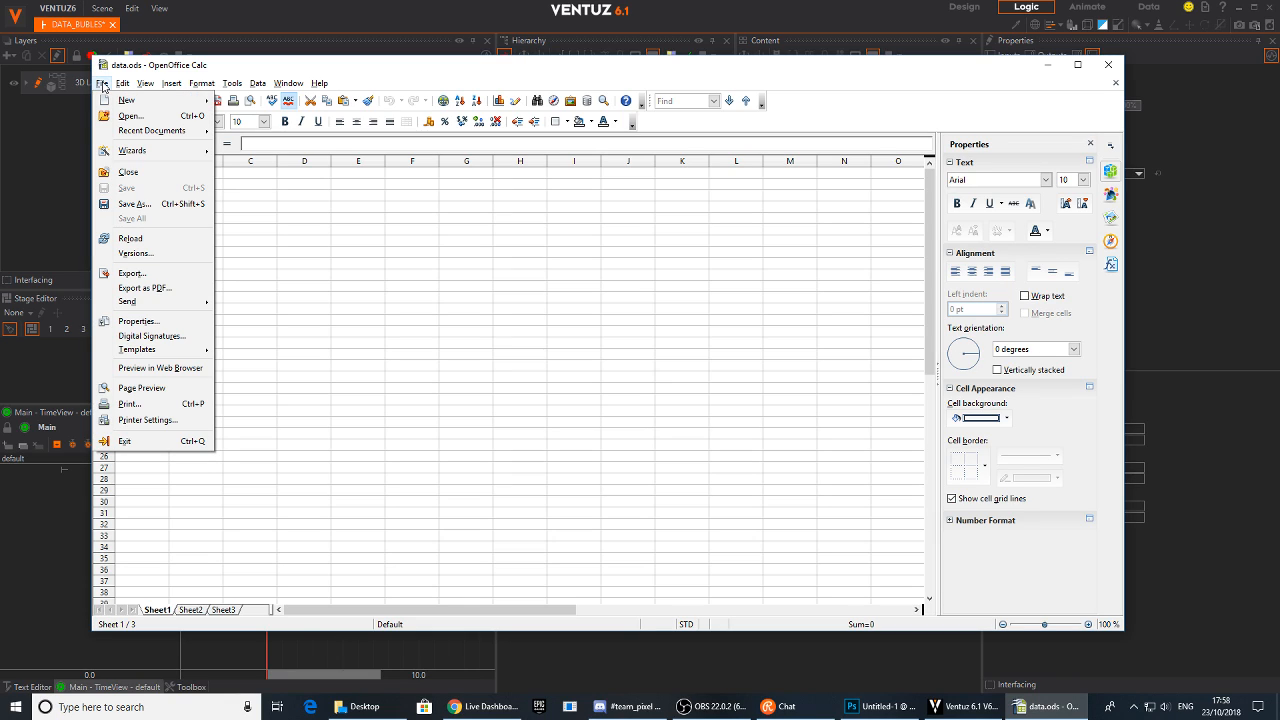
pyautogui.click(103, 84)
pyautogui.click(103, 84)
pyautogui.click(103, 84)
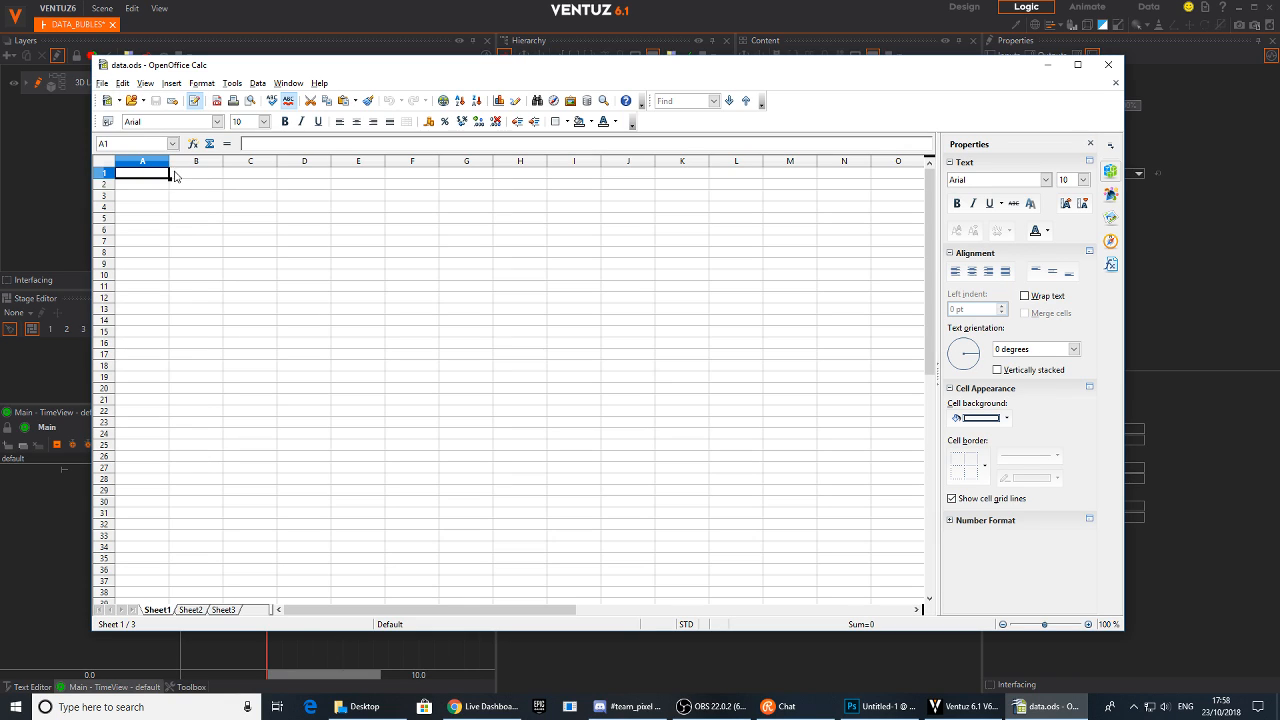
# Widen column A and enter the headers BUBBLE 1 in A1 and BUBBLE 2 in B1
pyautogui.moveTo(169, 160); pyautogui.dragTo(421, 160)
pyautogui.click(259, 173)
pyautogui.click(179, 173)
pyautogui.write('BUBBLE 1')
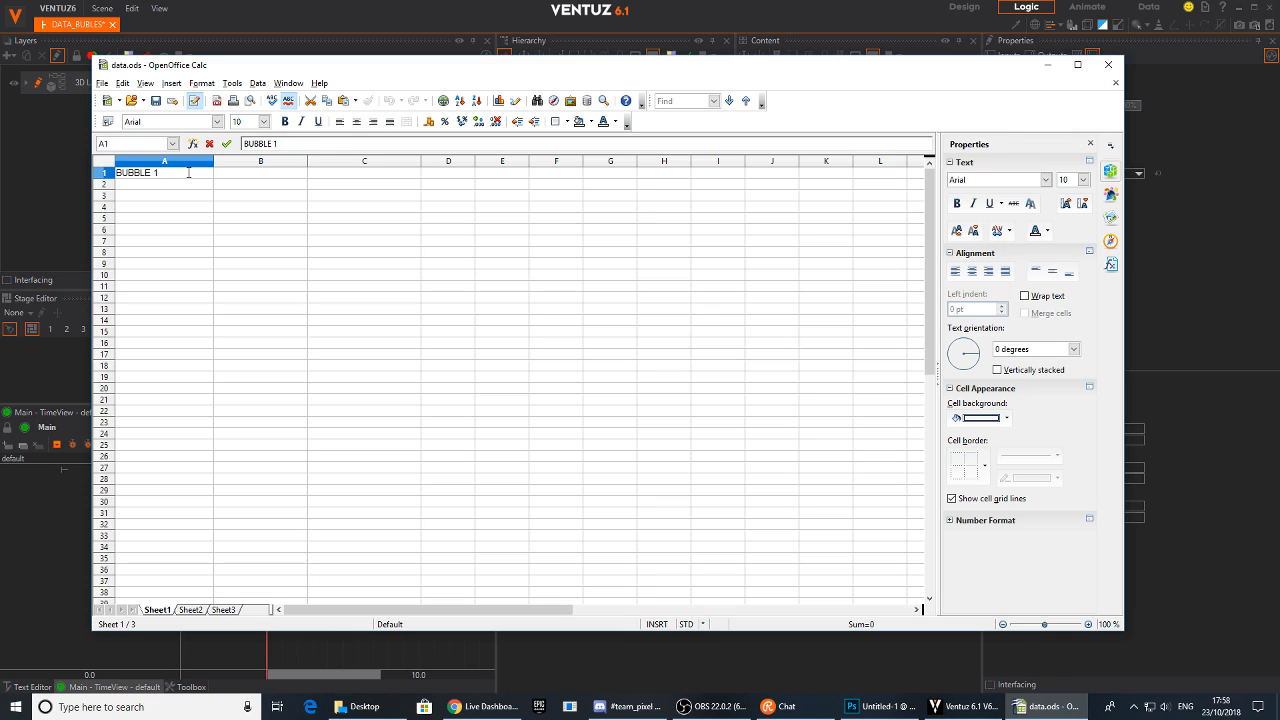
pyautogui.click(243, 177)
pyautogui.write('BU')
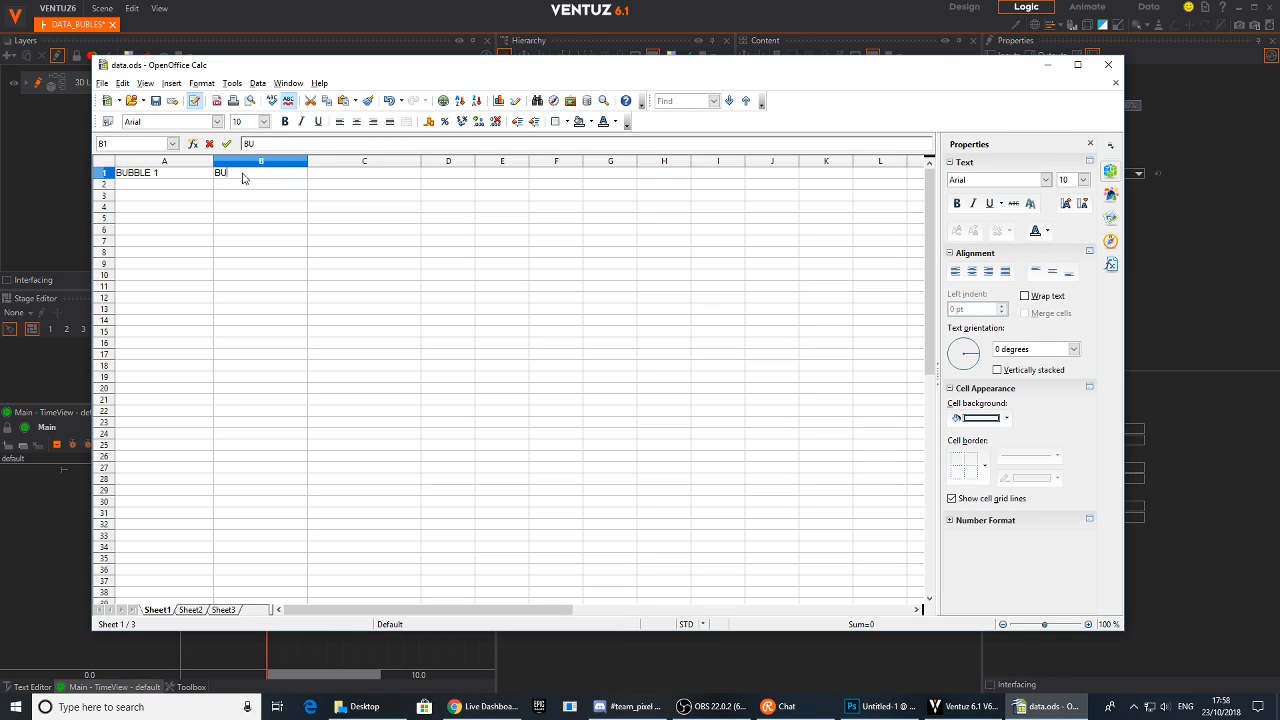
pyautogui.write('BBLE 2')
pyautogui.press('Return')
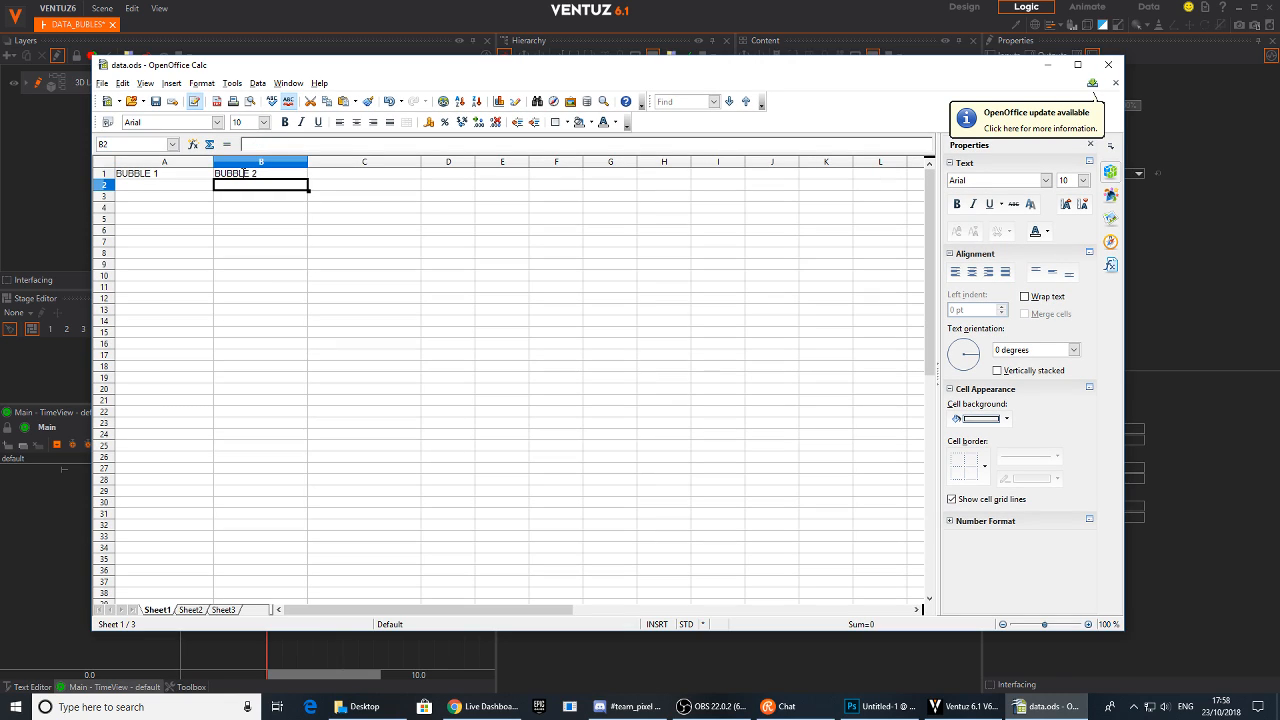
# Give cell A1 a Sky blue 1 background and cell B1 a blue background
pyautogui.click(171, 179)
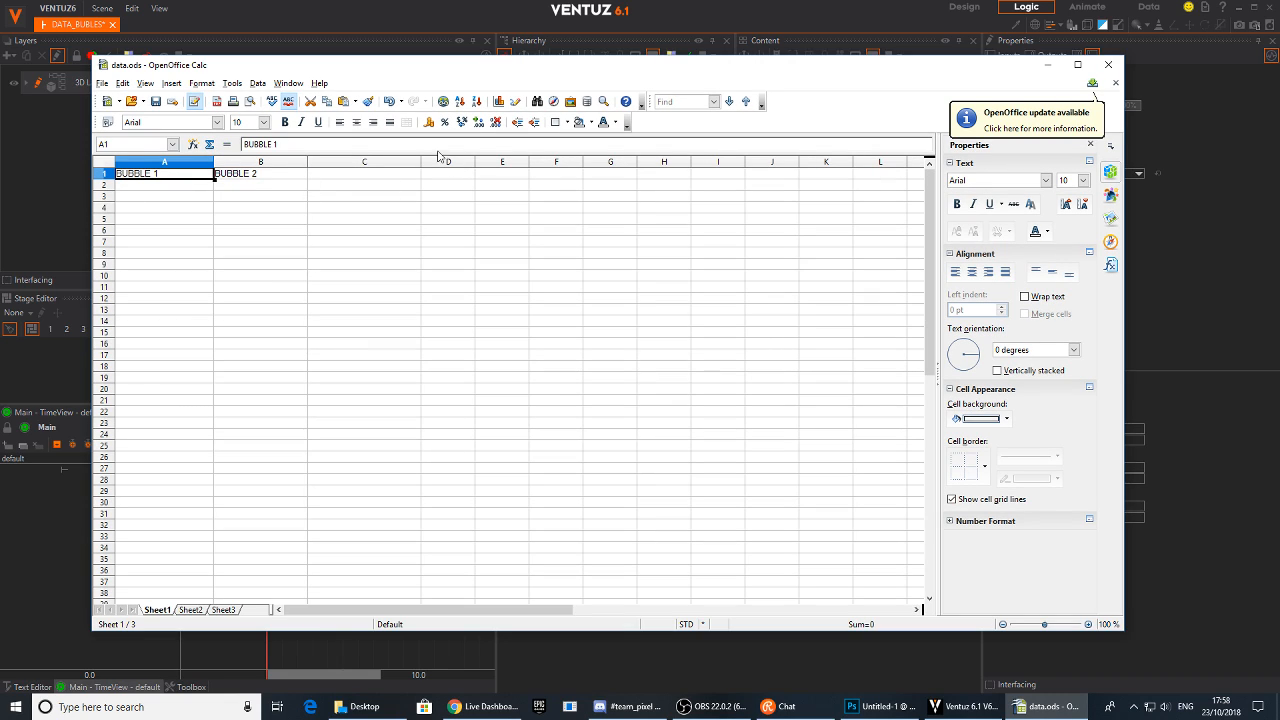
pyautogui.rightClick(190, 177)
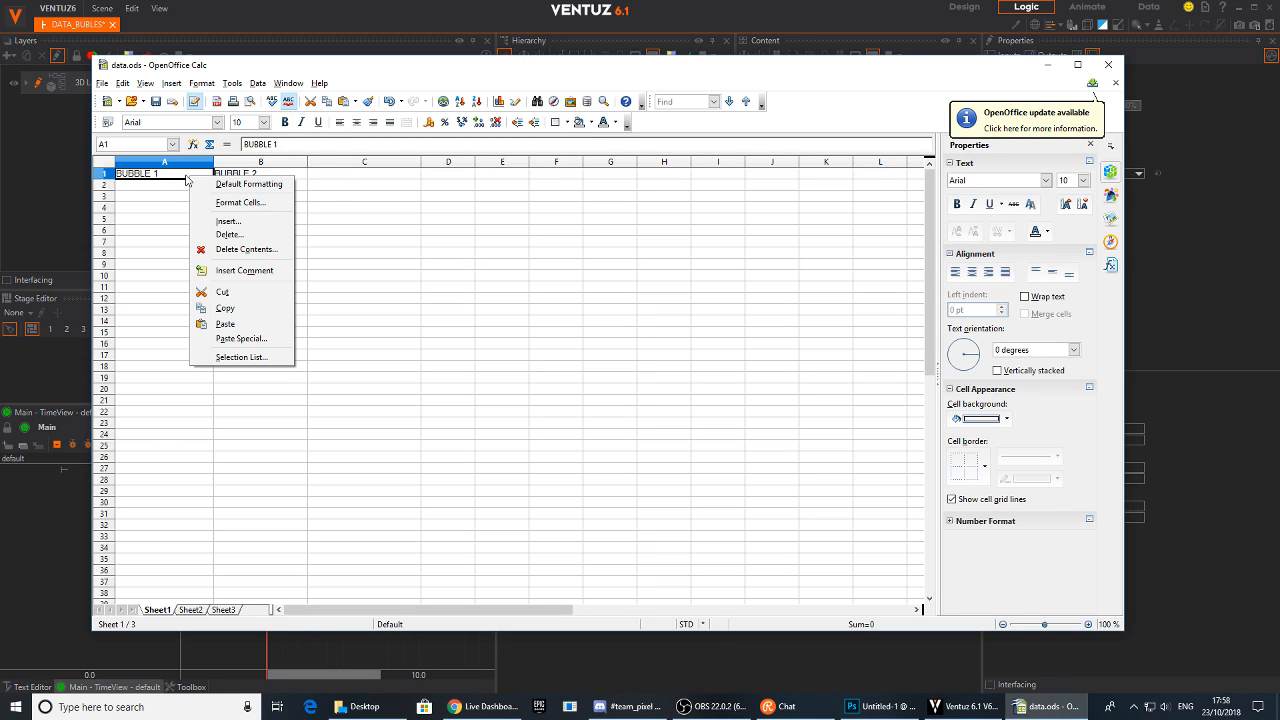
pyautogui.click(187, 177)
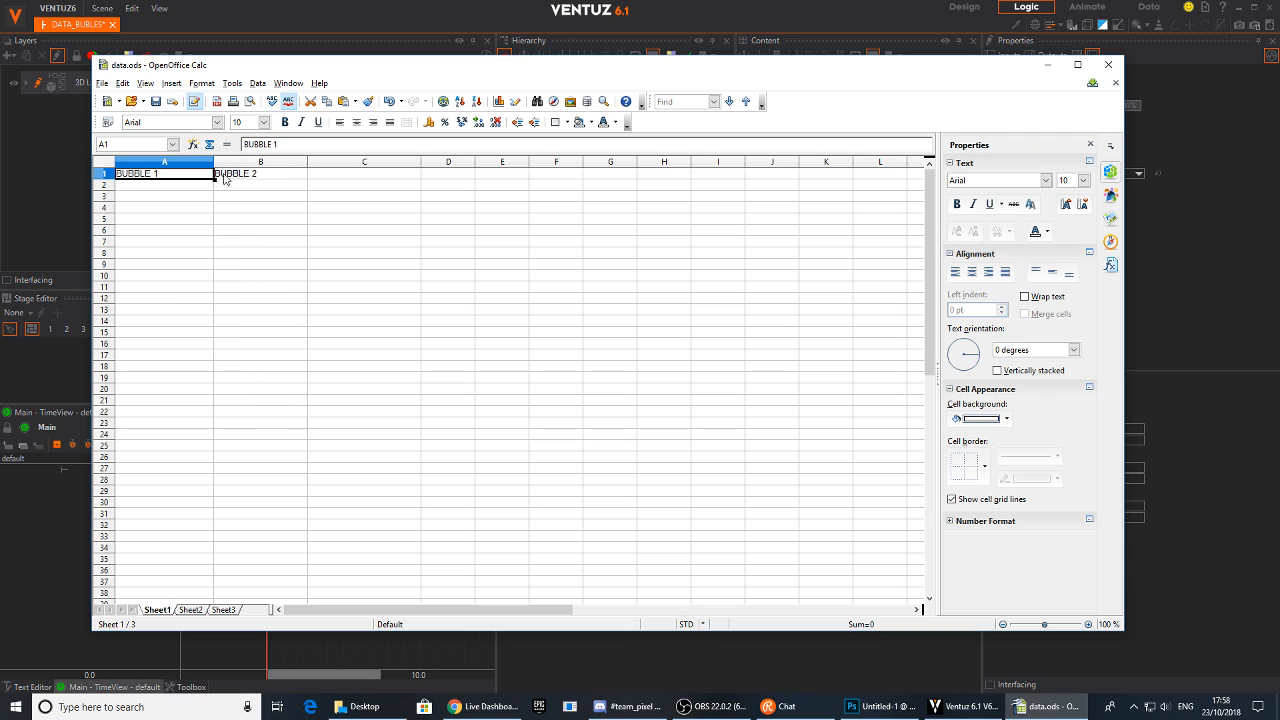
pyautogui.click(592, 124)
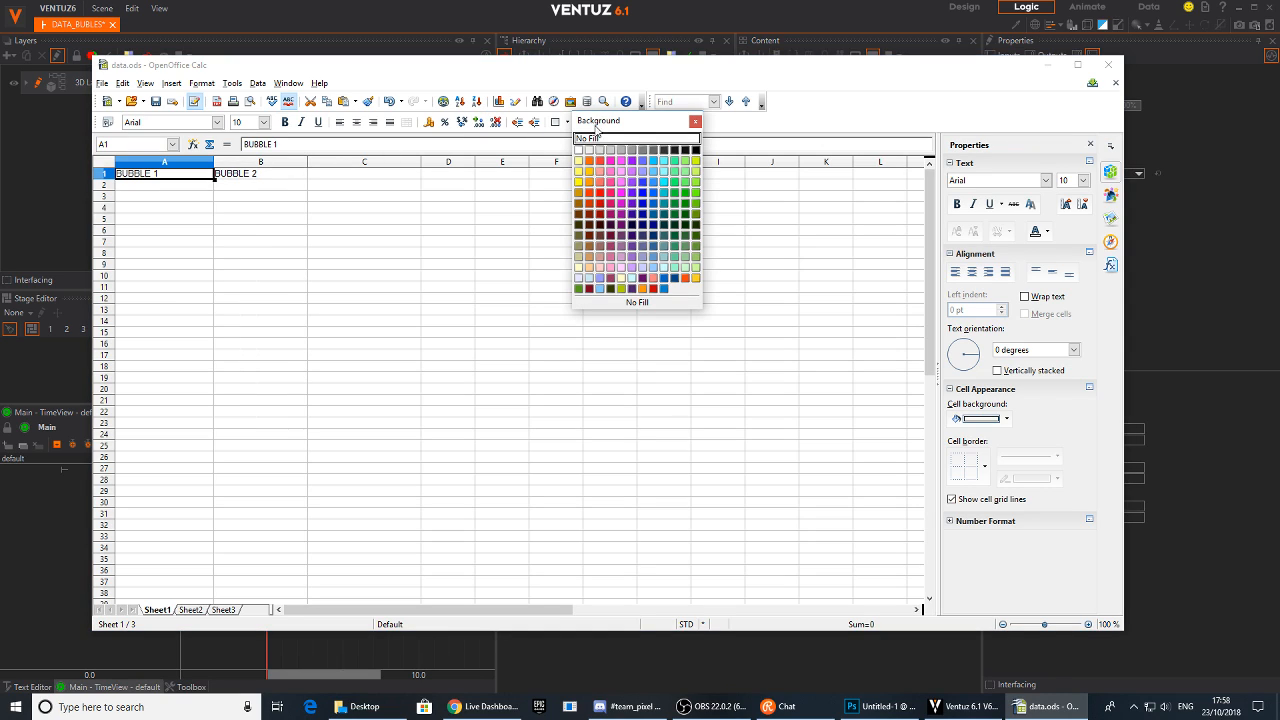
pyautogui.click(652, 181)
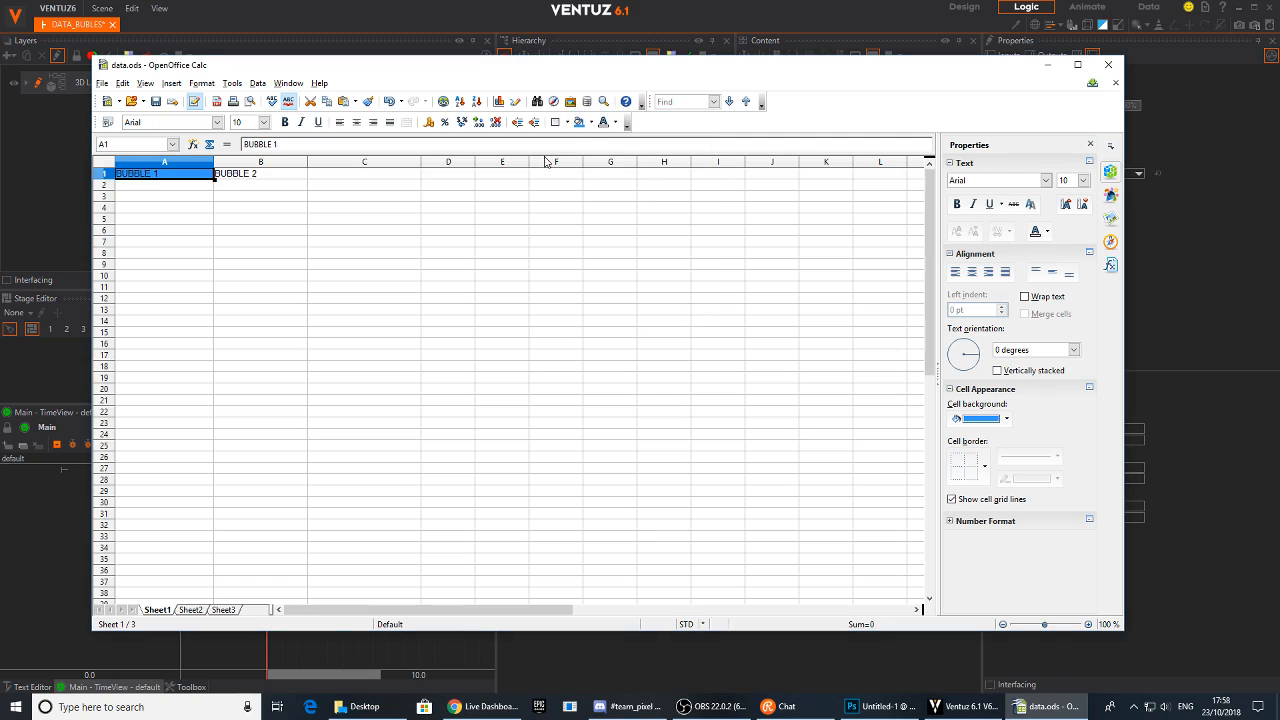
pyautogui.click(277, 177)
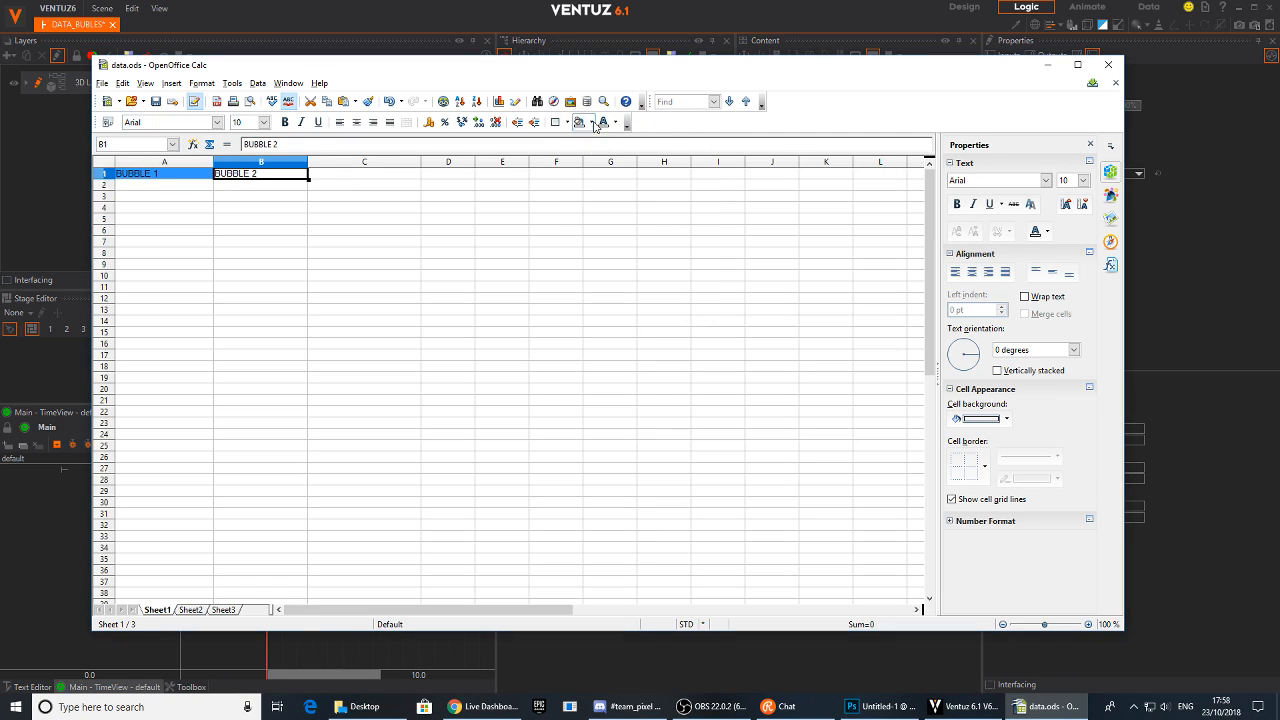
pyautogui.click(592, 124)
pyautogui.click(645, 189)
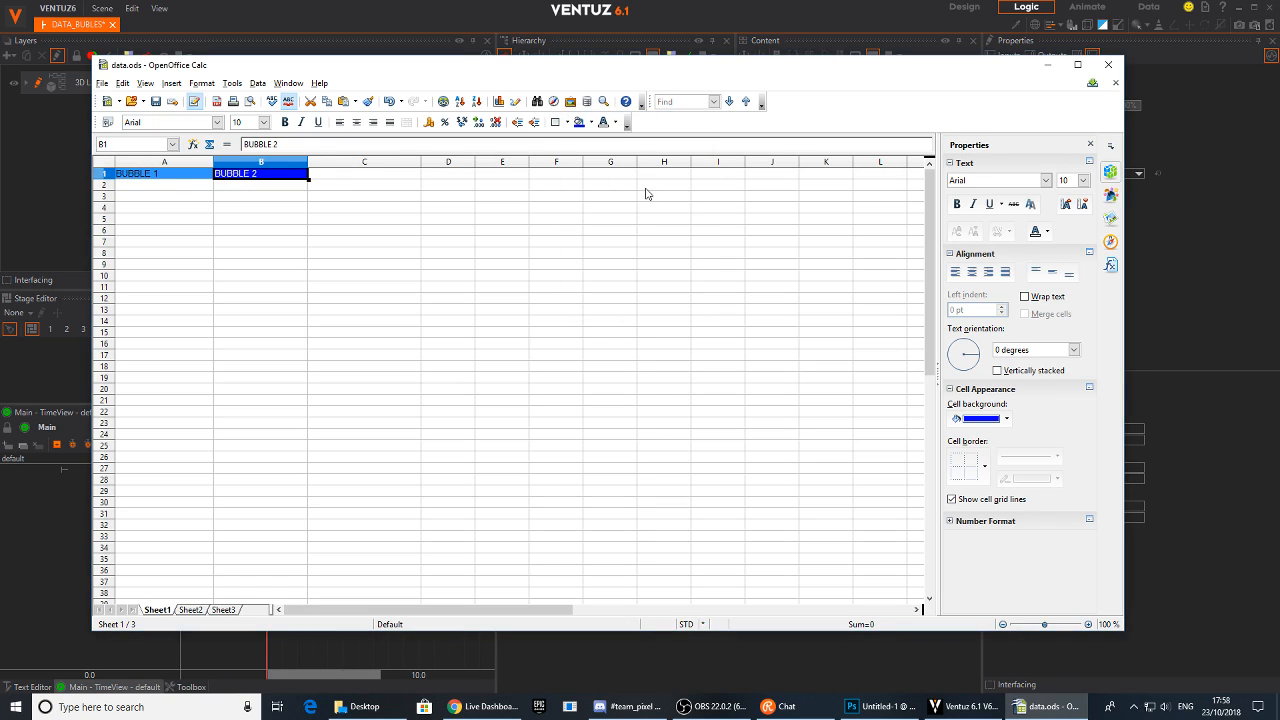
# Enter 20 and 50 in row 2 and 100 and 34 in row 3 under the BUBBLE 1 and BUBBLE 2 headers
pyautogui.click(195, 187)
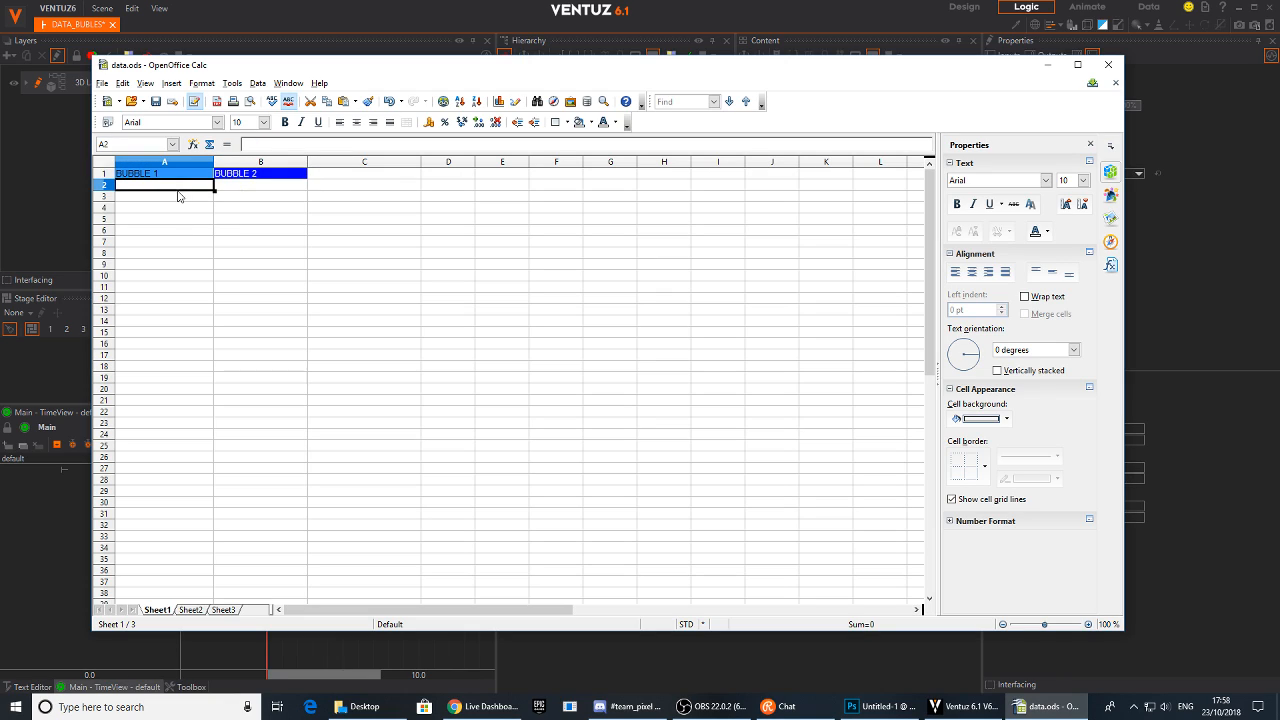
pyautogui.write('20')
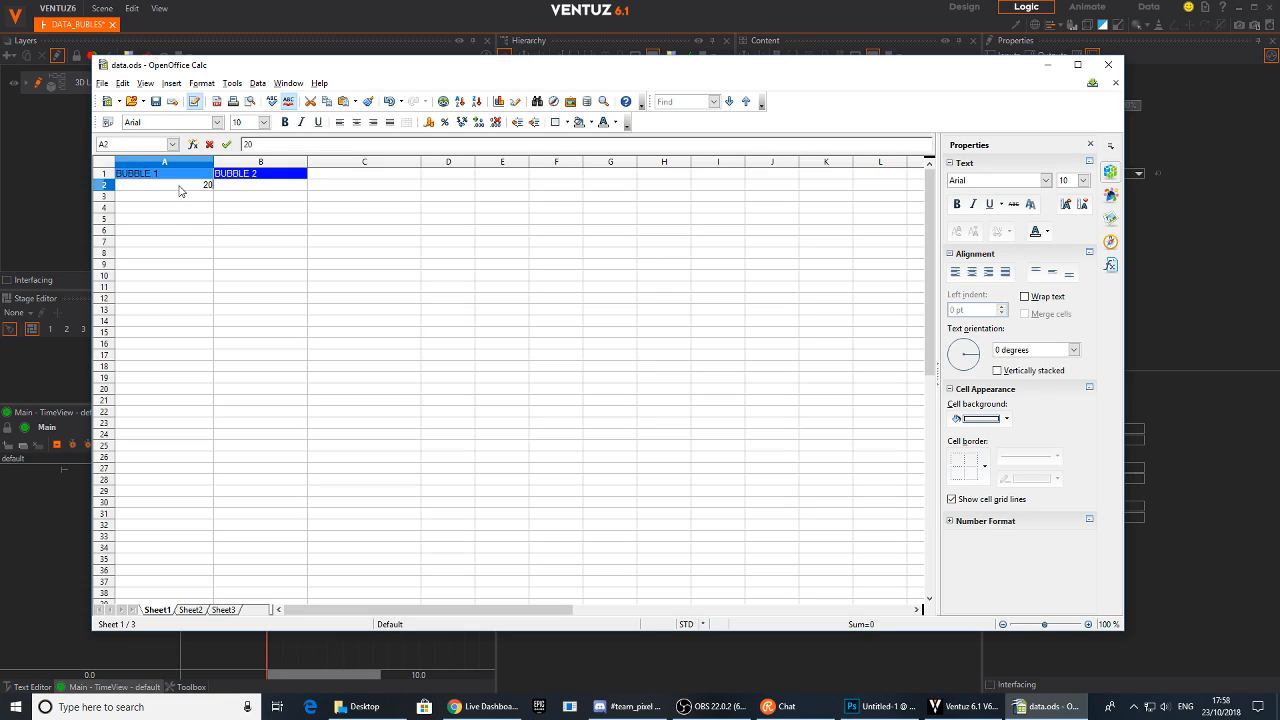
pyautogui.click(242, 193)
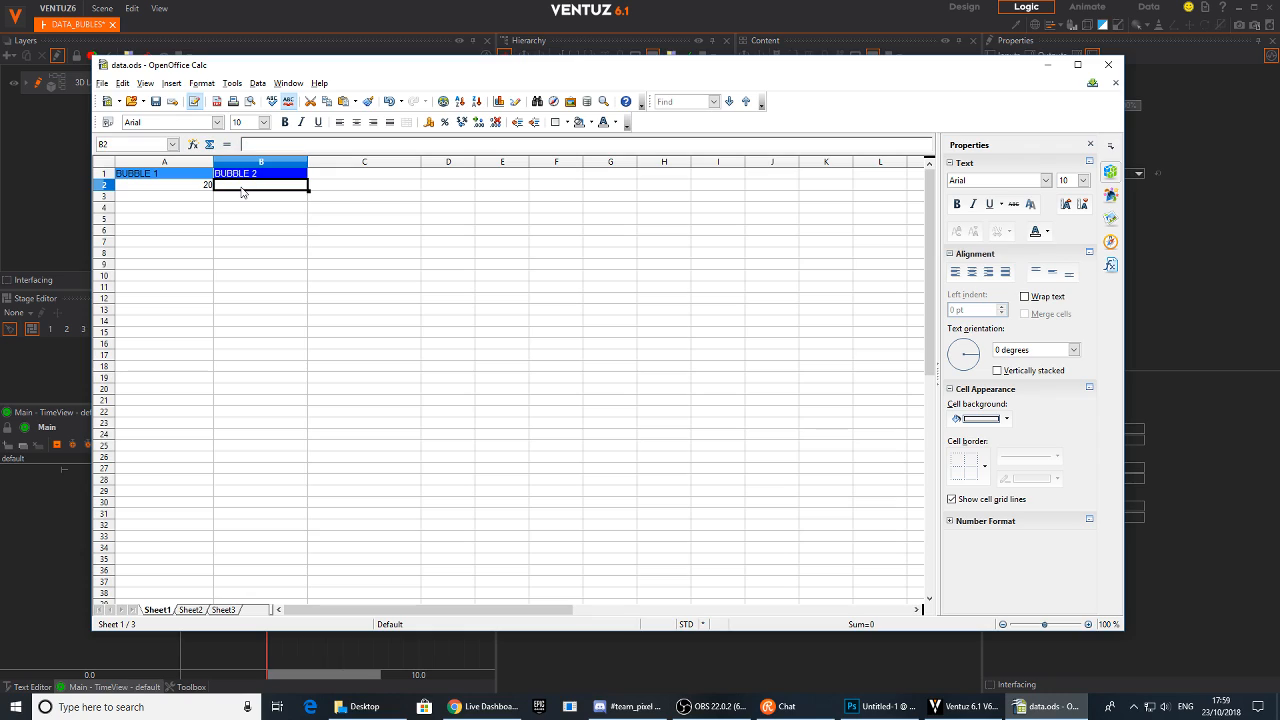
pyautogui.write('1')
pyautogui.doubleClick(242, 188)
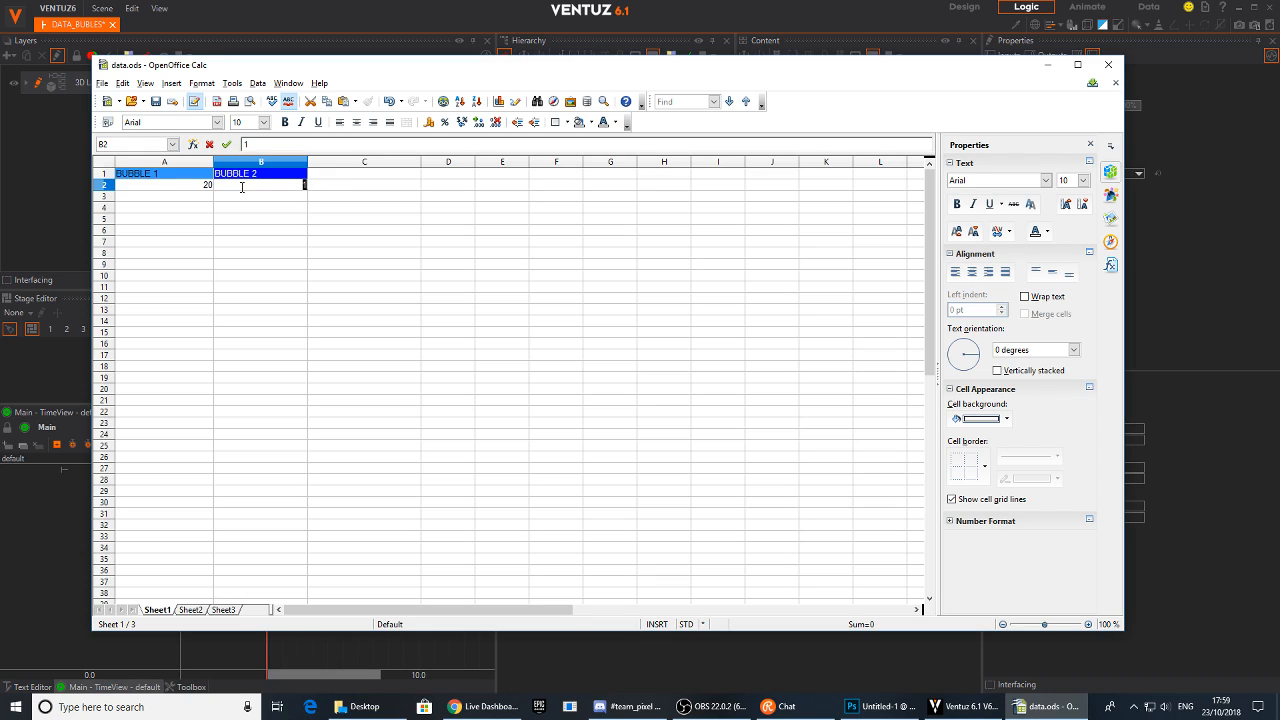
pyautogui.click(172, 197)
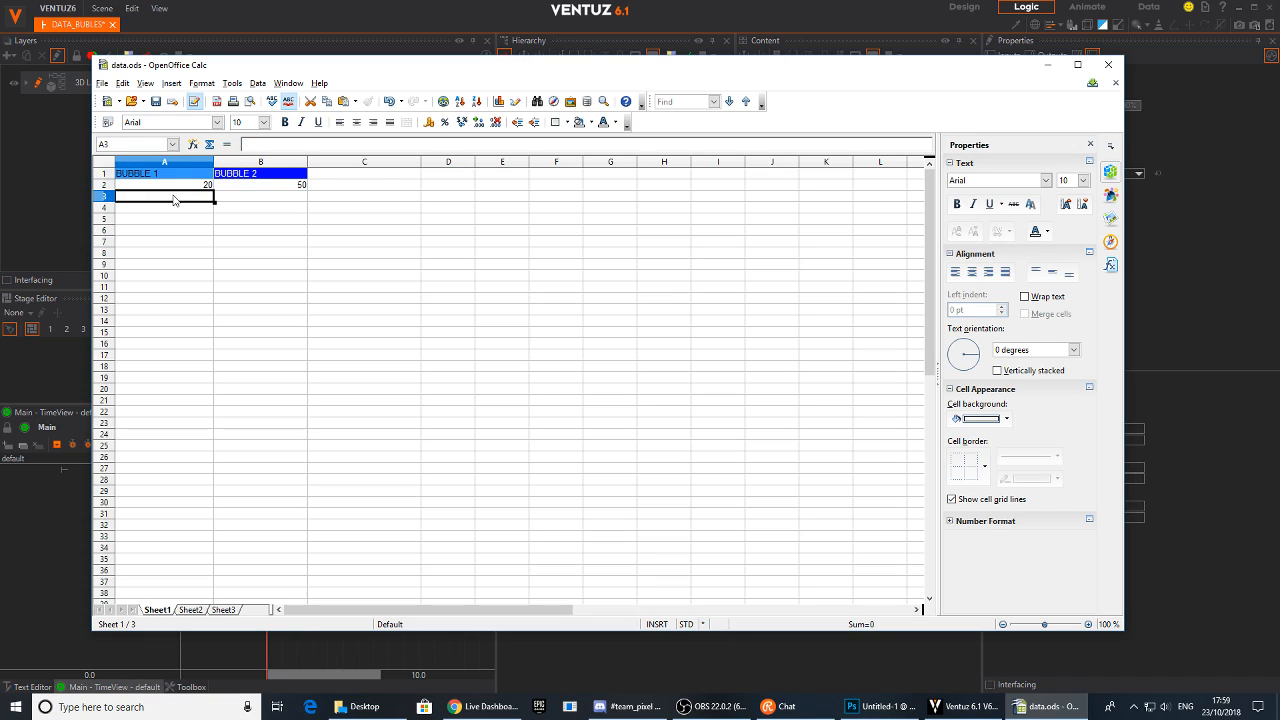
pyautogui.write('100')
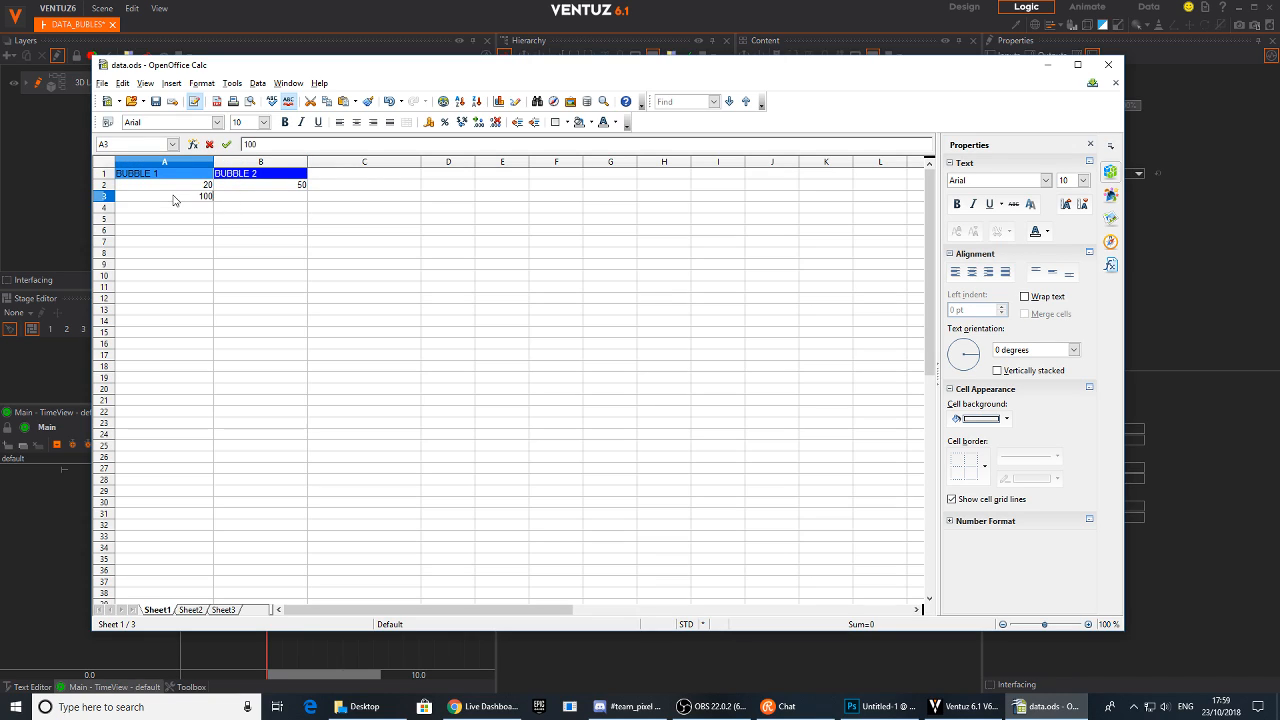
pyautogui.click(234, 200)
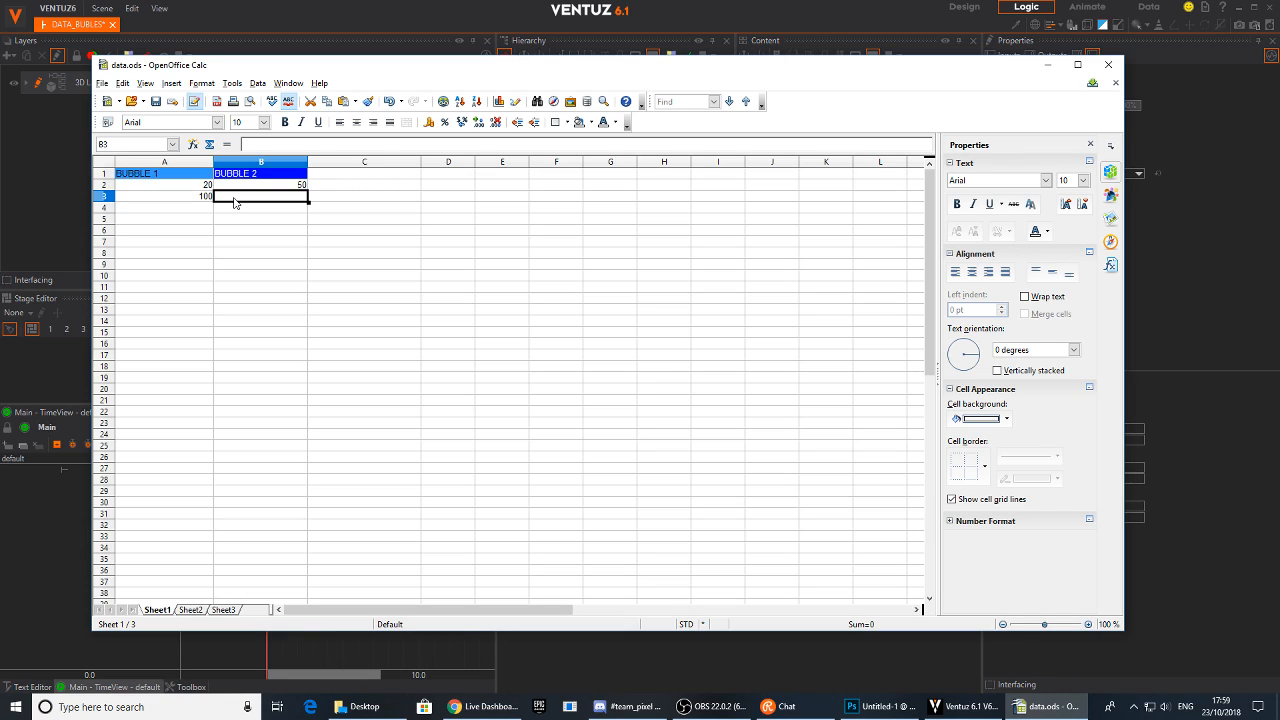
pyautogui.write('34')
# Enter 56 and 41 in row 4, 45 and 12 in row 5, and 13 and 45 in row 6
pyautogui.click(199, 208)
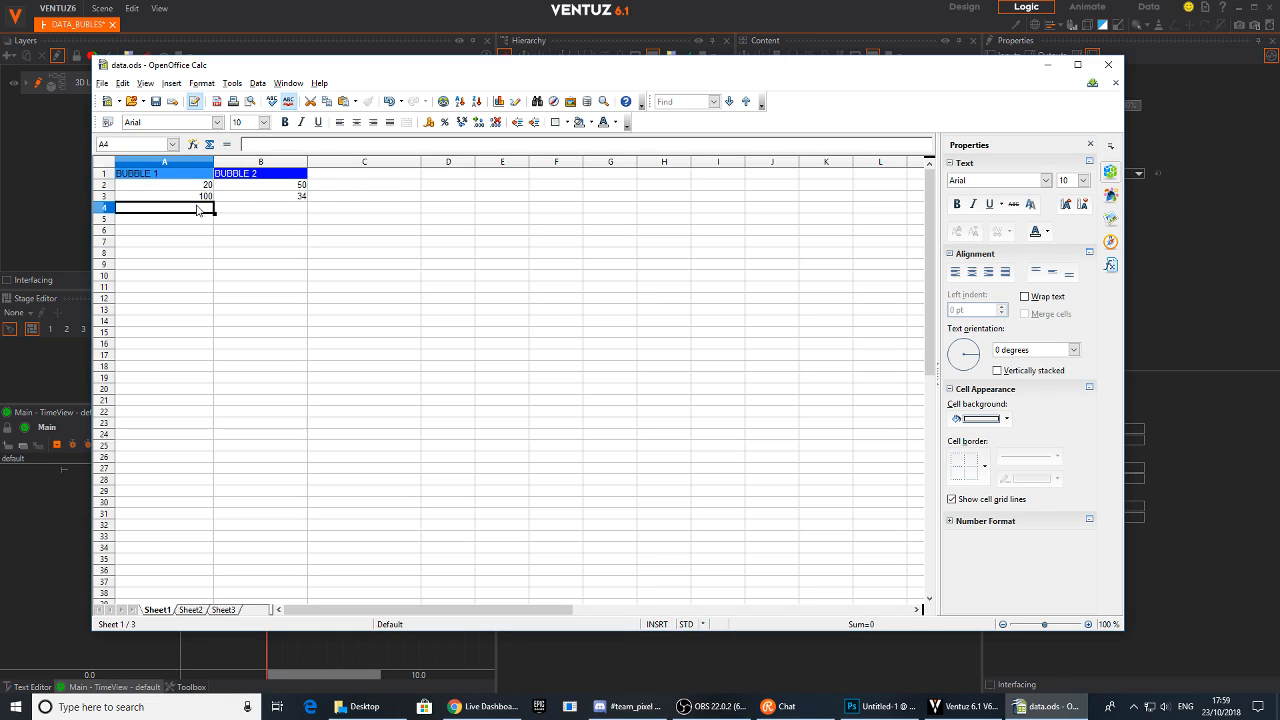
pyautogui.write('56')
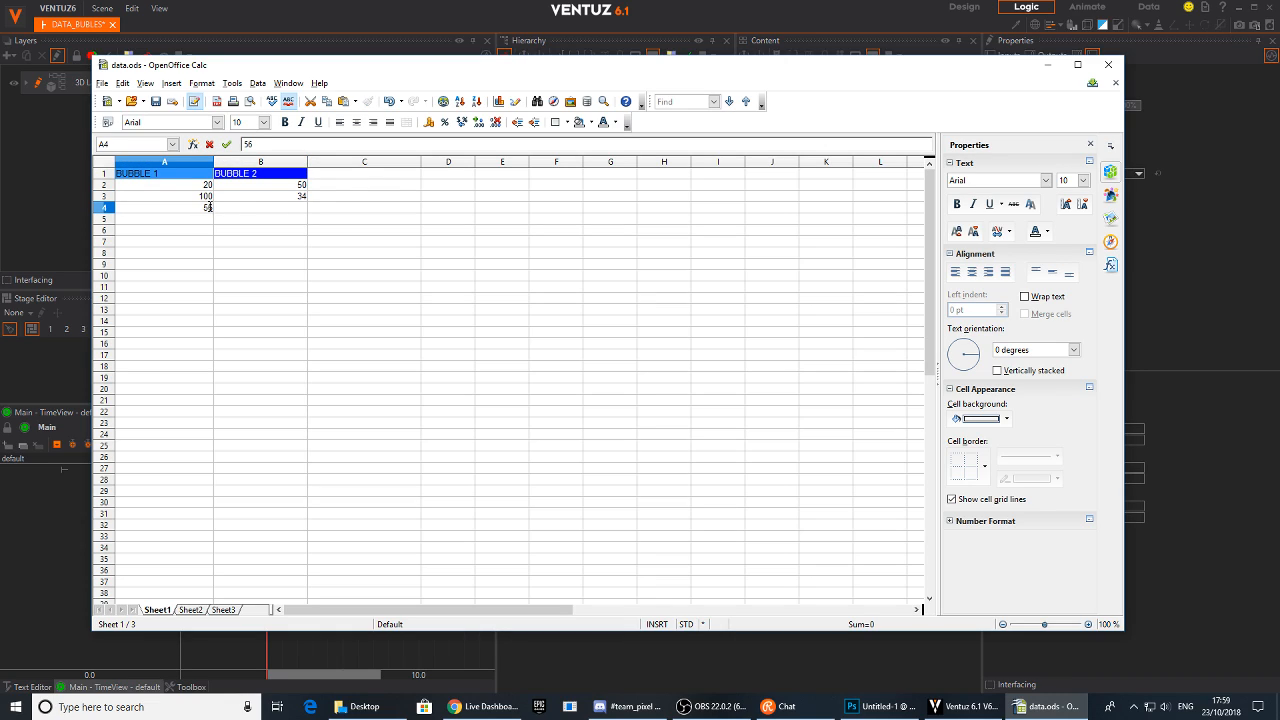
pyautogui.click(237, 211)
pyautogui.write('41')
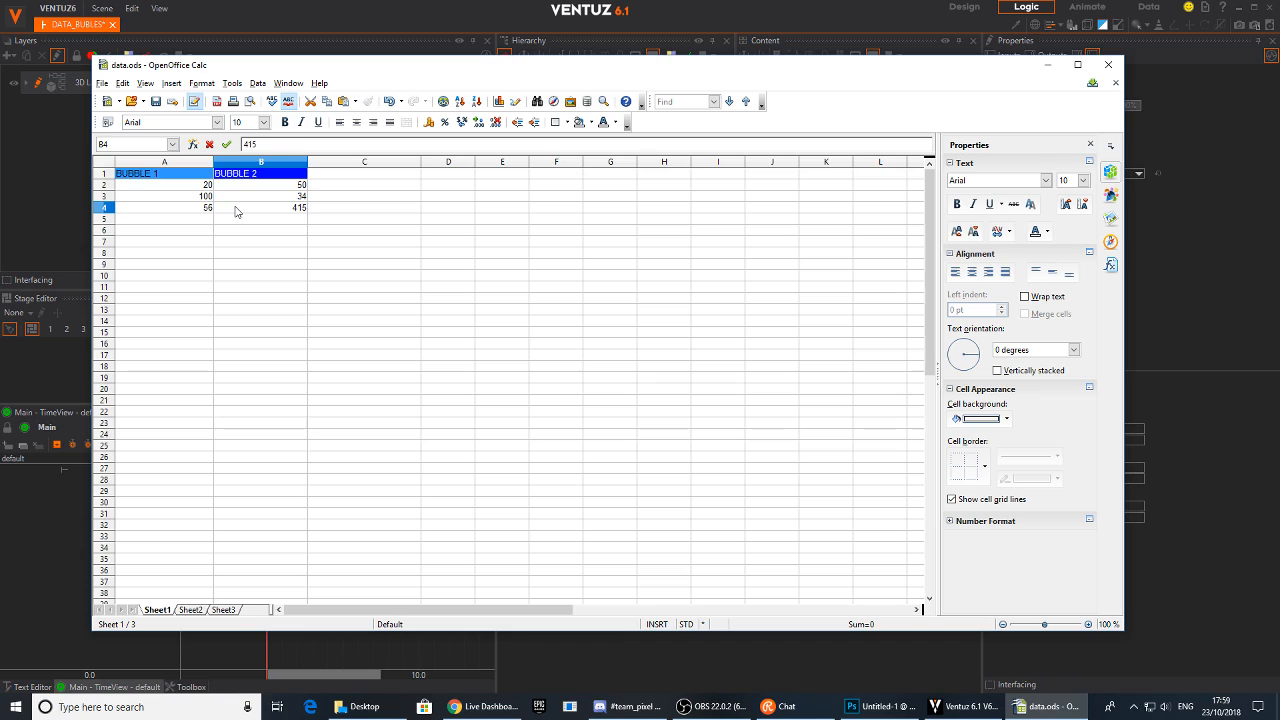
pyautogui.click(191, 224)
pyautogui.write('45')
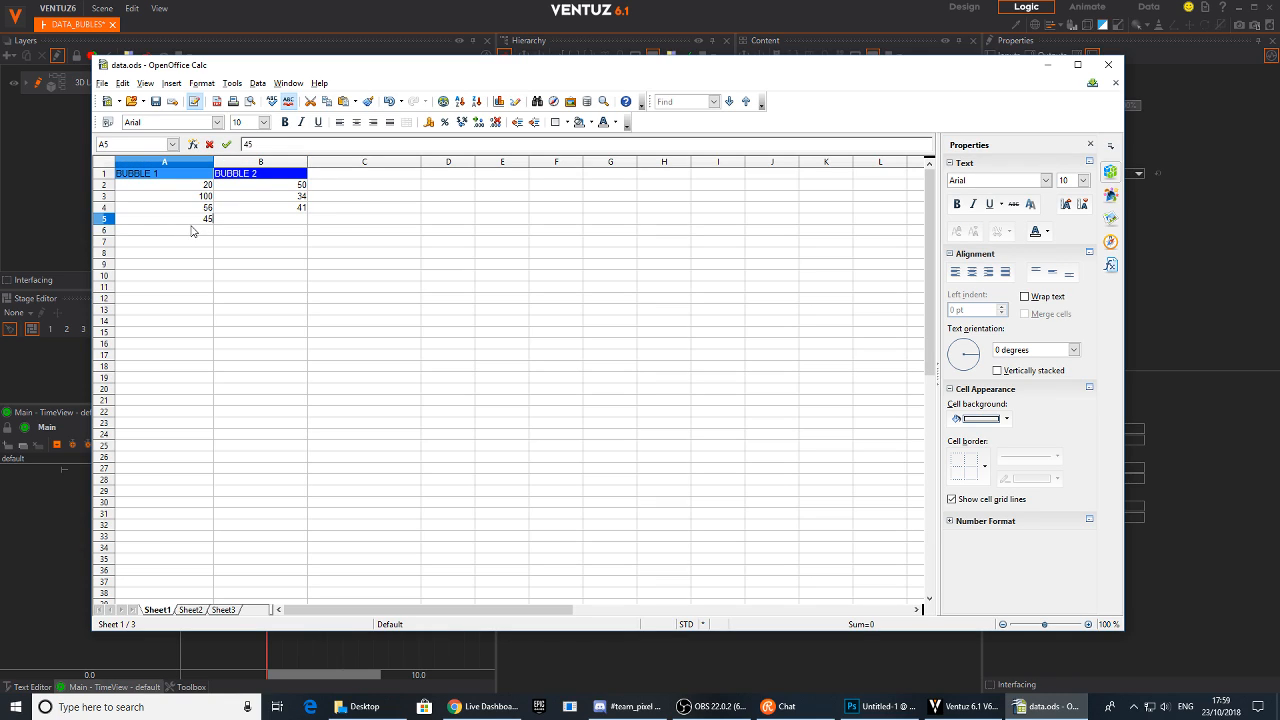
pyautogui.click(257, 221)
pyautogui.write('12')
pyautogui.click(209, 231)
pyautogui.write('13')
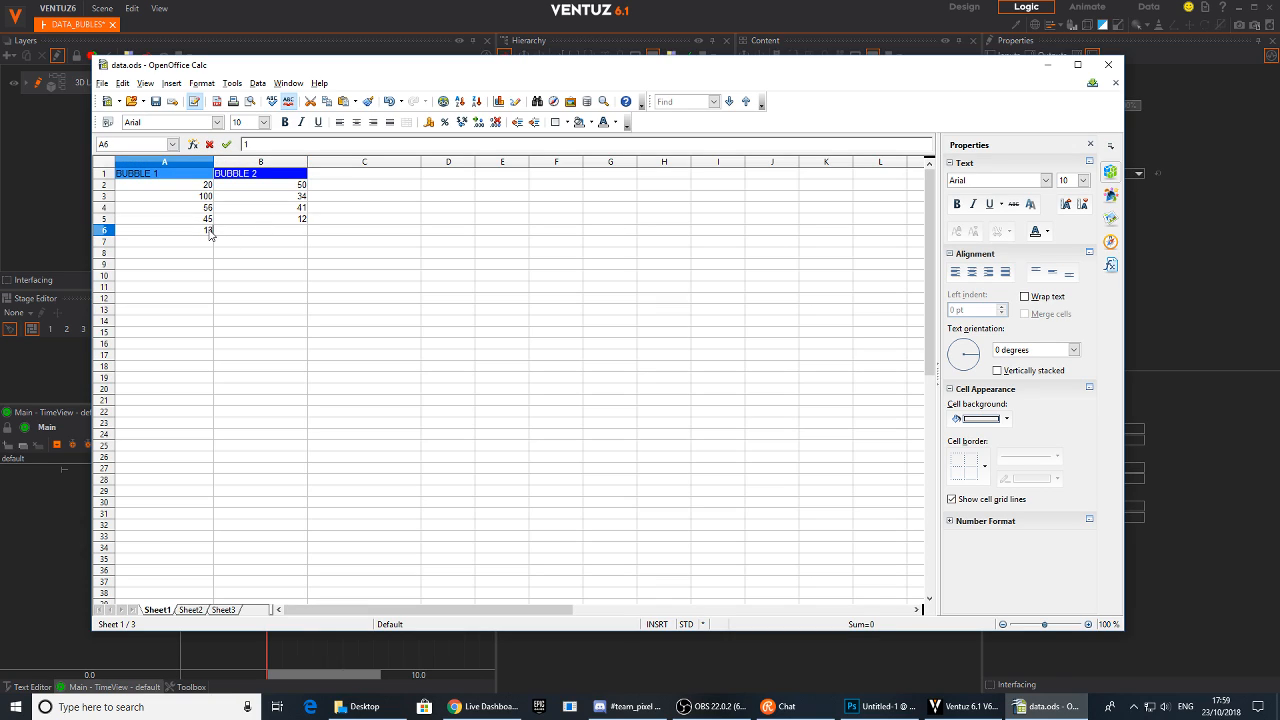
pyautogui.click(251, 232)
pyautogui.write('4')
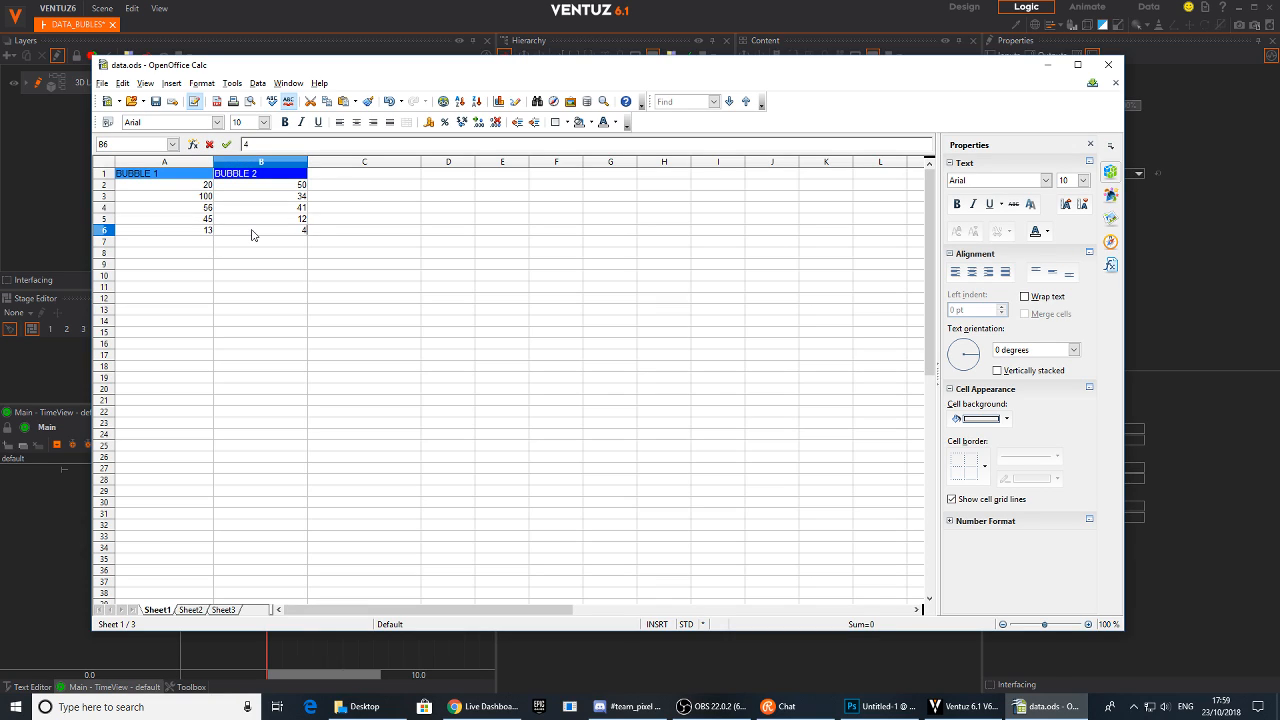
pyautogui.click(185, 244)
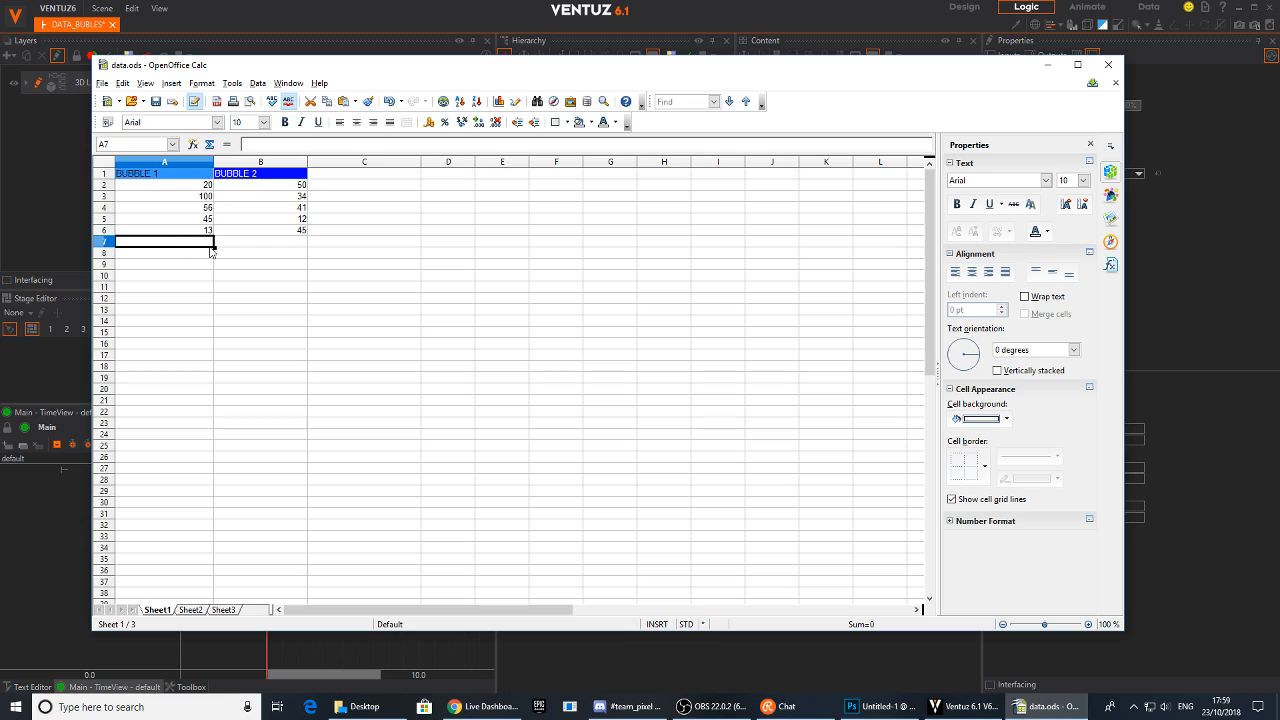
# Save the spreadsheet on the Desktop as data.xls in Microsoft Excel 97/2000/XP format, keeping the current format
pyautogui.click(102, 83)
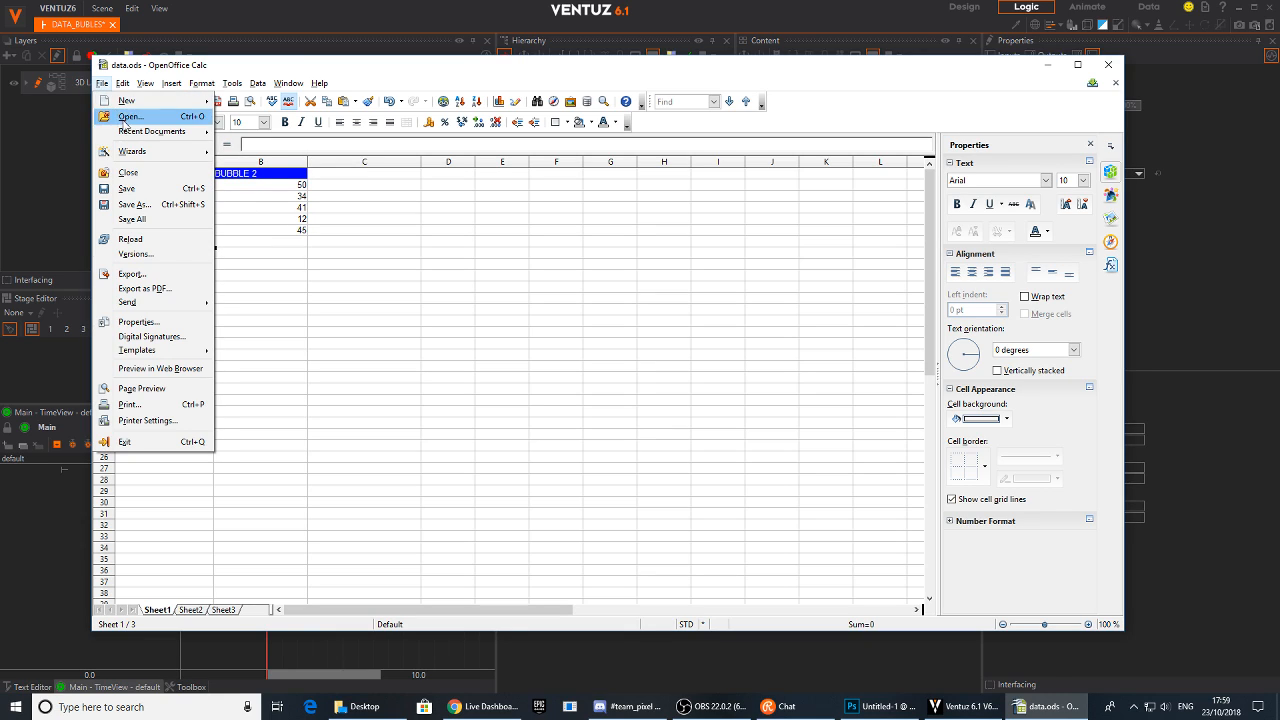
pyautogui.click(170, 216)
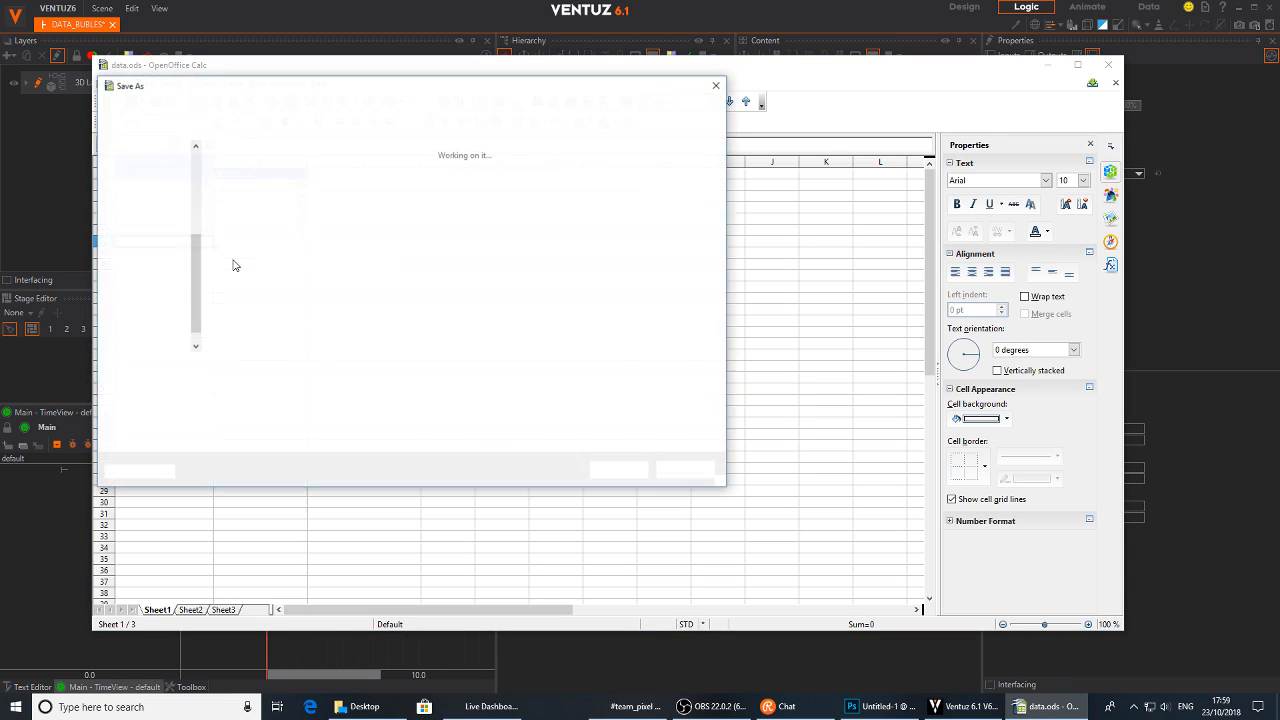
pyautogui.click(222, 386)
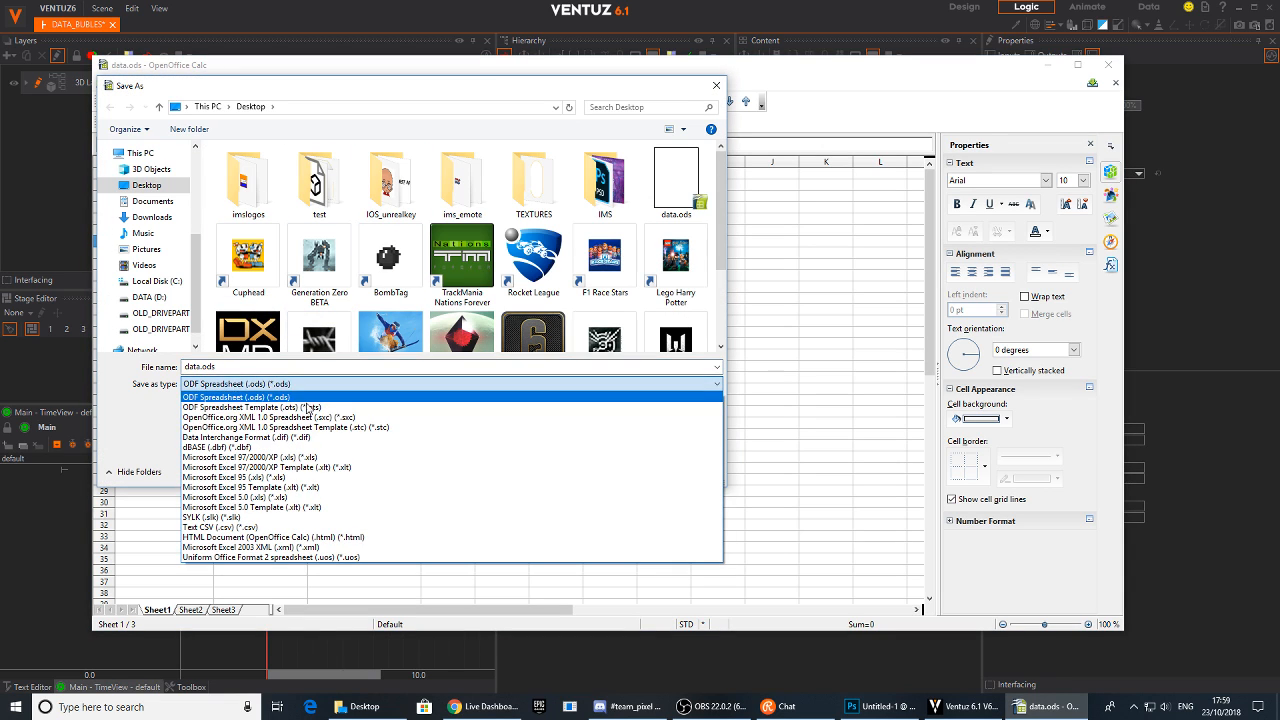
pyautogui.click(292, 459)
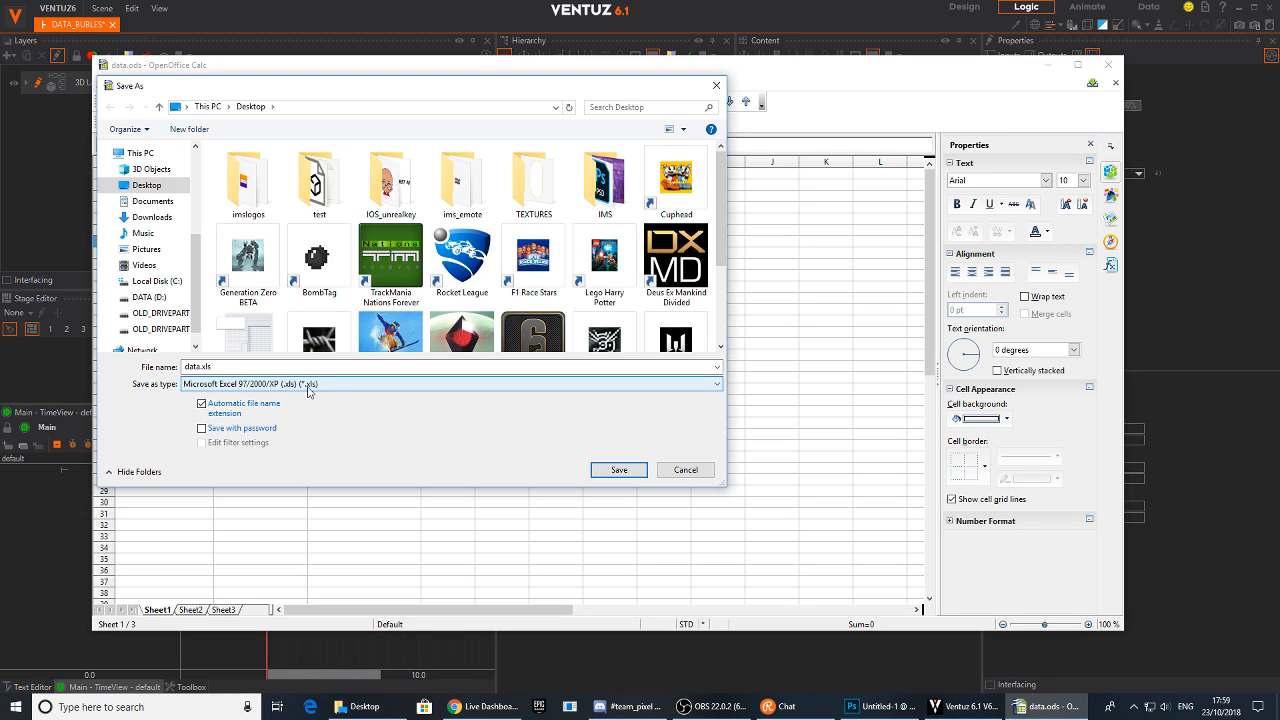
pyautogui.click(620, 471)
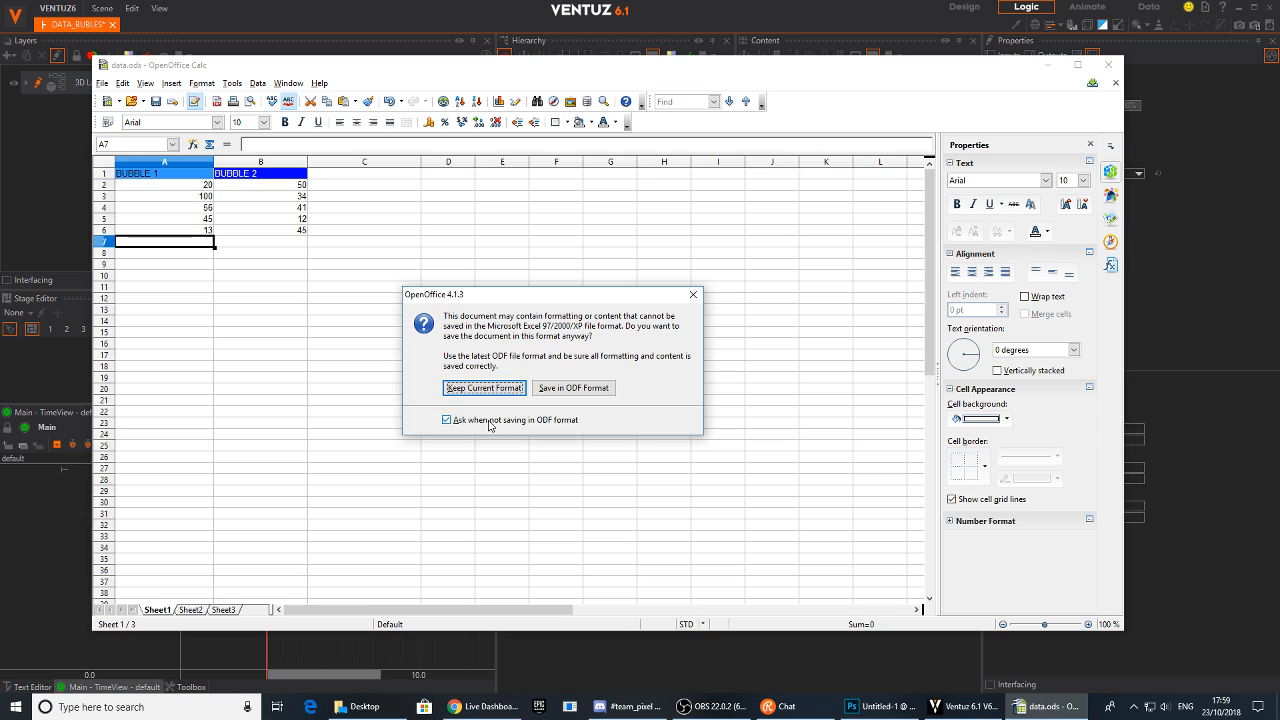
pyautogui.click(500, 396)
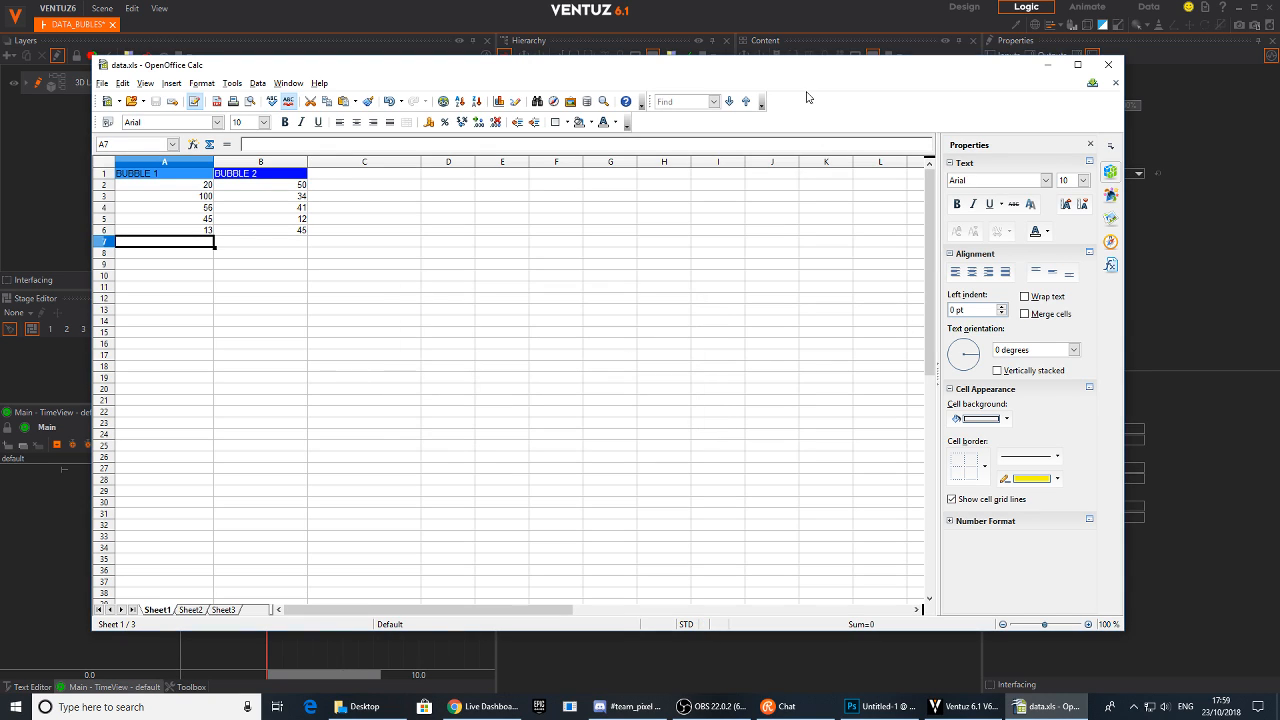
# Shrink and minimize the Calc window, then rearrange the two DATAB1 nodes in the Ventuz Content editor
pyautogui.moveTo(1122, 137); pyautogui.dragTo(960, 137)
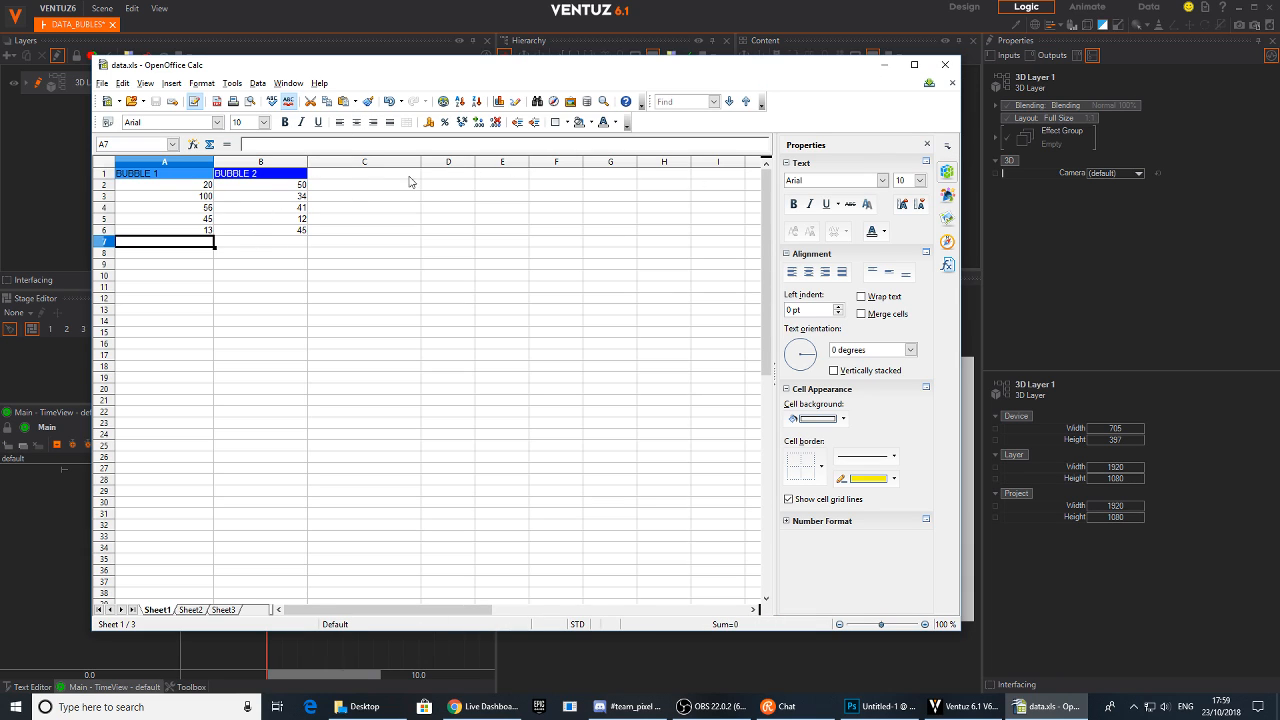
pyautogui.click(884, 65)
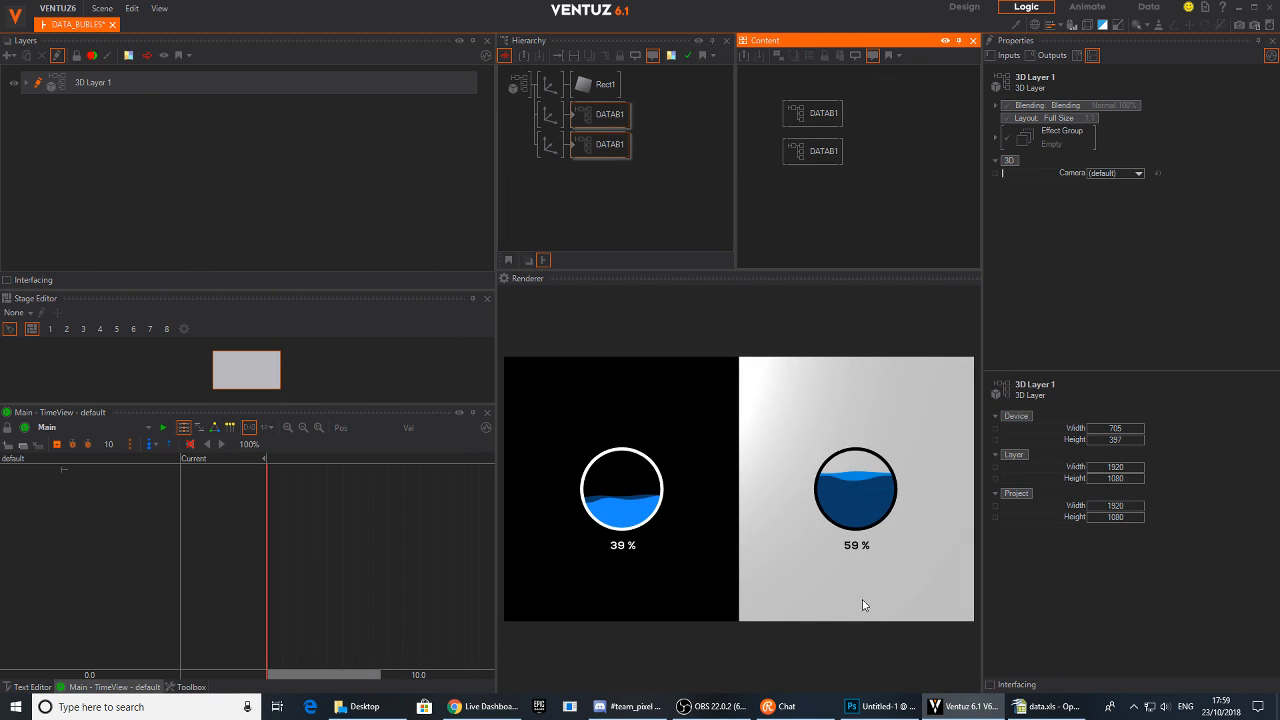
pyautogui.click(812, 151)
pyautogui.moveTo(812, 151); pyautogui.dragTo(810, 171)
pyautogui.moveTo(817, 117); pyautogui.dragTo(793, 118)
pyautogui.moveTo(800, 173); pyautogui.dragTo(766, 169)
pyautogui.click(887, 115)
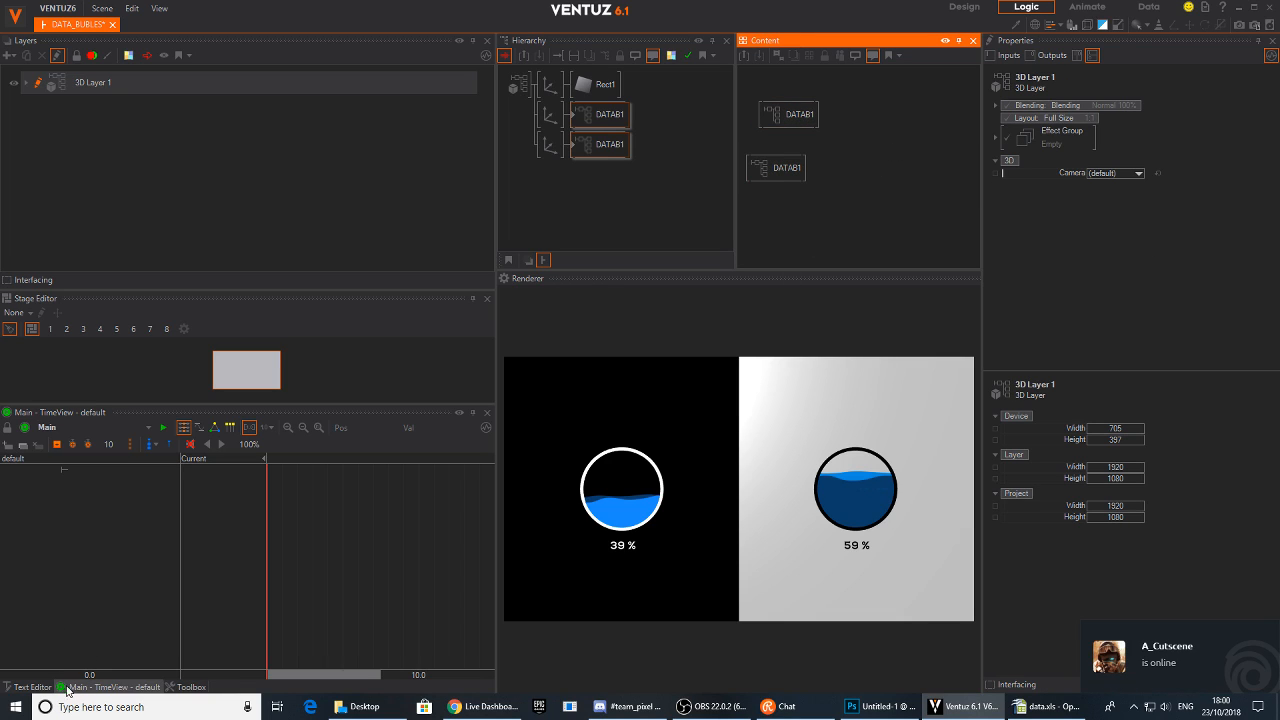
# Add an Excel Workbook node from the Toolbox's Data category to the Content editor
pyautogui.click(188, 687)
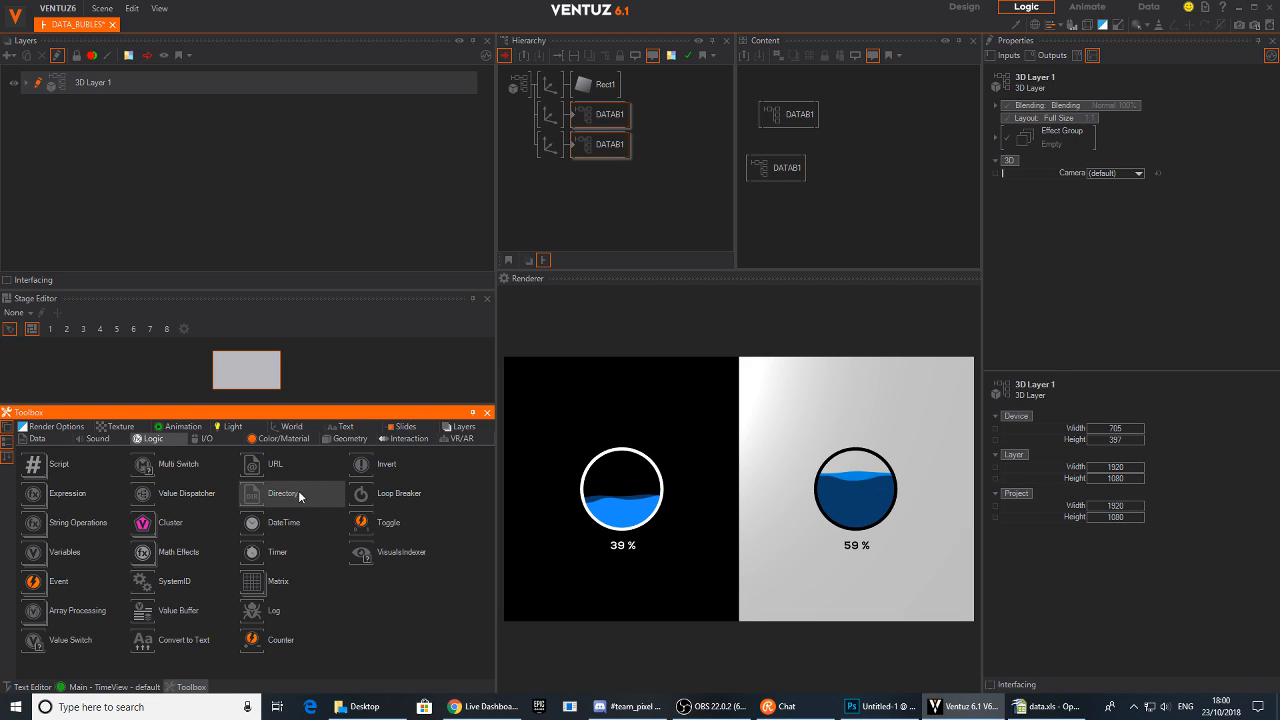
pyautogui.click(40, 439)
pyautogui.moveTo(42, 490); pyautogui.dragTo(734, 283)
pyautogui.moveTo(879, 155); pyautogui.dragTo(905, 140)
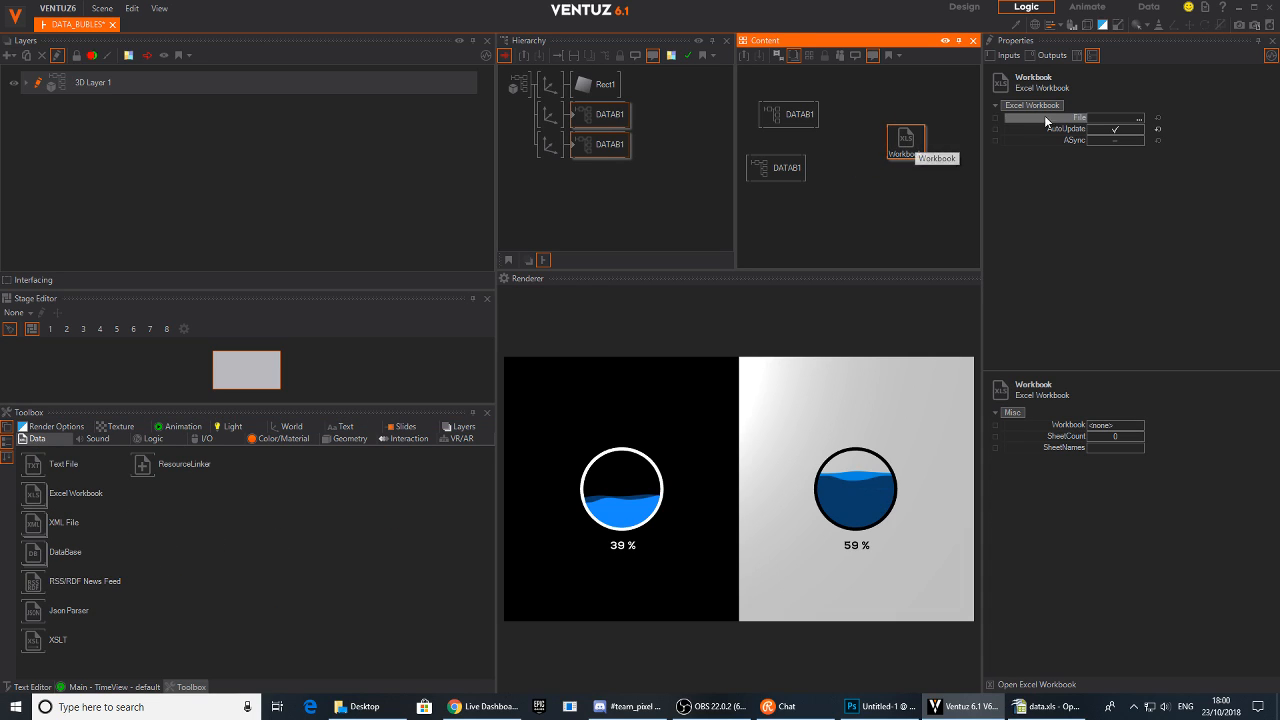
pyautogui.moveTo(909, 147); pyautogui.dragTo(922, 150)
# Load data.xls from the Desktop as the Excel Workbook node's File
pyautogui.click(1138, 118)
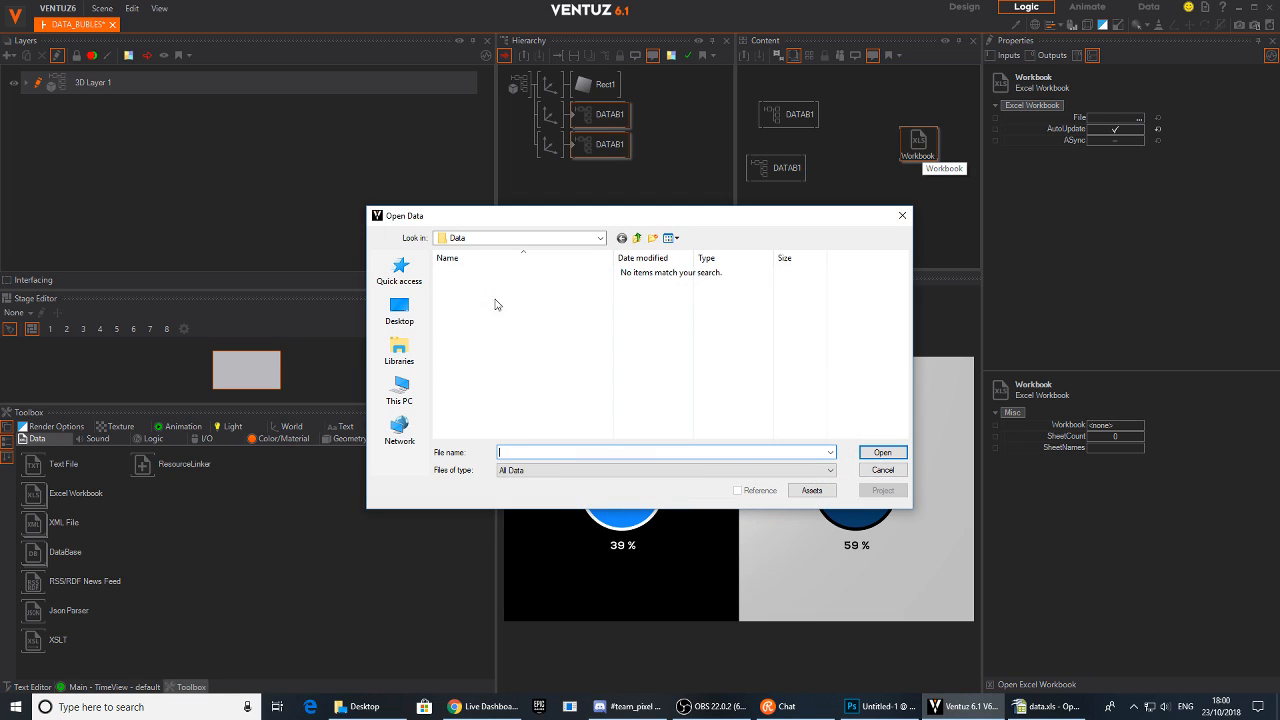
pyautogui.rightClick(1030, 706)
pyautogui.click(1023, 684)
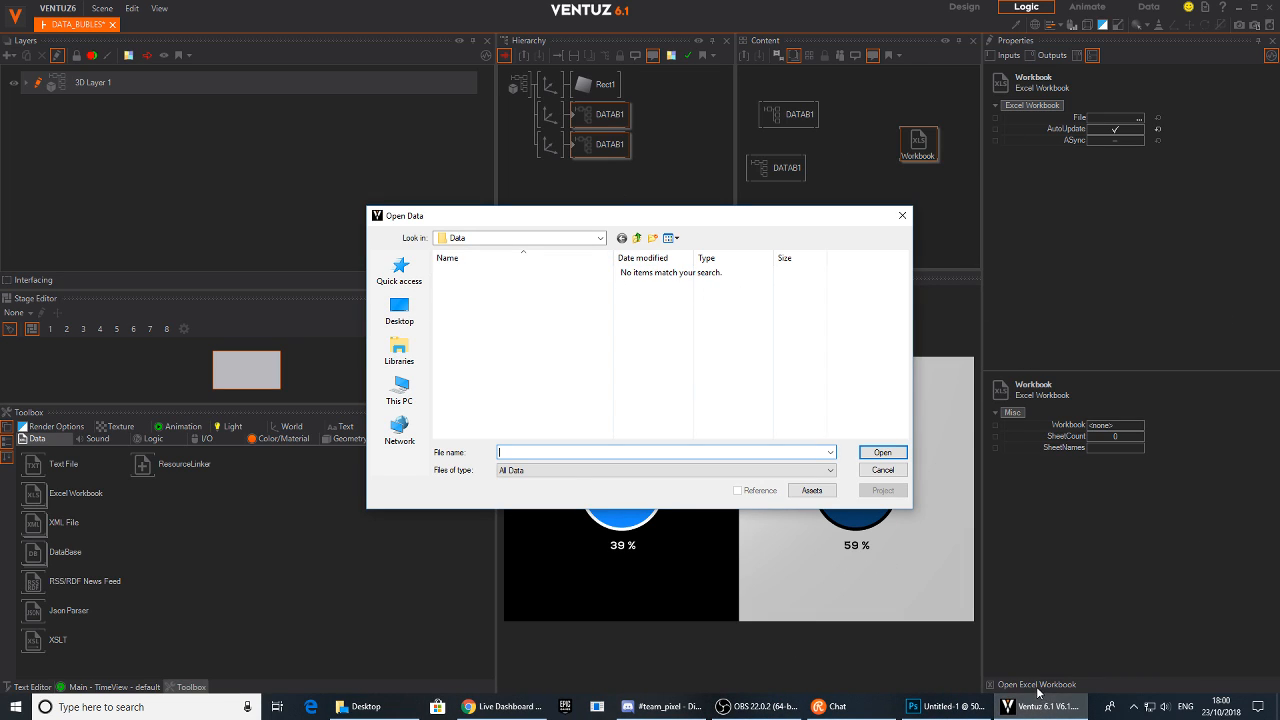
pyautogui.click(399, 310)
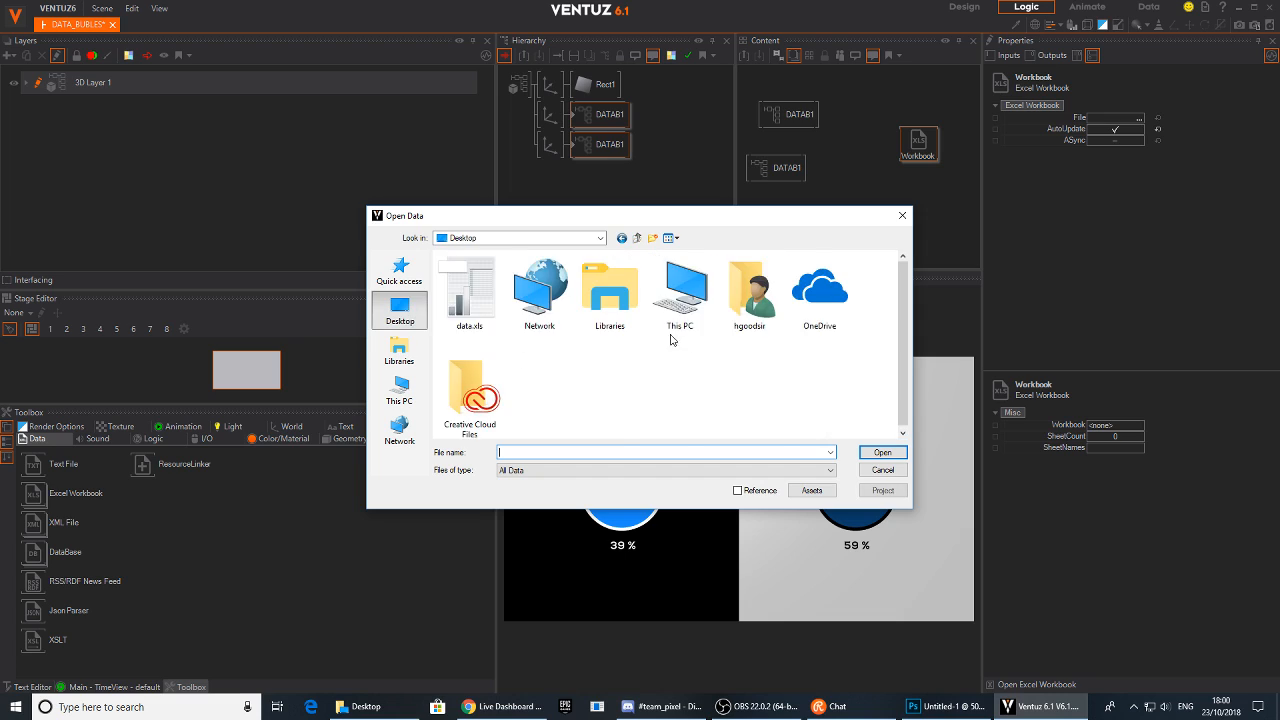
pyautogui.scroll(-2, 745, 393)
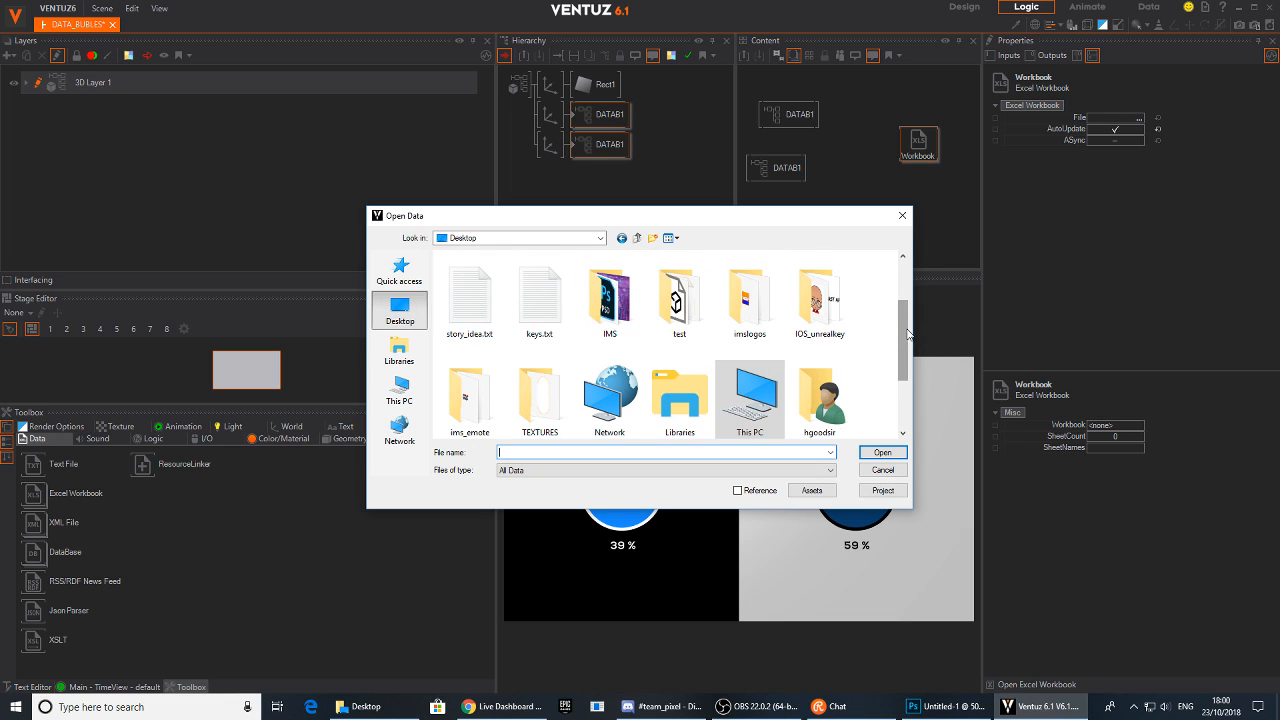
pyautogui.moveTo(905, 335); pyautogui.dragTo(903, 287)
pyautogui.click(476, 288)
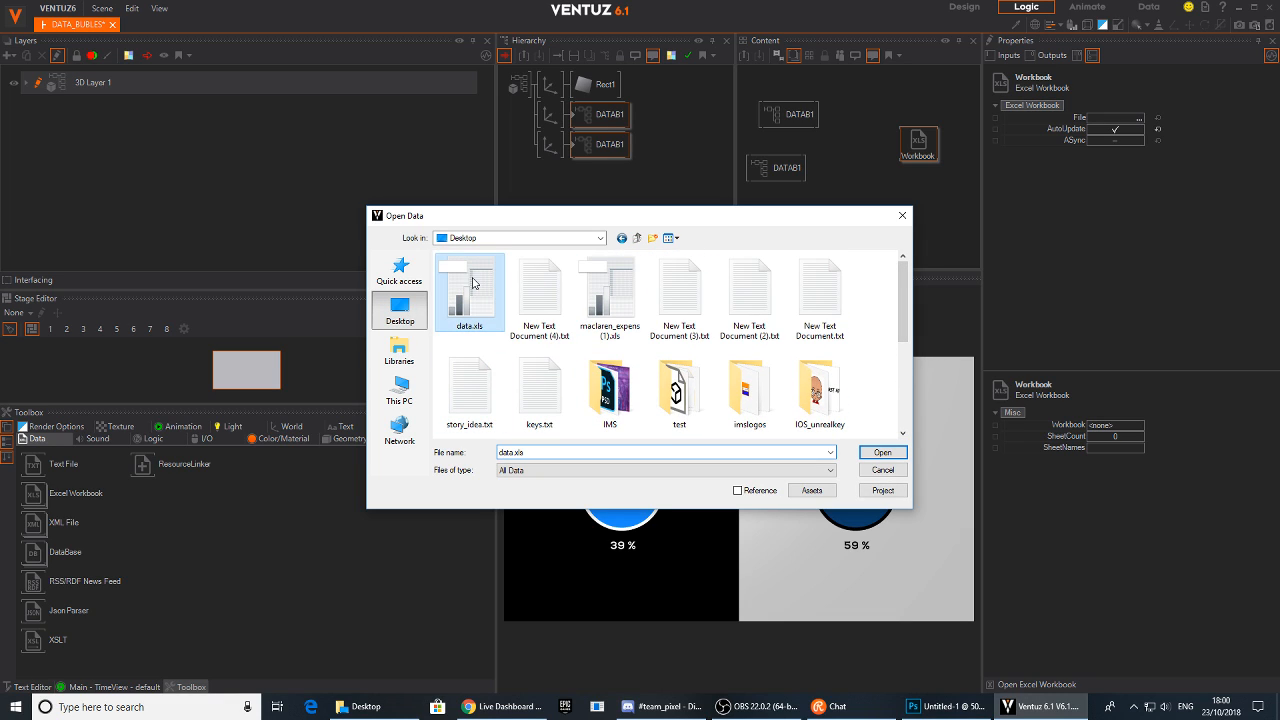
pyautogui.click(883, 453)
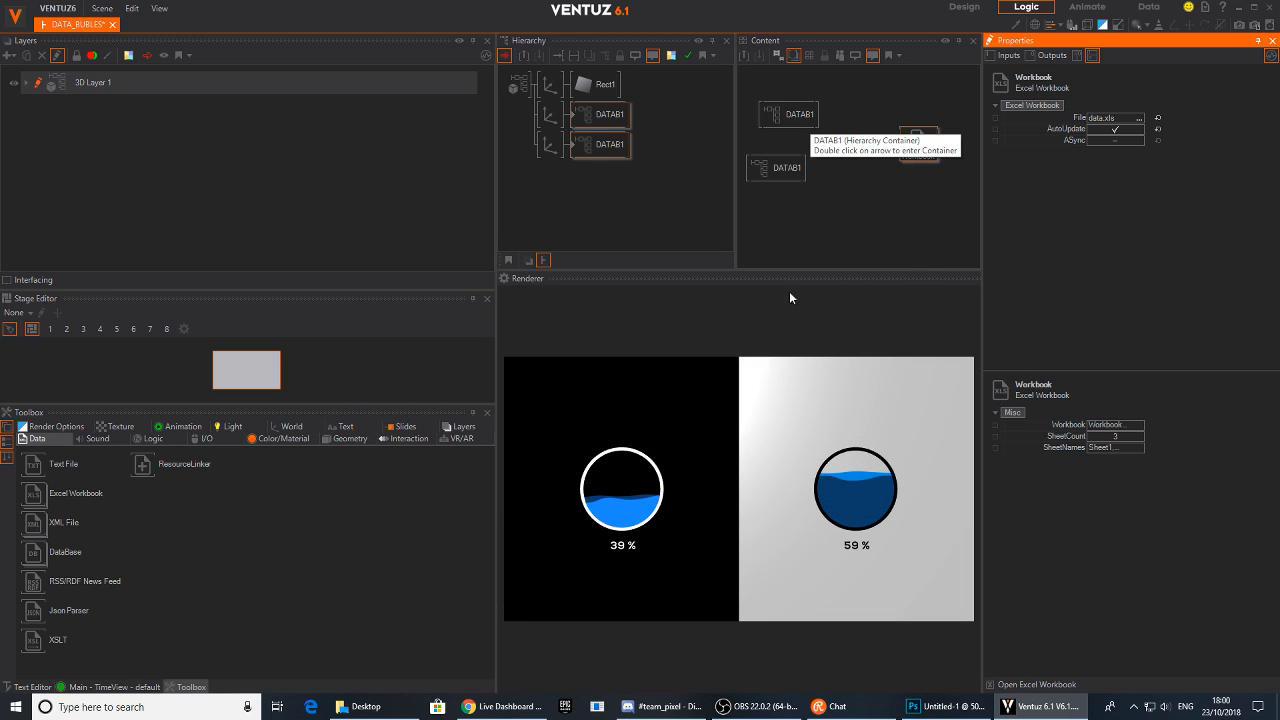
# Add an Excel Cell (Row,Column) node to the Content editor beside the Workbook node
pyautogui.click(30, 498)
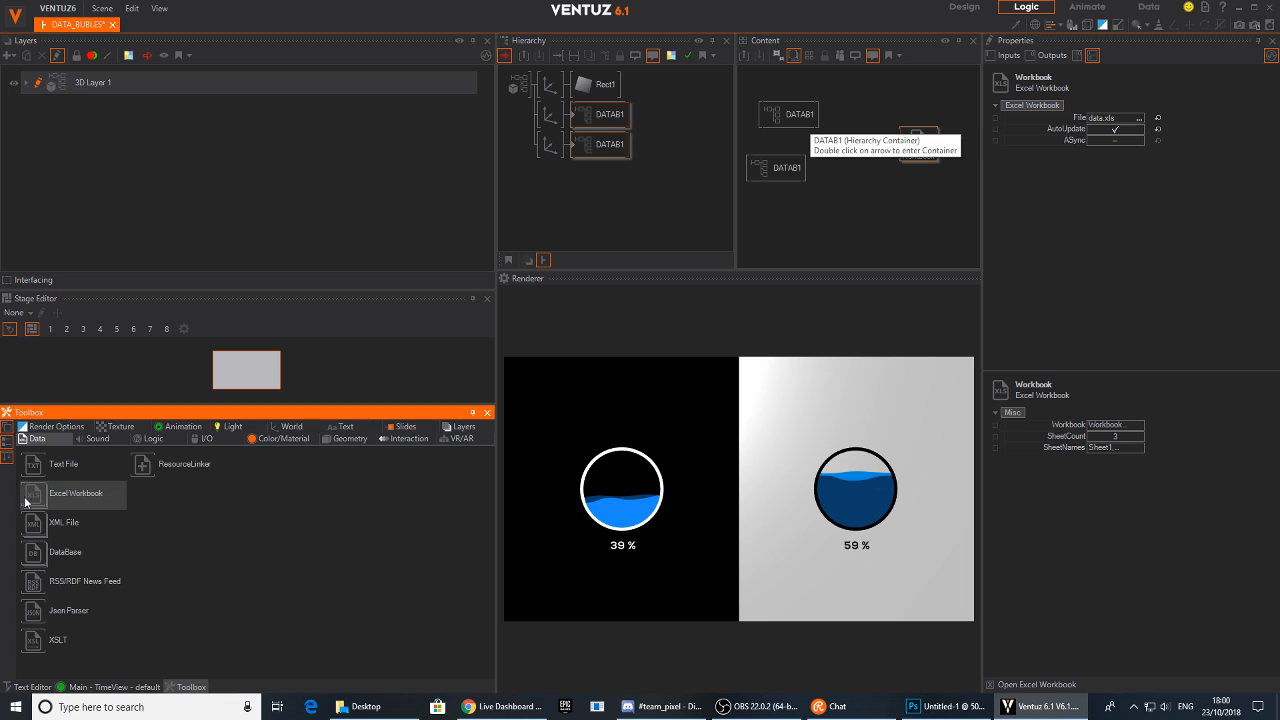
pyautogui.click(54, 496)
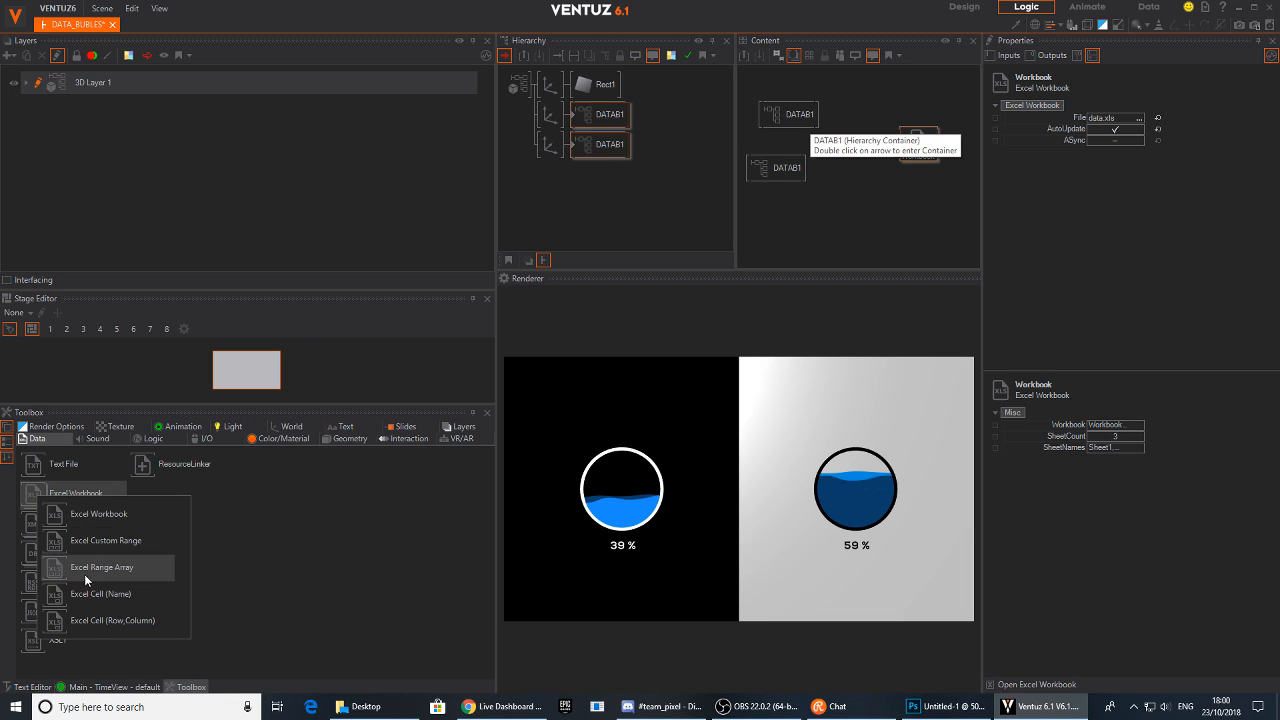
pyautogui.moveTo(78, 619); pyautogui.dragTo(207, 598)
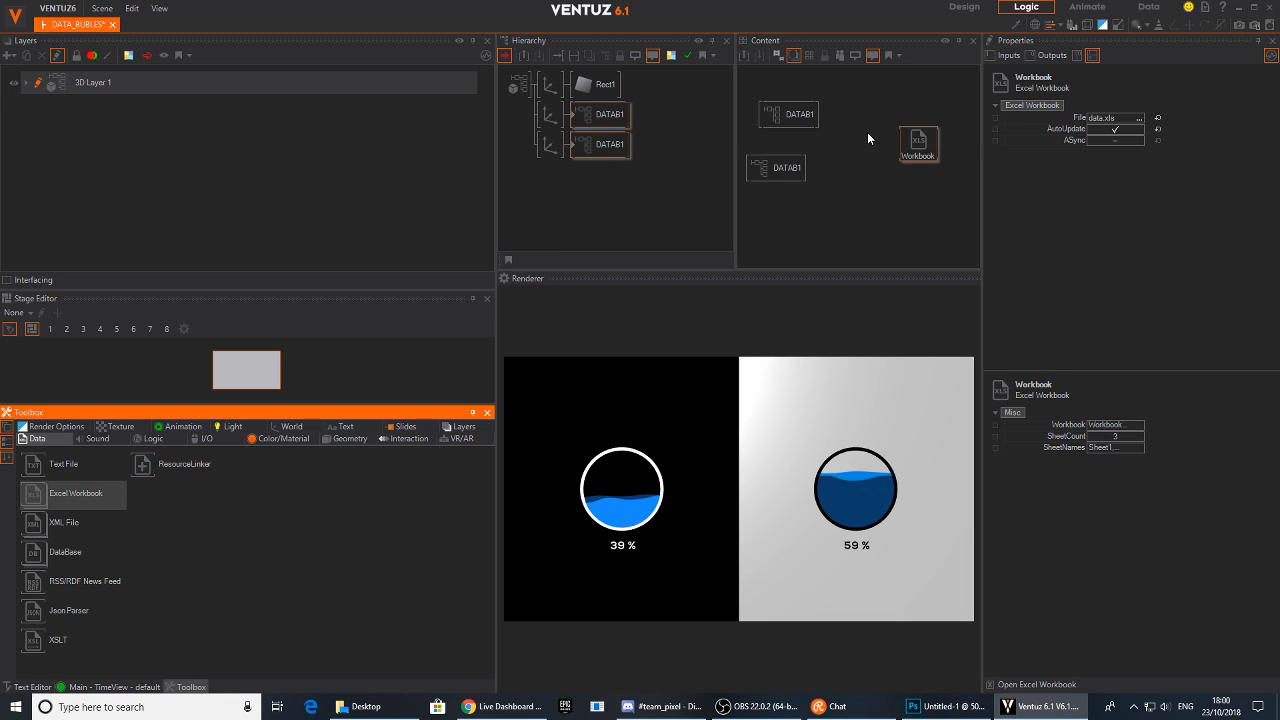
pyautogui.moveTo(866, 132); pyautogui.dragTo(858, 112)
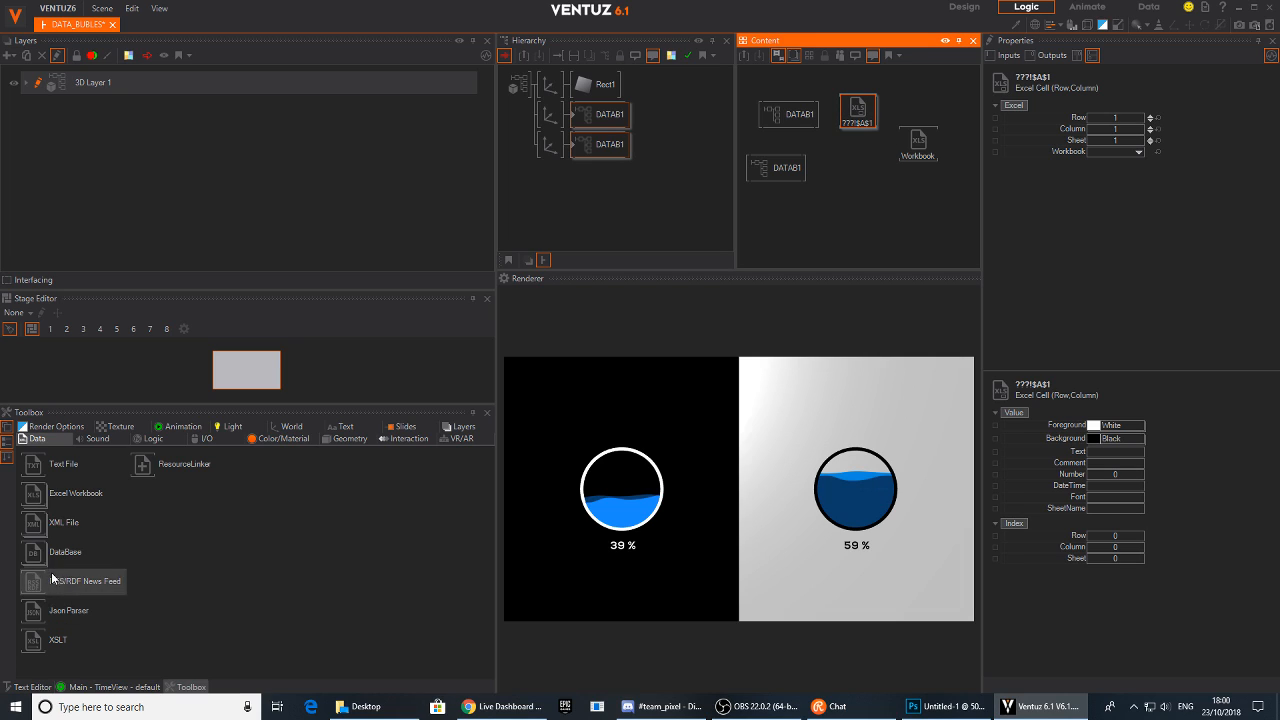
# Add a second Excel Cell (Row,Column) node to the Content editor below the first one
pyautogui.click(37, 498)
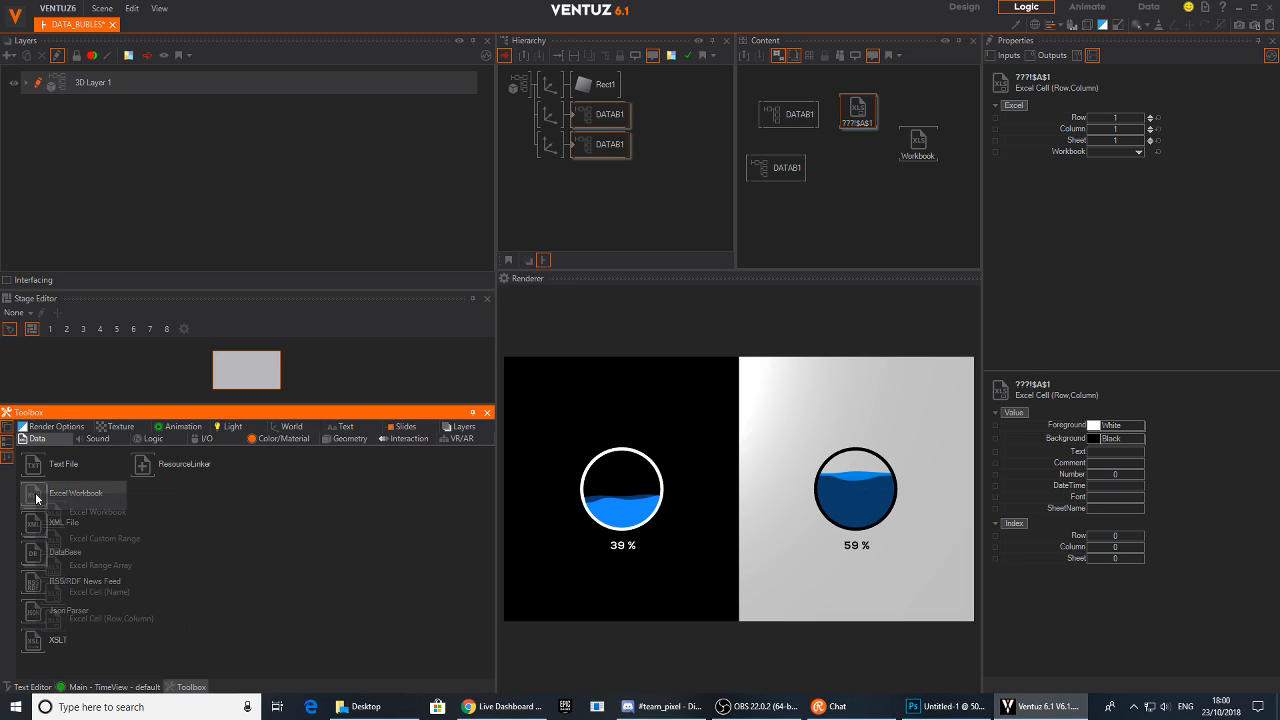
pyautogui.moveTo(100, 619); pyautogui.dragTo(396, 464)
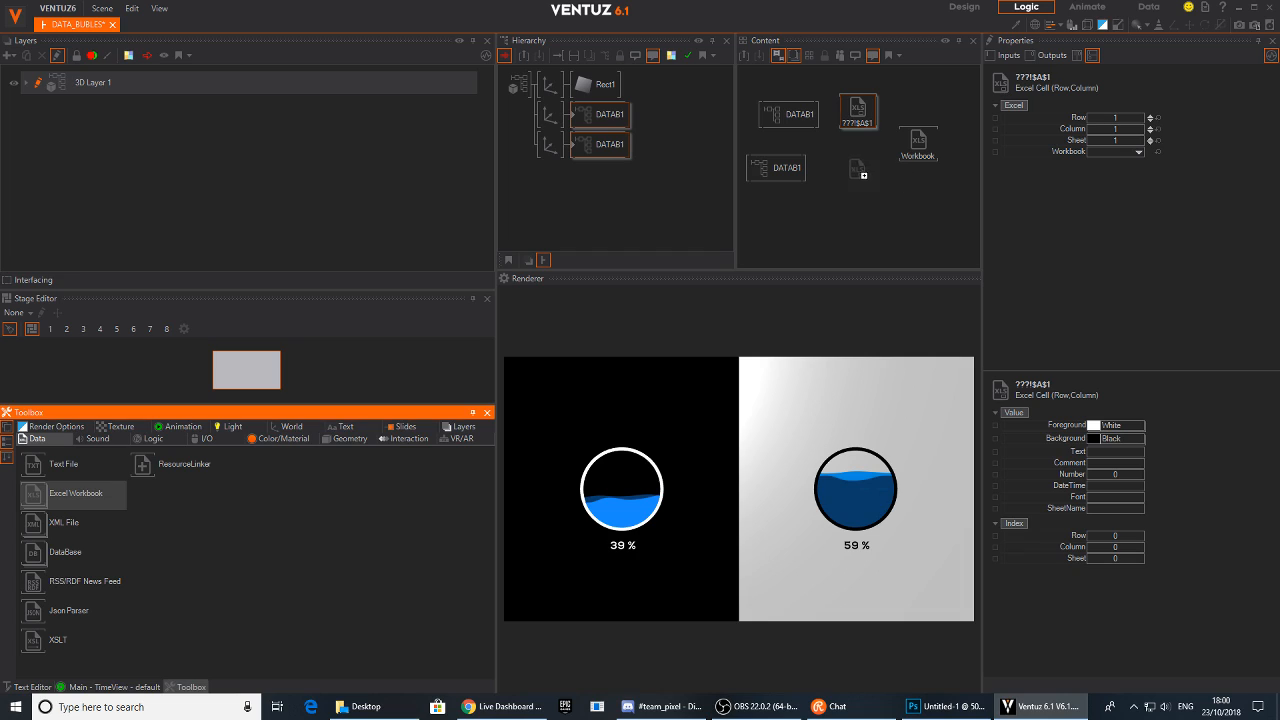
pyautogui.moveTo(857, 172); pyautogui.dragTo(848, 180)
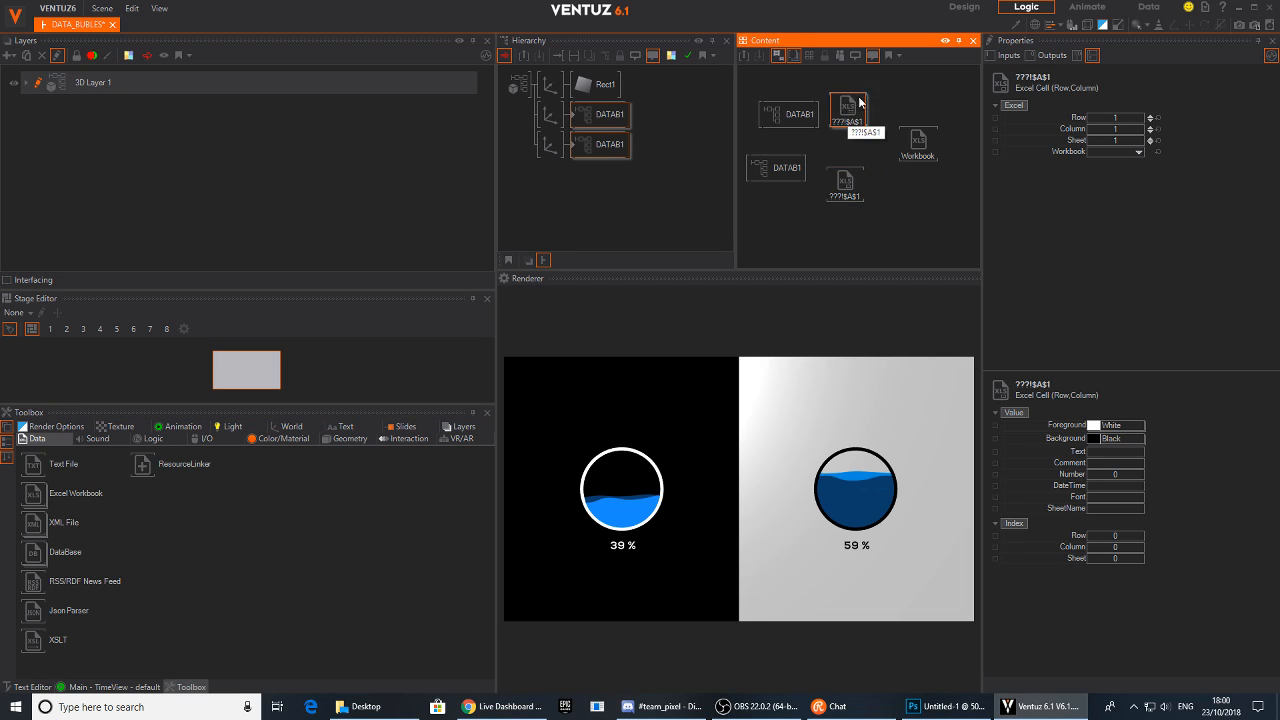
# Select both Excel Cell nodes and bind their Workbook input to the Workbook node
pyautogui.moveTo(874, 79); pyautogui.dragTo(840, 208)
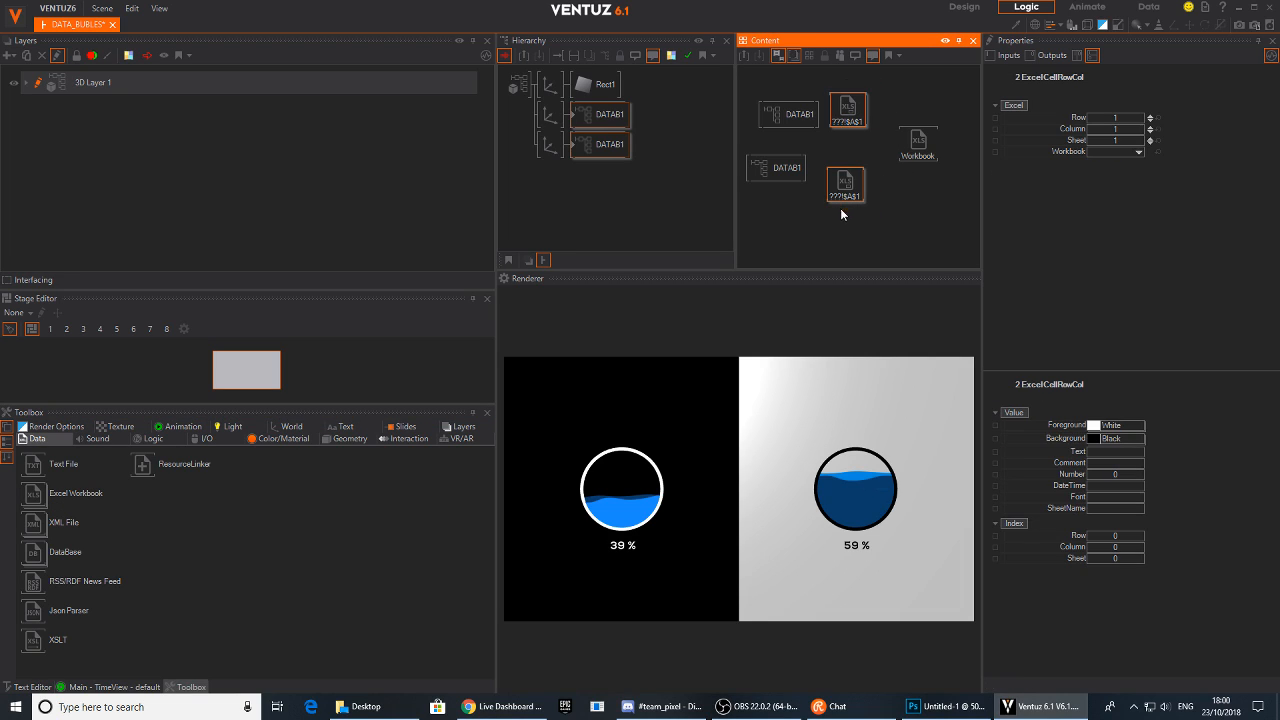
pyautogui.moveTo(1067, 153); pyautogui.dragTo(934, 153)
pyautogui.click(930, 155)
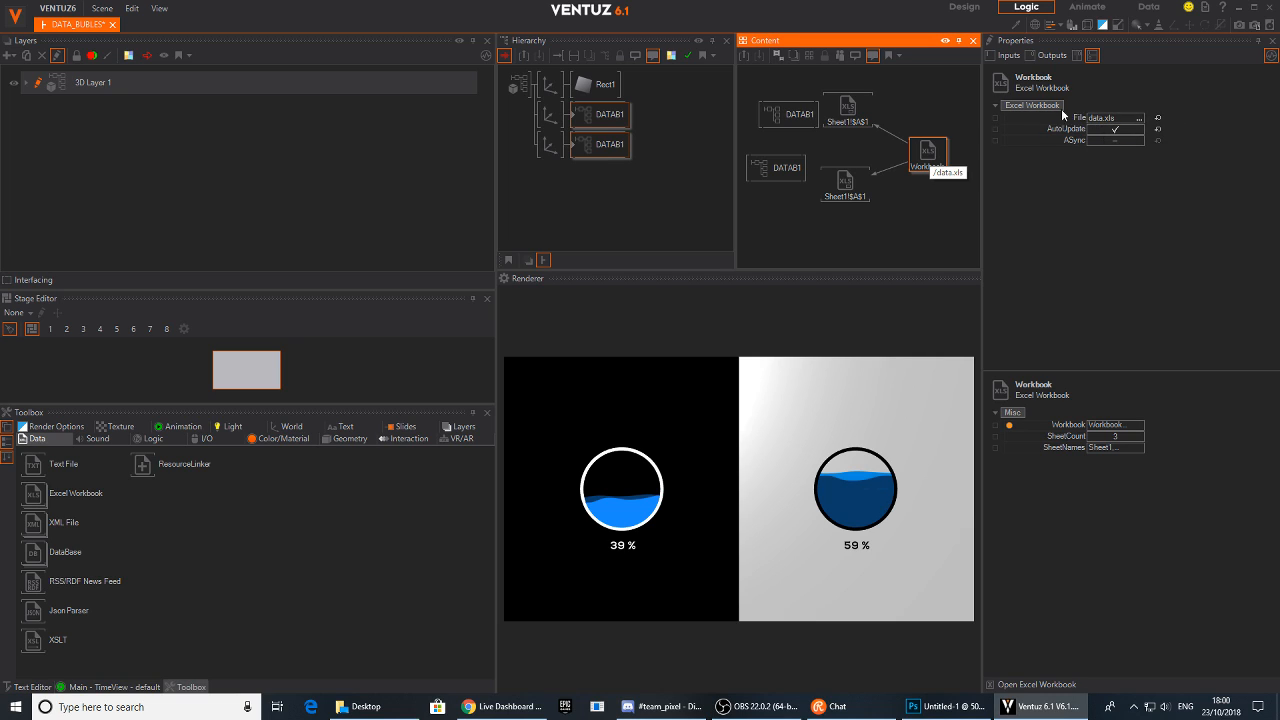
# Rearrange the DATAB1 nodes and bind the upper DATAB1's BUBBLE_DATA to the upper cell's Number output
pyautogui.moveTo(773, 112); pyautogui.dragTo(751, 110)
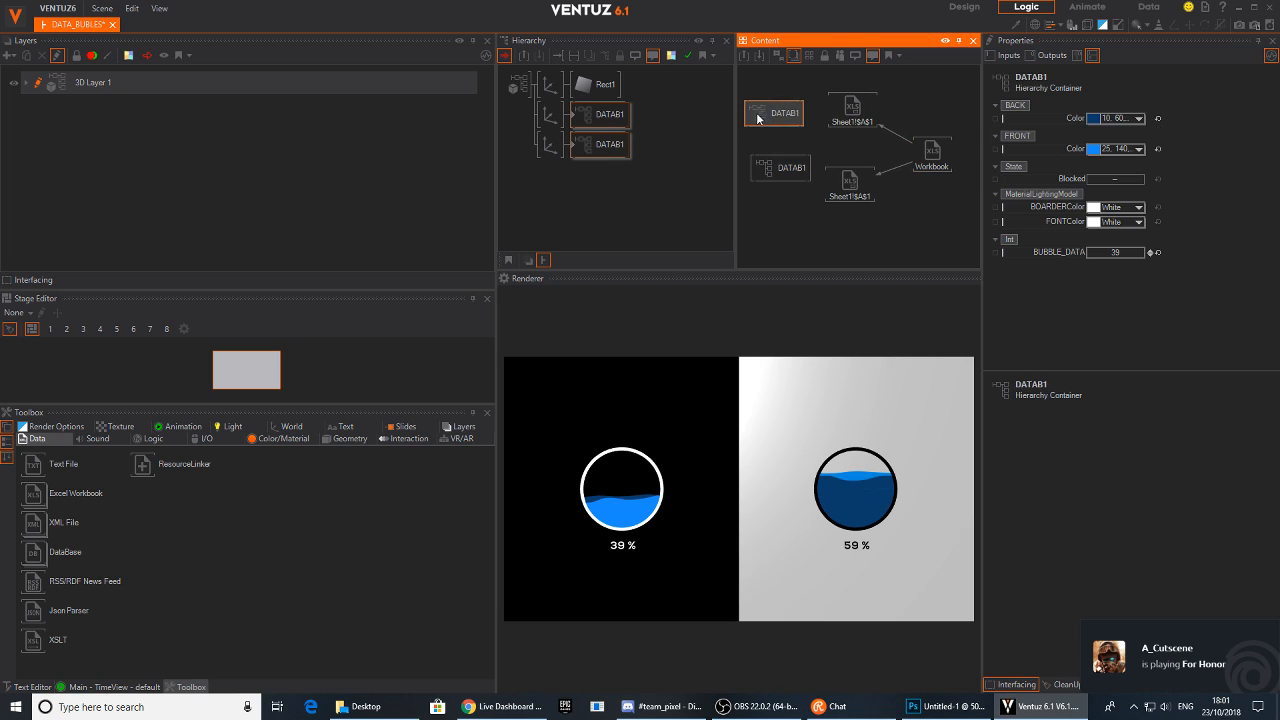
pyautogui.moveTo(775, 162); pyautogui.dragTo(755, 174)
pyautogui.click(777, 107)
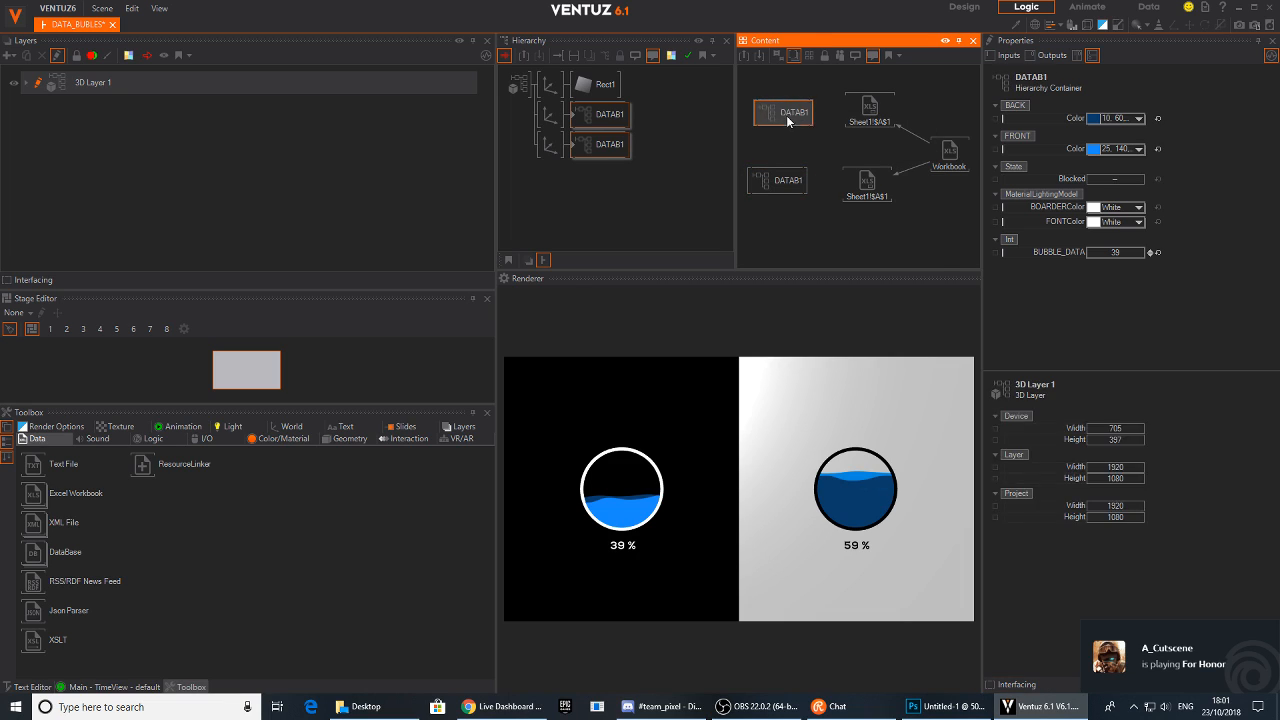
pyautogui.moveTo(1060, 252); pyautogui.dragTo(921, 146)
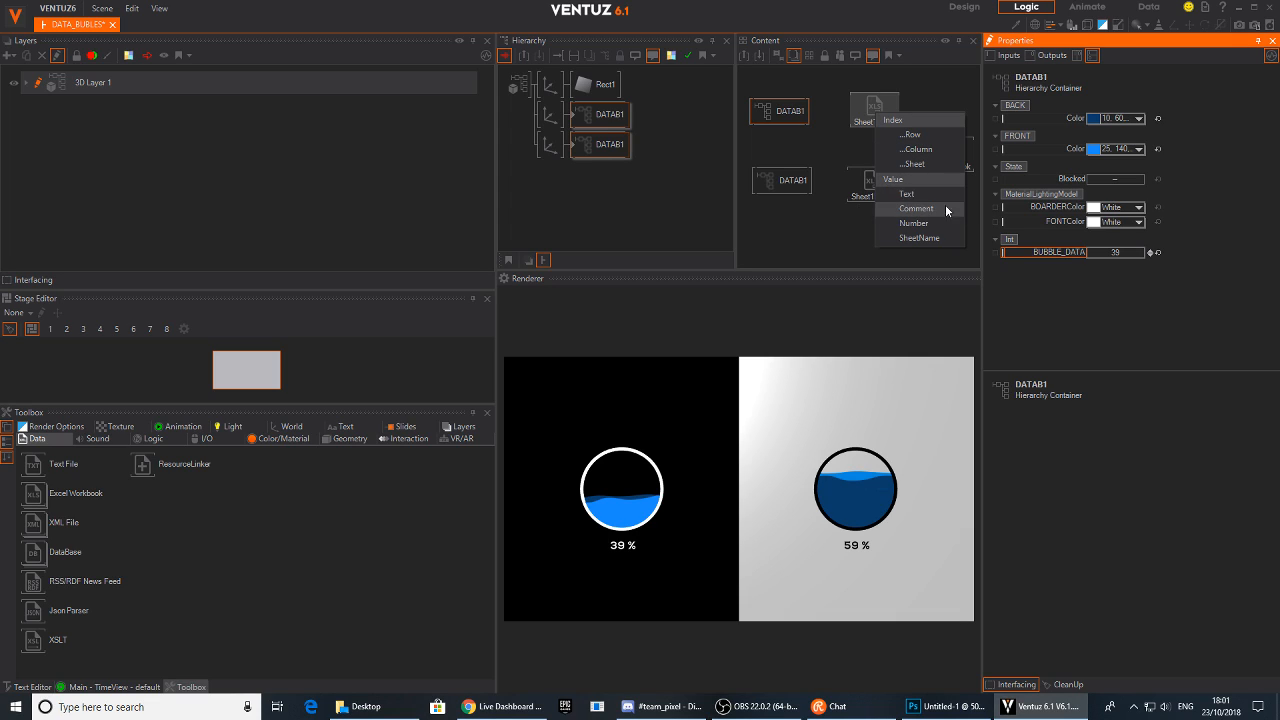
pyautogui.click(916, 223)
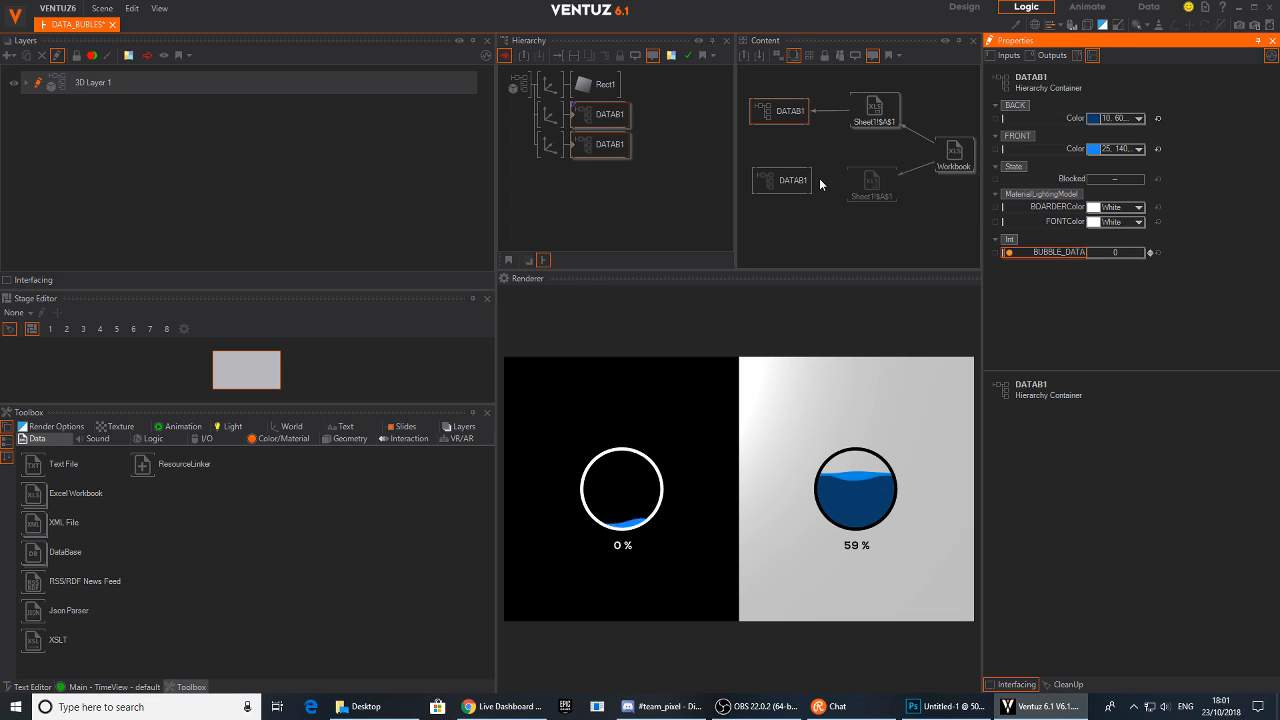
# Bind the lower DATAB1's BUBBLE_DATA to the lower Excel Cell's Number output
pyautogui.click(782, 180)
pyautogui.moveTo(1008, 252); pyautogui.dragTo(874, 185)
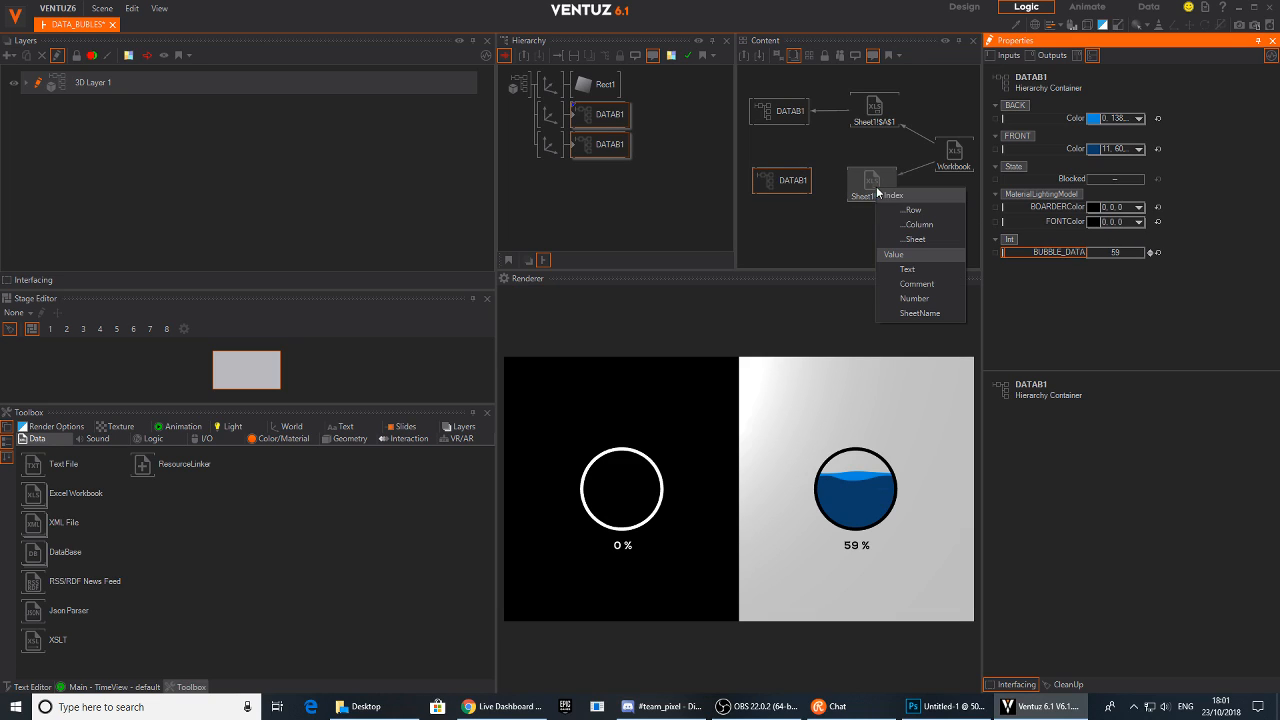
pyautogui.click(922, 299)
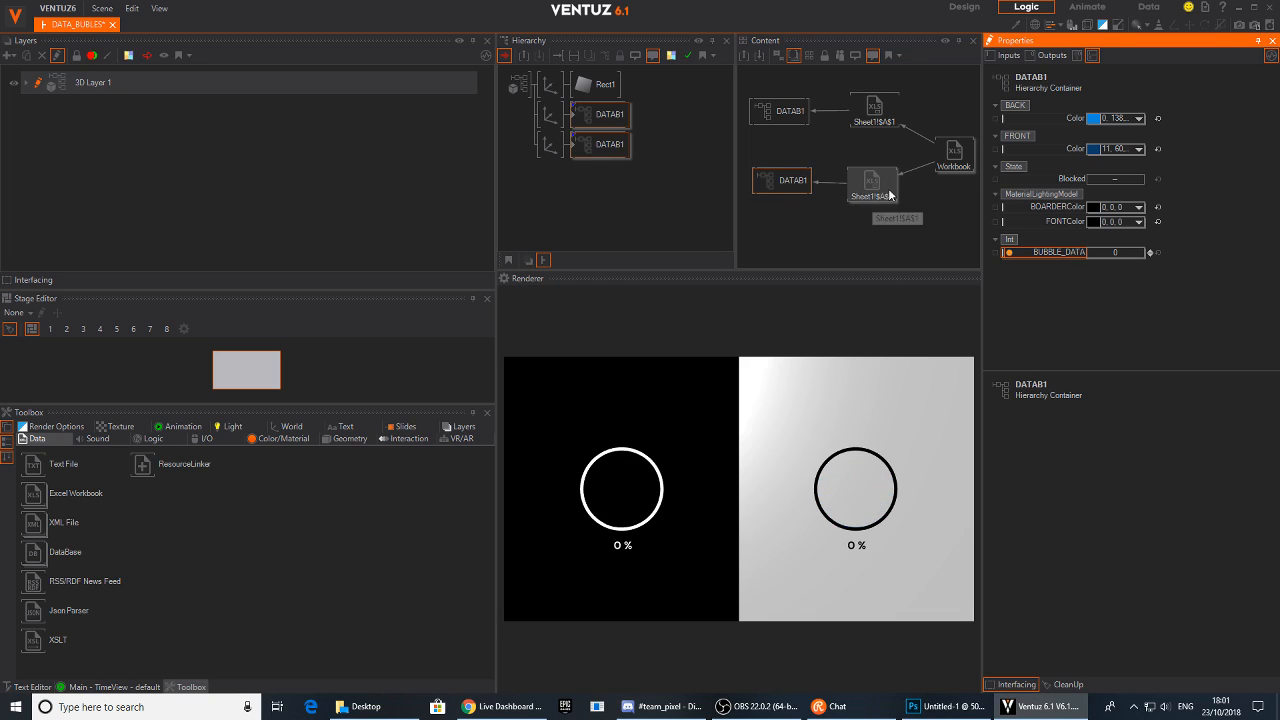
# Set the Row of both Excel Cell nodes to 2
pyautogui.click(862, 108)
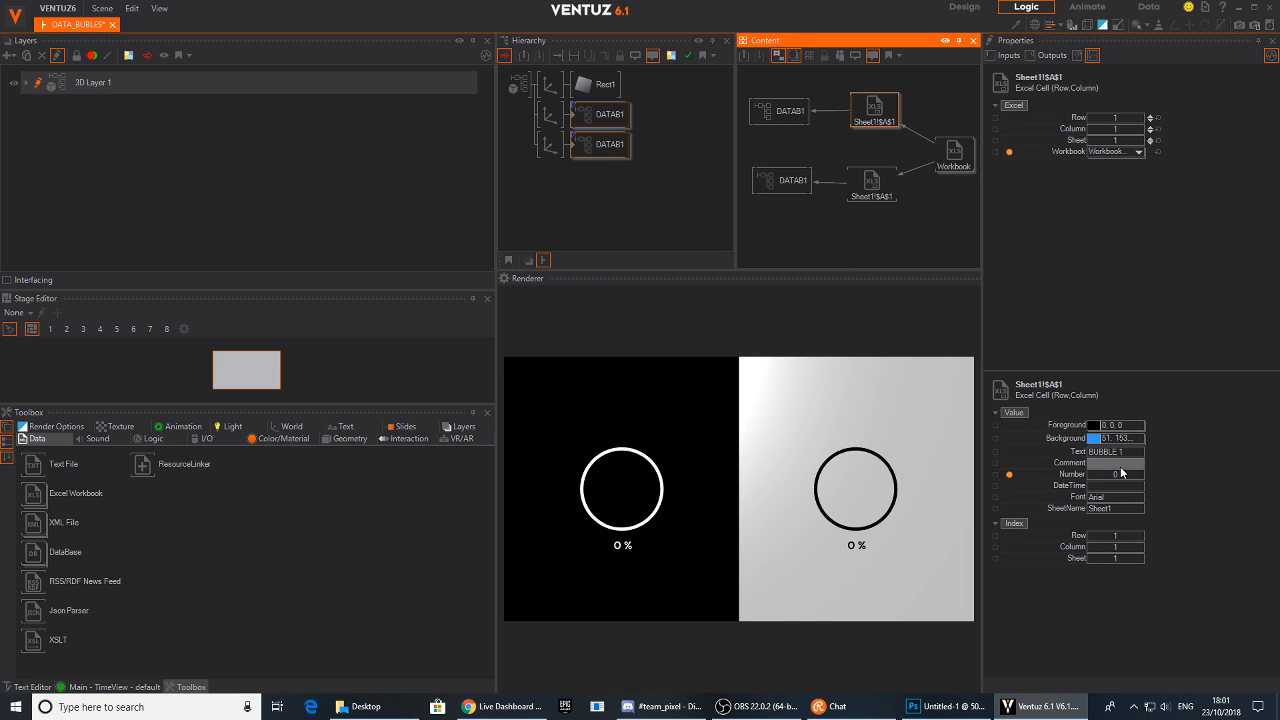
pyautogui.moveTo(883, 120)
pyautogui.mouseDown()
pyautogui.moveTo(855, 125)
pyautogui.moveTo(890, 131)
pyautogui.mouseUp()
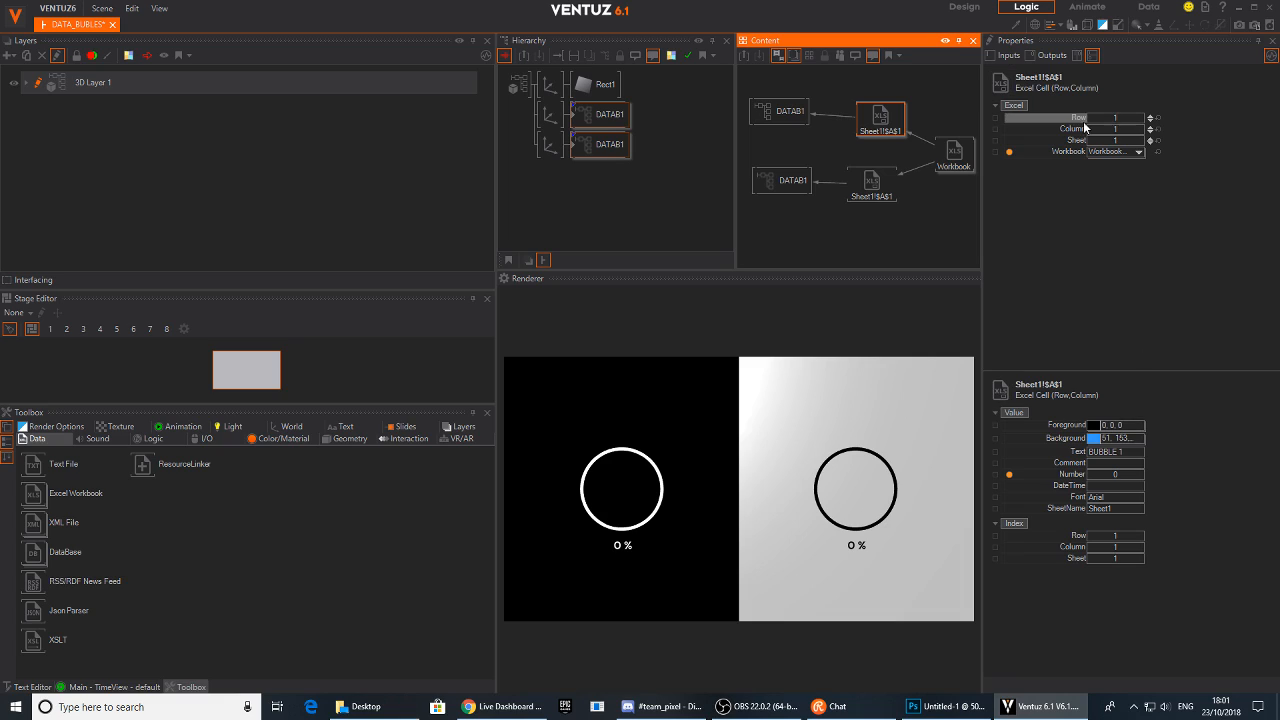
pyautogui.click(1151, 118)
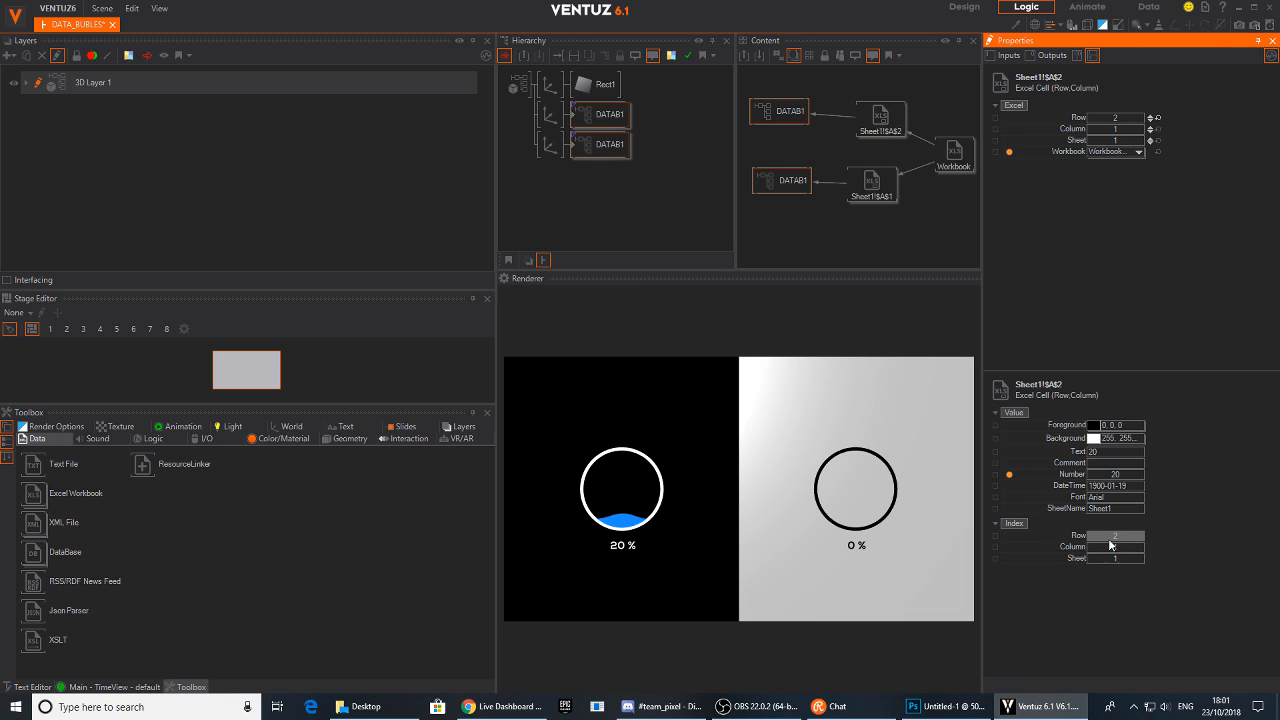
pyautogui.click(895, 195)
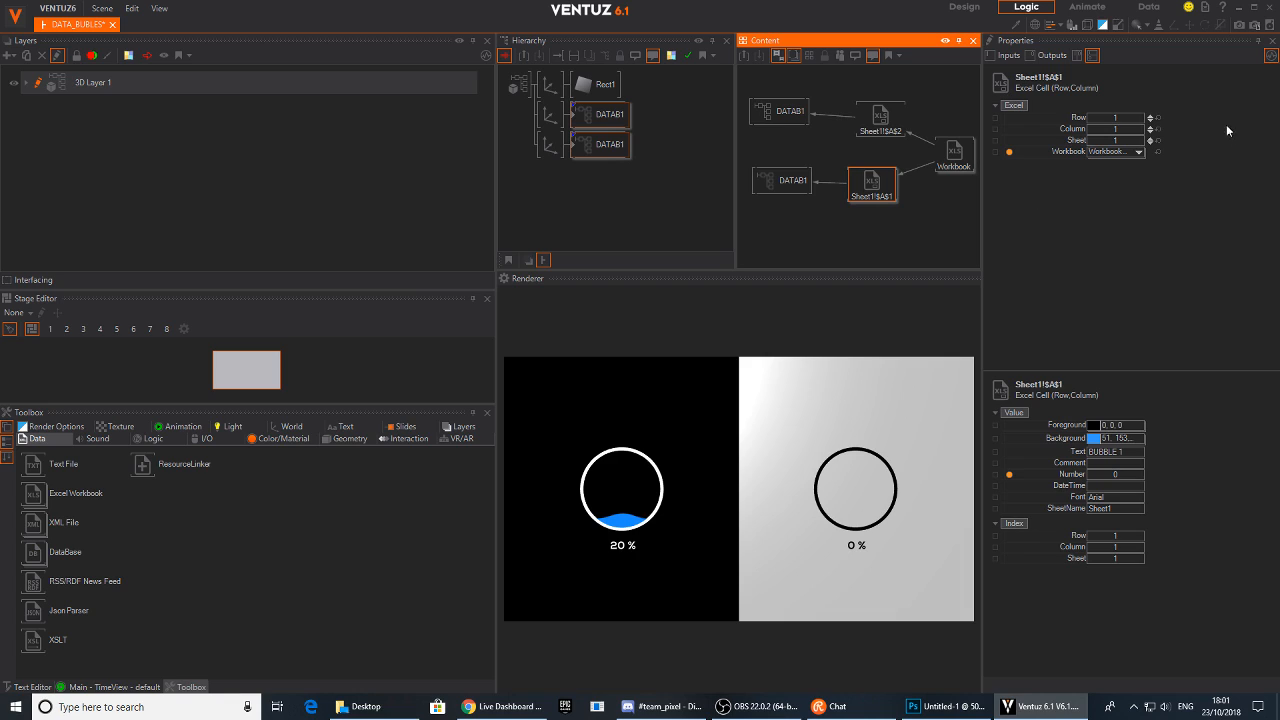
pyautogui.click(1150, 118)
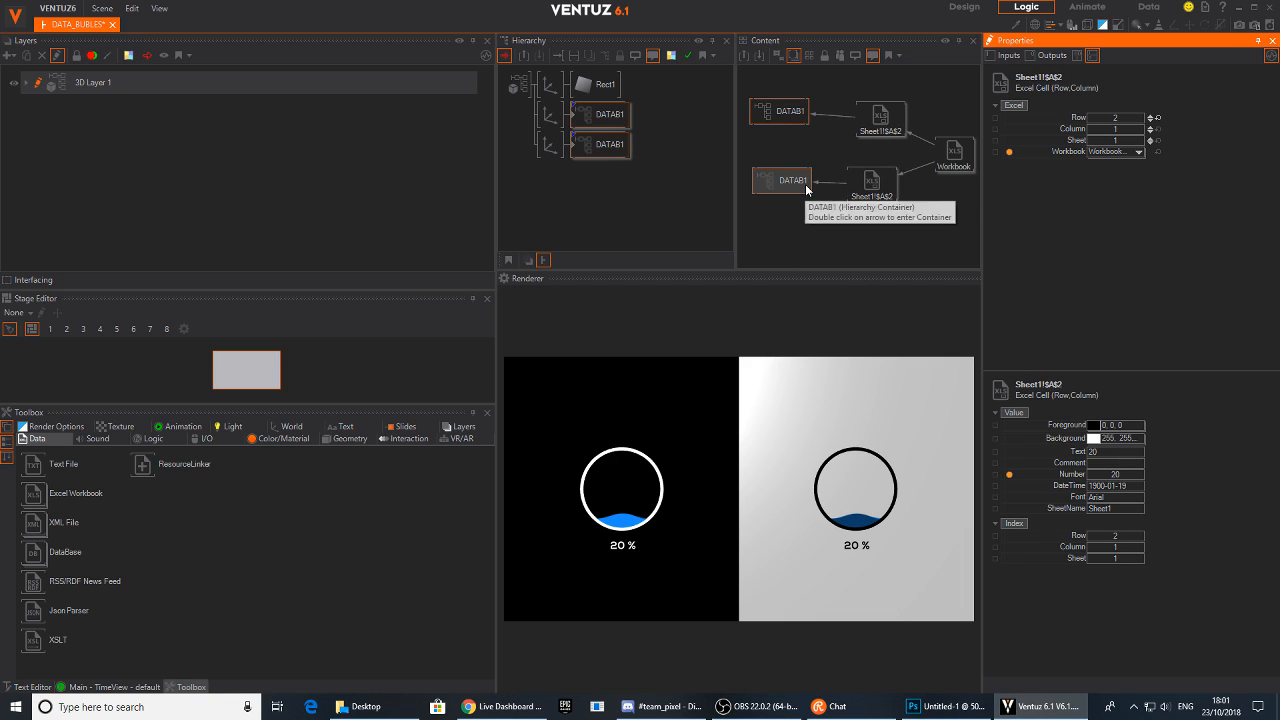
# Set the lower Excel Cell node's Column to 2
pyautogui.click(920, 245)
pyautogui.moveTo(919, 241); pyautogui.dragTo(914, 215, button='middle')
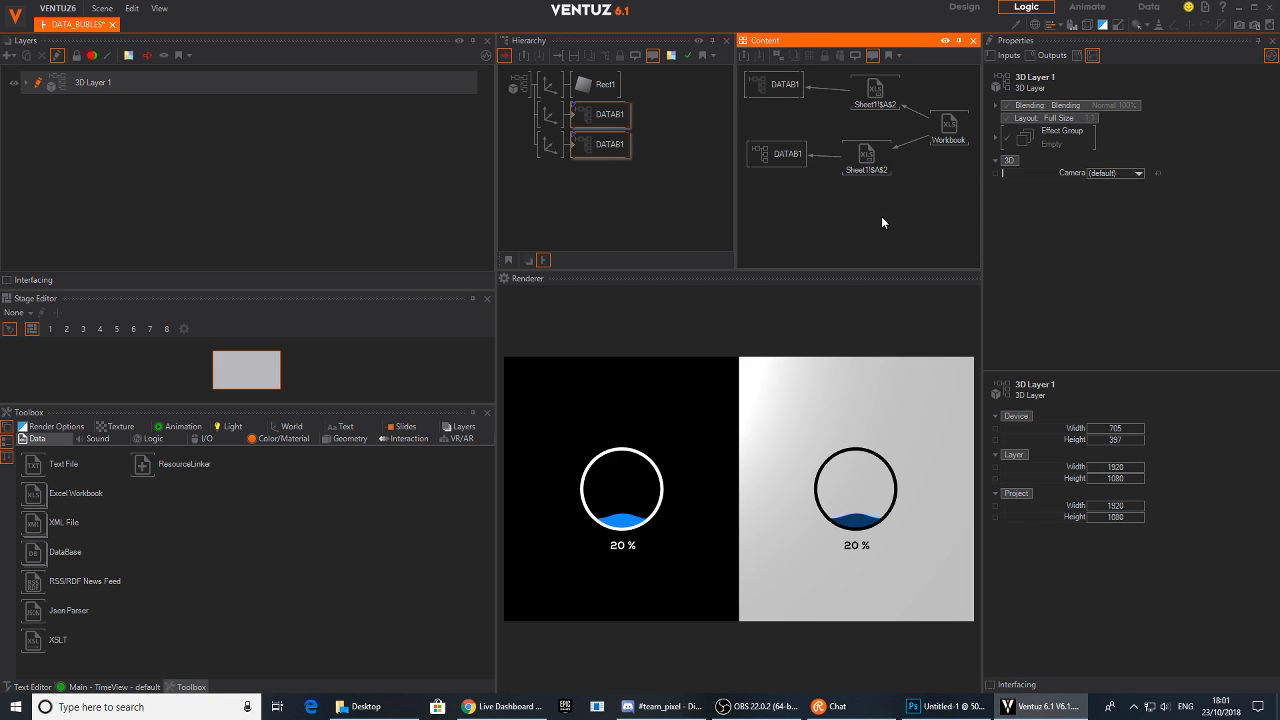
pyautogui.rightClick(881, 216)
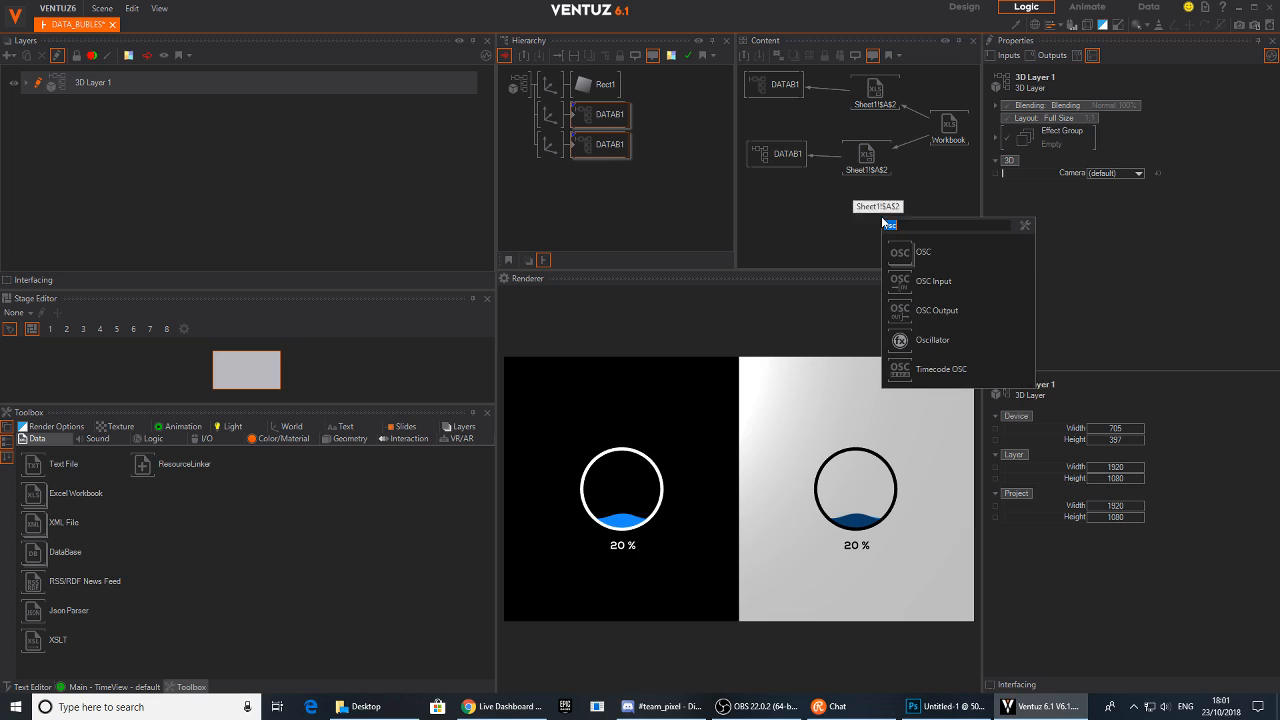
pyautogui.click(867, 160)
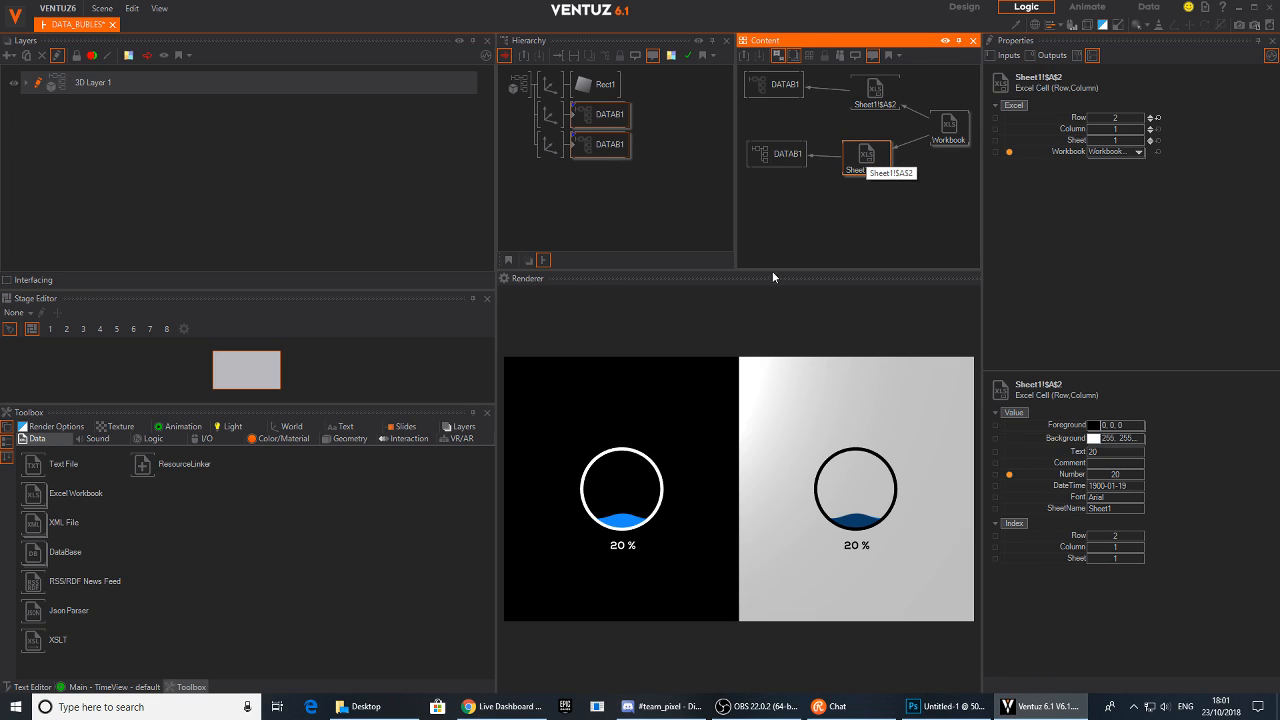
pyautogui.moveTo(866, 158)
pyautogui.mouseDown()
pyautogui.moveTo(892, 163)
pyautogui.moveTo(869, 161)
pyautogui.mouseUp()
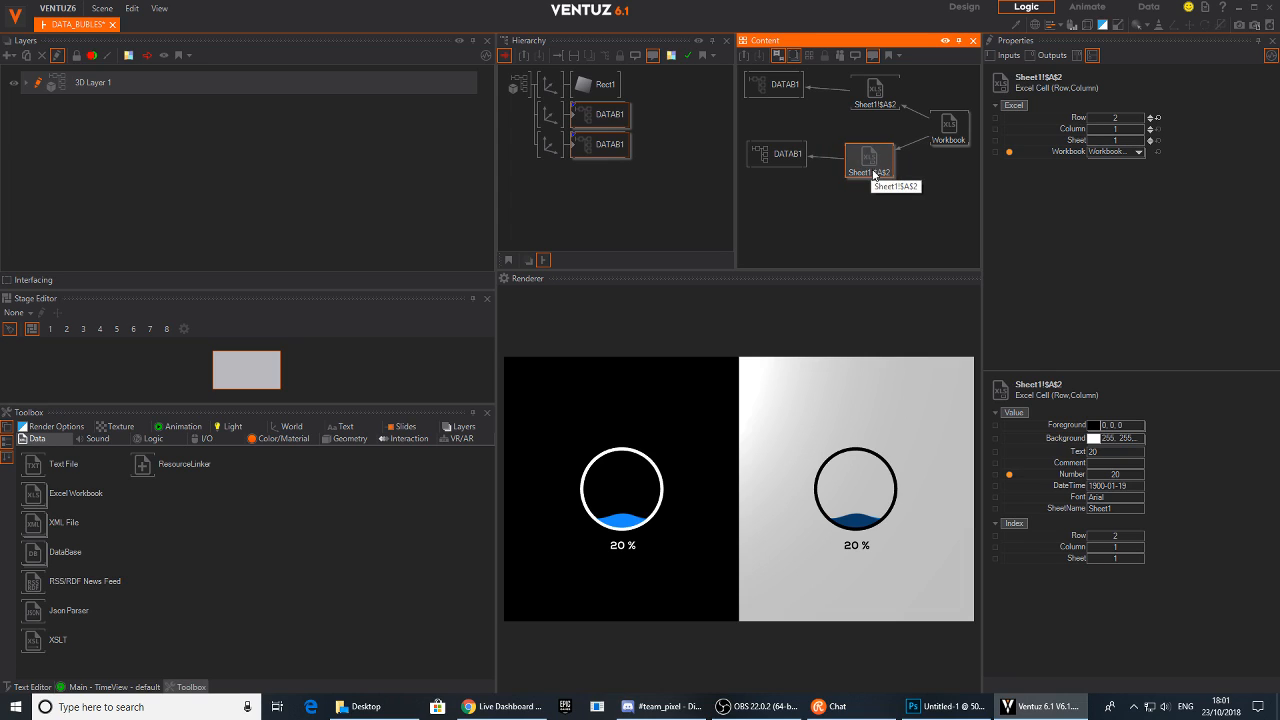
pyautogui.click(1151, 129)
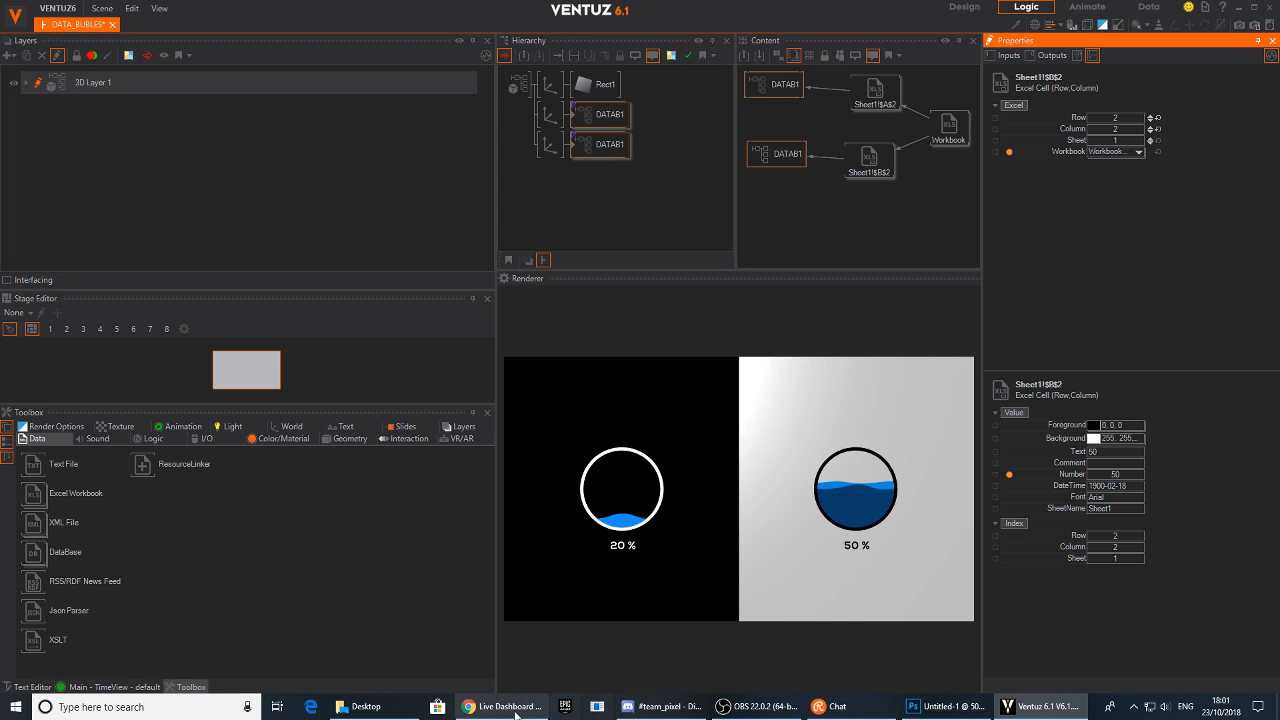
# Open data.xls in Calc to check the cell values, then minimize it
pyautogui.click(948, 125)
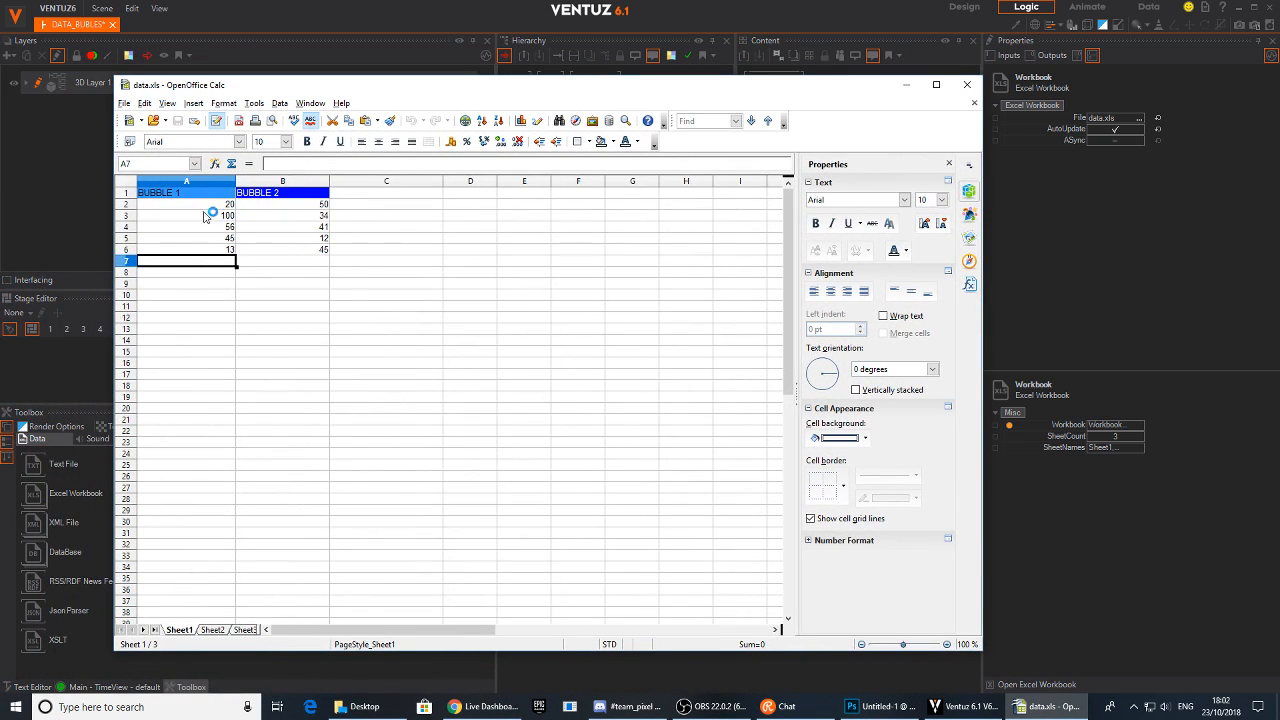
pyautogui.click(222, 205)
pyautogui.click(312, 208)
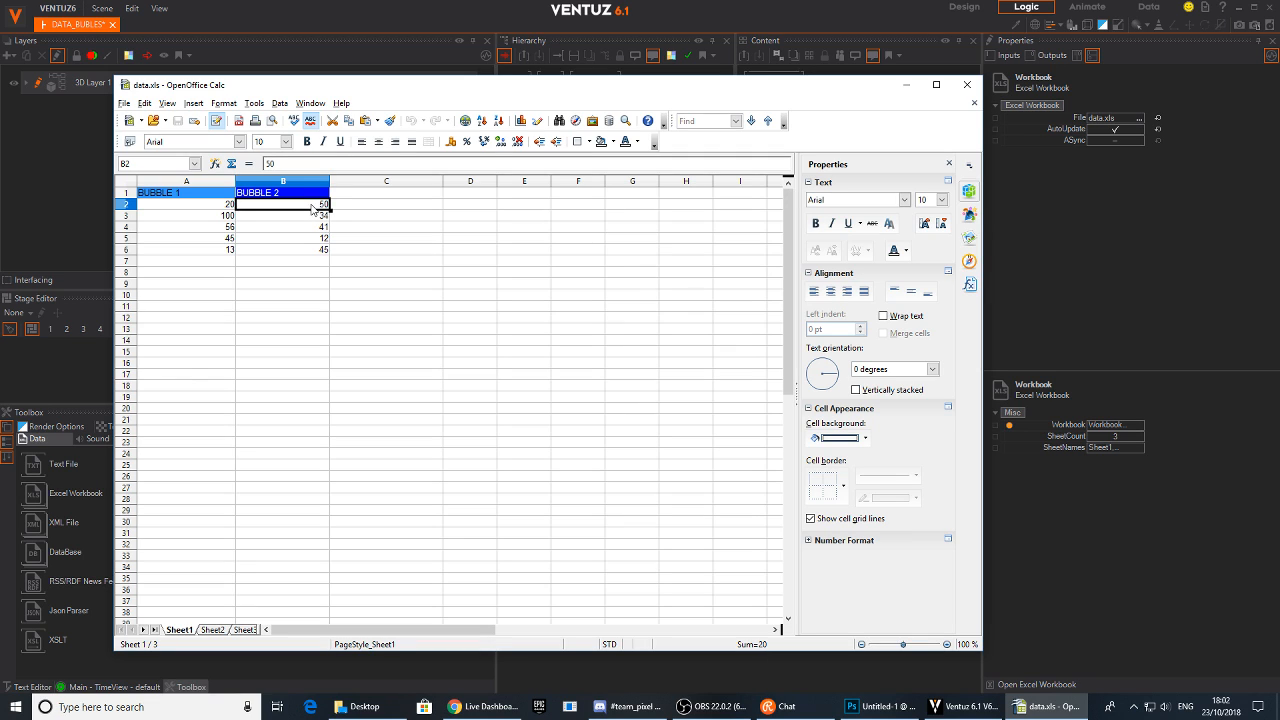
pyautogui.click(906, 84)
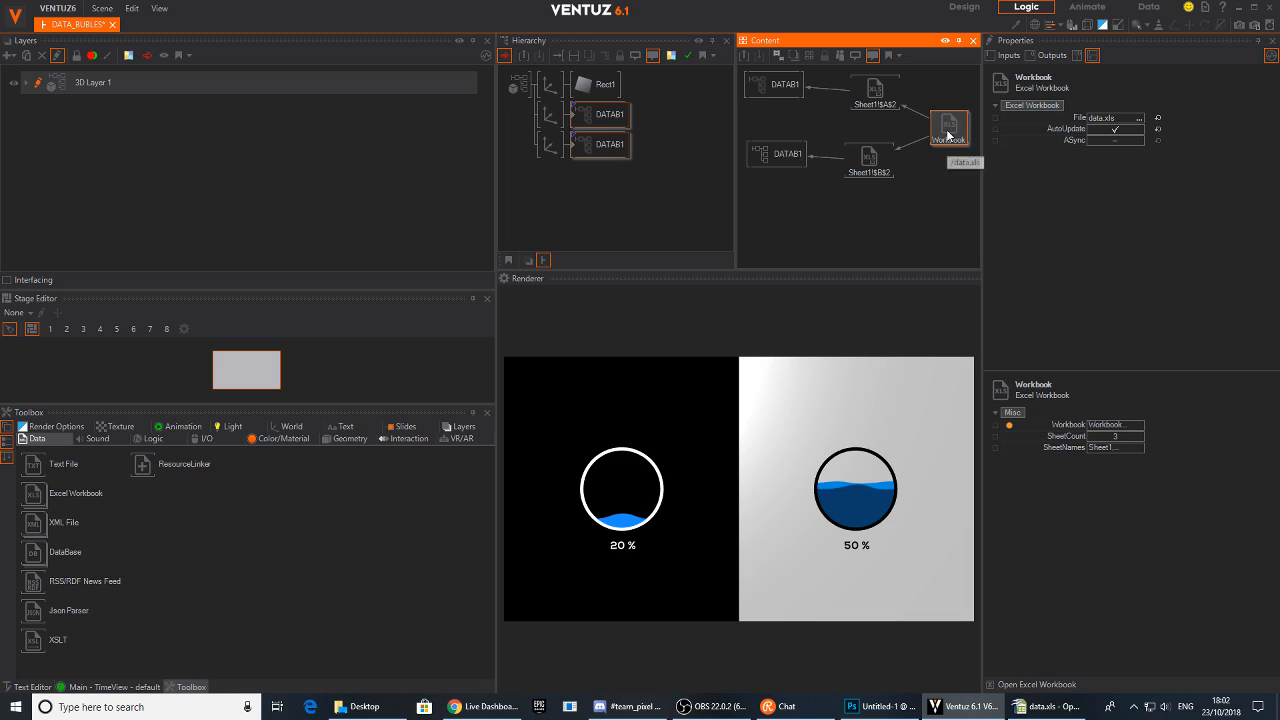
# Add an Int node to the Content editor via the node search
pyautogui.click(882, 213)
pyautogui.doubleClick(844, 238)
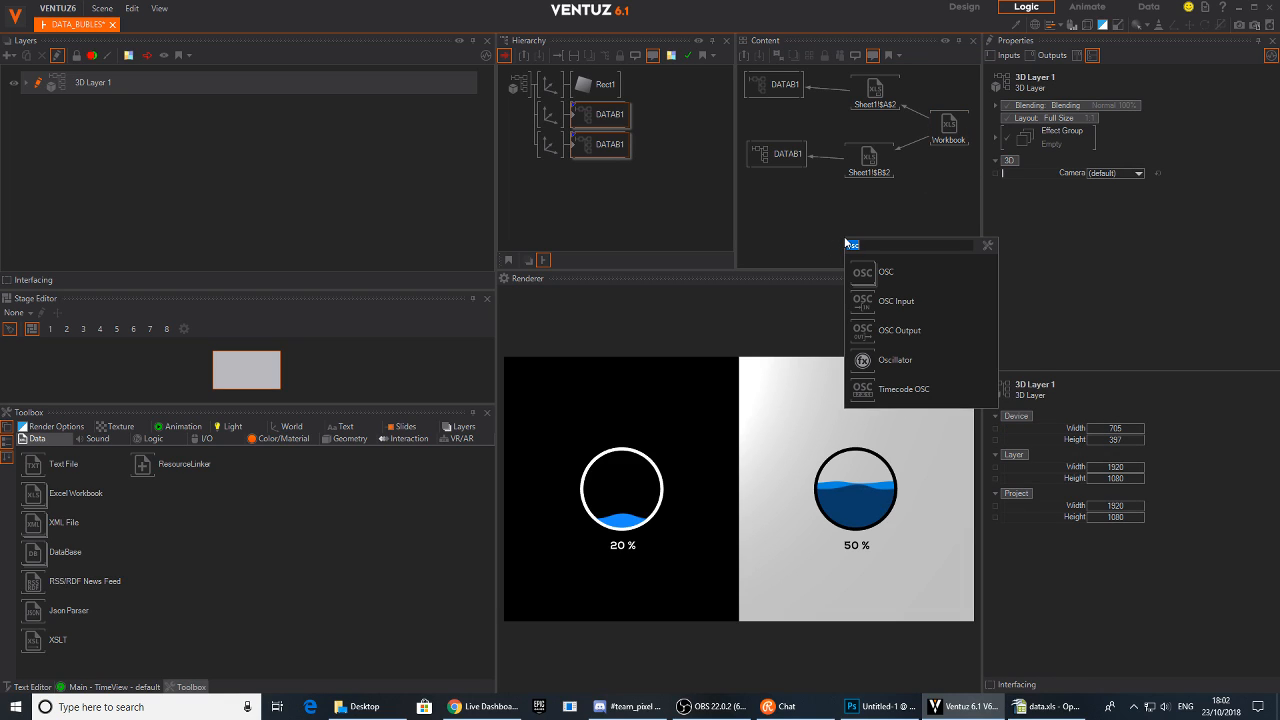
pyautogui.write('in')
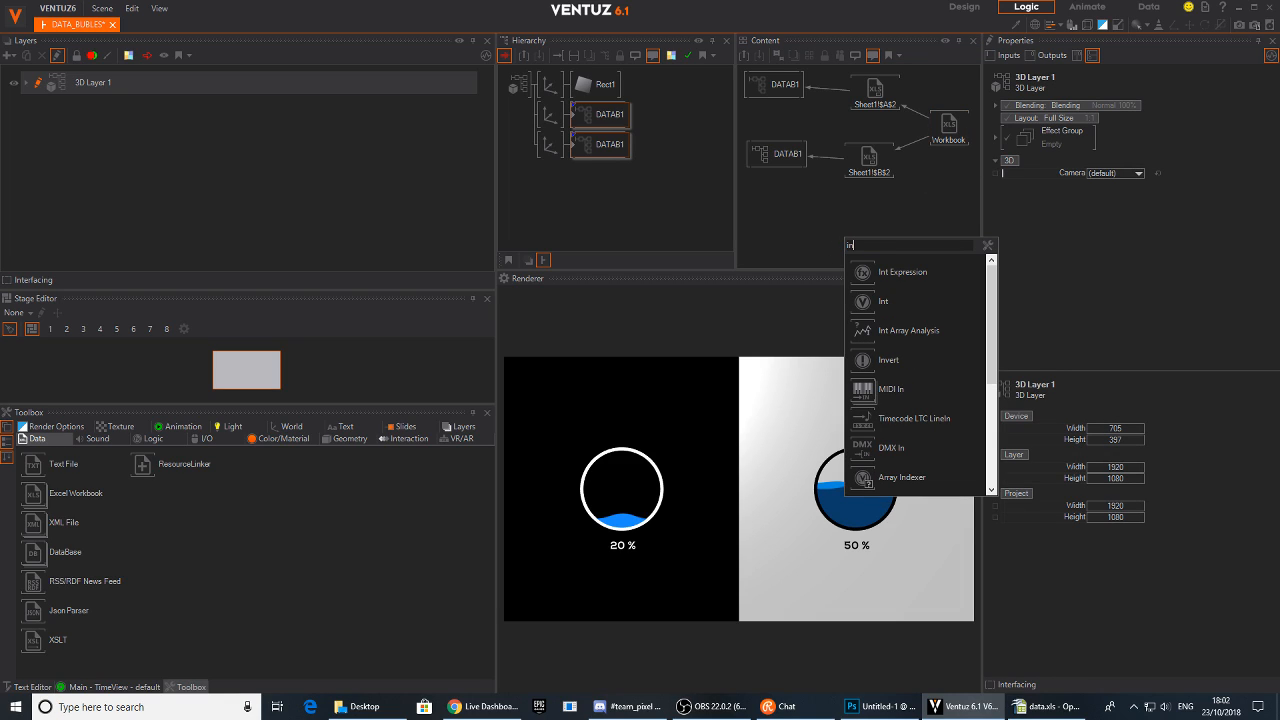
pyautogui.click(940, 299)
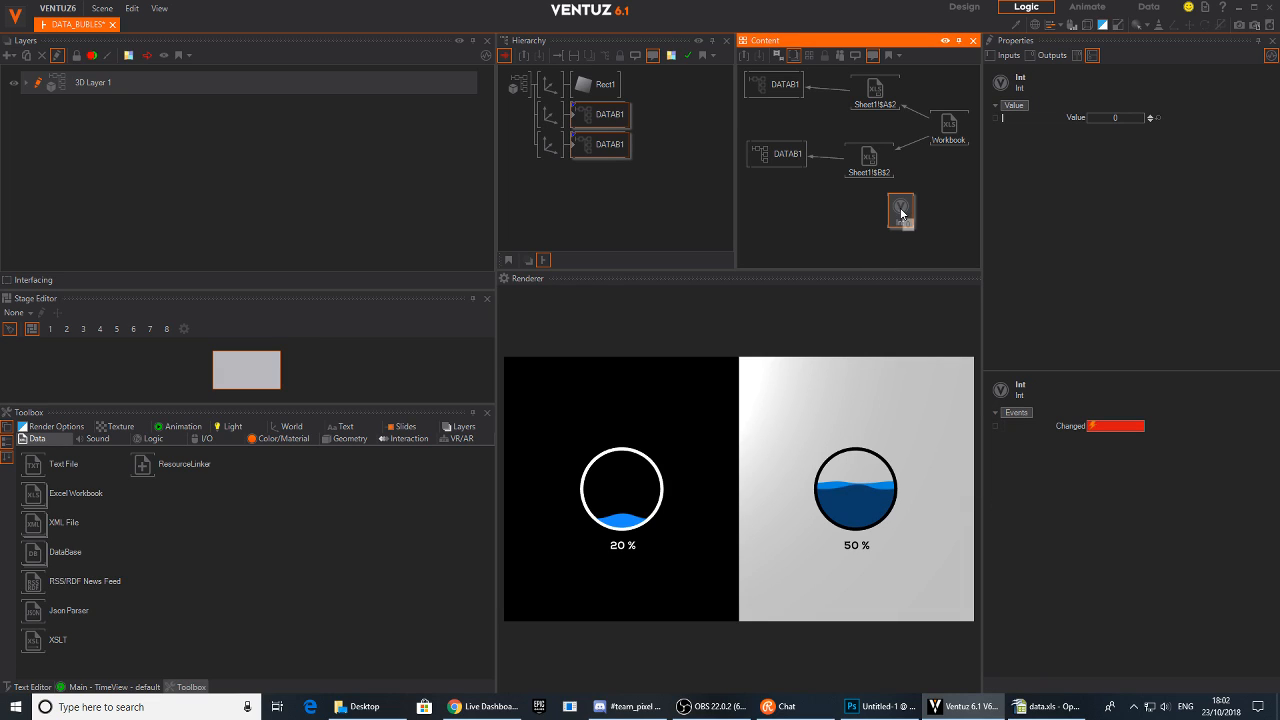
# Select both Excel Cell nodes and bind their Row input to the Int node
pyautogui.moveTo(850, 203); pyautogui.dragTo(887, 91)
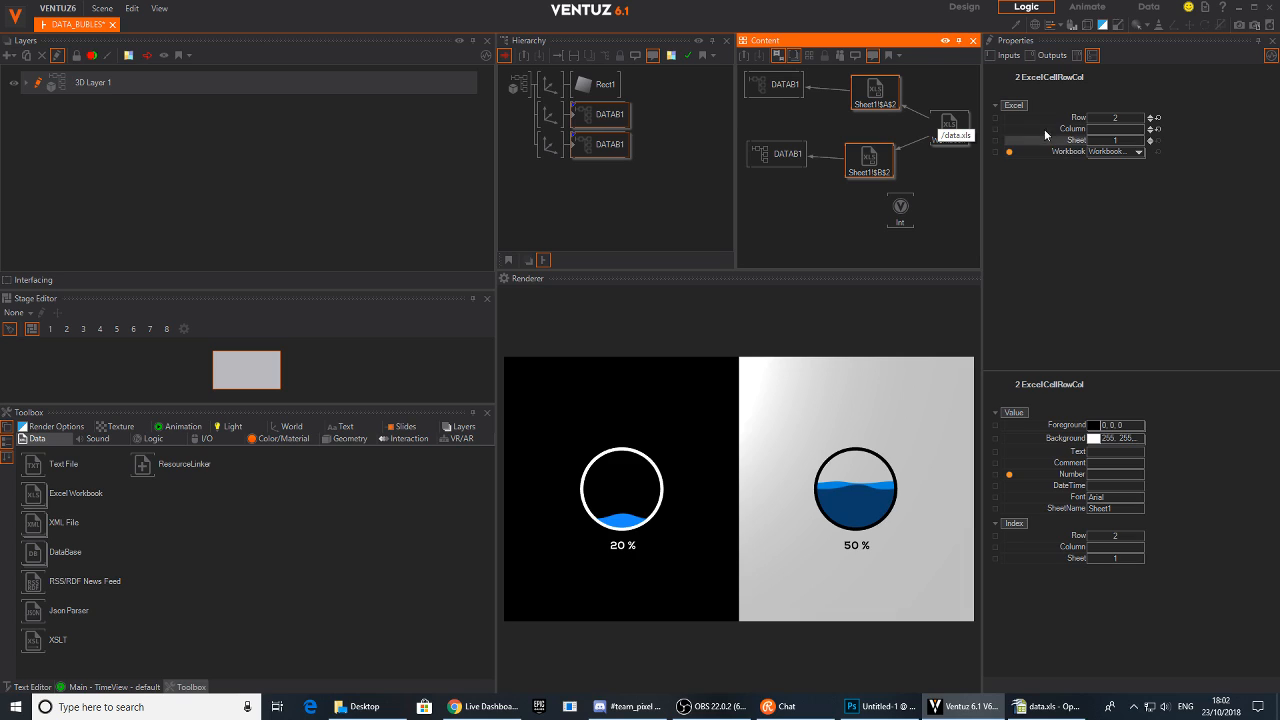
pyautogui.moveTo(1075, 121); pyautogui.dragTo(881, 226)
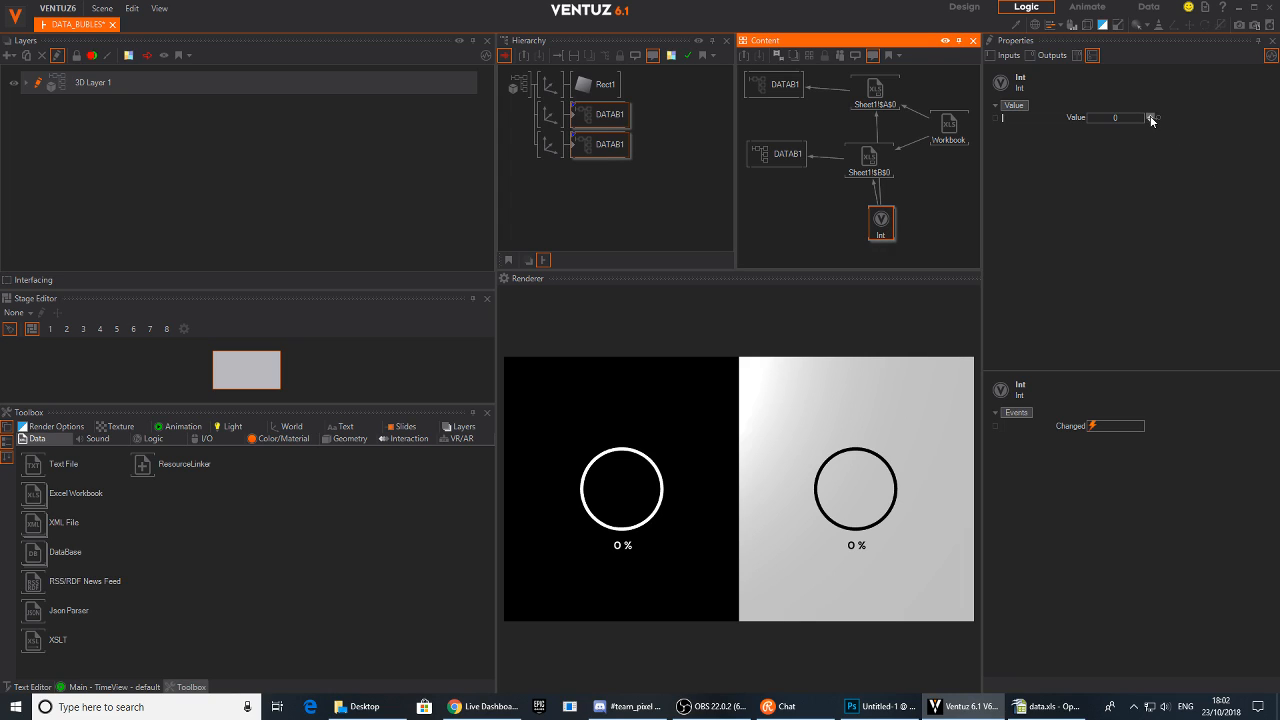
# Raise the Int node's Value to 2 and compare against the data.xls sheet in Calc
pyautogui.click(1150, 117)
pyautogui.click(1150, 117)
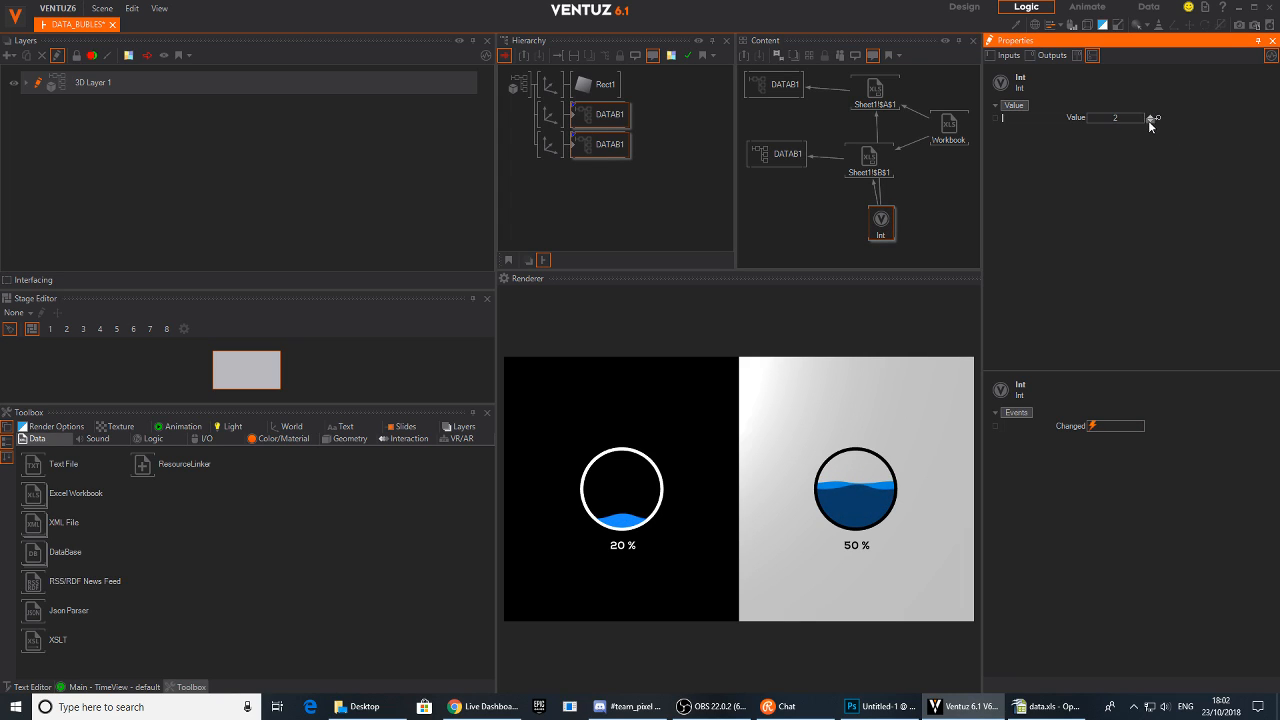
pyautogui.click(1045, 706)
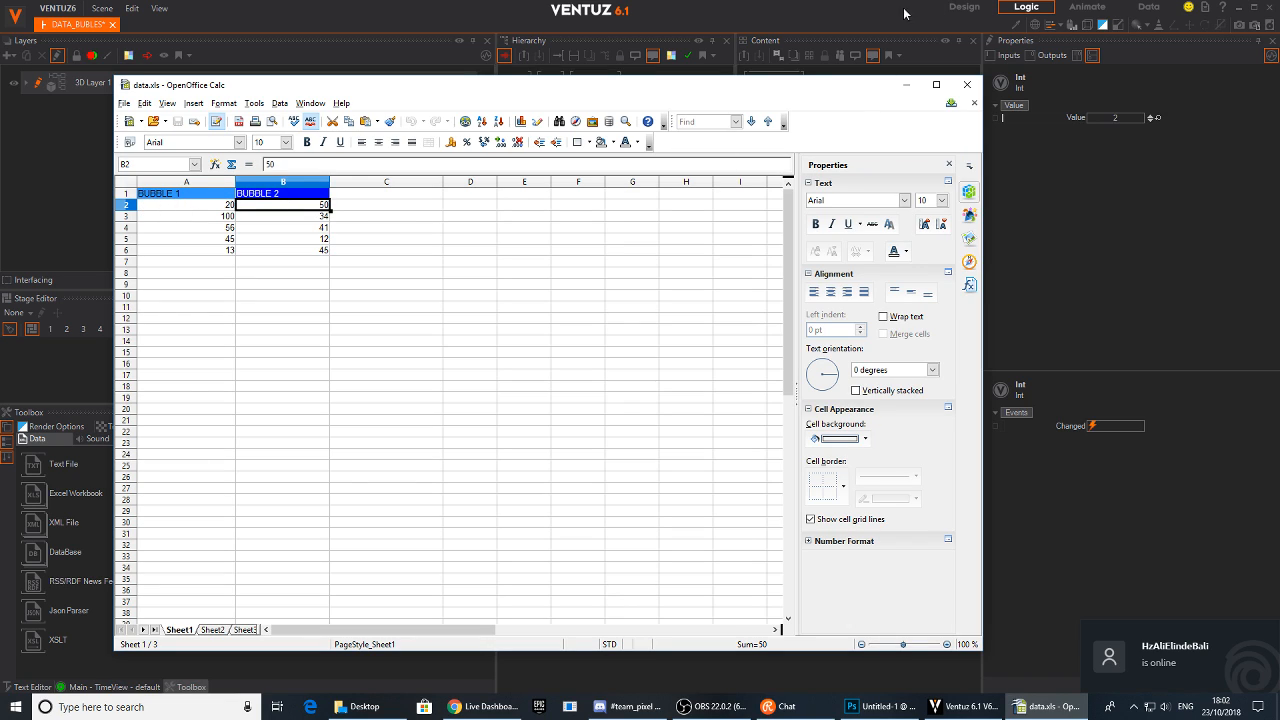
pyautogui.click(906, 84)
# Step the Int node's Value from 1 up to 4 to cycle the bubbles through spreadsheet rows
pyautogui.click(1151, 120)
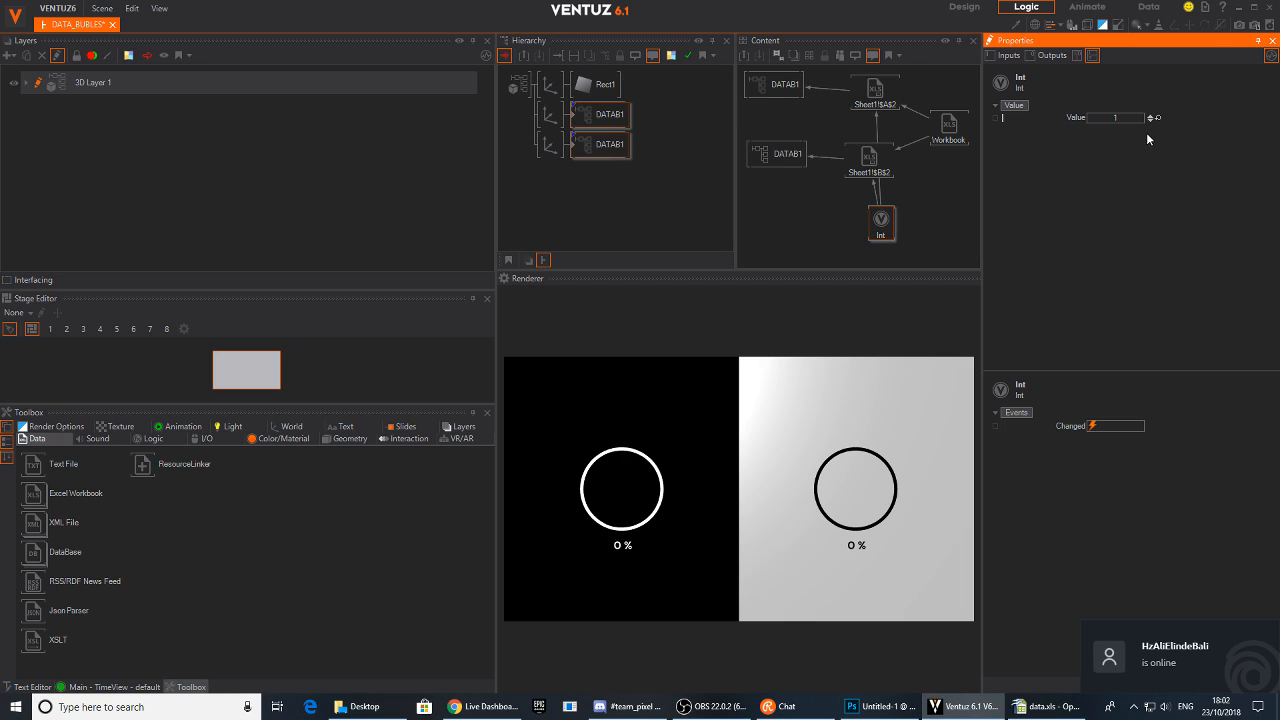
pyautogui.click(1149, 115)
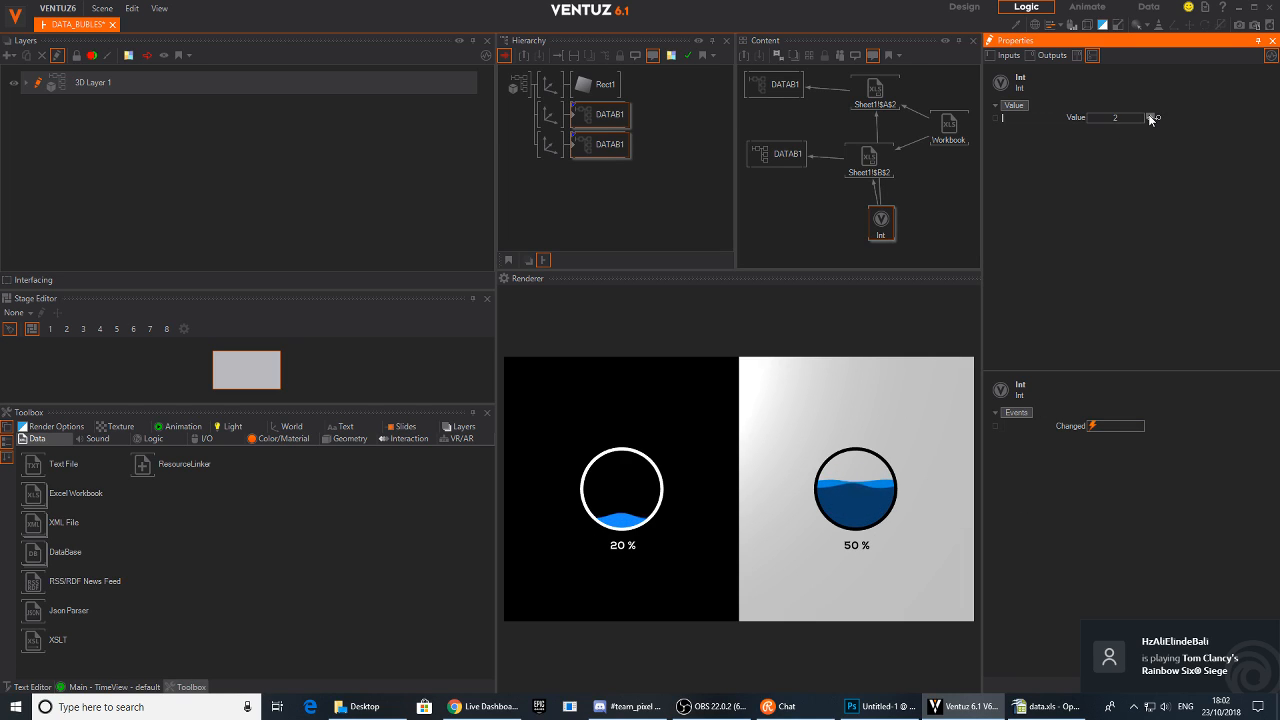
pyautogui.click(1148, 114)
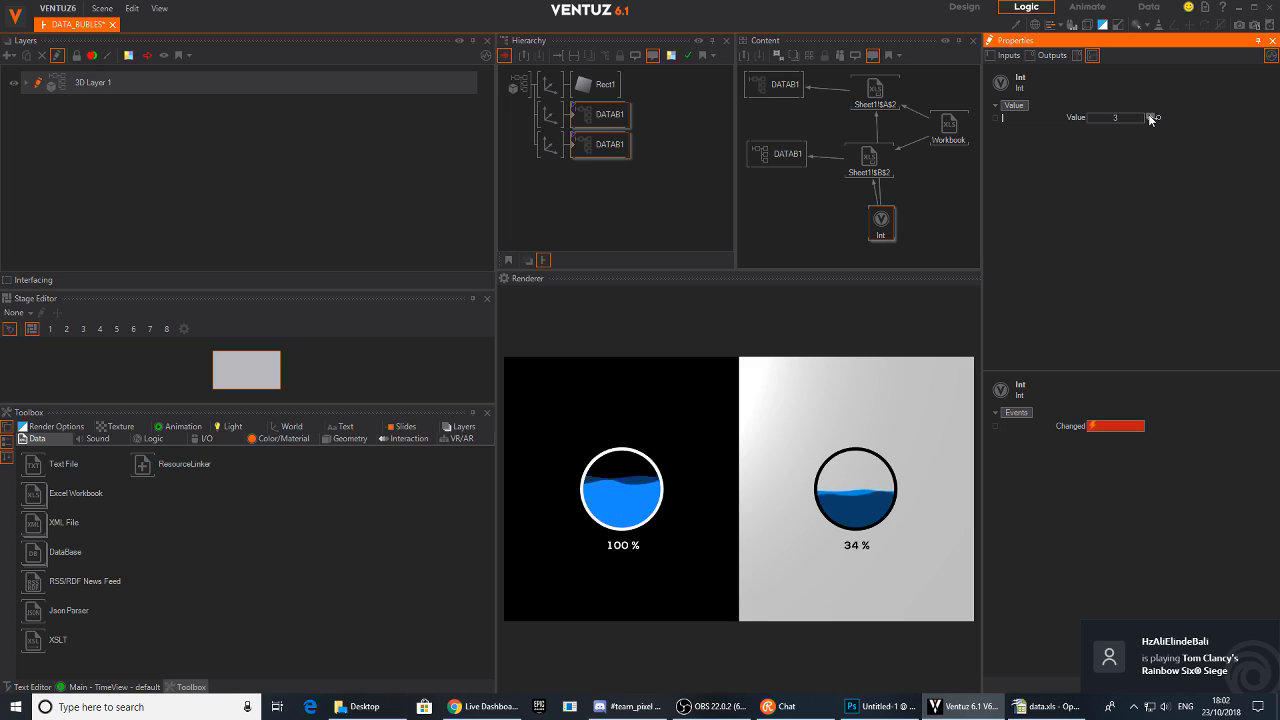
pyautogui.click(1148, 114)
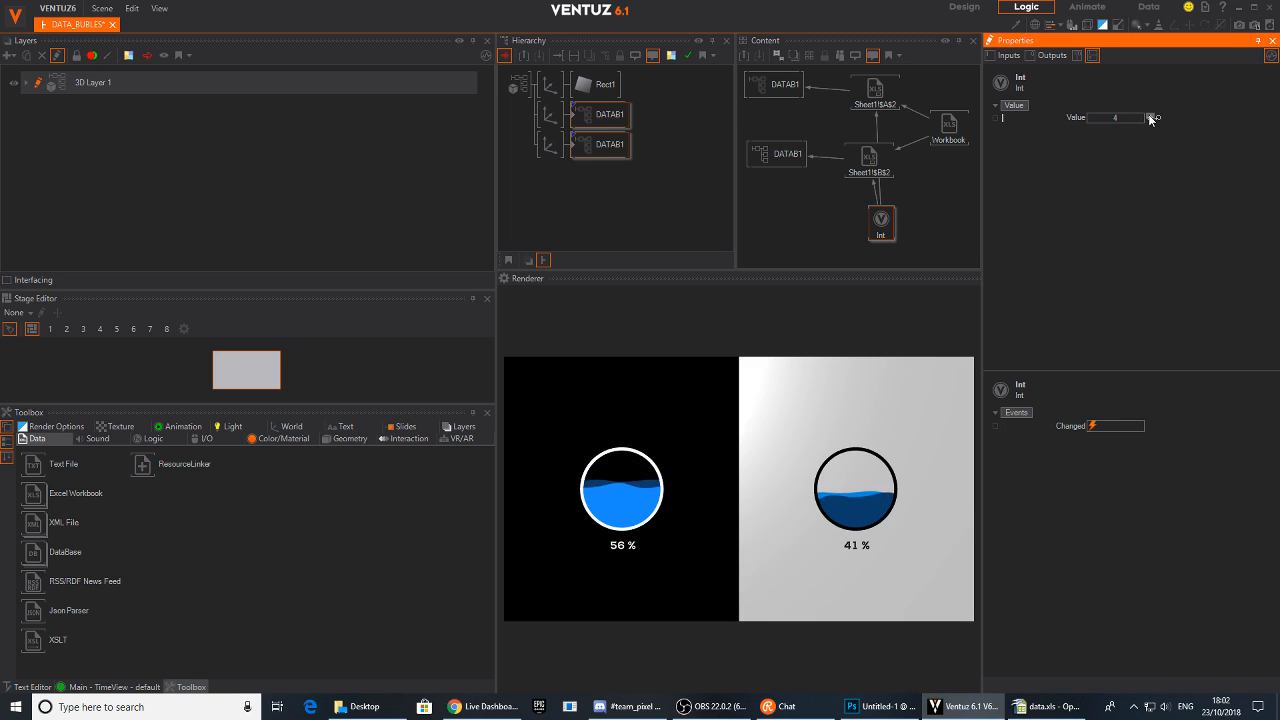
# Step the Int node's Value between 3 and 5, checking the bubbles against the data.xls sheet in Calc
pyautogui.click(1148, 114)
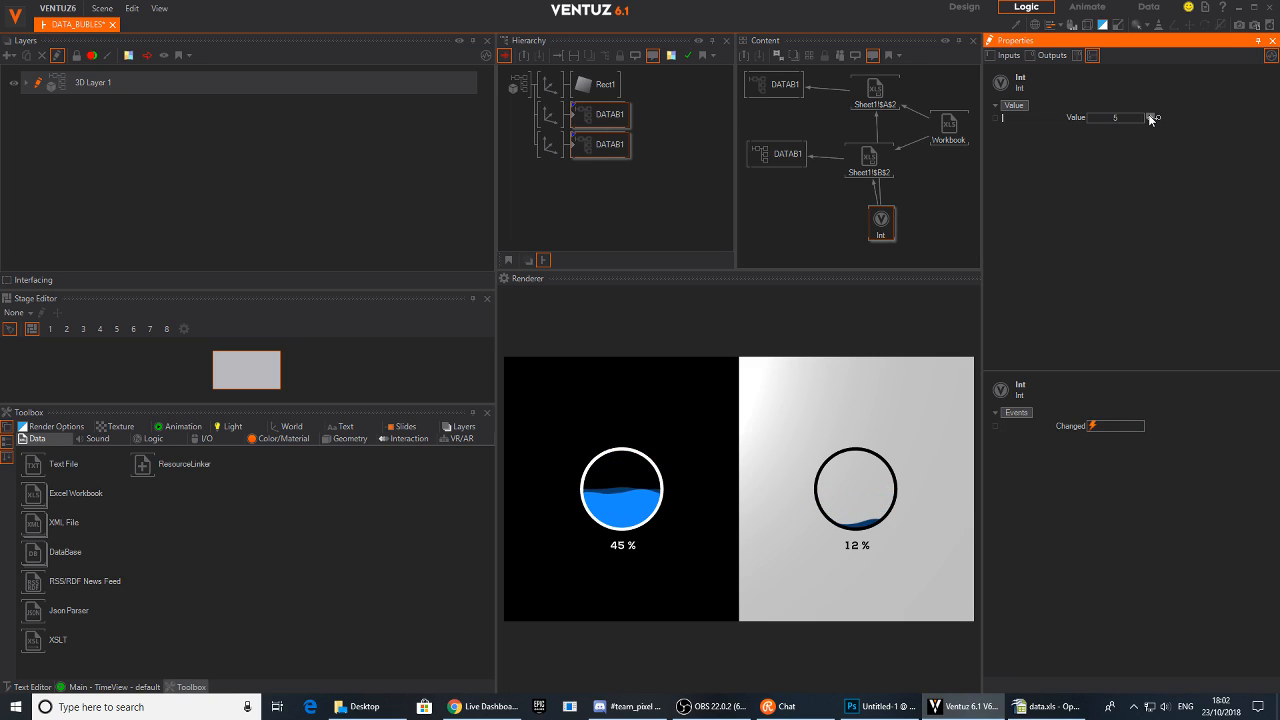
pyautogui.click(1021, 708)
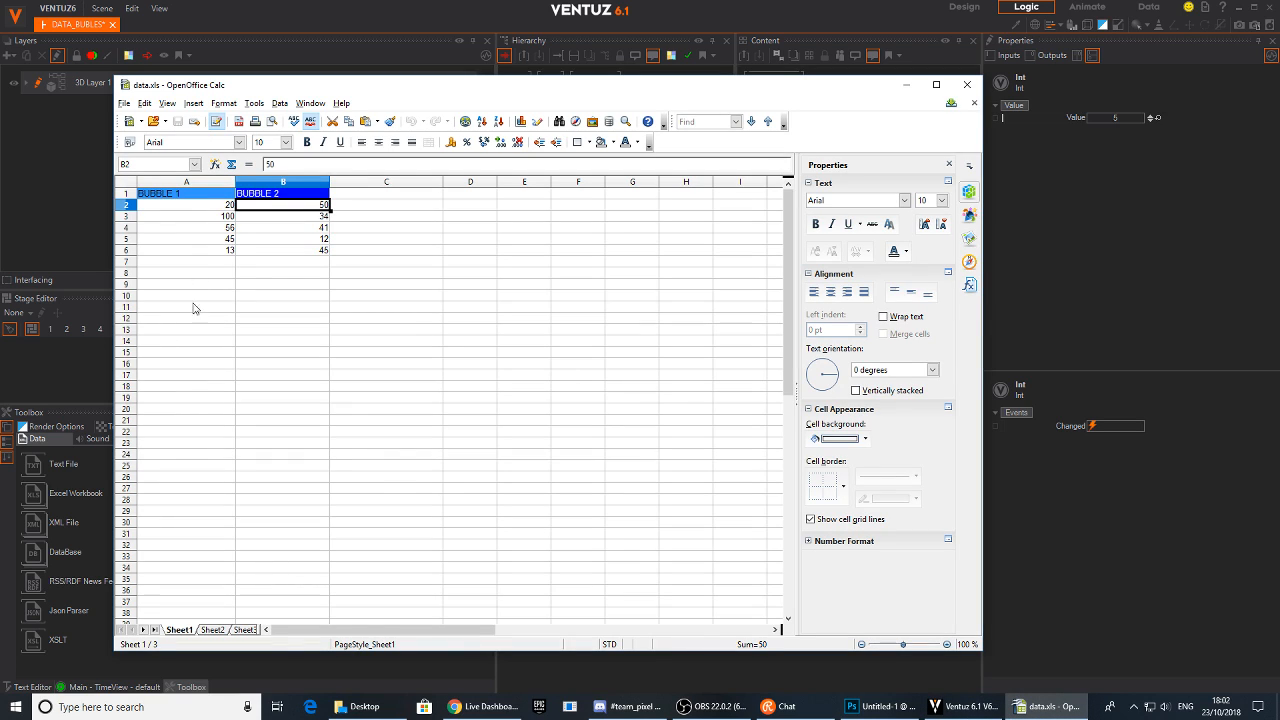
pyautogui.click(1149, 121)
pyautogui.click(1149, 121)
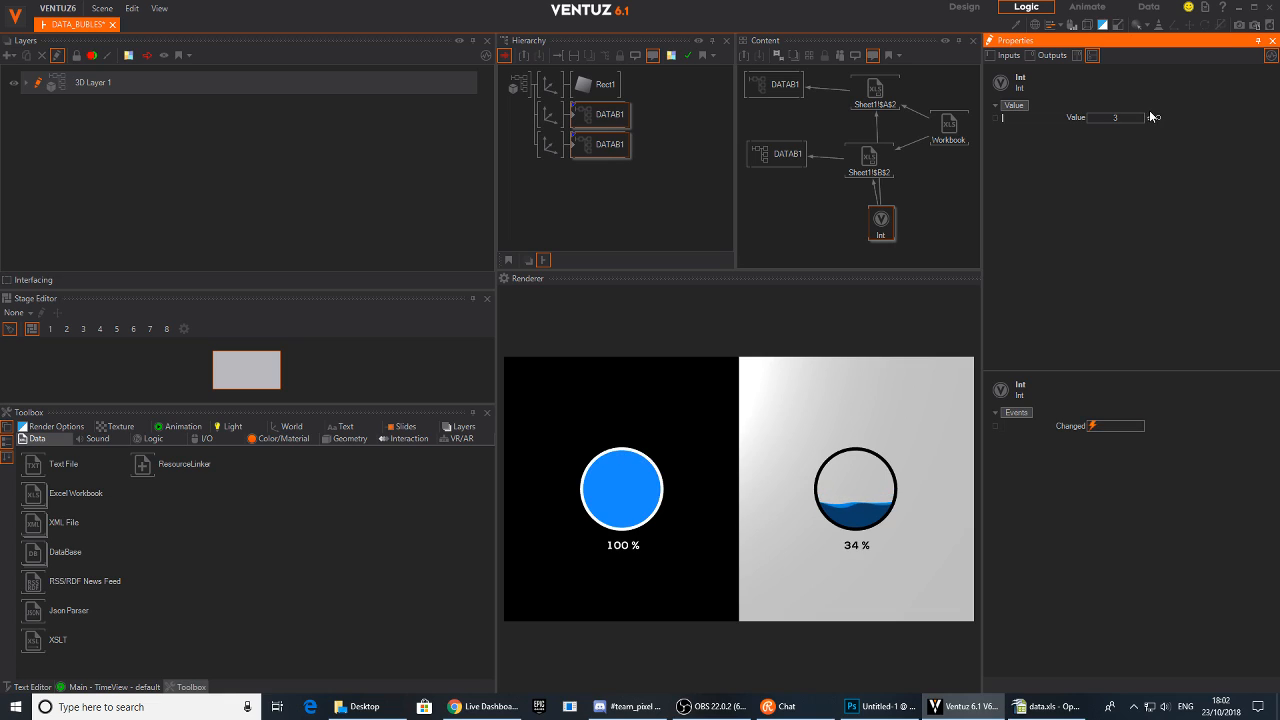
pyautogui.click(1149, 113)
pyautogui.click(1149, 113)
pyautogui.click(1150, 119)
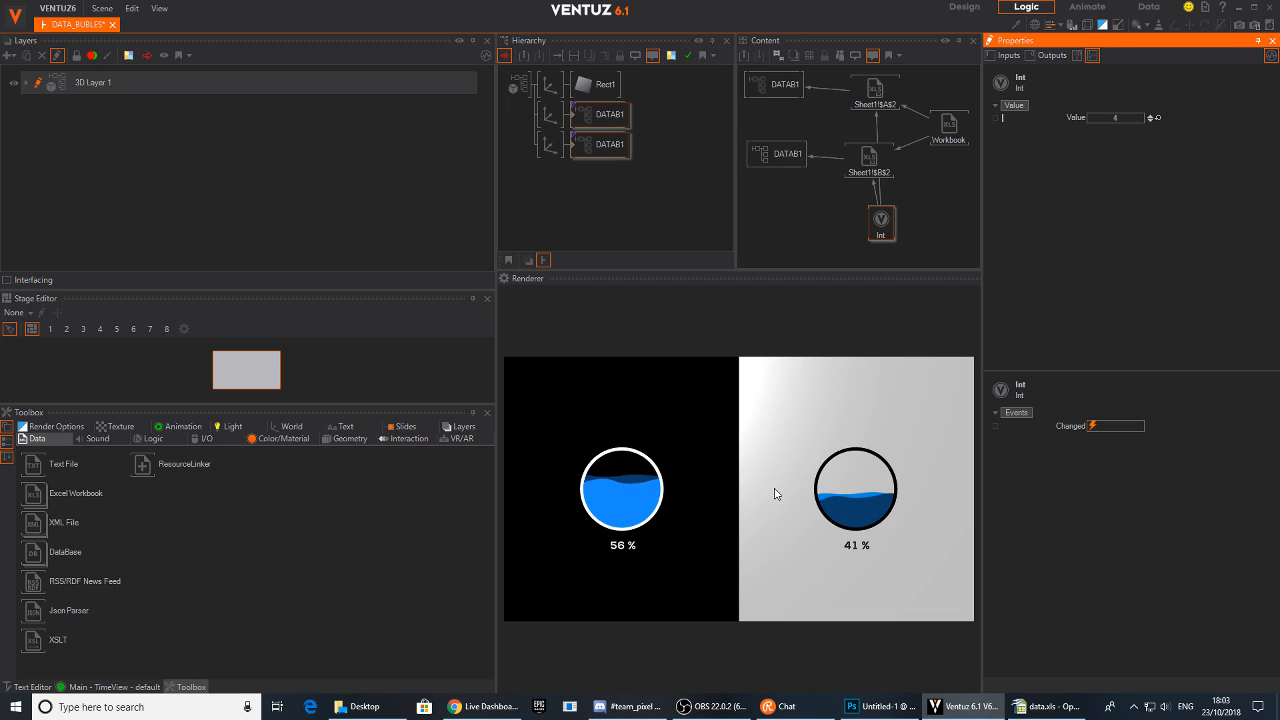
# Rearrange the Int and Excel Cell nodes in the Content editor
pyautogui.moveTo(879, 231)
pyautogui.mouseDown()
pyautogui.moveTo(852, 226)
pyautogui.moveTo(872, 245)
pyautogui.moveTo(874, 227)
pyautogui.mouseUp()
pyautogui.click(1045, 706)
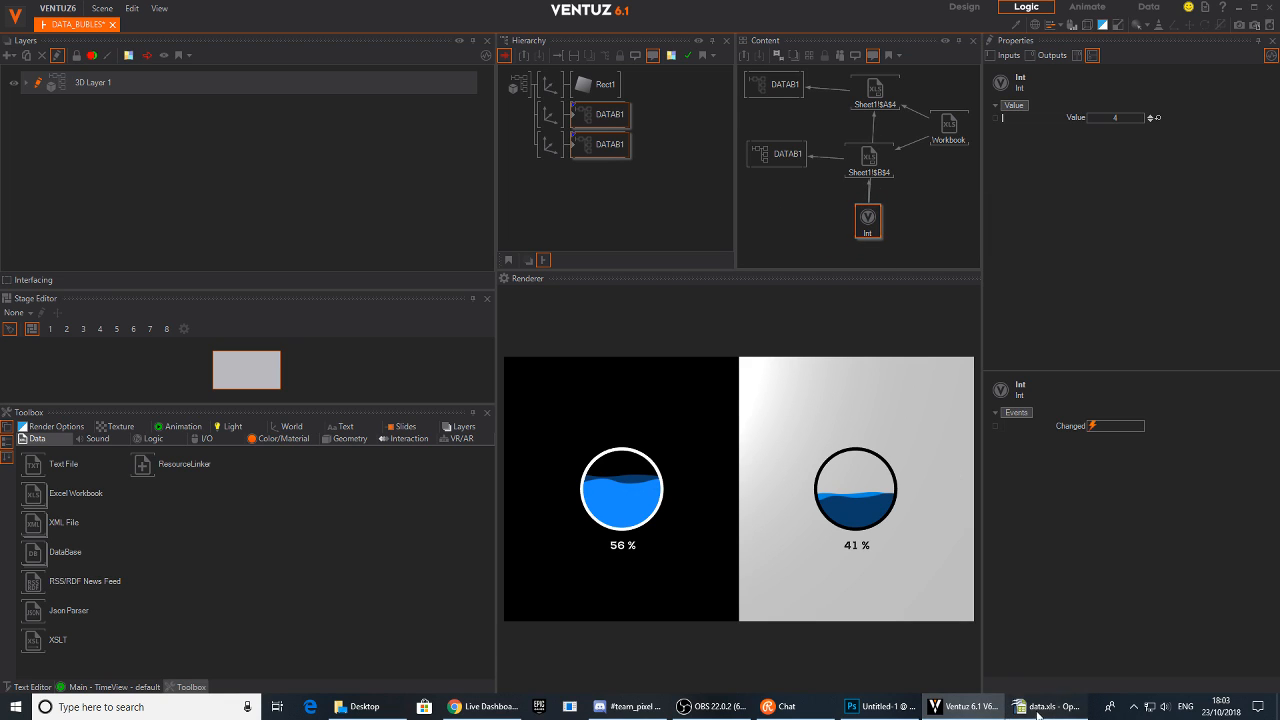
pyautogui.click(992, 155)
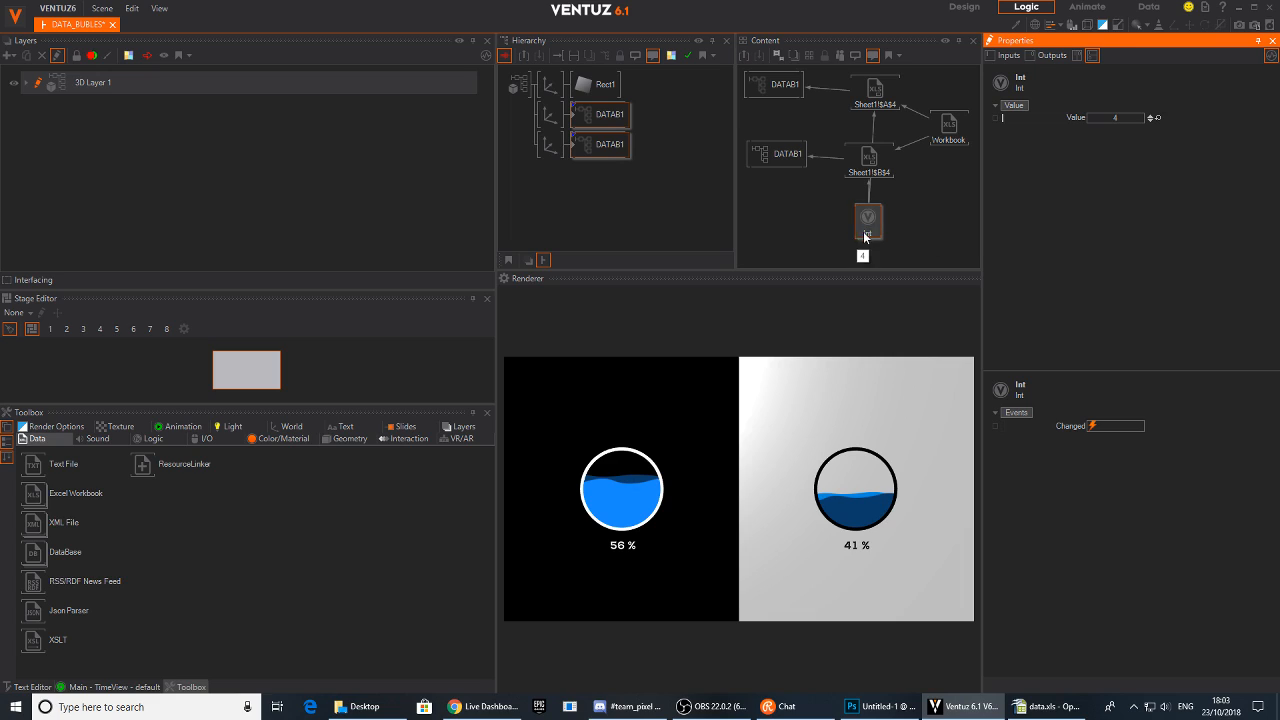
pyautogui.moveTo(863, 237); pyautogui.dragTo(851, 233)
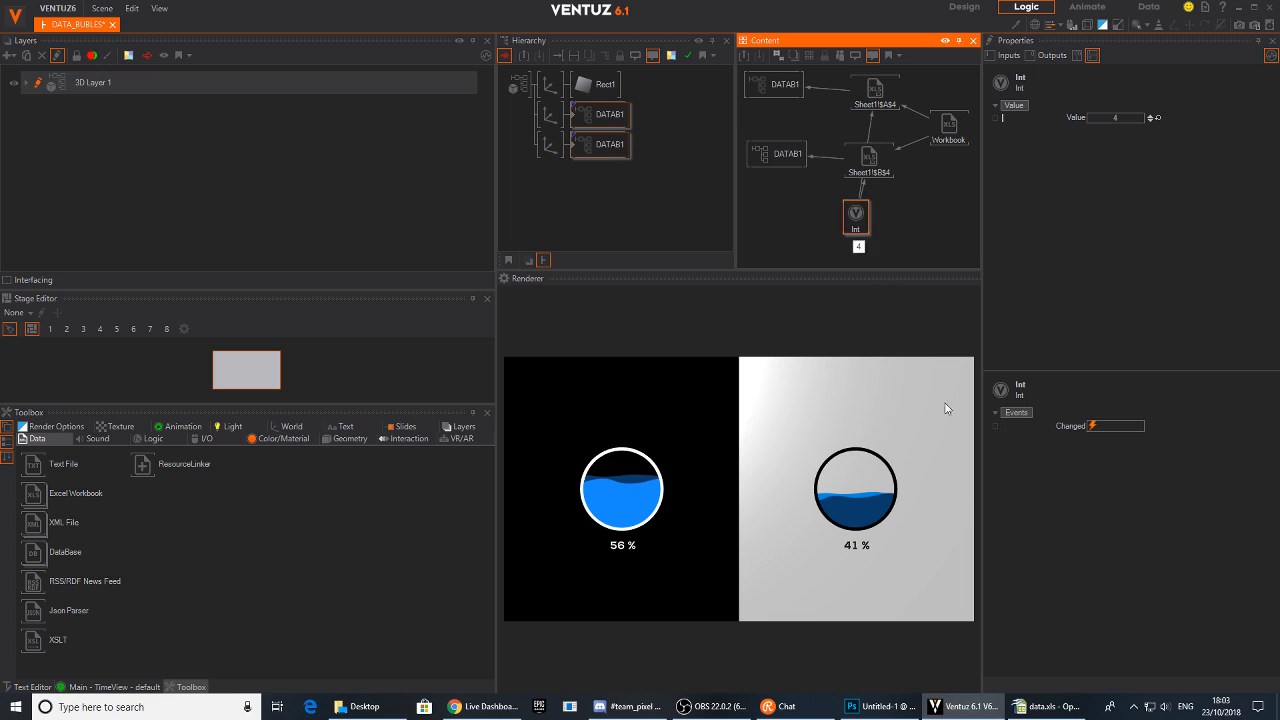
pyautogui.click(902, 220)
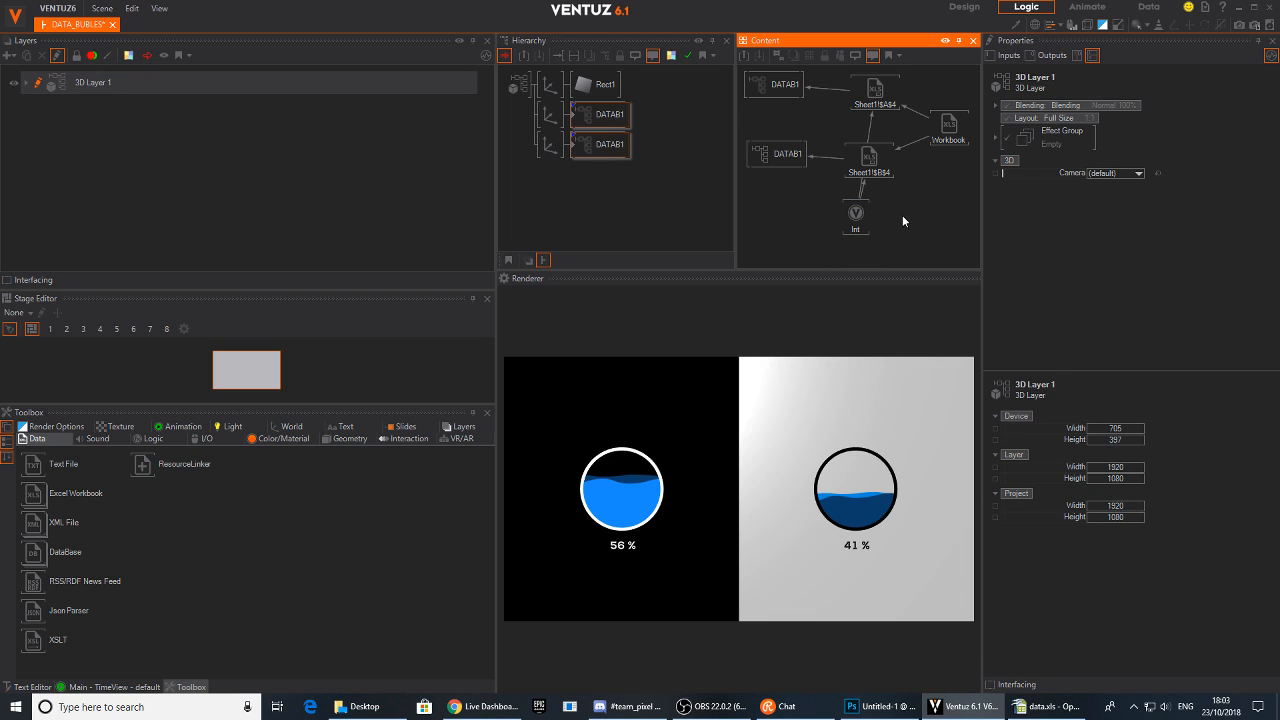
pyautogui.moveTo(855, 220)
pyautogui.mouseDown()
pyautogui.moveTo(872, 224)
pyautogui.moveTo(868, 238)
pyautogui.mouseUp()
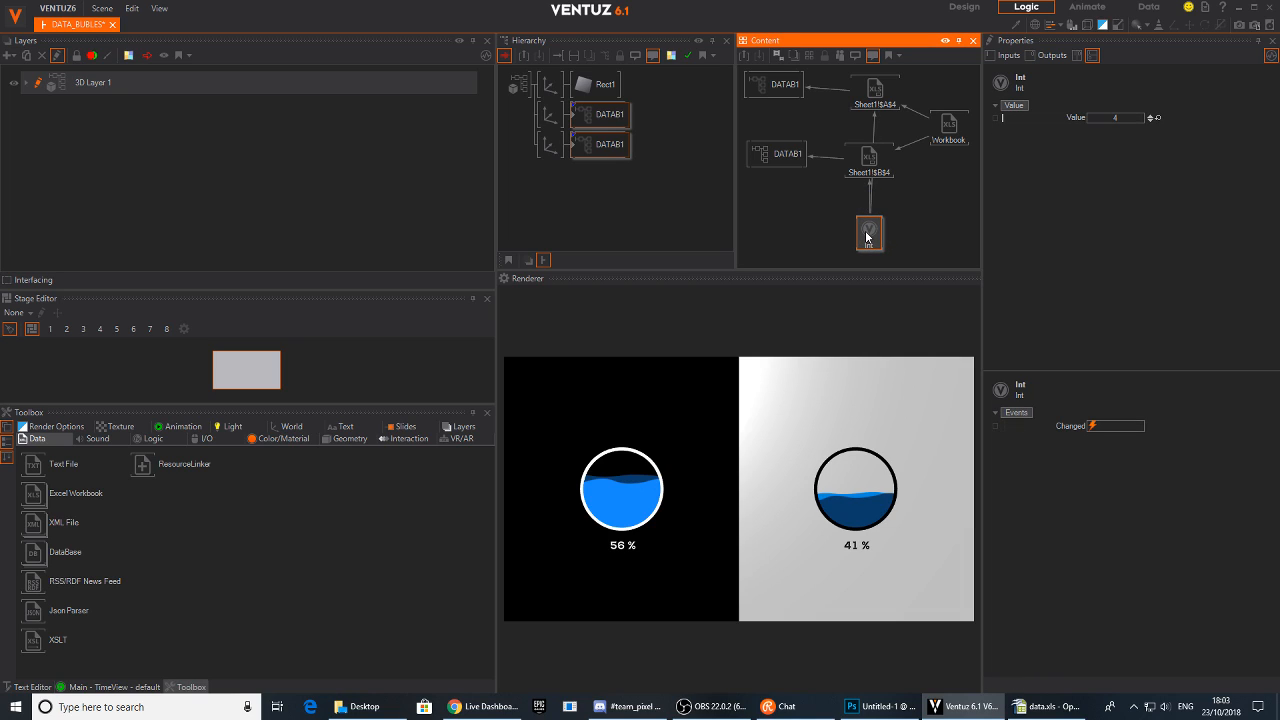
pyautogui.moveTo(880, 96); pyautogui.dragTo(874, 101)
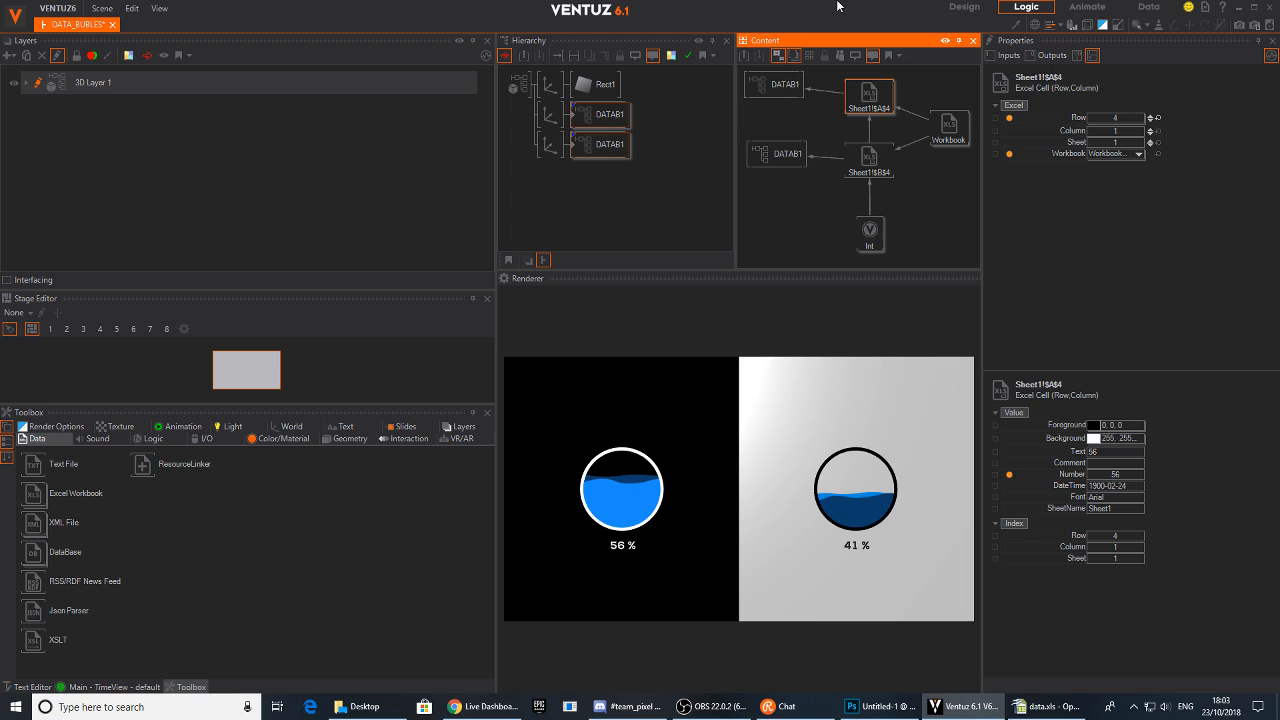
# Save the scene under the new name DATA_BUBLES2
pyautogui.click(102, 8)
pyautogui.click(129, 96)
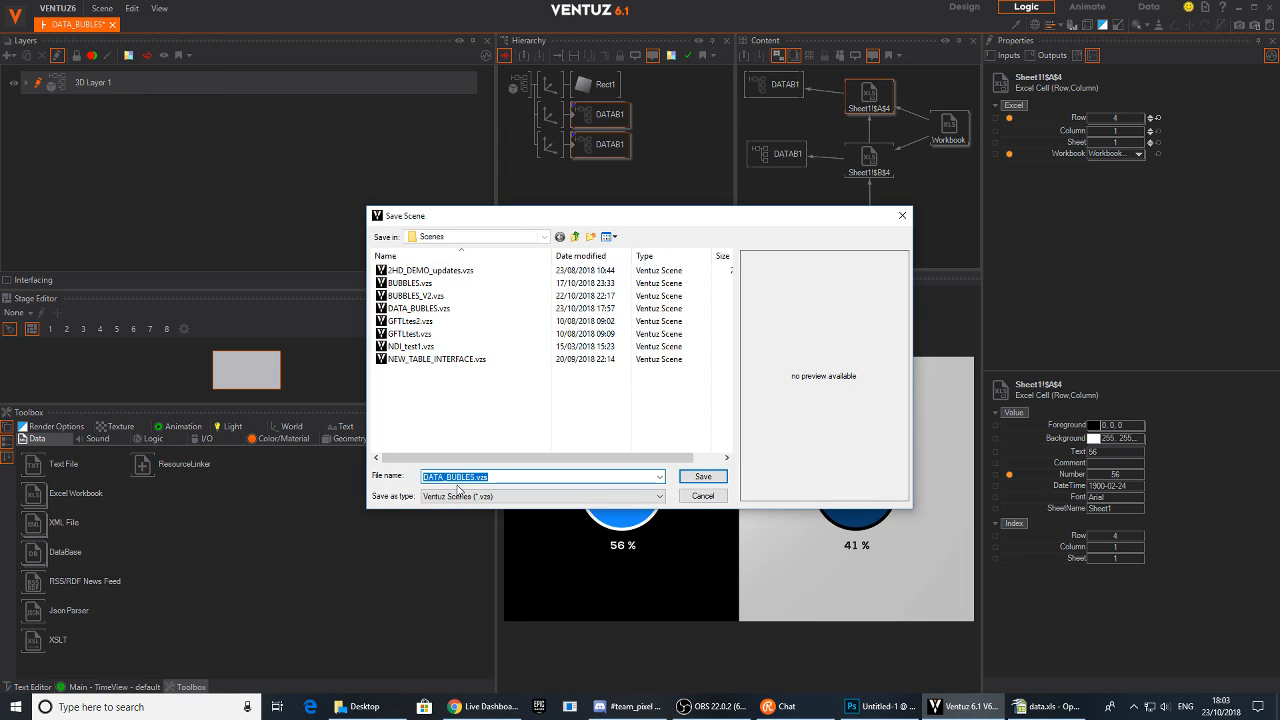
pyautogui.press('Right')
pyautogui.press('BackSpace')
pyautogui.press('BackSpace')
pyautogui.press('BackSpace')
pyautogui.press('BackSpace')
pyautogui.press('Return')
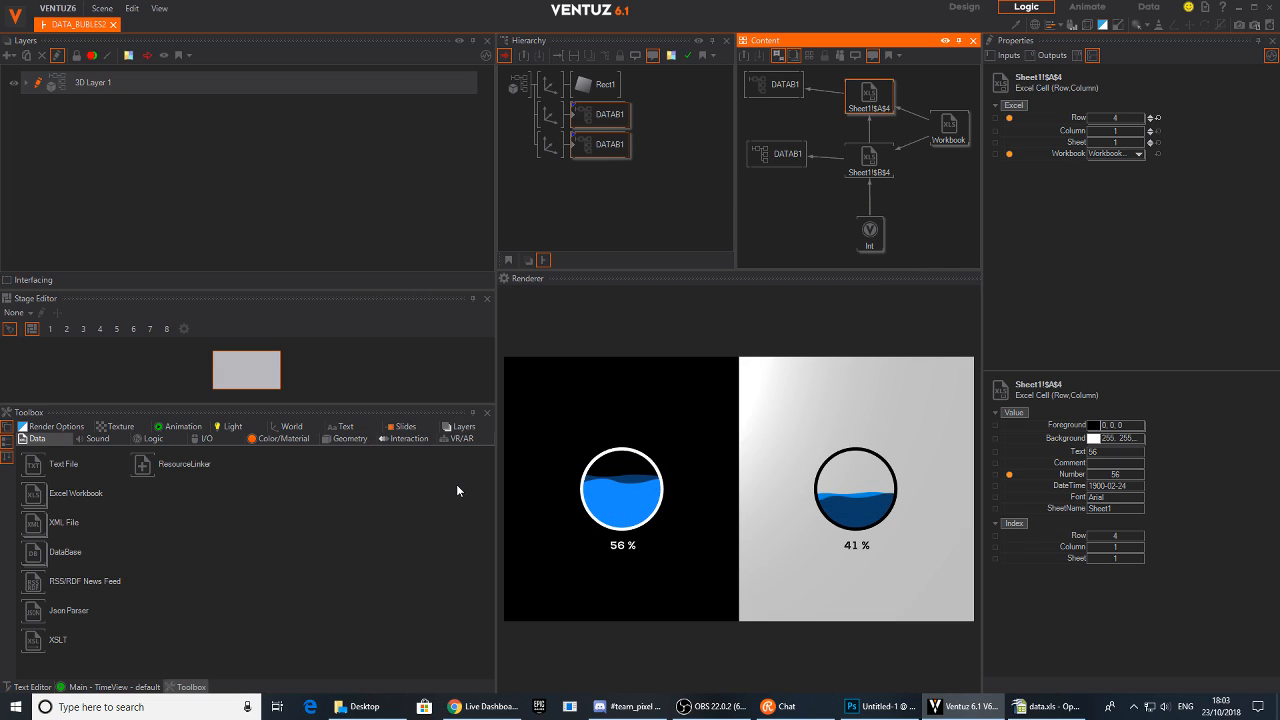
# Step the Int node's Value up and down, going past the last filled spreadsheet row
pyautogui.moveTo(881, 237); pyautogui.dragTo(881, 228)
pyautogui.click(1150, 119)
pyautogui.click(1149, 115)
pyautogui.click(1150, 119)
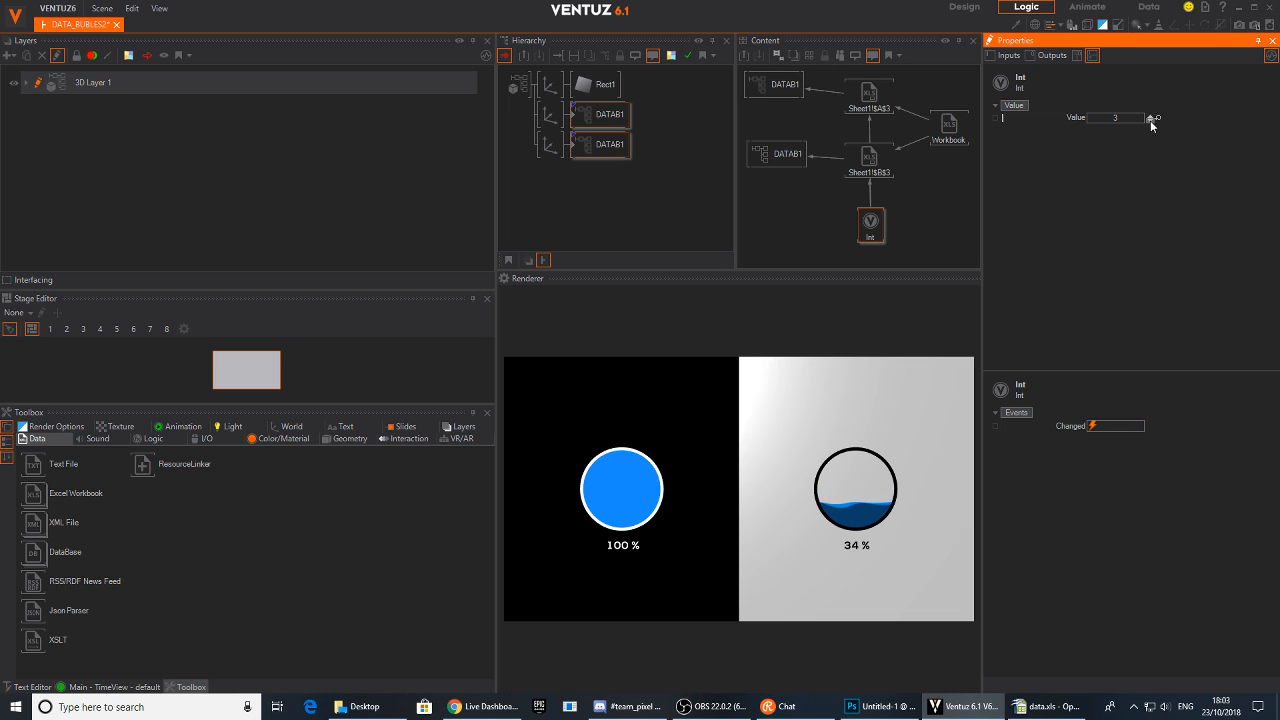
pyautogui.click(1151, 115)
pyautogui.click(1151, 115)
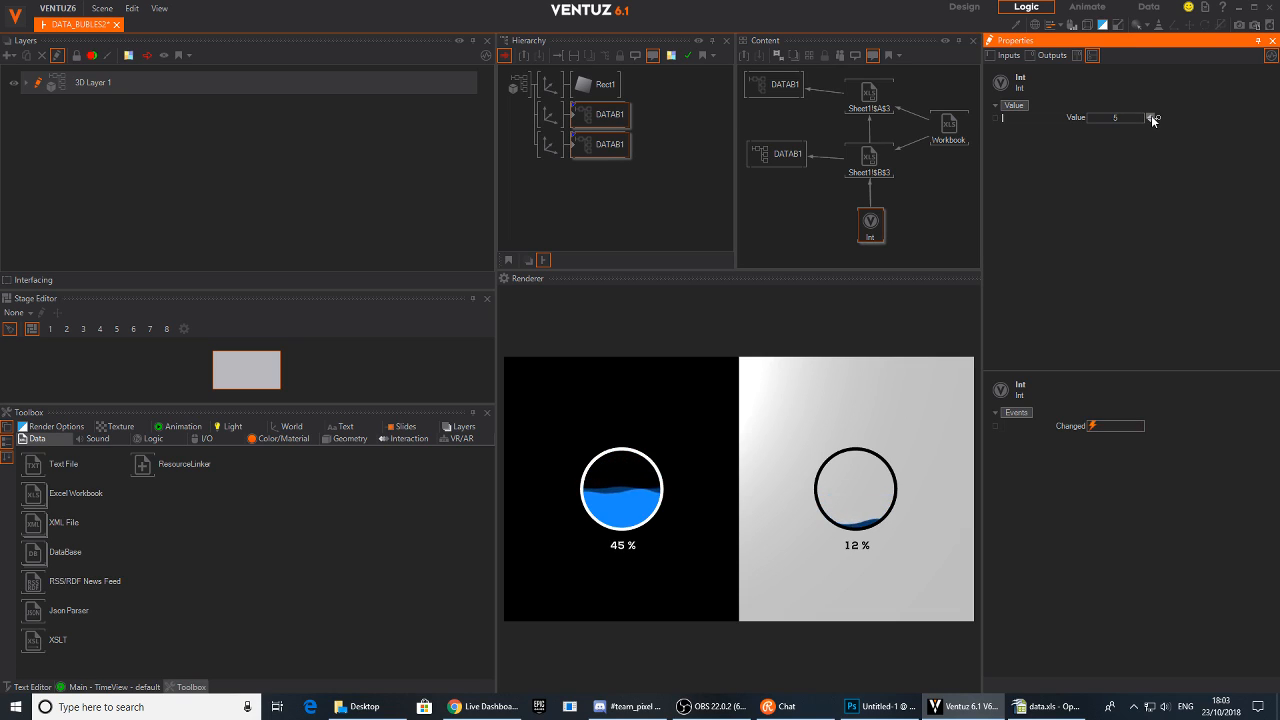
pyautogui.click(1151, 119)
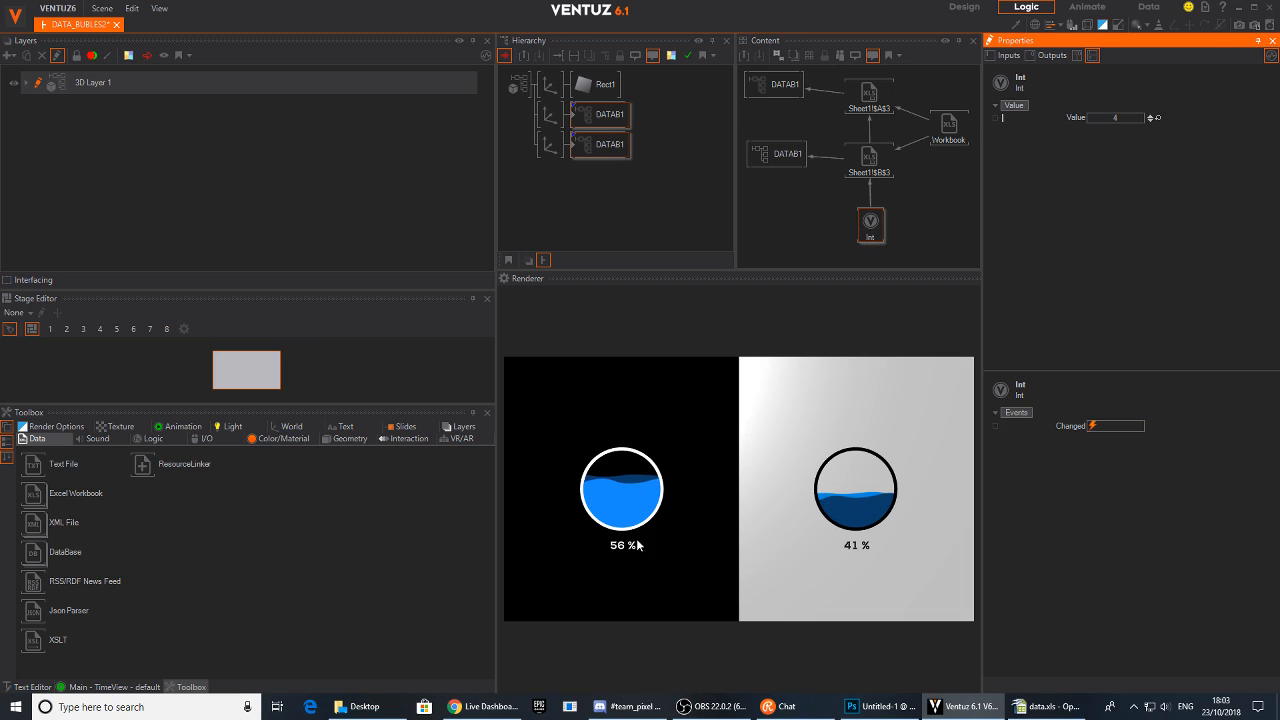
pyautogui.click(1150, 119)
pyautogui.click(1151, 115)
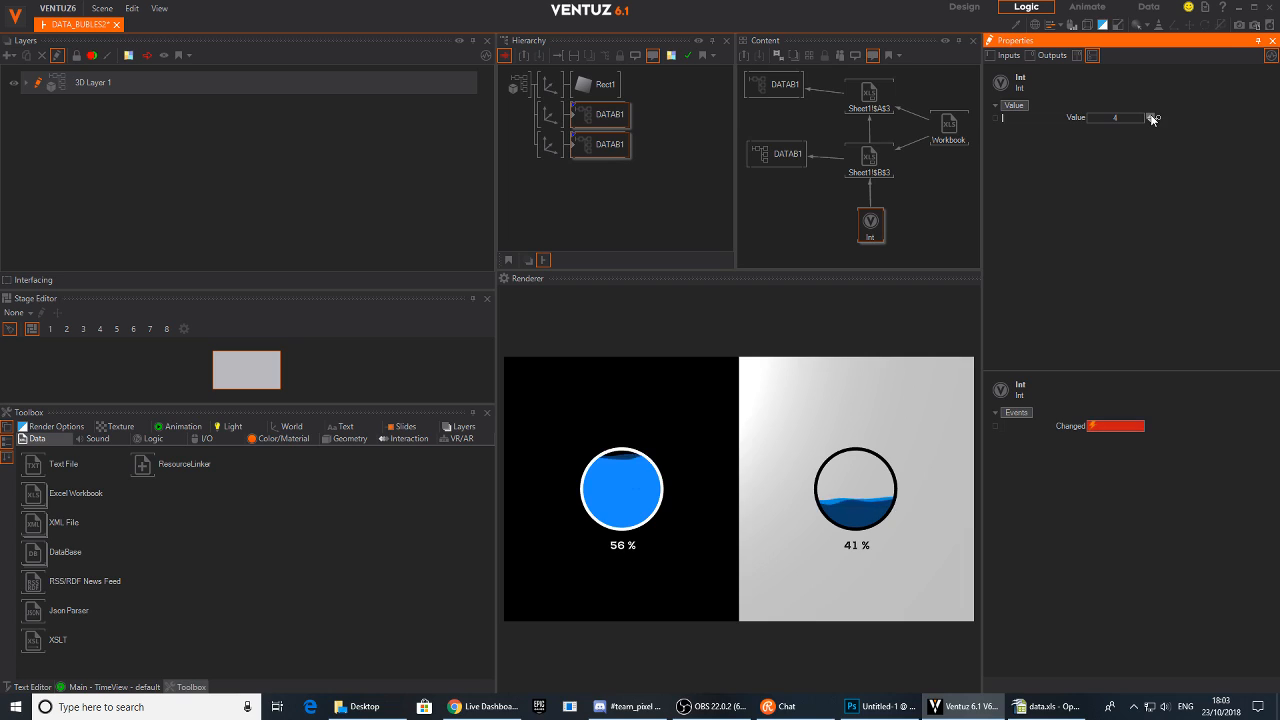
pyautogui.click(1151, 115)
pyautogui.click(1151, 115)
pyautogui.click(1151, 115)
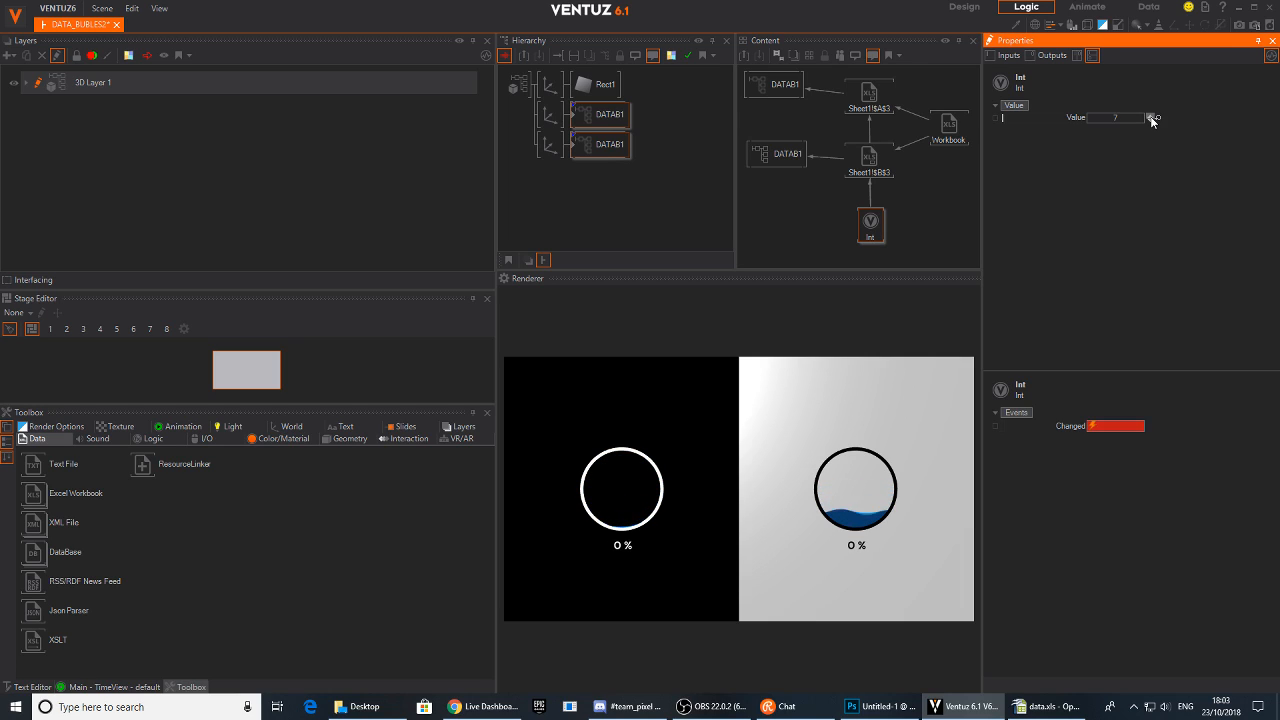
pyautogui.click(1156, 118)
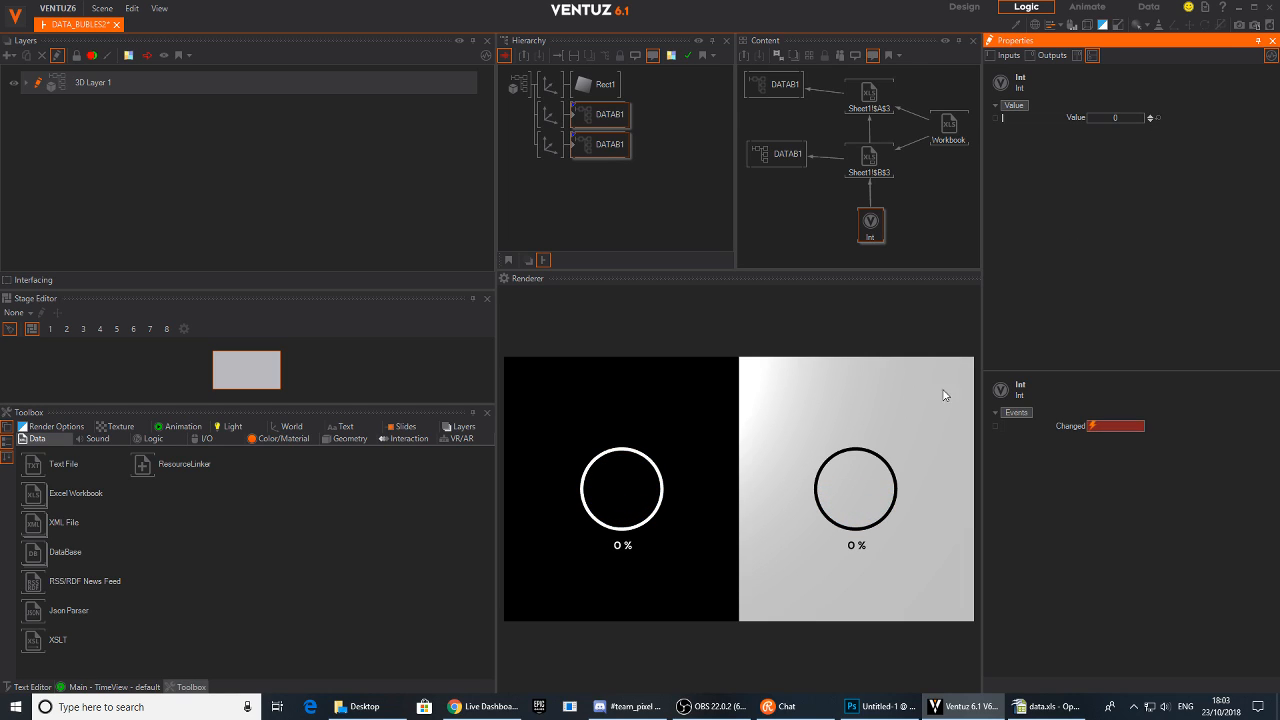
# Save the scene
pyautogui.click(100, 8)
pyautogui.click(115, 89)
# Insert a Color Solid material node above Rect1 in the Hierarchy via the node search
pyautogui.click(583, 87)
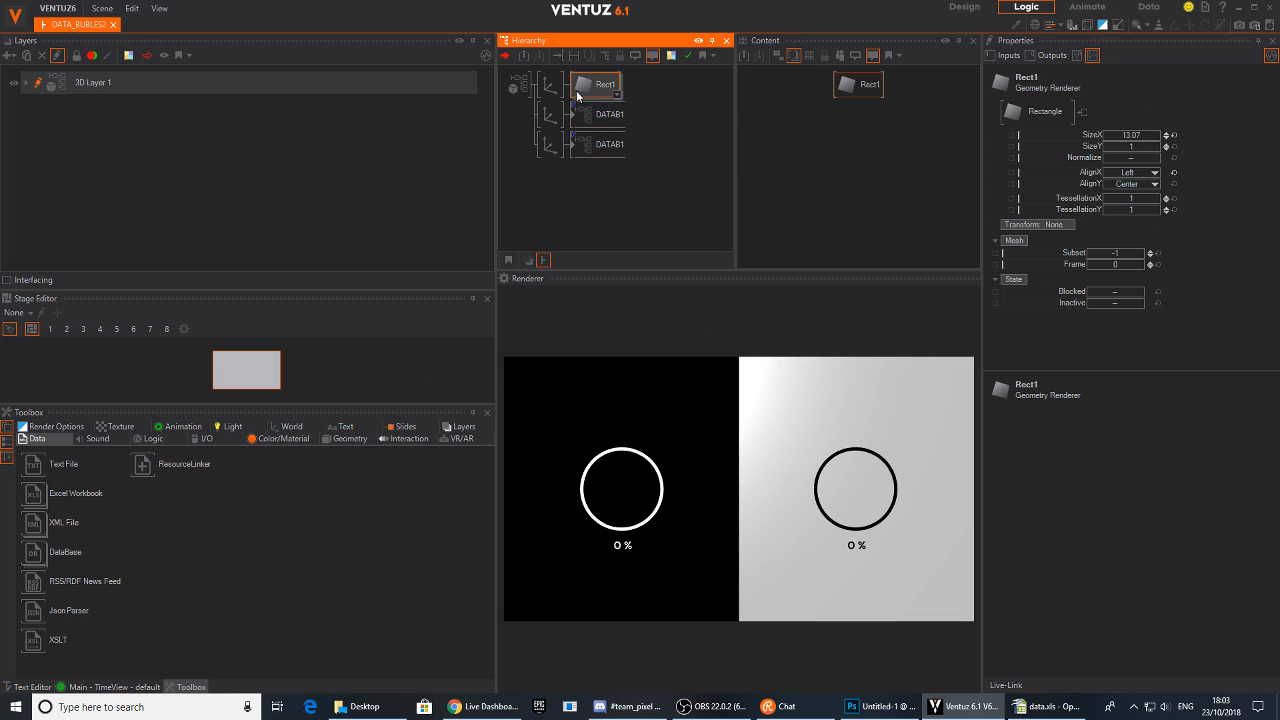
pyautogui.click(605, 89)
pyautogui.write('c')
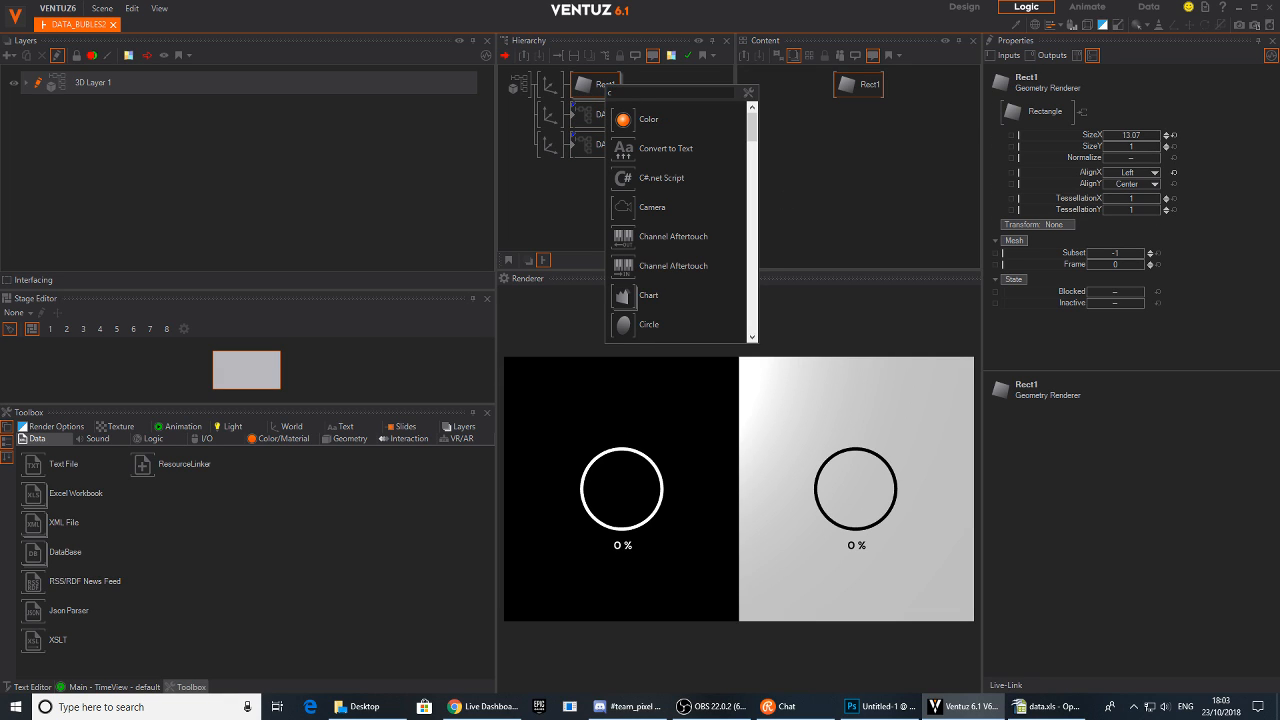
pyautogui.write('olo')
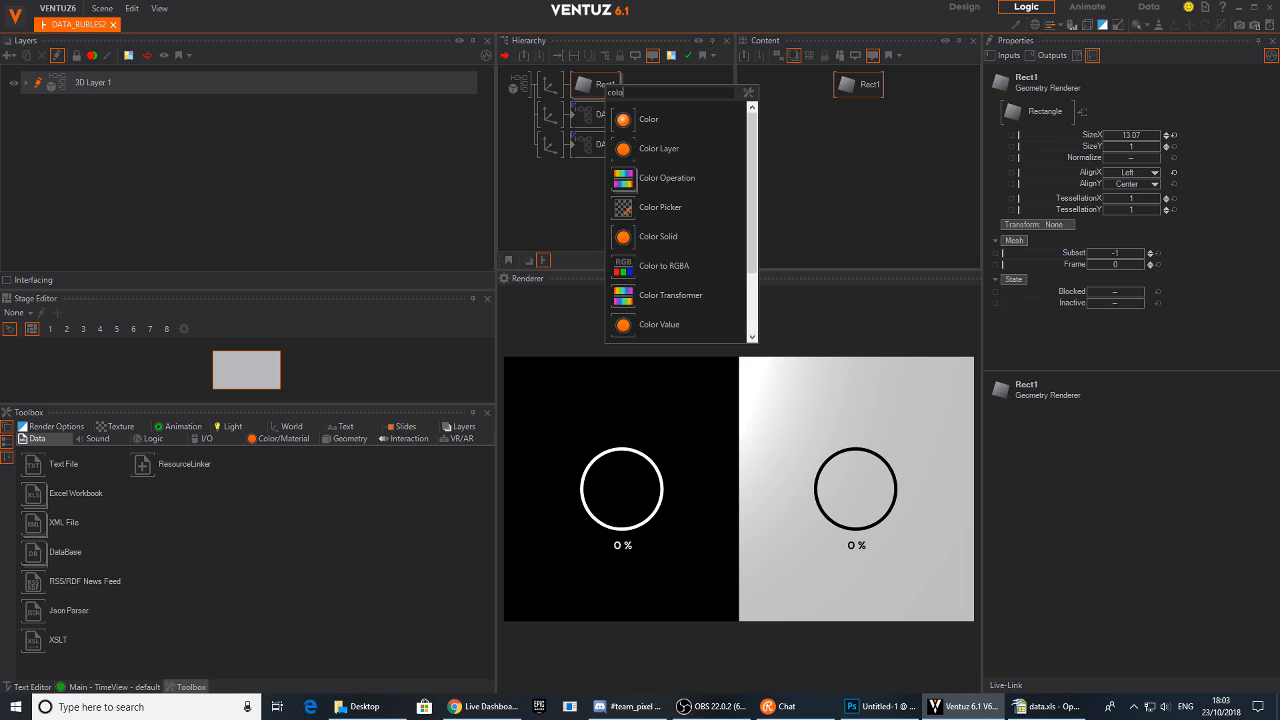
pyautogui.click(621, 237)
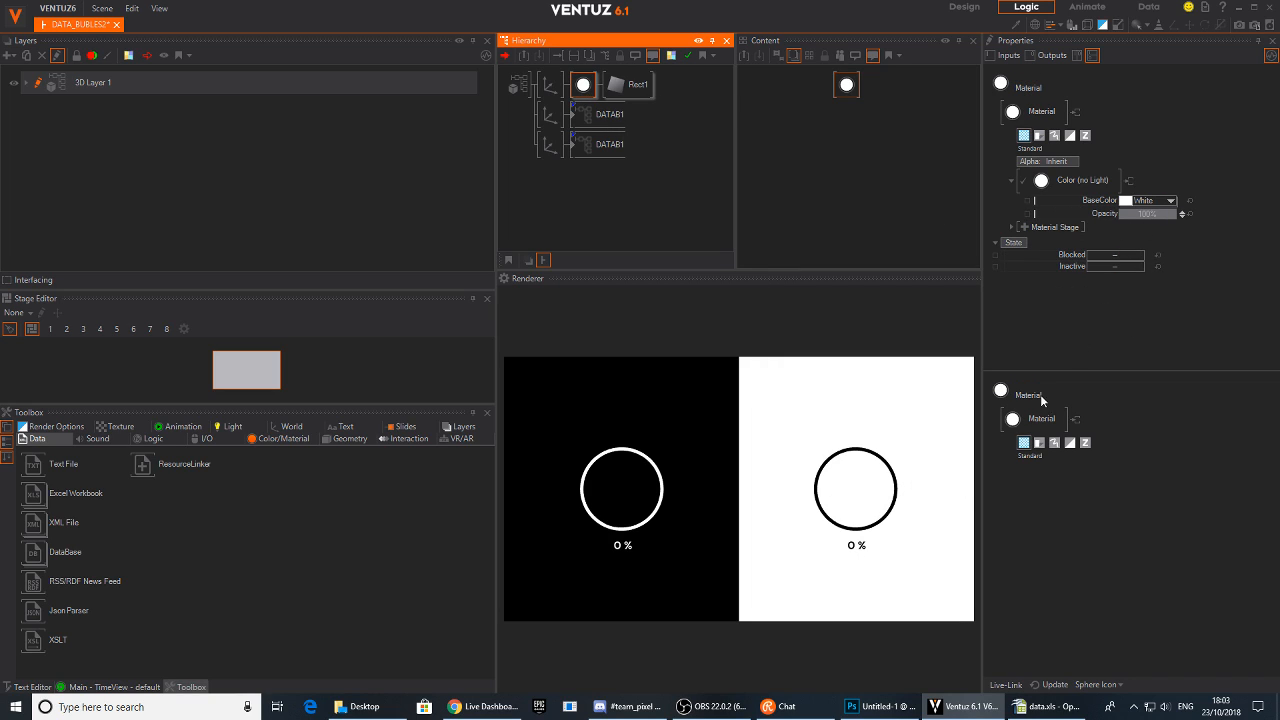
# Set the background material's BaseColor to a light grey of about 204
pyautogui.click(1170, 201)
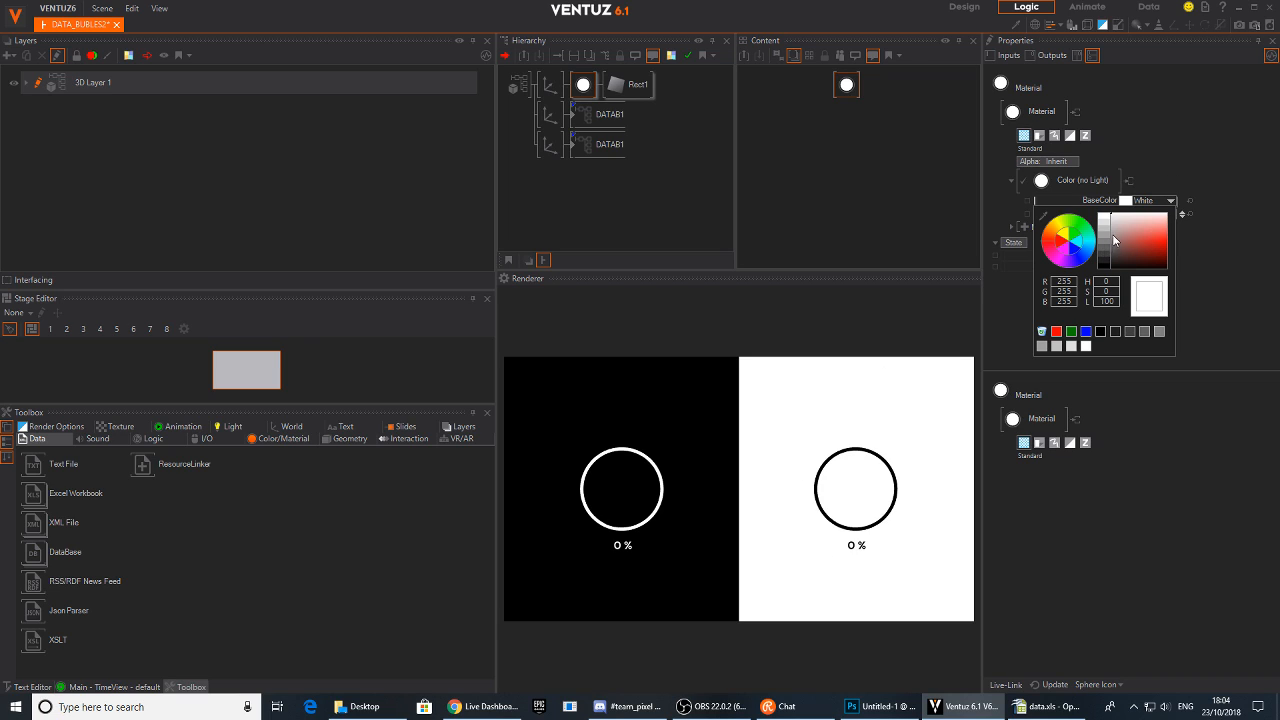
pyautogui.click(1108, 222)
pyautogui.moveTo(1108, 222); pyautogui.dragTo(1110, 234)
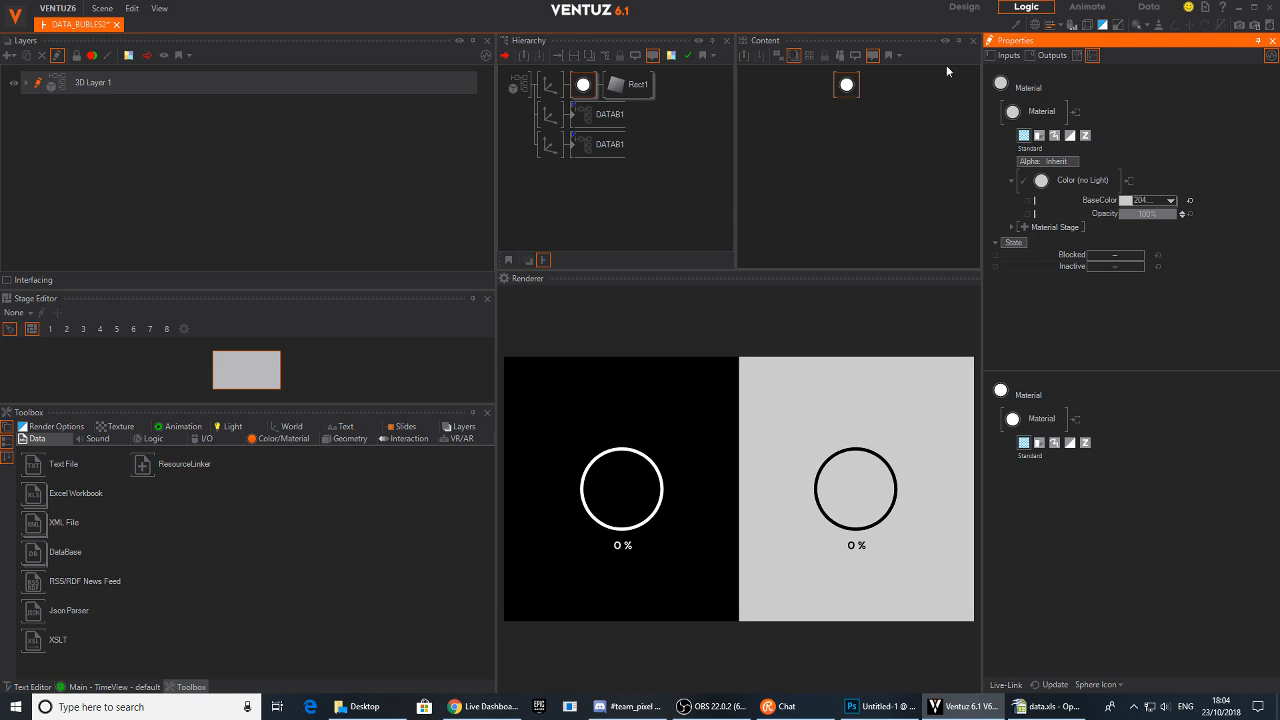
pyautogui.click(652, 195)
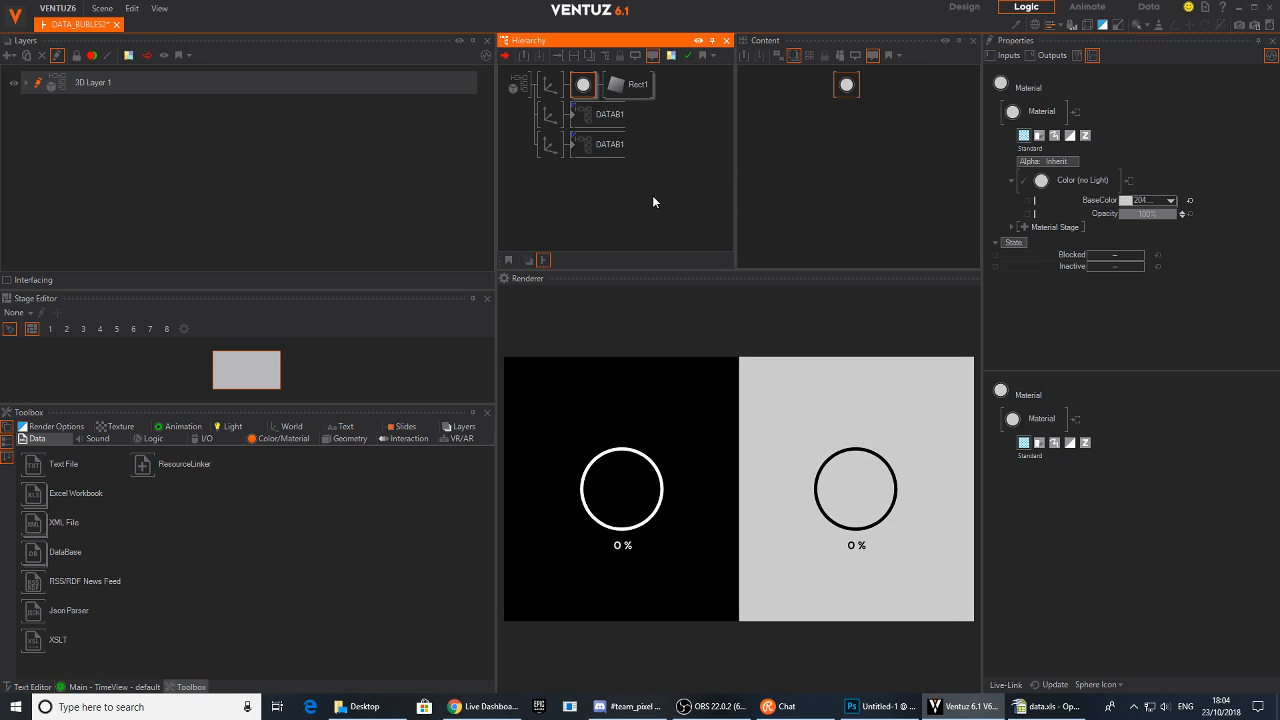
# Reset the Int node's Value and step it up to 2 to show the second data row
pyautogui.click(586, 86)
pyautogui.click(602, 114)
pyautogui.click(610, 147)
pyautogui.click(864, 245)
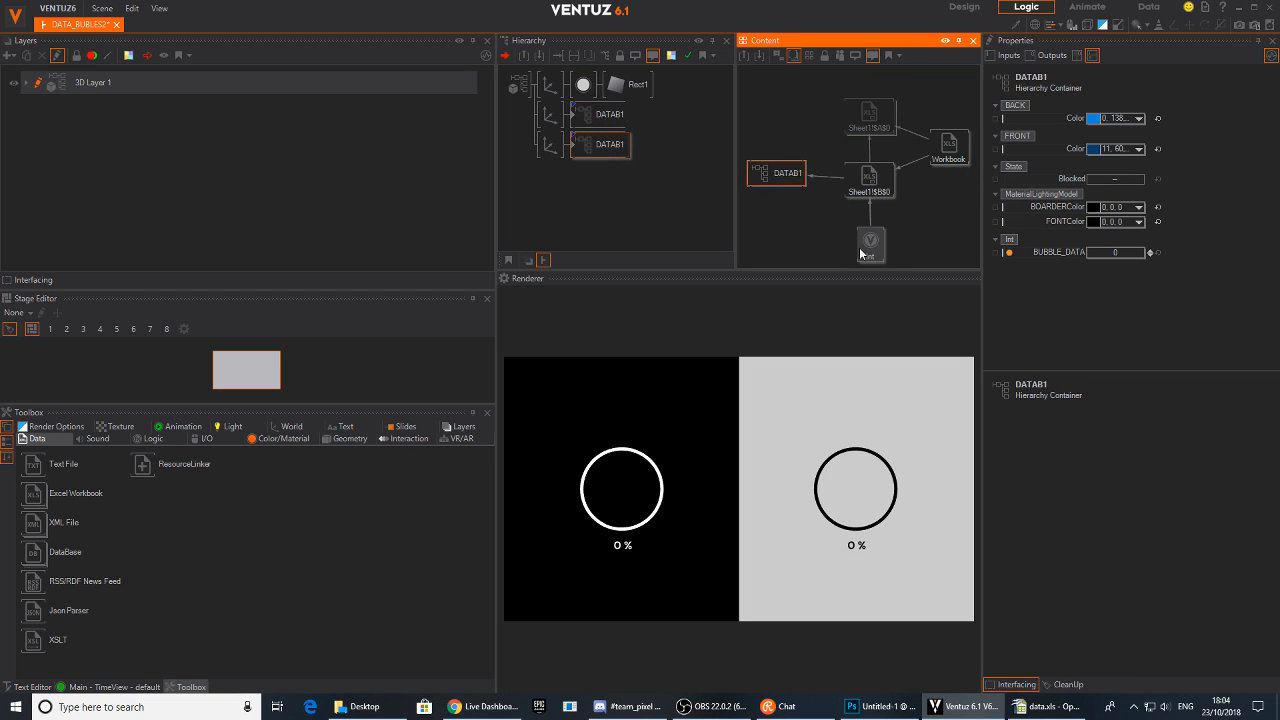
pyautogui.moveTo(1105, 117); pyautogui.dragTo(1147, 116)
pyautogui.click(1157, 118)
pyautogui.click(1148, 114)
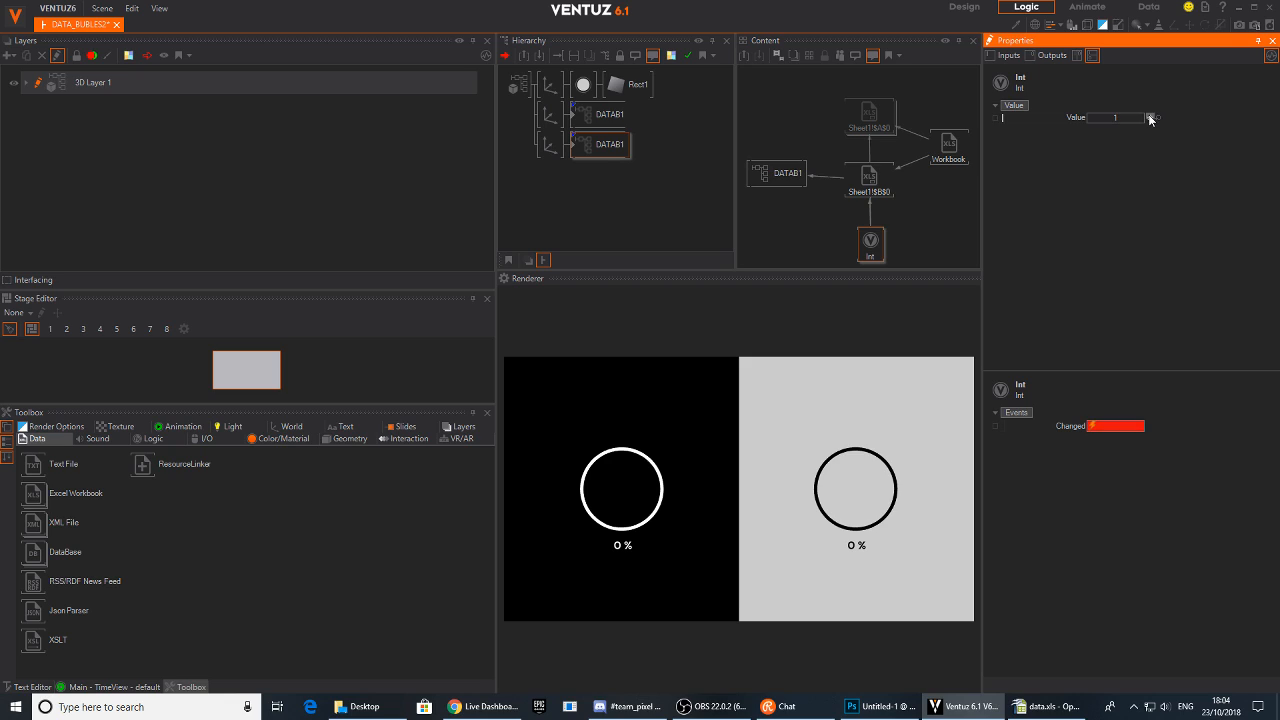
pyautogui.click(1148, 114)
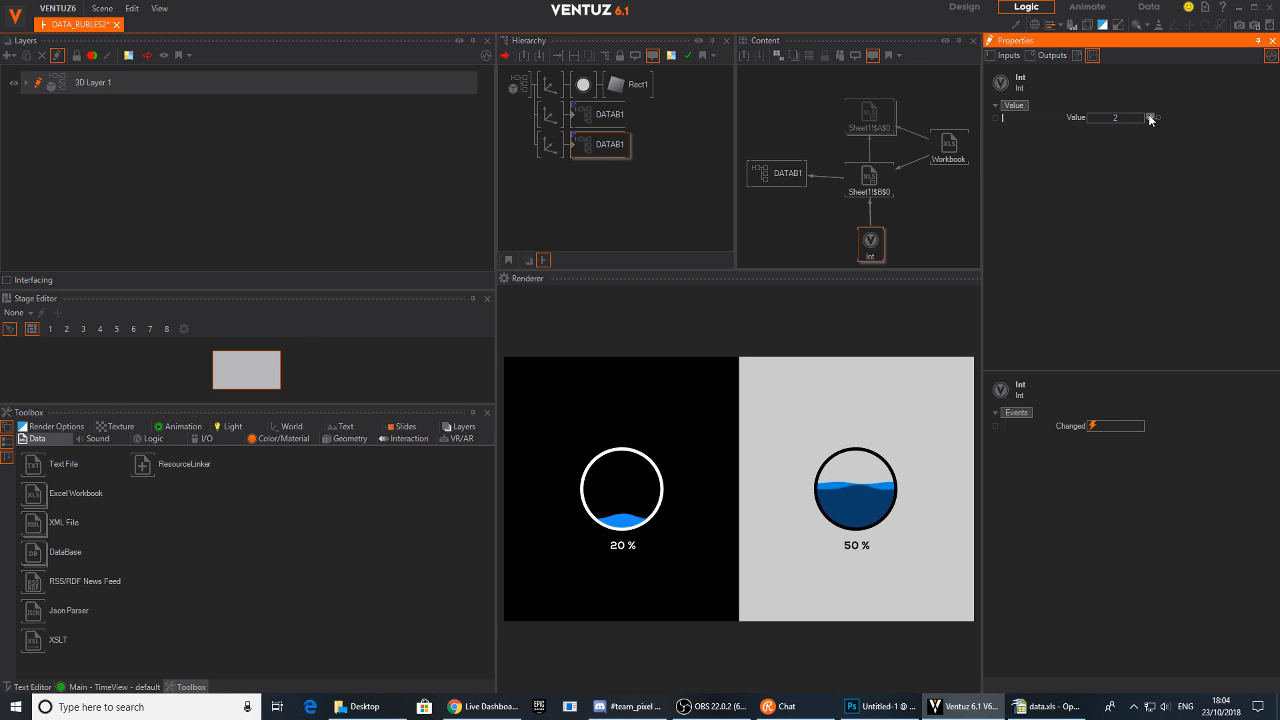
pyautogui.click(1148, 117)
pyautogui.click(1148, 120)
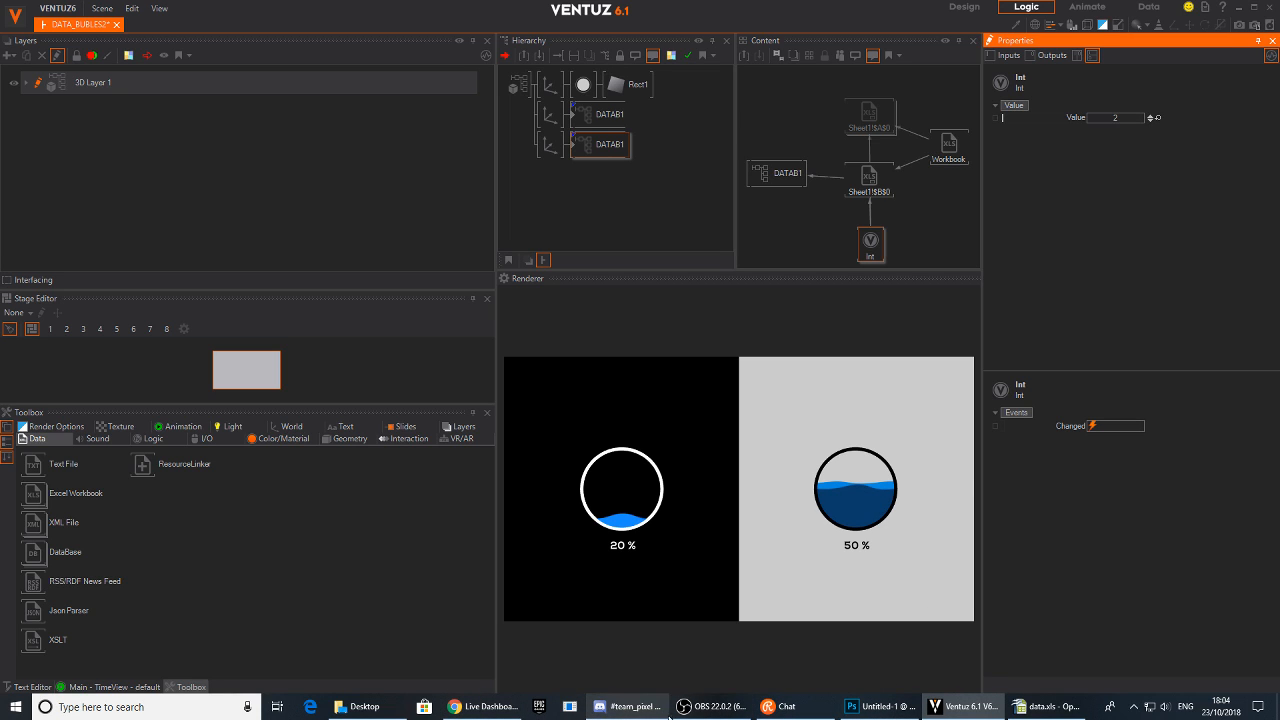
pyautogui.click(700, 710)
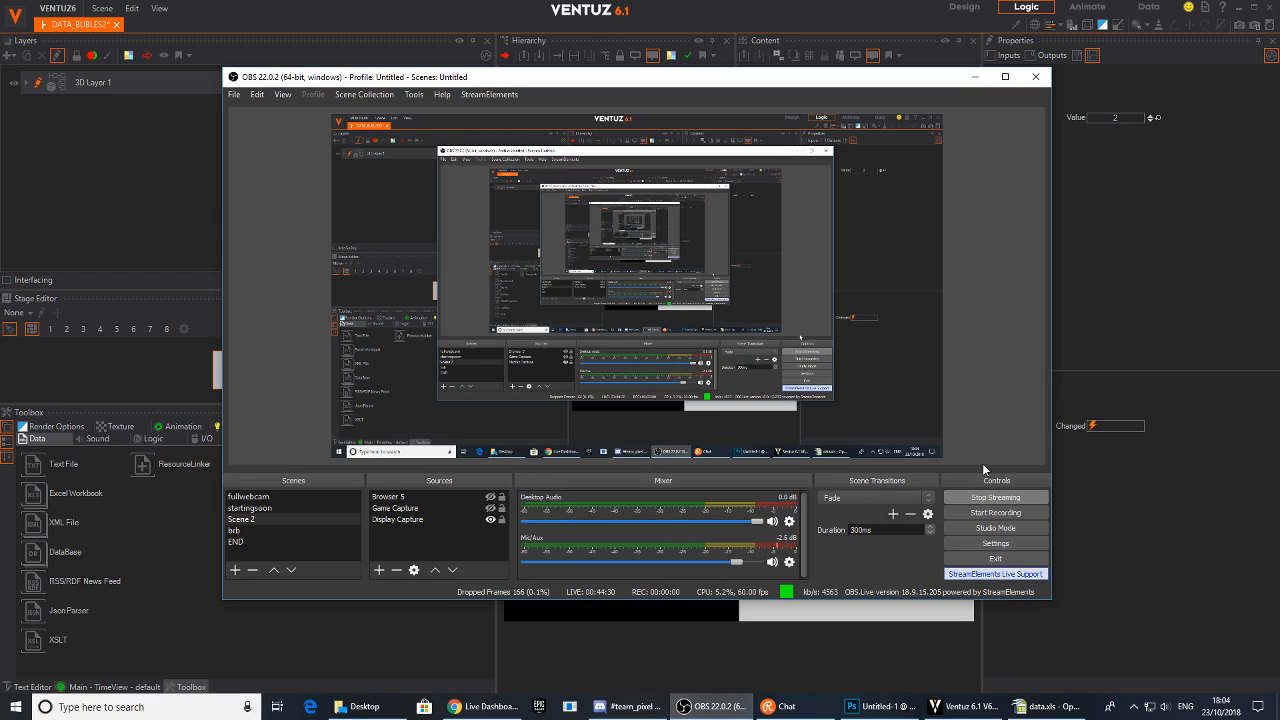